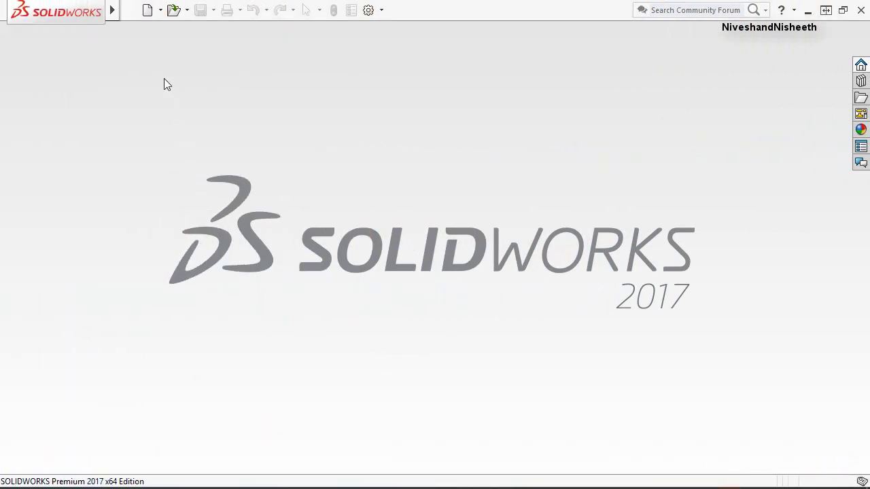
# Create a new blank part document from the Part template.
pyautogui.click(147, 11)
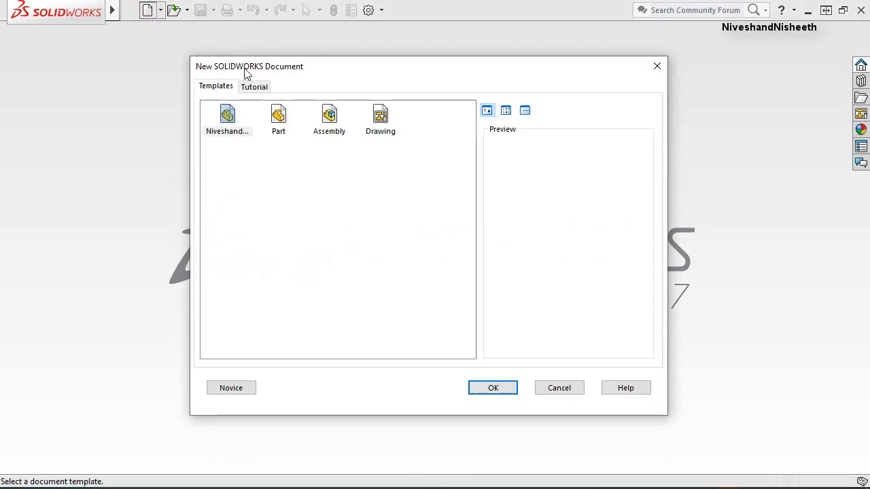
pyautogui.click(279, 119)
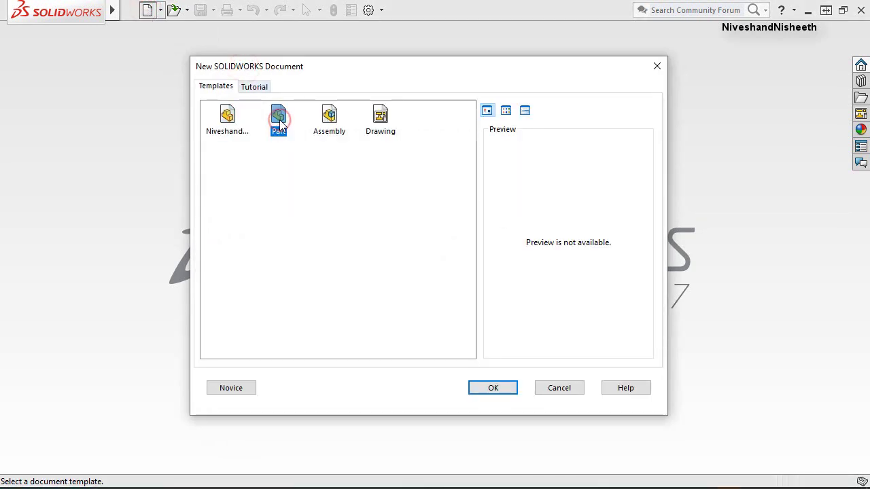
pyautogui.click(515, 396)
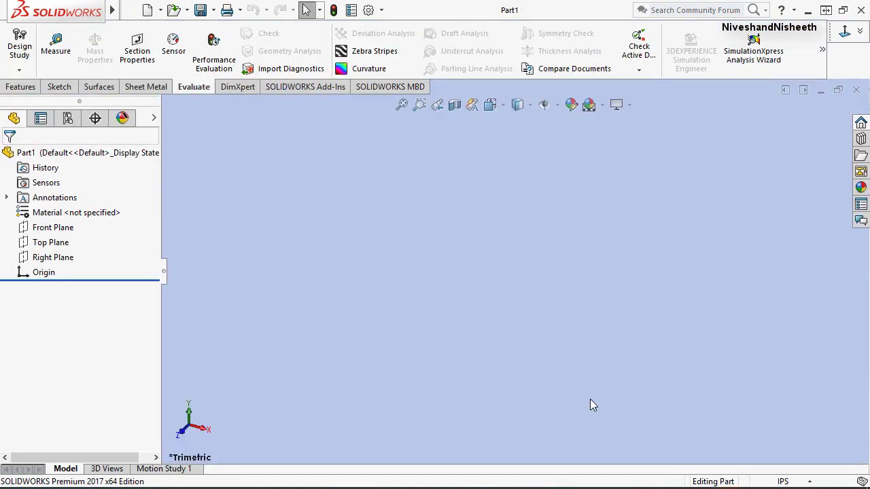
# Set Part1's document units to MMGS with length decimals of .12345.
pyautogui.click(590, 400)
pyautogui.click(804, 481)
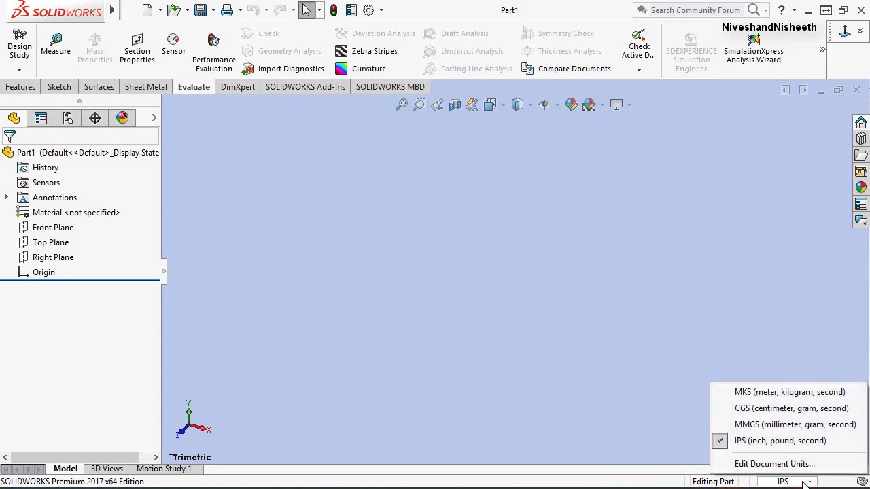
pyautogui.click(755, 463)
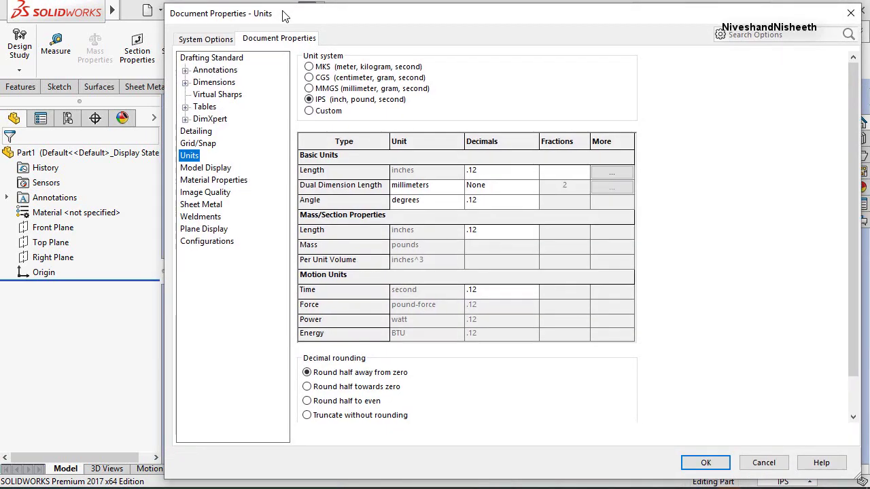
pyautogui.moveTo(284, 17); pyautogui.dragTo(279, 43)
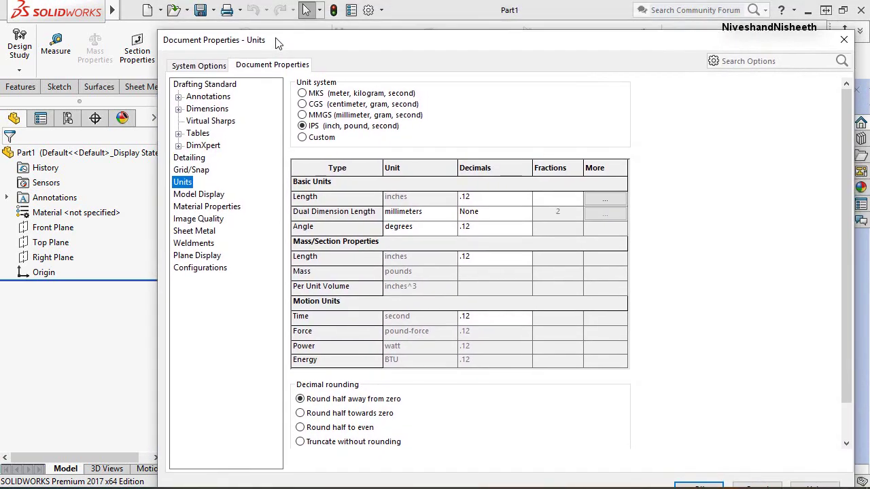
pyautogui.moveTo(252, 109); pyautogui.dragTo(268, 170)
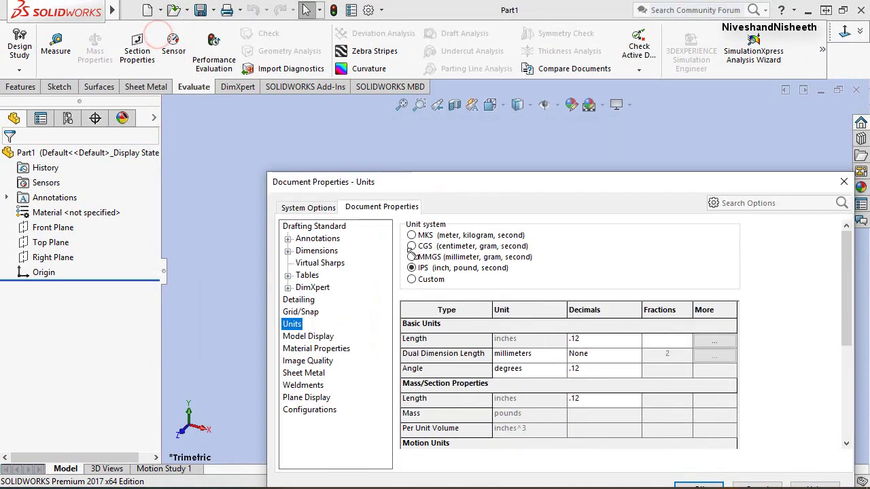
pyautogui.moveTo(517, 182)
pyautogui.mouseDown()
pyautogui.moveTo(417, 84)
pyautogui.moveTo(440, 94)
pyautogui.mouseUp()
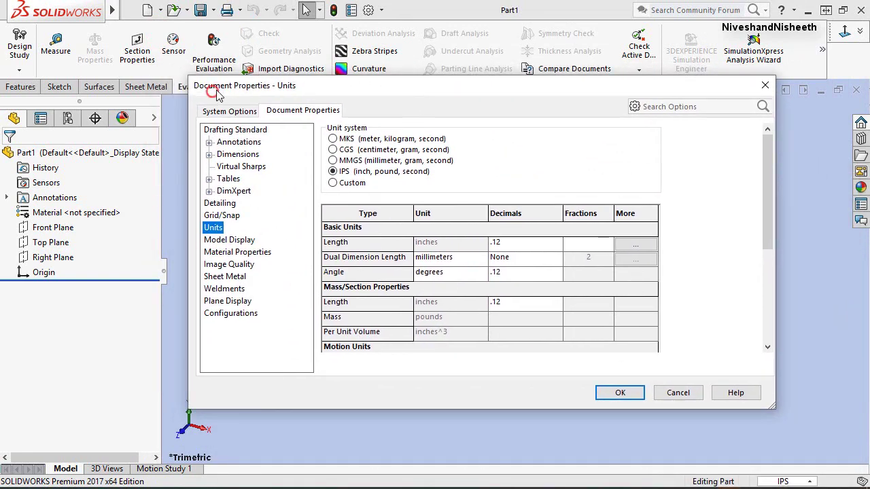
pyautogui.click(332, 162)
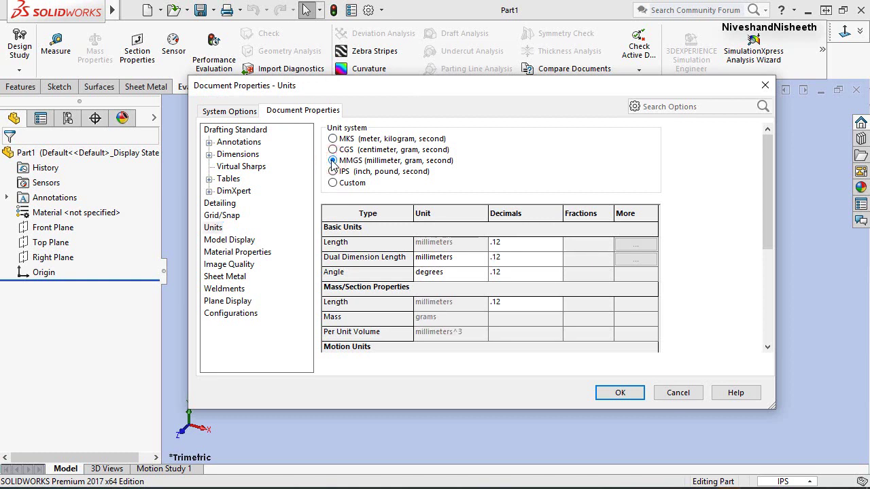
pyautogui.click(553, 243)
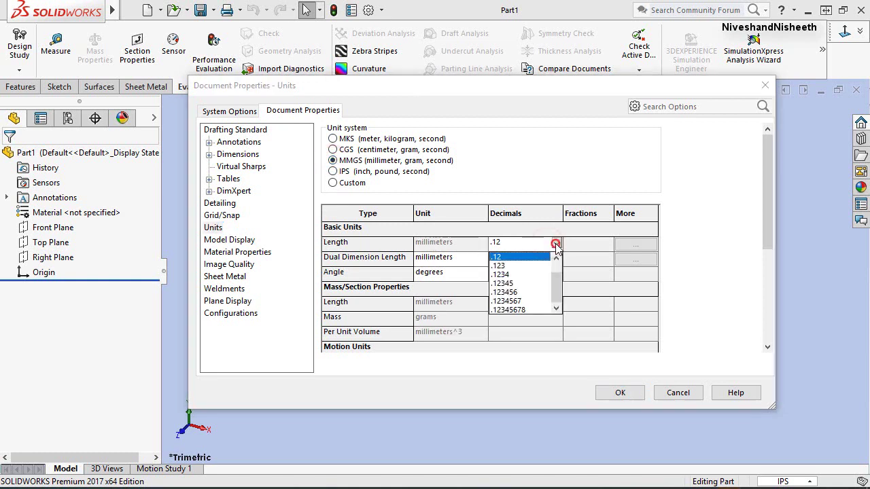
pyautogui.click(514, 285)
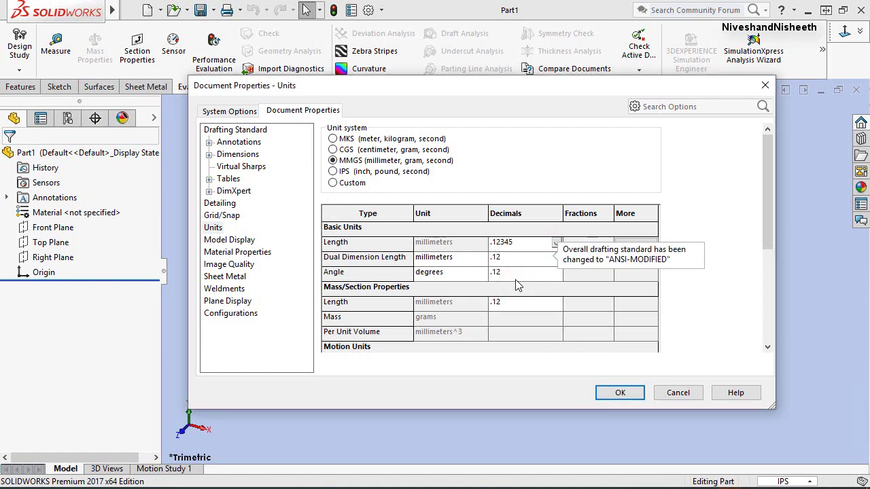
pyautogui.click(621, 394)
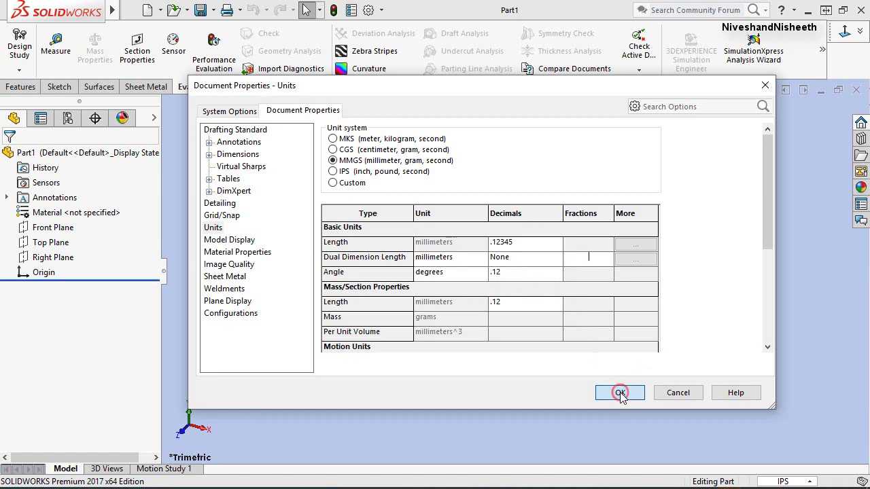
pyautogui.click(630, 425)
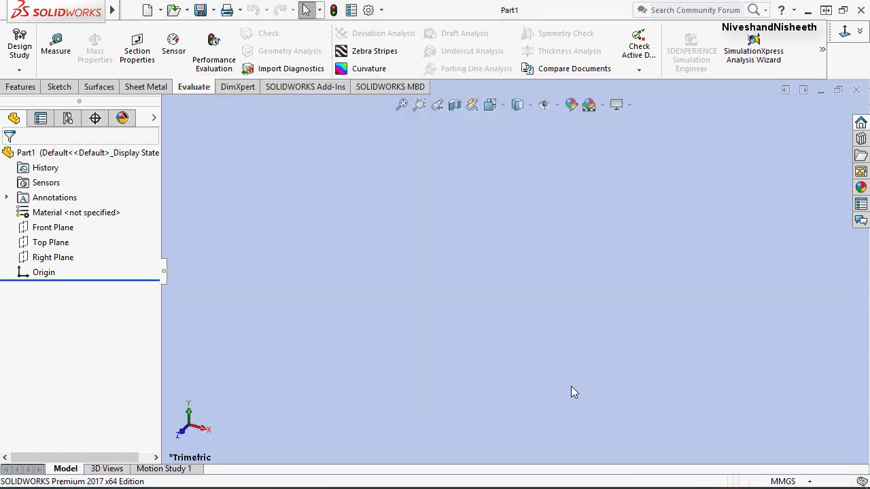
# Switch the empty part to the Isometric view and show the Sketch tools.
pyautogui.click(503, 111)
pyautogui.click(503, 111)
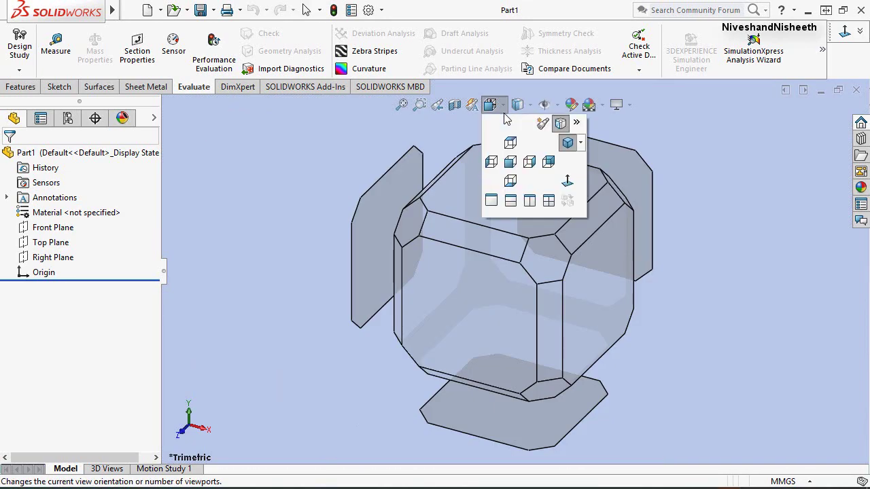
pyautogui.click(583, 143)
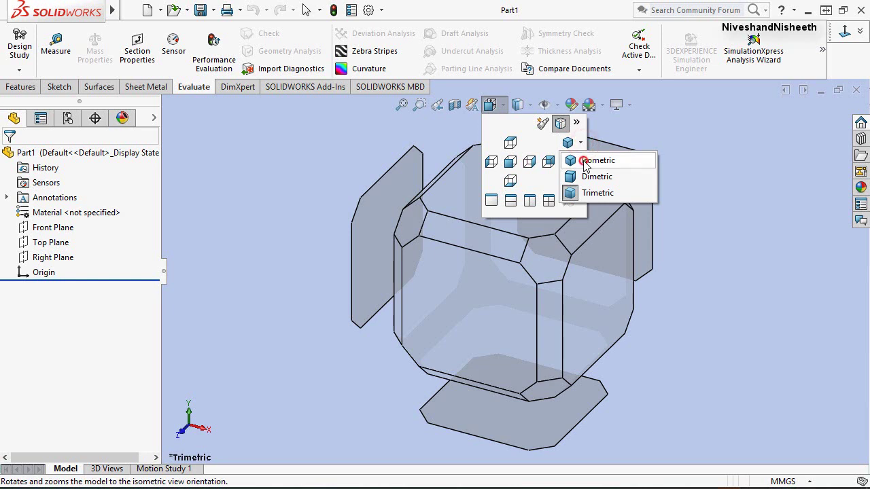
pyautogui.click(591, 160)
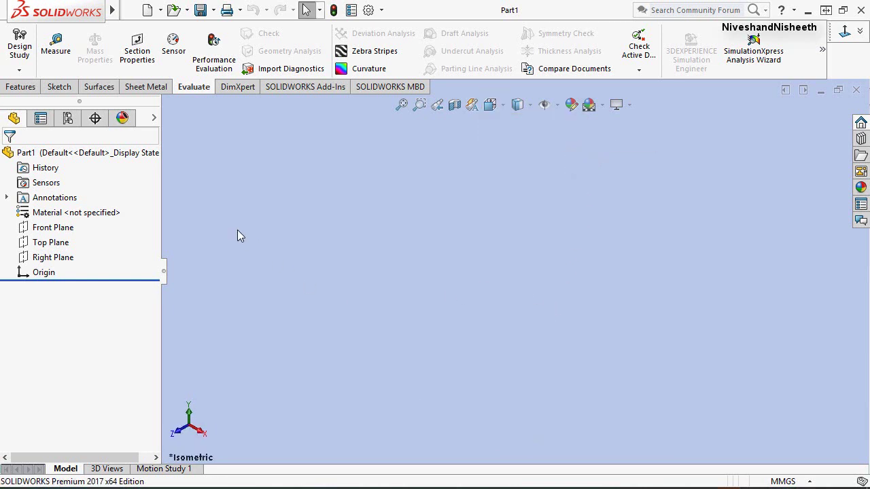
pyautogui.click(59, 87)
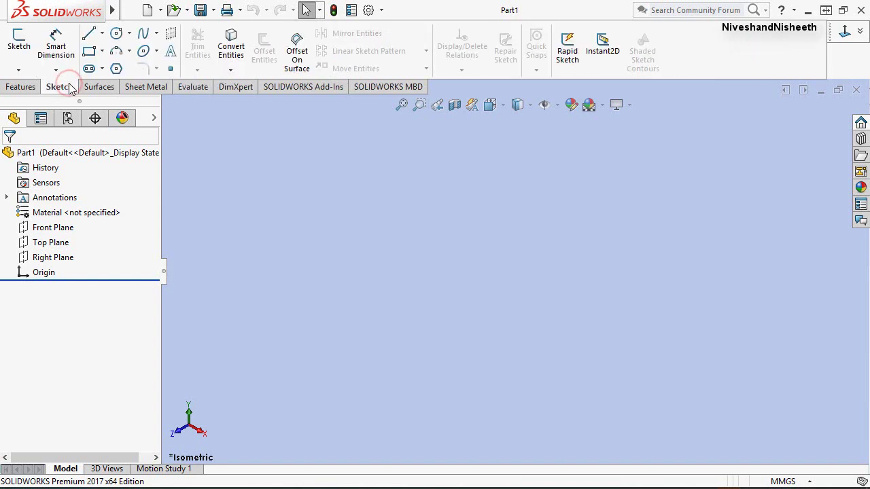
# On the Front Plane, draw a Ø24 circle centred above the origin.
pyautogui.click(17, 41)
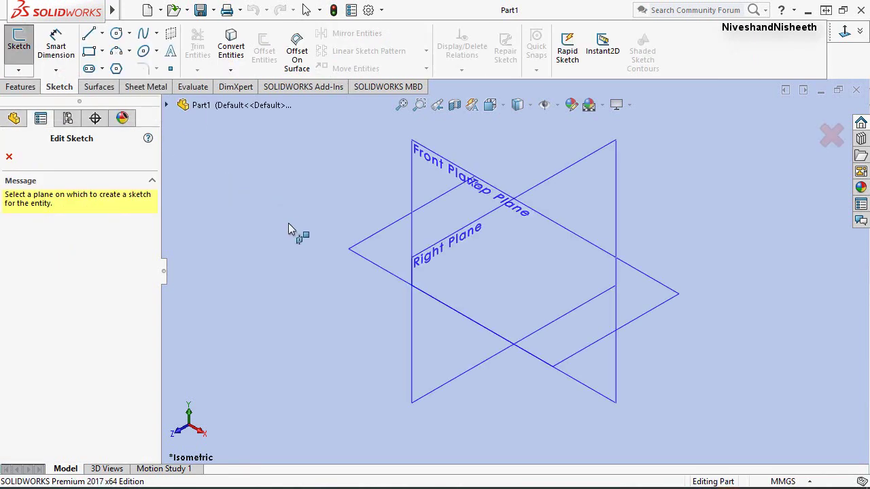
pyautogui.click(416, 158)
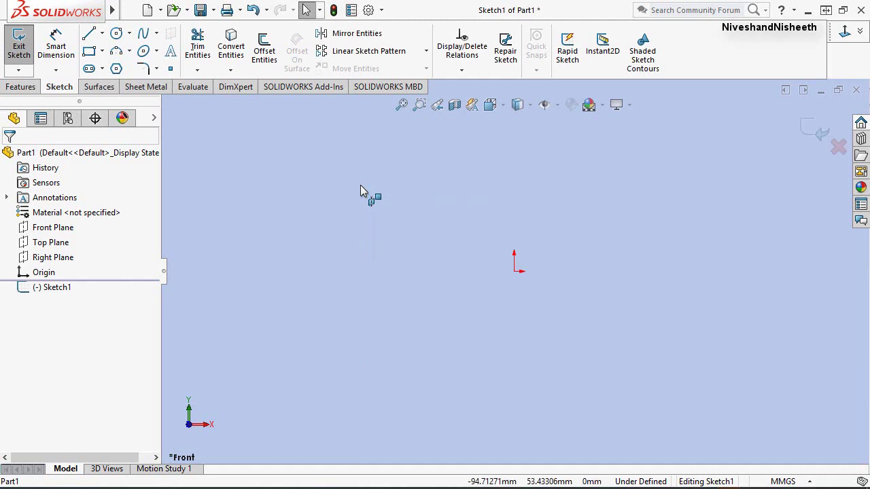
pyautogui.click(117, 32)
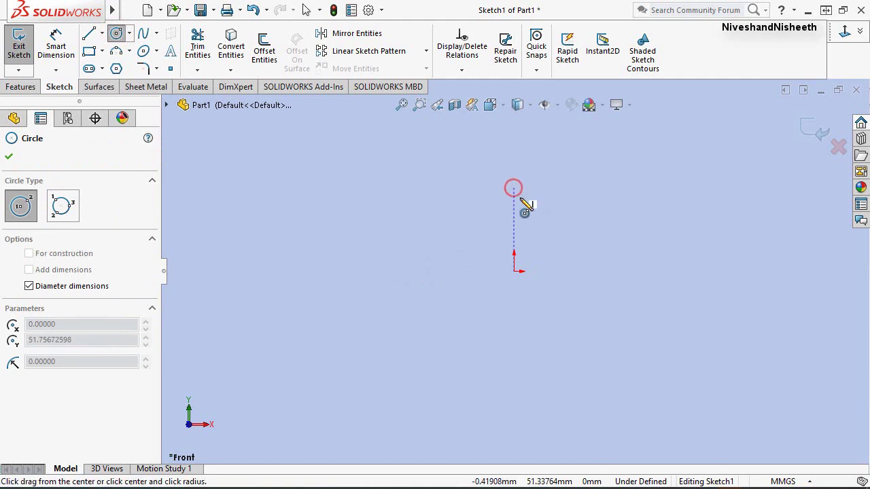
pyautogui.moveTo(515, 189); pyautogui.dragTo(555, 236)
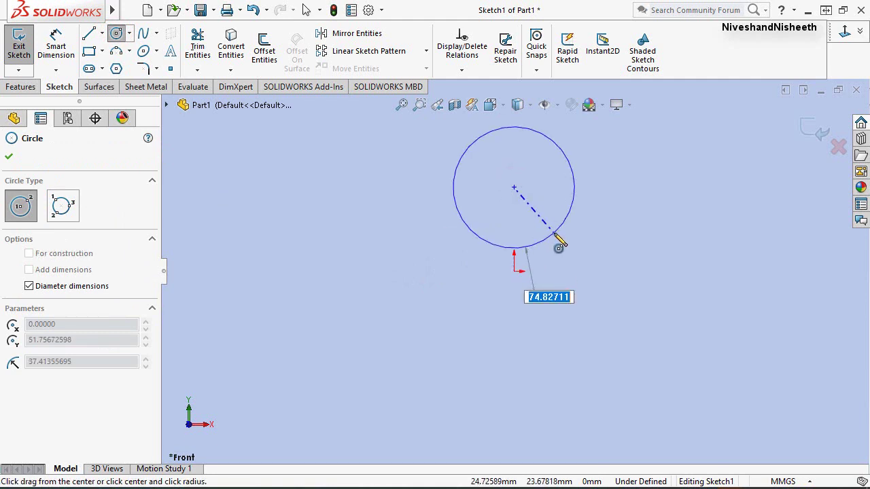
pyautogui.write('24')
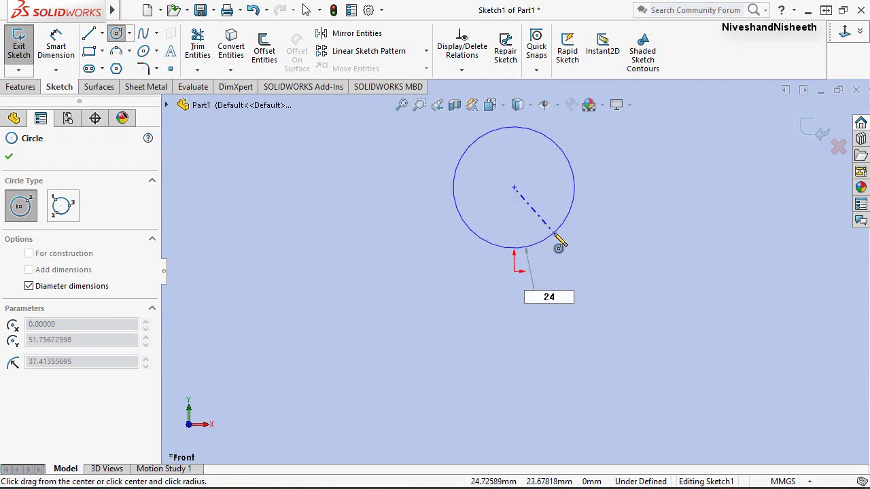
pyautogui.press('Return')
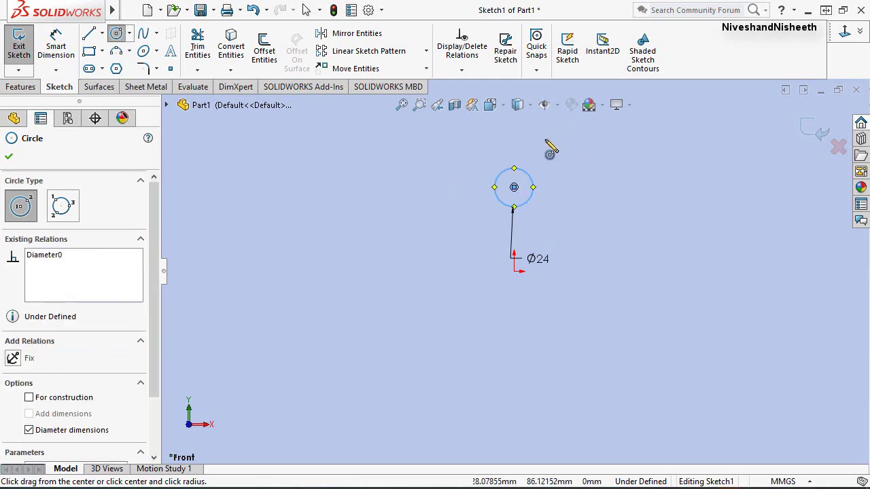
pyautogui.rightClick(579, 179)
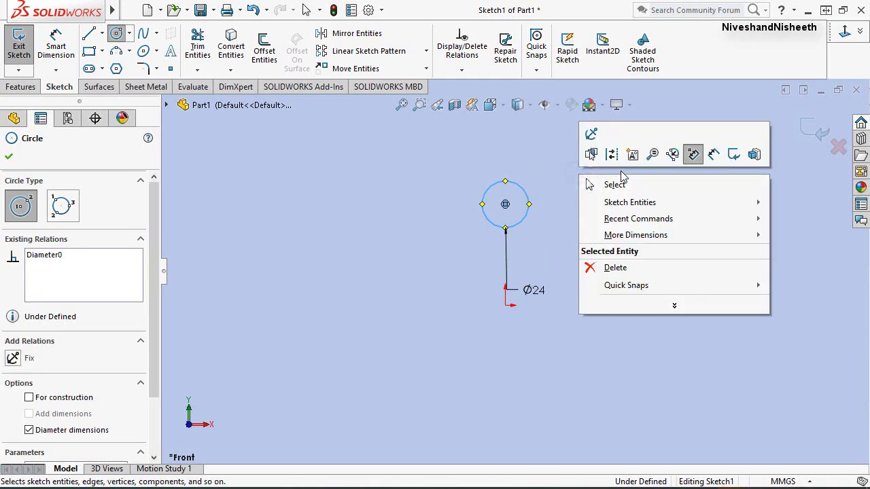
# Dimension the circle centre 6.83 mm vertically from the origin.
pyautogui.click(711, 156)
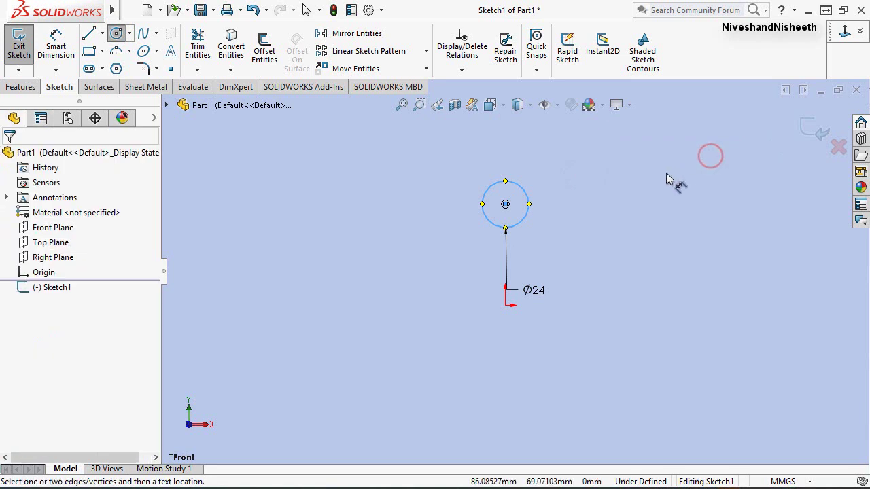
pyautogui.click(438, 255)
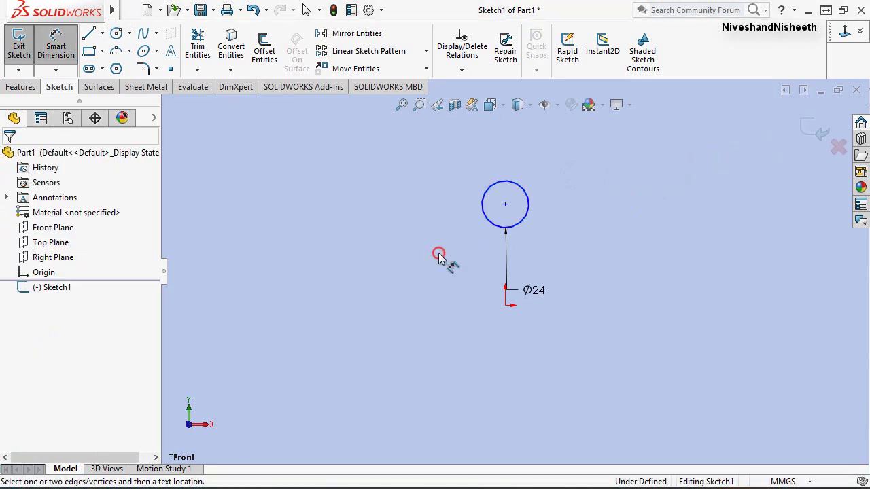
pyautogui.click(507, 308)
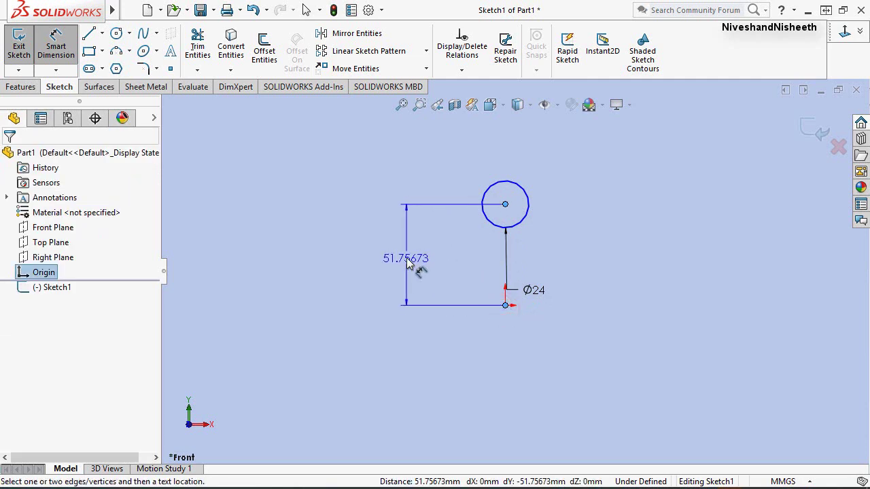
pyautogui.click(408, 264)
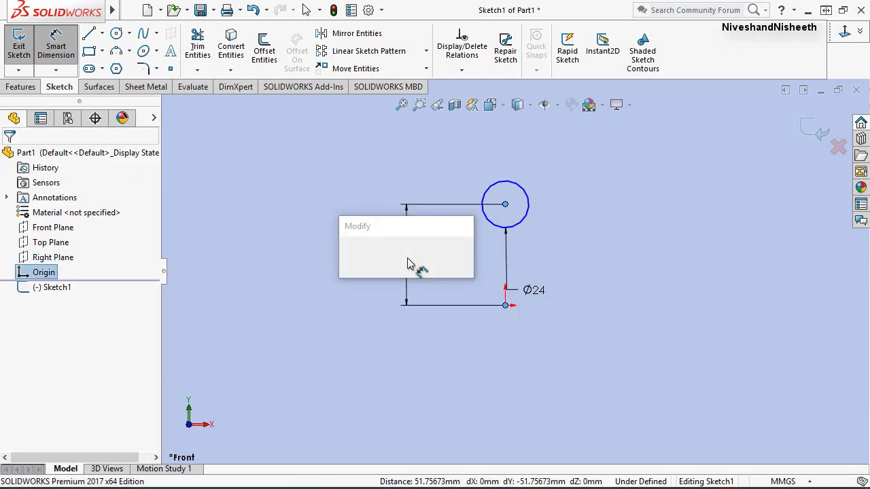
pyautogui.write('6.')
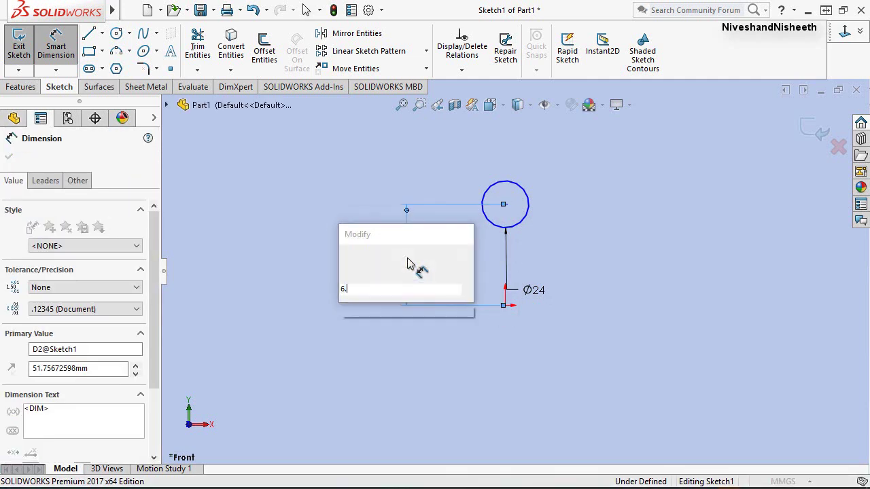
pyautogui.write('83')
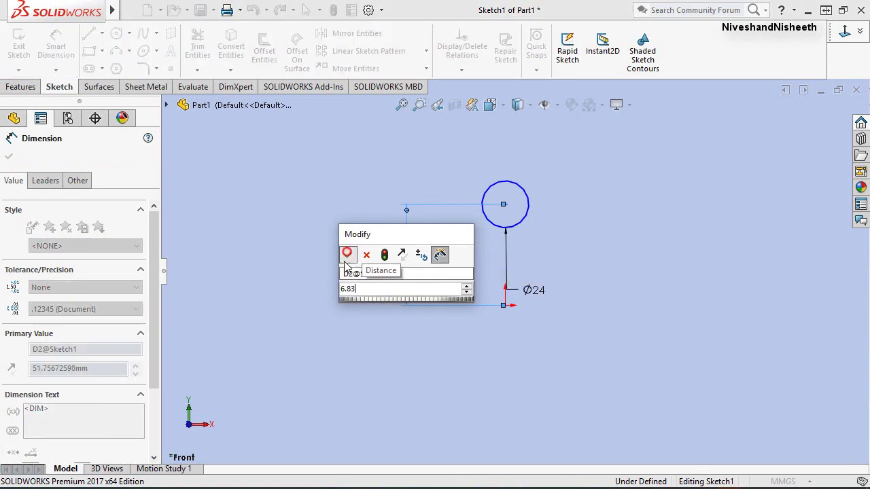
pyautogui.click(347, 254)
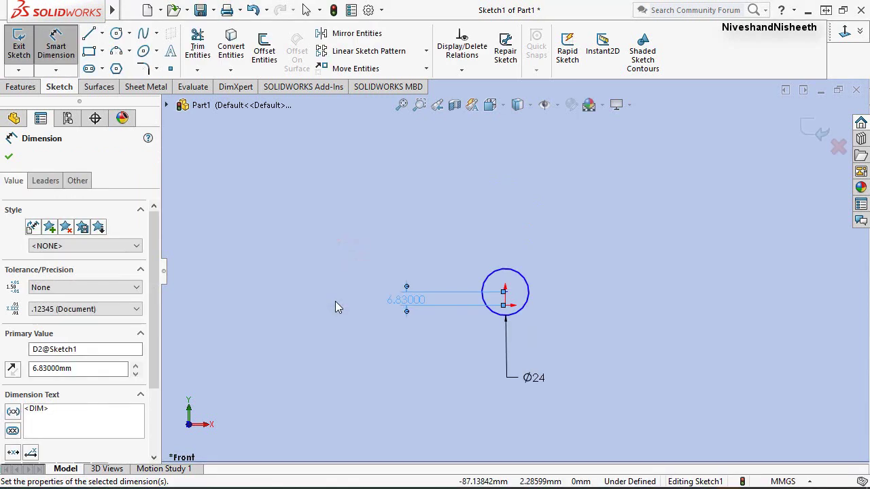
pyautogui.rightClick(564, 289)
pyautogui.click(597, 325)
# Move the Ø24 diameter label up beside the circle.
pyautogui.scroll(-2, 519, 328)
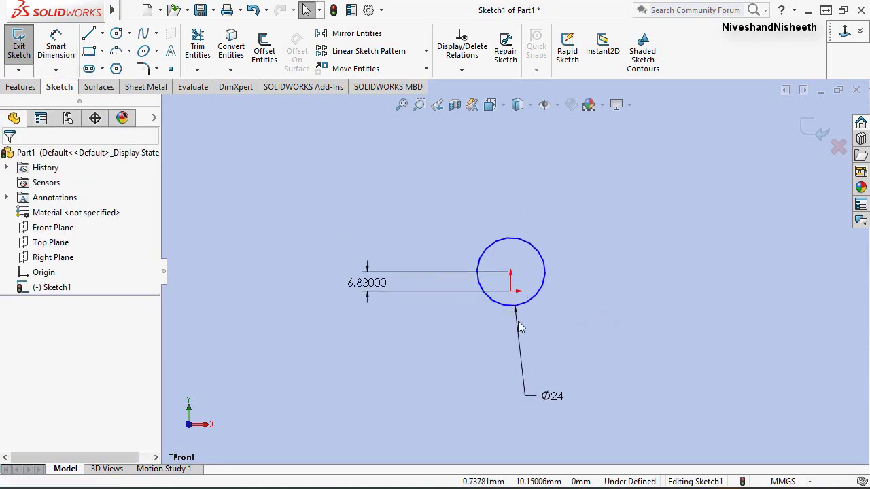
pyautogui.scroll(-2, 519, 328)
pyautogui.scroll(-2, 524, 290)
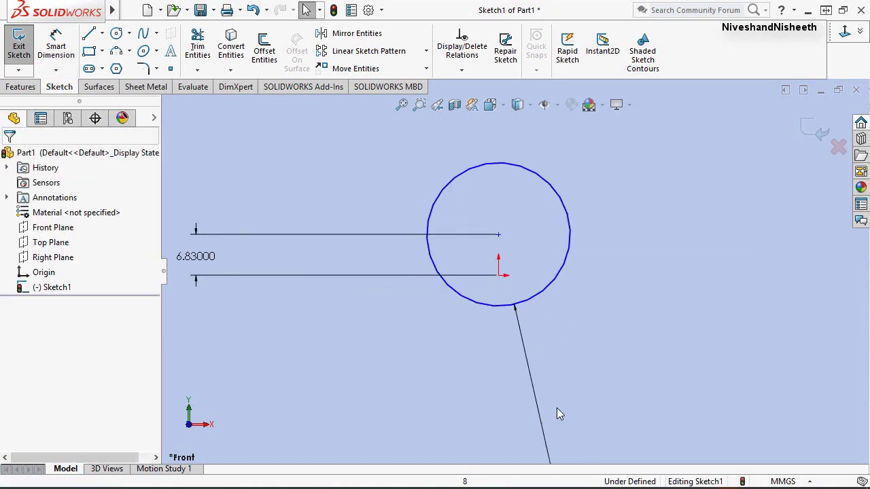
pyautogui.scroll(2, 558, 412)
pyautogui.moveTo(572, 459)
pyautogui.mouseDown()
pyautogui.moveTo(626, 292)
pyautogui.moveTo(615, 203)
pyautogui.mouseUp()
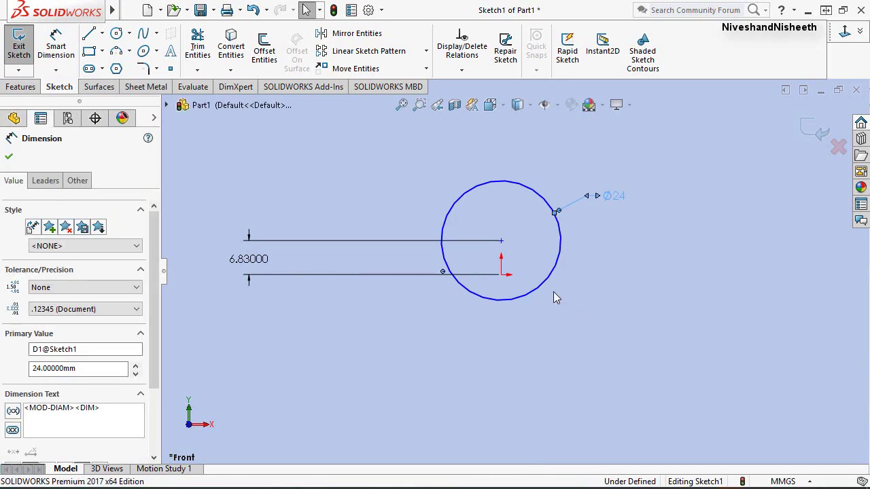
pyautogui.press('Escape')
# Make the circle centre vertical with the origin to fully define the sketch.
pyautogui.click(501, 241)
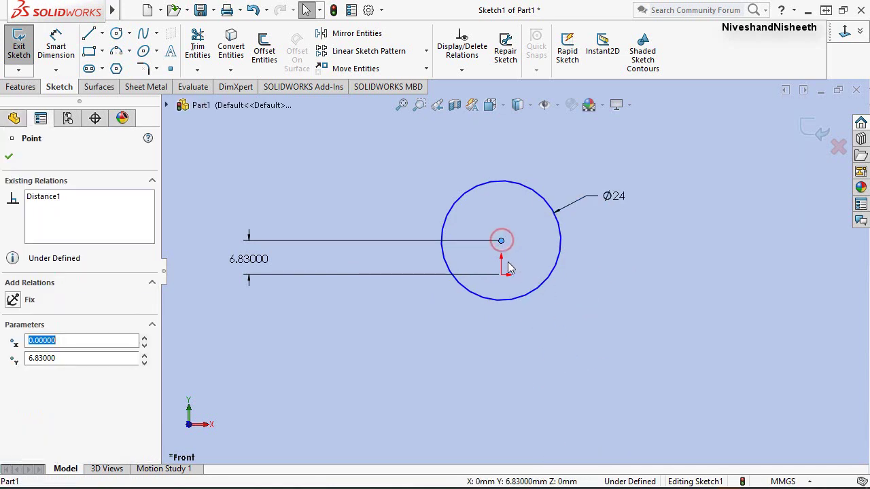
pyautogui.keyDown('ctrl'); pyautogui.click(502, 276); pyautogui.keyUp('ctrl')
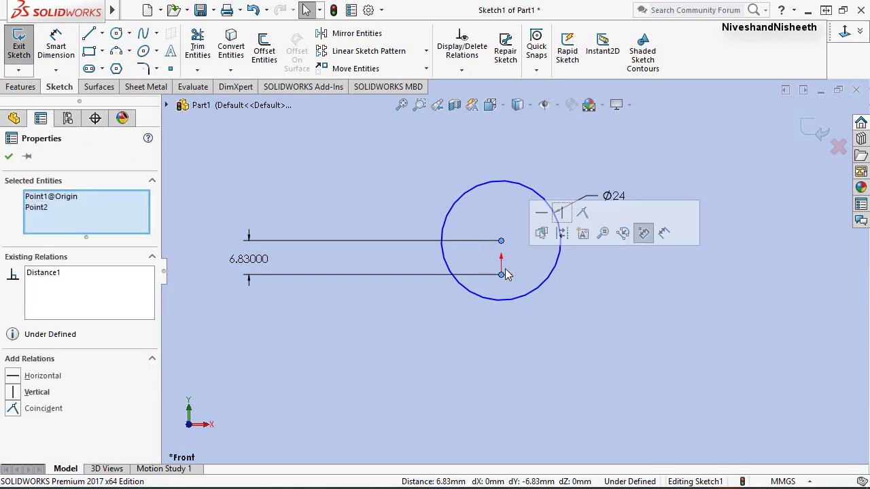
pyautogui.click(561, 214)
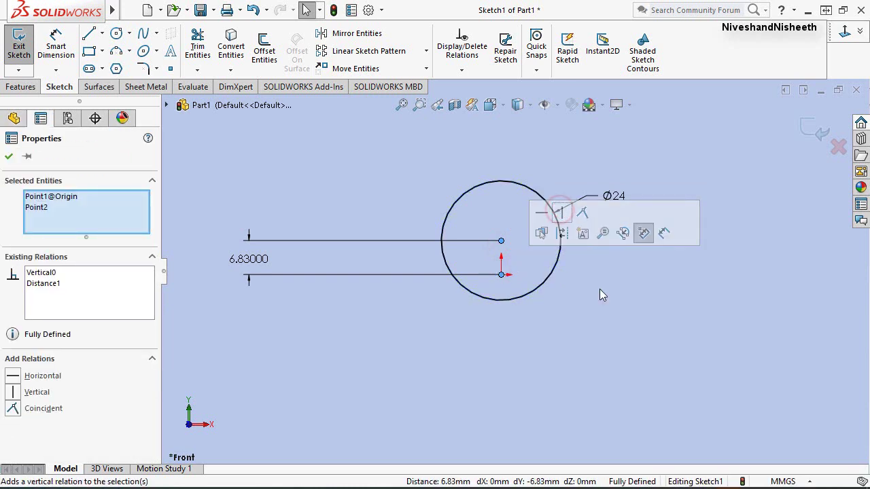
pyautogui.click(600, 289)
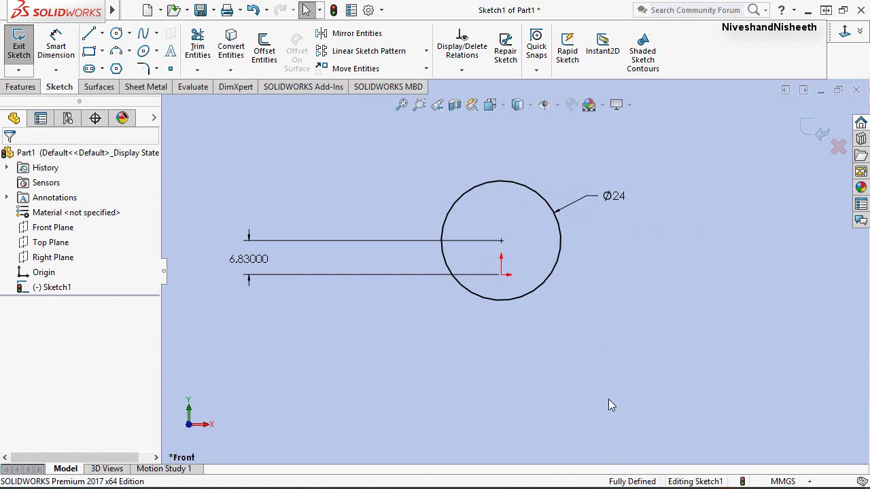
# Exit Sketch1 and zoom the isometric view to fit the circle.
pyautogui.click(20, 41)
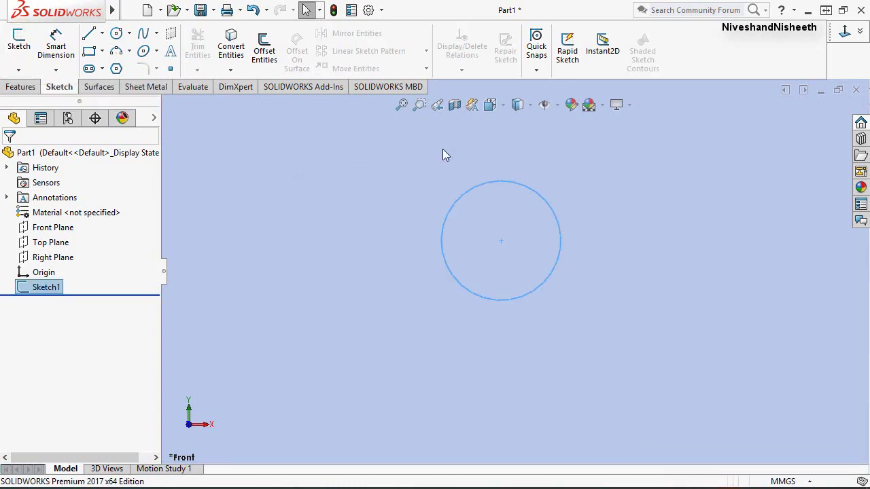
pyautogui.click(438, 107)
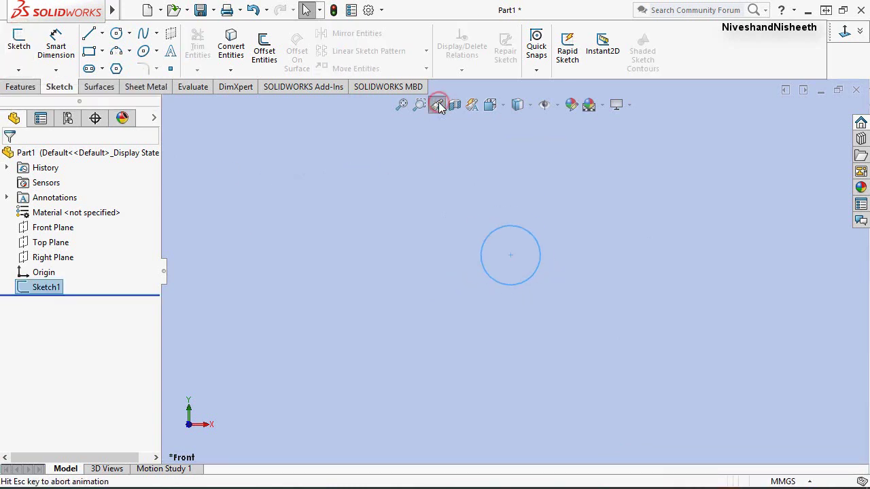
pyautogui.click(403, 104)
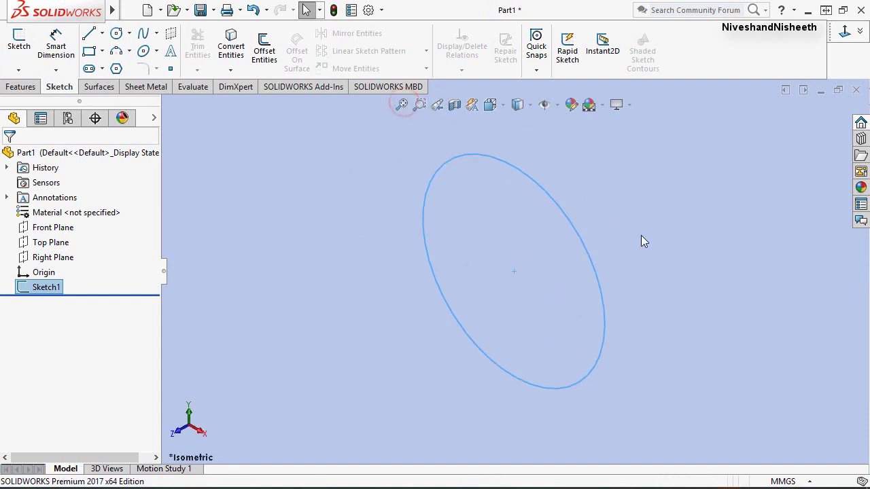
pyautogui.click(359, 360)
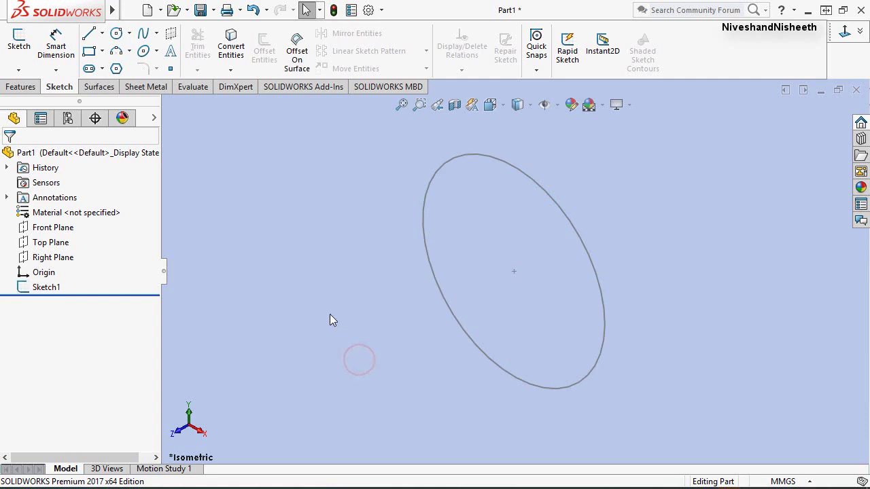
pyautogui.click(21, 86)
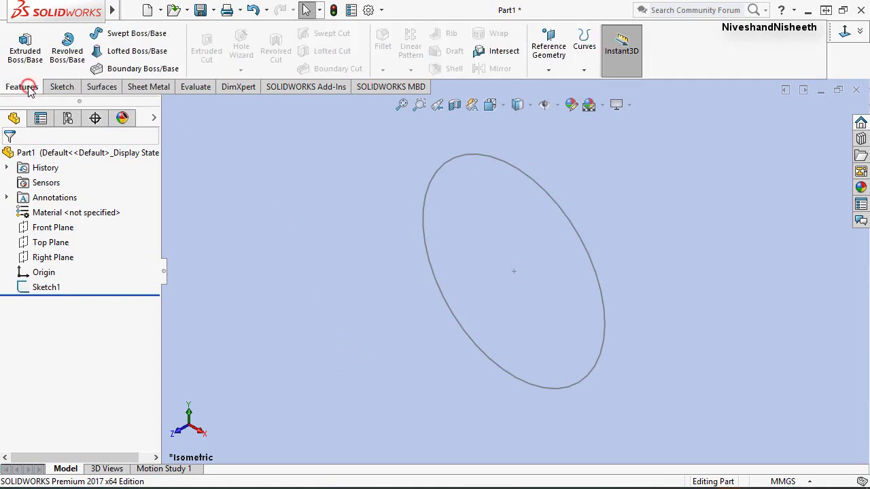
# Boss-extrude Sketch1 blind 31.88 mm in the reversed direction.
pyautogui.click(24, 46)
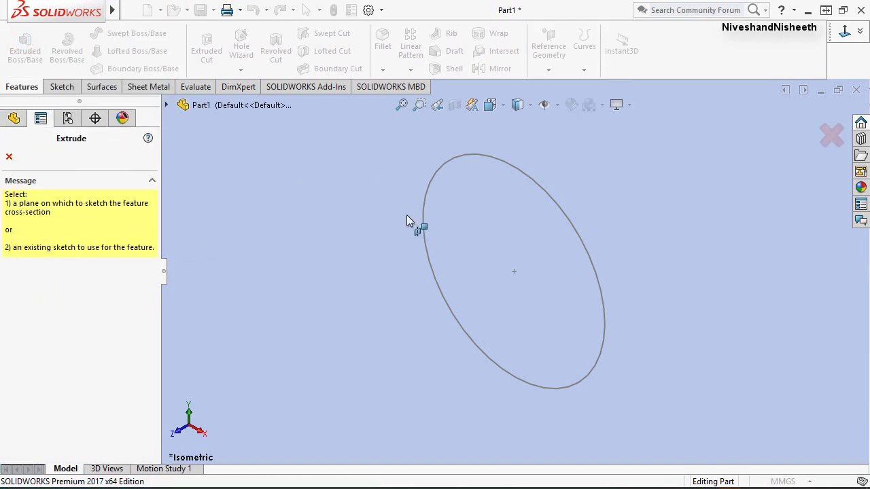
pyautogui.click(425, 222)
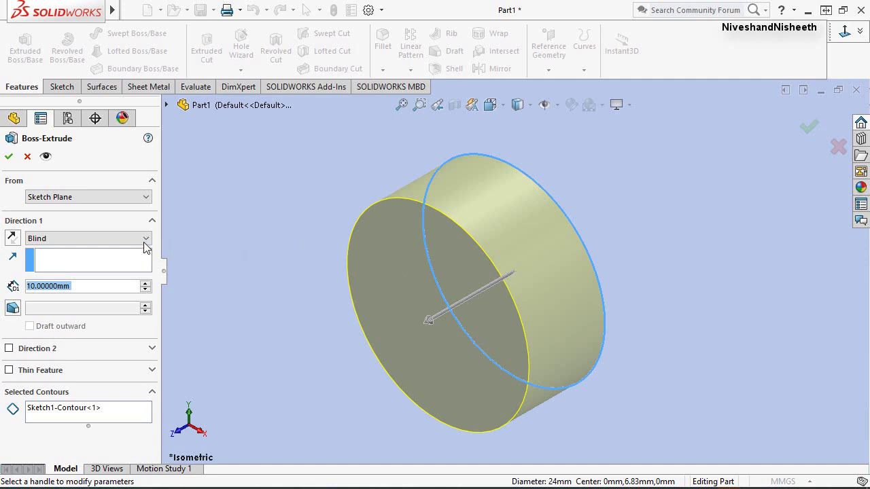
pyautogui.click(12, 239)
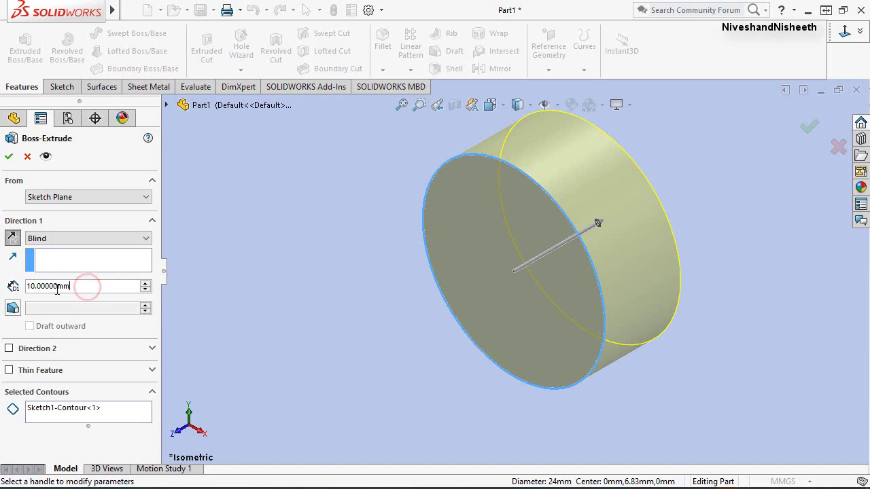
pyautogui.moveTo(68, 286); pyautogui.dragTo(11, 282)
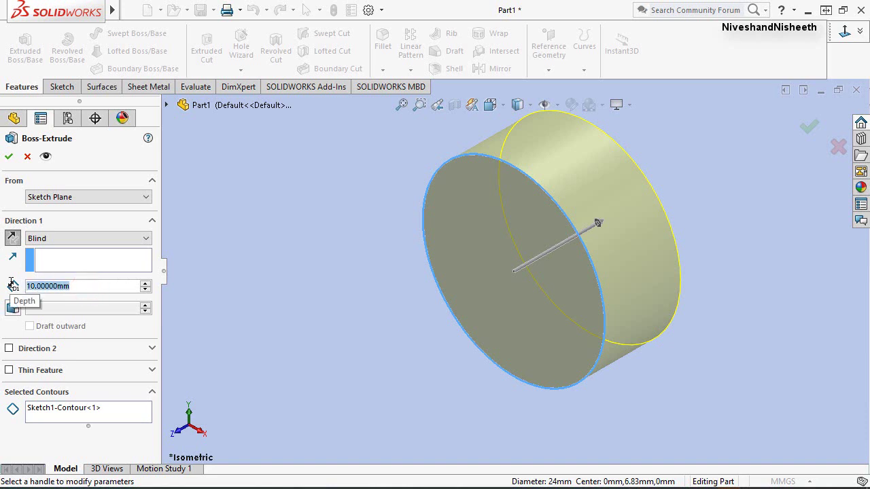
pyautogui.write('31.')
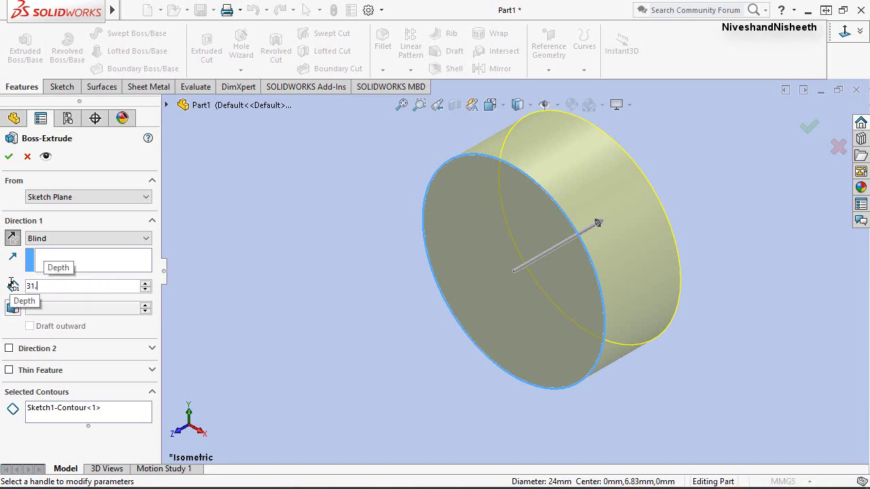
pyautogui.write('88')
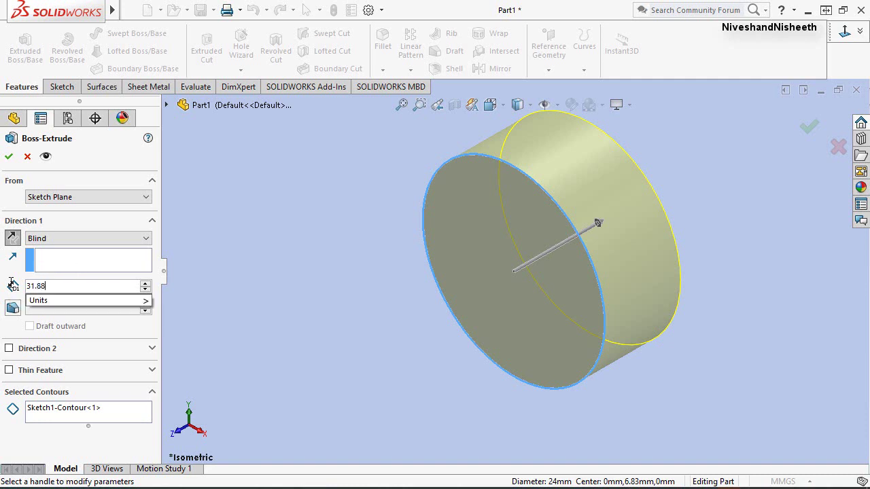
pyautogui.press('Return')
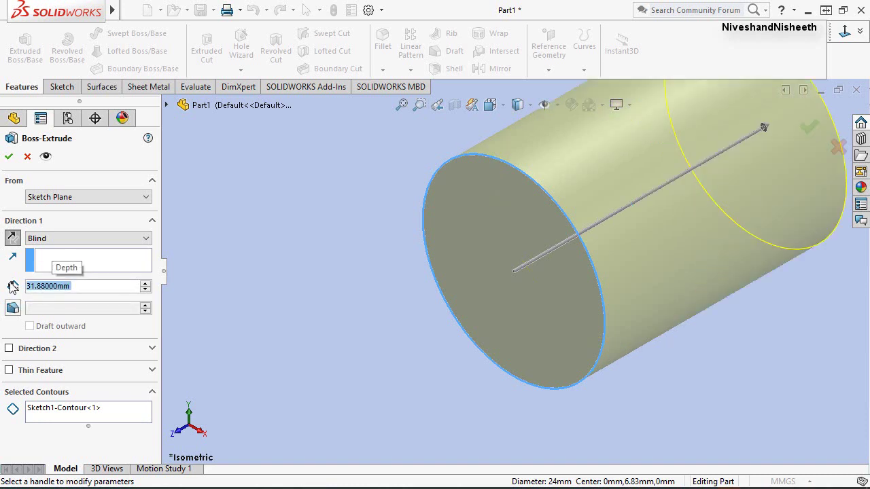
pyautogui.click(10, 158)
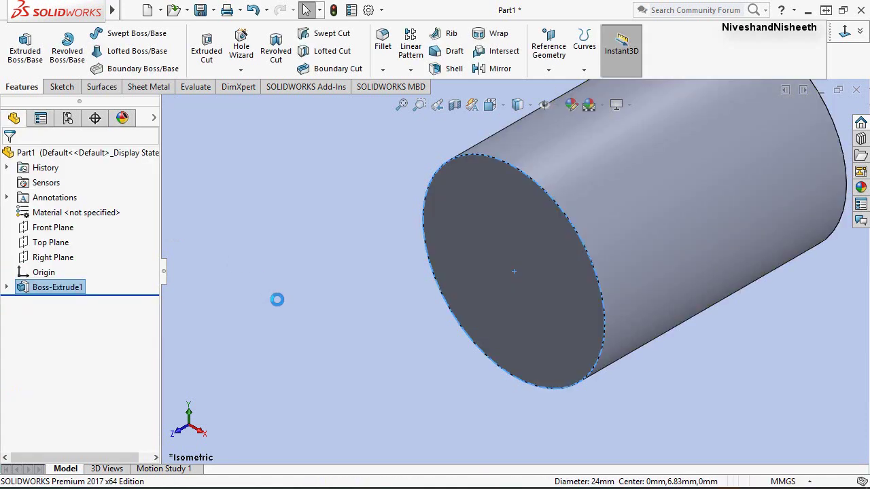
# Select the whole cylinder and browse the appearances library to Metal > Steel.
pyautogui.click(402, 108)
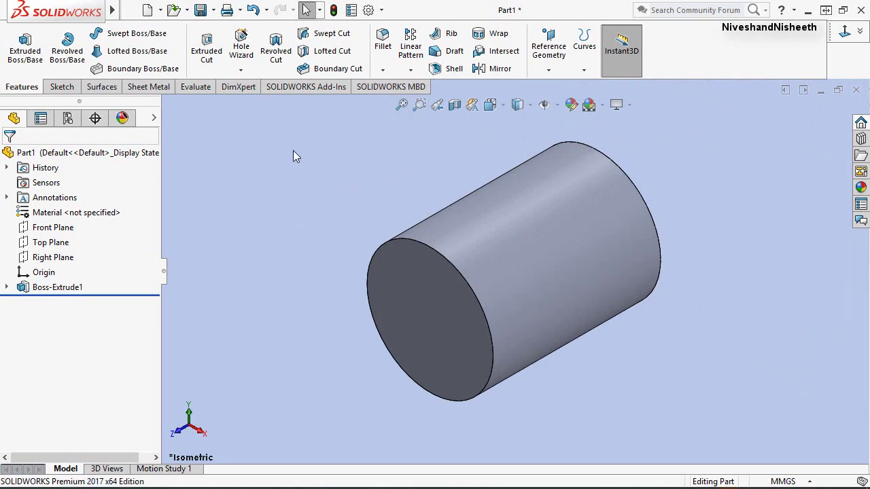
pyautogui.click(8, 153)
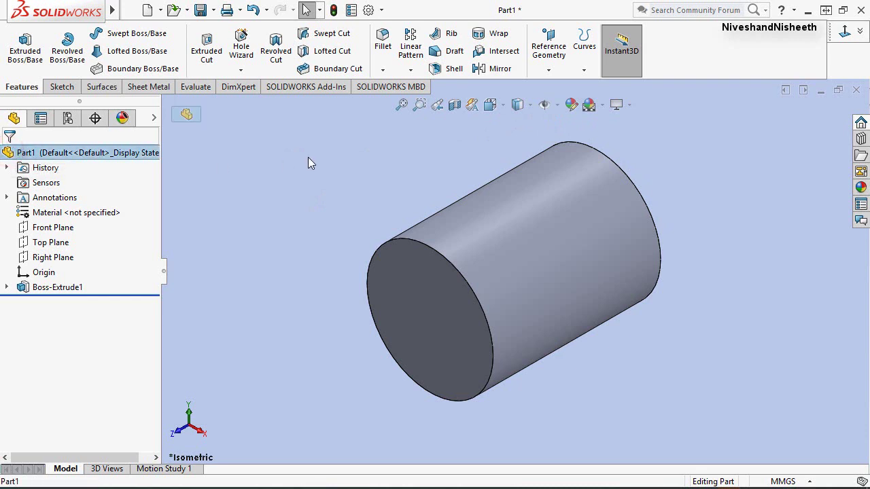
pyautogui.moveTo(346, 123); pyautogui.dragTo(719, 454)
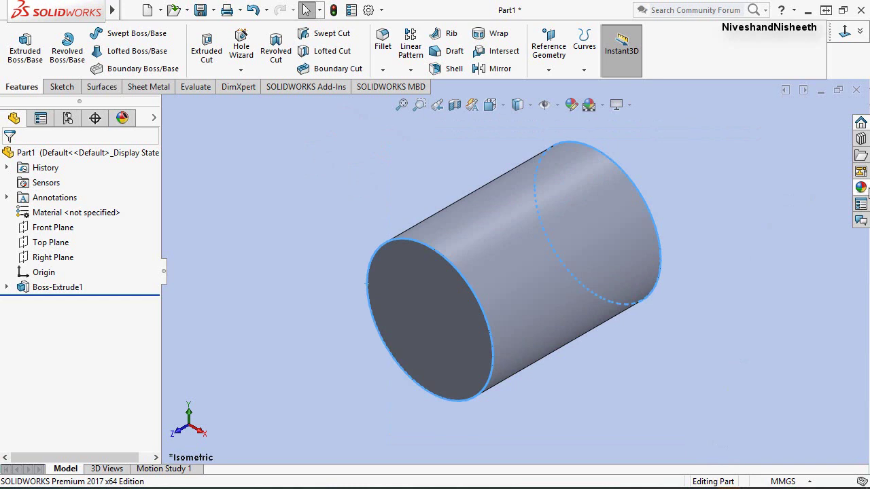
pyautogui.click(858, 188)
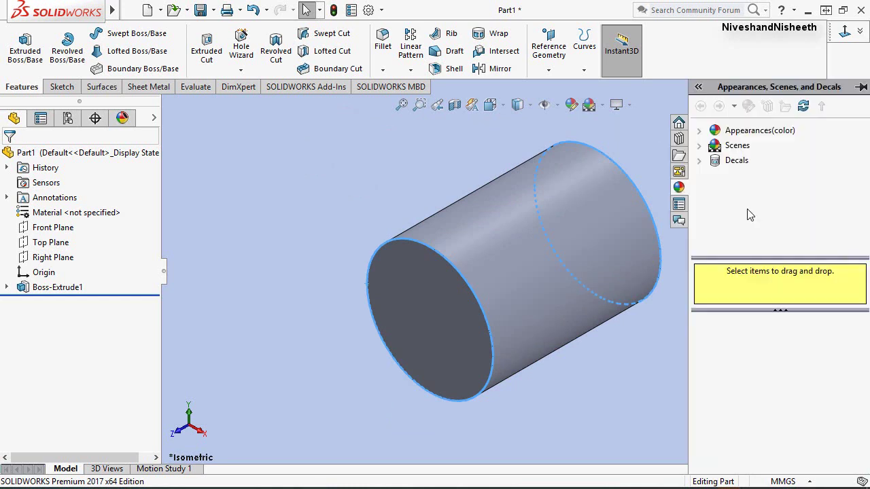
pyautogui.click(709, 134)
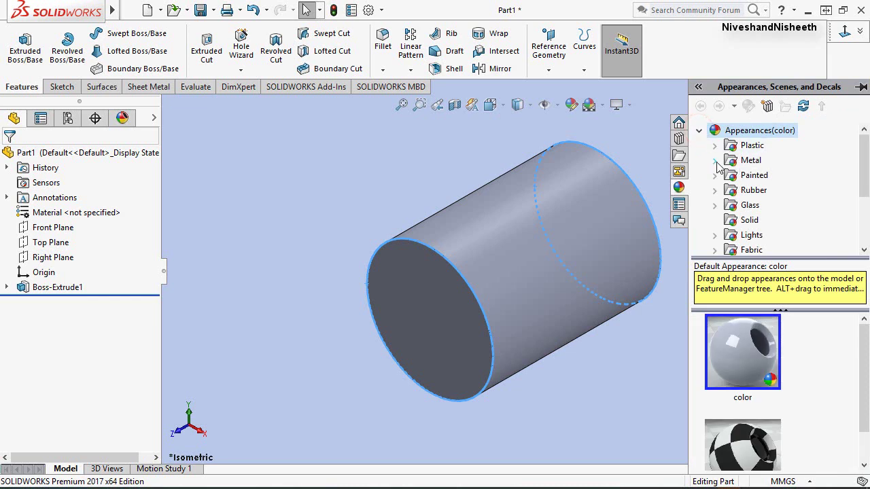
pyautogui.click(715, 163)
pyautogui.click(751, 130)
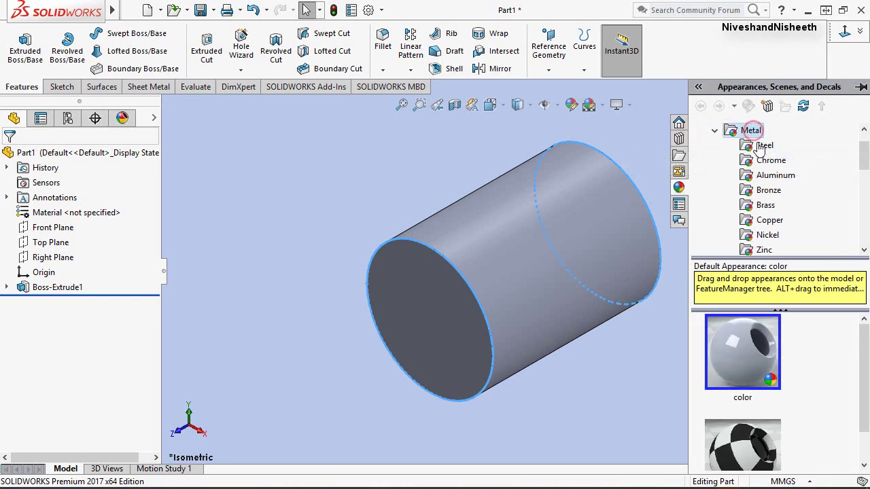
pyautogui.click(760, 147)
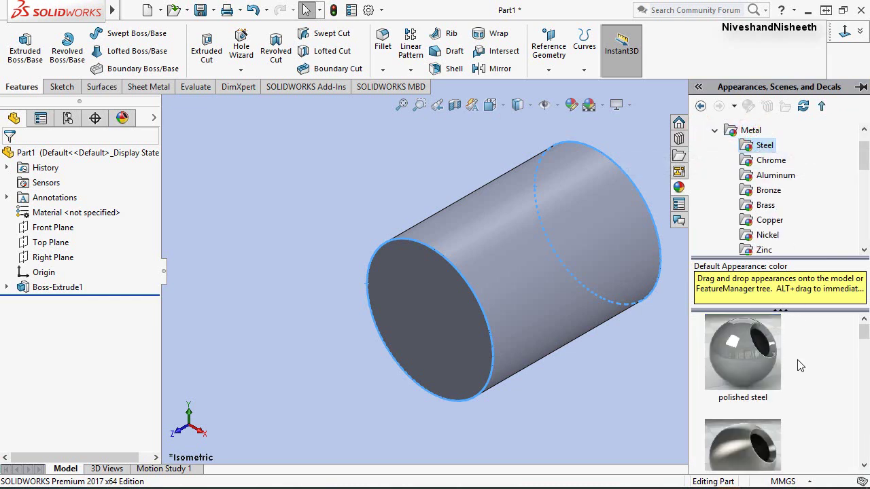
# Apply brushed steel to the cylinder and close the appearances pane.
pyautogui.click(743, 366)
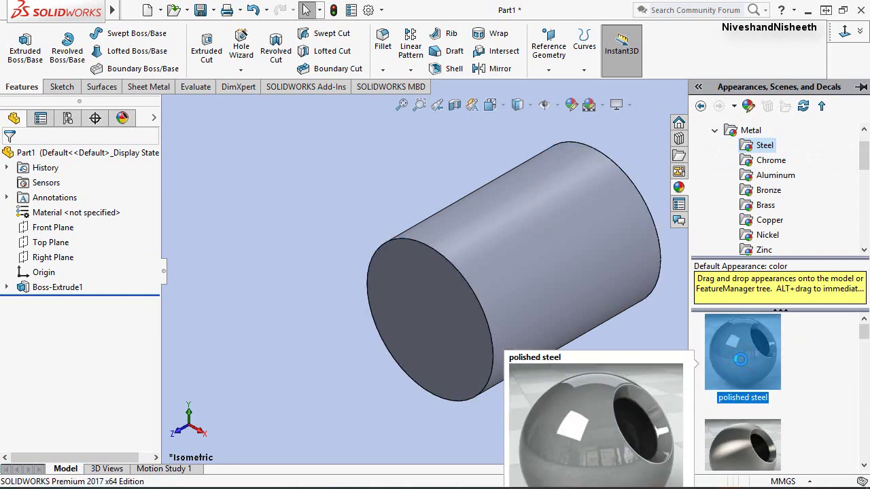
pyautogui.doubleClick(743, 365)
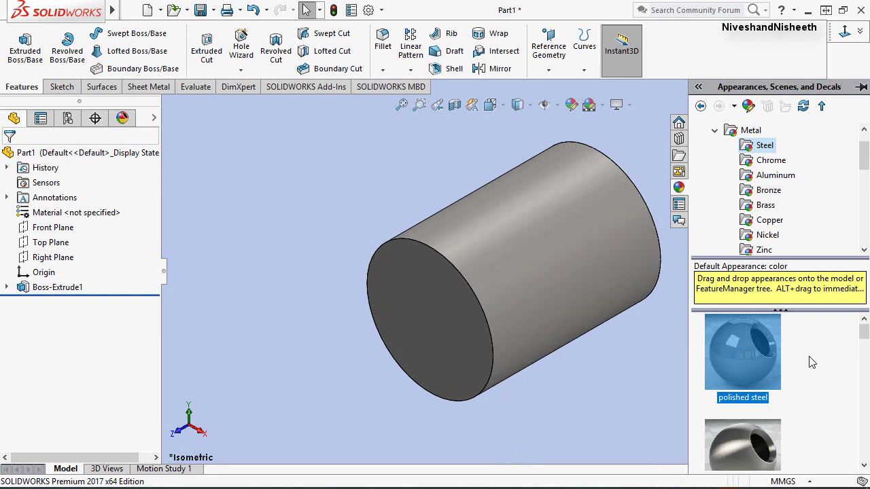
pyautogui.scroll(-1, 812, 363)
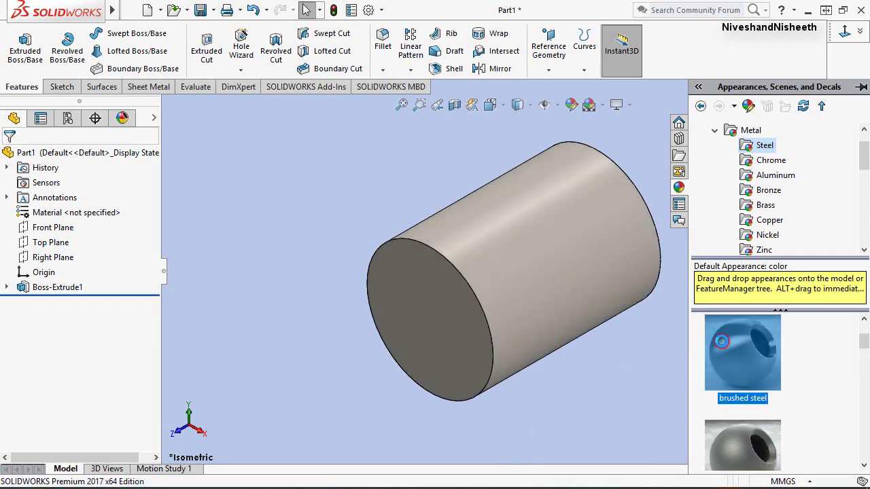
pyautogui.moveTo(722, 341)
pyautogui.mouseDown()
pyautogui.moveTo(639, 211)
pyautogui.moveTo(714, 99)
pyautogui.mouseUp()
pyautogui.click(496, 145)
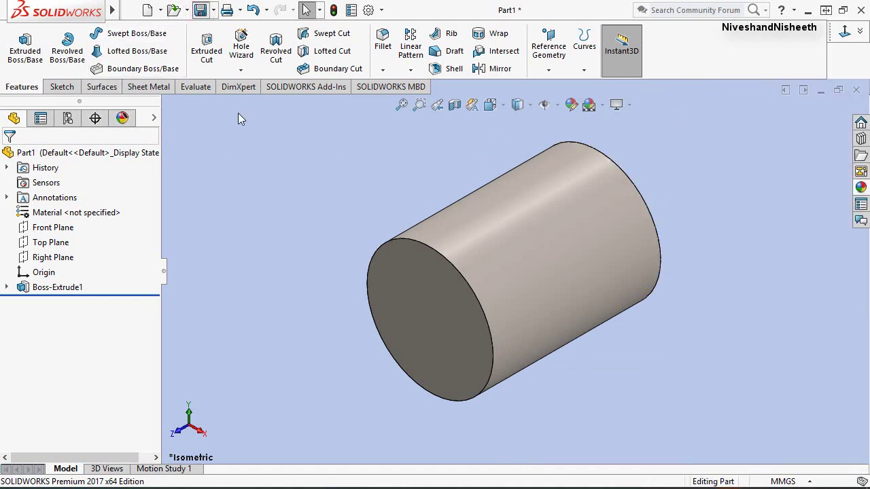
# In the Save dialog, create a new folder named 'Screw Gauge' and open it.
pyautogui.hotkey('ctrl', 's')
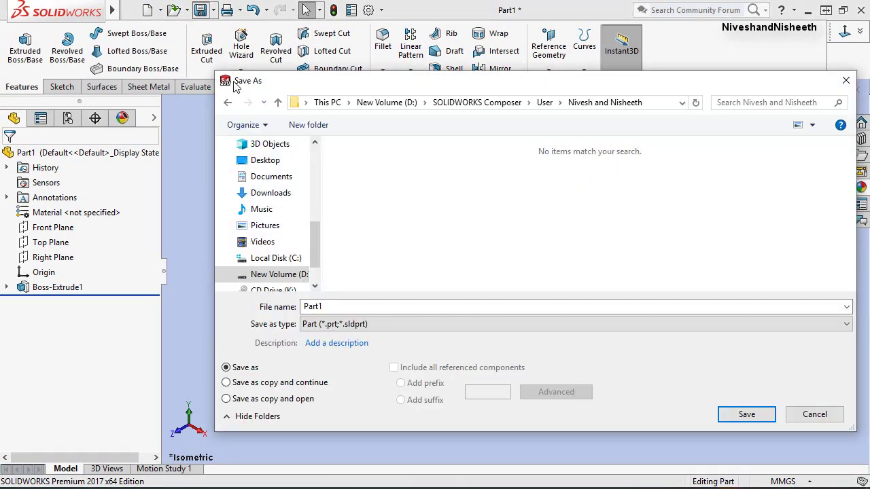
pyautogui.click(311, 126)
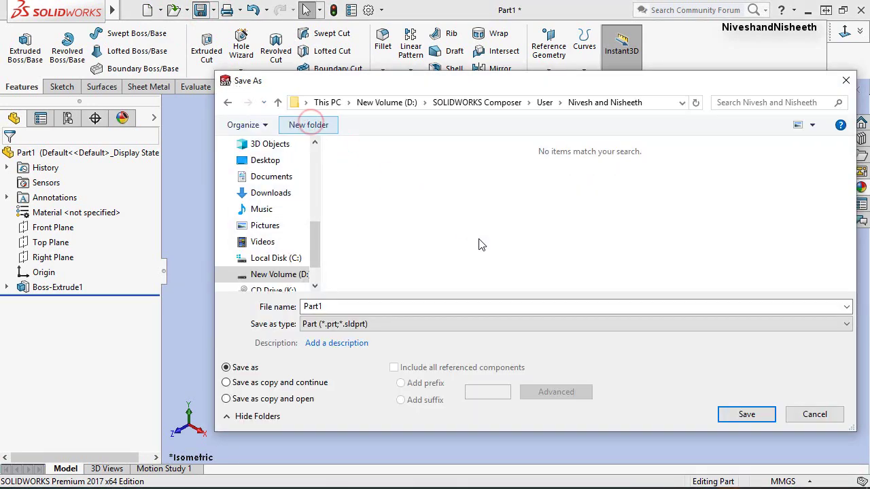
pyautogui.click(358, 172)
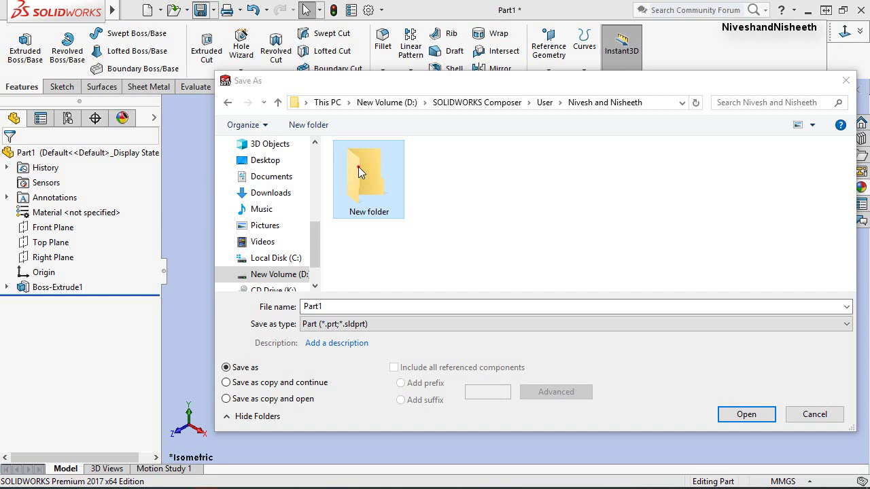
pyautogui.click(370, 212)
pyautogui.rightClick(370, 213)
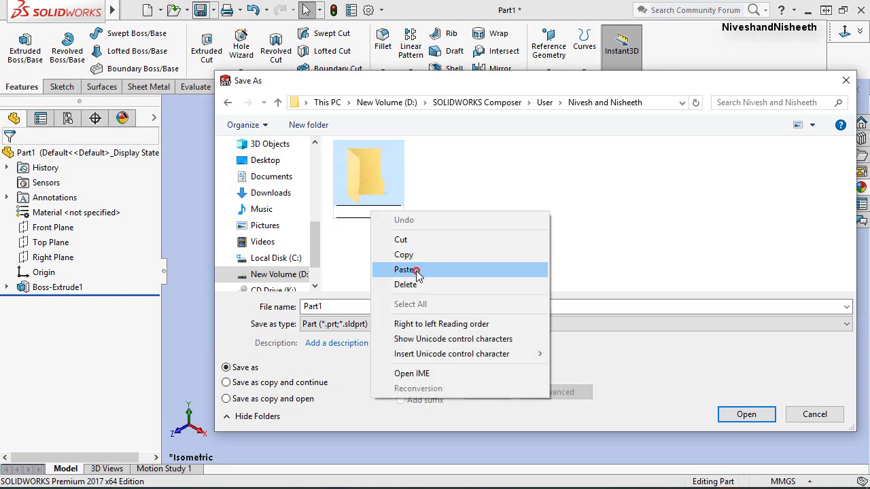
pyautogui.click(416, 271)
pyautogui.click(462, 224)
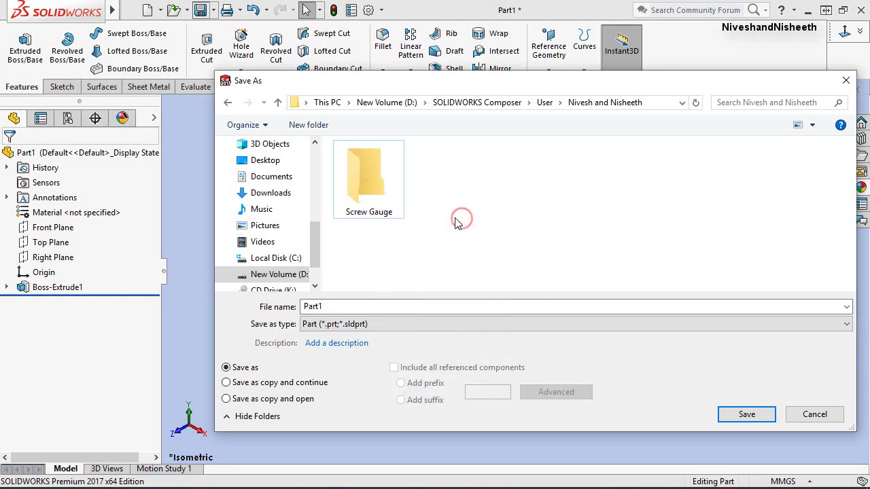
pyautogui.doubleClick(380, 173)
# Save the part there as 'Frame1'.
pyautogui.click(342, 307)
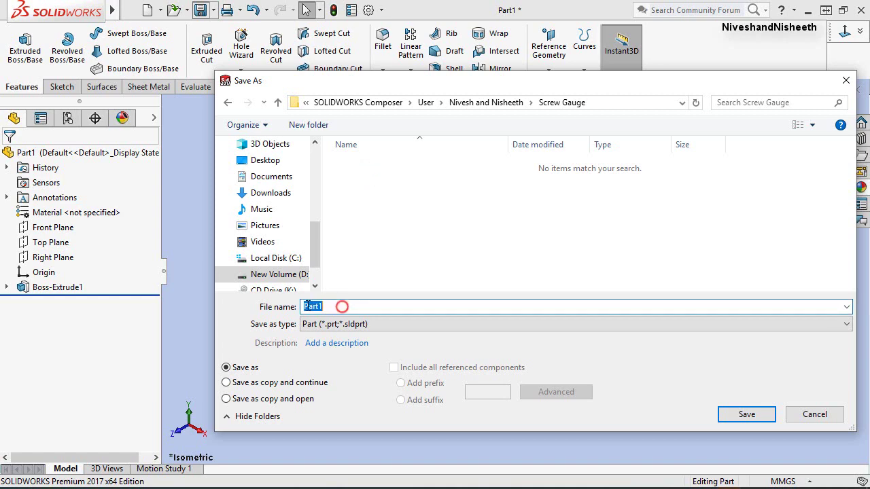
pyautogui.rightClick(310, 309)
pyautogui.click(350, 175)
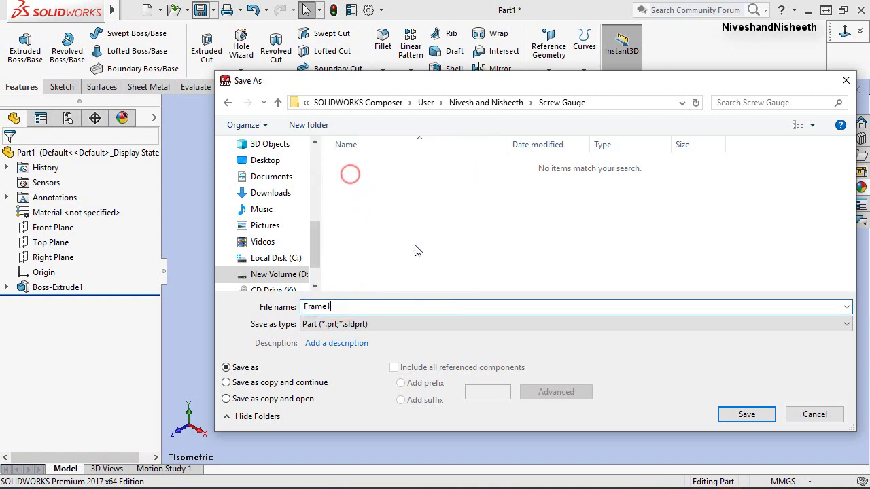
pyautogui.moveTo(470, 83); pyautogui.dragTo(430, 87)
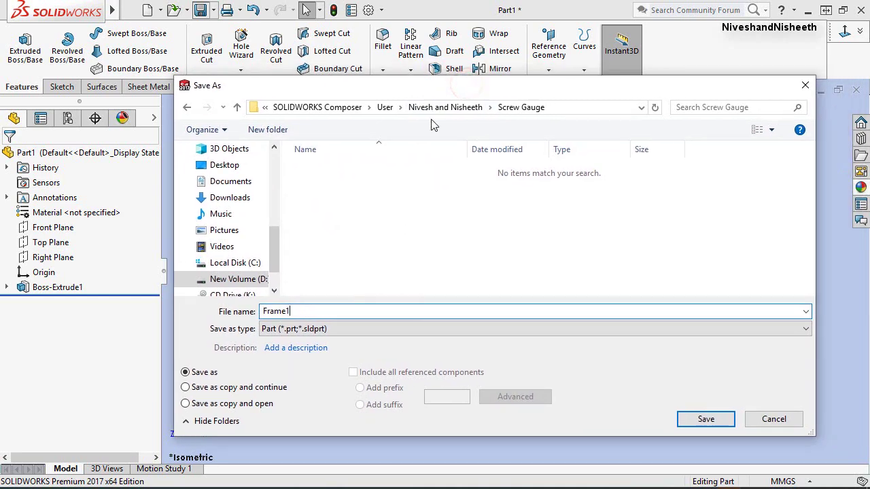
pyautogui.click(690, 421)
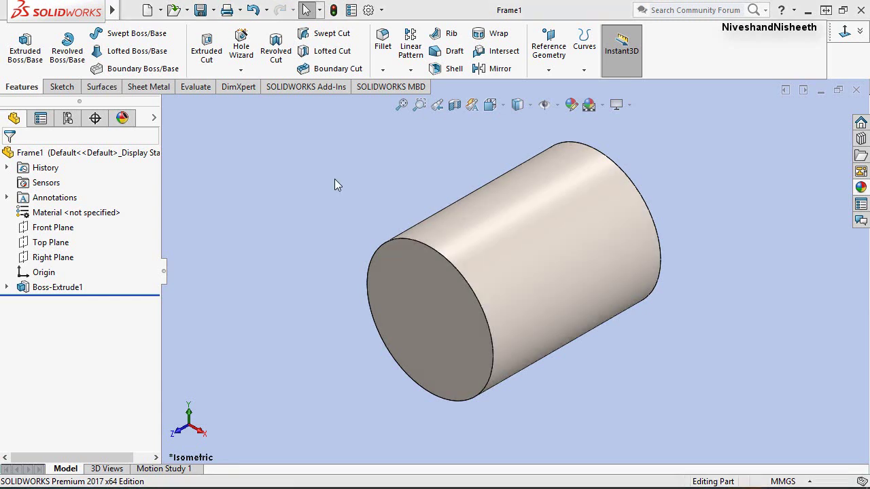
# For an extruded cut, sketch a Ø18.86 circle centred on the cylinder's end face.
pyautogui.click(335, 180)
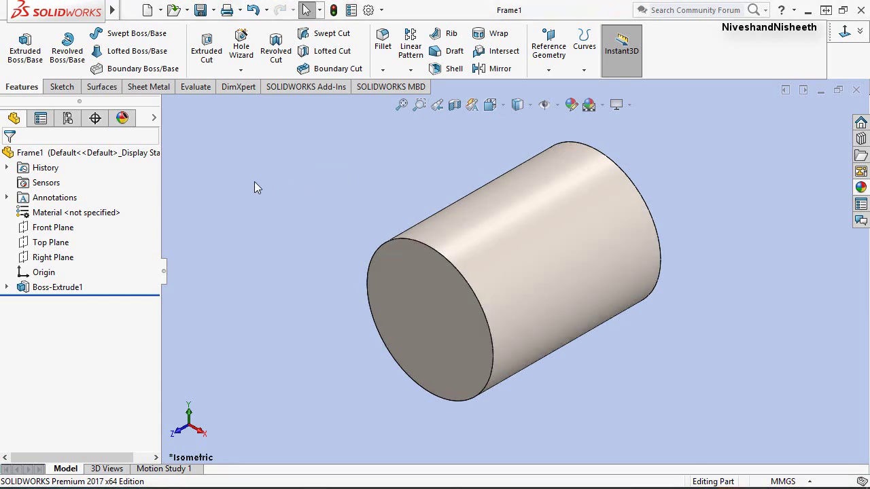
pyautogui.click(208, 50)
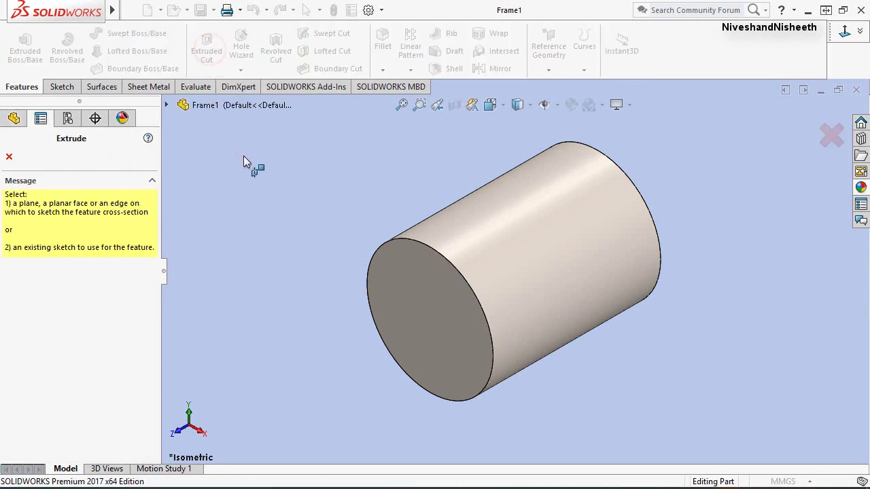
pyautogui.click(425, 316)
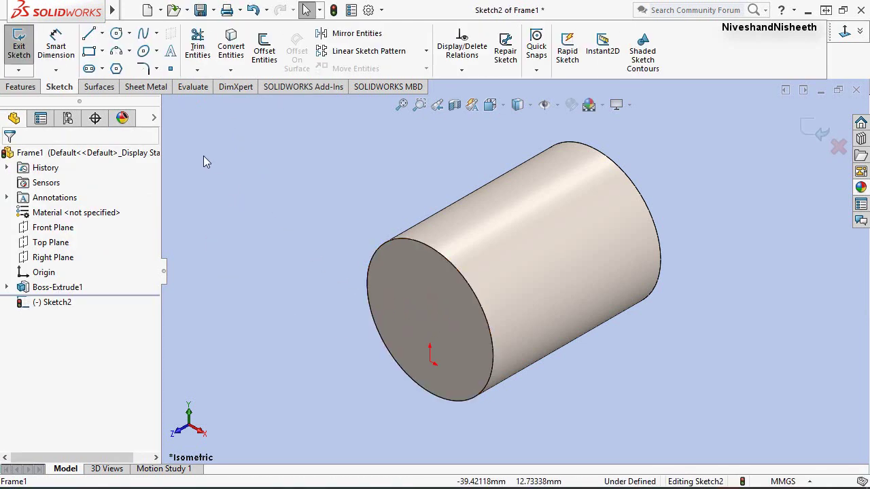
pyautogui.click(117, 34)
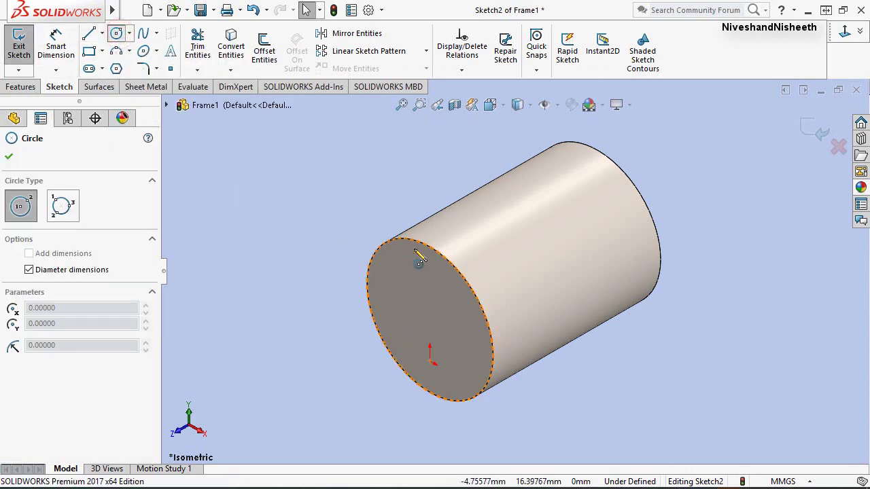
pyautogui.click(431, 322)
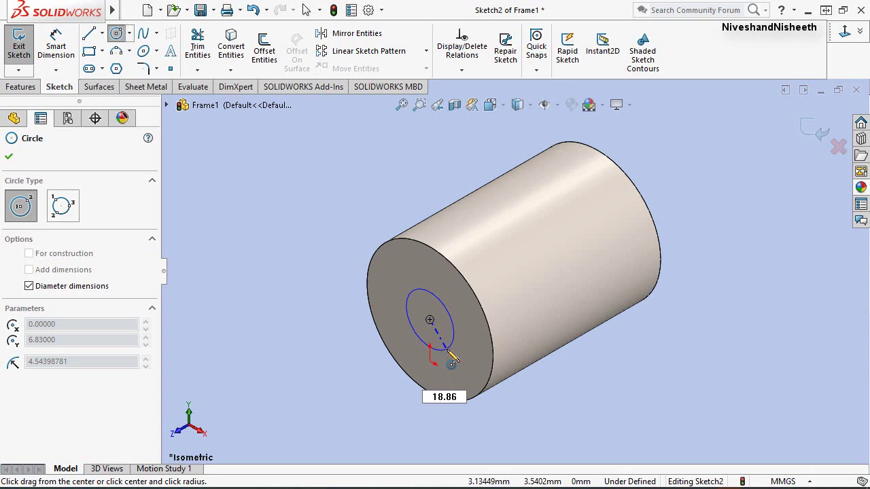
pyautogui.press('Return')
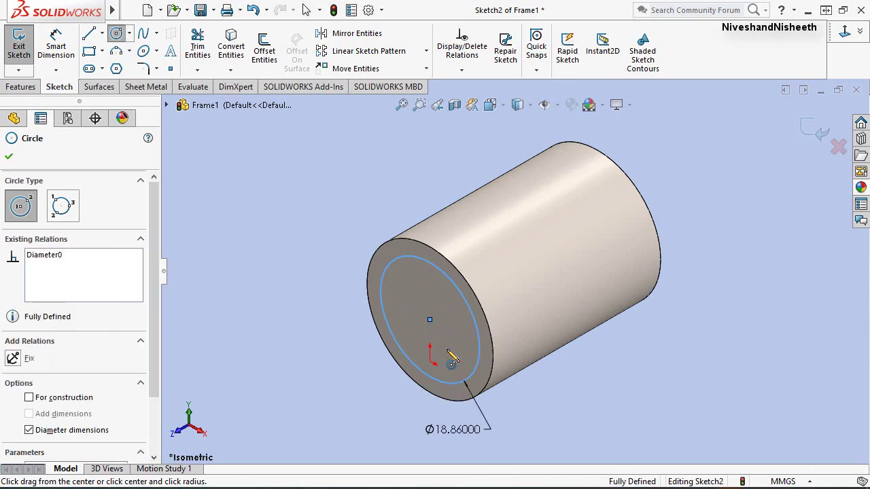
pyautogui.click(8, 157)
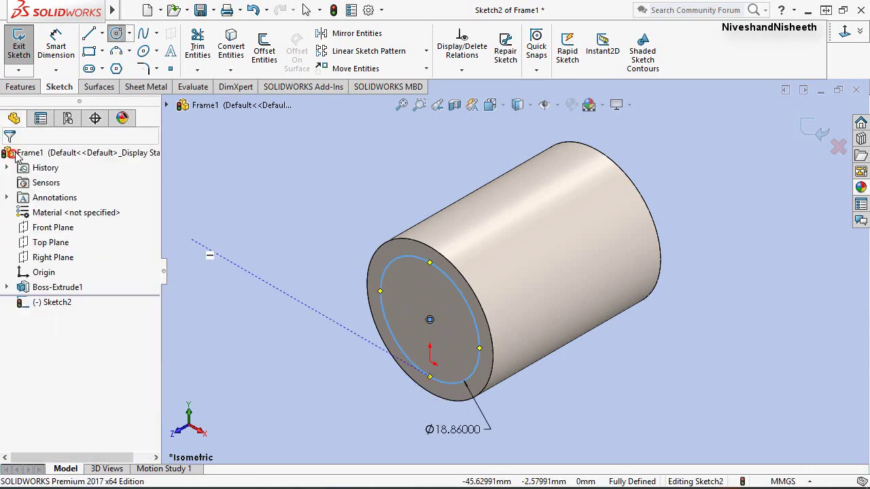
pyautogui.click(299, 148)
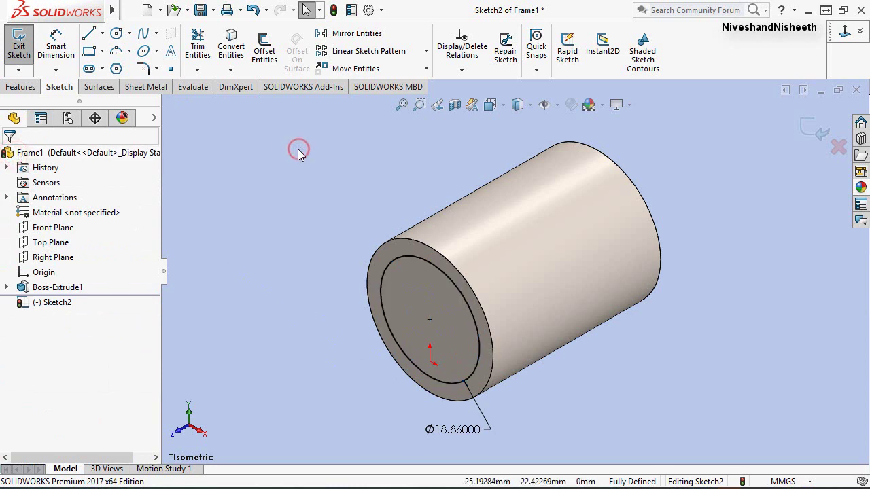
pyautogui.click(372, 186)
# Cut the Ø18.86 circle 2 mm deep into the cylinder's end face.
pyautogui.click(19, 46)
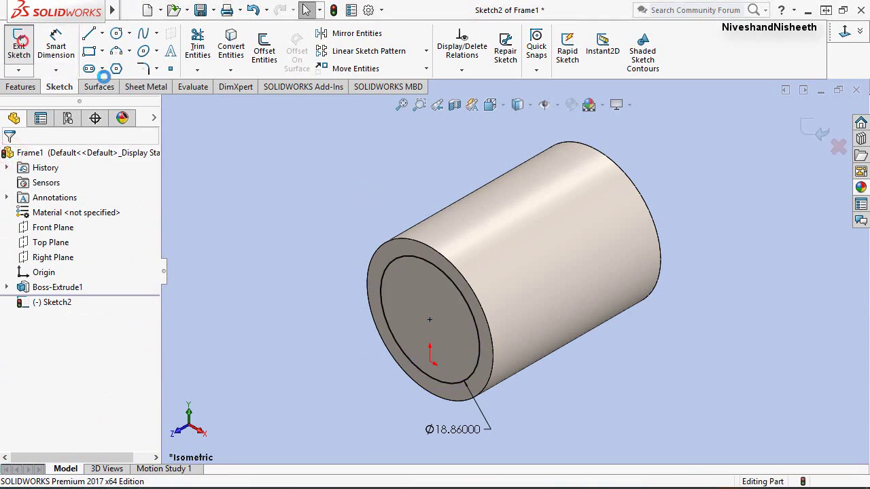
pyautogui.click(19, 46)
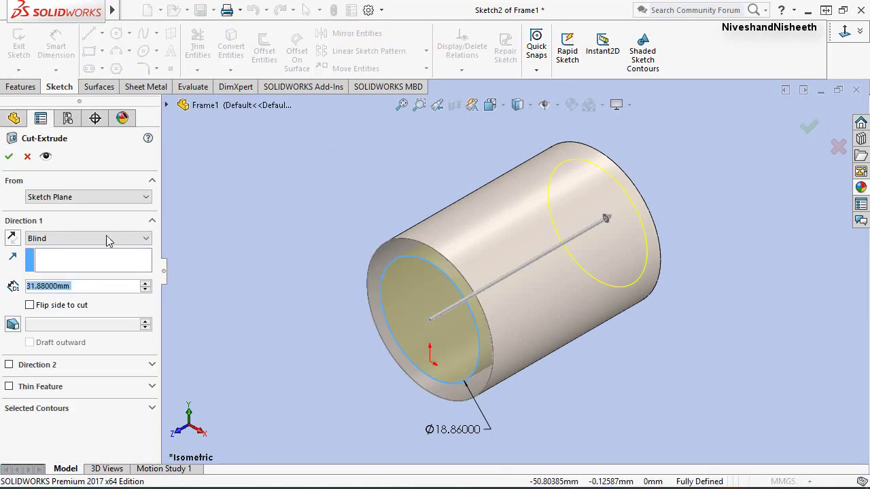
pyautogui.write('2')
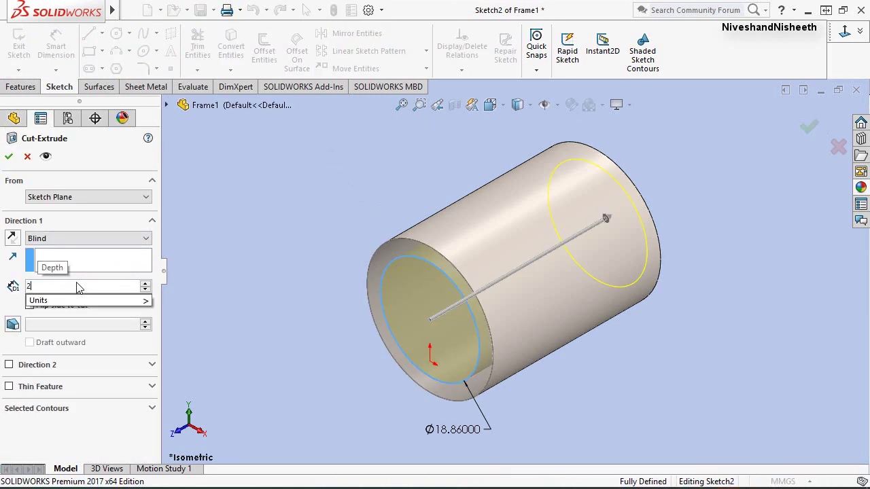
pyautogui.press('Return')
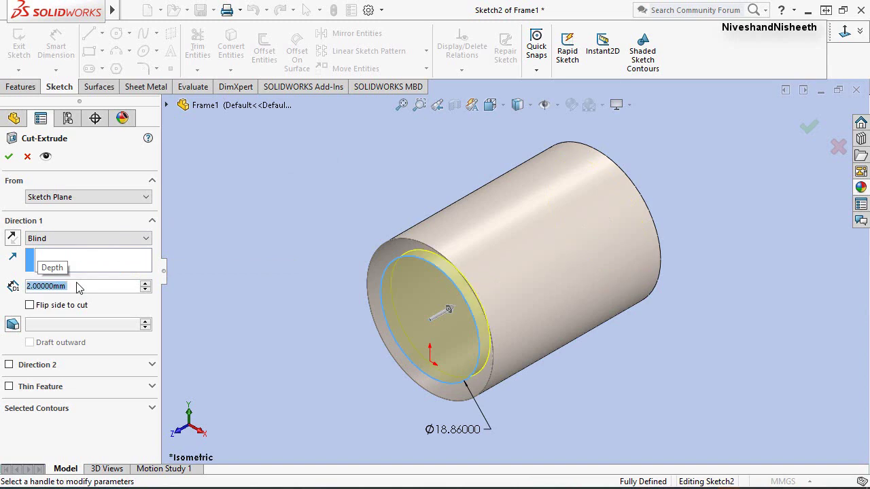
pyautogui.click(9, 157)
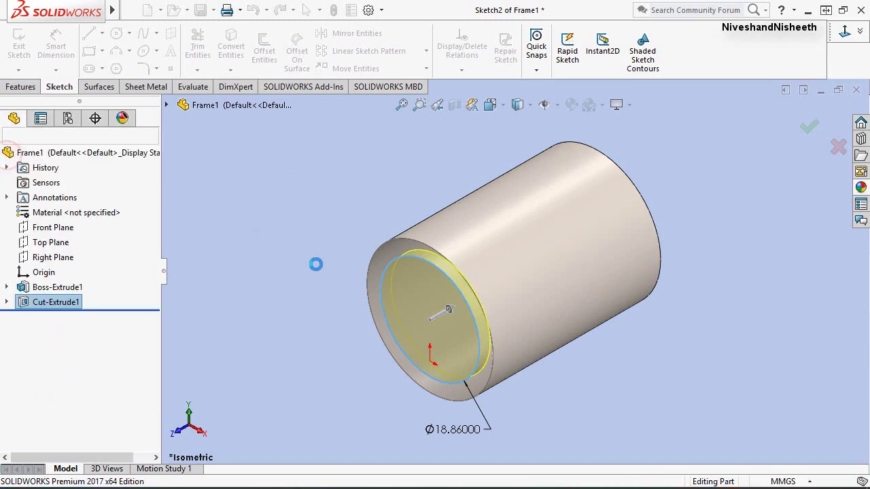
# Inspect the cut end, snap Frame1 to the isometric view, and save the part.
pyautogui.moveTo(454, 335)
pyautogui.mouseDown(button='middle')
pyautogui.moveTo(451, 302)
pyautogui.moveTo(517, 239)
pyautogui.moveTo(557, 219)
pyautogui.moveTo(650, 223)
pyautogui.moveTo(550, 238)
pyautogui.moveTo(467, 276)
pyautogui.moveTo(456, 297)
pyautogui.mouseUp(button='middle')
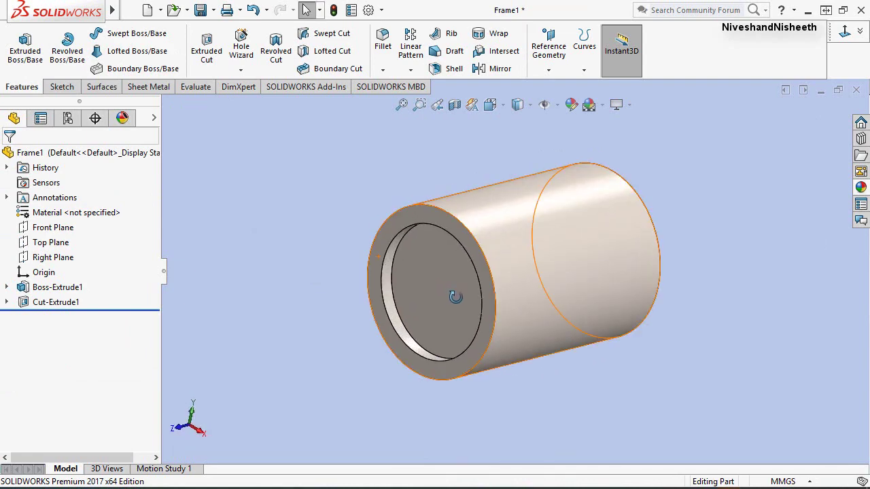
pyautogui.click(437, 105)
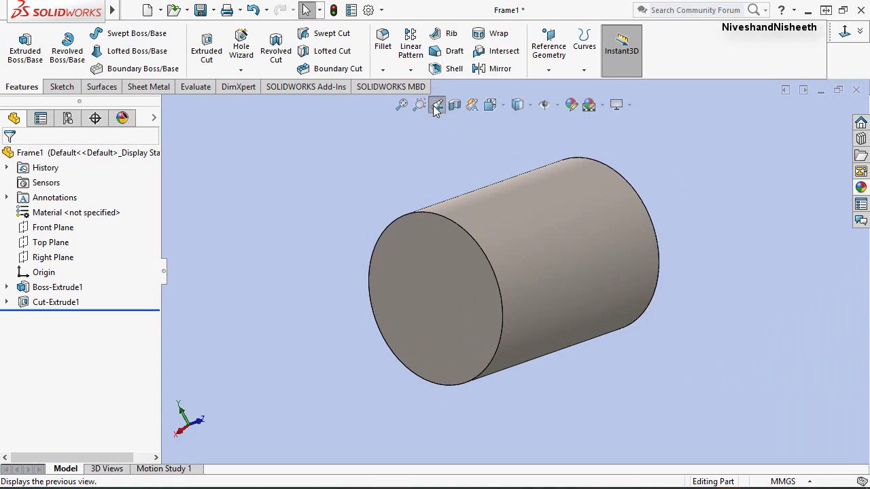
pyautogui.moveTo(416, 291)
pyautogui.mouseDown(button='middle')
pyautogui.moveTo(582, 179)
pyautogui.moveTo(613, 215)
pyautogui.moveTo(608, 252)
pyautogui.mouseUp(button='middle')
pyautogui.click(494, 105)
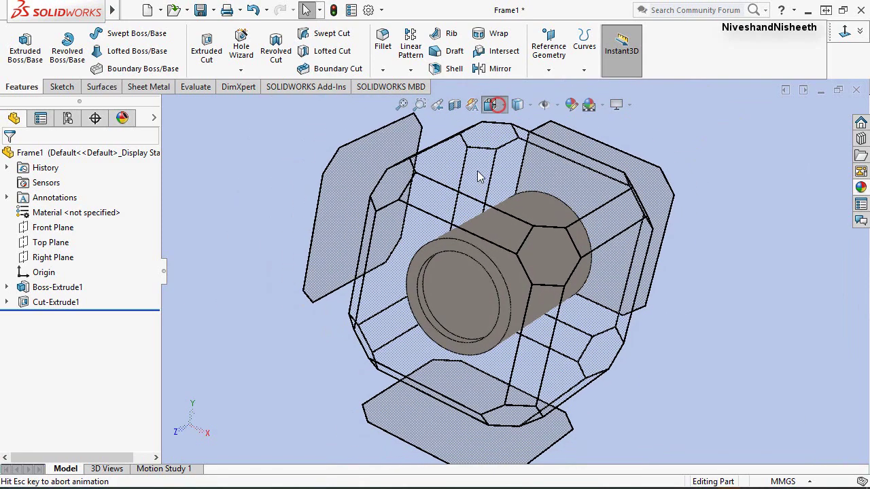
pyautogui.click(538, 262)
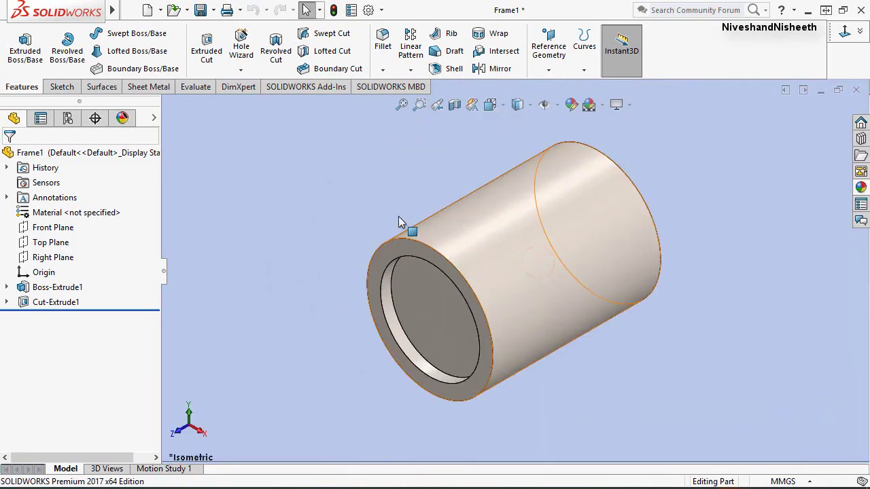
pyautogui.click(199, 11)
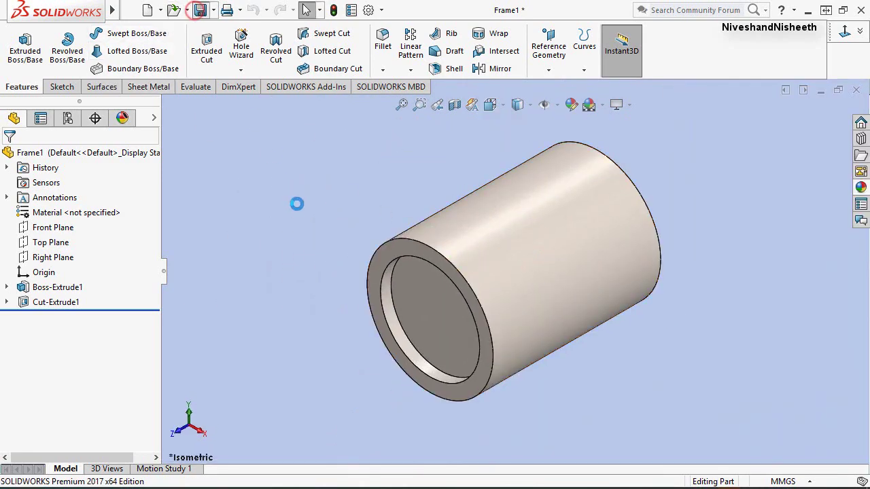
# Start an Extruded Cut sketch on the bore's inner end face and choose the Circle tool.
pyautogui.rightClick(342, 210)
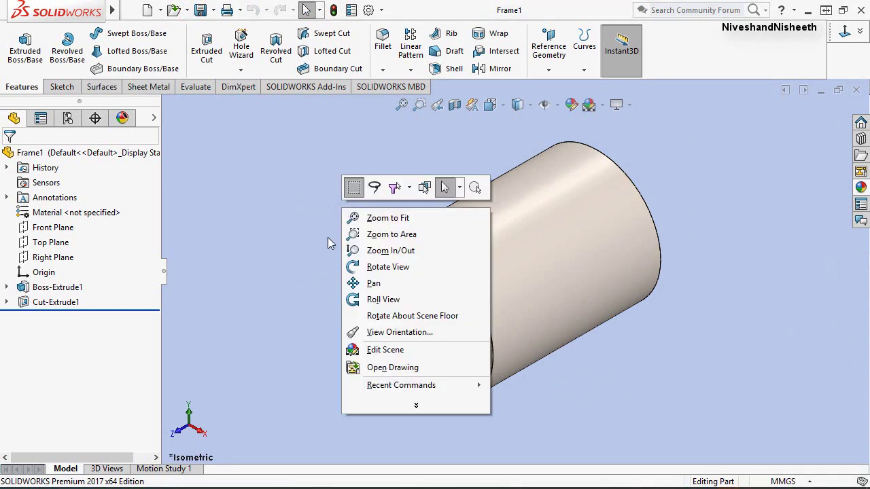
pyautogui.click(467, 386)
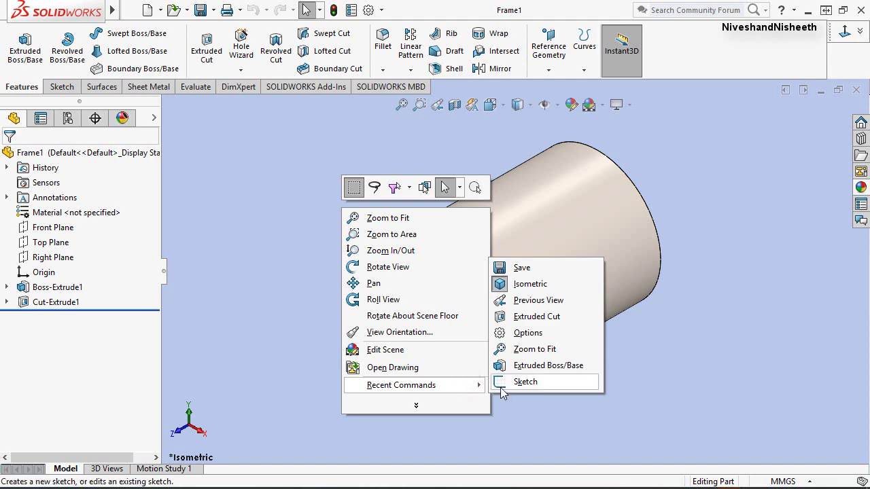
pyautogui.click(537, 315)
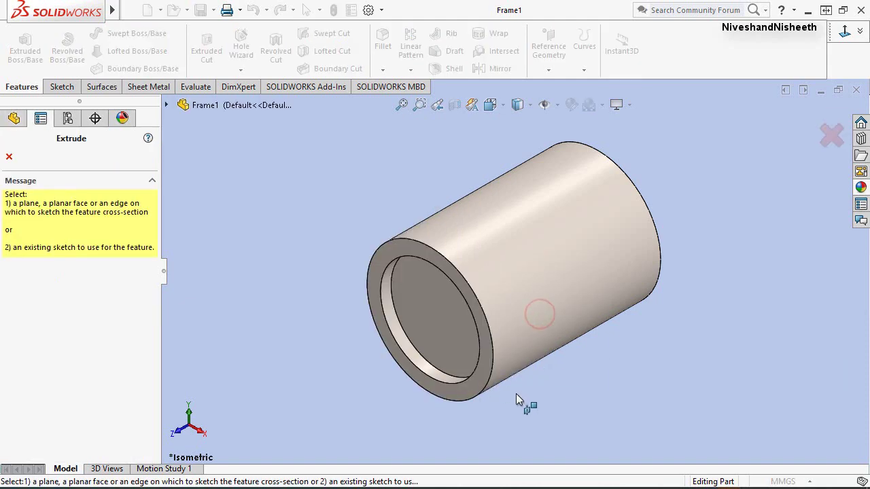
pyautogui.click(426, 333)
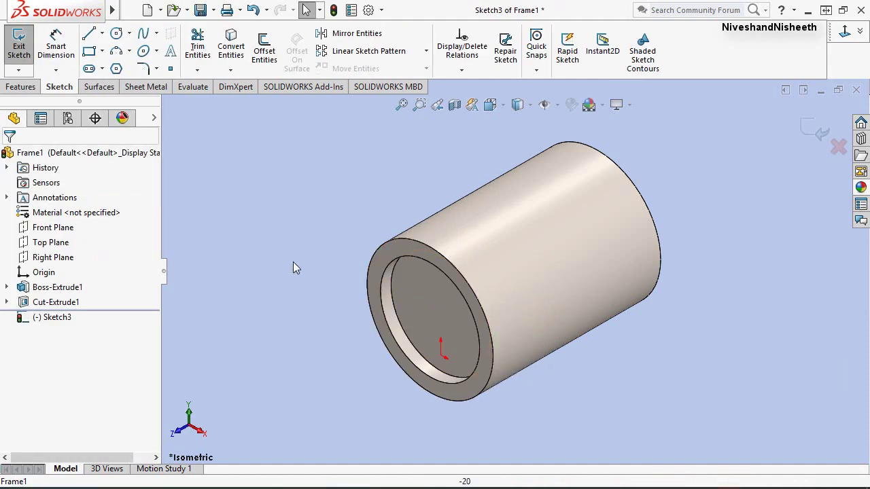
pyautogui.click(118, 34)
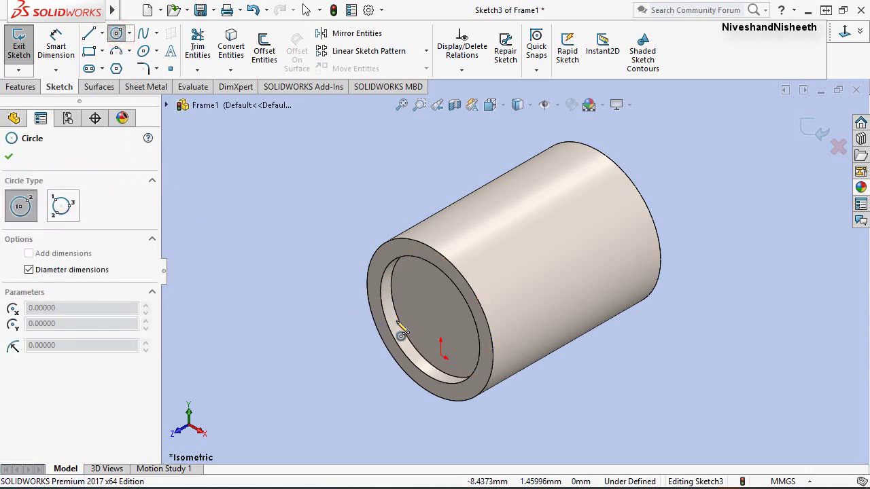
# Draw a Ø16.8 mm circle centred on the bore's inner end face.
pyautogui.click(441, 314)
pyautogui.write('16.8')
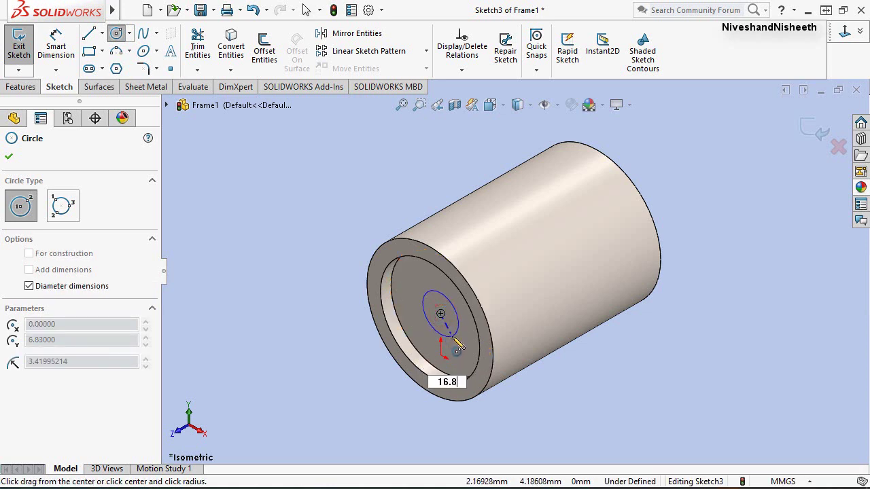
pyautogui.press('Return')
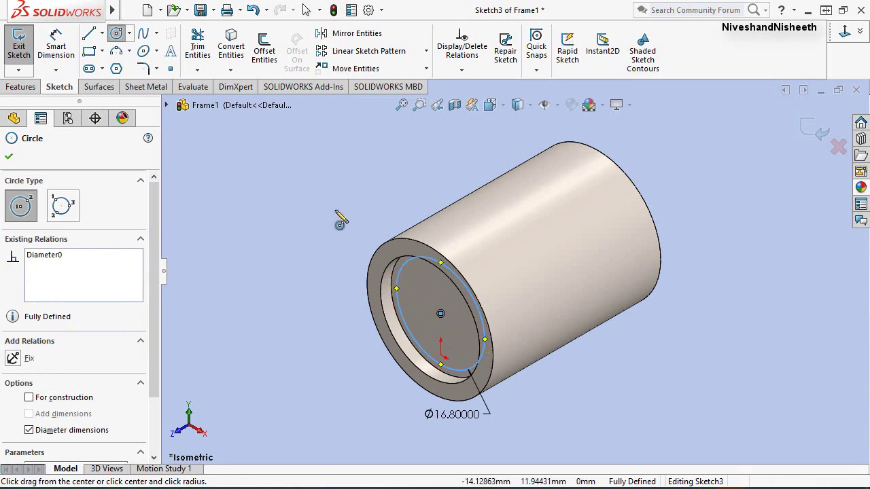
pyautogui.rightClick(305, 185)
pyautogui.click(336, 188)
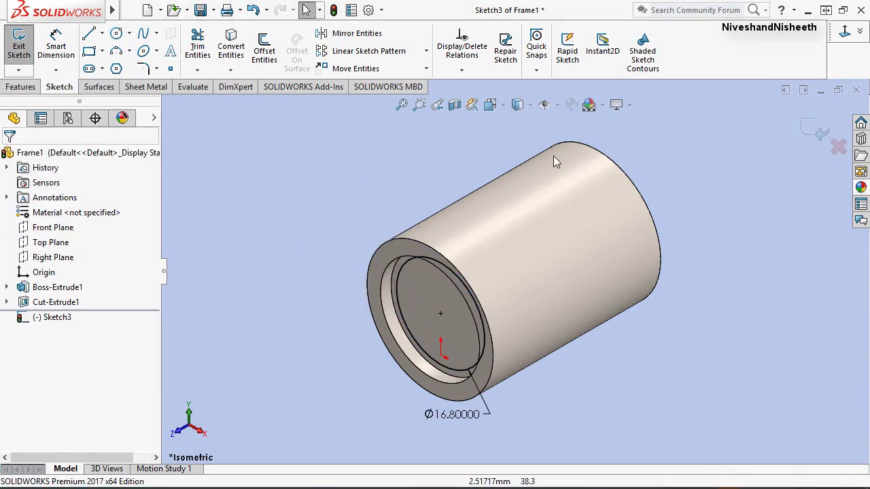
# Cut the Ø16.8 circle 16 mm blind into the bore, then return to isometric view.
pyautogui.click(819, 134)
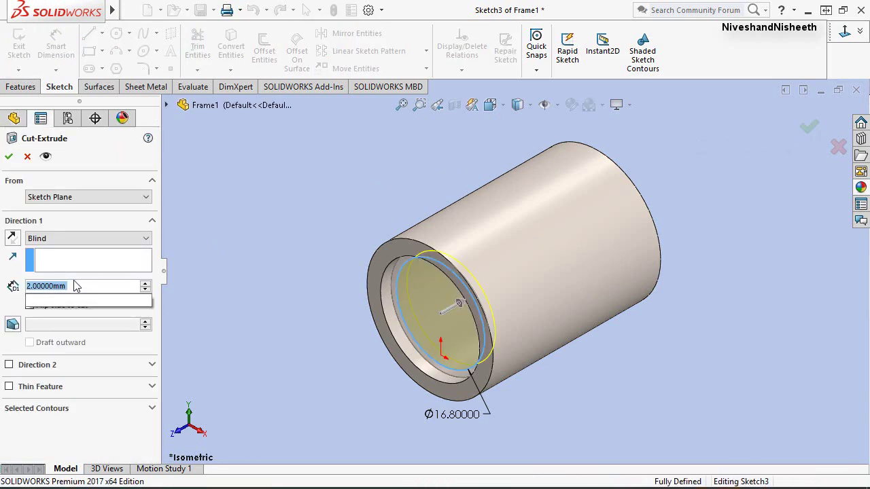
pyautogui.write('16')
pyautogui.press('Return')
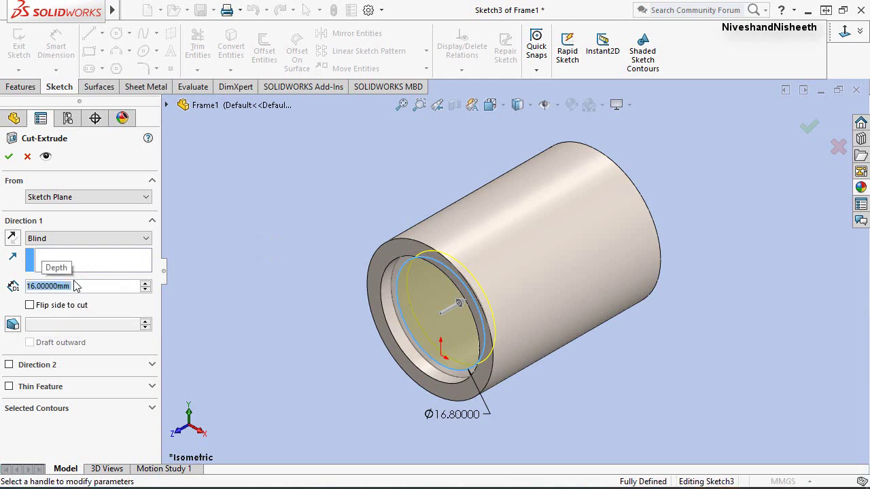
pyautogui.click(10, 158)
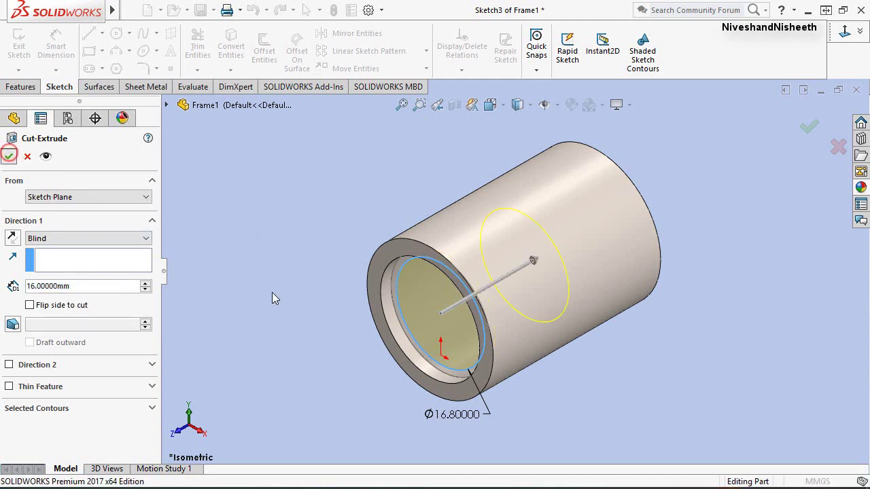
pyautogui.click(272, 296)
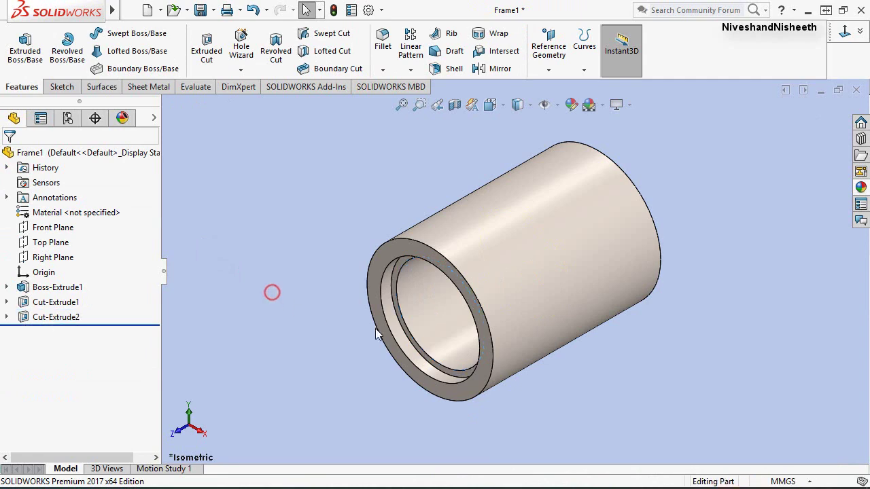
pyautogui.moveTo(272, 295)
pyautogui.mouseDown(button='middle')
pyautogui.moveTo(493, 245)
pyautogui.moveTo(451, 190)
pyautogui.mouseUp(button='middle')
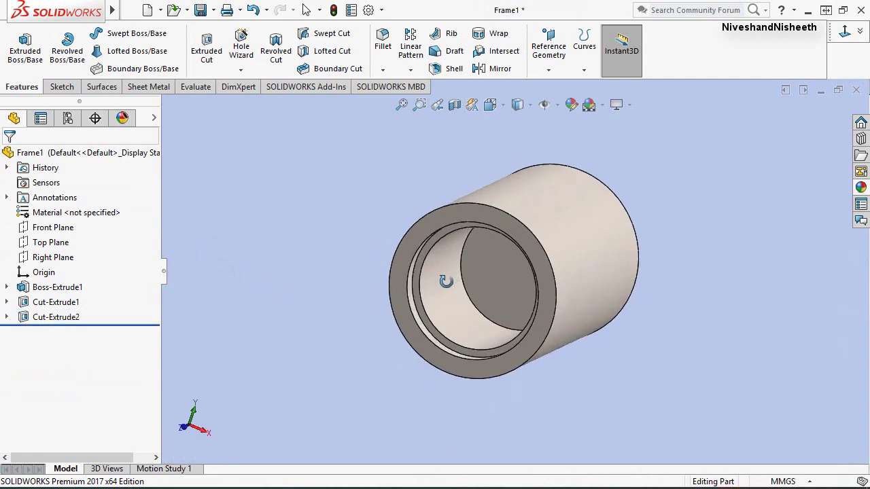
pyautogui.click(490, 104)
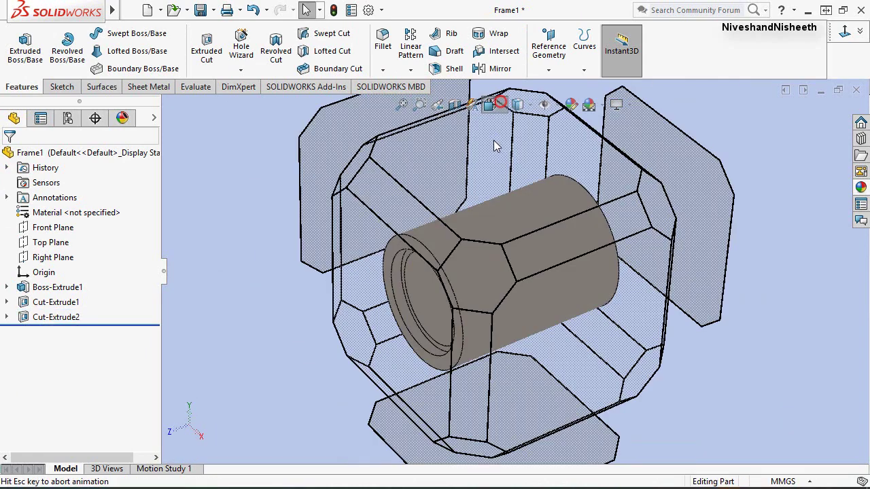
pyautogui.click(485, 272)
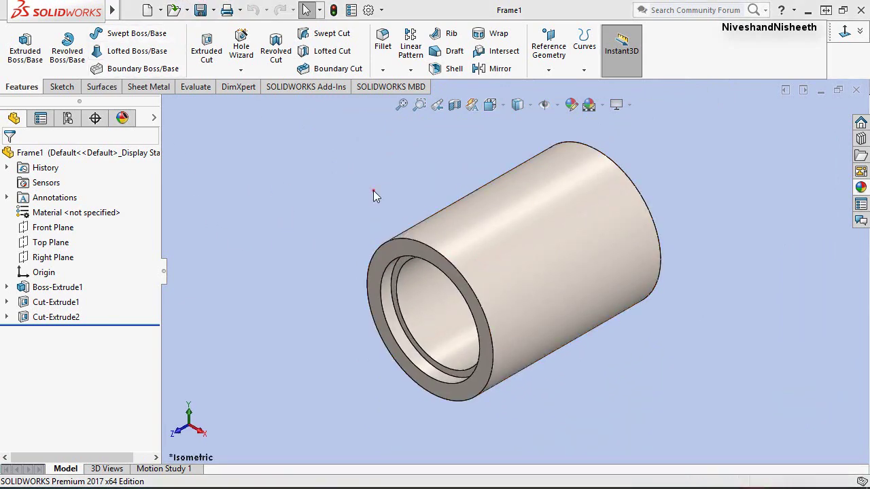
# Start another Extruded Cut sketch on the bore's bottom face, viewed from the Front.
pyautogui.rightClick(325, 173)
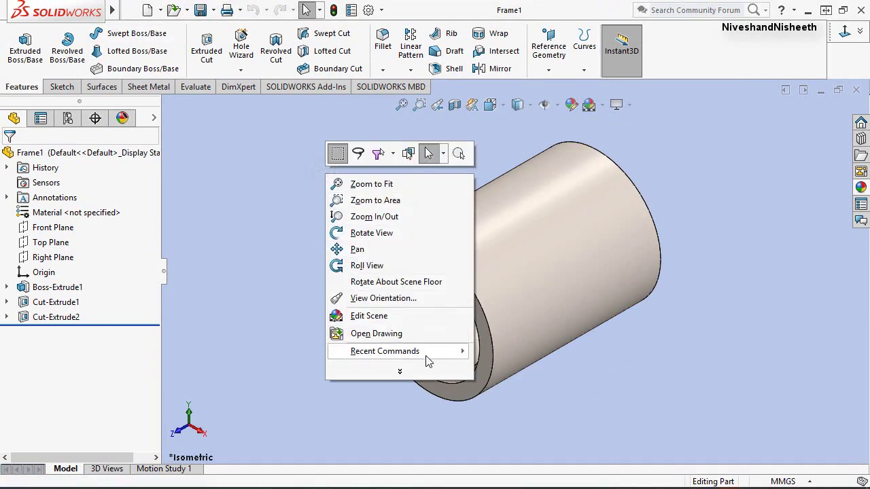
pyautogui.moveTo(384, 352)
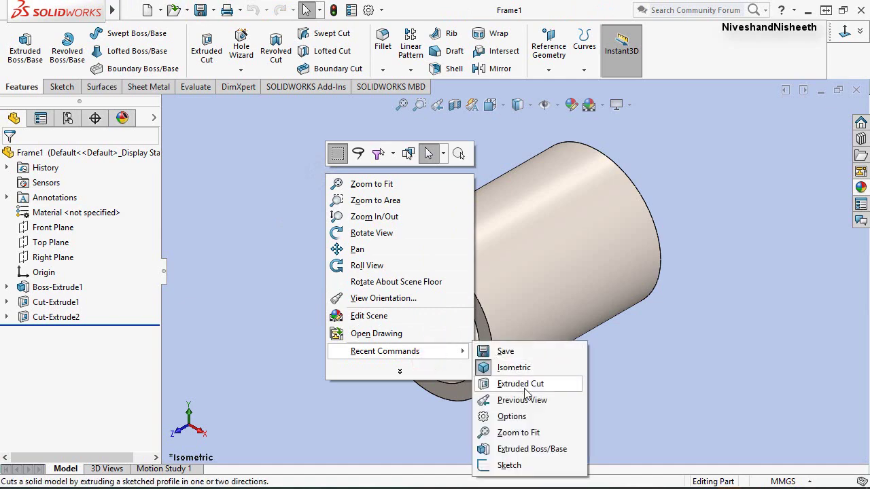
pyautogui.click(524, 392)
pyautogui.moveTo(331, 380); pyautogui.dragTo(372, 344, button='middle')
pyautogui.click(487, 292)
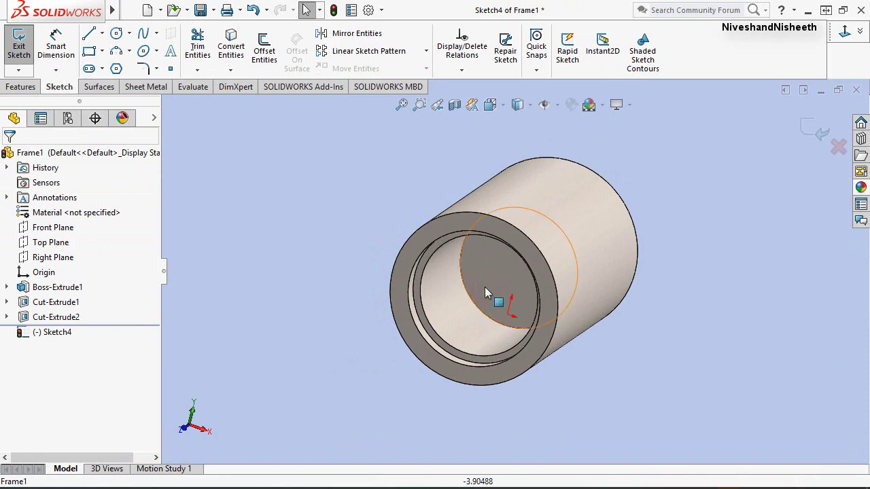
pyautogui.click(498, 107)
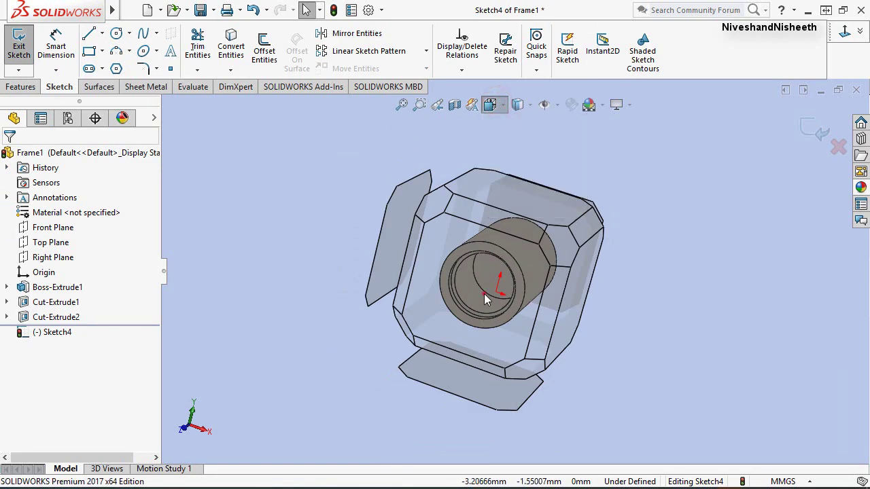
pyautogui.click(484, 293)
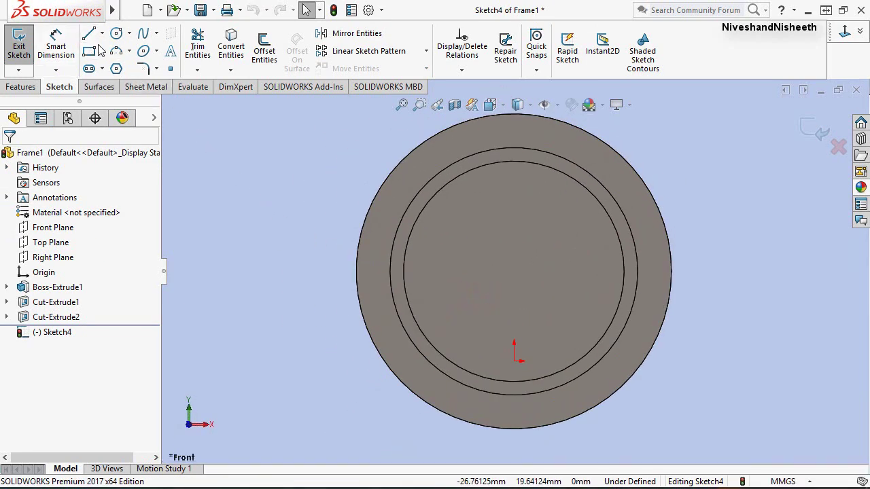
# Draw a centred Ø7 circle on the bore's bottom face.
pyautogui.click(117, 34)
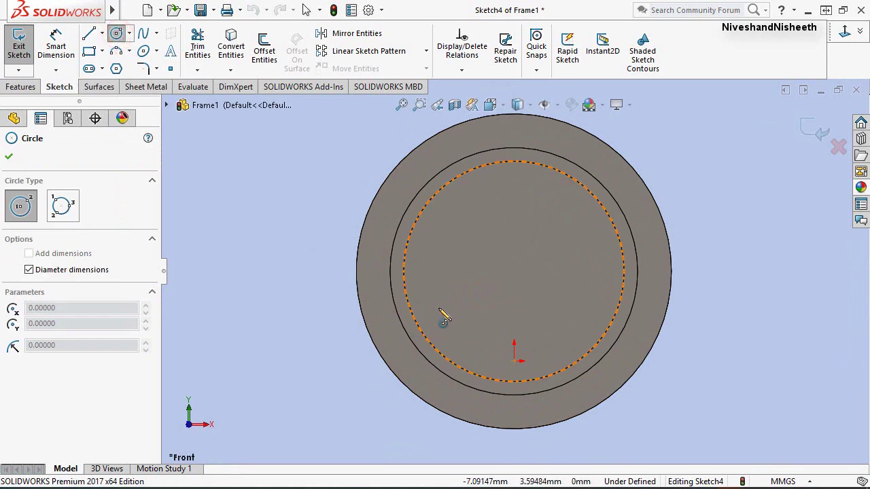
pyautogui.click(514, 271)
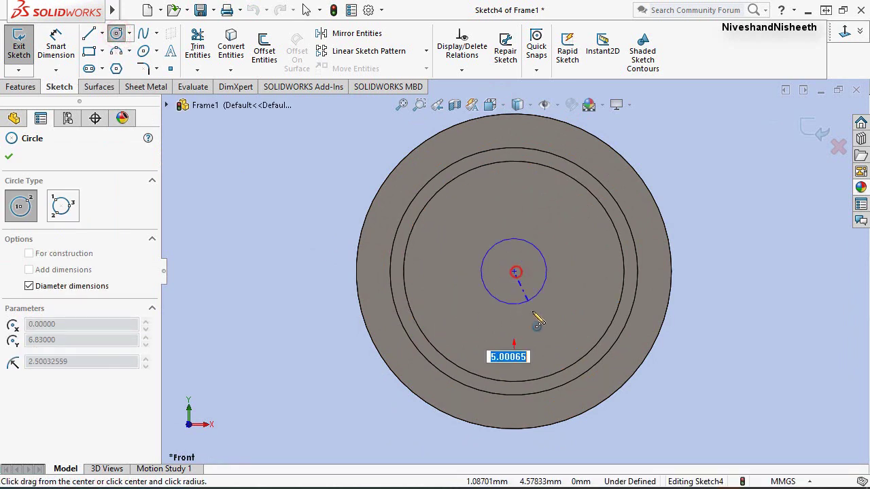
pyautogui.write('7')
pyautogui.press('Return')
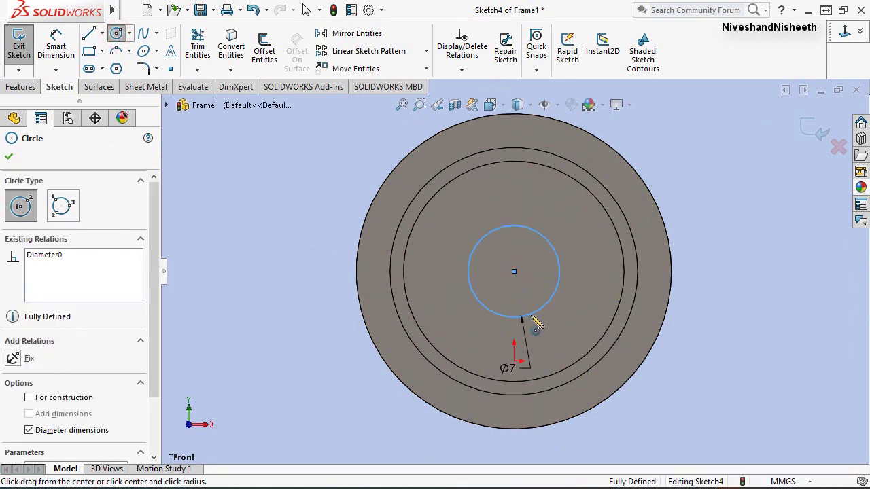
pyautogui.click(817, 133)
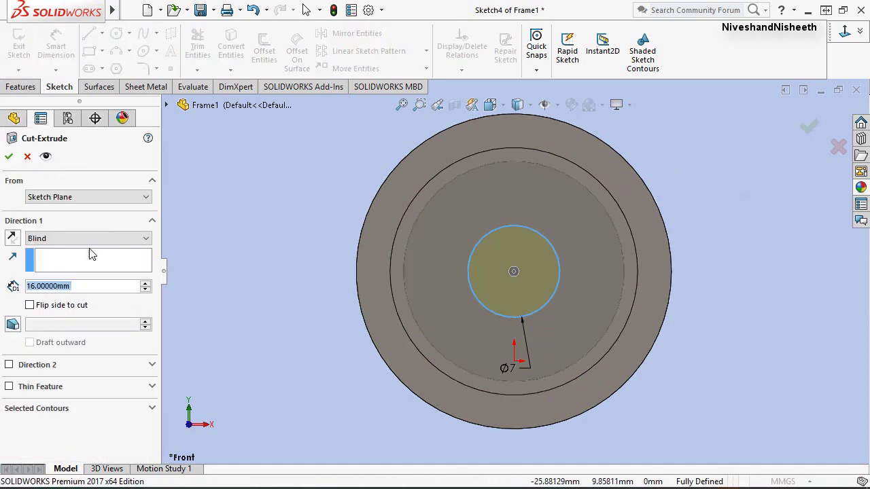
# Cut the Ø7 hole Through All to create Cut-Extrude3.
pyautogui.write('7')
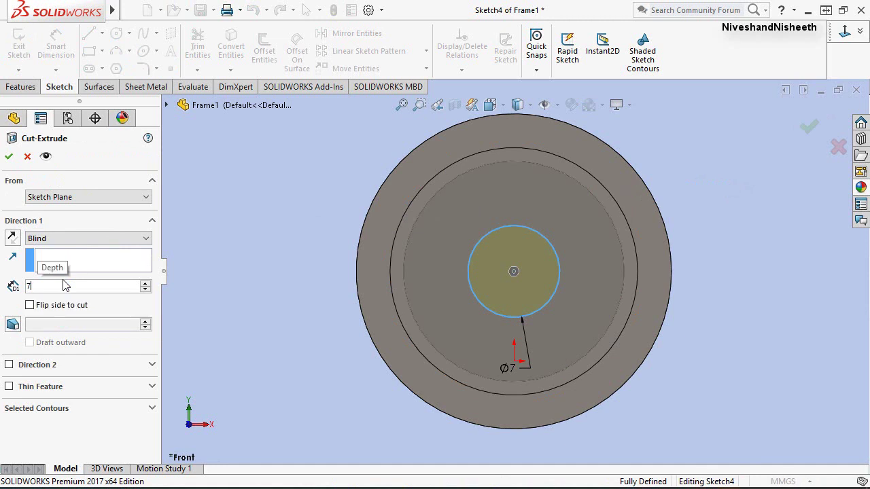
pyautogui.press('Return')
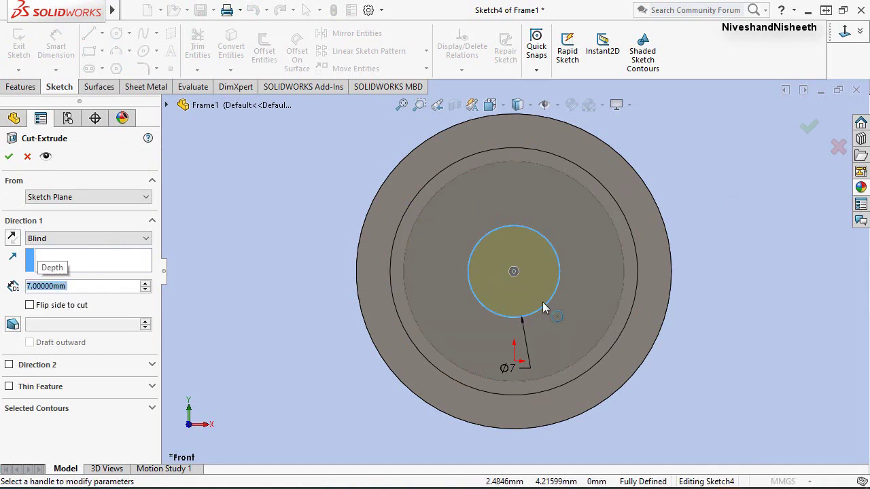
pyautogui.click(95, 236)
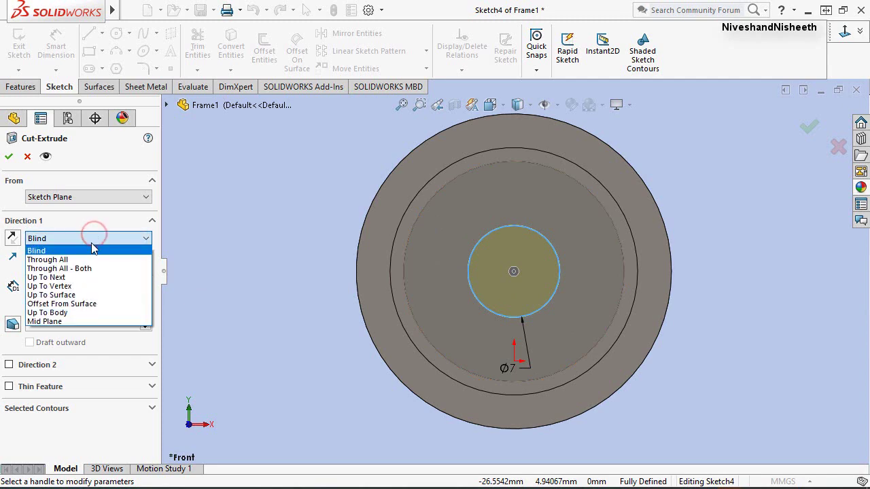
pyautogui.click(91, 258)
pyautogui.click(9, 156)
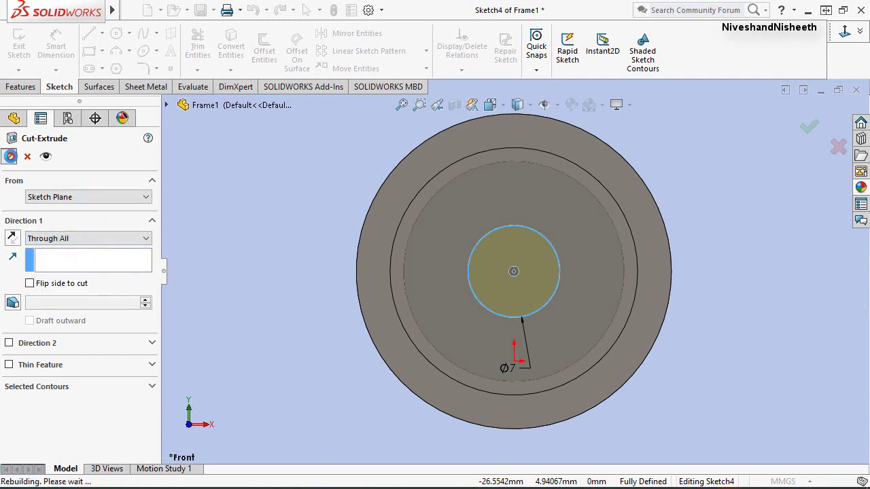
# Show the part in isometric view and open the scene, lights and cameras list.
pyautogui.click(230, 256)
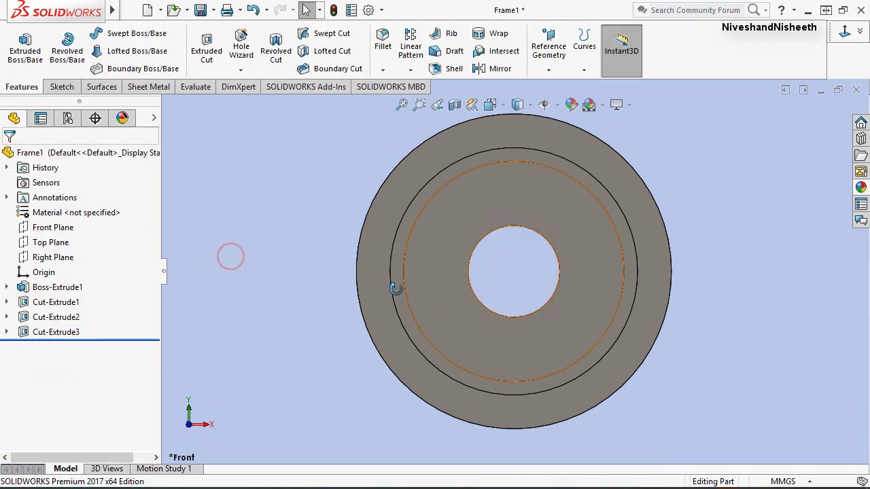
pyautogui.moveTo(394, 288)
pyautogui.mouseDown(button='middle')
pyautogui.moveTo(369, 312)
pyautogui.moveTo(272, 313)
pyautogui.moveTo(330, 306)
pyautogui.moveTo(384, 328)
pyautogui.moveTo(396, 214)
pyautogui.mouseUp(button='middle')
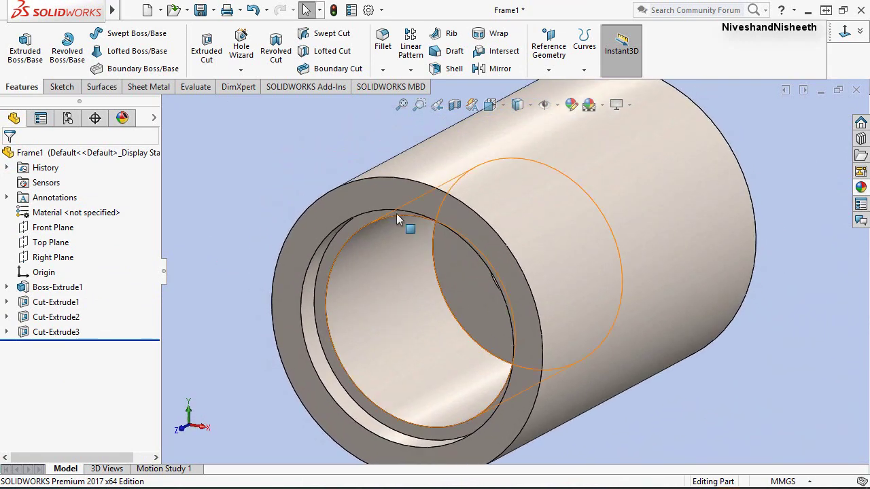
pyautogui.click(439, 103)
pyautogui.click(441, 103)
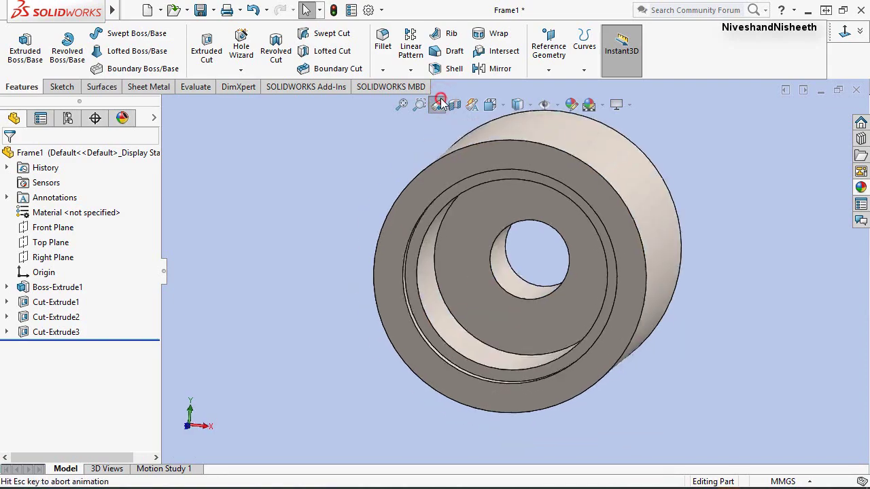
pyautogui.click(490, 104)
pyautogui.moveTo(576, 225)
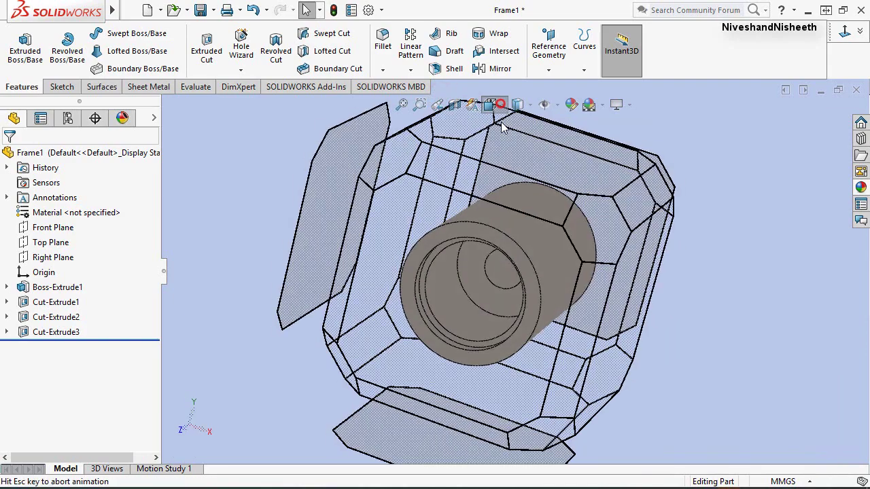
pyautogui.click(548, 239)
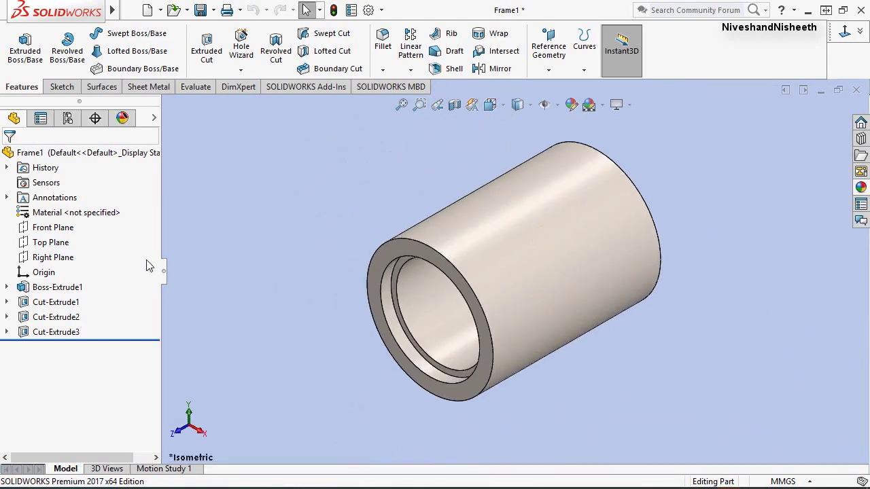
pyautogui.click(122, 116)
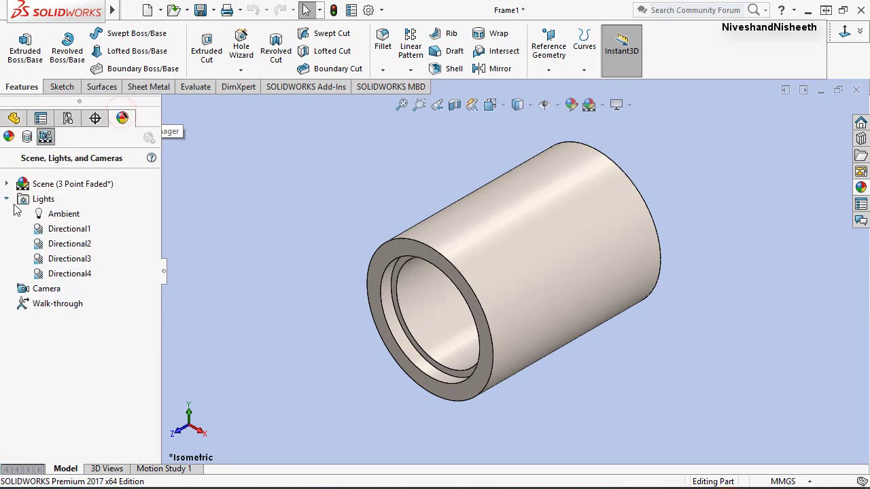
# Review the Directional4 light's settings, brightness 0.4, and accept them.
pyautogui.rightClick(54, 274)
pyautogui.click(80, 298)
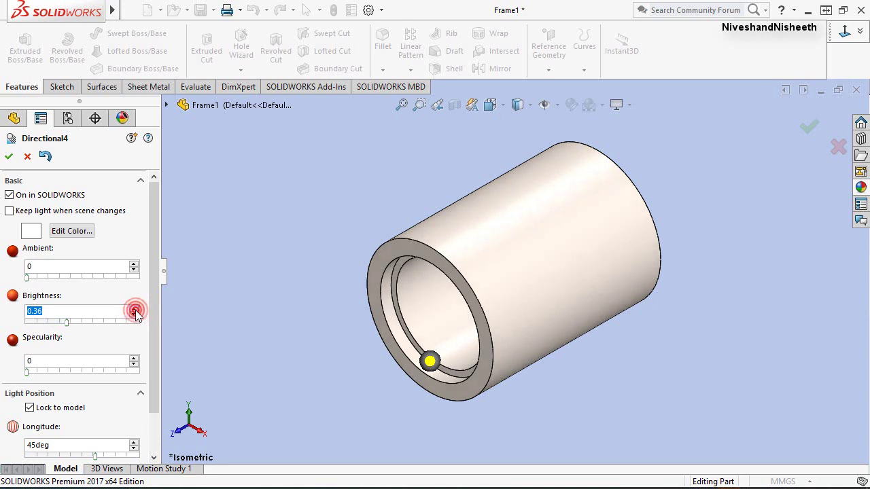
pyautogui.click(17, 157)
# Return to the FeatureManager tree and restore the isometric view with nothing selected.
pyautogui.click(15, 119)
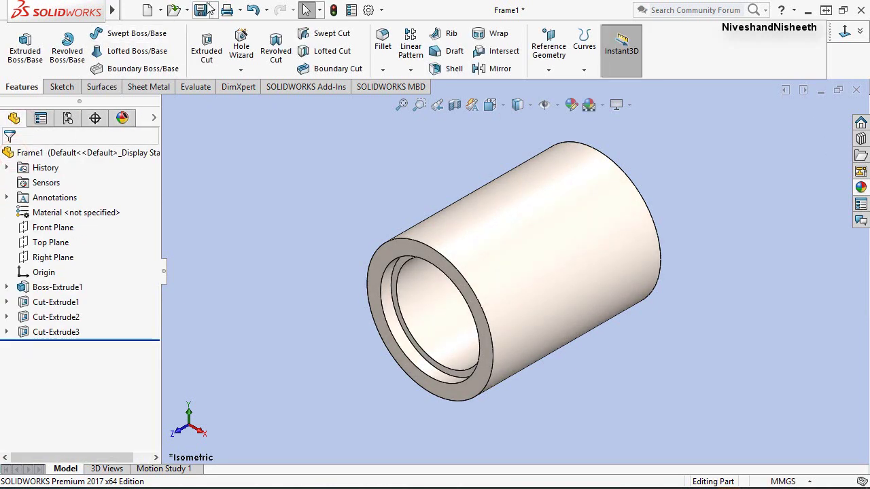
pyautogui.moveTo(383, 320)
pyautogui.mouseDown(button='middle')
pyautogui.moveTo(445, 250)
pyautogui.moveTo(603, 262)
pyautogui.moveTo(505, 286)
pyautogui.moveTo(402, 327)
pyautogui.moveTo(432, 209)
pyautogui.mouseUp(button='middle')
pyautogui.click(437, 104)
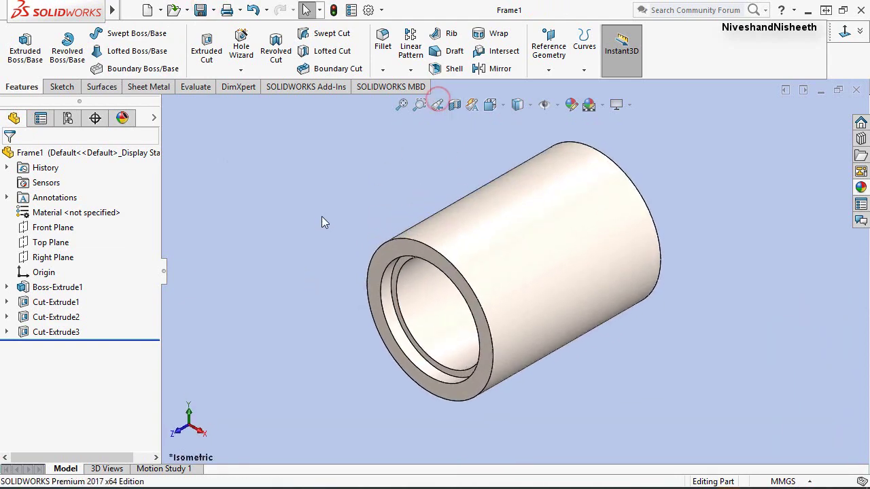
pyautogui.click(409, 159)
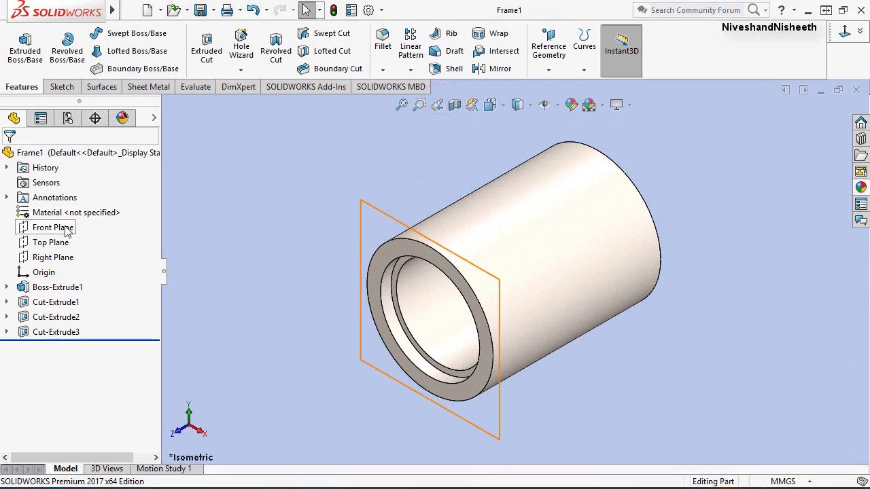
# Open a sketch on Right Plane, section the part along it, and view it from the Right.
pyautogui.click(53, 260)
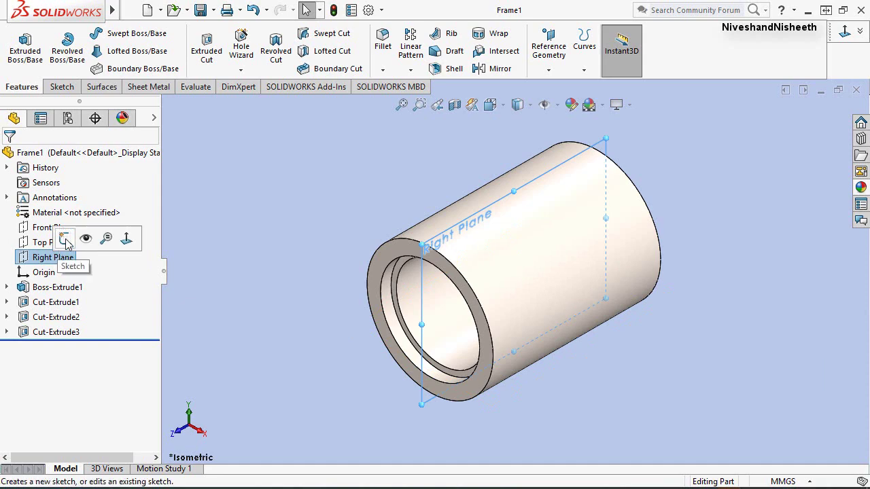
pyautogui.click(65, 239)
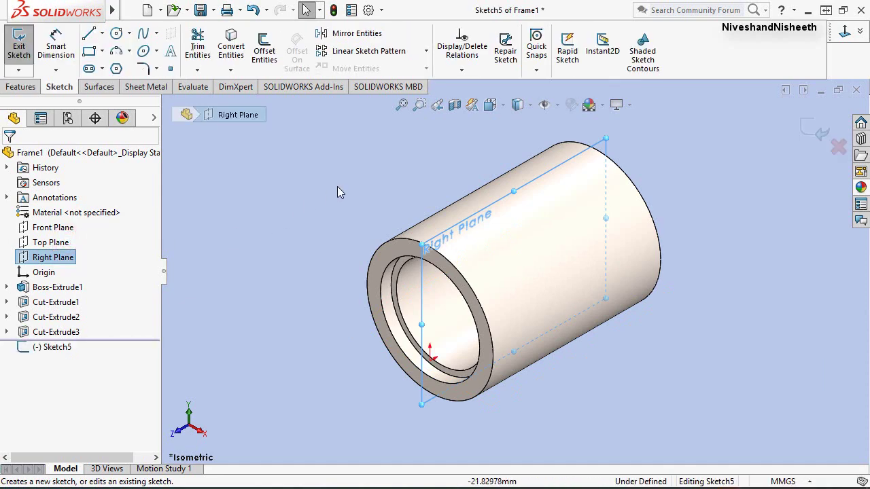
pyautogui.click(455, 109)
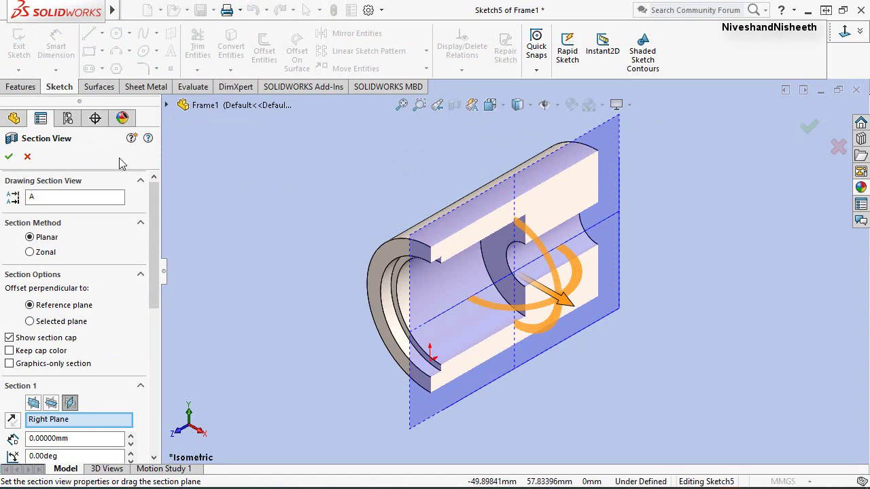
pyautogui.click(9, 158)
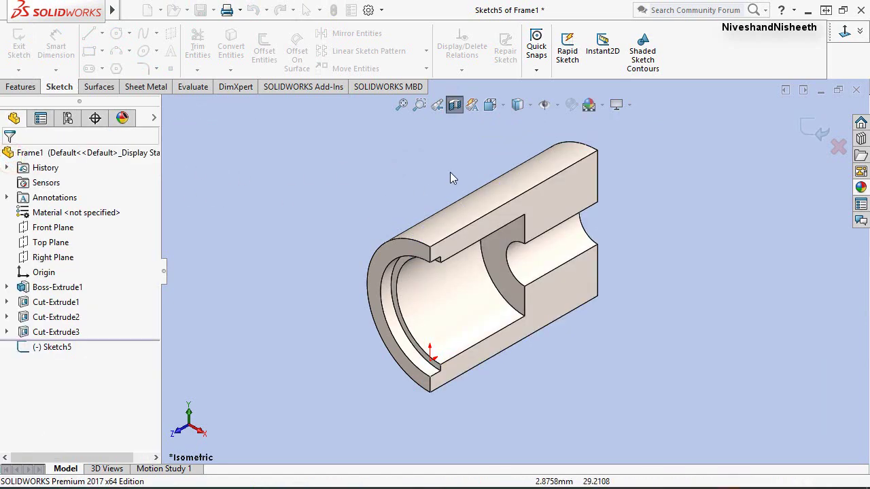
pyautogui.click(490, 104)
pyautogui.click(551, 300)
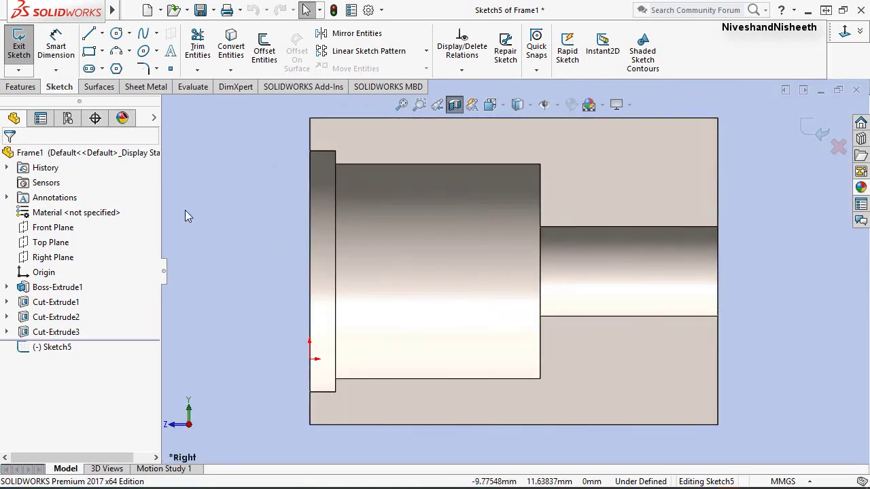
# Convert the sectioned face's outline into Sketch5 as intersection curves.
pyautogui.click(251, 292)
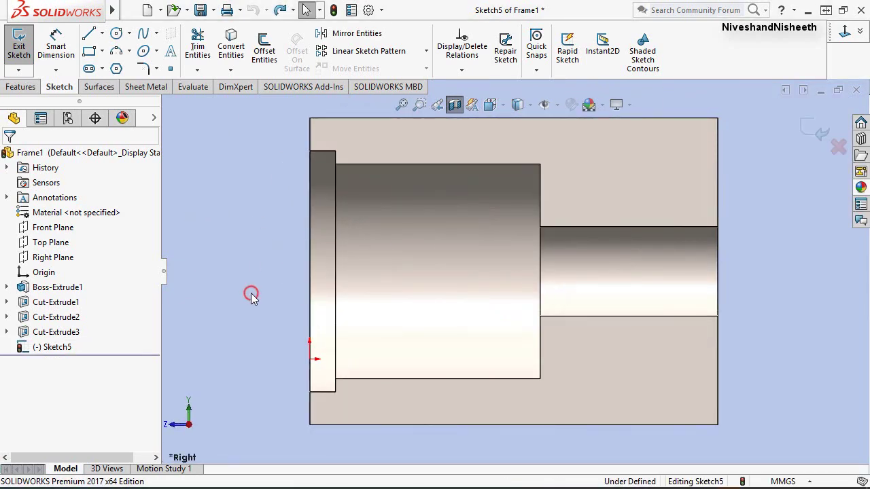
pyautogui.click(232, 72)
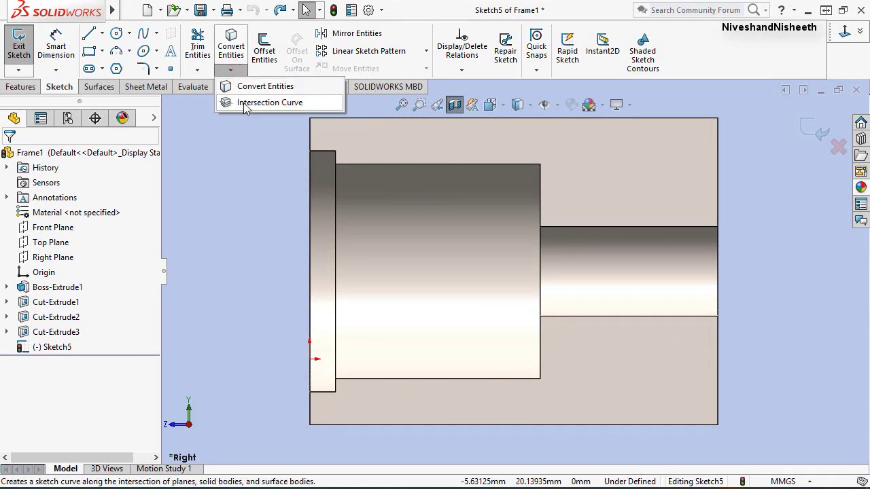
pyautogui.click(246, 104)
pyautogui.moveTo(271, 226)
pyautogui.mouseDown(button='middle')
pyautogui.moveTo(301, 242)
pyautogui.moveTo(292, 301)
pyautogui.moveTo(334, 229)
pyautogui.mouseUp(button='middle')
pyautogui.click(364, 164)
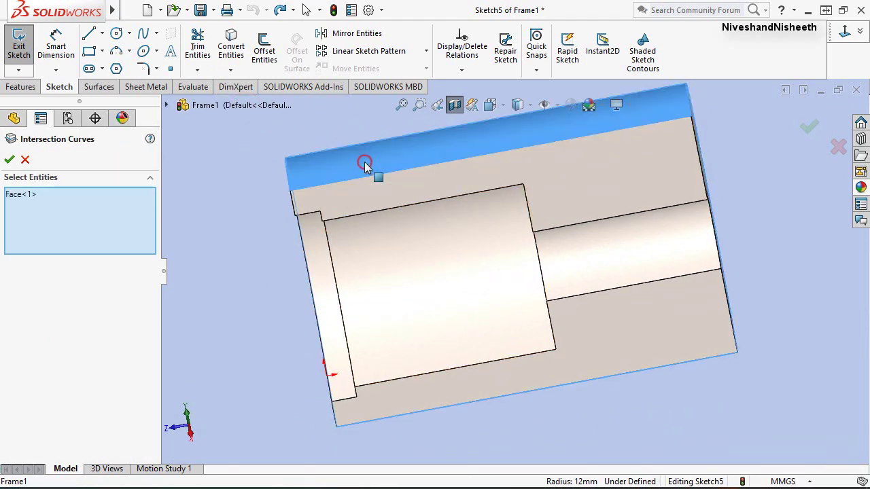
pyautogui.click(9, 160)
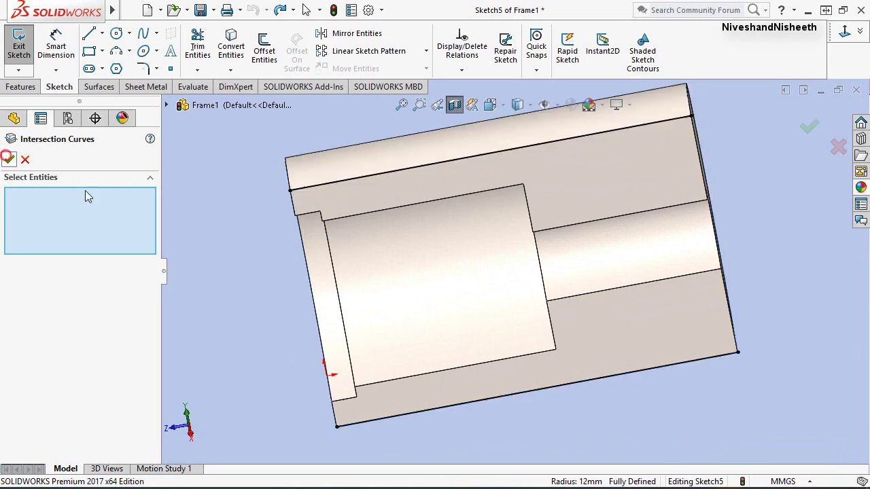
pyautogui.click(9, 161)
pyautogui.click(441, 107)
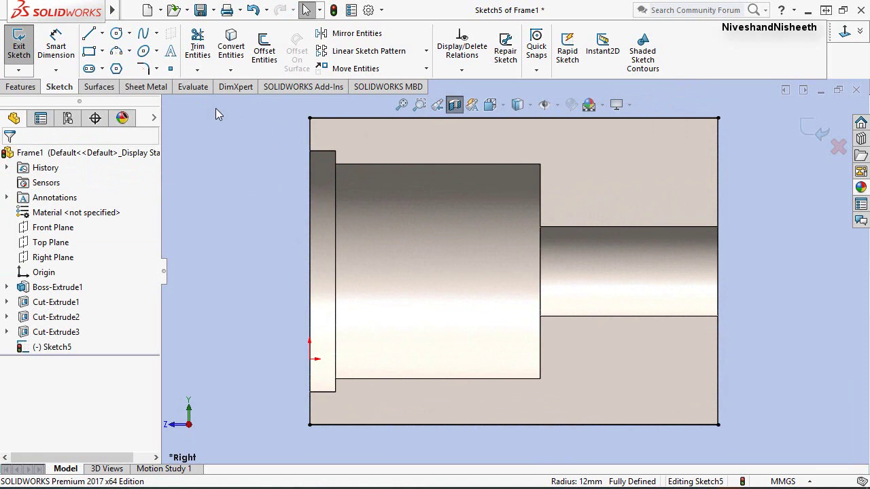
# Add a horizontal, infinite-length centerline along the bore axis through the origin.
pyautogui.click(103, 34)
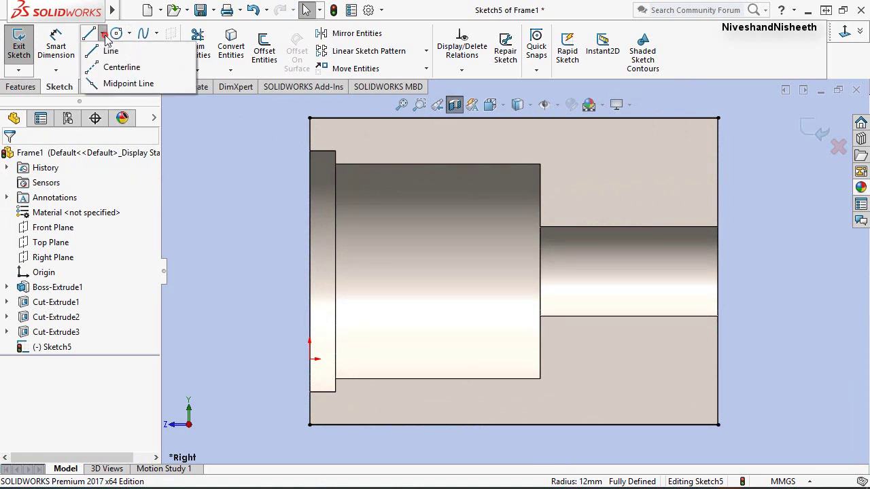
pyautogui.click(115, 66)
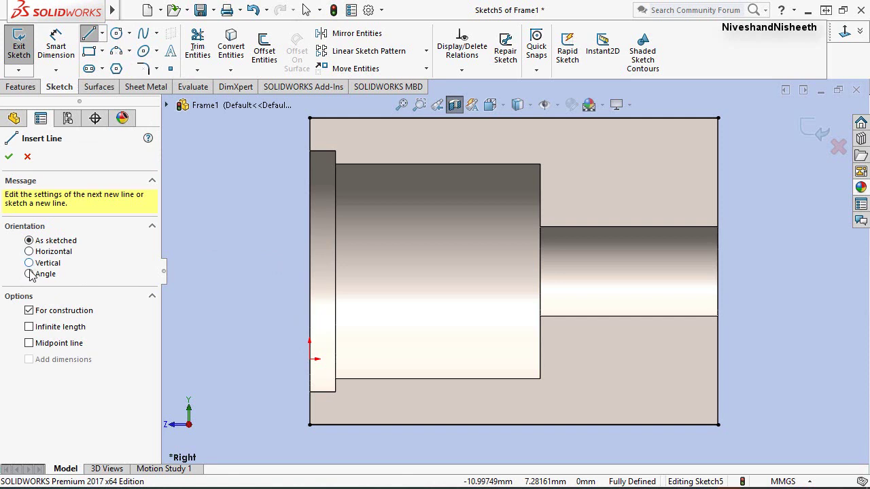
pyautogui.click(36, 252)
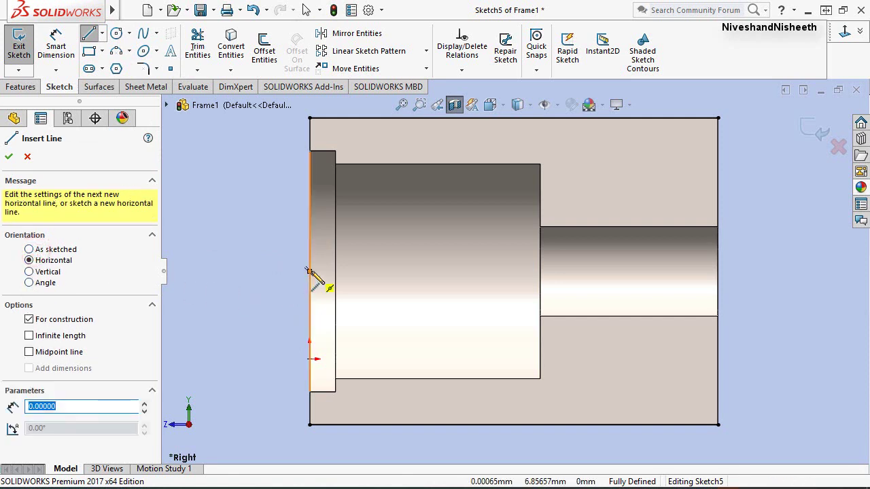
pyautogui.click(36, 336)
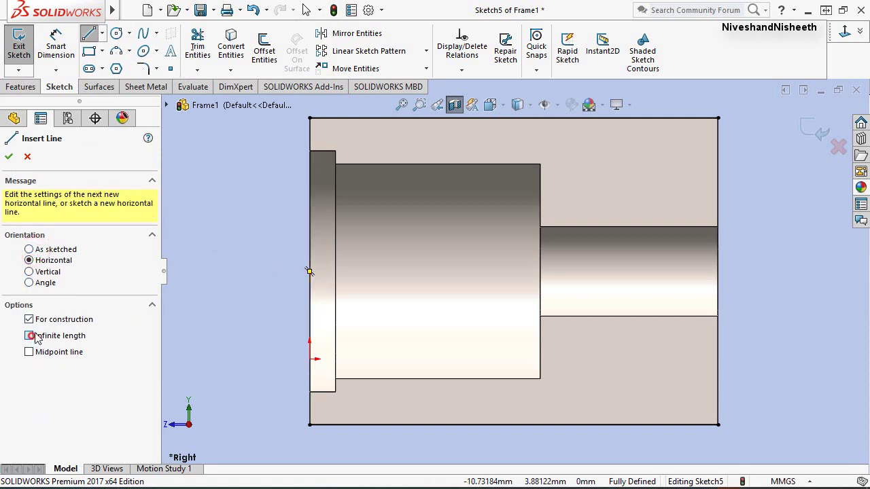
pyautogui.click(310, 272)
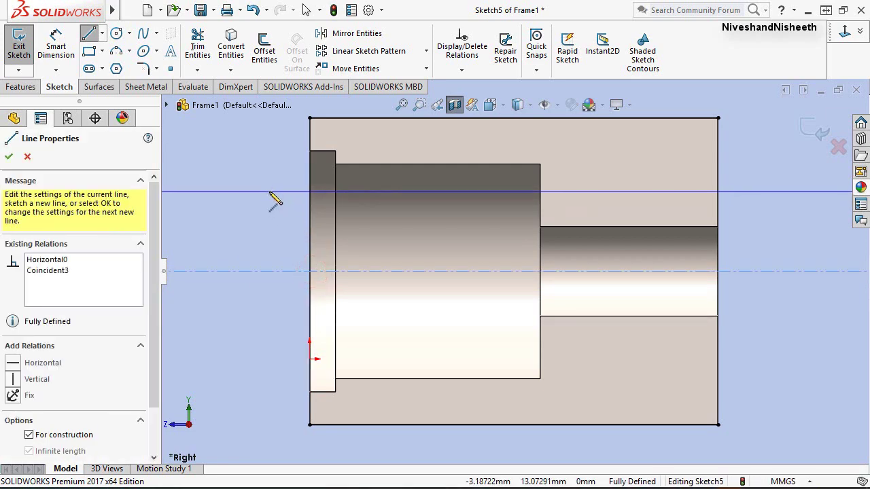
pyautogui.rightClick(272, 194)
pyautogui.click(306, 199)
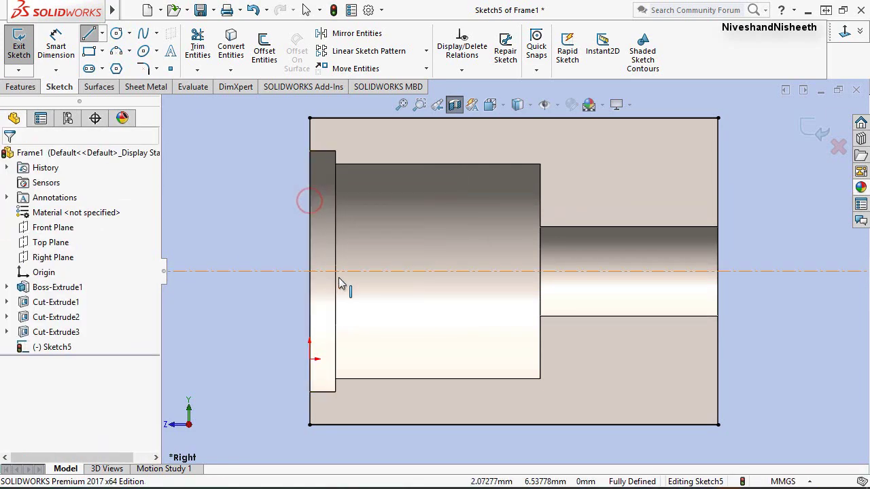
# Turn the boxed outline lines into construction geometry.
pyautogui.press('f')
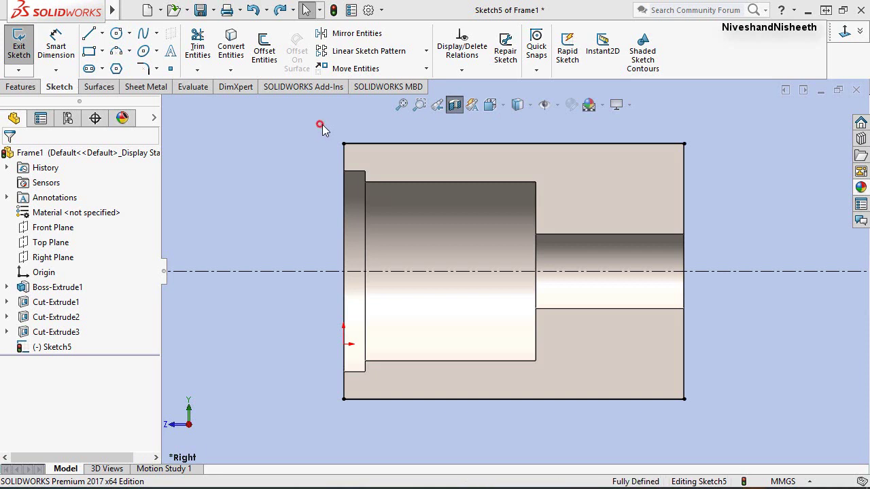
pyautogui.moveTo(320, 123)
pyautogui.mouseDown()
pyautogui.moveTo(746, 415)
pyautogui.moveTo(738, 432)
pyautogui.mouseUp()
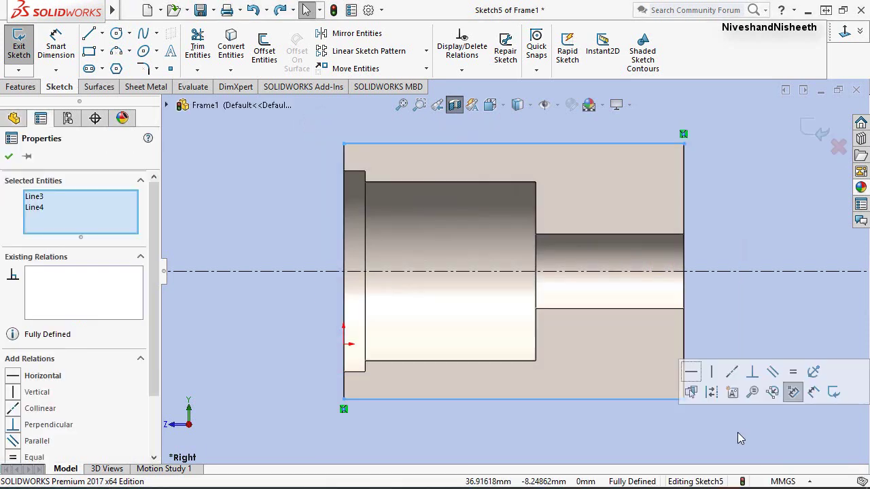
pyautogui.click(714, 389)
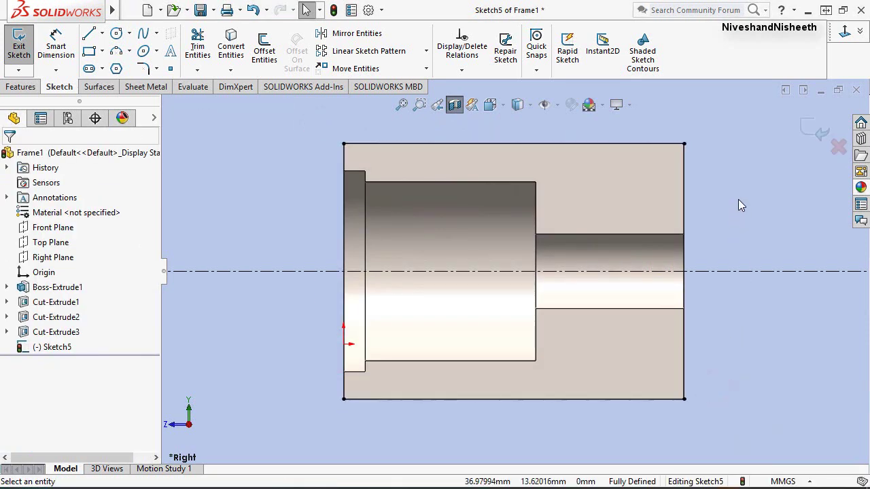
# Draw a corner rectangle below the part's lower right.
pyautogui.click(91, 53)
pyautogui.press('z')
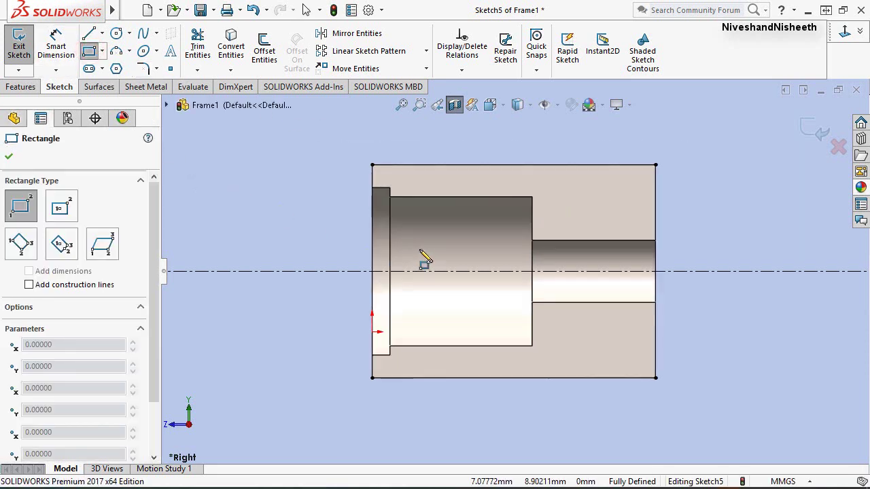
pyautogui.press('z')
pyautogui.scroll(-1, 547, 381)
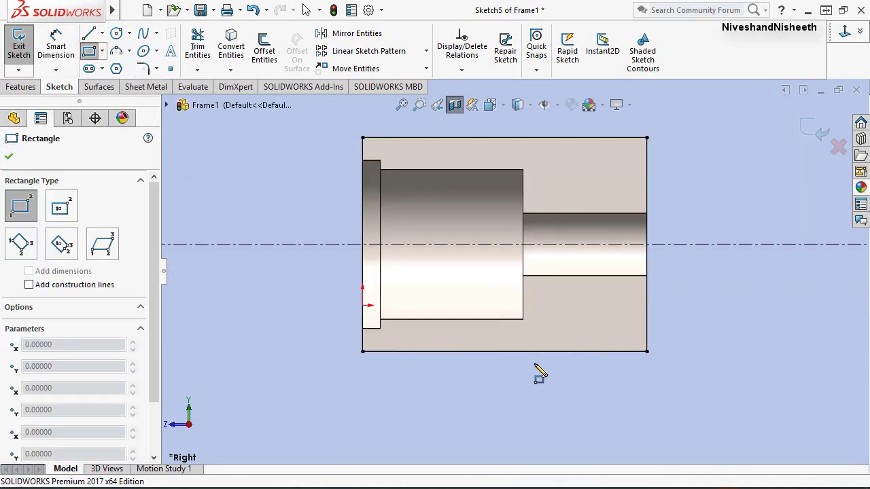
pyautogui.click(485, 336)
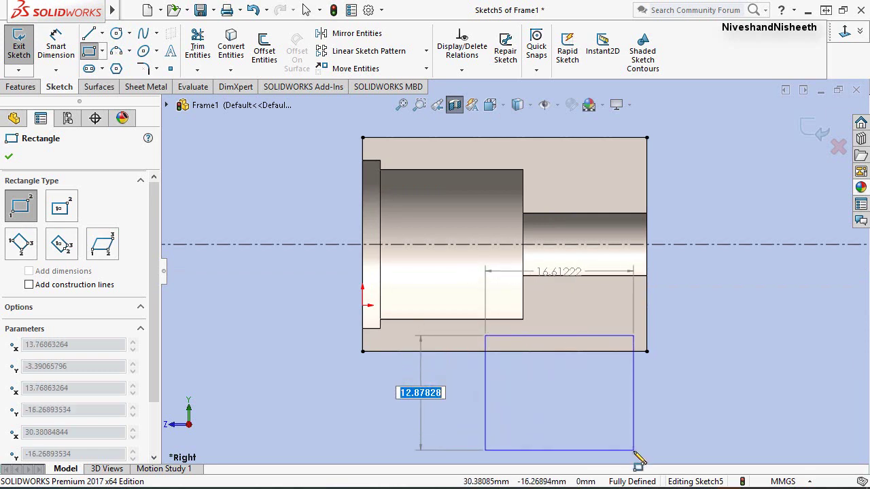
pyautogui.click(634, 450)
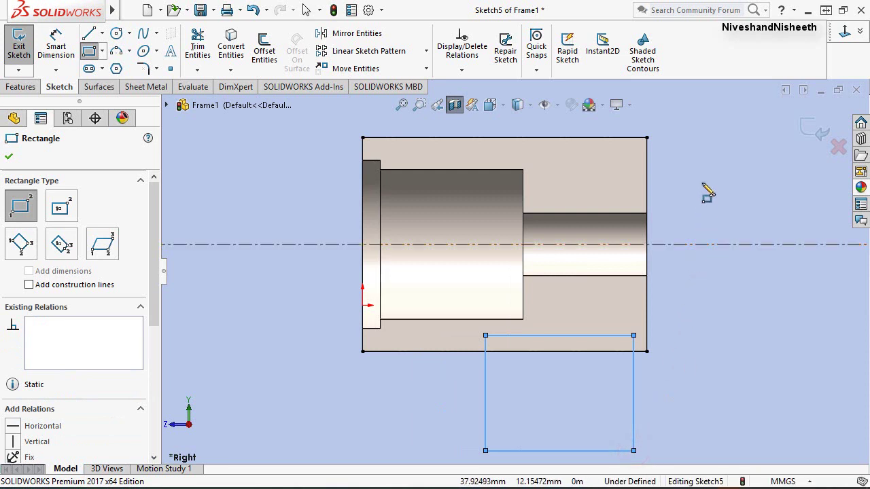
pyautogui.rightClick(705, 172)
pyautogui.click(735, 178)
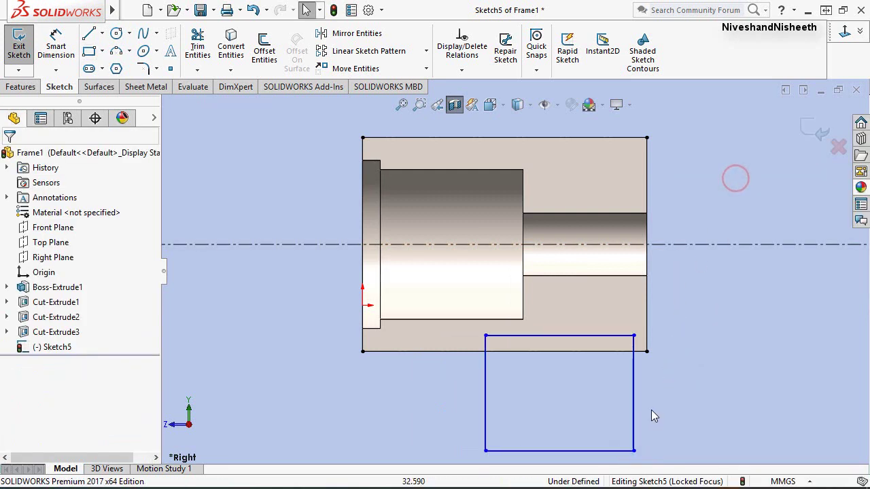
# Make the rectangle's right side coincident with the part's lower-right corner.
pyautogui.click(632, 385)
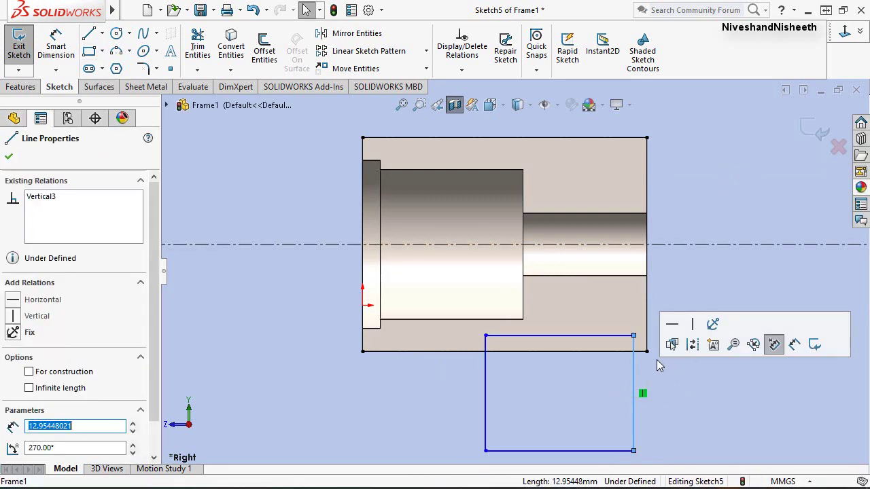
pyautogui.click(656, 366)
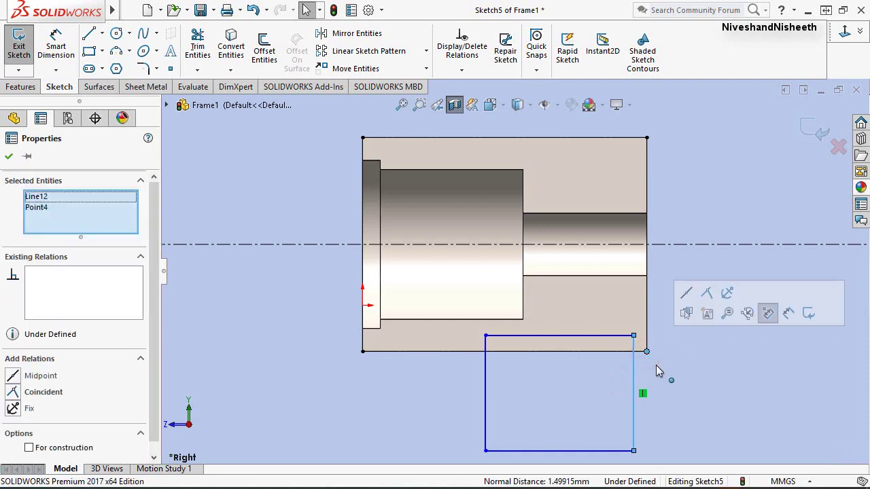
pyautogui.click(706, 293)
pyautogui.click(697, 357)
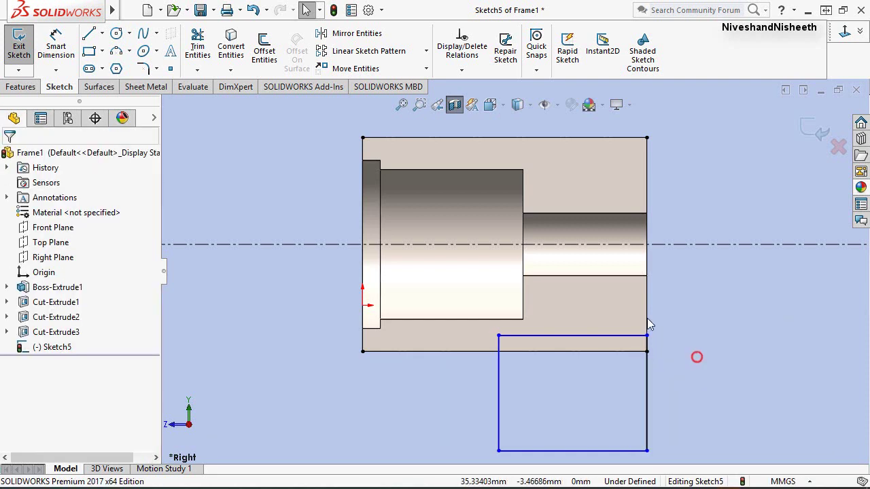
# Dimension the gap between the rectangle's top edge and the part's lower edge to 0.69 mm.
pyautogui.click(60, 57)
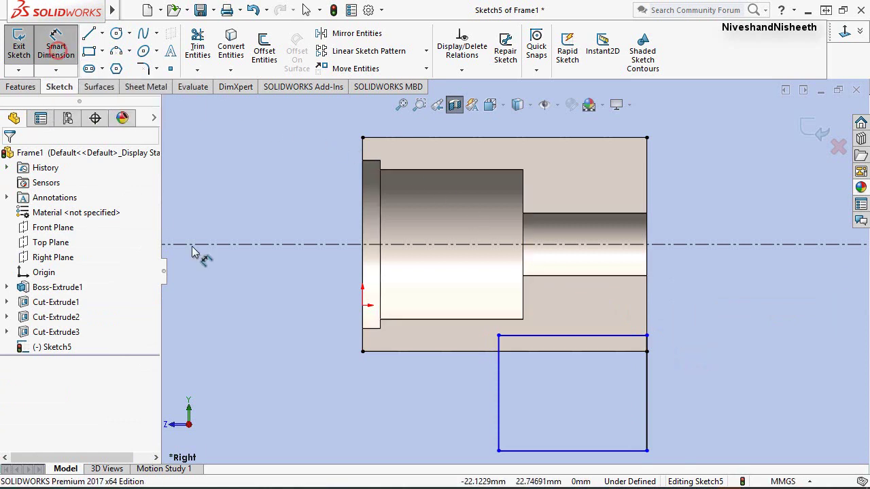
pyautogui.click(596, 337)
pyautogui.click(594, 351)
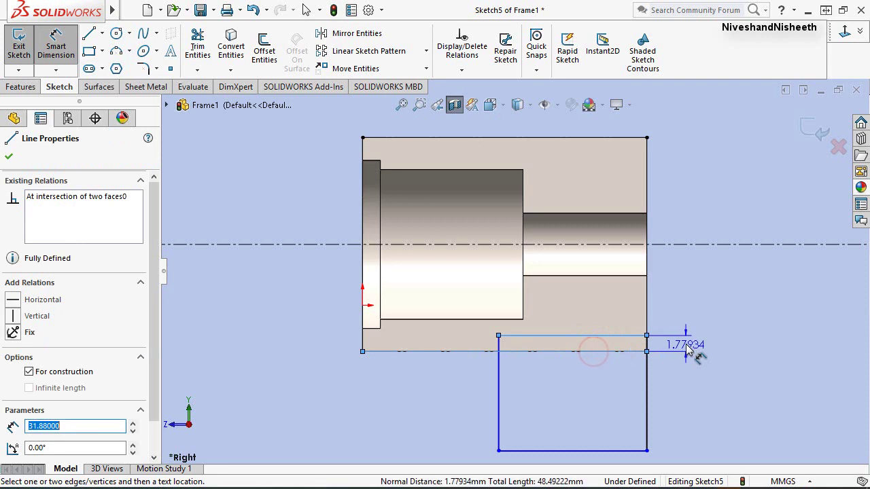
pyautogui.click(688, 346)
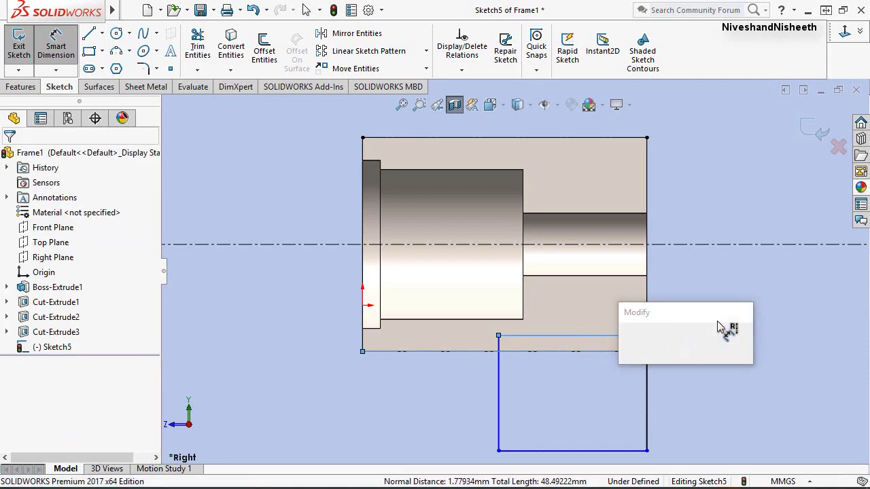
pyautogui.write('.6')
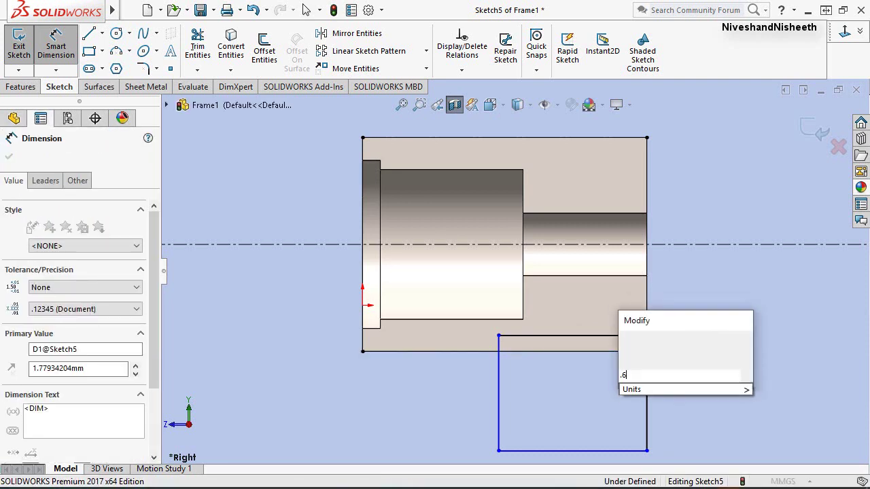
pyautogui.write('5')
pyautogui.press('Return')
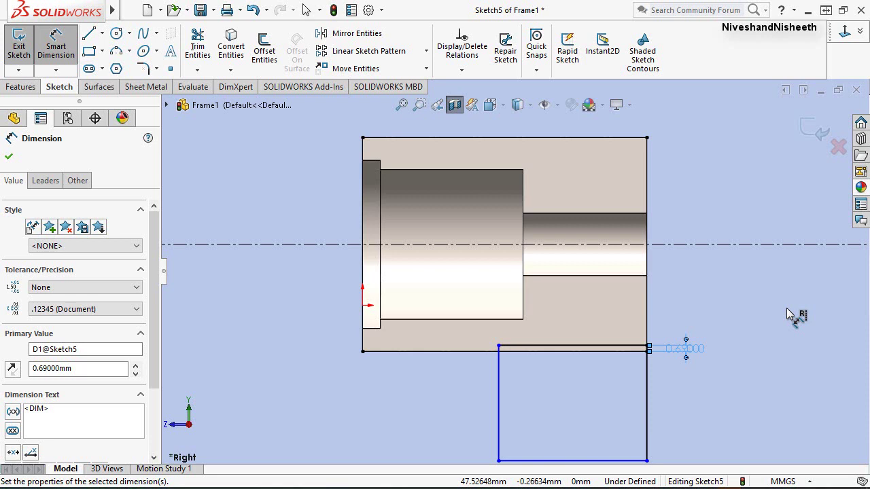
# Dimension the rectangle's bottom edge 52 mm from the centerline, then zoom out.
pyautogui.click(420, 245)
pyautogui.press('f')
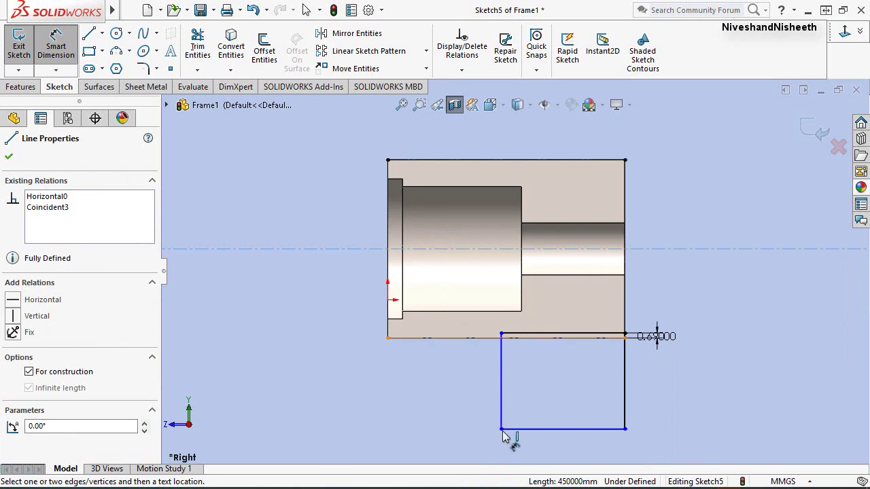
pyautogui.click(565, 431)
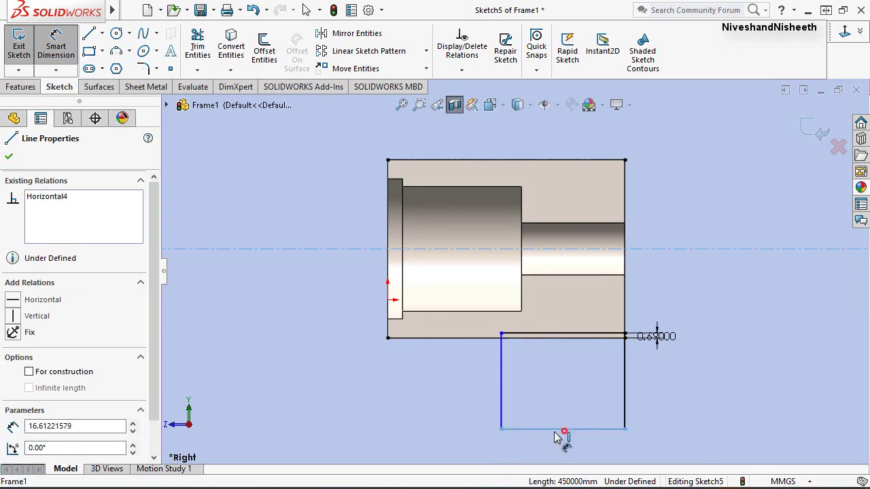
pyautogui.click(311, 379)
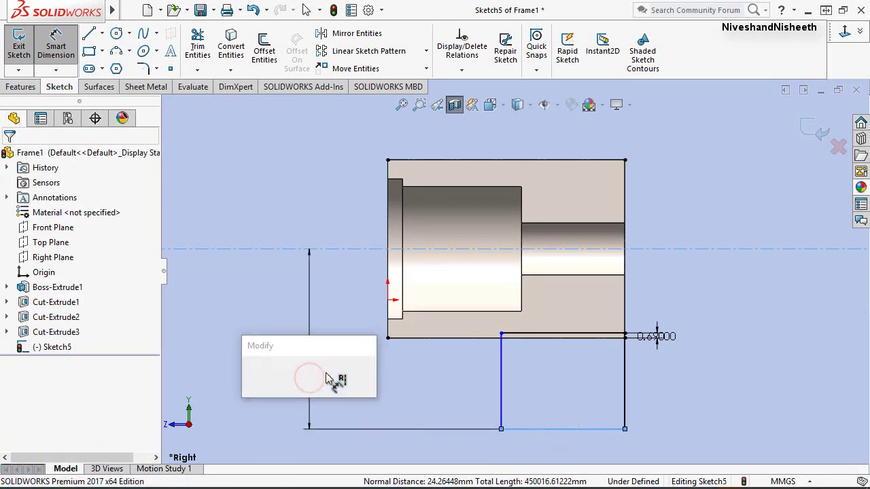
pyautogui.write('52')
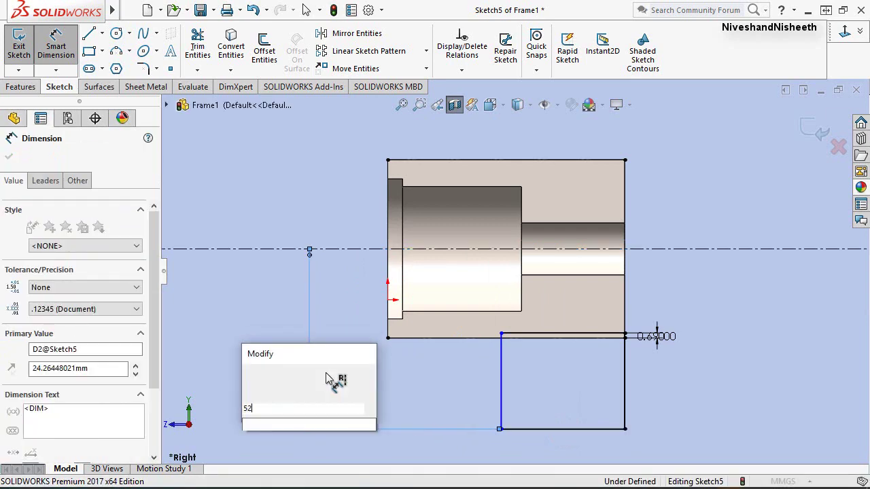
pyautogui.press('Return')
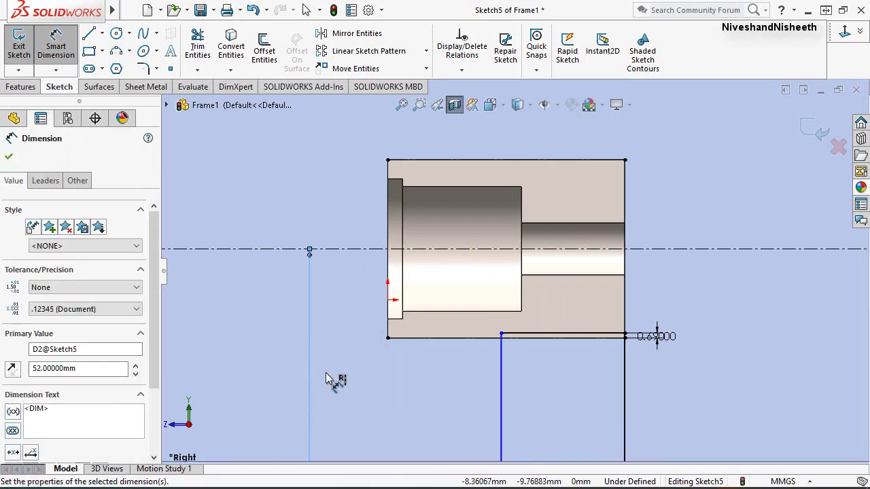
pyautogui.click(9, 159)
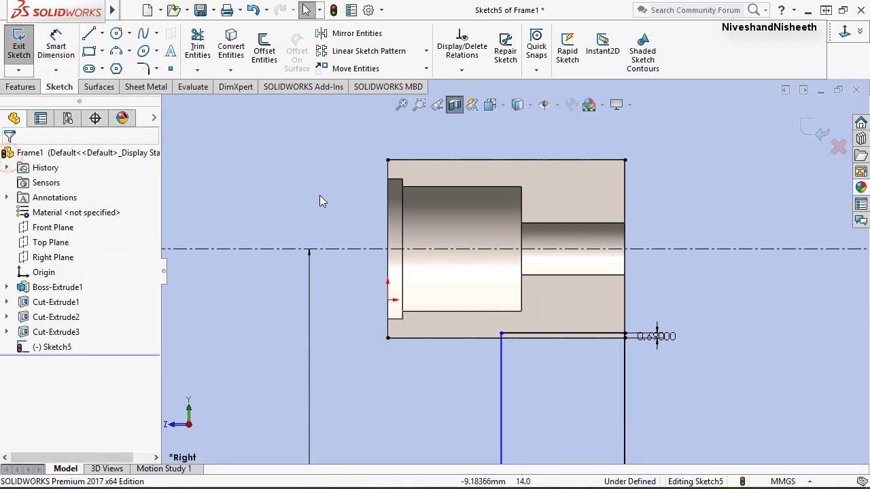
pyautogui.press('z')
pyautogui.press('z')
pyautogui.press('z')
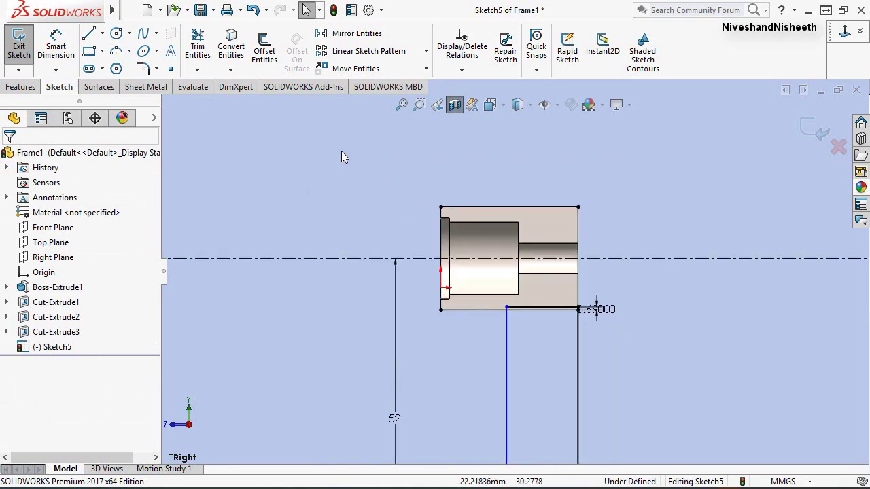
pyautogui.press('z')
# Draw a second corner rectangle extending right from the first rectangle's right side.
pyautogui.scroll(-3, 554, 354)
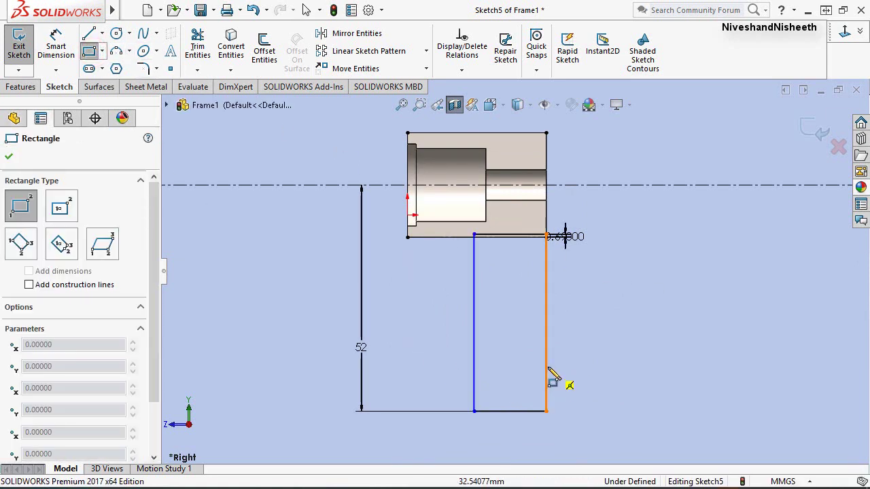
pyautogui.click(547, 348)
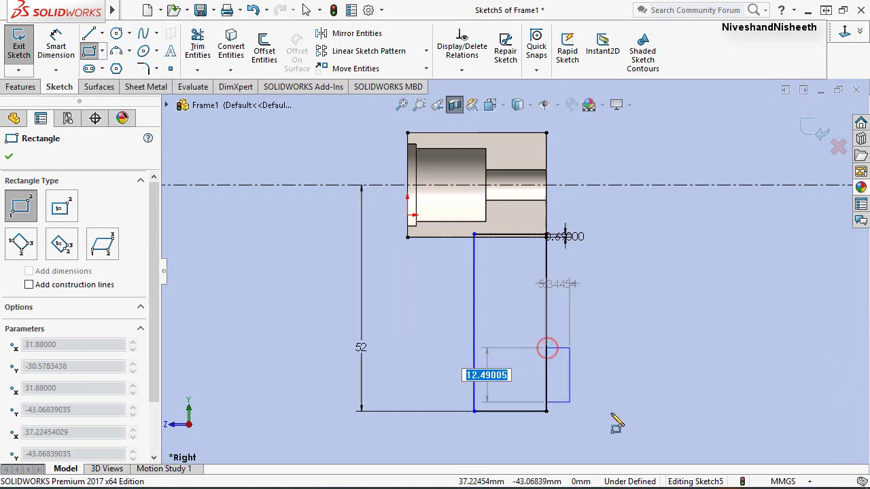
pyautogui.click(766, 412)
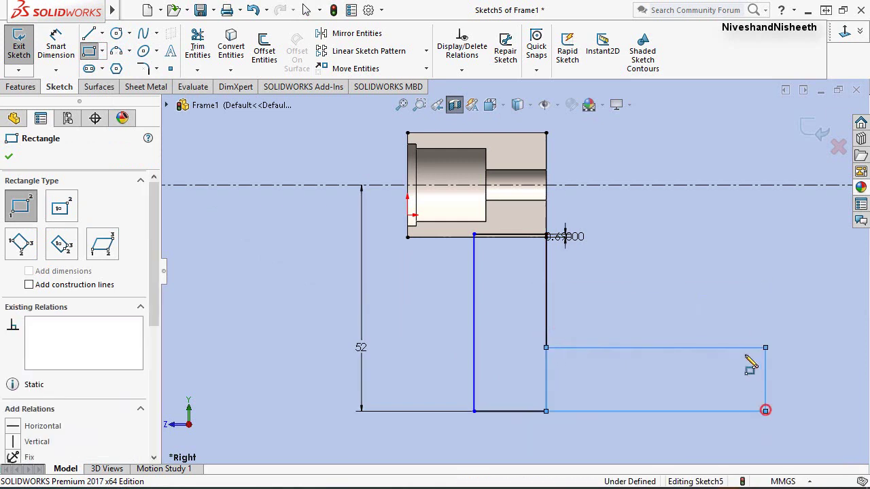
pyautogui.press('Escape')
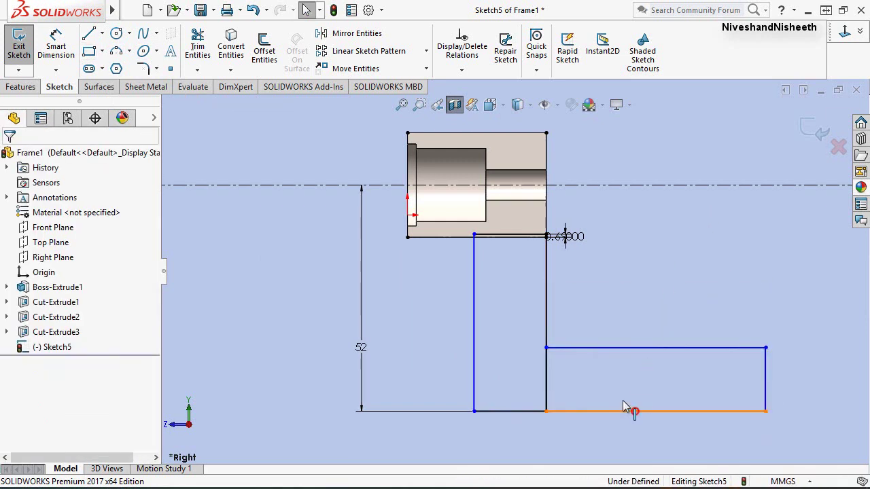
# Make the two rectangles' bottom edges collinear.
pyautogui.click(632, 412)
pyautogui.keyDown('ctrl'); pyautogui.click(502, 415); pyautogui.keyUp('ctrl')
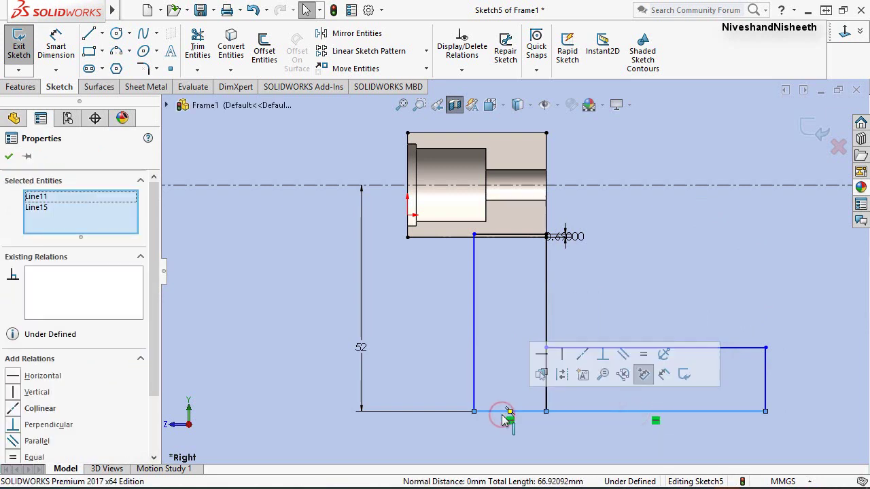
pyautogui.click(592, 360)
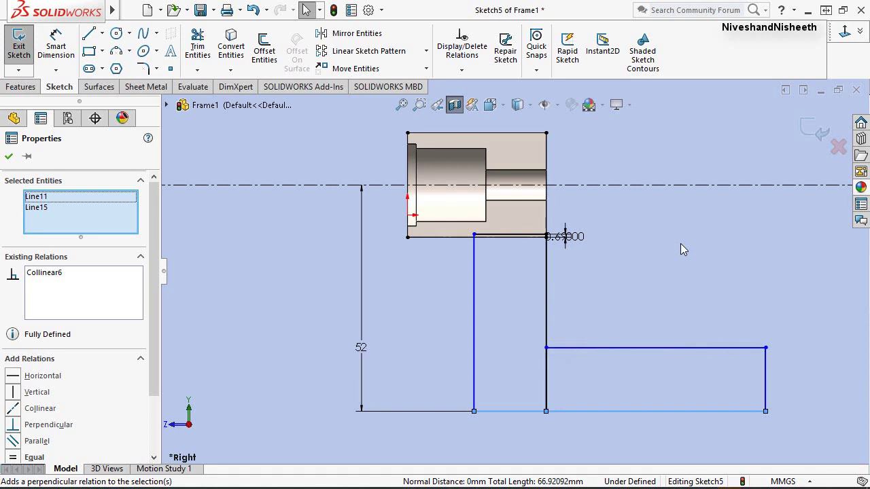
pyautogui.click(681, 243)
pyautogui.click(67, 47)
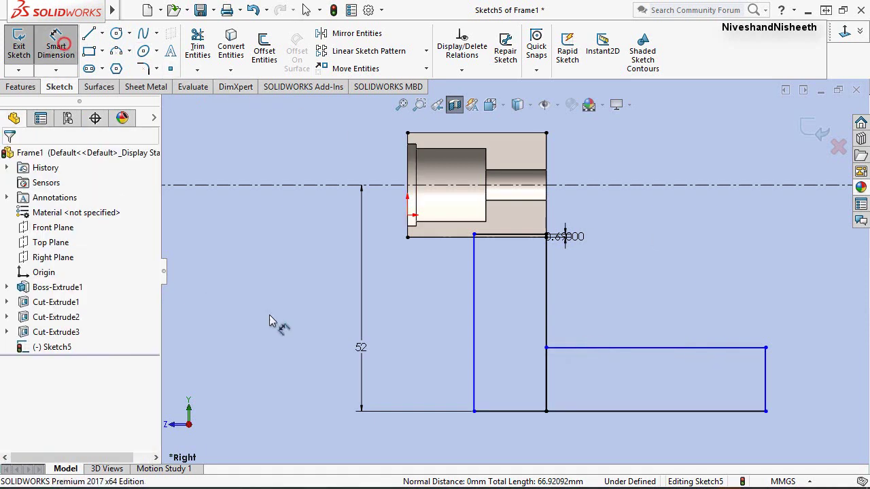
# Dimension the overall width across the sketch bottom to 62 mm.
pyautogui.click(476, 372)
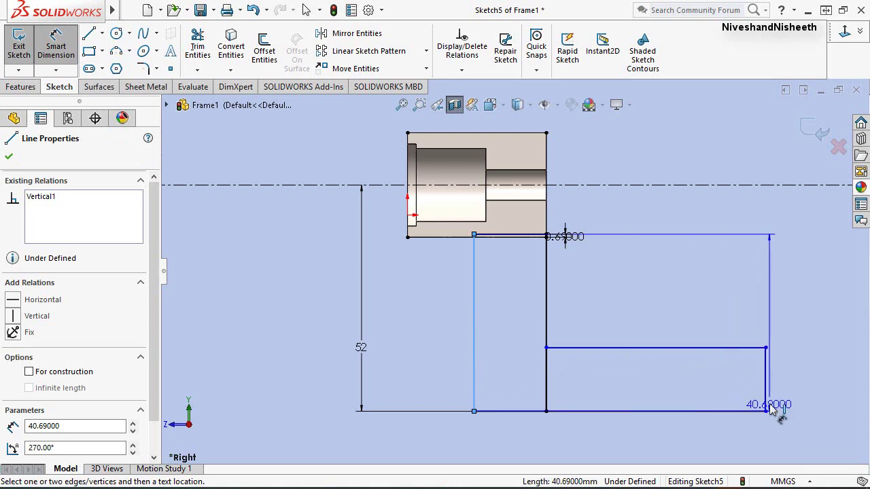
pyautogui.click(766, 381)
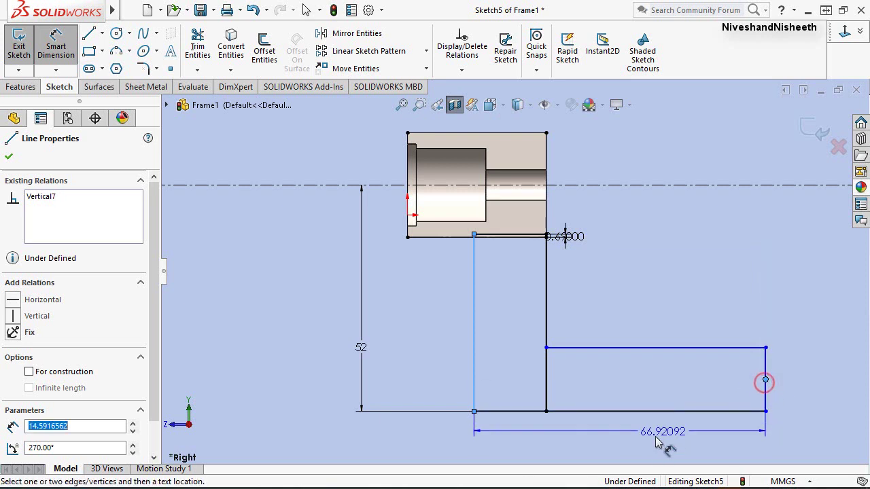
pyautogui.click(647, 445)
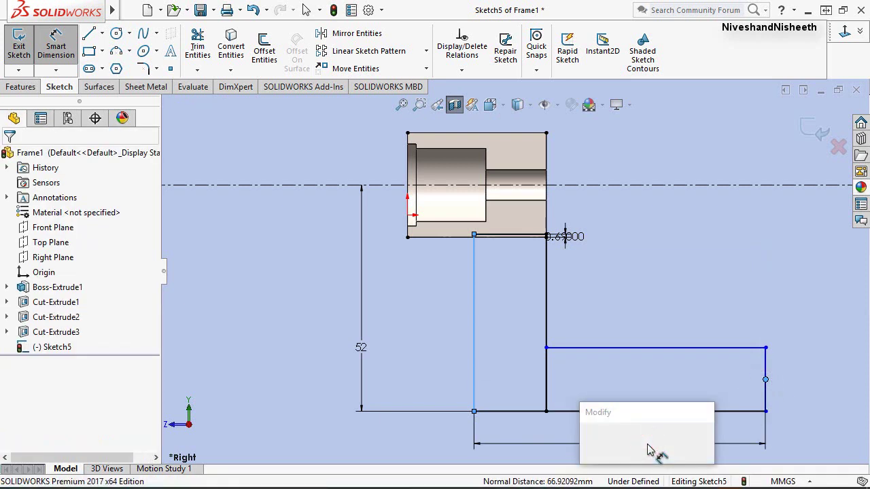
pyautogui.press('Return')
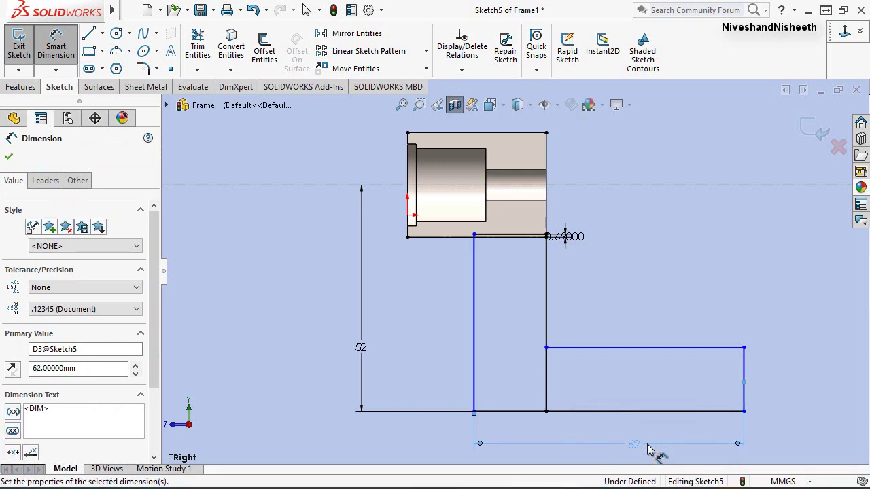
pyautogui.write('62')
pyautogui.press('Return')
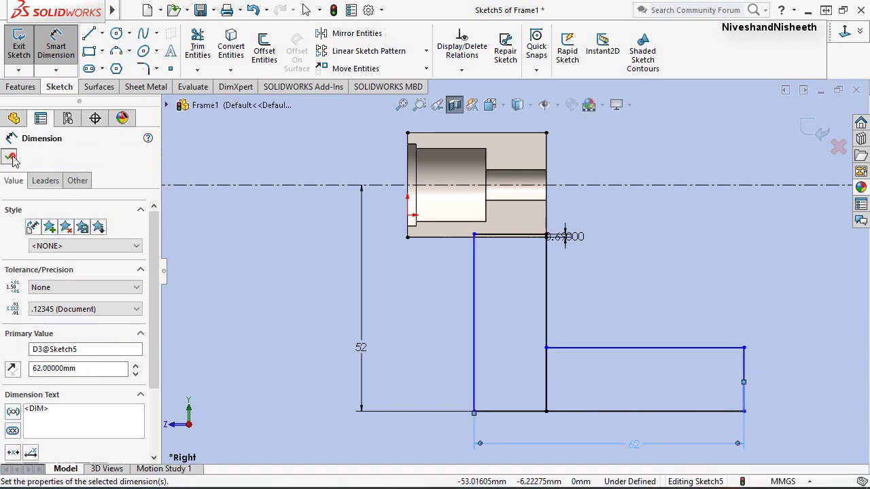
pyautogui.click(11, 157)
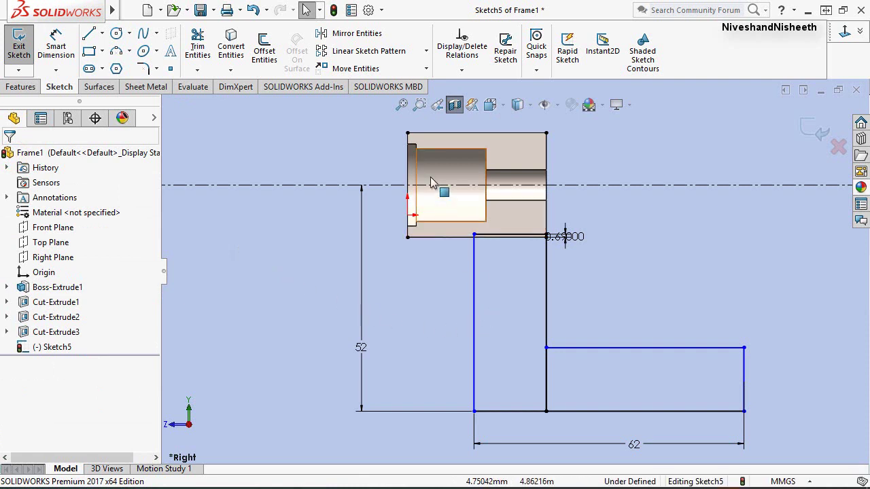
# Dimension the second rectangle's height to 20 mm.
pyautogui.click(56, 48)
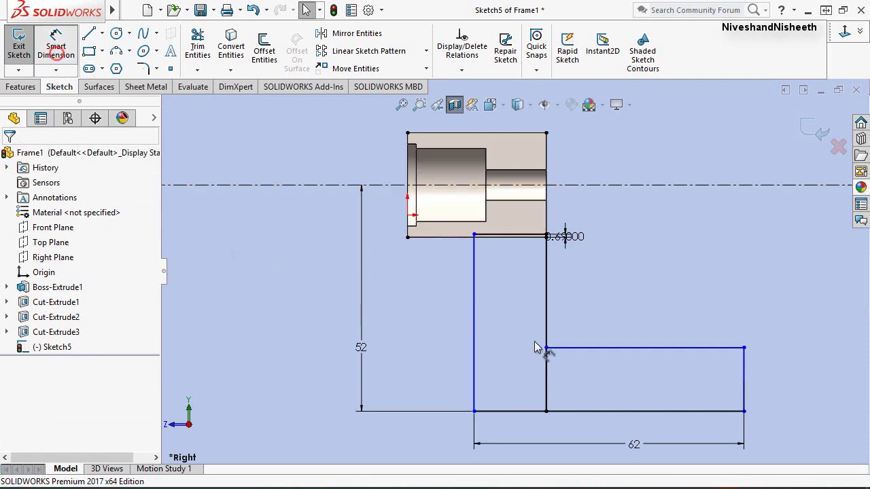
pyautogui.click(690, 350)
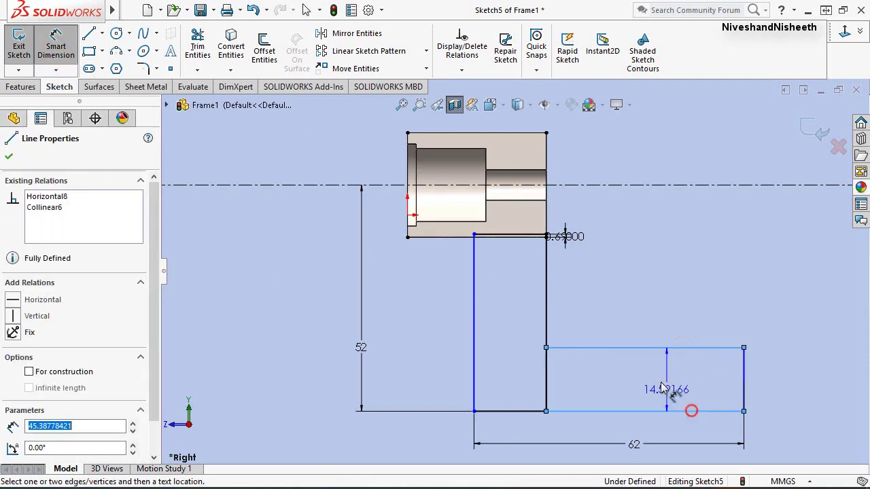
pyautogui.click(691, 410)
pyautogui.click(651, 379)
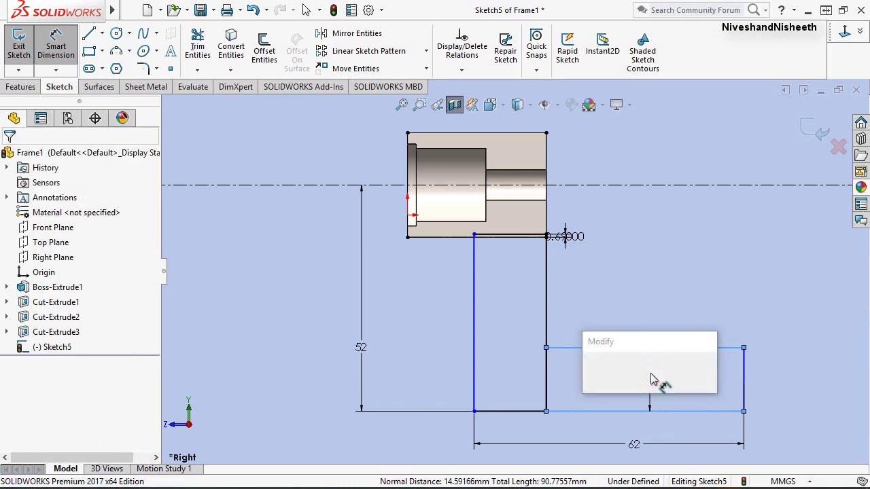
pyautogui.write('20')
pyautogui.press('Escape')
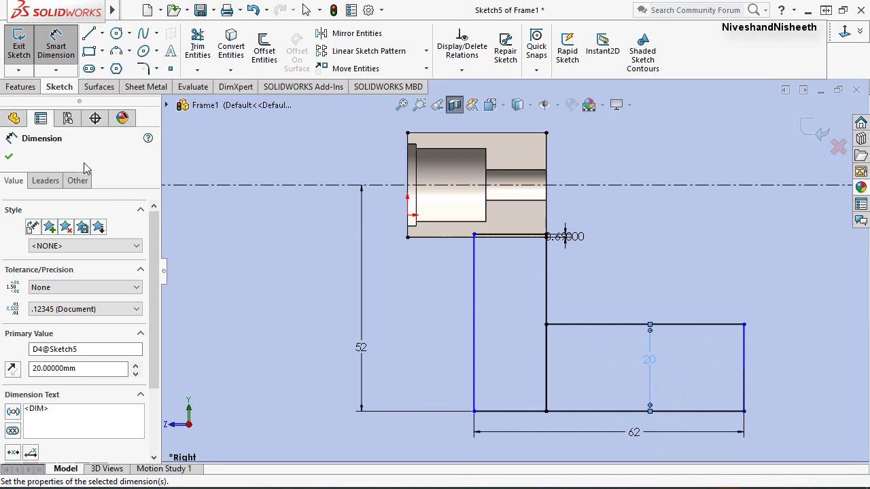
pyautogui.click(9, 157)
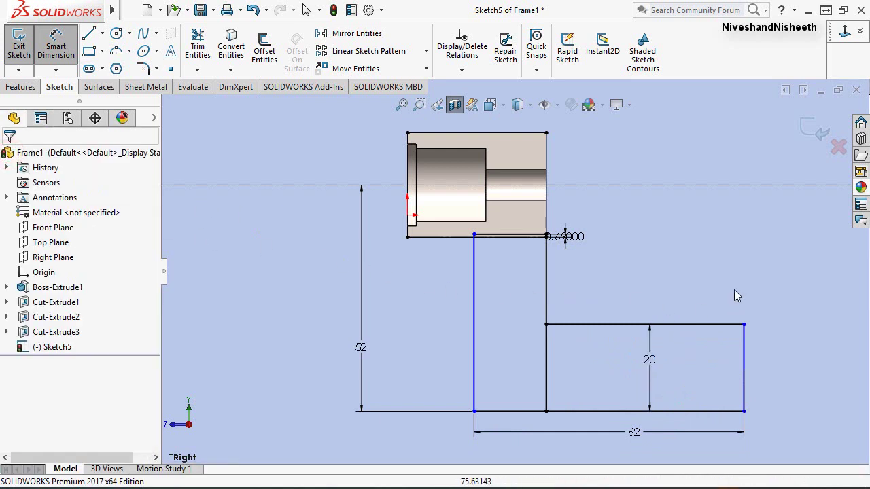
pyautogui.press('Escape')
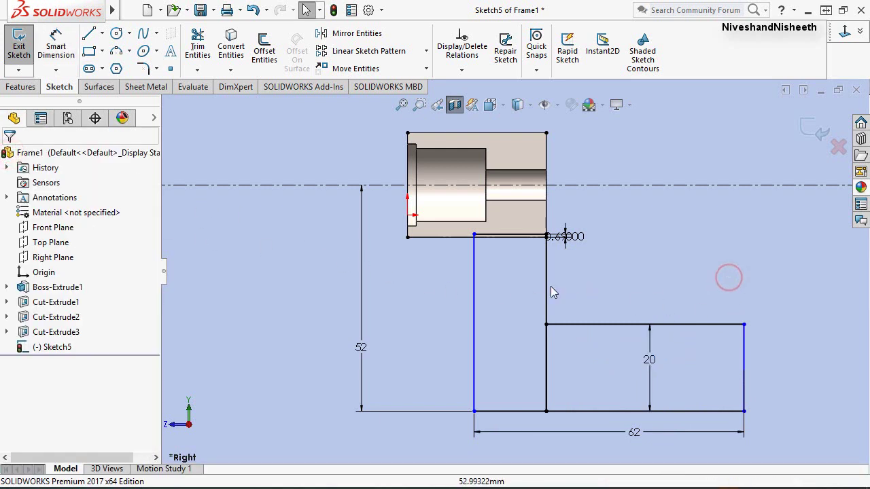
# Convert the long middle vertical line to construction geometry.
pyautogui.scroll(-1, 514, 272)
pyautogui.scroll(2, 747, 381)
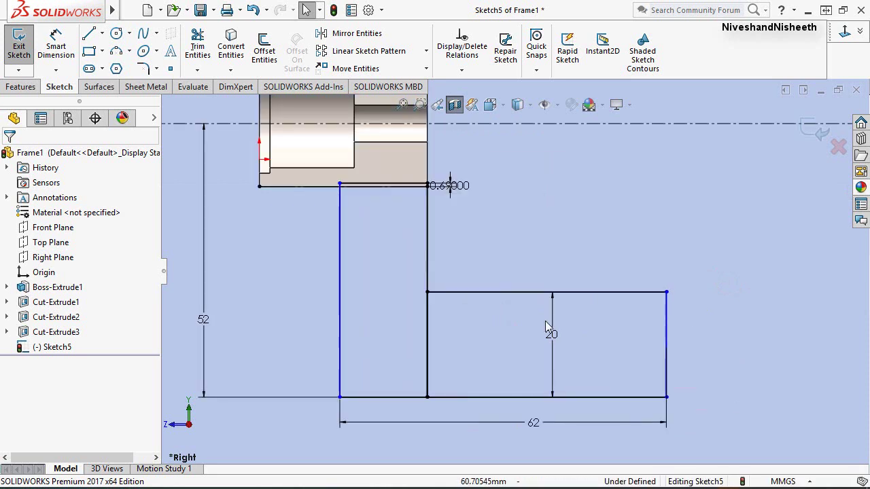
pyautogui.click(427, 359)
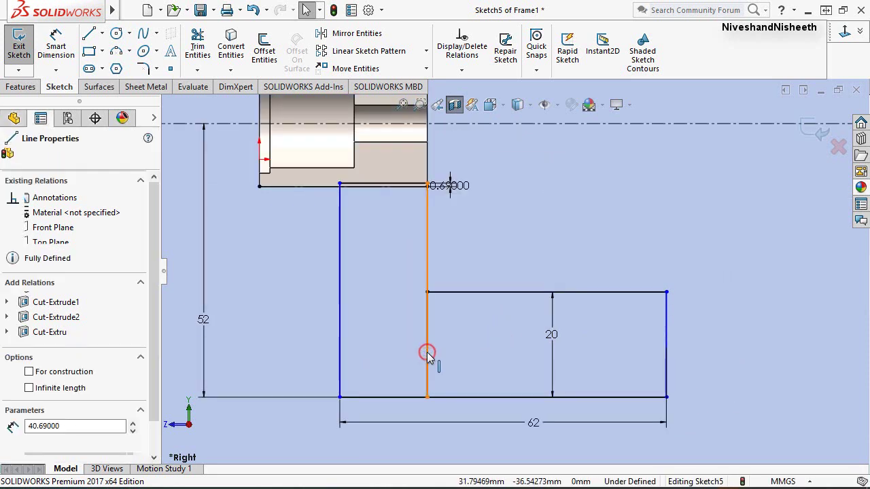
pyautogui.click(488, 312)
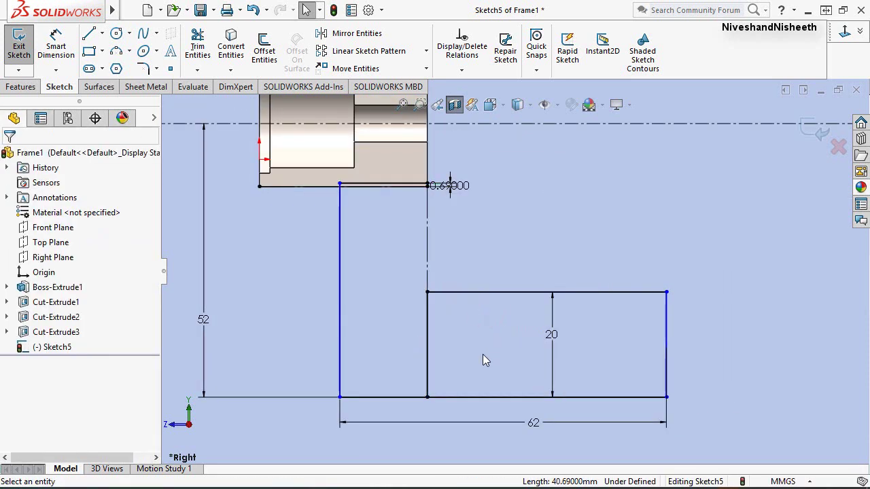
pyautogui.click(427, 358)
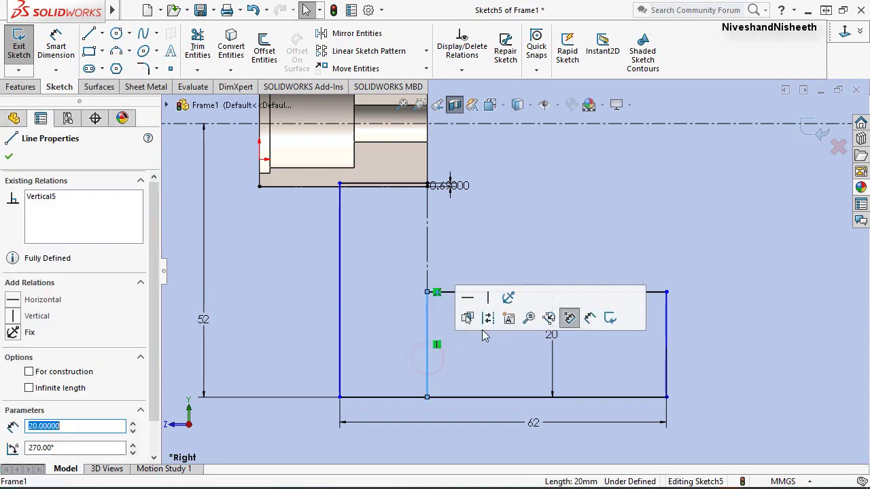
# Draw a vertical line from the cylinder's lower corner to the rectangle's top-left corner.
pyautogui.click(488, 316)
pyautogui.click(488, 354)
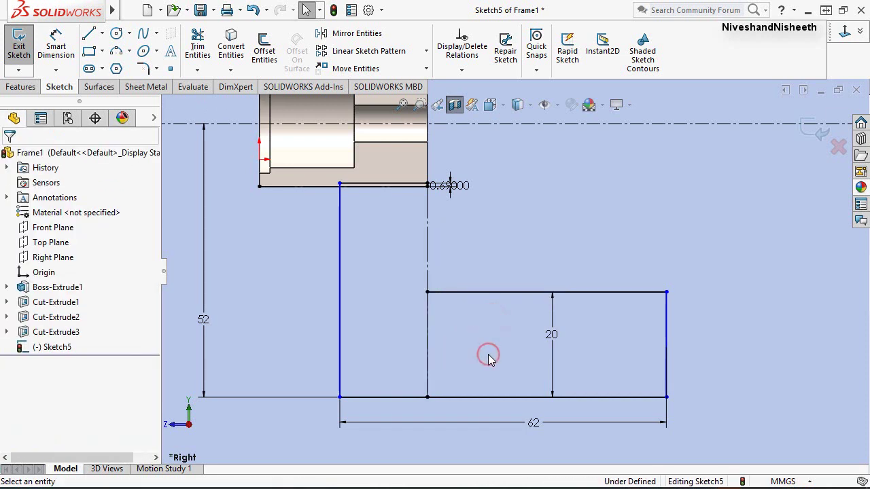
pyautogui.scroll(-2, 445, 194)
pyautogui.scroll(-2, 469, 208)
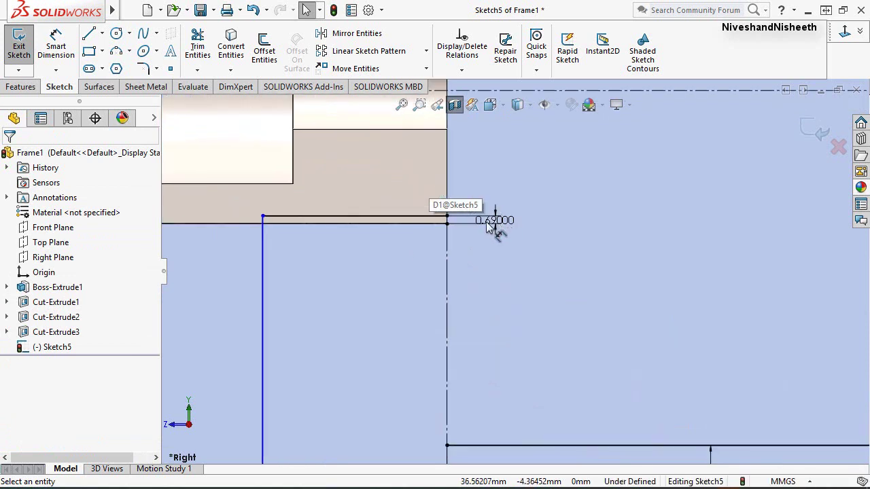
pyautogui.scroll(-2, 490, 231)
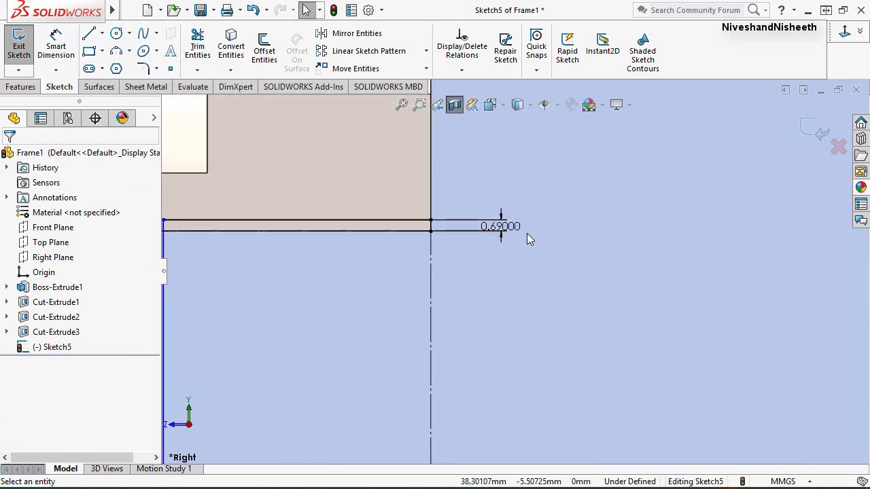
pyautogui.scroll(1, 521, 235)
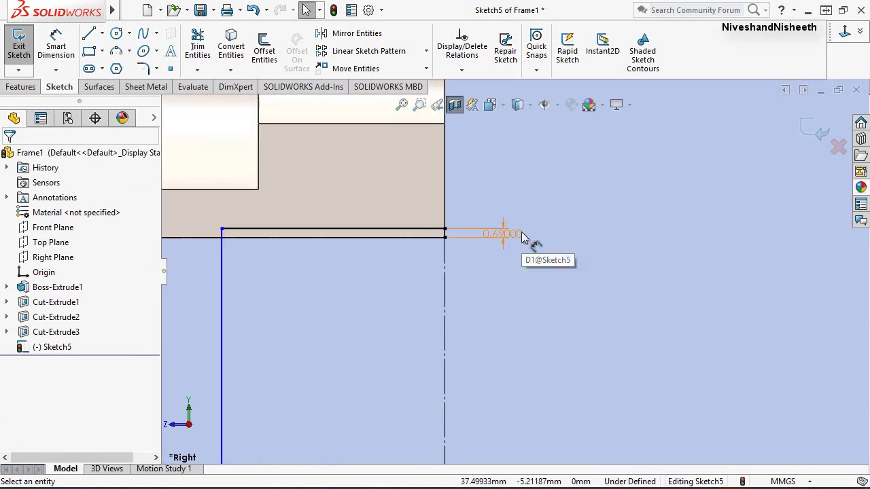
pyautogui.click(89, 34)
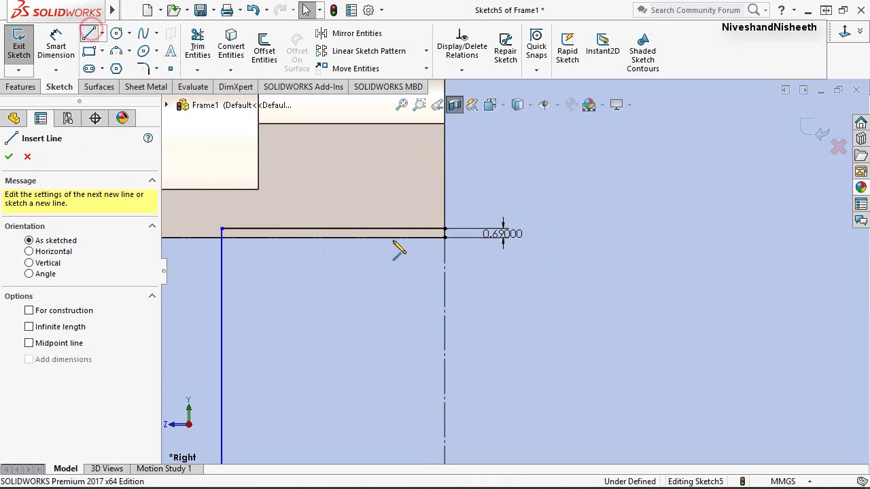
pyautogui.click(444, 230)
pyautogui.scroll(2, 466, 217)
pyautogui.scroll(1, 466, 218)
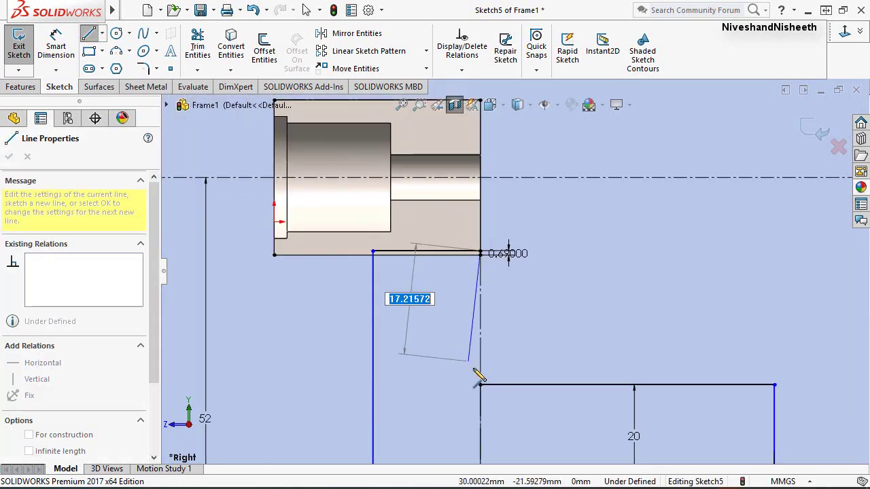
pyautogui.scroll(-2, 482, 384)
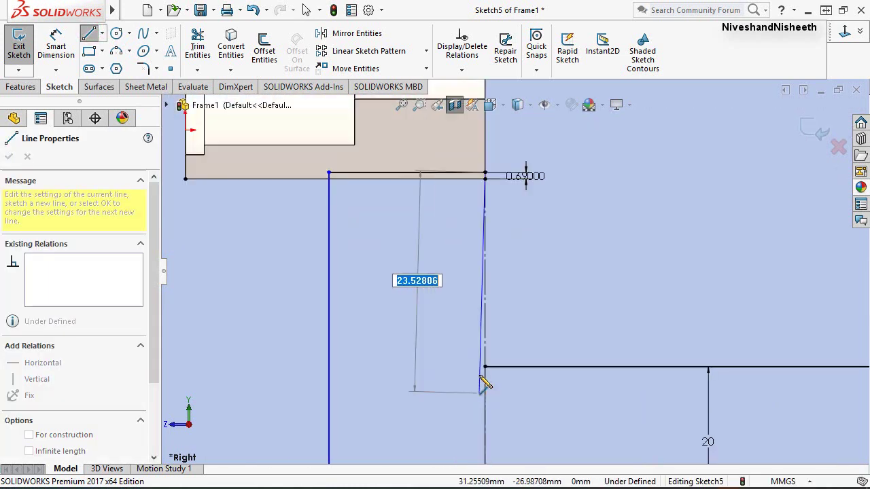
pyautogui.click(485, 367)
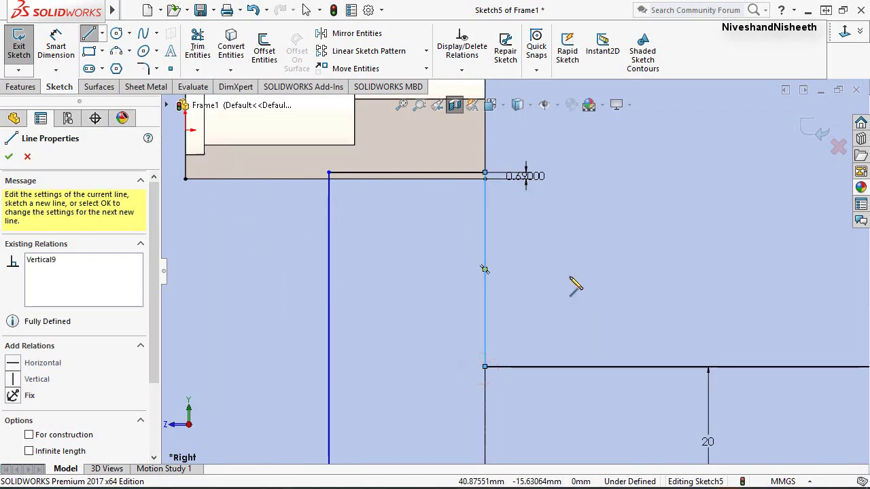
pyautogui.rightClick(576, 286)
pyautogui.click(602, 288)
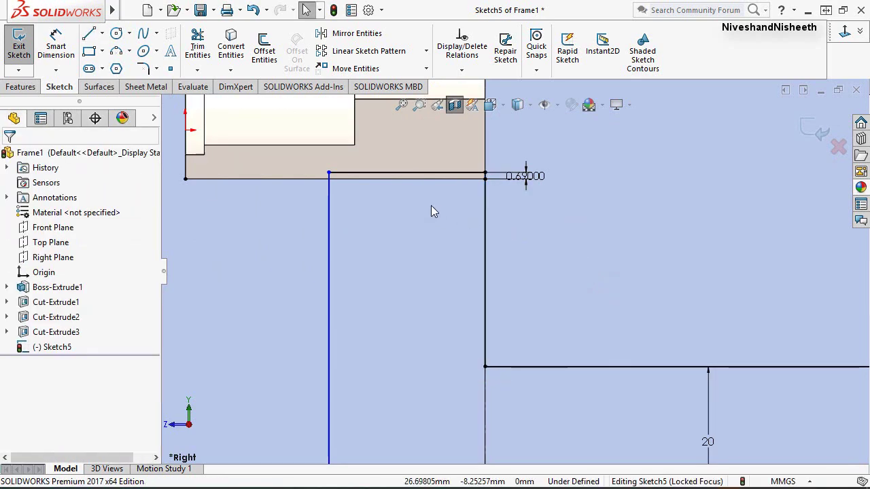
pyautogui.press('z')
pyautogui.press('z')
pyautogui.scroll(-1, 524, 354)
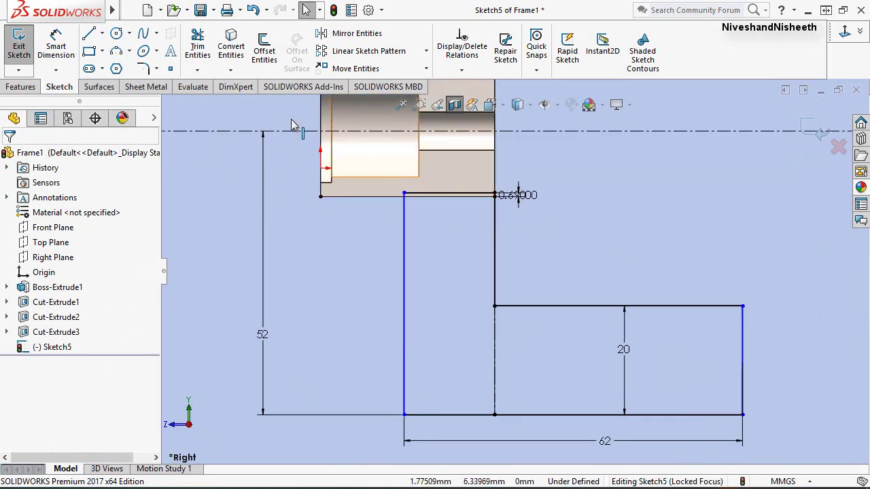
pyautogui.click(57, 44)
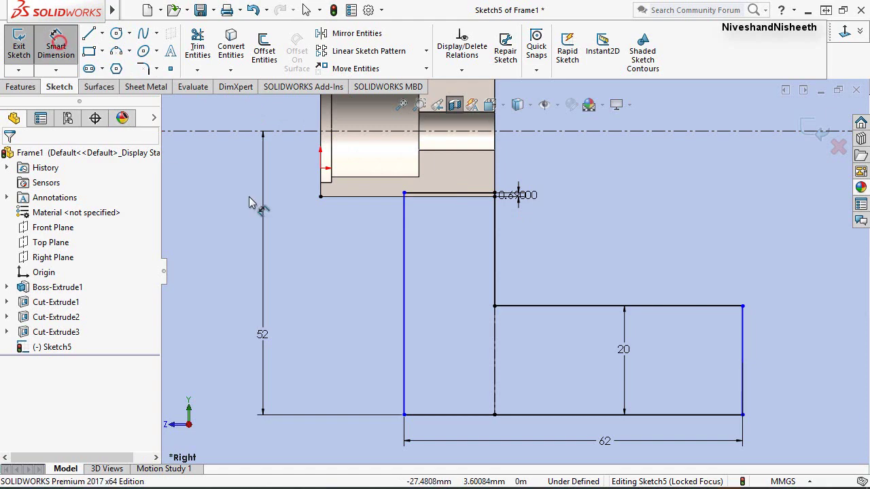
pyautogui.click(406, 248)
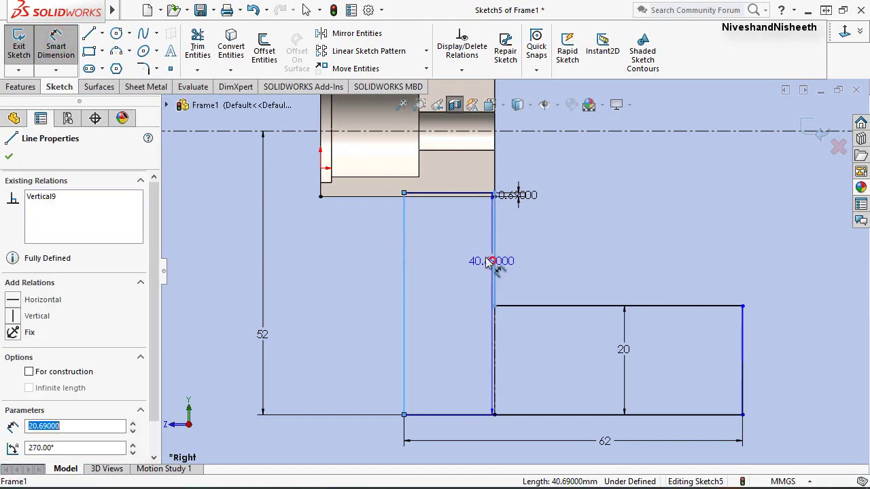
pyautogui.click(494, 265)
pyautogui.click(443, 243)
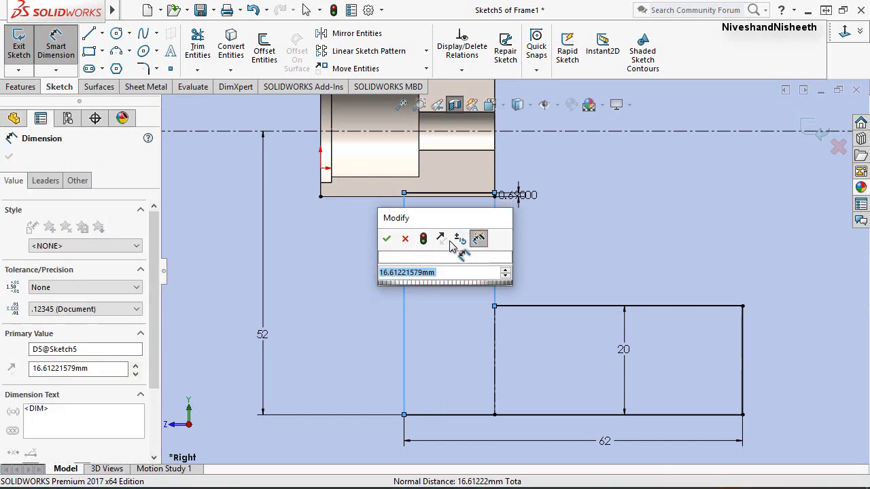
pyautogui.write('17')
pyautogui.press('Return')
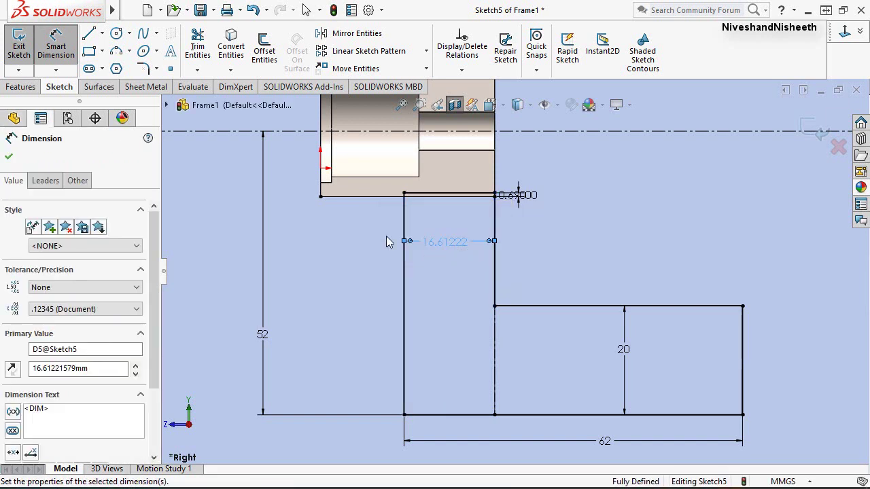
pyautogui.press('Escape')
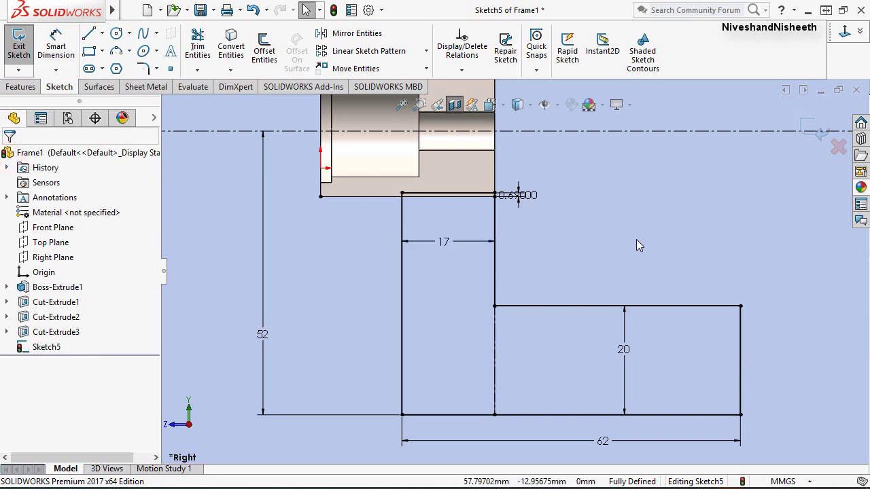
pyautogui.click(607, 237)
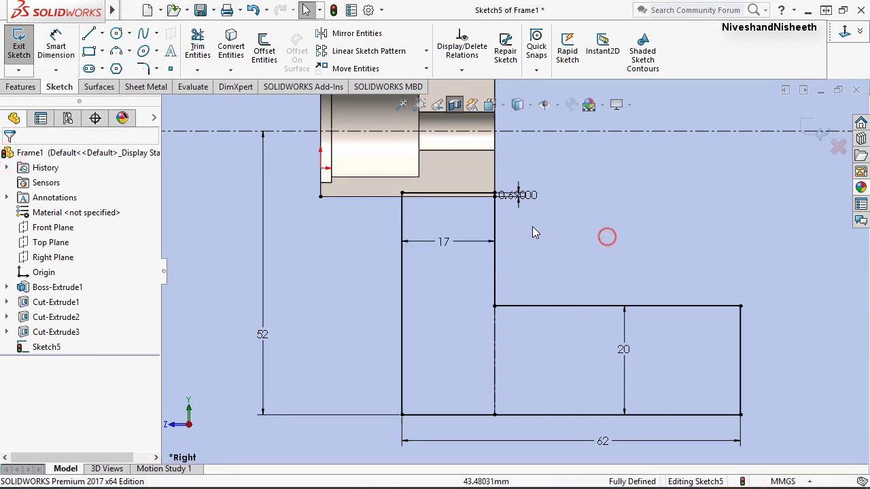
# Draw a tall upright rectangle from the lower block's right corner and dimension its top edge 9 mm.
pyautogui.click(89, 52)
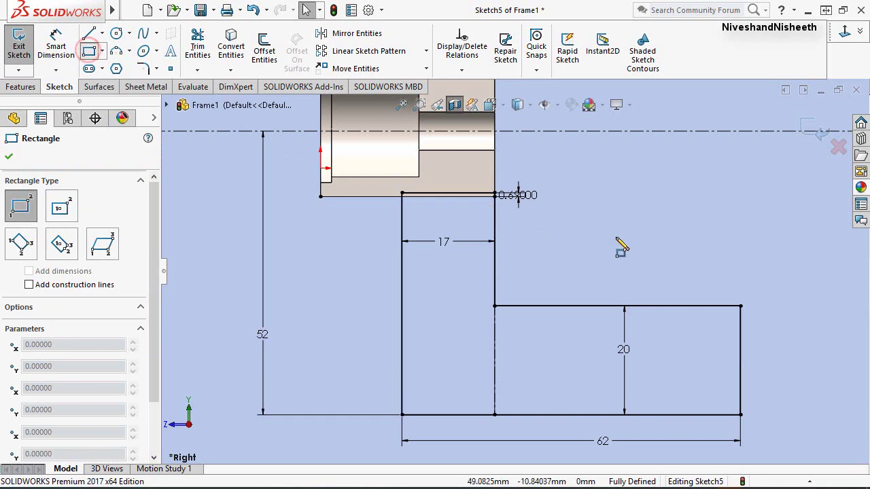
pyautogui.click(741, 307)
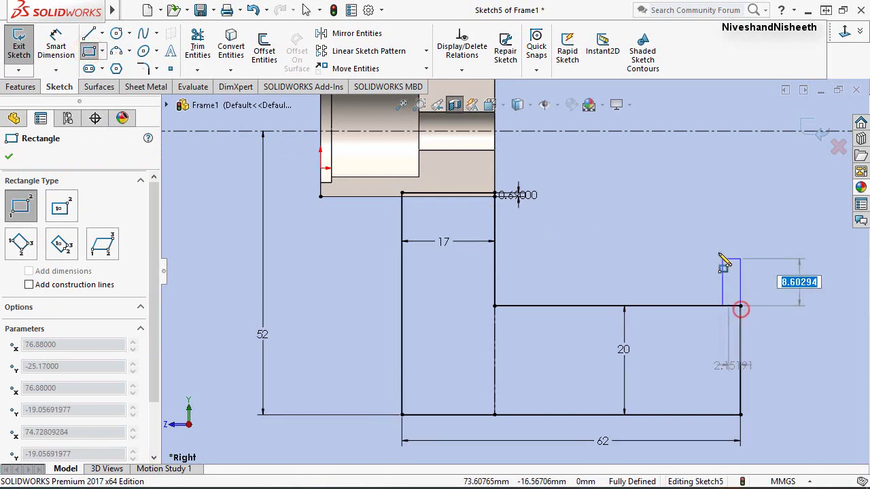
pyautogui.click(705, 183)
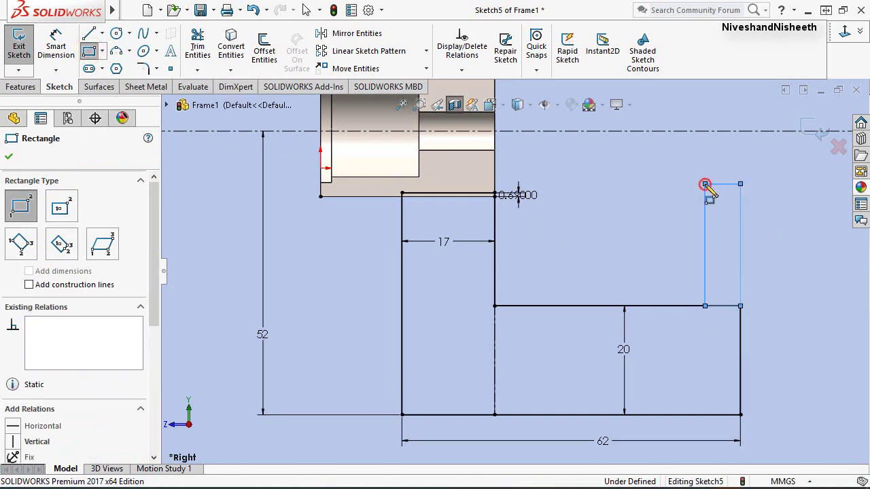
pyautogui.click(55, 49)
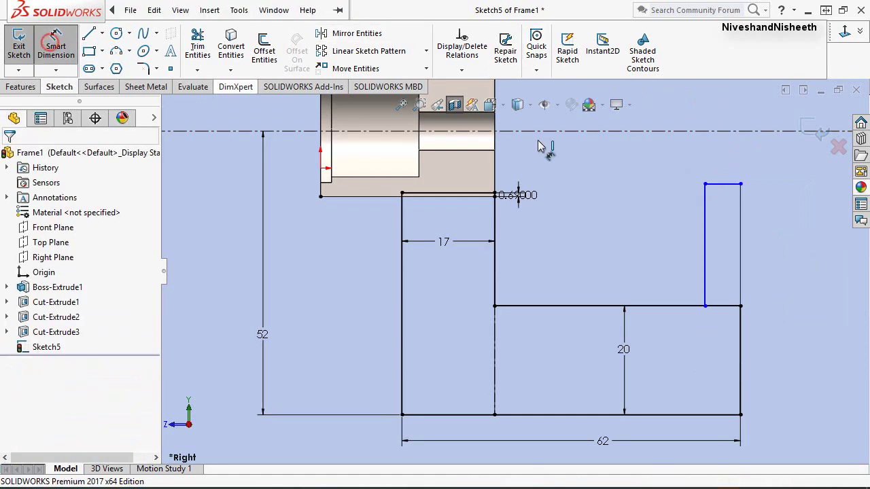
pyautogui.click(733, 184)
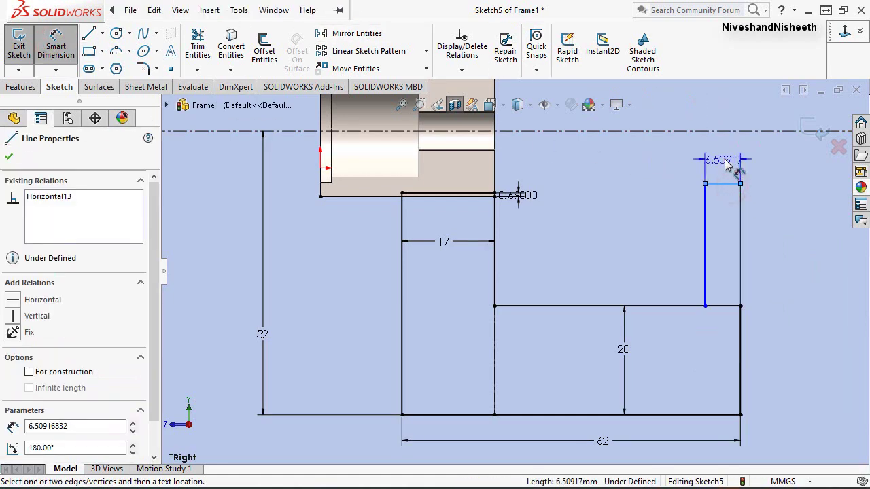
pyautogui.click(726, 164)
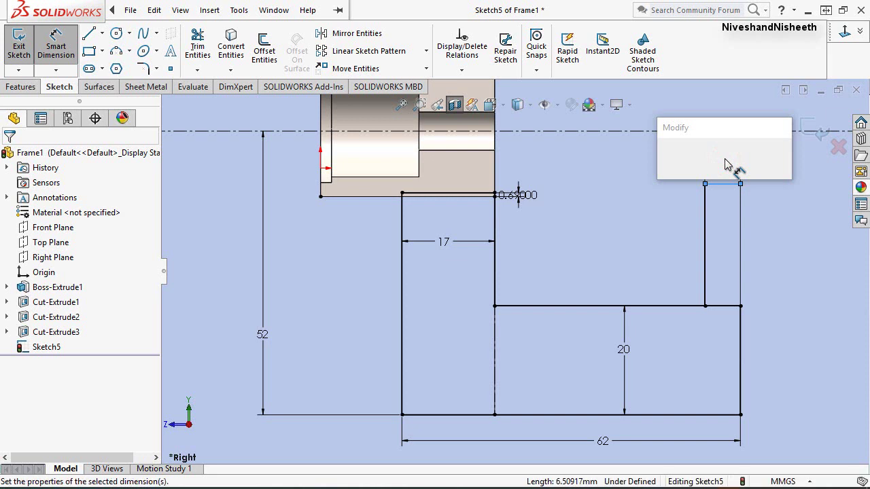
pyautogui.write('9')
pyautogui.press('Return')
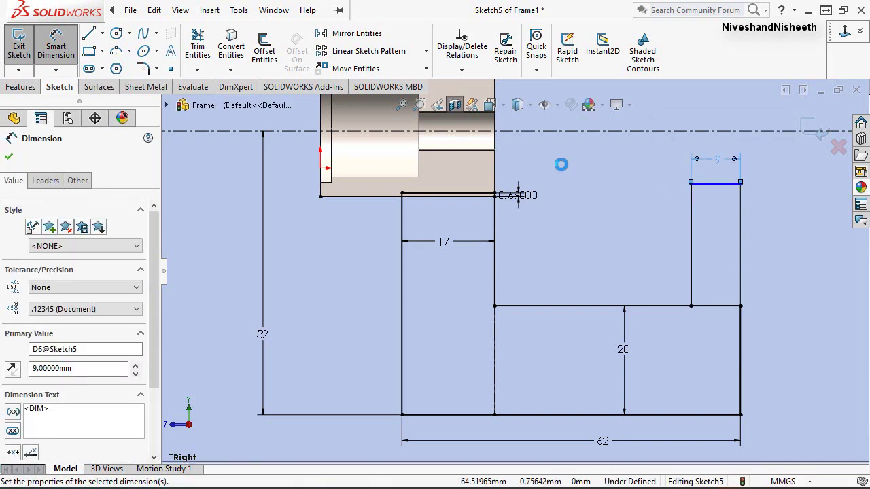
pyautogui.press('Escape')
pyautogui.press('Escape')
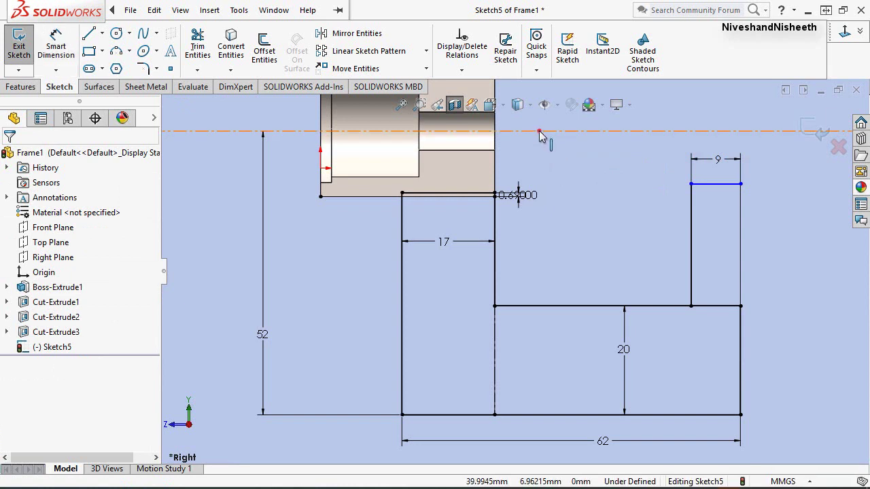
# Make the upright's top edge collinear with the horizontal axis line.
pyautogui.click(712, 185)
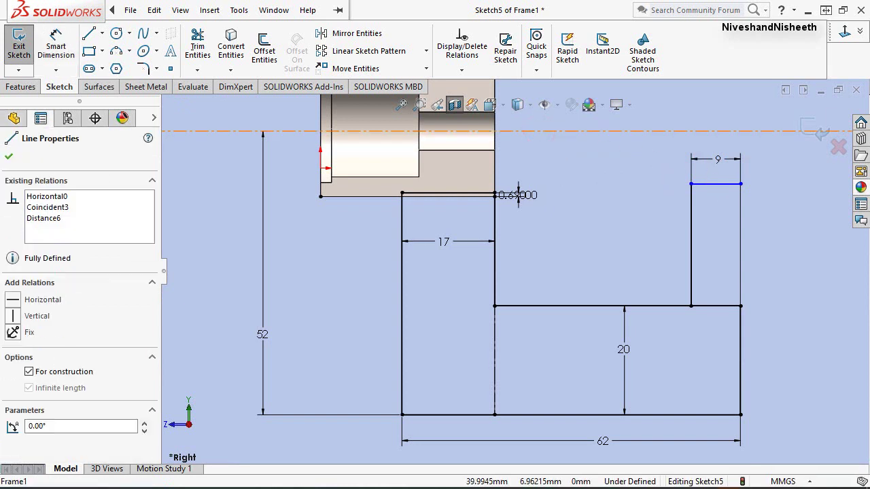
pyautogui.keyDown('ctrl'); pyautogui.click(712, 190); pyautogui.keyUp('ctrl')
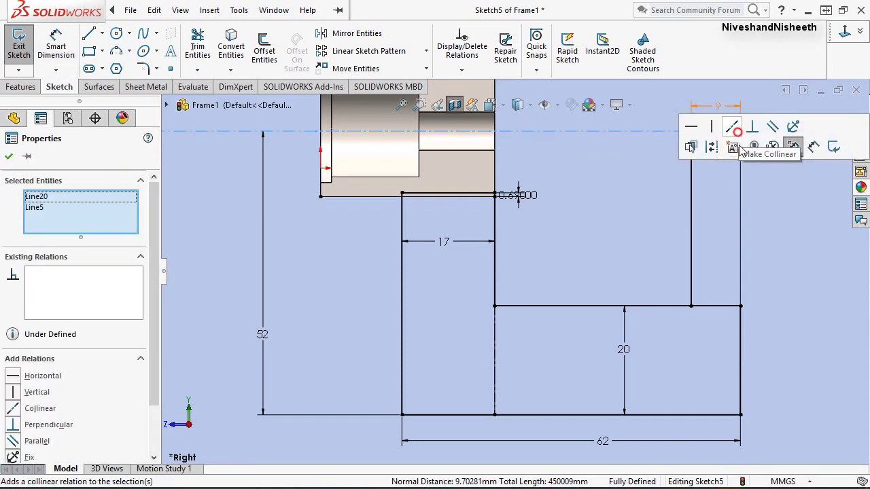
pyautogui.click(737, 132)
pyautogui.click(619, 218)
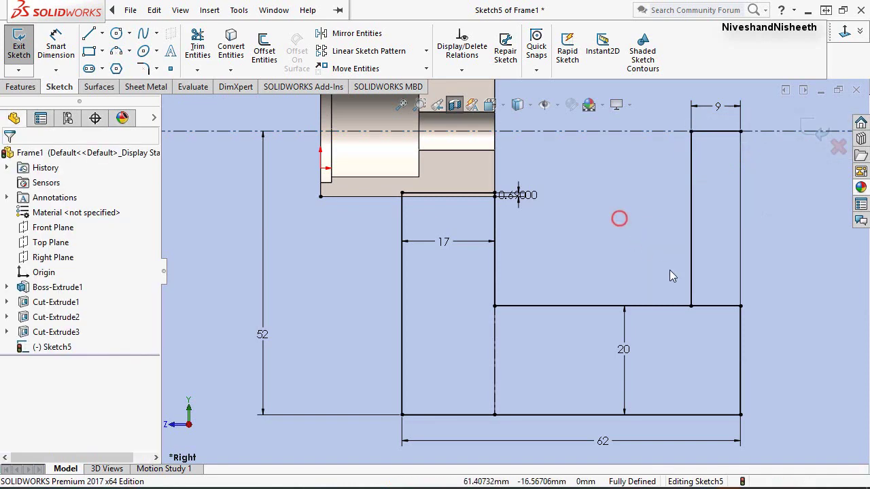
# Turn the lower block's horizontal line and the short 9 mm segment into construction geometry.
pyautogui.click(706, 309)
pyautogui.click(711, 265)
pyautogui.click(625, 231)
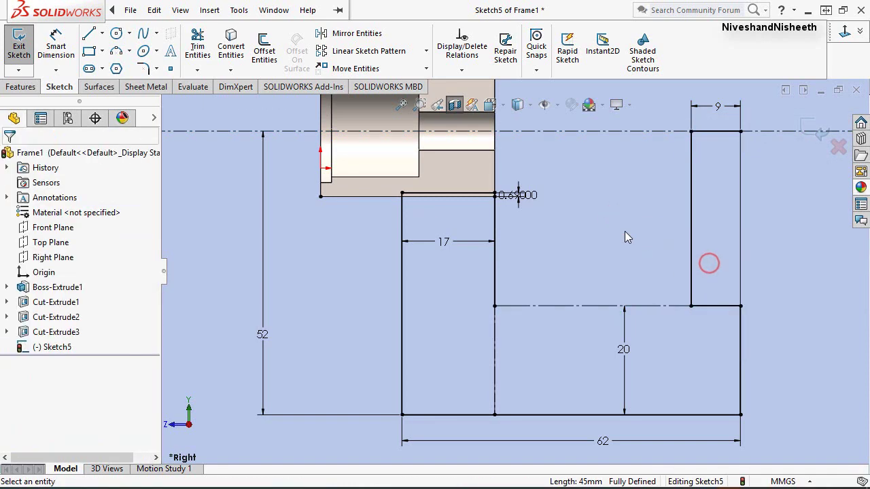
pyautogui.click(708, 307)
pyautogui.click(711, 264)
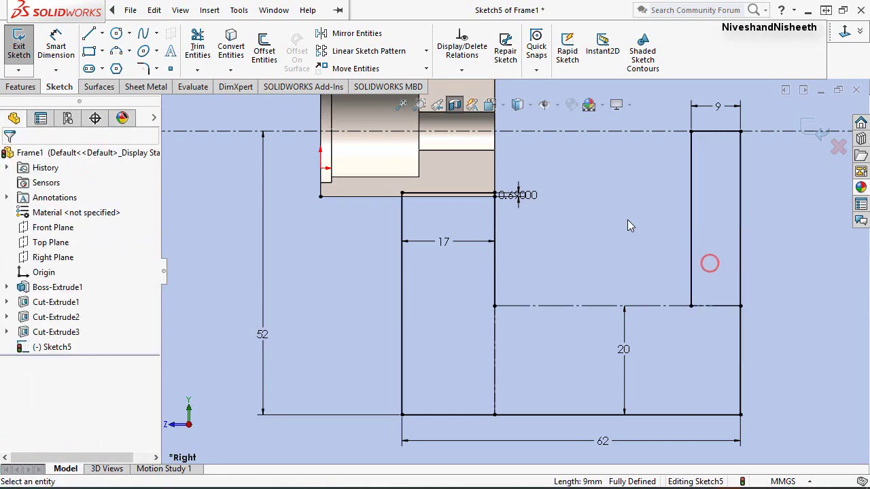
pyautogui.click(628, 219)
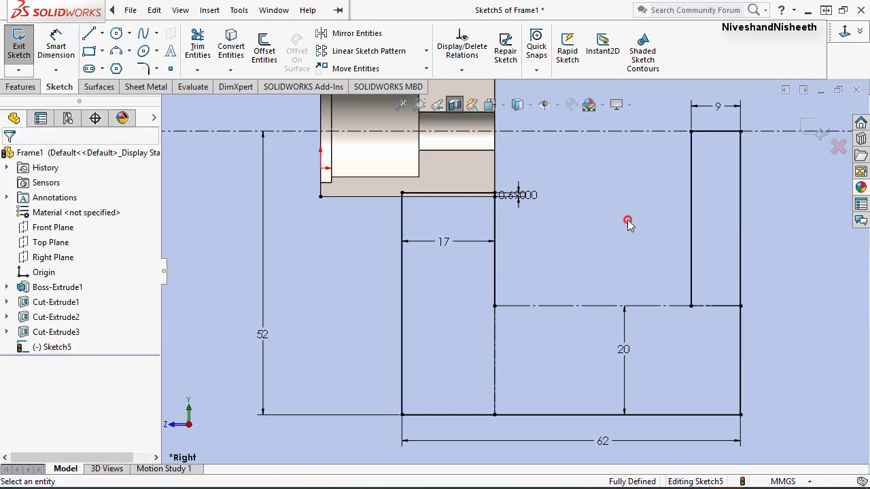
# Draw a horizontal line from the left arm's inner corner to the upright, closing the U.
pyautogui.click(89, 35)
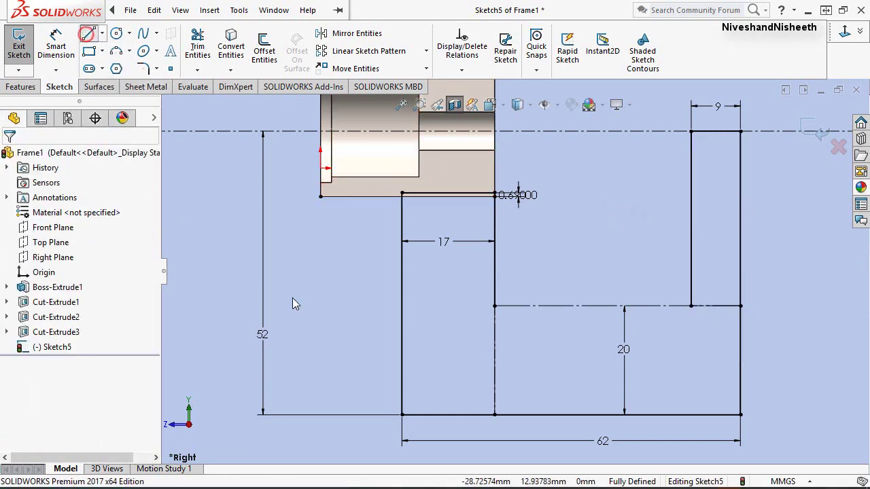
pyautogui.click(495, 306)
pyautogui.click(690, 306)
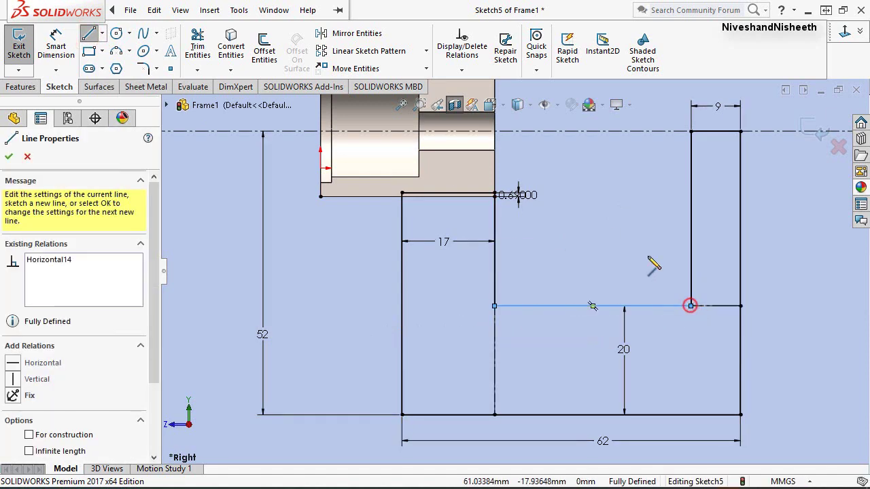
pyautogui.rightClick(630, 231)
pyautogui.click(670, 241)
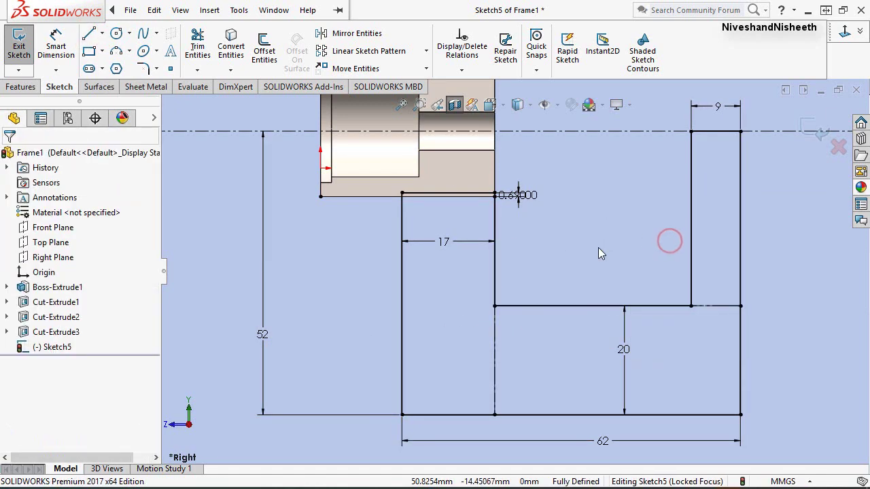
pyautogui.click(612, 202)
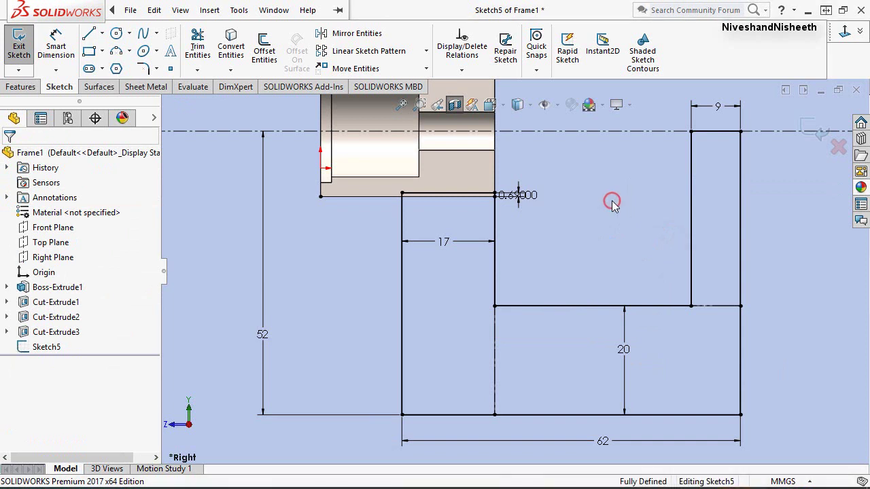
# Exit Sketch5, turn off the section view, and show the part isometric, zoomed to fit.
pyautogui.rightClick(612, 202)
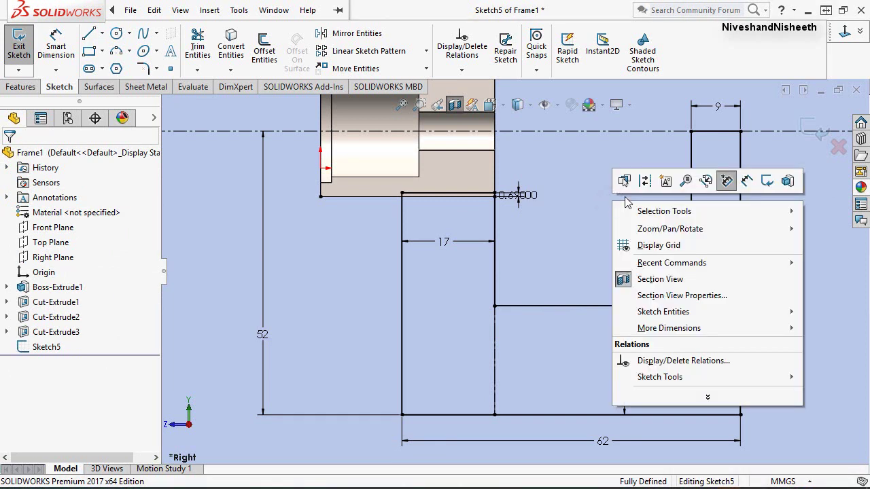
pyautogui.click(766, 181)
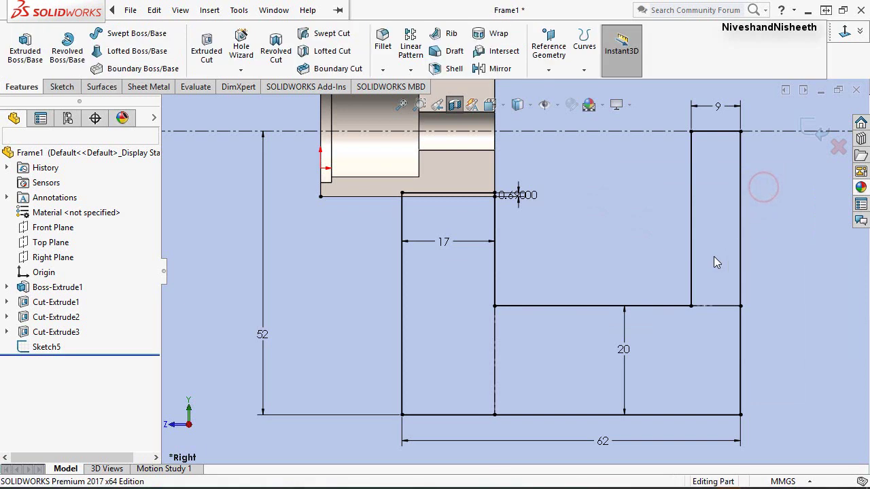
pyautogui.click(455, 104)
pyautogui.click(576, 216)
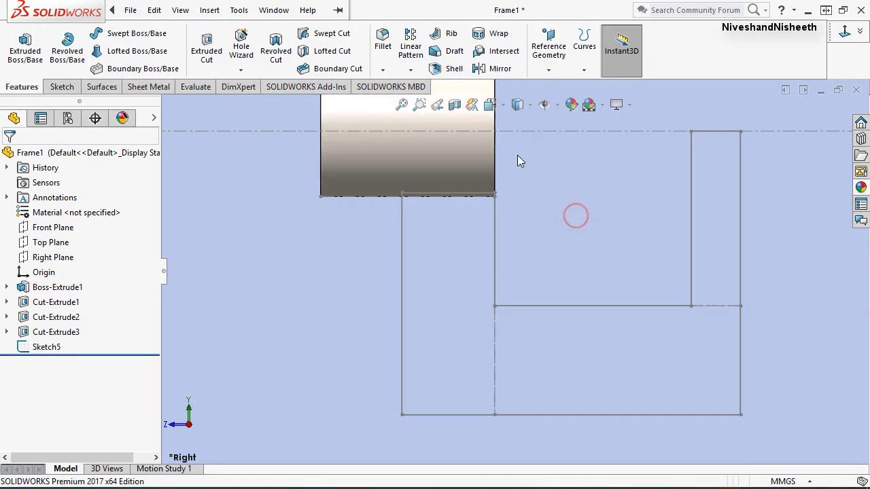
pyautogui.click(441, 108)
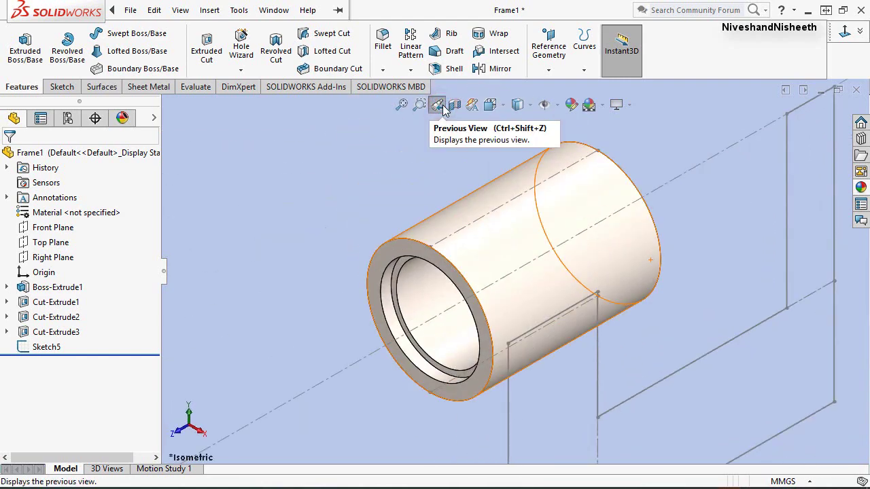
pyautogui.click(403, 109)
pyautogui.click(327, 196)
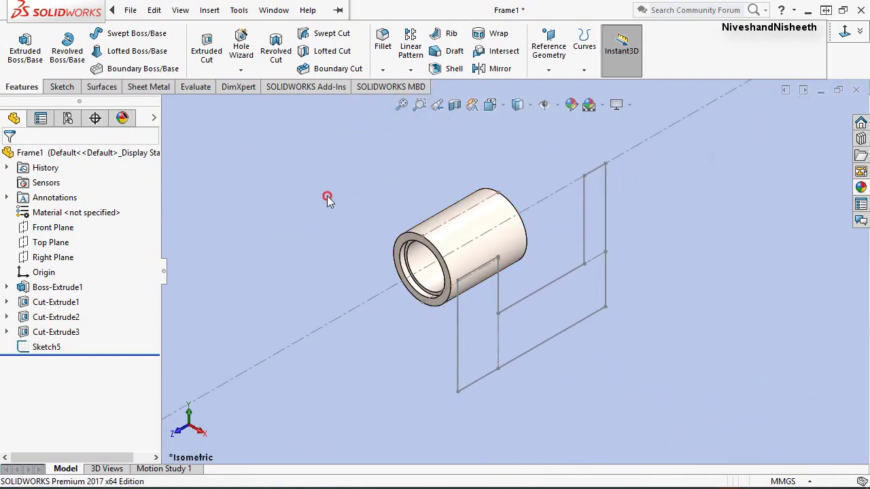
# Boss-extrude the U-shaped Sketch5 outline with a Mid Plane end condition, 7 mm deep.
pyautogui.click(20, 53)
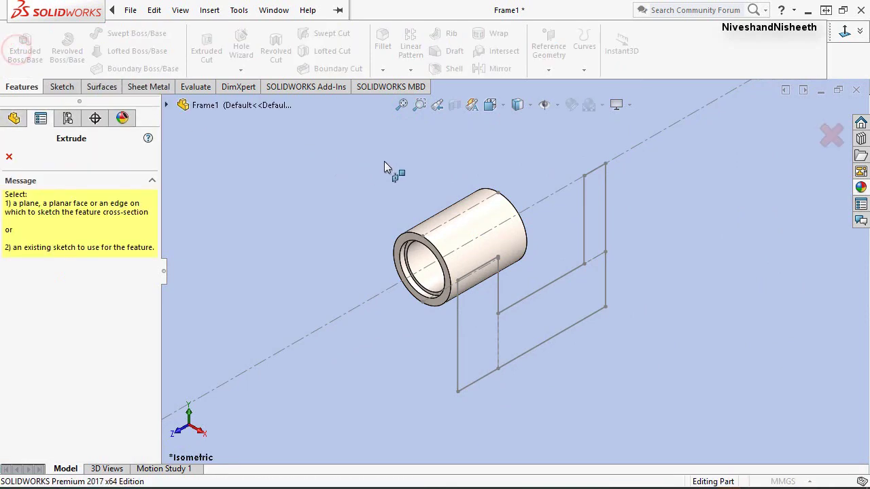
pyautogui.click(457, 354)
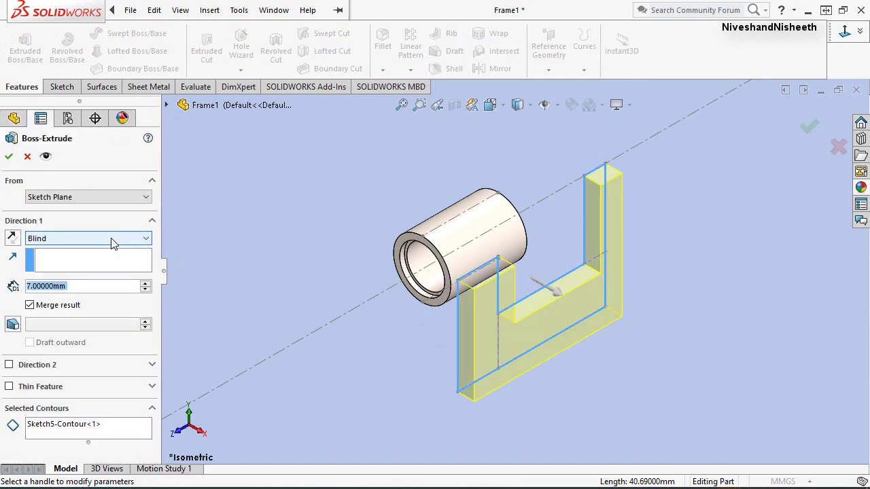
pyautogui.click(111, 239)
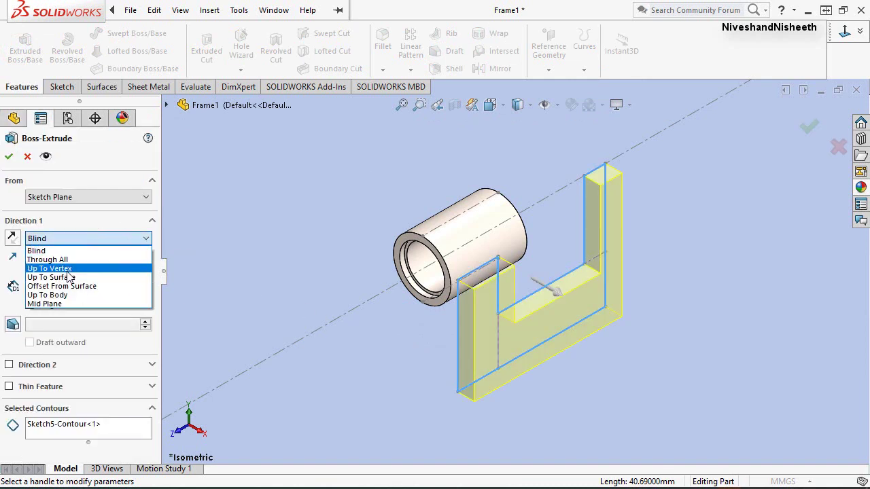
pyautogui.click(63, 303)
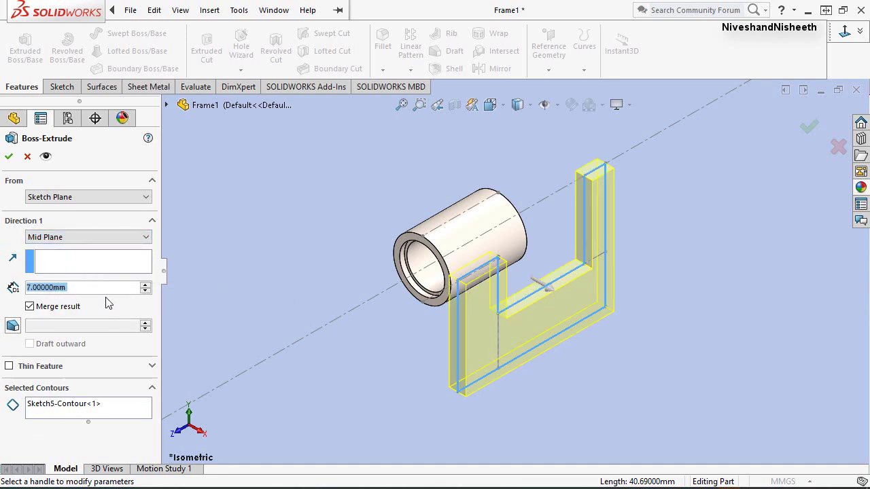
# Finish the upright's mid-plane extrusion at 8 mm depth.
pyautogui.write('8')
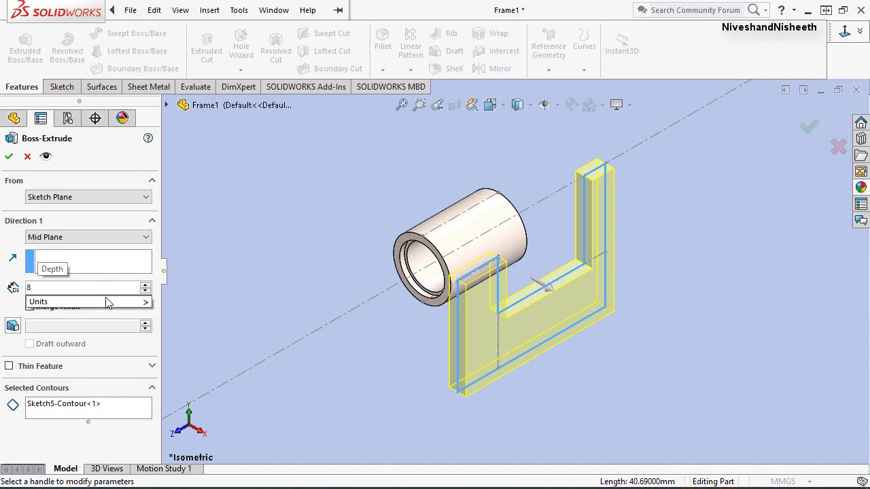
pyautogui.press('Return')
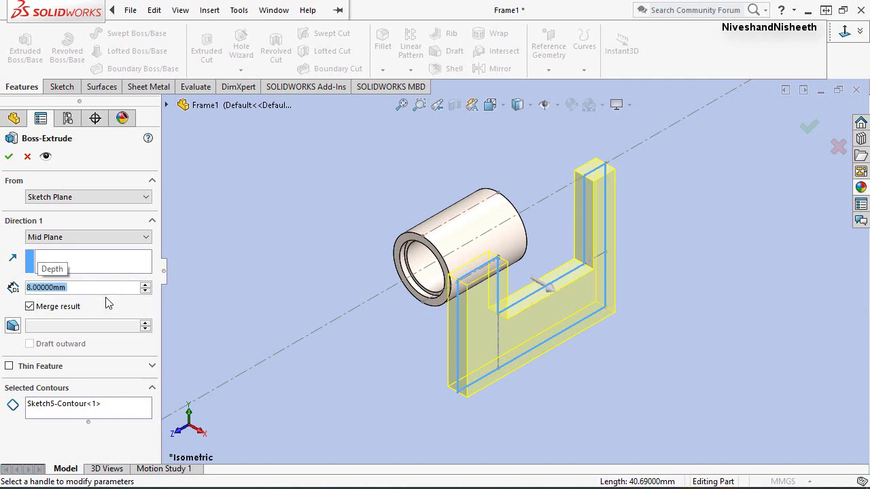
pyautogui.click(8, 157)
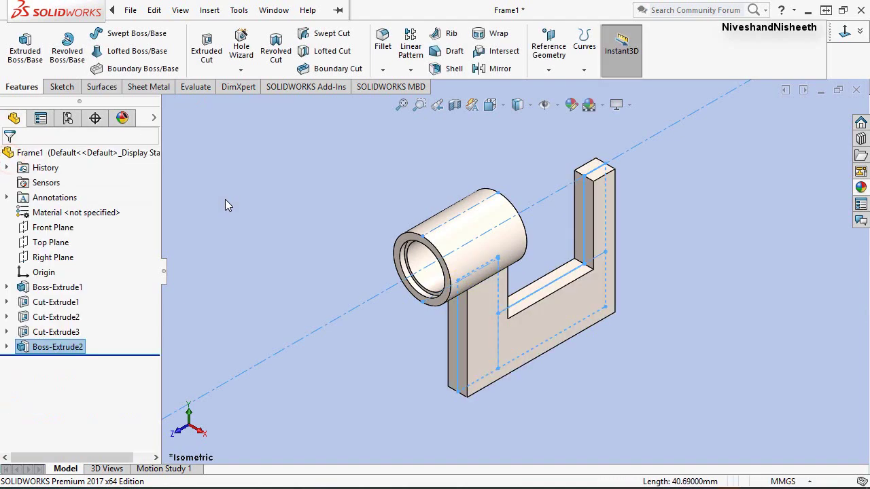
pyautogui.click(226, 201)
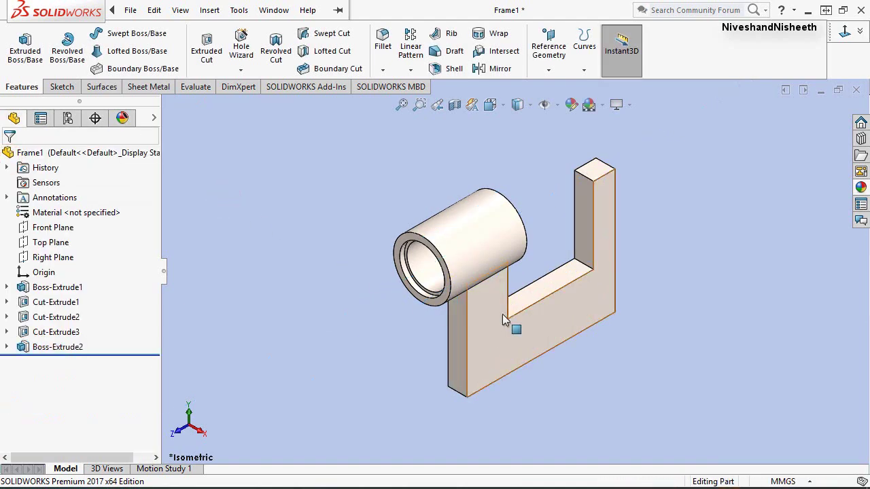
# Save the part Frame1.
pyautogui.moveTo(509, 320)
pyautogui.mouseDown(button='middle')
pyautogui.moveTo(431, 224)
pyautogui.moveTo(388, 194)
pyautogui.moveTo(269, 217)
pyautogui.moveTo(487, 263)
pyautogui.mouseUp(button='middle')
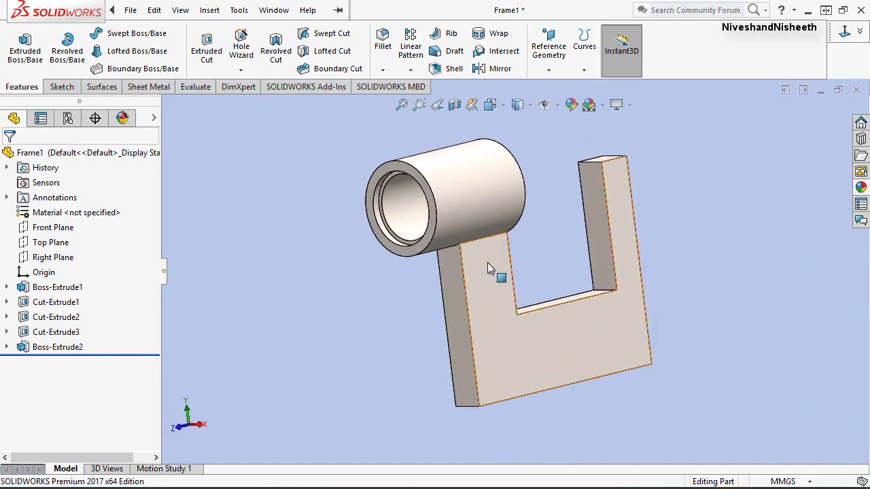
pyautogui.click(438, 104)
pyautogui.click(262, 146)
pyautogui.click(130, 9)
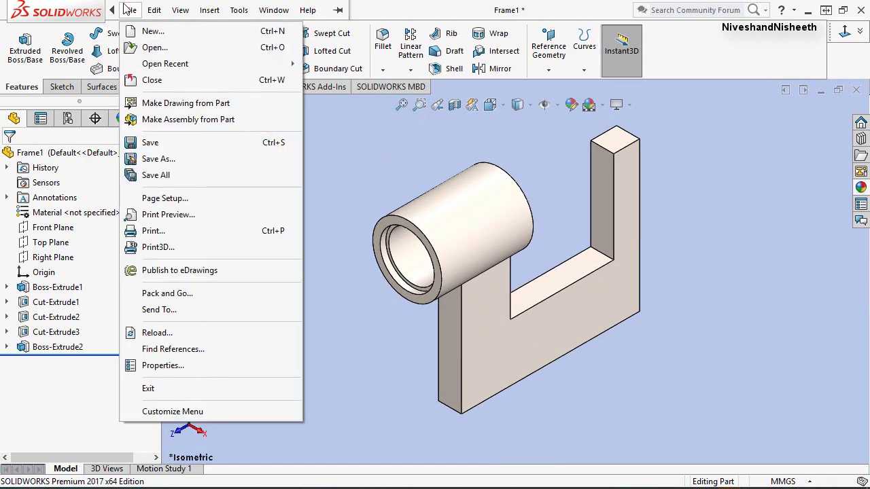
pyautogui.click(153, 142)
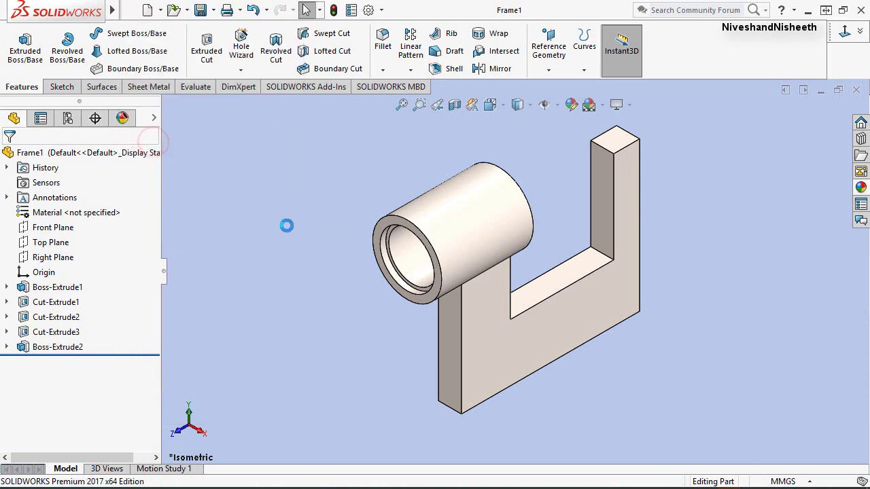
# Reorient the view to see the part's other side.
pyautogui.click(337, 184)
pyautogui.click(504, 103)
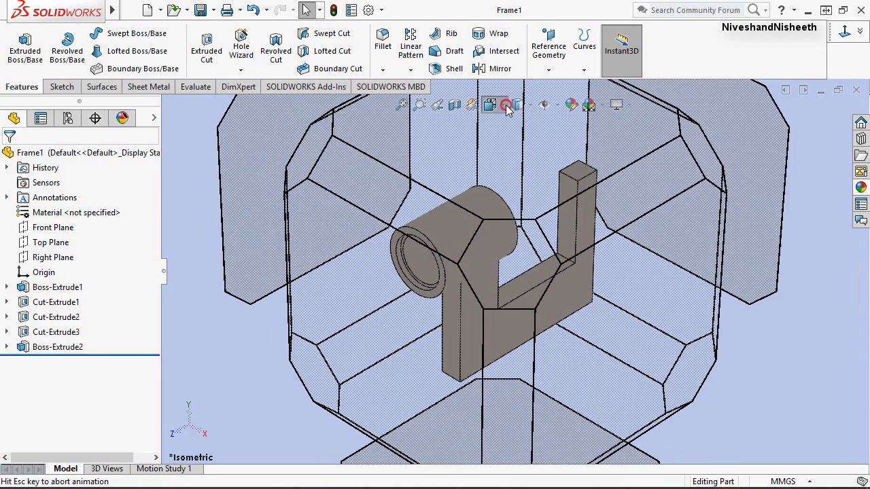
pyautogui.click(594, 220)
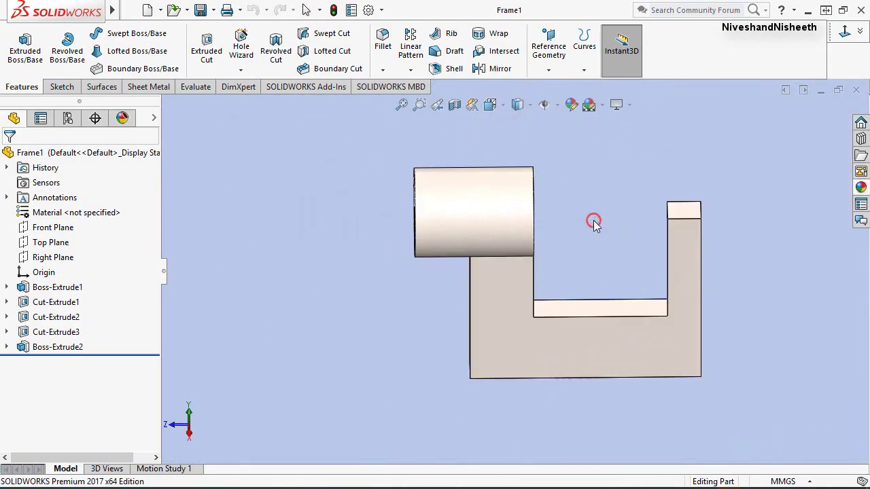
# On the upright's side face, sketch a circle centred on its top edge for a new boss.
pyautogui.click(25, 55)
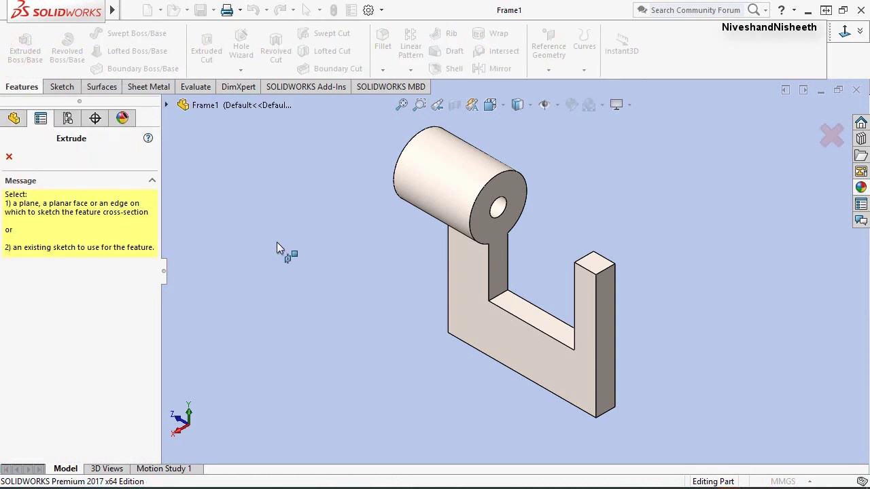
pyautogui.click(603, 292)
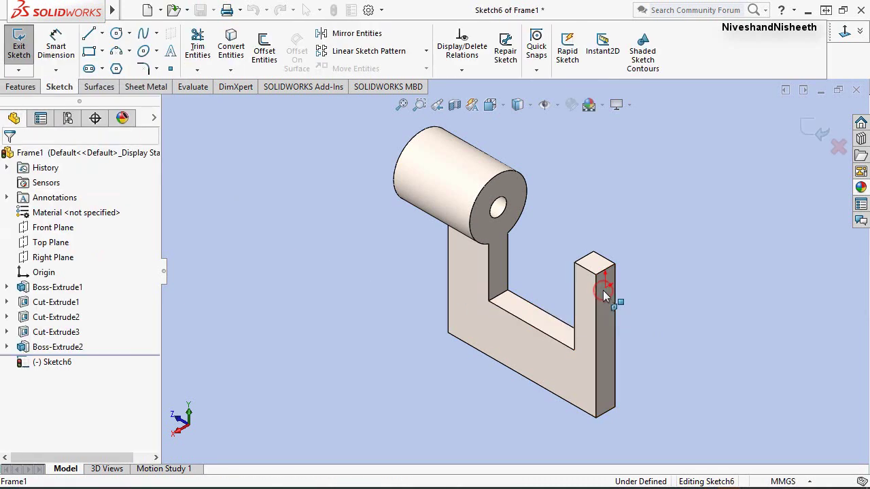
pyautogui.scroll(-1, 603, 290)
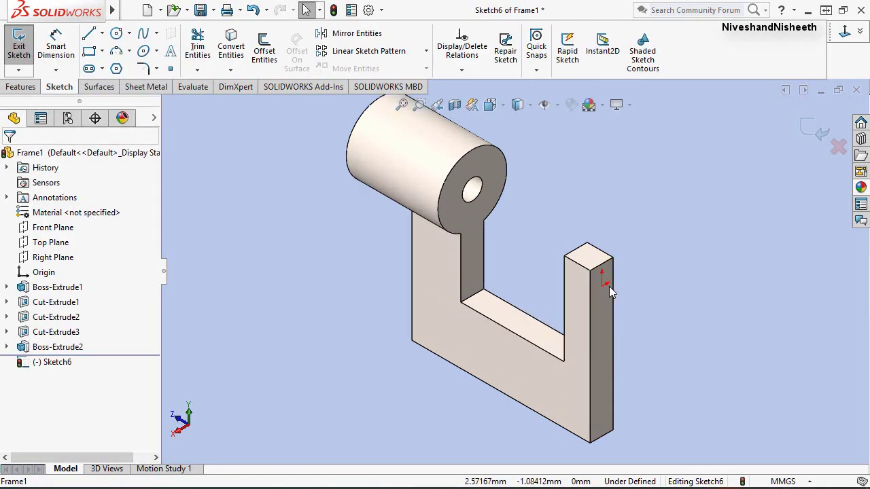
pyautogui.scroll(-2, 609, 286)
pyautogui.scroll(-2, 598, 269)
pyautogui.scroll(-2, 580, 243)
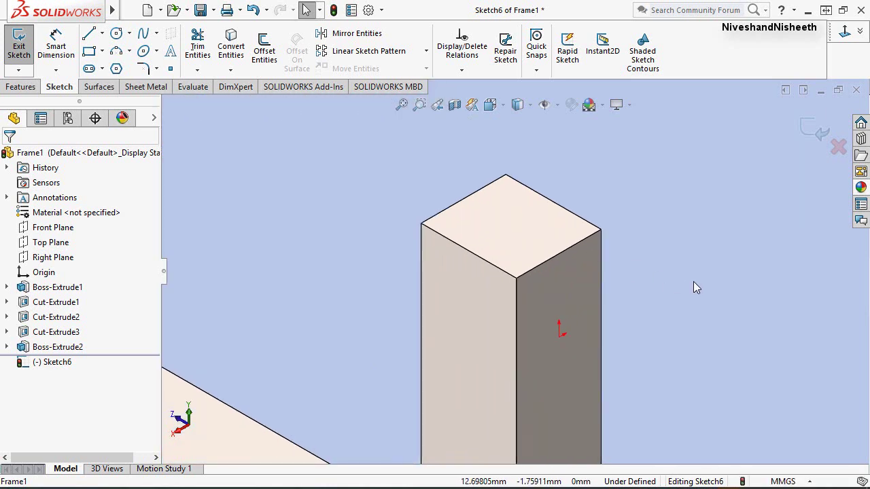
pyautogui.click(117, 36)
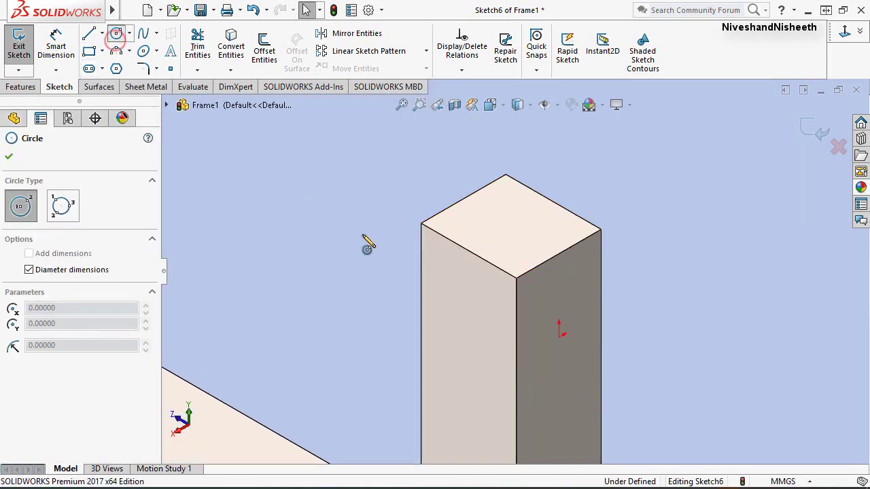
pyautogui.click(559, 254)
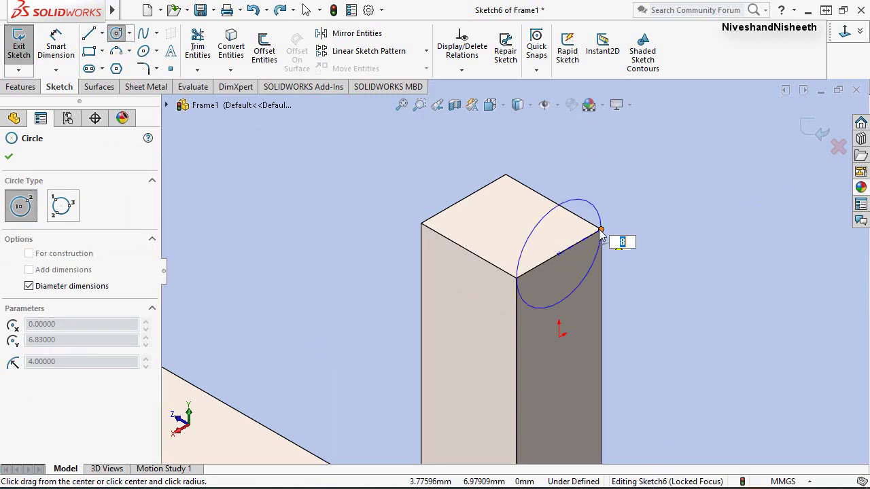
pyautogui.click(601, 232)
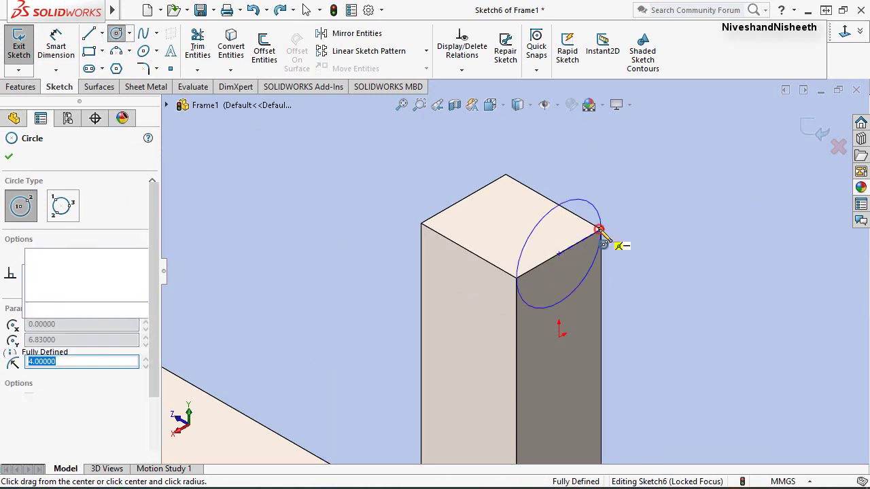
pyautogui.rightClick(621, 181)
pyautogui.click(651, 189)
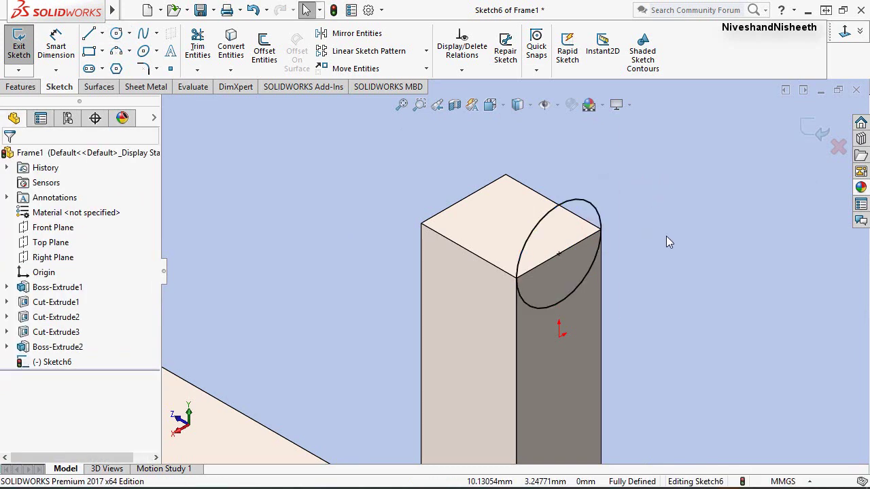
pyautogui.click(809, 130)
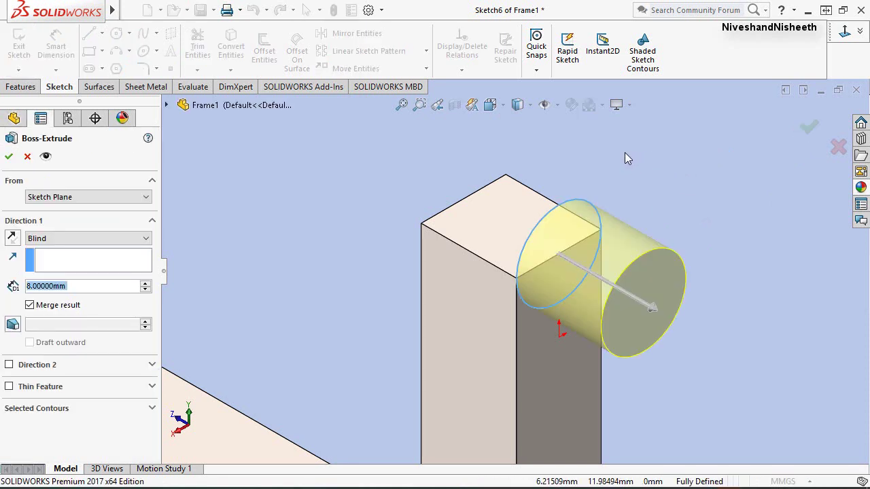
# Reverse the extrusion direction and extrude the round boss 12 mm deep.
pyautogui.click(12, 238)
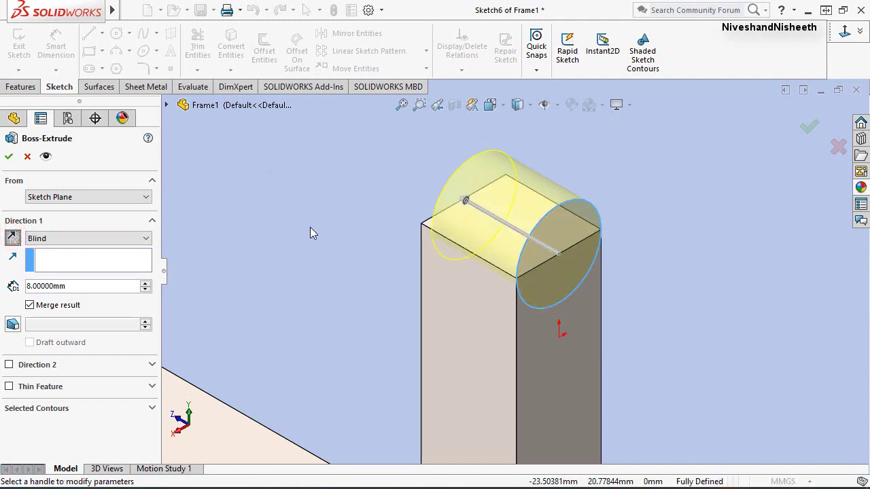
pyautogui.click(354, 169)
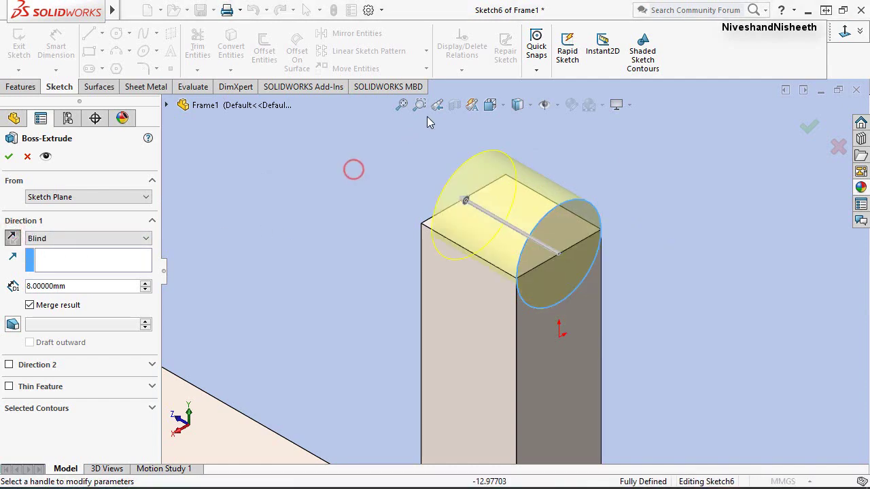
pyautogui.click(441, 109)
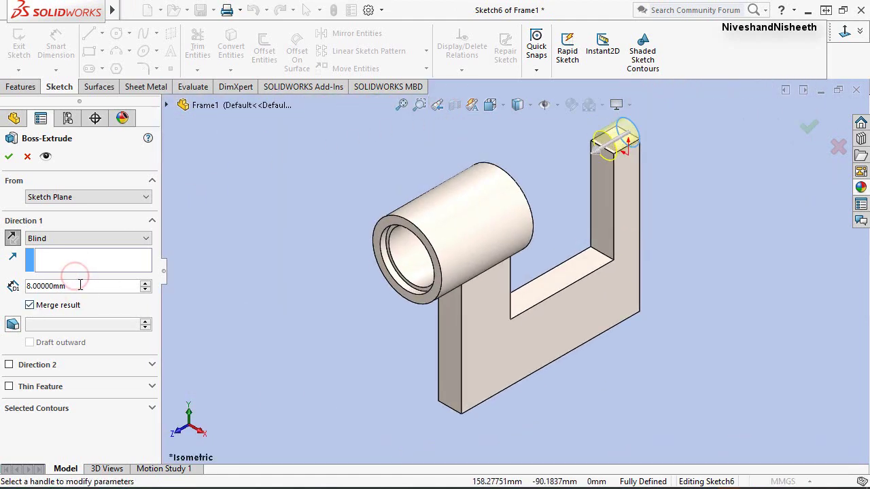
pyautogui.write('12')
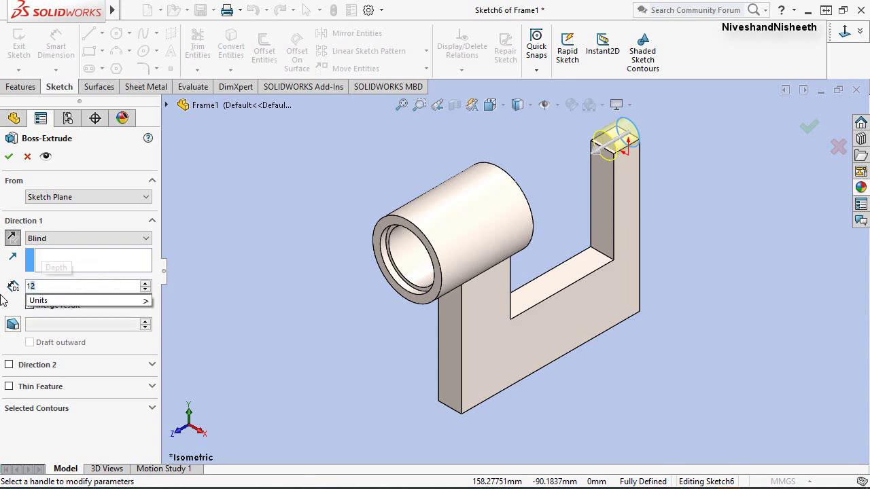
pyautogui.press('Return')
pyautogui.click(9, 157)
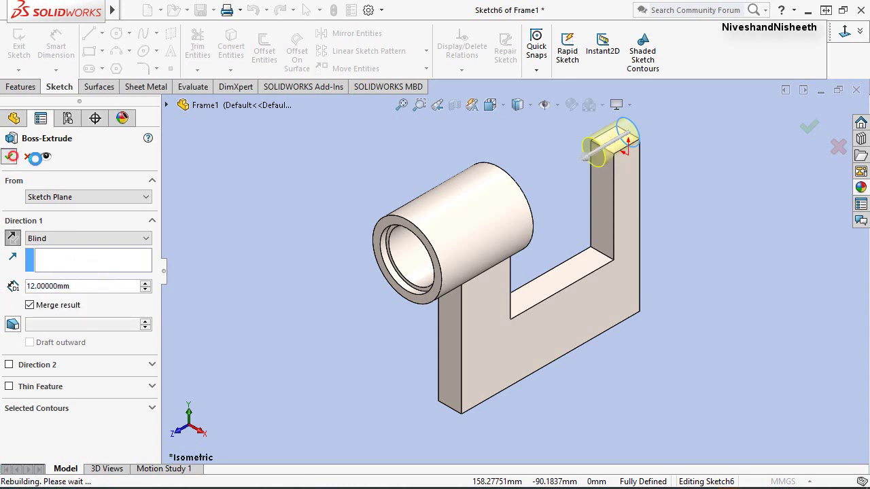
pyautogui.click(286, 191)
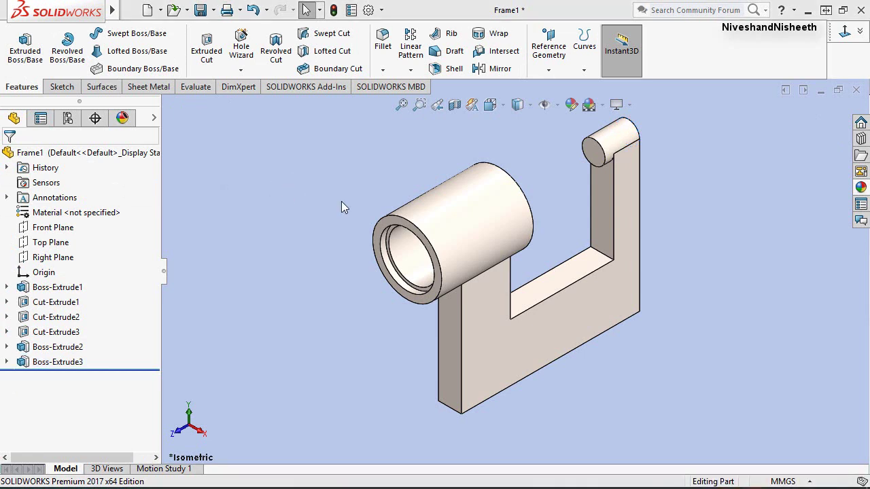
# Sketch a Ø4 hole circle centred on the boss's round end face.
pyautogui.click(211, 51)
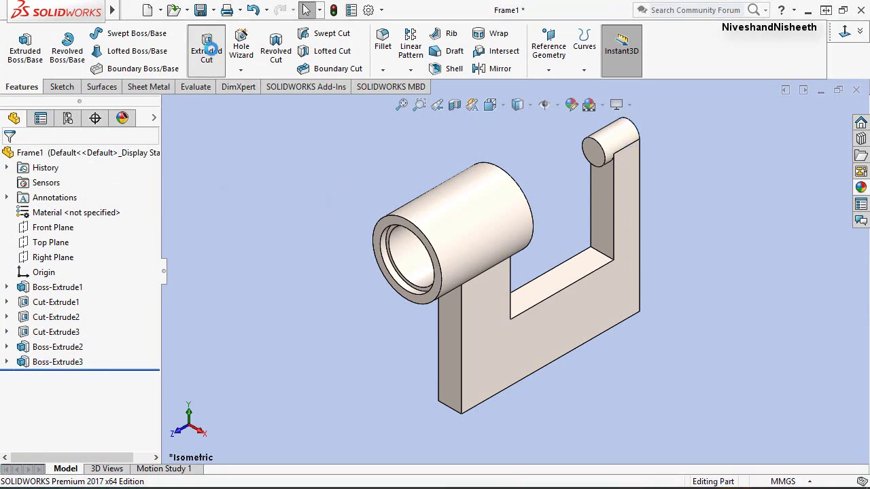
pyautogui.scroll(-3, 600, 126)
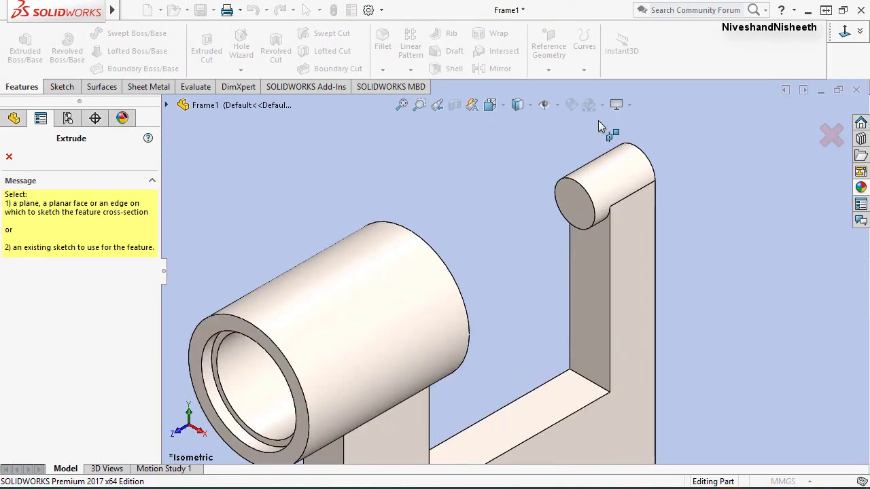
pyautogui.scroll(-2, 598, 121)
pyautogui.click(573, 228)
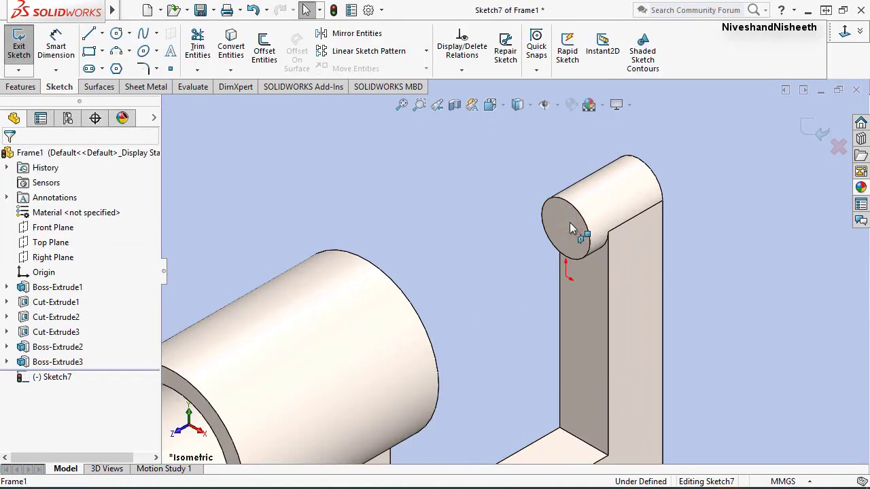
pyautogui.click(121, 35)
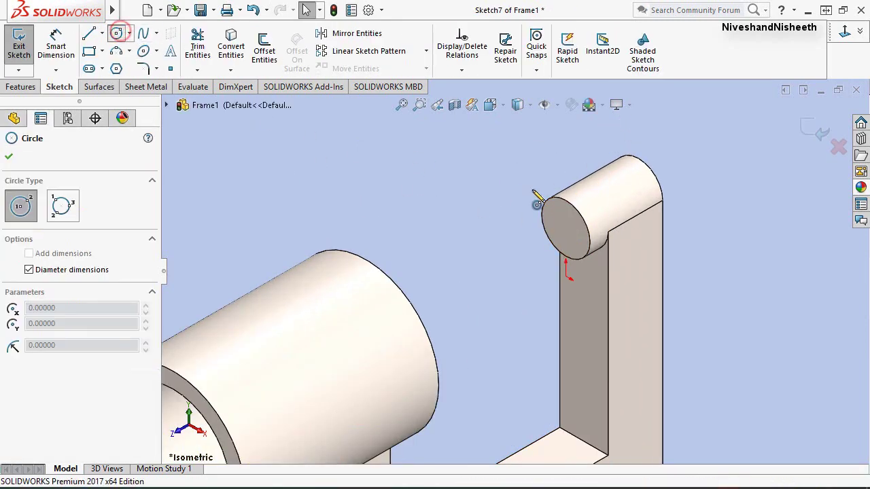
pyautogui.click(567, 230)
pyautogui.write('4')
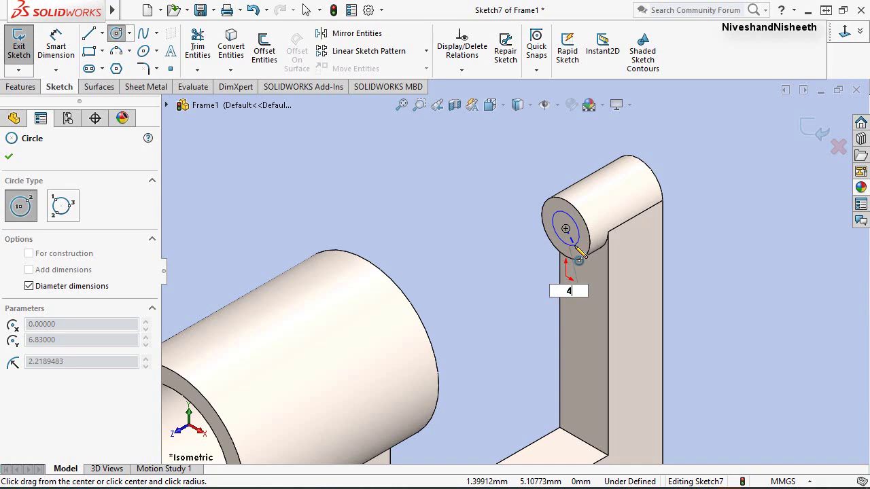
pyautogui.press('Return')
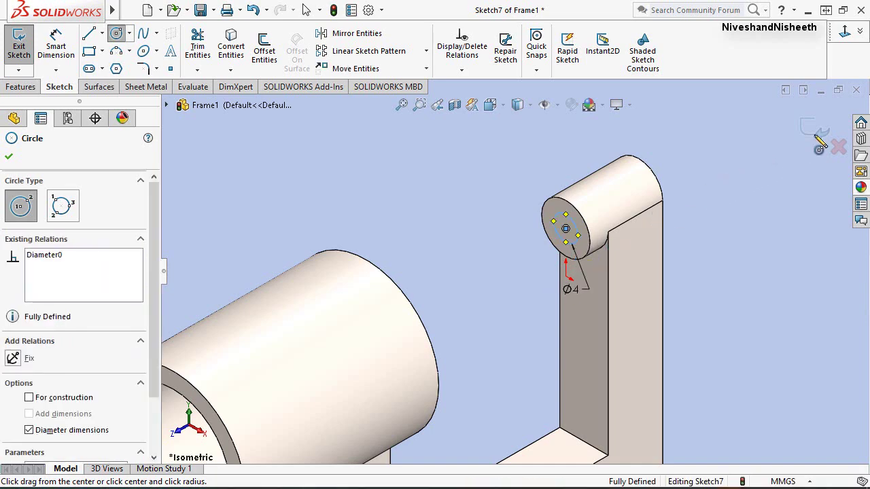
pyautogui.click(815, 129)
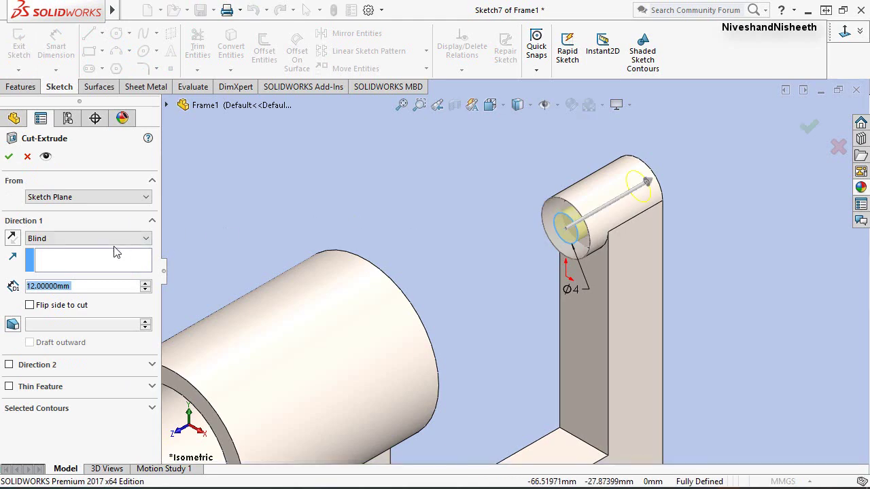
# Cut the hole Through All and return to the isometric view.
pyautogui.click(91, 238)
pyautogui.click(73, 257)
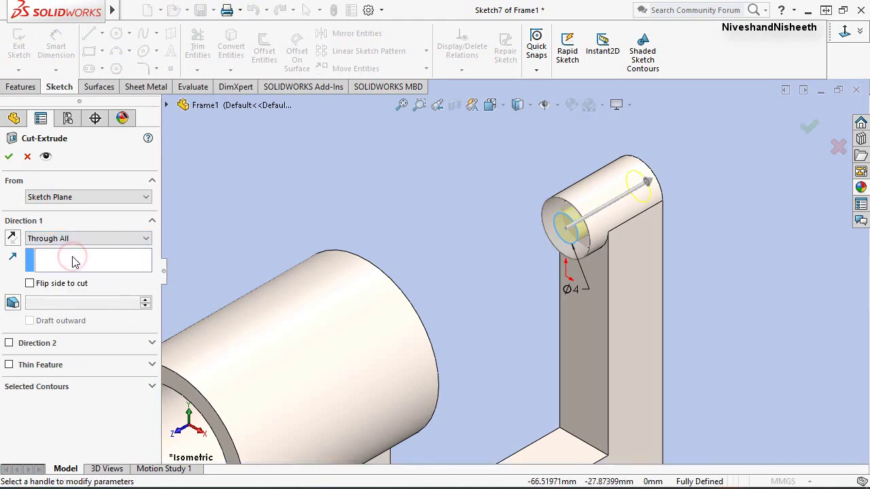
pyautogui.click(9, 156)
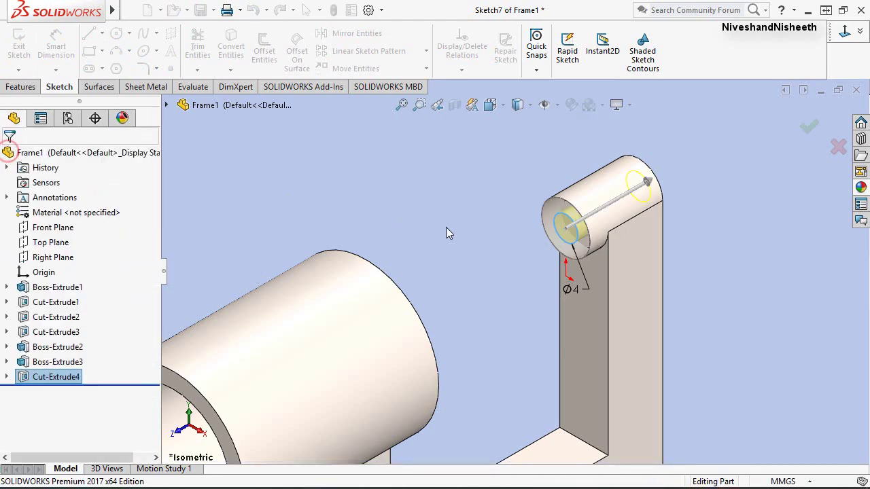
pyautogui.click(450, 229)
pyautogui.scroll(3, 564, 229)
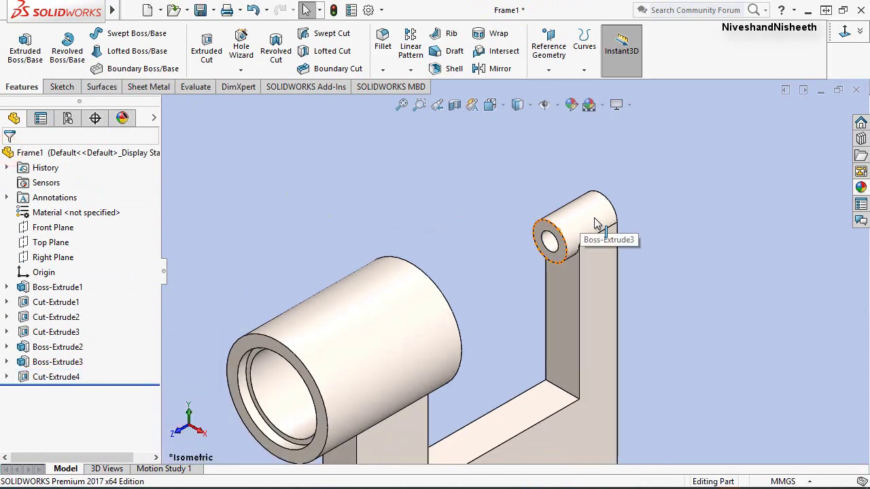
pyautogui.click(596, 224)
pyautogui.moveTo(581, 228)
pyautogui.mouseDown(button='middle')
pyautogui.moveTo(517, 257)
pyautogui.moveTo(579, 252)
pyautogui.moveTo(535, 193)
pyautogui.mouseUp(button='middle')
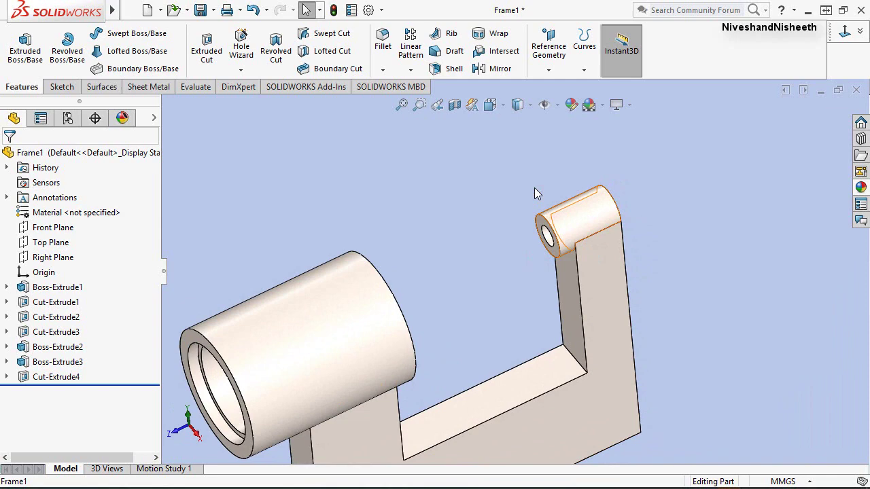
pyautogui.click(437, 108)
pyautogui.click(402, 105)
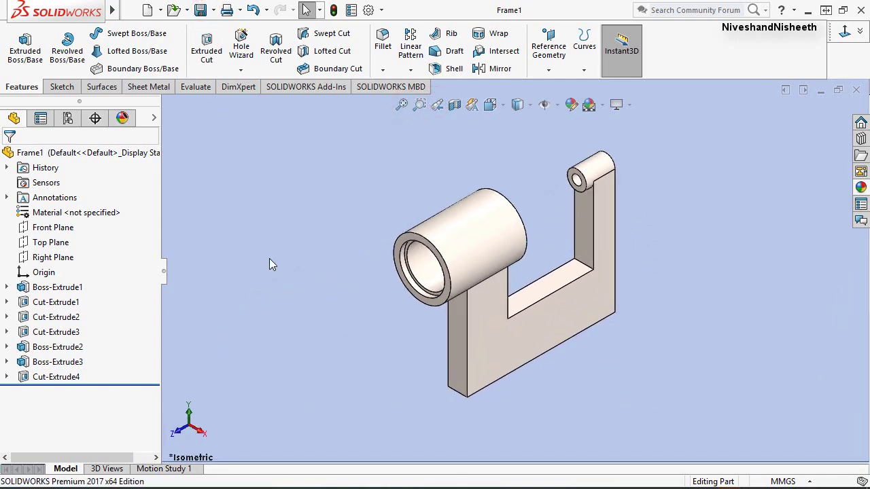
# Apply a 5 mm fillet to the two inner corner edges of the U opening.
pyautogui.click(386, 38)
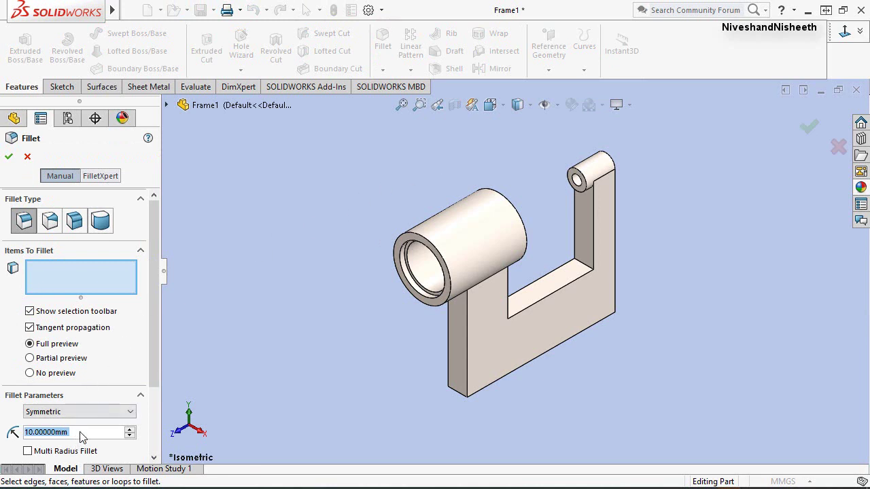
pyautogui.write('5')
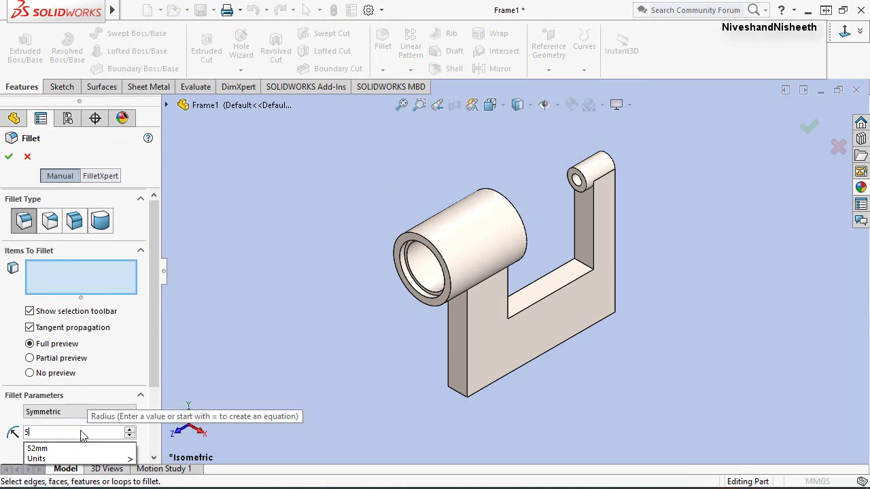
pyautogui.press('Return')
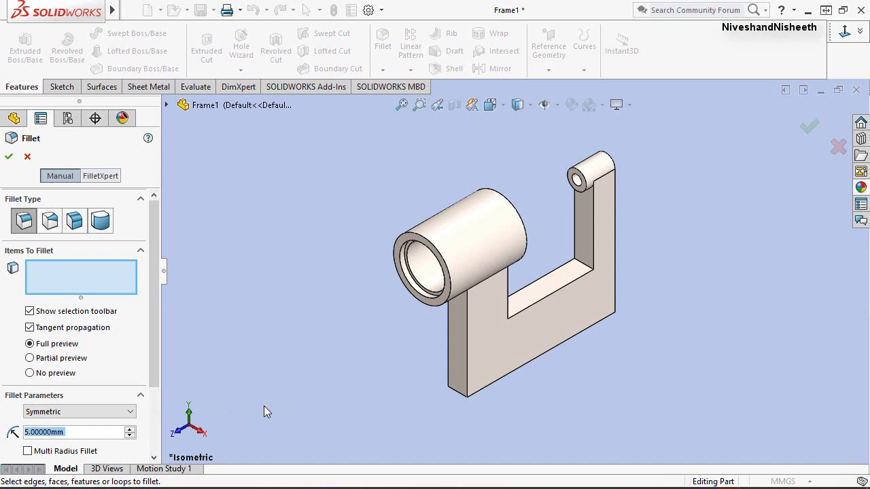
pyautogui.click(582, 262)
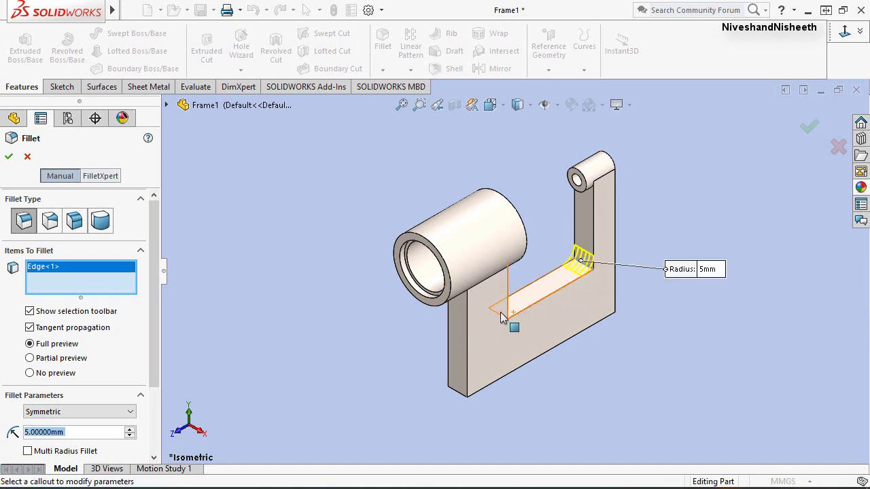
pyautogui.click(500, 317)
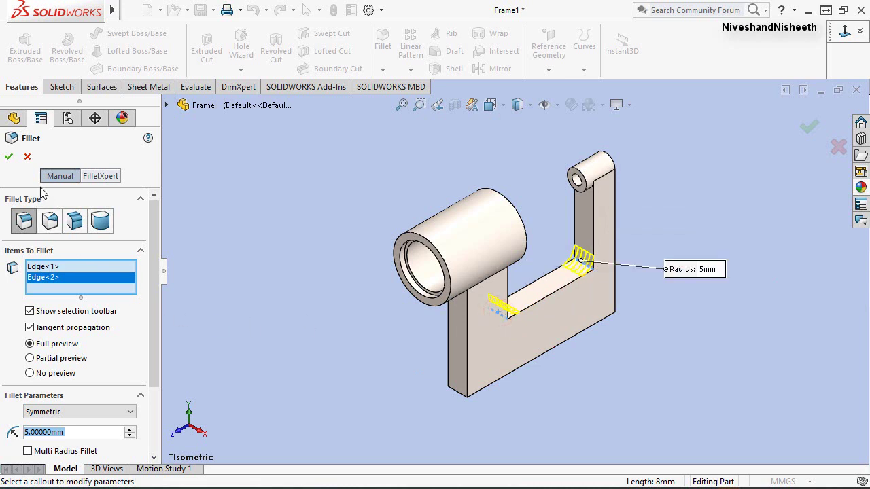
pyautogui.click(10, 157)
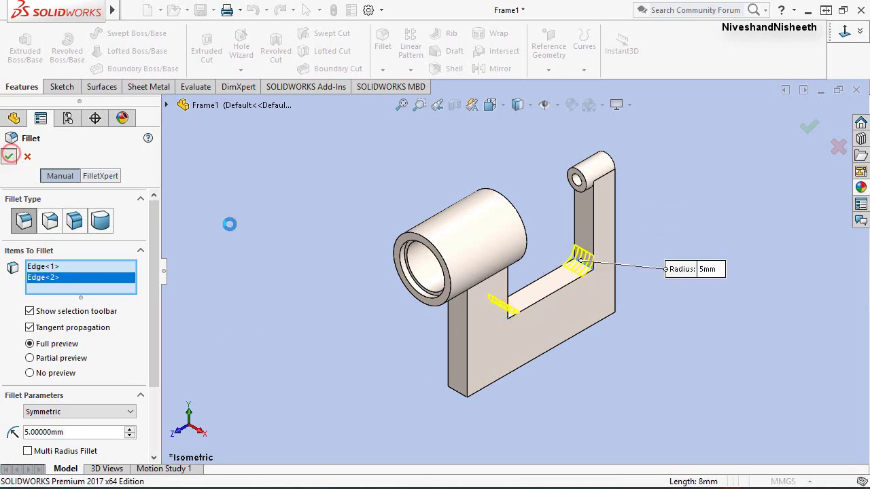
pyautogui.click(230, 225)
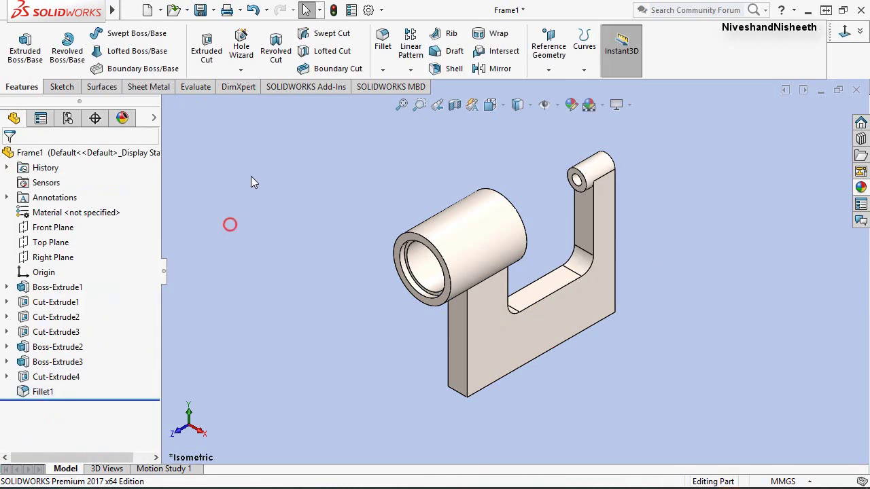
# Fillet the bottom-left and bottom-right outer corner edges with a 10 mm radius.
pyautogui.click(381, 42)
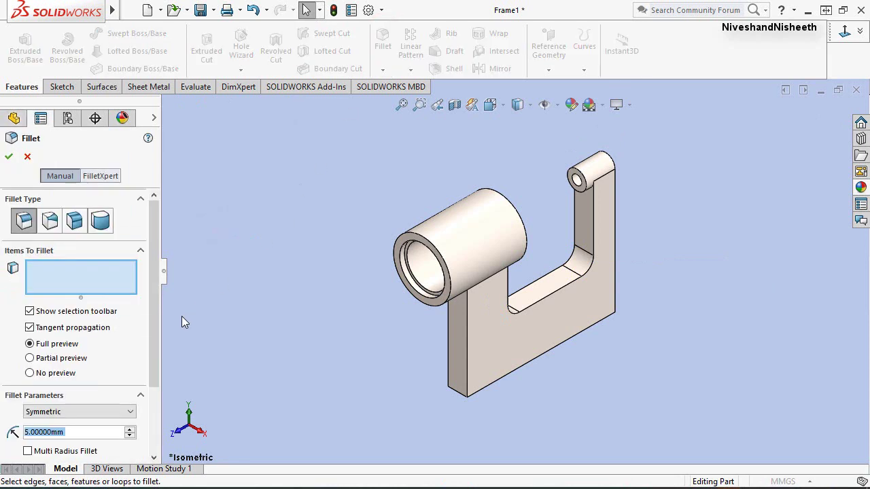
pyautogui.write('10')
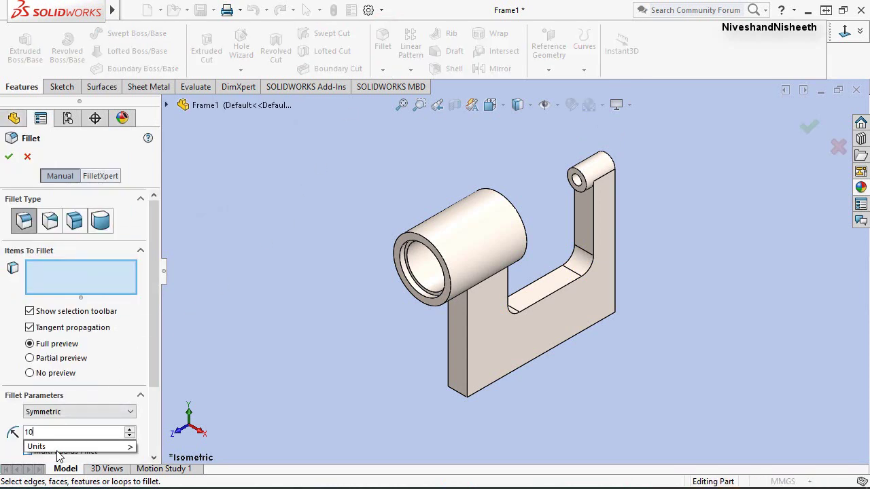
pyautogui.press('Return')
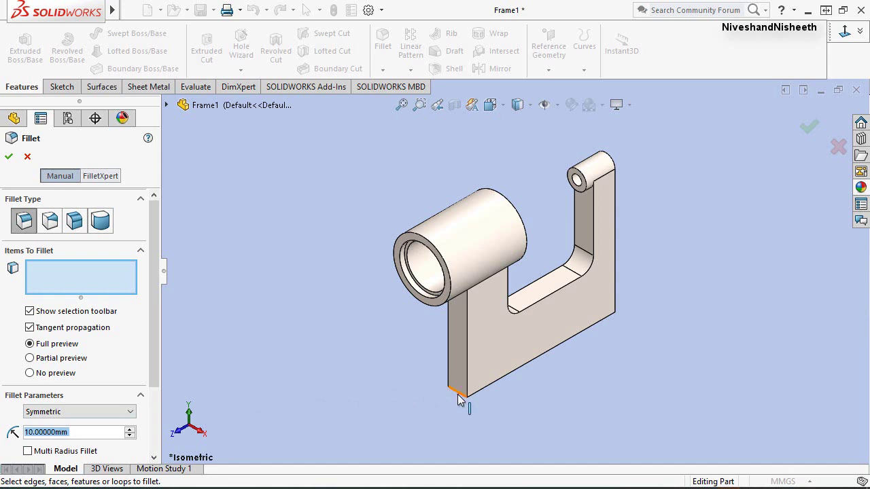
pyautogui.click(458, 397)
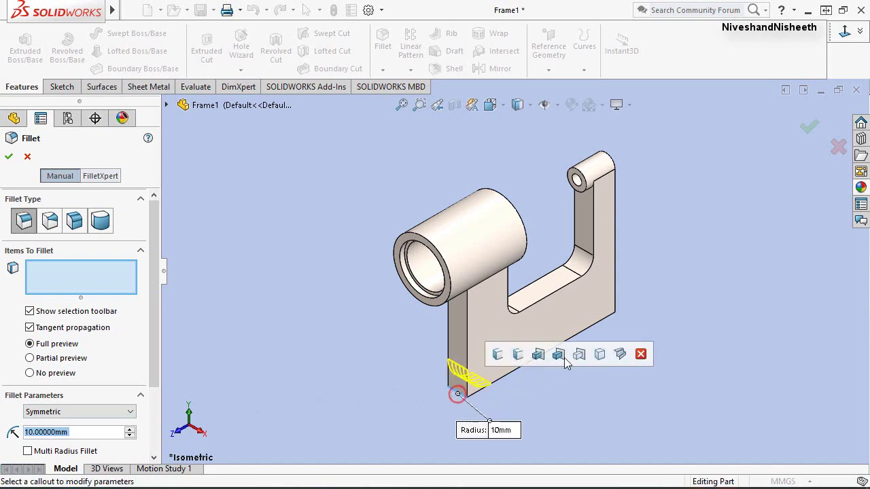
pyautogui.click(607, 308)
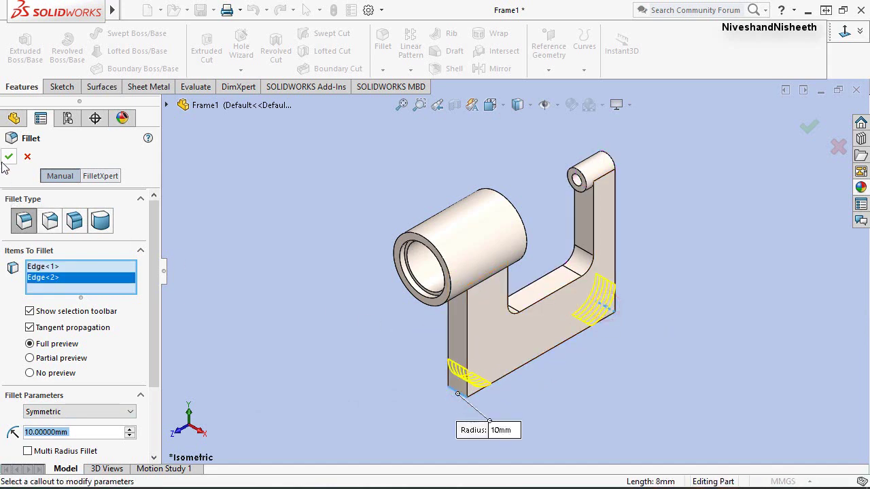
pyautogui.rightClick(349, 309)
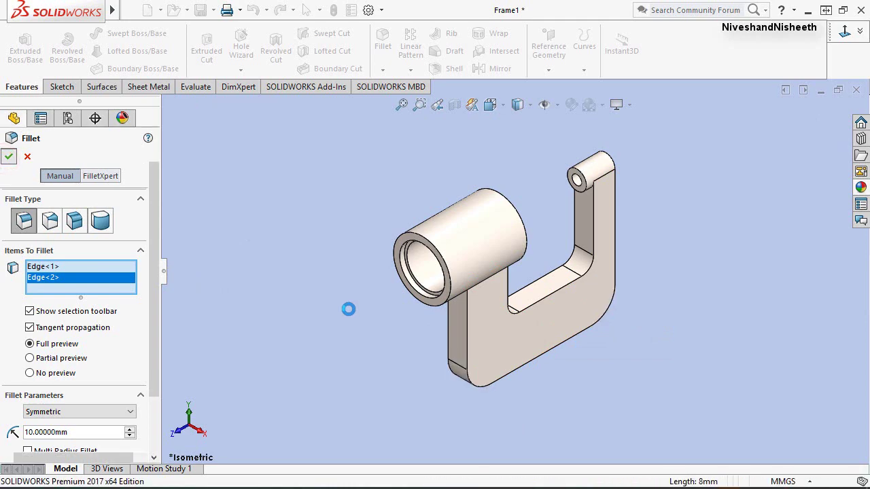
pyautogui.moveTo(498, 357)
pyautogui.mouseDown(button='middle')
pyautogui.moveTo(397, 251)
pyautogui.moveTo(505, 351)
pyautogui.mouseUp(button='middle')
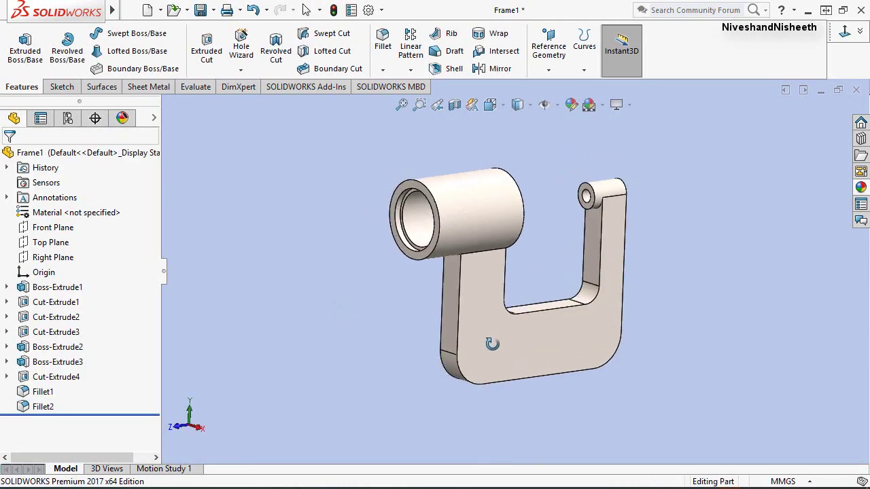
pyautogui.click(437, 106)
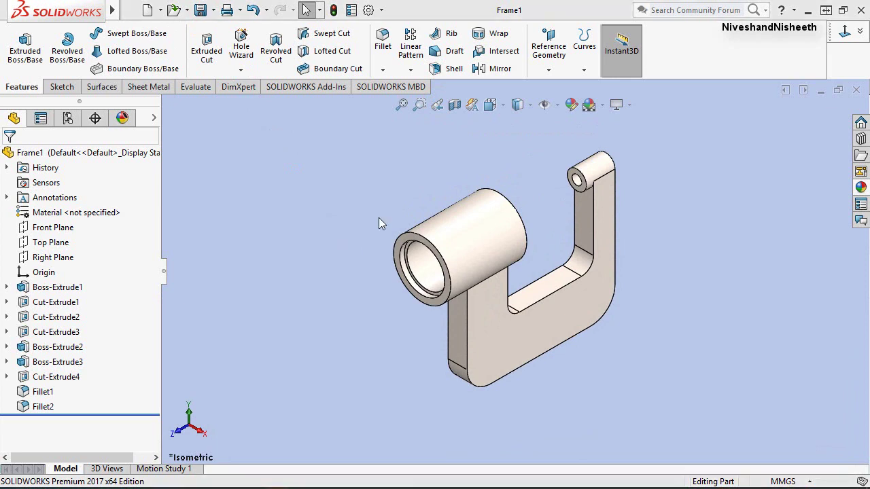
# Fillet the 42 mm bottom edge, inner U edge and other outline edges at 1.5 mm.
pyautogui.click(530, 363)
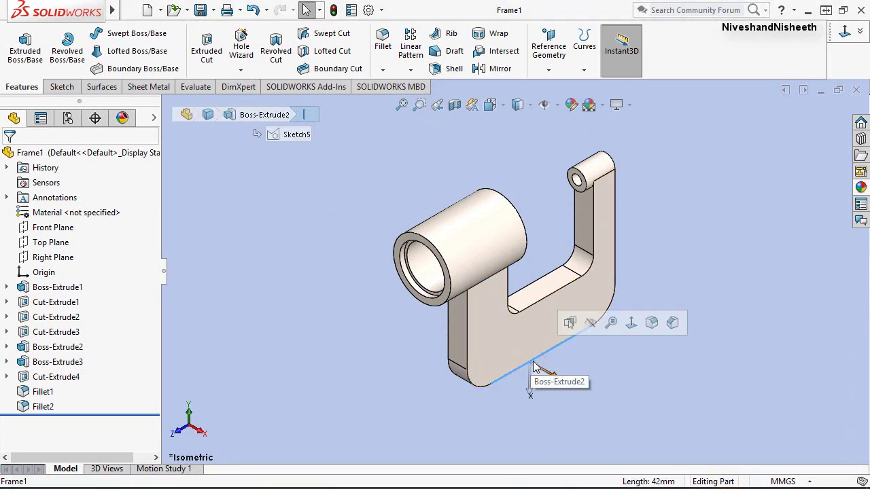
pyautogui.click(658, 325)
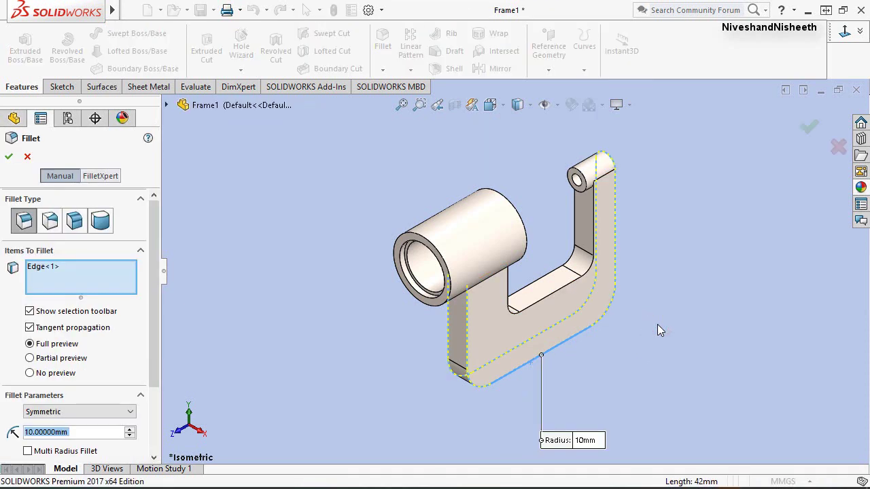
pyautogui.write('1')
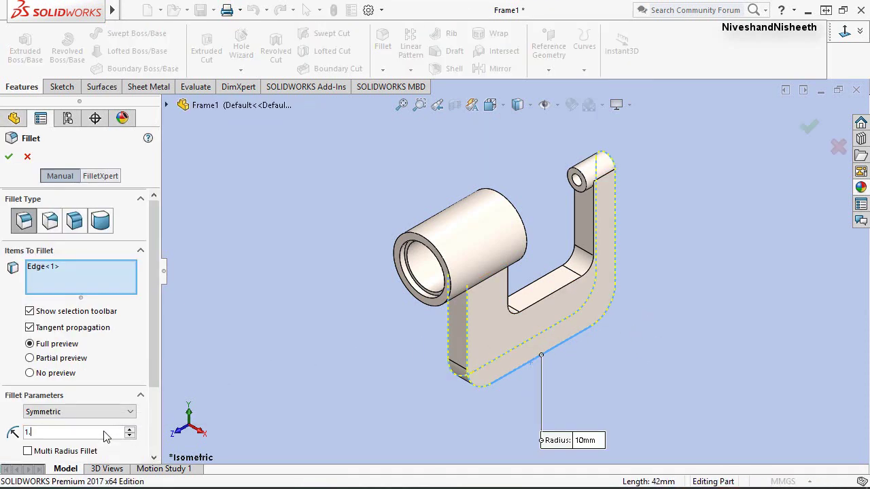
pyautogui.write('.5')
pyautogui.press('Return')
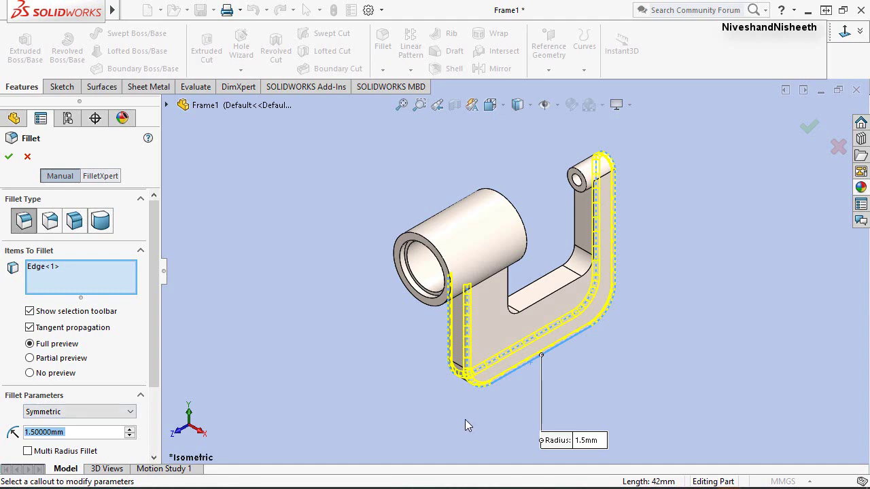
pyautogui.moveTo(465, 420); pyautogui.dragTo(427, 302, button='middle')
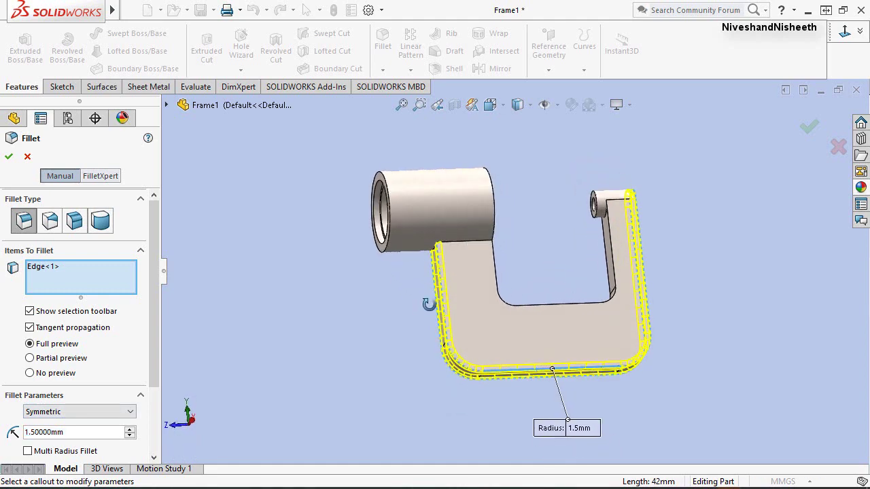
pyautogui.click(473, 242)
pyautogui.click(506, 277)
pyautogui.click(497, 269)
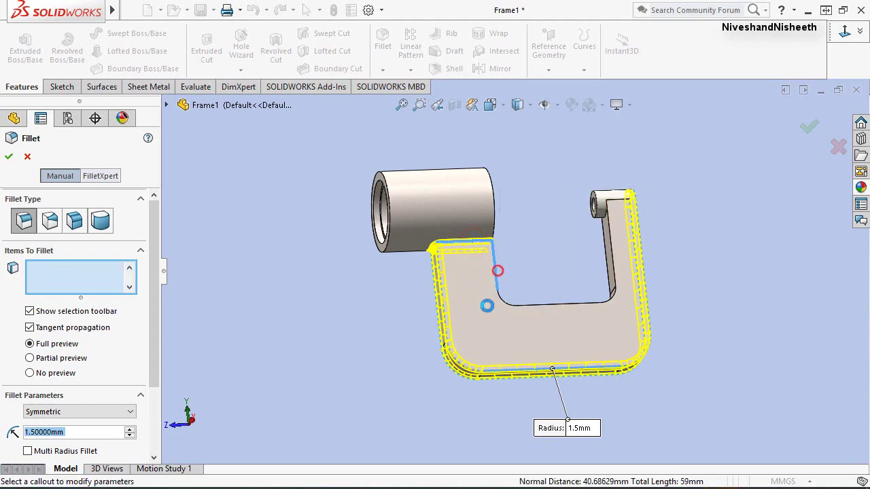
pyautogui.moveTo(532, 269)
pyautogui.mouseDown(button='middle')
pyautogui.moveTo(618, 306)
pyautogui.moveTo(734, 295)
pyautogui.mouseUp(button='middle')
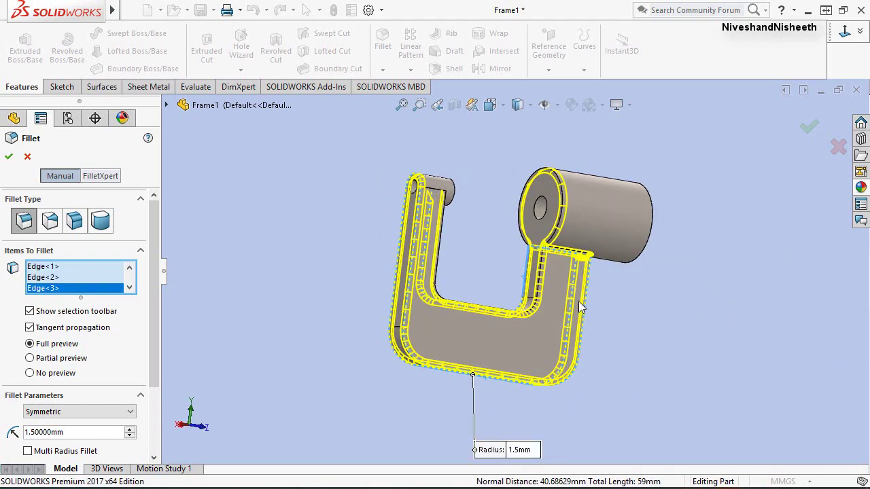
pyautogui.click(9, 159)
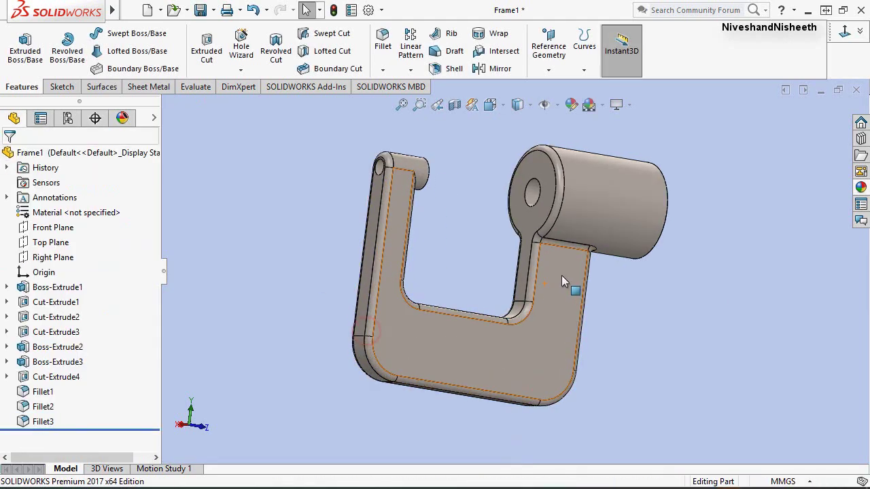
pyautogui.moveTo(532, 275)
pyautogui.mouseDown(button='middle')
pyautogui.moveTo(489, 218)
pyautogui.moveTo(452, 204)
pyautogui.moveTo(371, 115)
pyautogui.moveTo(321, 126)
pyautogui.moveTo(286, 149)
pyautogui.moveTo(463, 257)
pyautogui.mouseUp(button='middle')
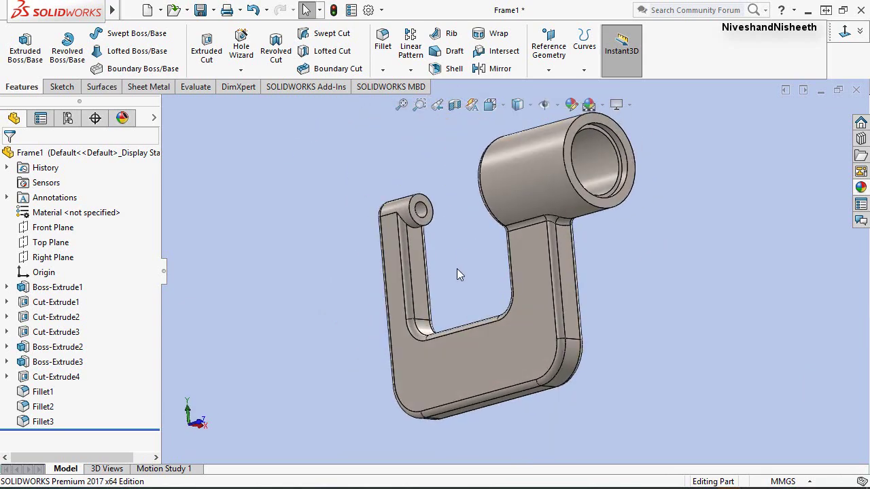
# Step back through earlier views and orbit to expose the upper hole boss.
pyautogui.click(437, 105)
pyautogui.click(437, 106)
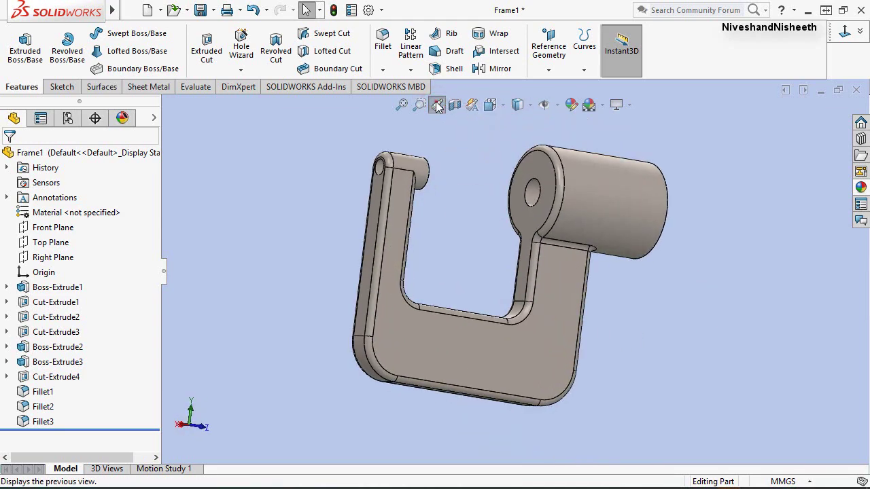
pyautogui.click(437, 106)
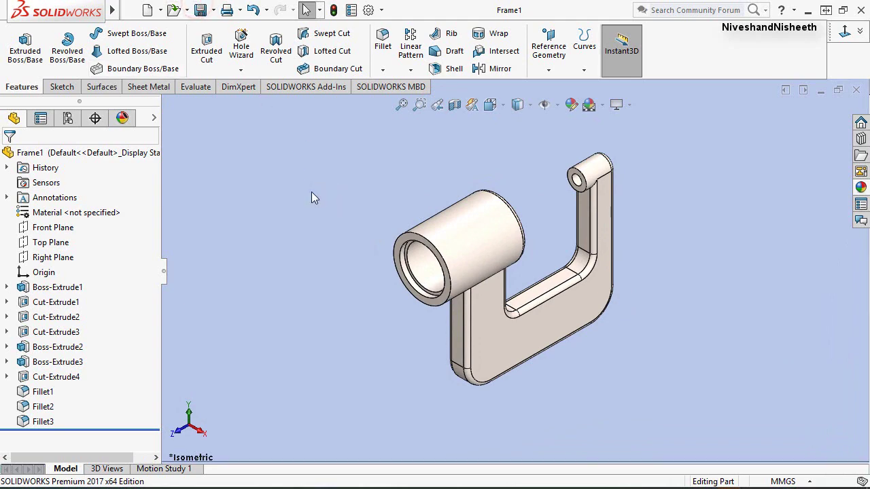
pyautogui.scroll(-3, 576, 231)
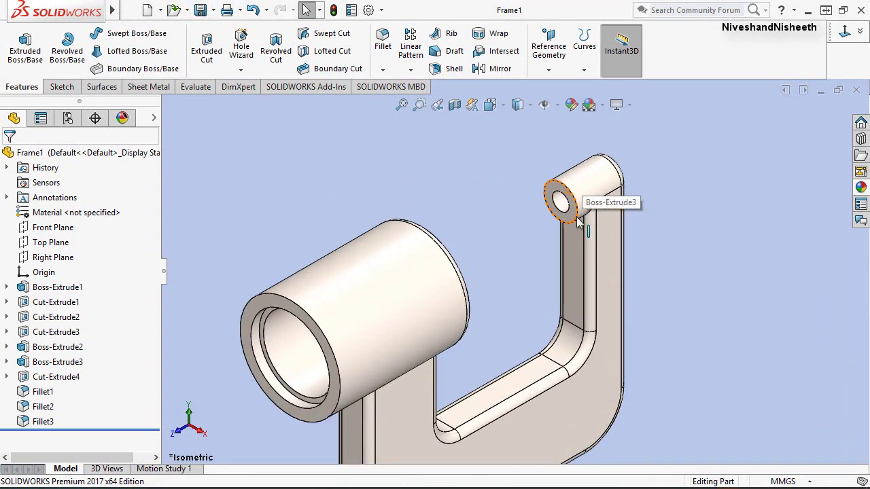
pyautogui.moveTo(577, 223); pyautogui.dragTo(572, 252, button='middle')
pyautogui.scroll(-3, 572, 252)
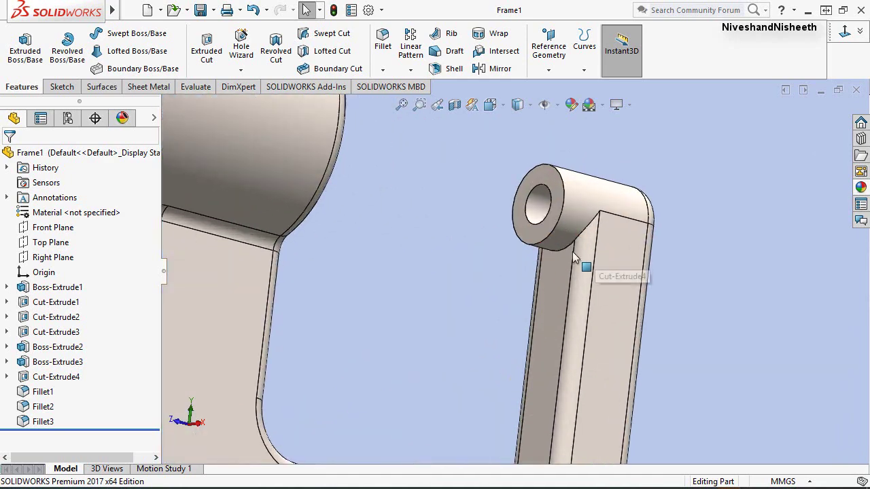
pyautogui.scroll(-2, 570, 252)
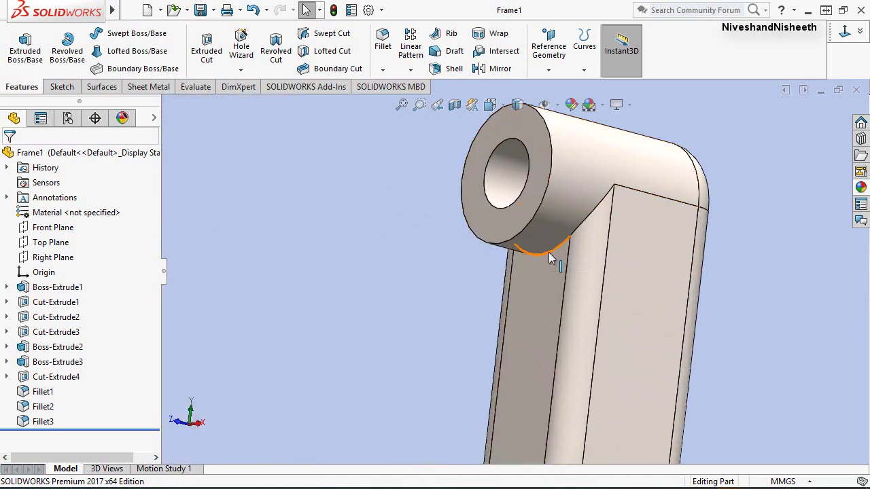
# Fillet the boss-to-arm edge at 1 mm, then fit the whole part in view.
pyautogui.click(548, 252)
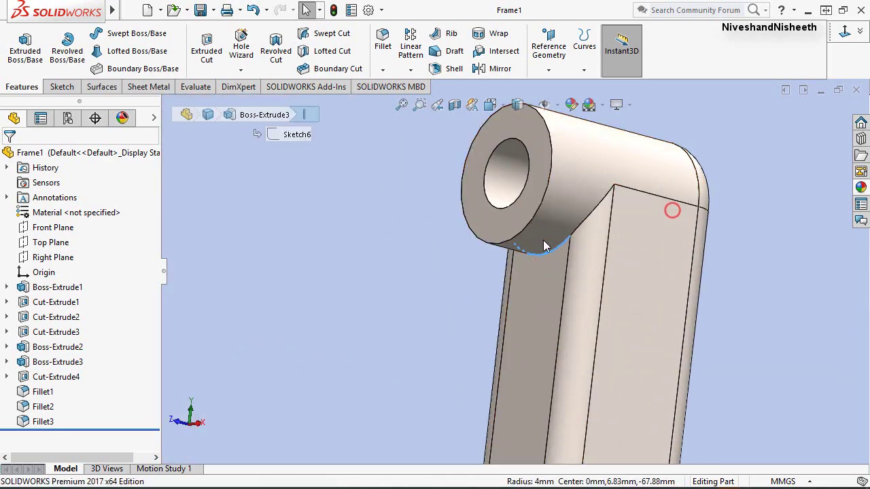
pyautogui.press('f')
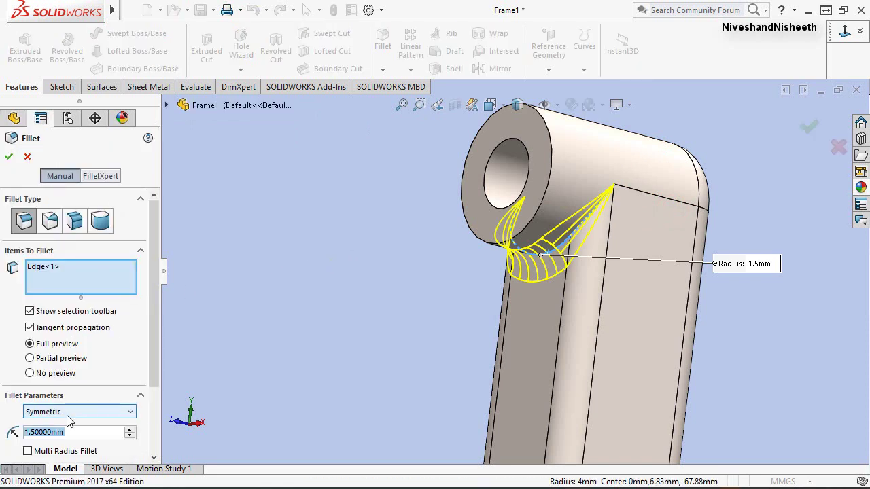
pyautogui.write('1')
pyautogui.press('Return')
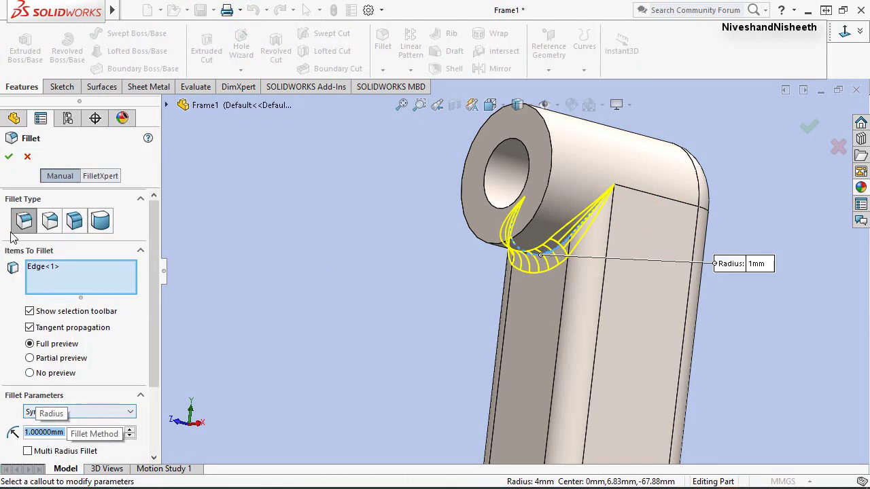
pyautogui.click(9, 158)
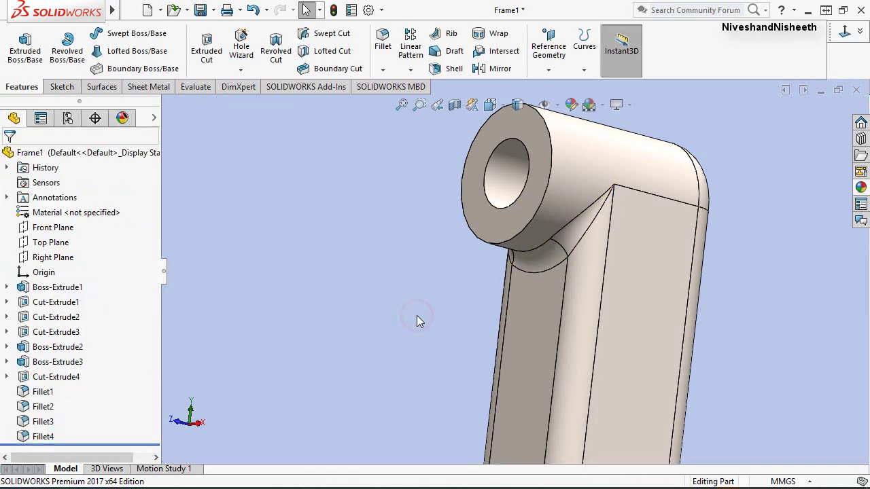
pyautogui.click(420, 104)
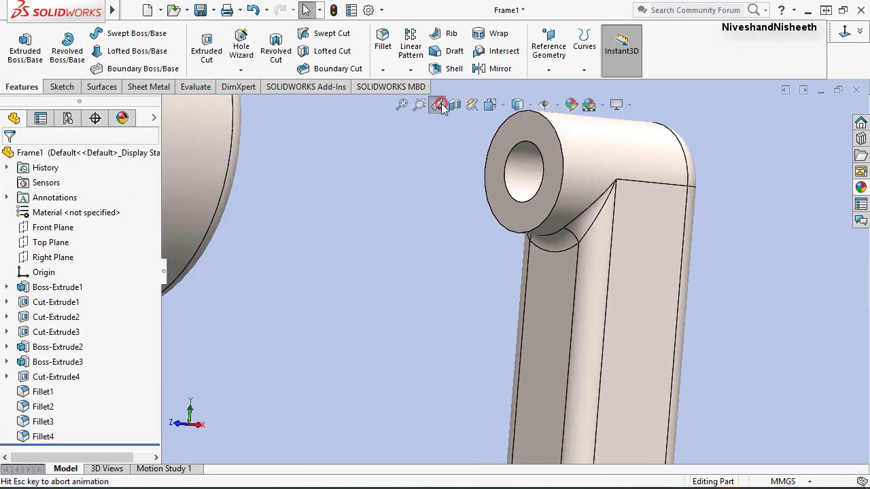
pyautogui.click(402, 104)
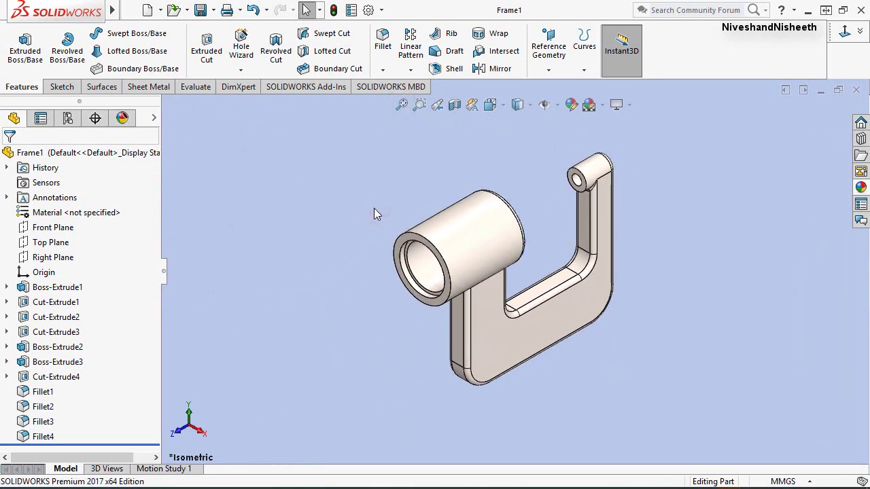
# Switch to the Left view of the part and start an extruded cut.
pyautogui.moveTo(408, 193)
pyautogui.mouseDown(button='middle')
pyautogui.moveTo(463, 189)
pyautogui.moveTo(477, 271)
pyautogui.mouseUp(button='middle')
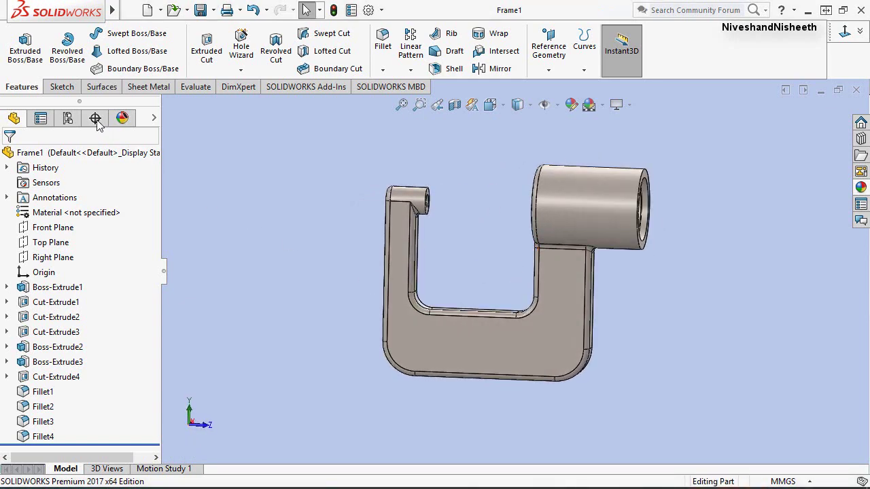
pyautogui.click(492, 105)
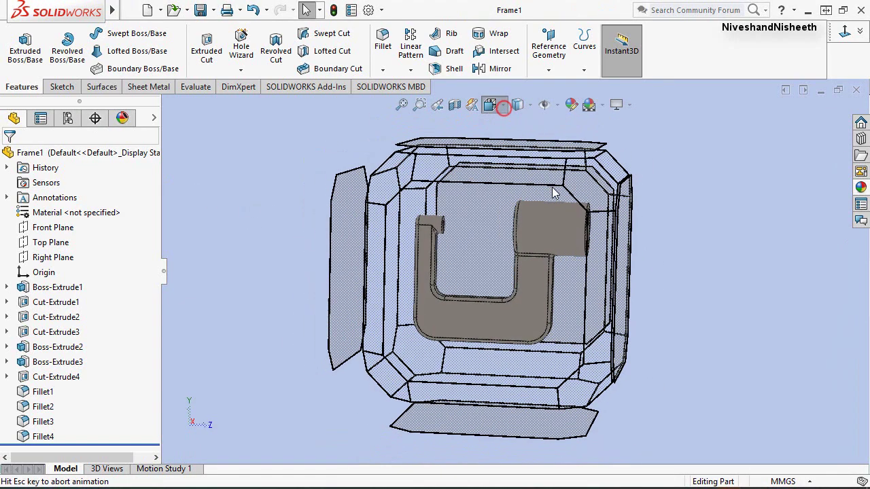
pyautogui.click(532, 251)
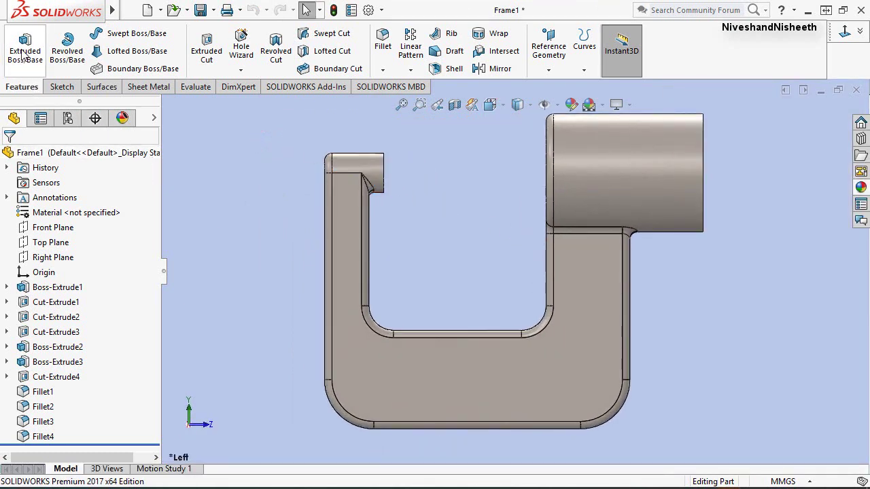
pyautogui.click(206, 57)
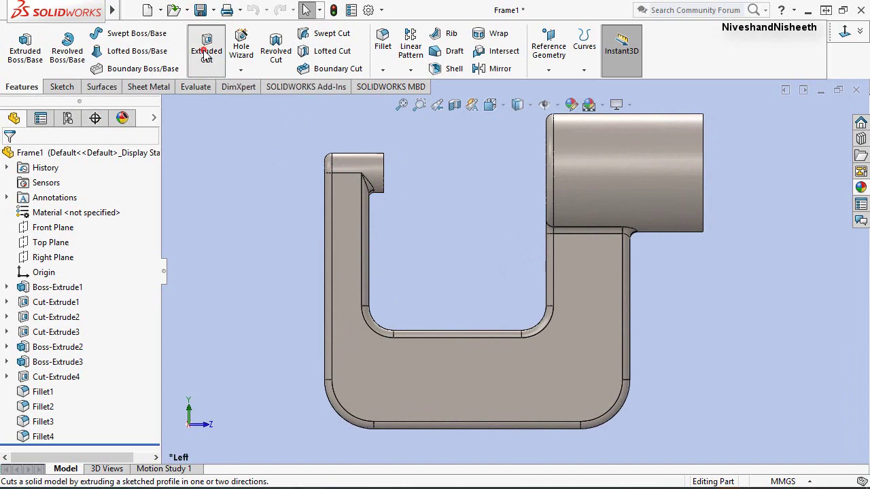
# On the left face, draw two 3.99 mm circles side by side along the bottom bar.
pyautogui.click(448, 377)
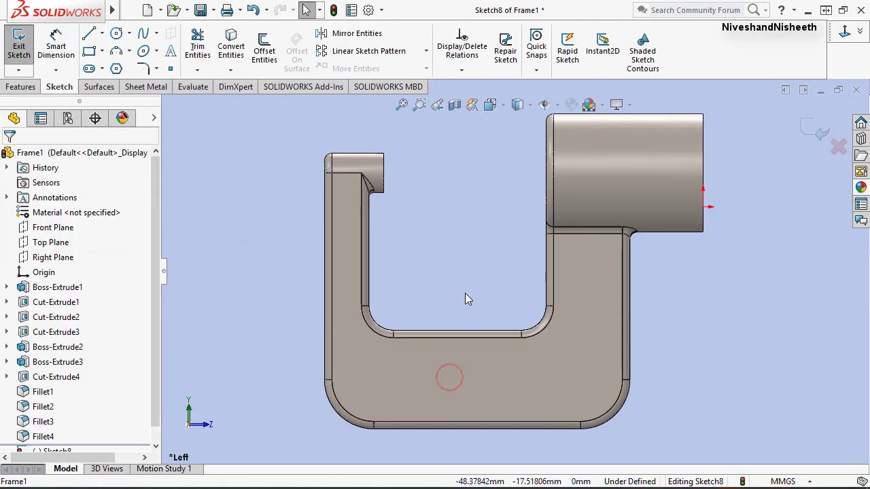
pyautogui.click(117, 34)
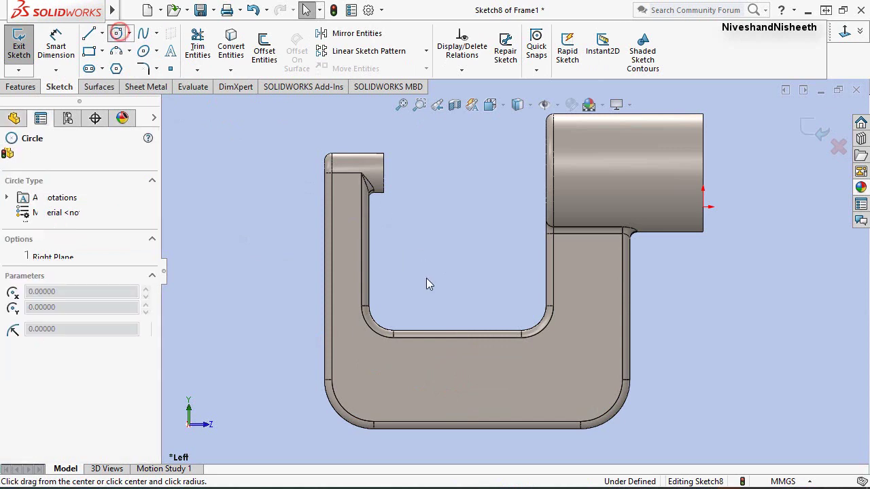
pyautogui.click(394, 380)
pyautogui.write('3.99')
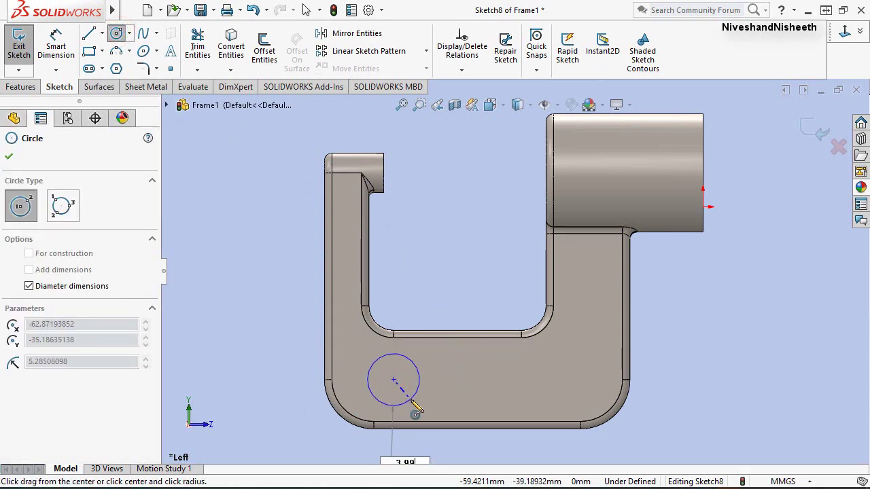
pyautogui.press('Return')
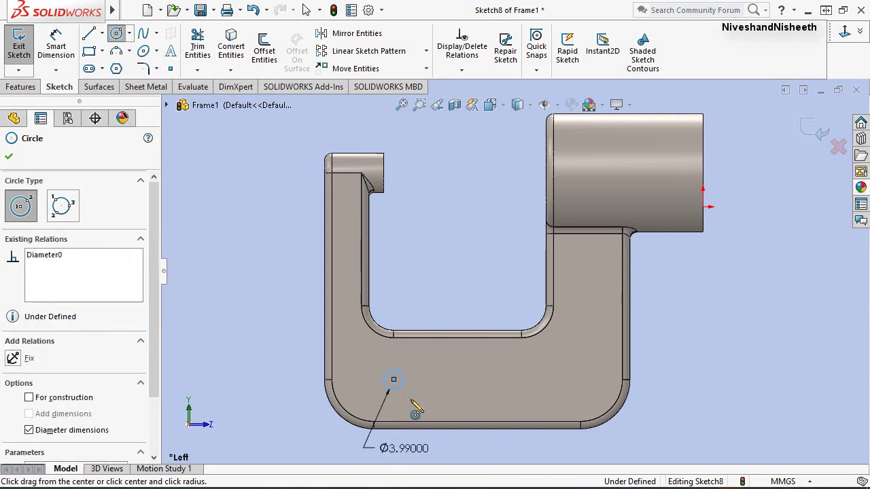
pyautogui.click(511, 380)
pyautogui.write('3.99')
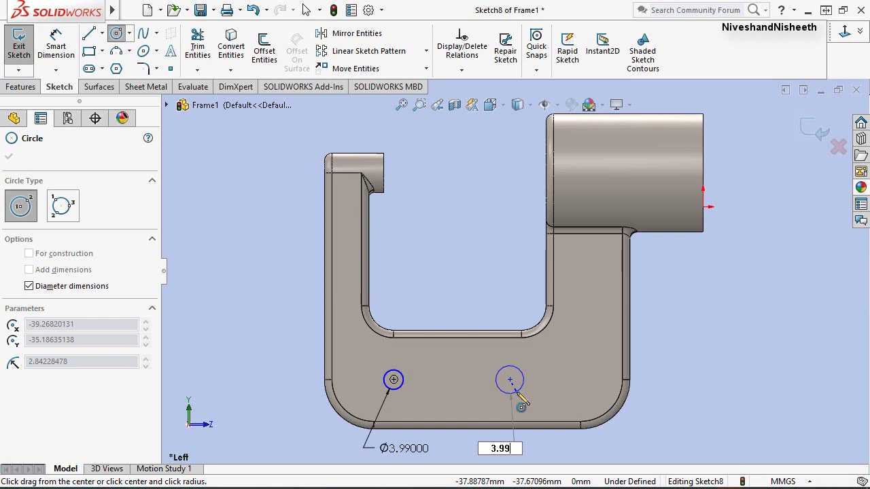
pyautogui.press('Return')
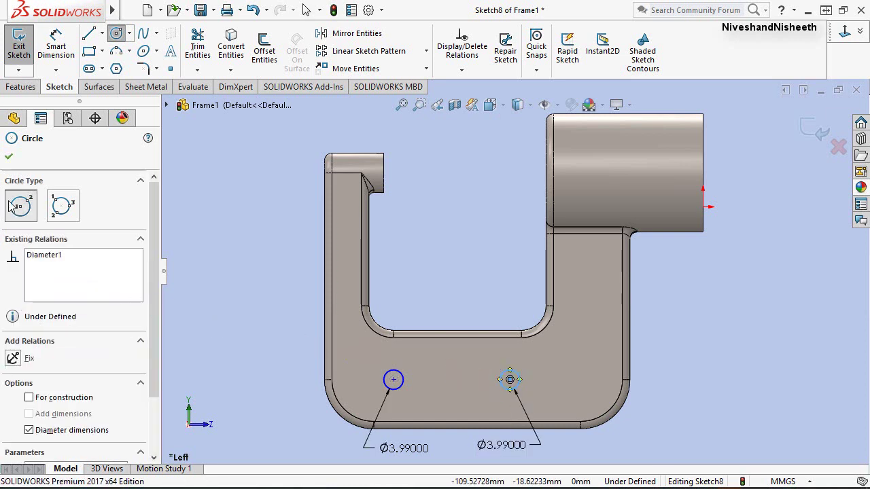
pyautogui.click(8, 156)
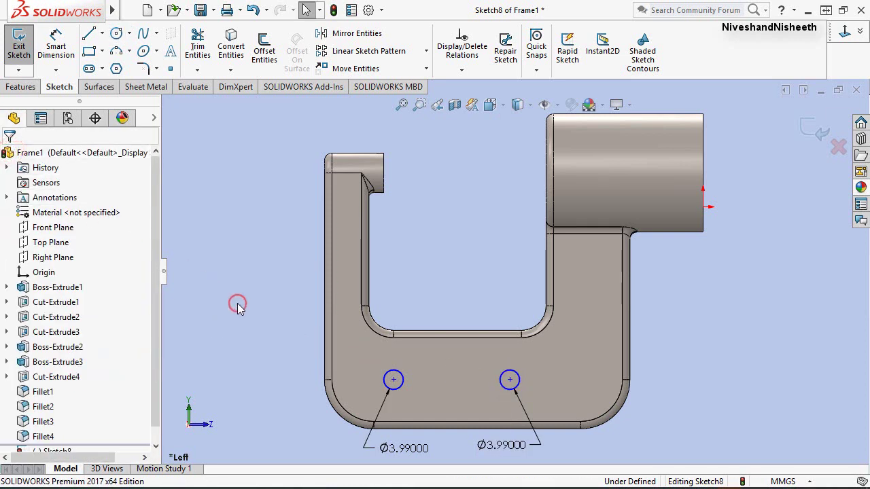
# Make the two circle centres horizontal with each other.
pyautogui.click(393, 380)
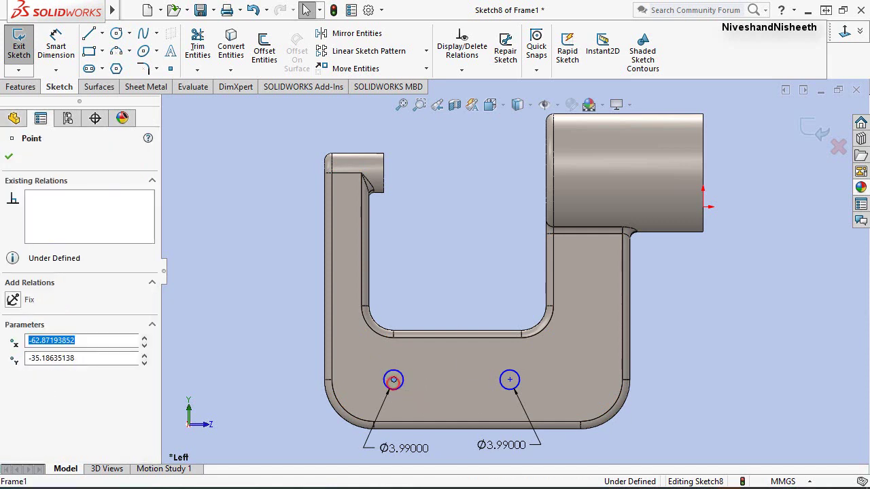
pyautogui.keyDown('ctrl'); pyautogui.click(510, 380); pyautogui.keyUp('ctrl')
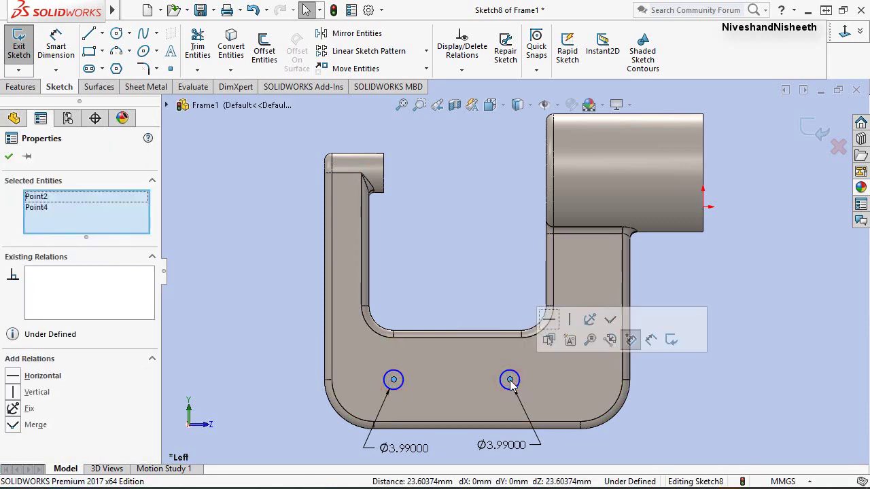
pyautogui.click(556, 323)
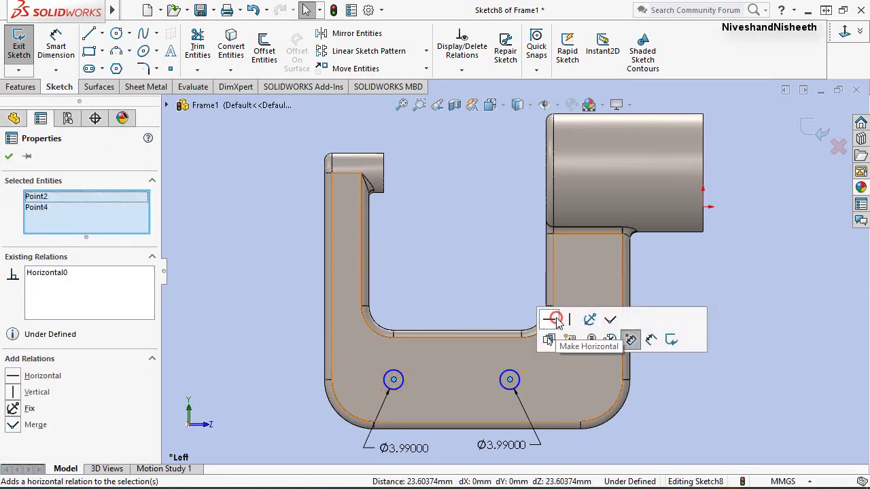
pyautogui.click(500, 252)
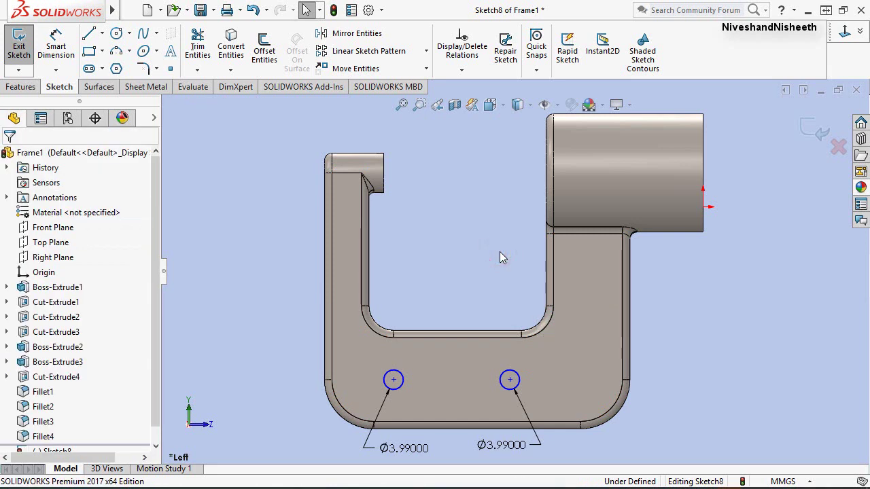
# Dimension the hole centres 26 mm apart and the right hole 20 mm from the right edge.
pyautogui.click(55, 42)
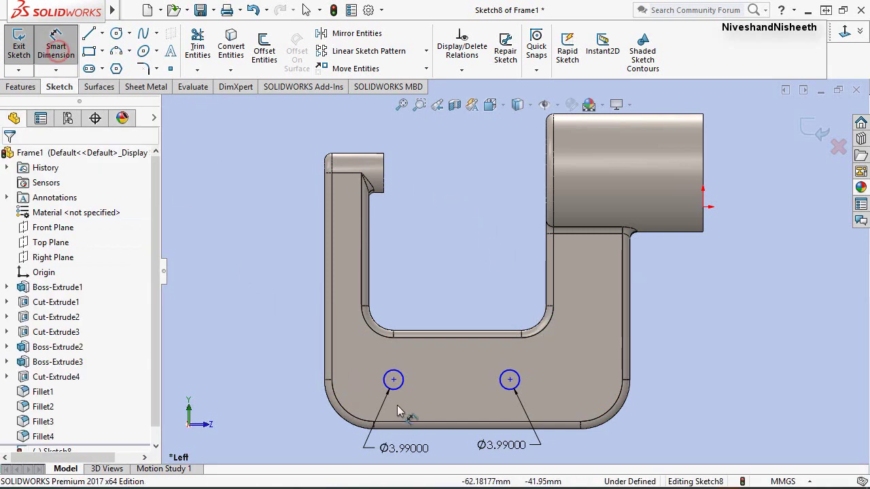
pyautogui.click(393, 380)
pyautogui.click(510, 379)
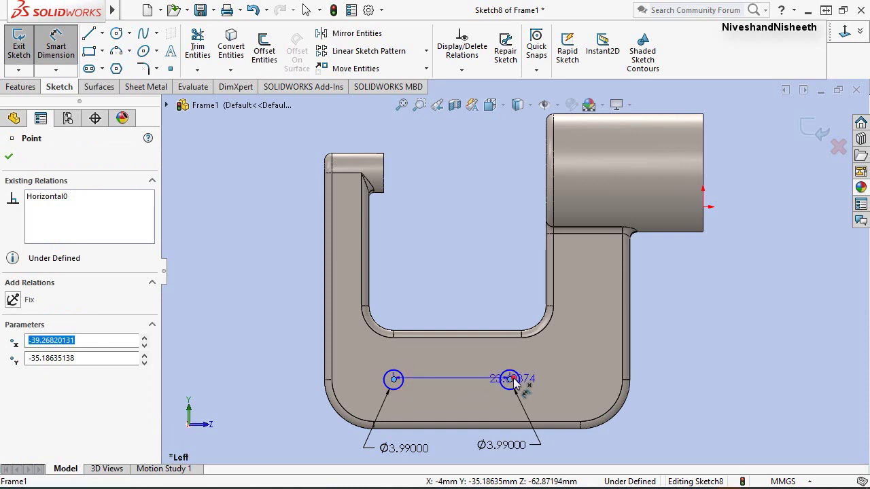
pyautogui.click(461, 296)
pyautogui.write('26')
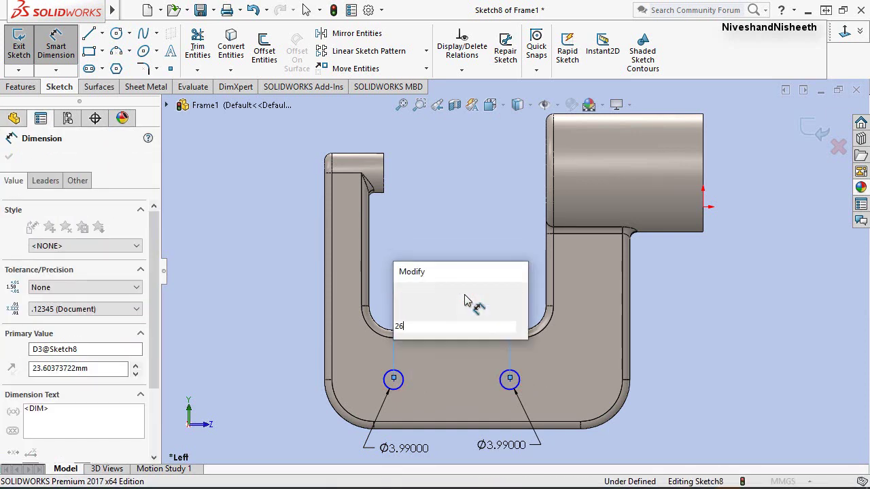
pyautogui.press('Return')
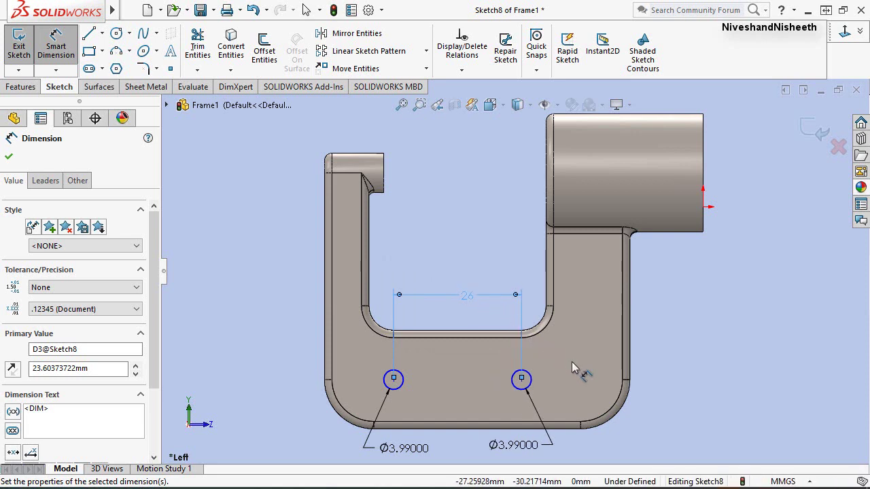
pyautogui.click(522, 385)
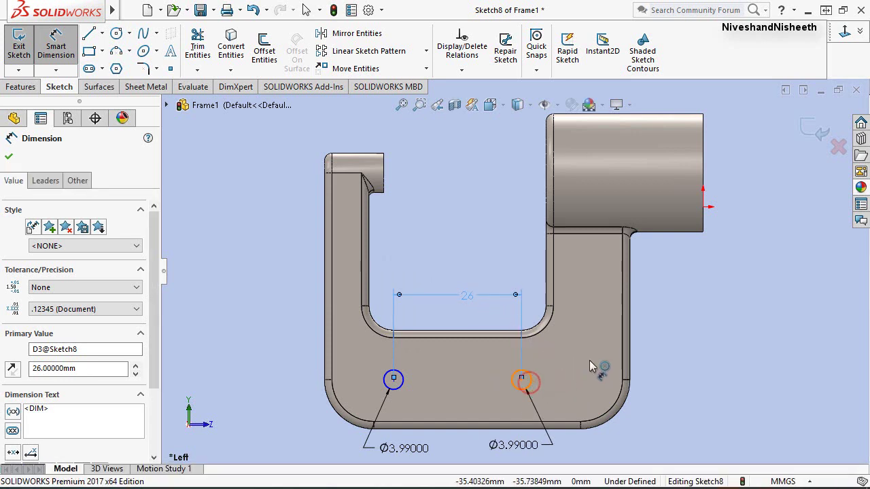
pyautogui.click(539, 381)
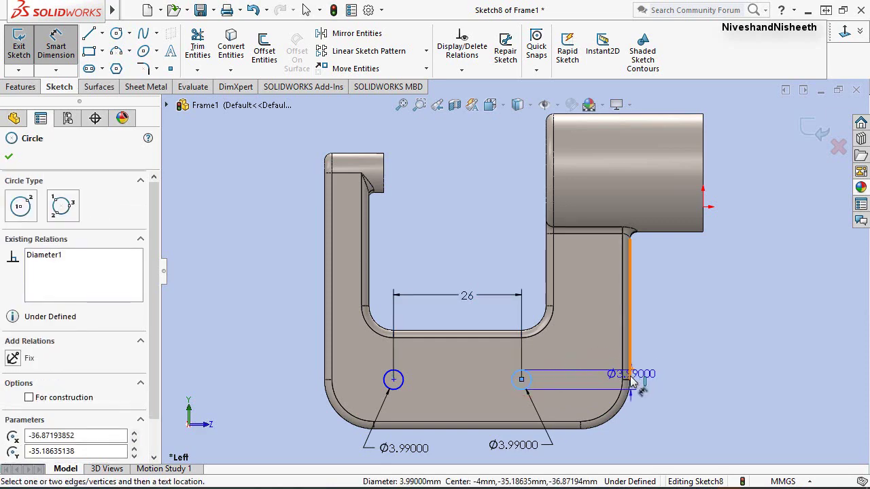
pyautogui.click(631, 380)
pyautogui.click(591, 352)
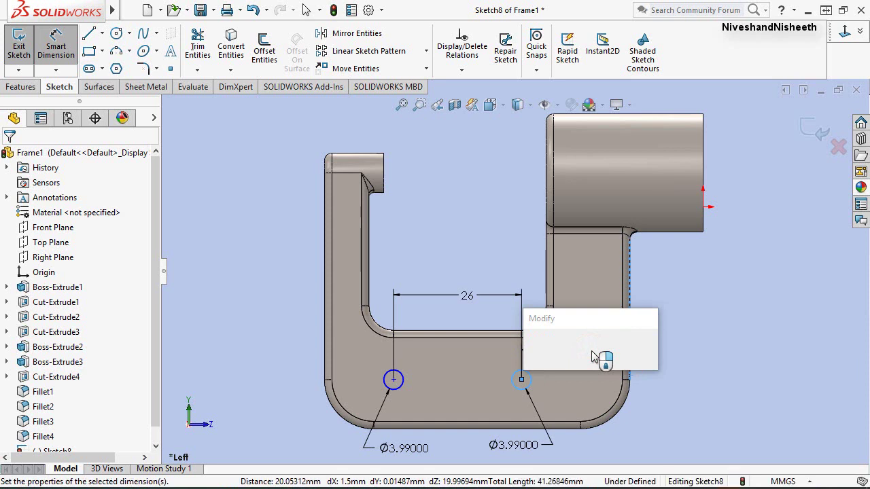
pyautogui.write('26')
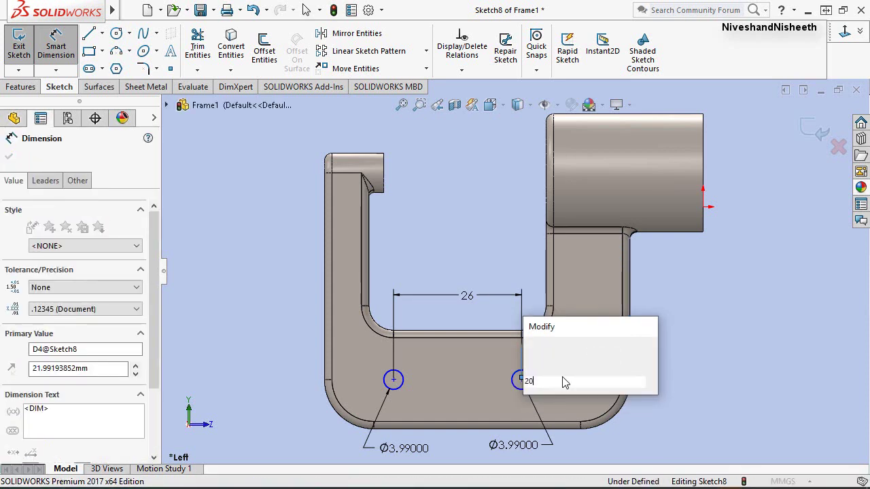
pyautogui.press('Return')
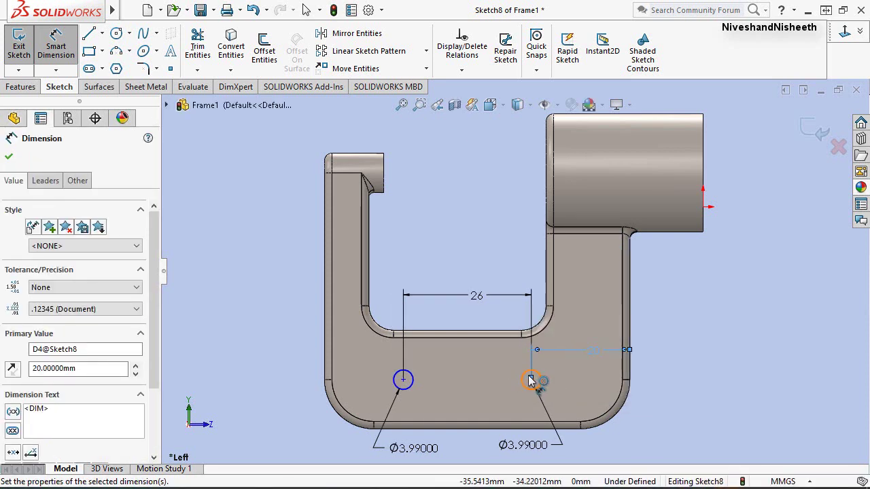
pyautogui.press('Escape')
# Dimension the holes 10 mm above the bottom edge and exit dimensioning.
pyautogui.click(548, 432)
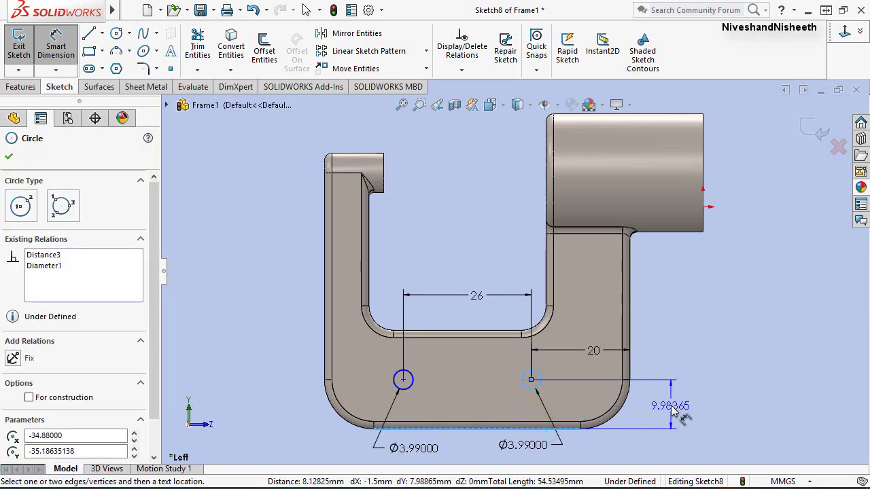
pyautogui.click(669, 411)
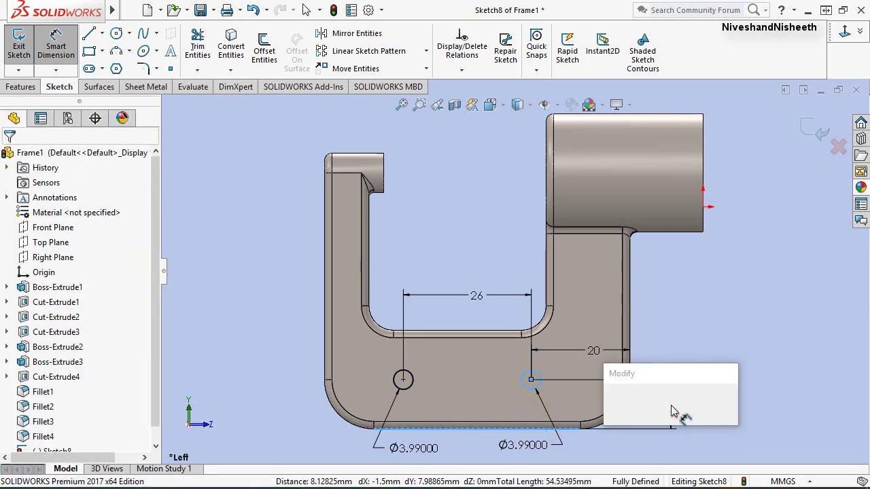
pyautogui.write('10')
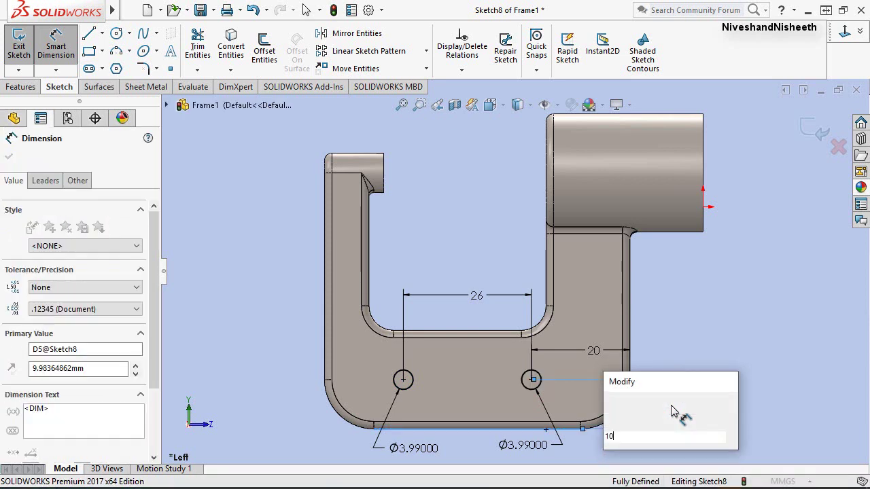
pyautogui.press('Escape')
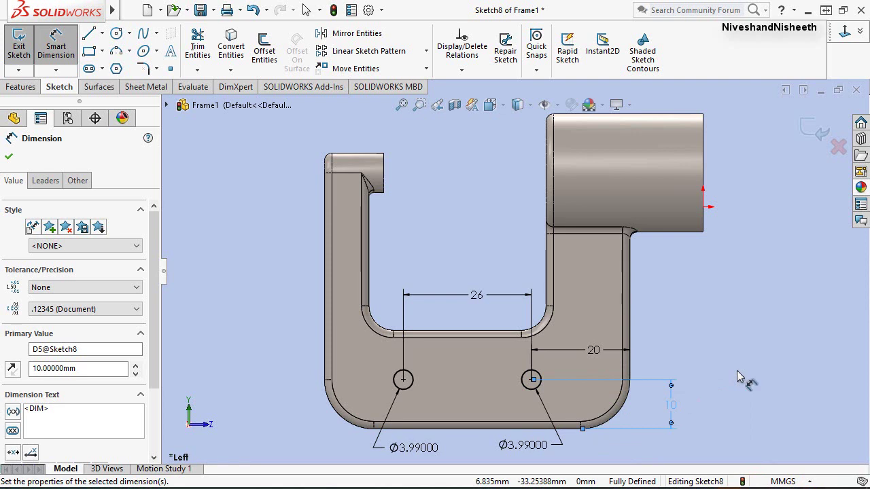
pyautogui.rightClick(737, 371)
pyautogui.click(700, 395)
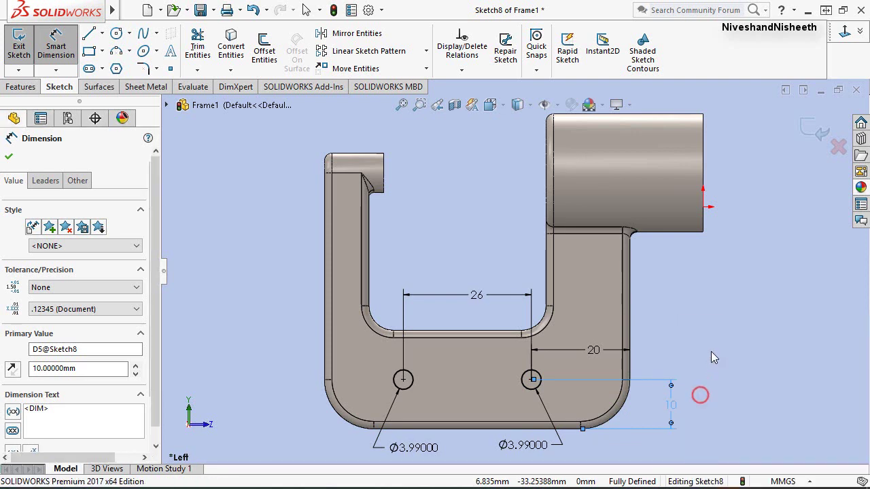
pyautogui.click(711, 352)
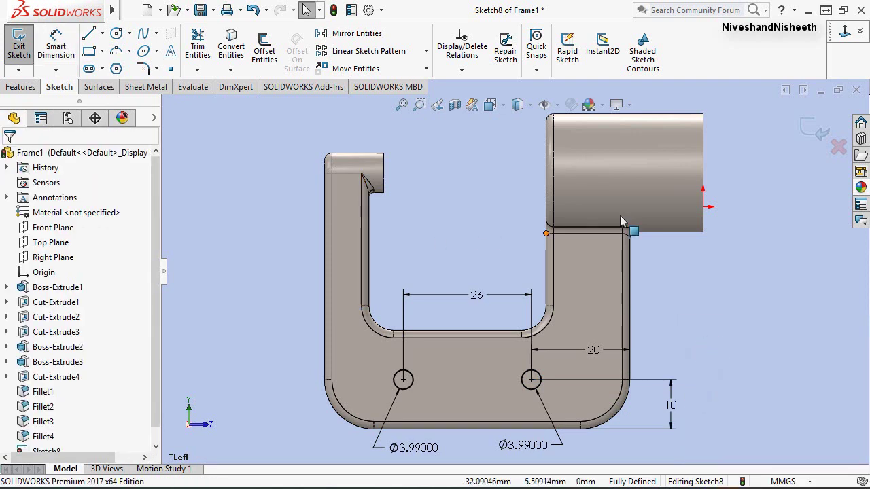
# Cut the two sketched Ø3.99 holes Through All in the bracket as Cut-Extrude5.
pyautogui.click(814, 129)
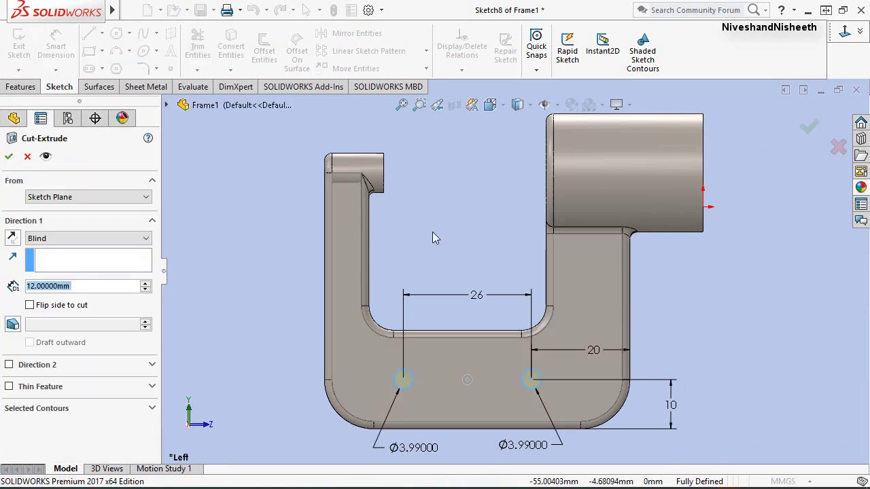
pyautogui.click(136, 238)
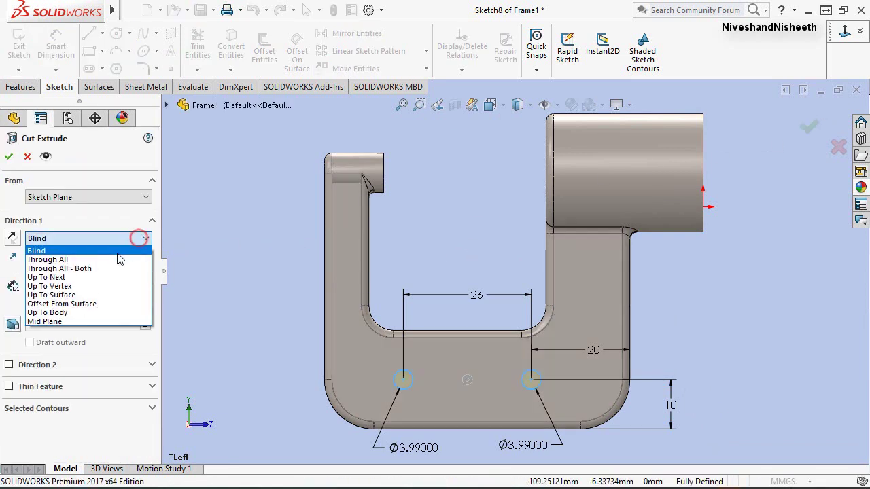
pyautogui.click(103, 262)
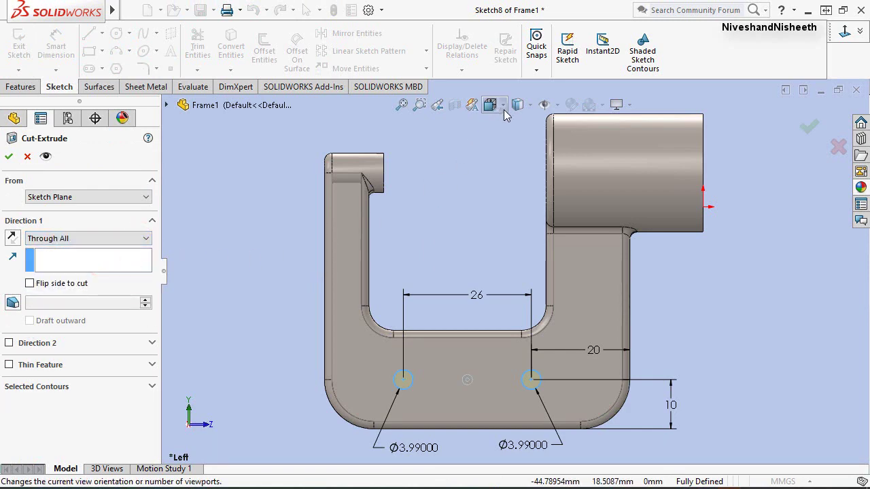
pyautogui.click(441, 107)
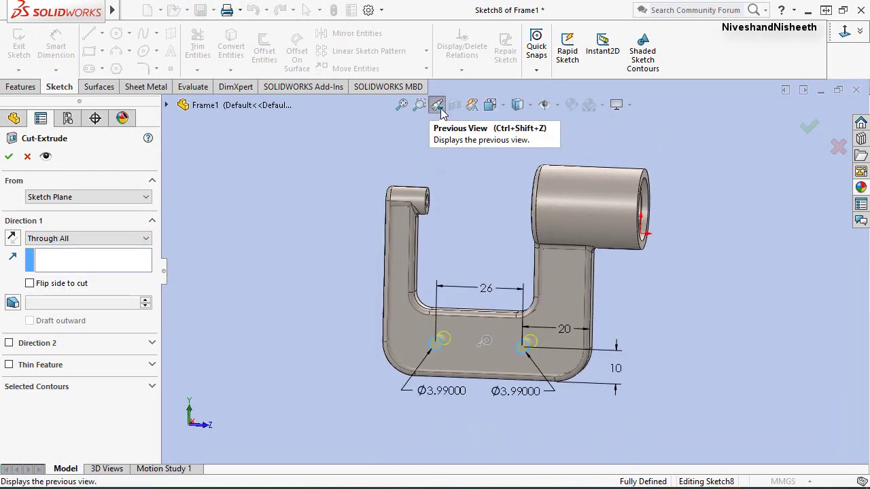
pyautogui.click(441, 107)
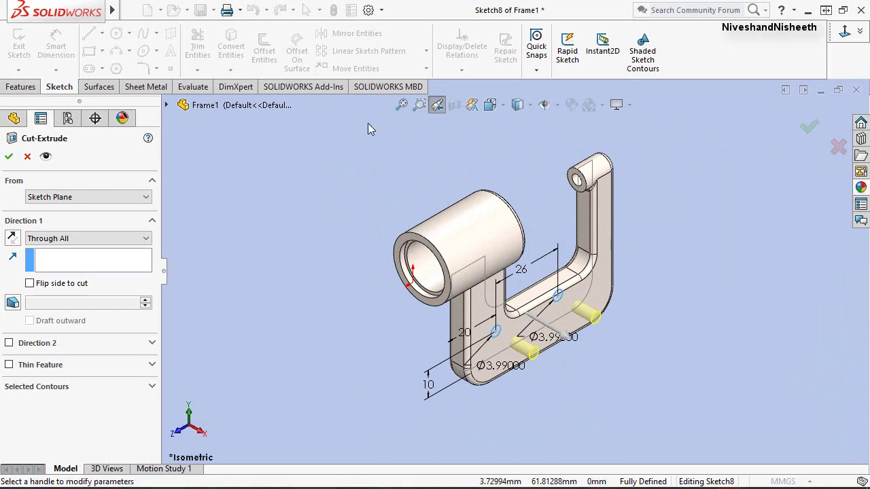
pyautogui.click(7, 159)
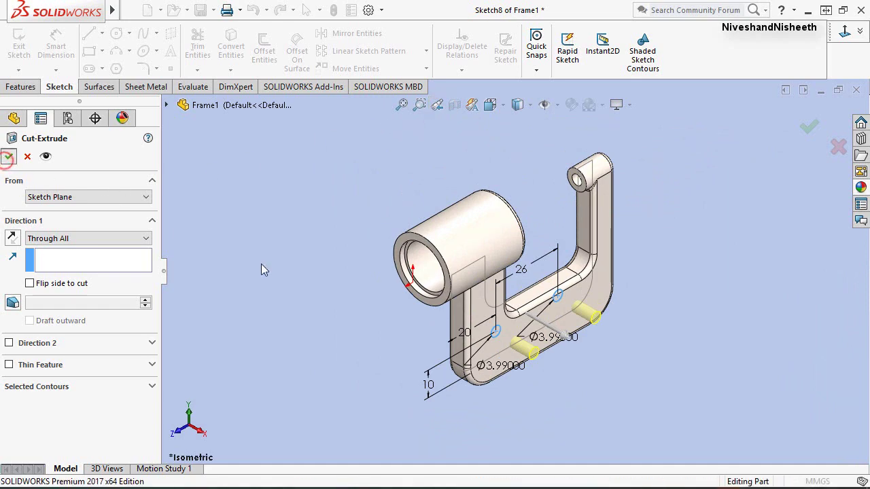
pyautogui.click(323, 345)
pyautogui.moveTo(526, 325)
pyautogui.mouseDown(button='middle')
pyautogui.moveTo(506, 351)
pyautogui.moveTo(521, 305)
pyautogui.mouseUp(button='middle')
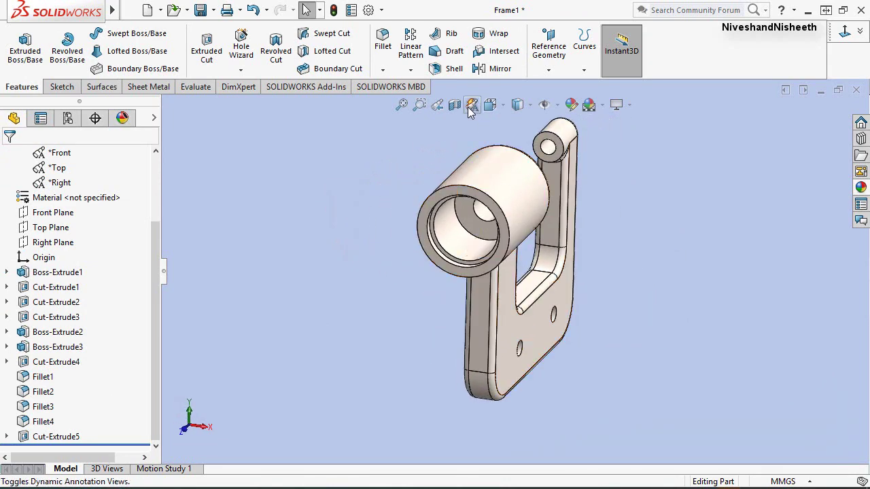
pyautogui.hotkey('ctrl', '7')
pyautogui.click(402, 106)
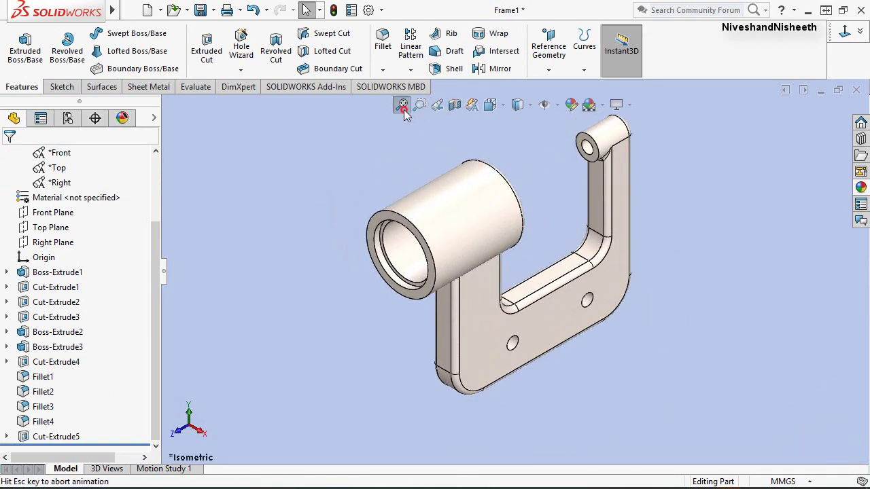
pyautogui.rightClick(112, 270)
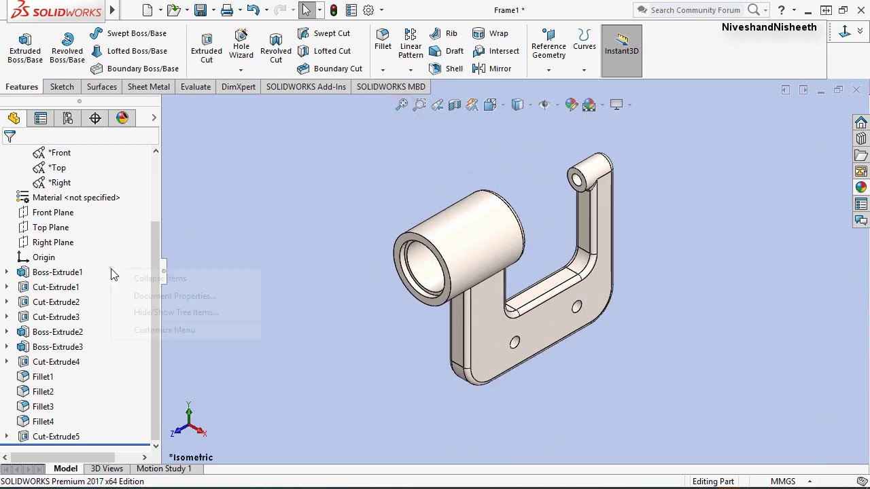
pyautogui.click(164, 285)
pyautogui.click(154, 225)
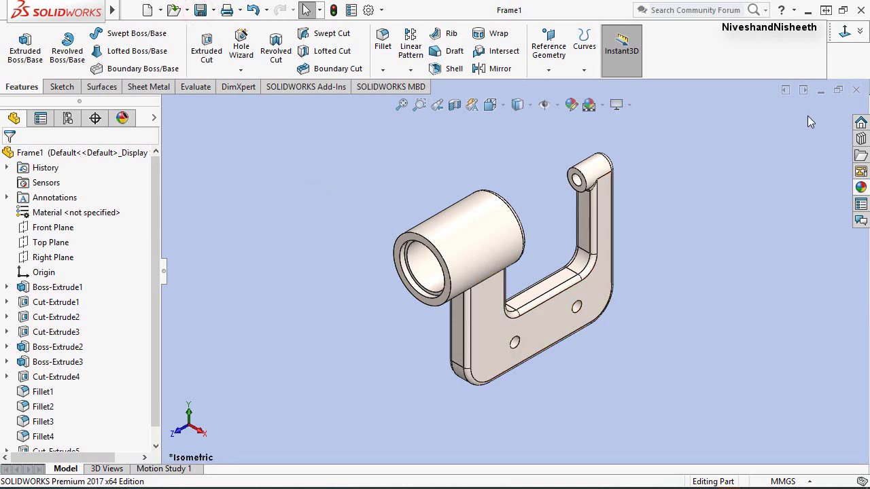
# Close Frame1, create a new blank Part1, and switch its units to MMGS.
pyautogui.click(858, 90)
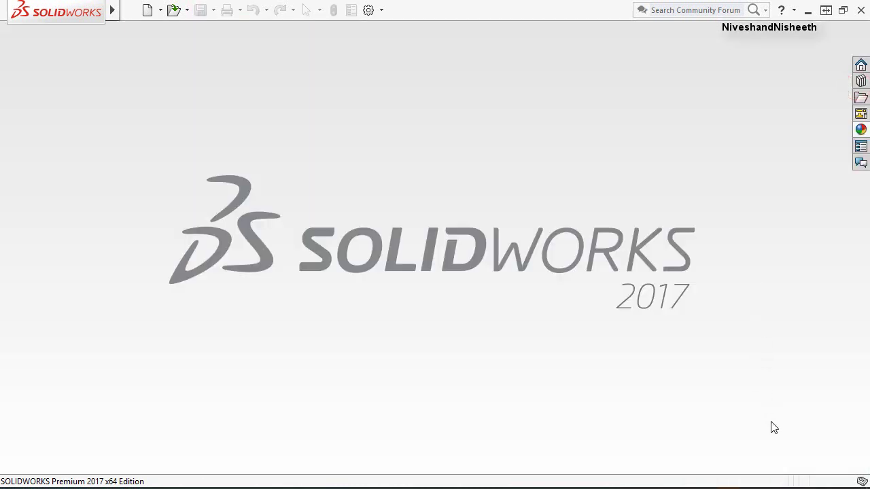
pyautogui.click(834, 453)
pyautogui.click(147, 11)
pyautogui.click(280, 121)
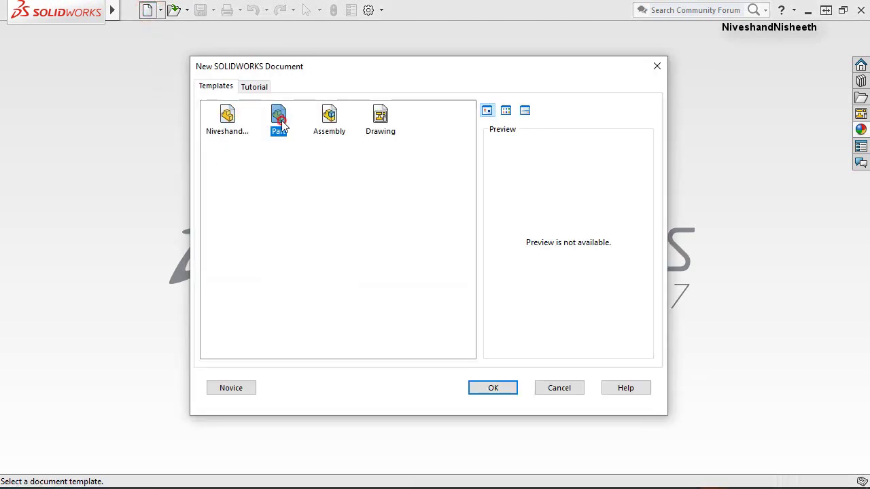
pyautogui.click(512, 389)
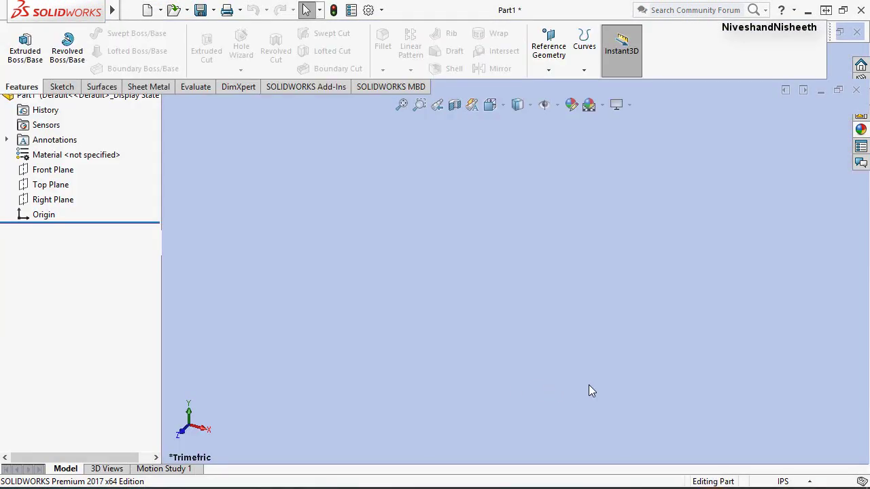
pyautogui.click(812, 482)
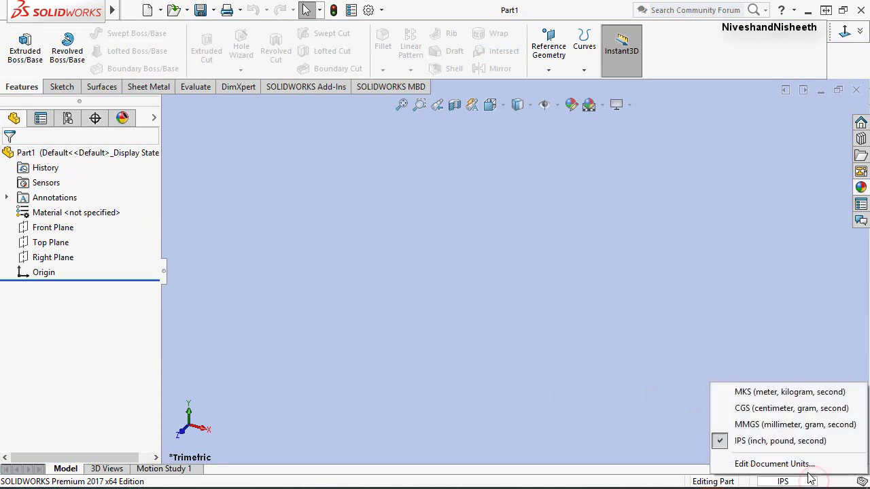
pyautogui.click(734, 425)
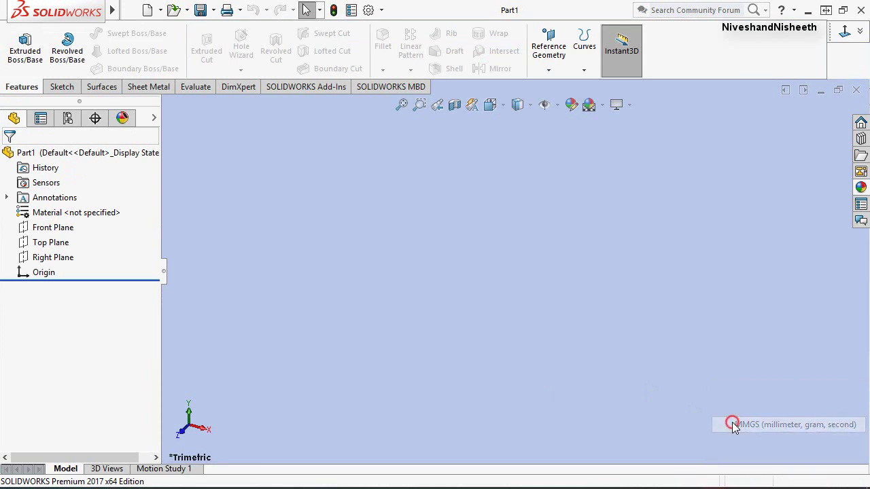
# Sketch a circle above the origin on the Front Plane.
pyautogui.click(61, 87)
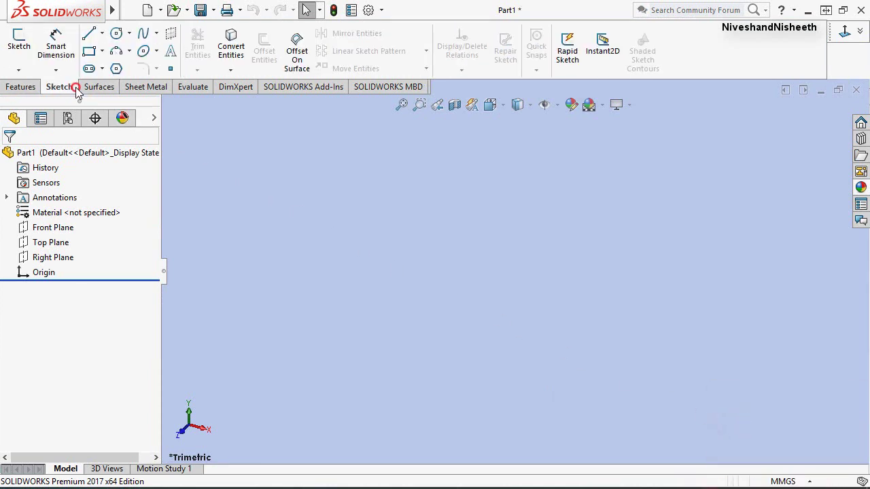
pyautogui.click(19, 41)
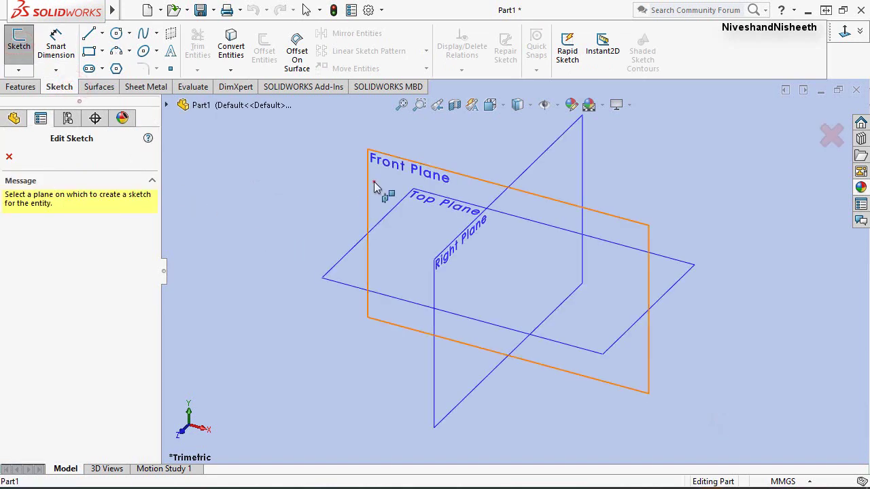
pyautogui.click(374, 183)
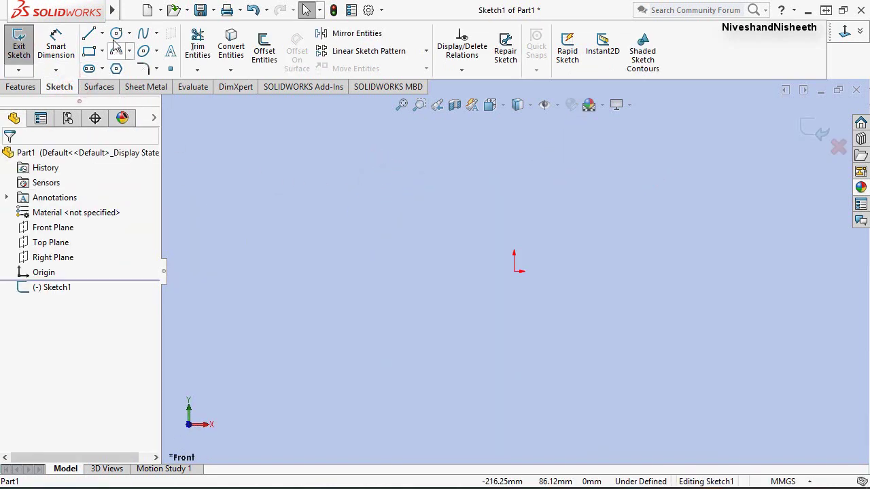
pyautogui.click(116, 33)
pyautogui.click(512, 195)
pyautogui.write('6.34')
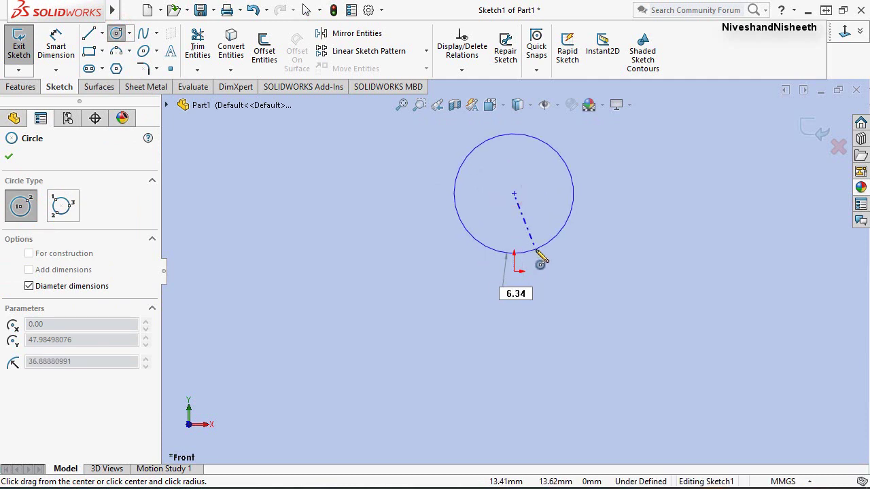
pyautogui.click(537, 253)
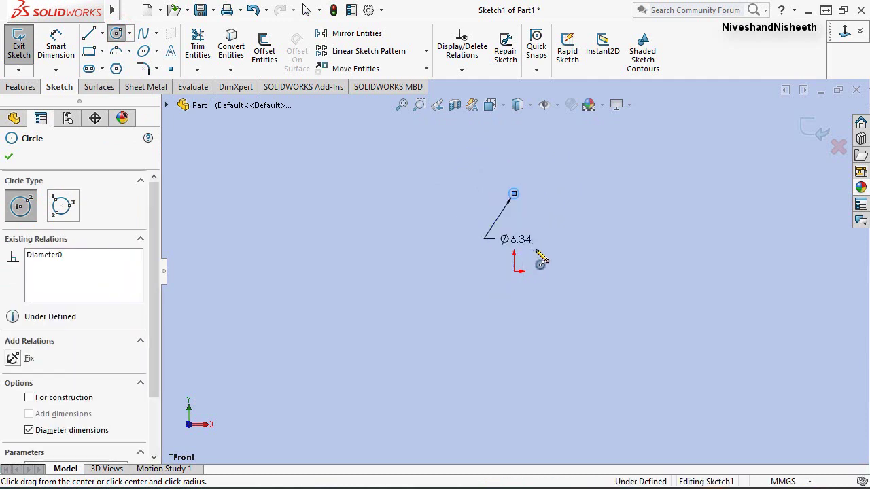
pyautogui.scroll(-3, 513, 197)
pyautogui.scroll(-2, 509, 204)
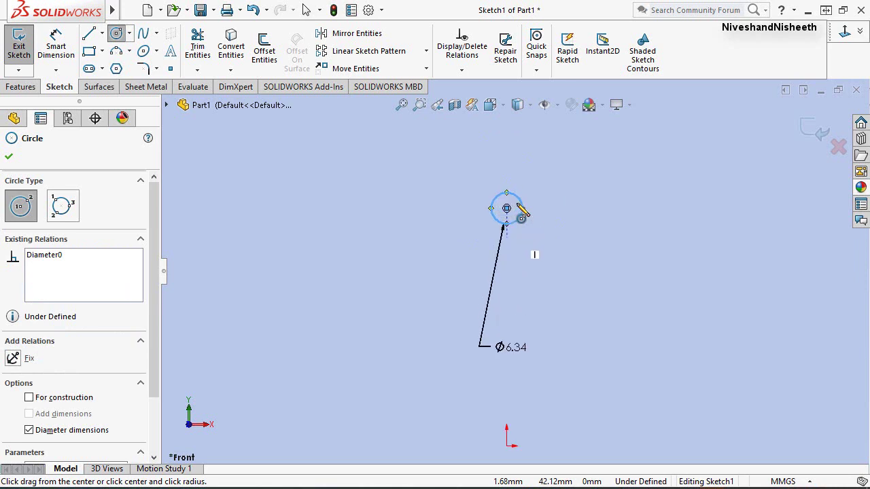
# Dimension the circle centre 6 mm from the origin.
pyautogui.click(56, 44)
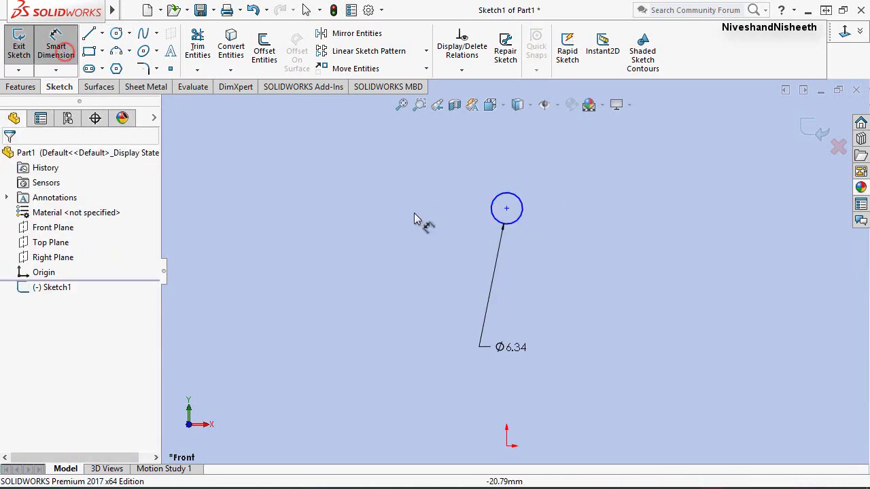
pyautogui.click(506, 208)
pyautogui.click(506, 445)
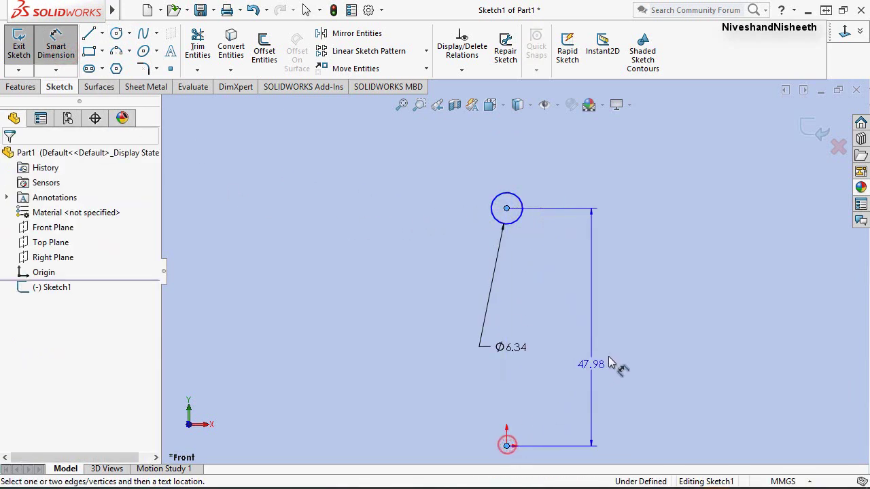
pyautogui.click(615, 357)
pyautogui.click(374, 350)
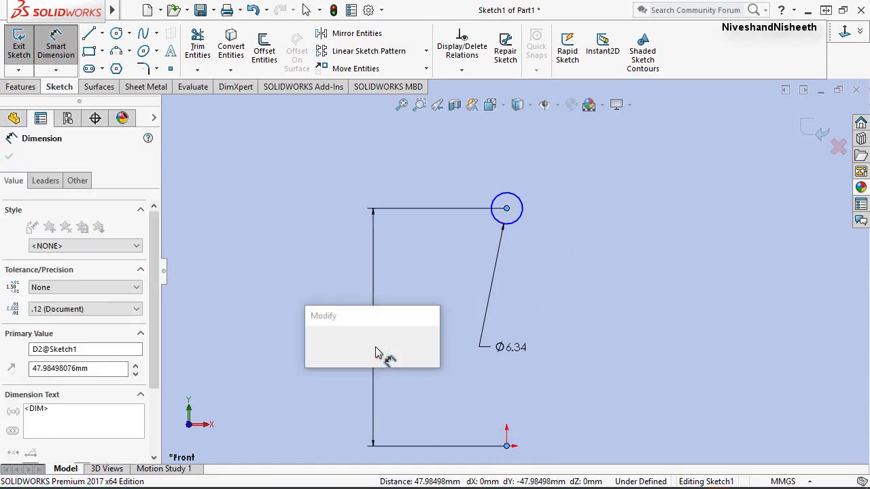
pyautogui.write('6')
pyautogui.press('Return')
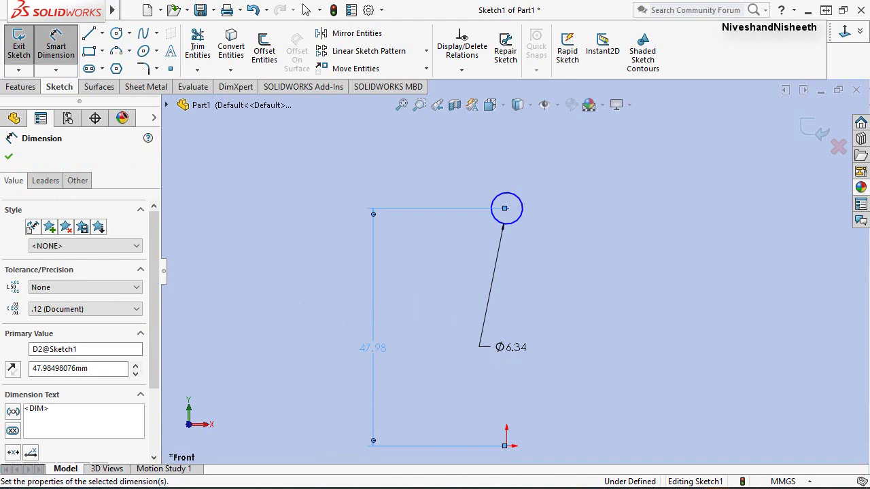
pyautogui.scroll(-2, 523, 465)
pyautogui.scroll(-2, 520, 421)
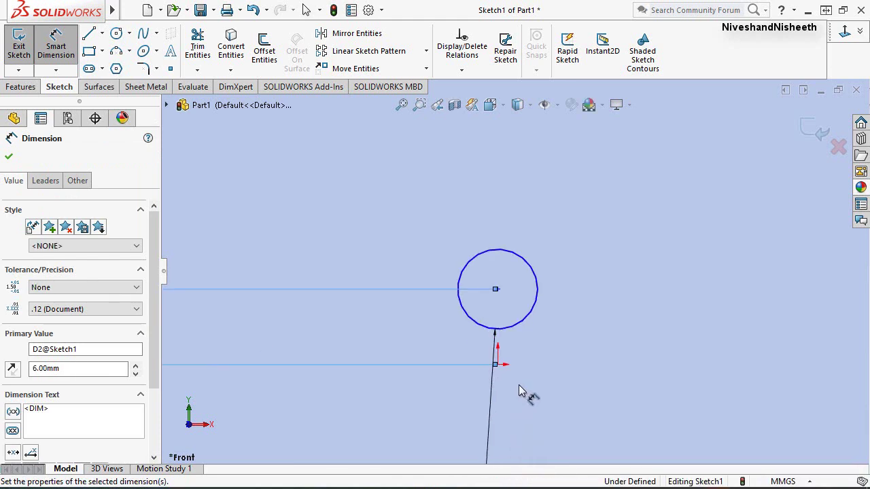
pyautogui.press('Escape')
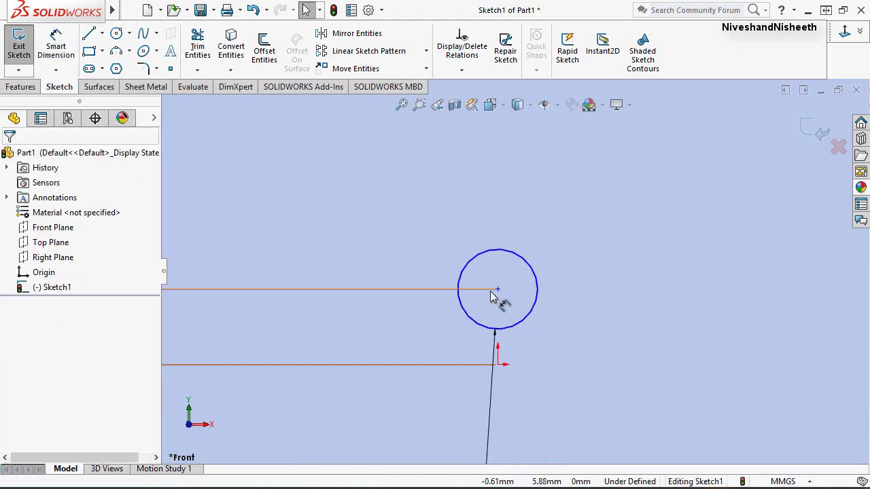
# Add a Vertical relation between the circle centre and the origin.
pyautogui.click(498, 289)
pyautogui.keyDown('ctrl'); pyautogui.click(498, 366); pyautogui.keyUp('ctrl')
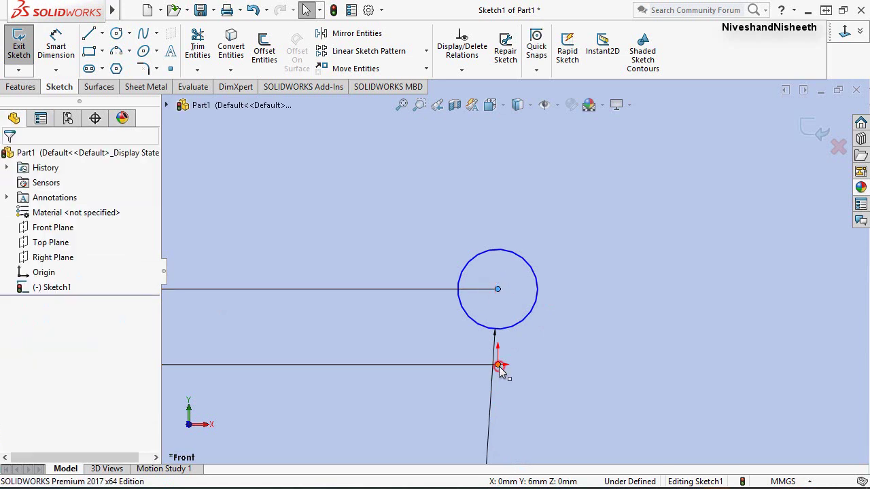
pyautogui.click(562, 309)
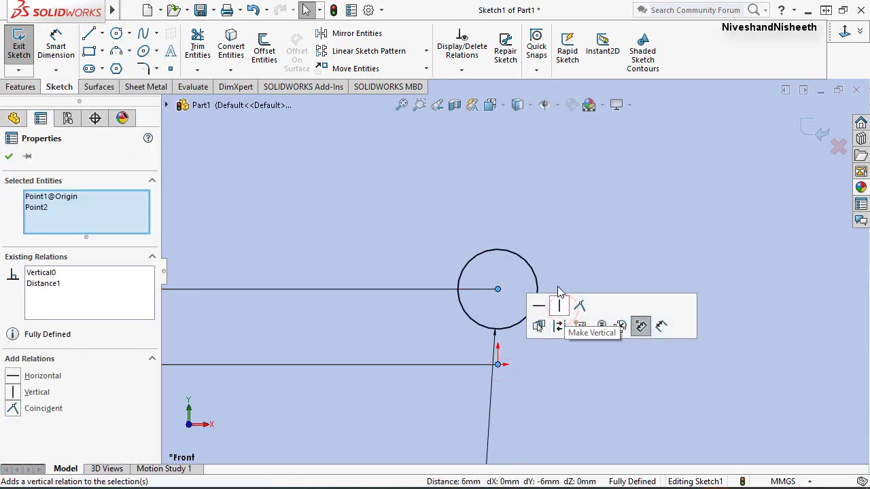
pyautogui.click(567, 242)
# Reposition the Ø6.34 and 6 dimensions close beside the circle.
pyautogui.scroll(2, 544, 279)
pyautogui.scroll(2, 517, 306)
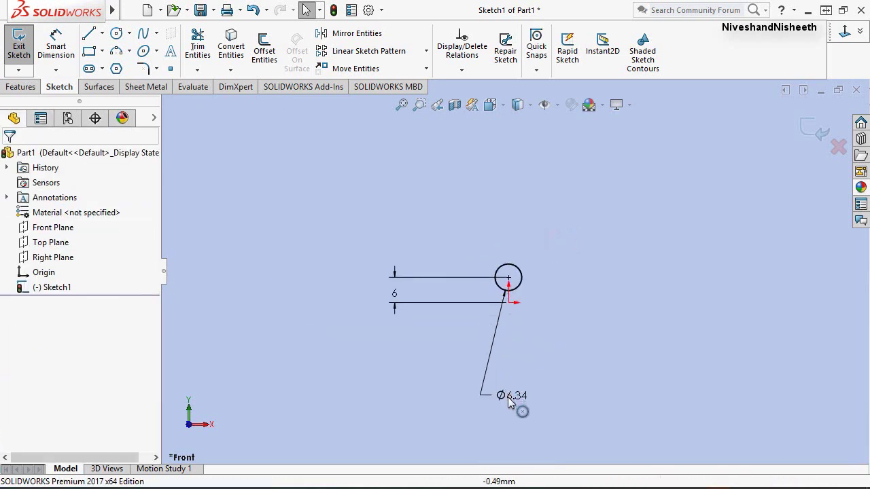
pyautogui.moveTo(510, 401); pyautogui.dragTo(543, 267)
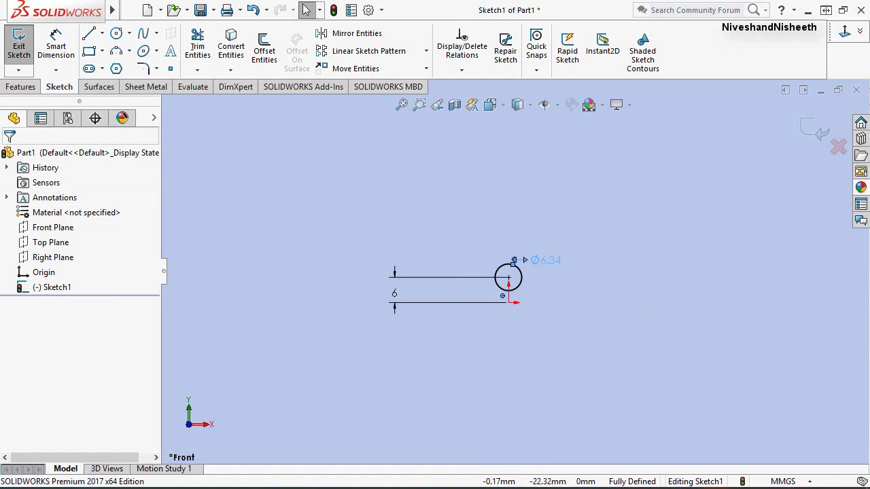
pyautogui.scroll(-3, 510, 289)
pyautogui.scroll(-2, 506, 290)
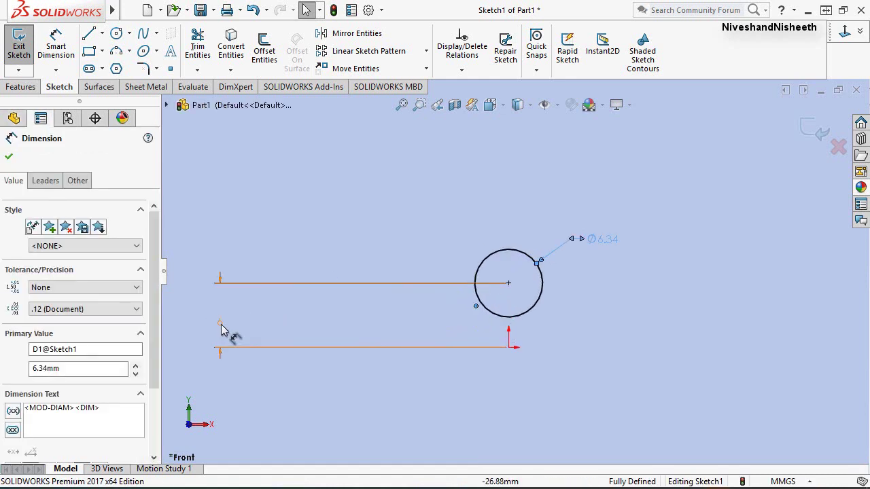
pyautogui.moveTo(221, 329); pyautogui.dragTo(460, 311)
pyautogui.click(571, 177)
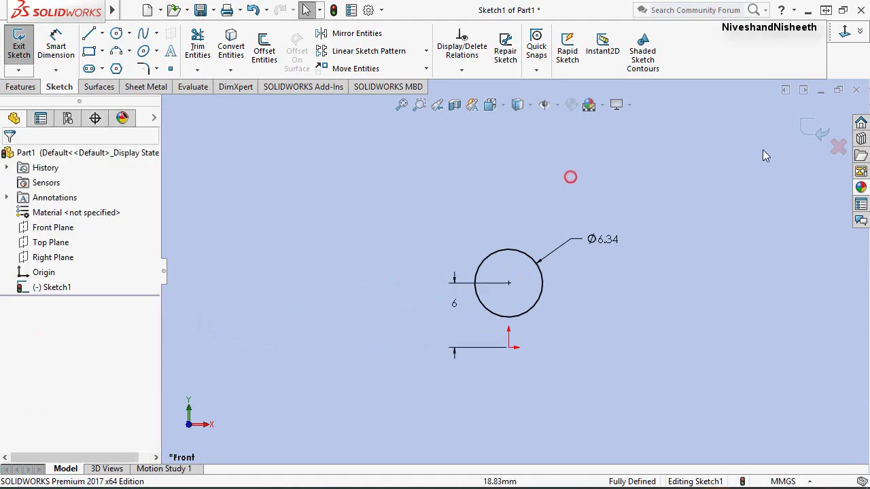
# Exit the sketch and switch to the isometric view.
pyautogui.click(811, 130)
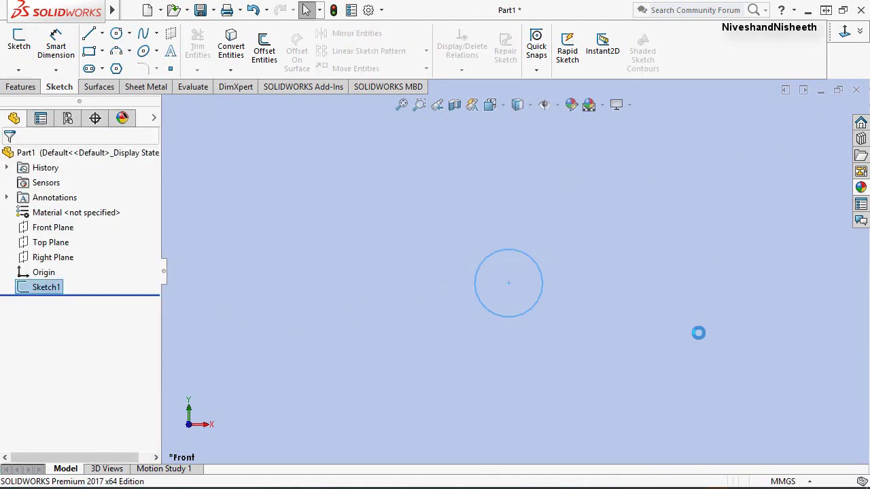
pyautogui.click(504, 108)
pyautogui.click(579, 143)
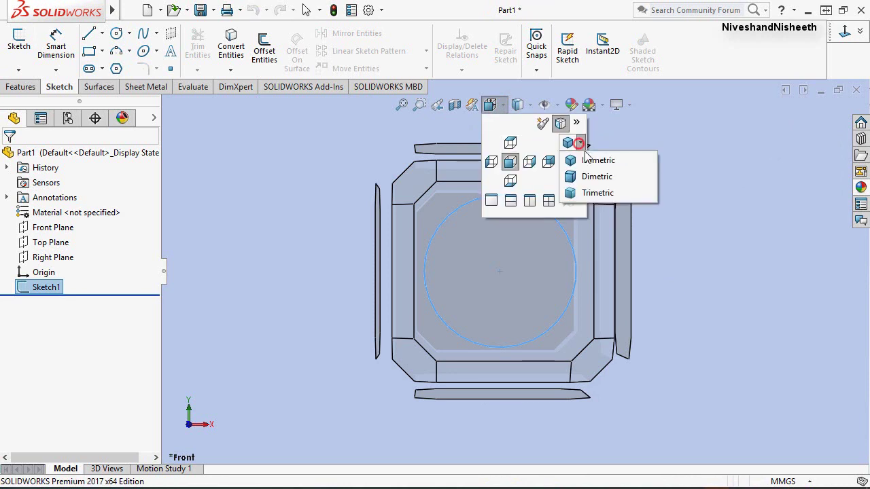
pyautogui.click(589, 161)
pyautogui.click(330, 204)
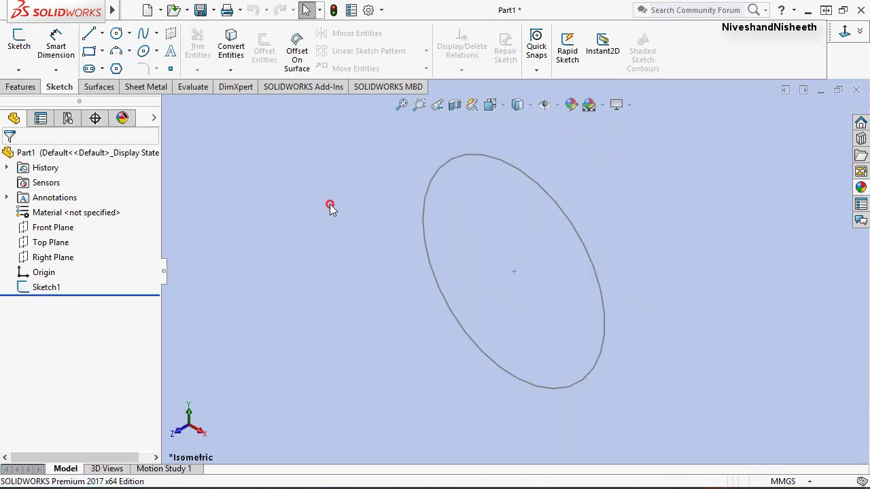
pyautogui.click(647, 276)
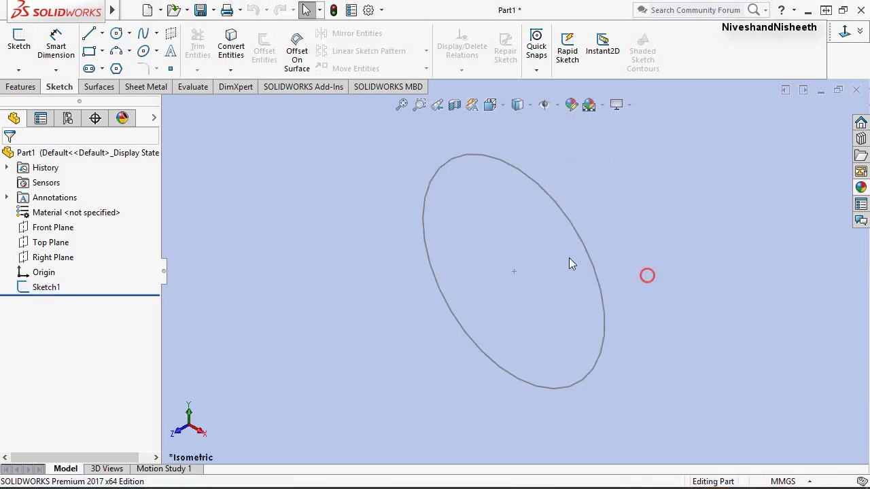
# Extrude Sketch1 2.88 mm in the reversed direction as Boss-Extrude1.
pyautogui.click(21, 87)
pyautogui.click(15, 56)
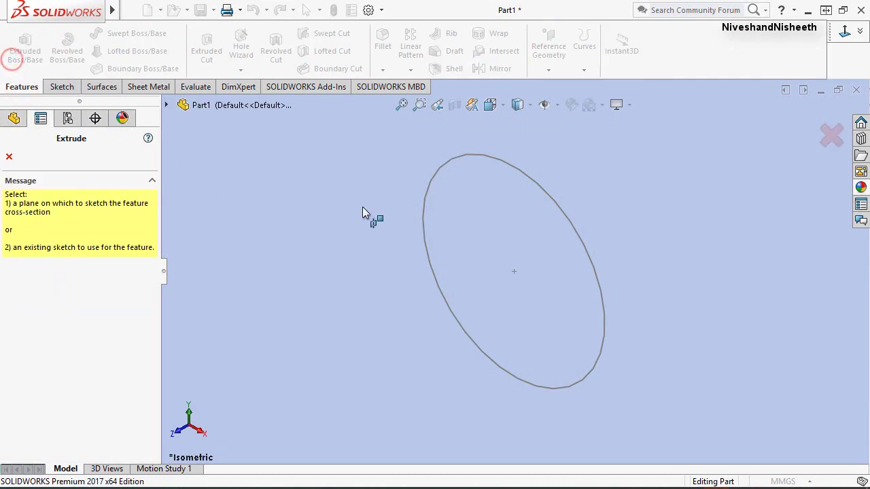
pyautogui.click(423, 218)
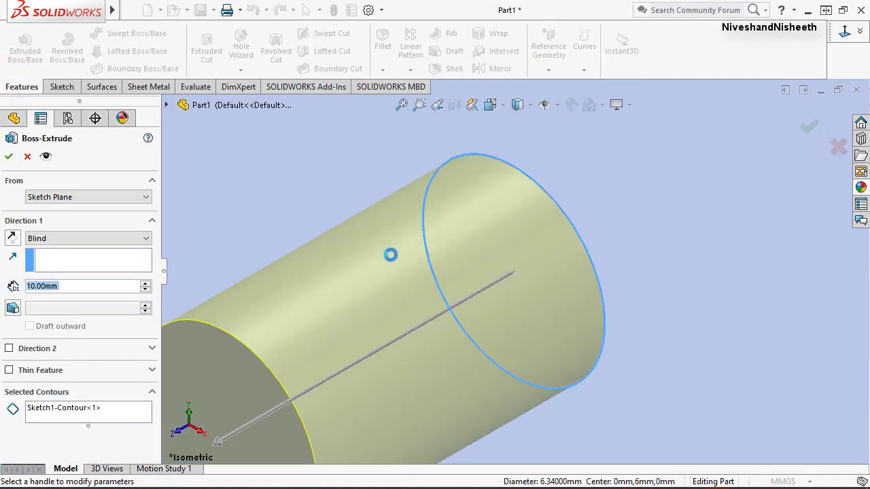
pyautogui.click(13, 237)
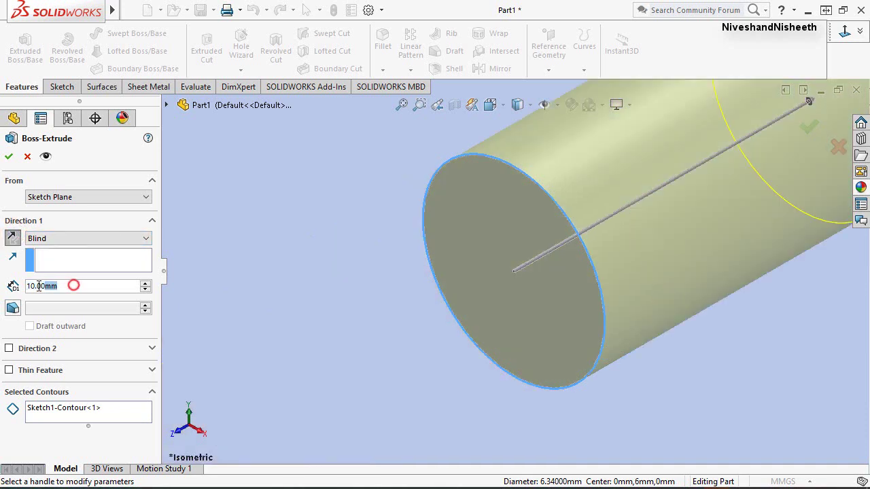
pyautogui.write('2')
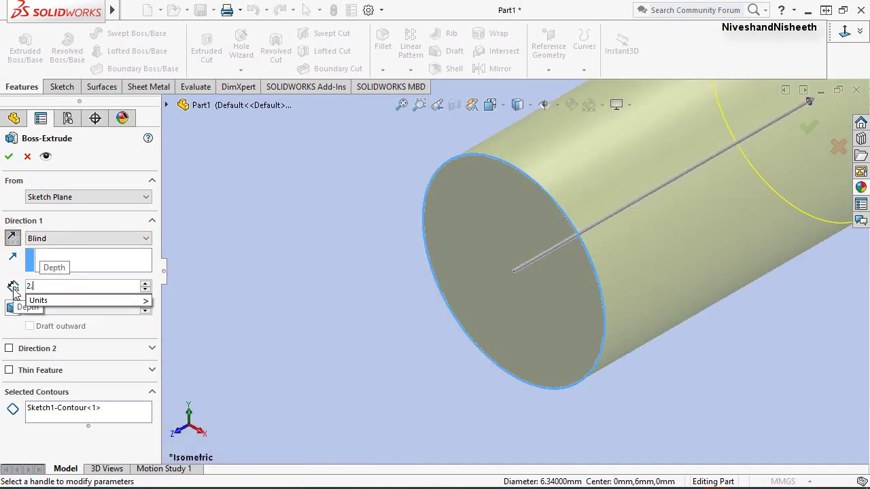
pyautogui.write('.88')
pyautogui.press('Return')
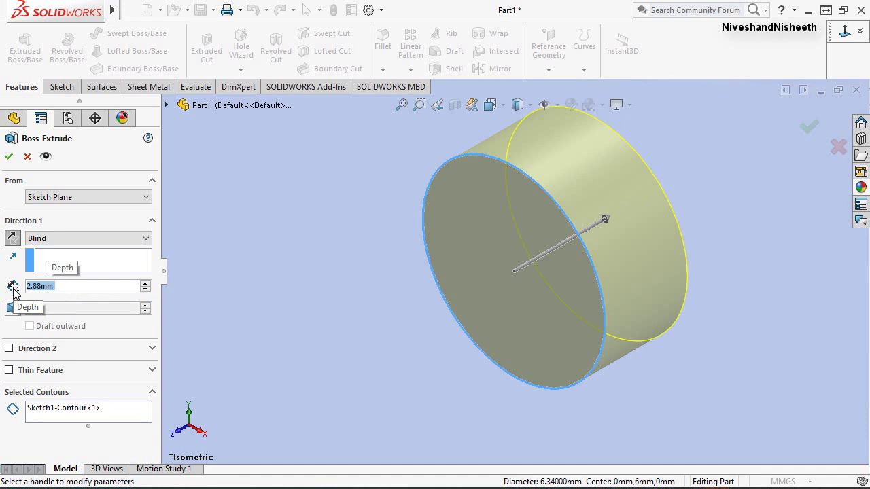
pyautogui.click(9, 156)
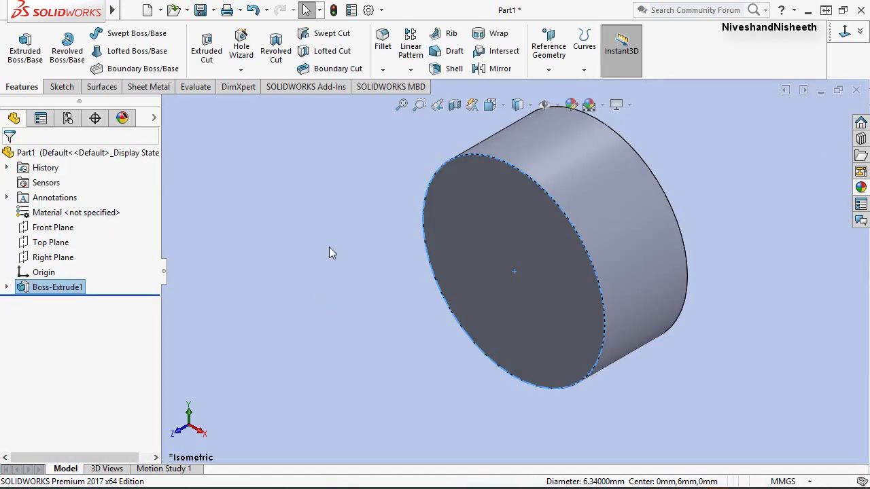
# Zoom to fit and box-select the whole cylinder.
pyautogui.click(402, 104)
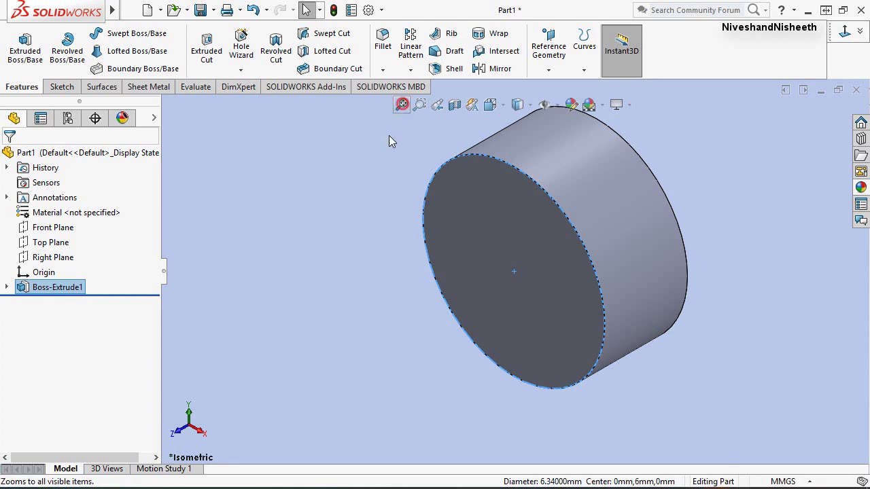
pyautogui.click(338, 218)
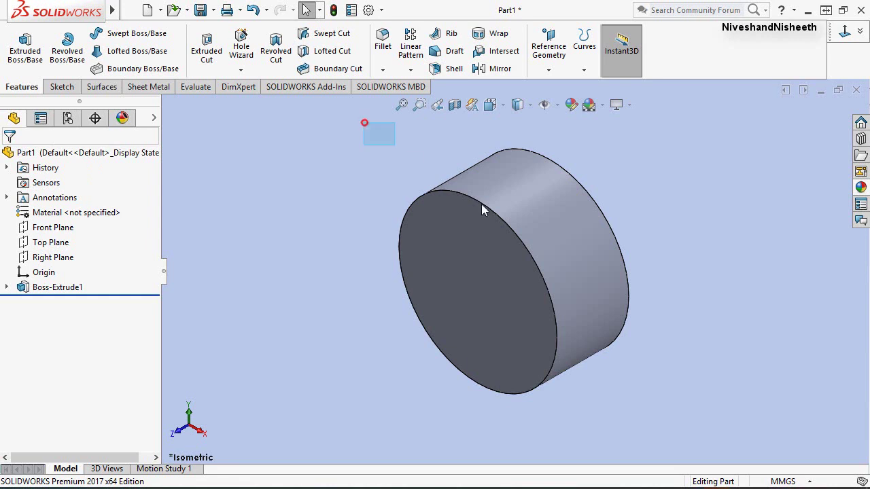
pyautogui.moveTo(482, 204); pyautogui.dragTo(722, 431)
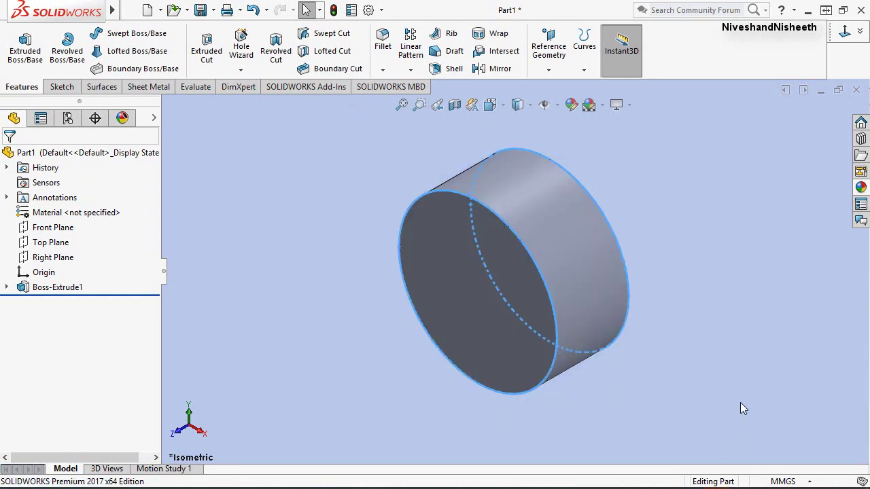
# Apply the Metal > Brass satin finish brass appearance to the cylinder.
pyautogui.click(861, 188)
pyautogui.click(700, 133)
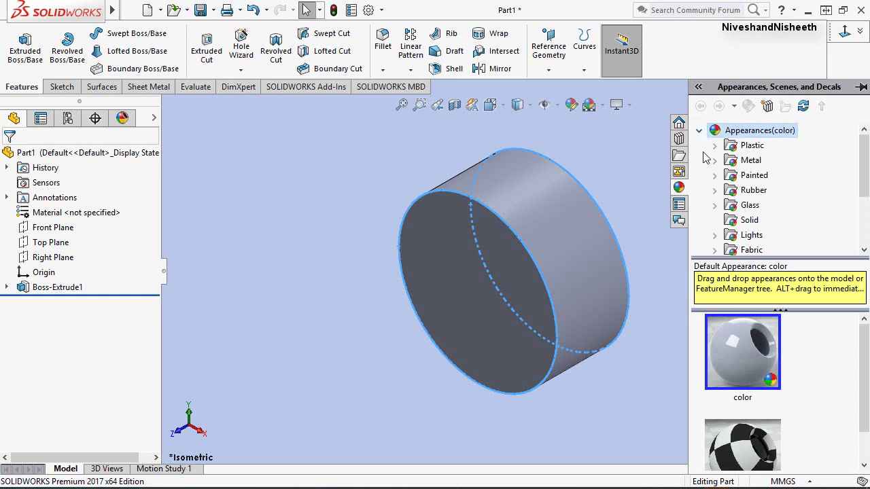
pyautogui.scroll(-1, 707, 157)
pyautogui.click(715, 146)
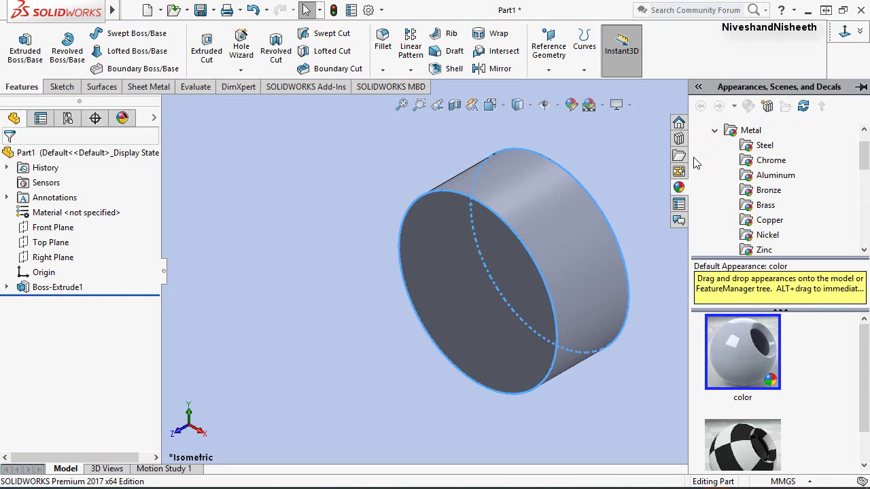
pyautogui.click(747, 207)
pyautogui.scroll(-1, 831, 346)
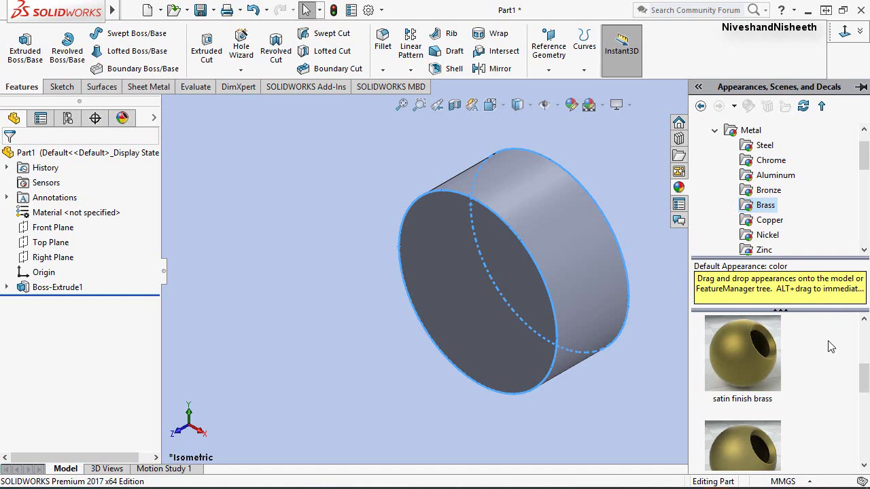
pyautogui.click(760, 350)
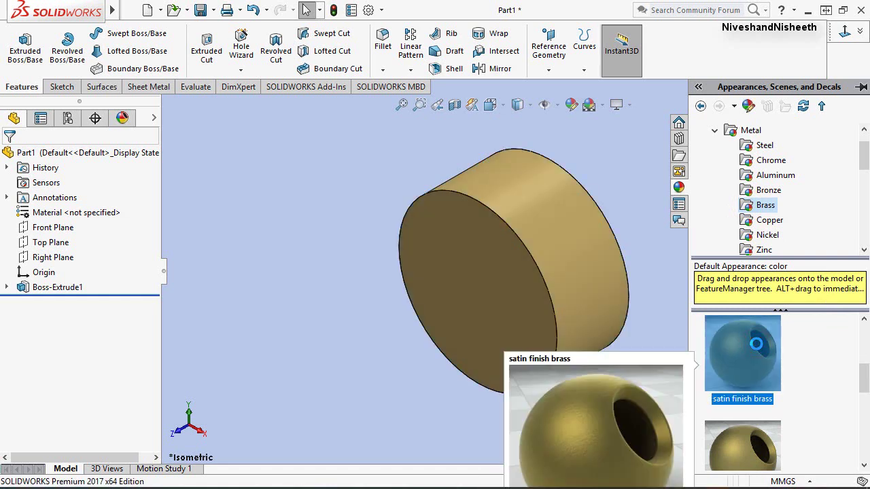
pyautogui.moveTo(756, 345); pyautogui.dragTo(517, 215)
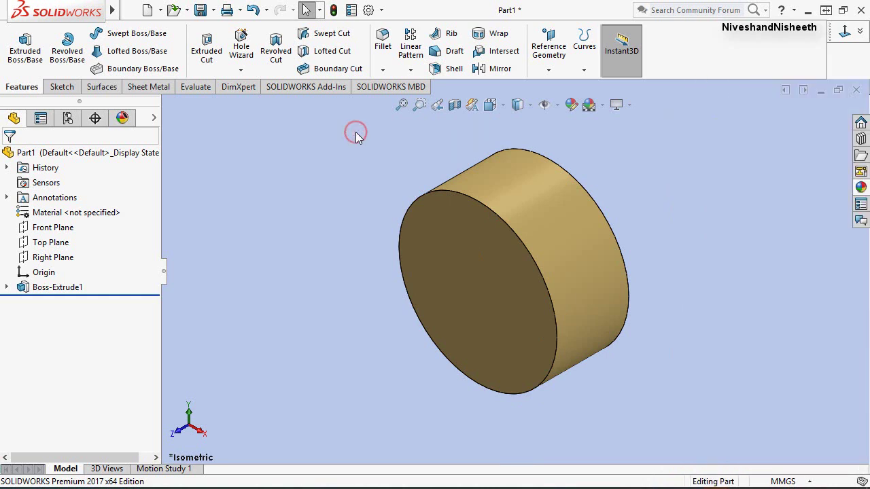
# Browse the DisplayManager's appearances, decals, and scene lights lists.
pyautogui.click(120, 120)
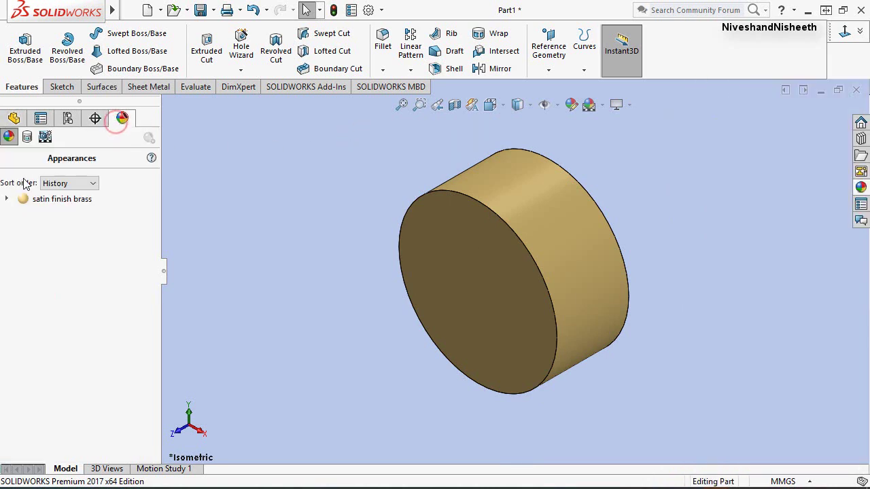
pyautogui.click(26, 137)
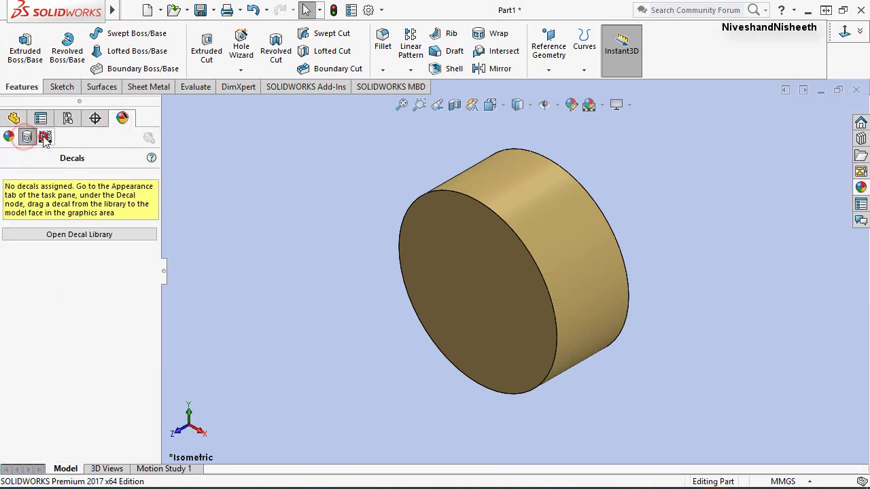
pyautogui.click(45, 138)
pyautogui.click(7, 199)
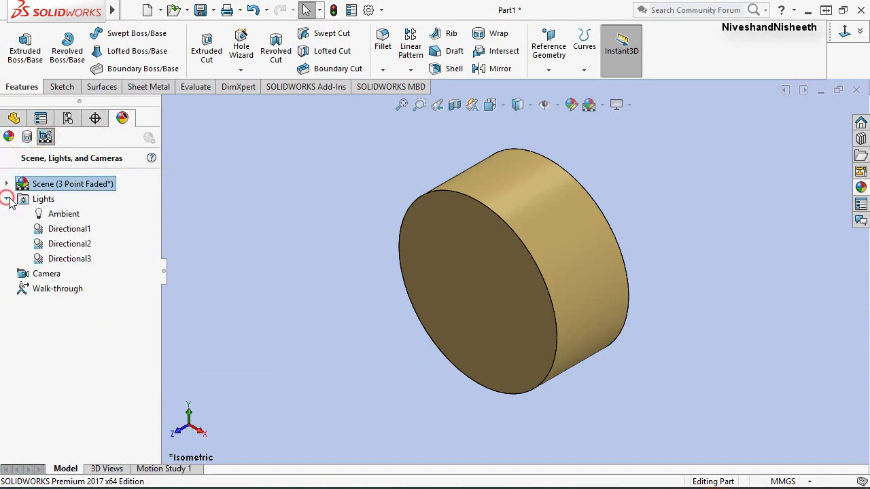
# Add a directional light at 0.35 brightness, then return to the FeatureManager.
pyautogui.rightClick(45, 201)
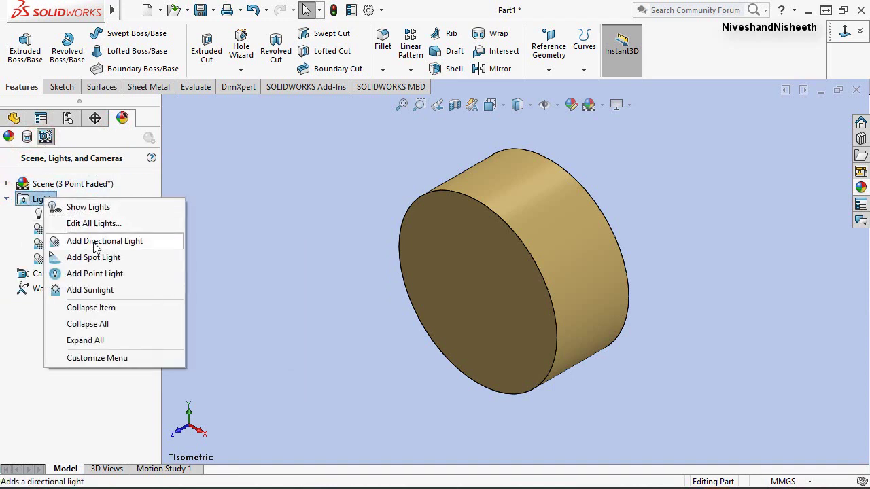
pyautogui.click(94, 241)
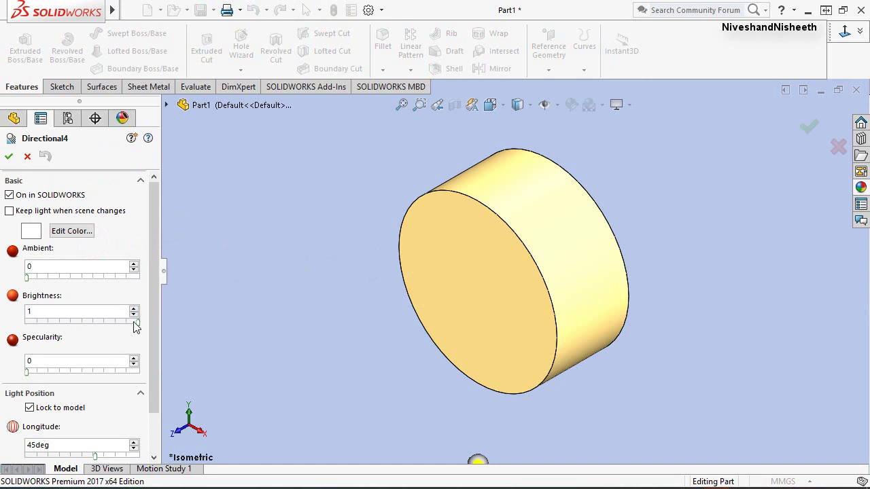
pyautogui.moveTo(138, 324); pyautogui.dragTo(68, 330)
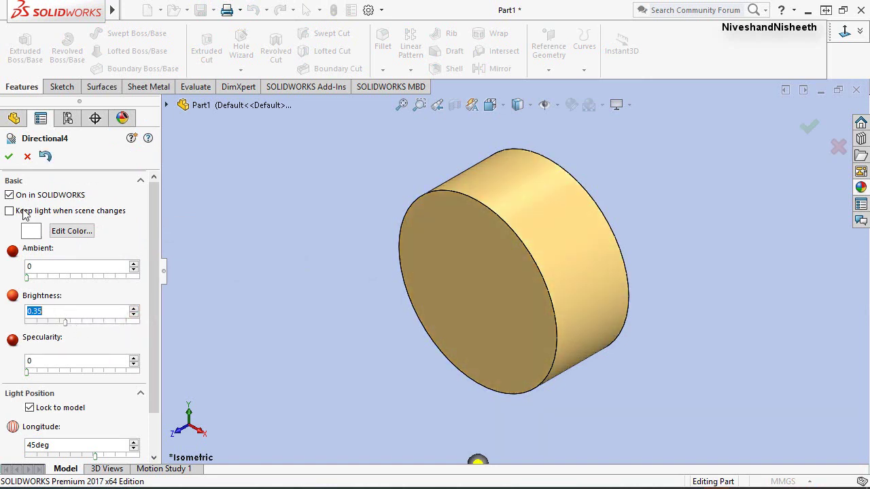
pyautogui.click(8, 157)
pyautogui.click(7, 198)
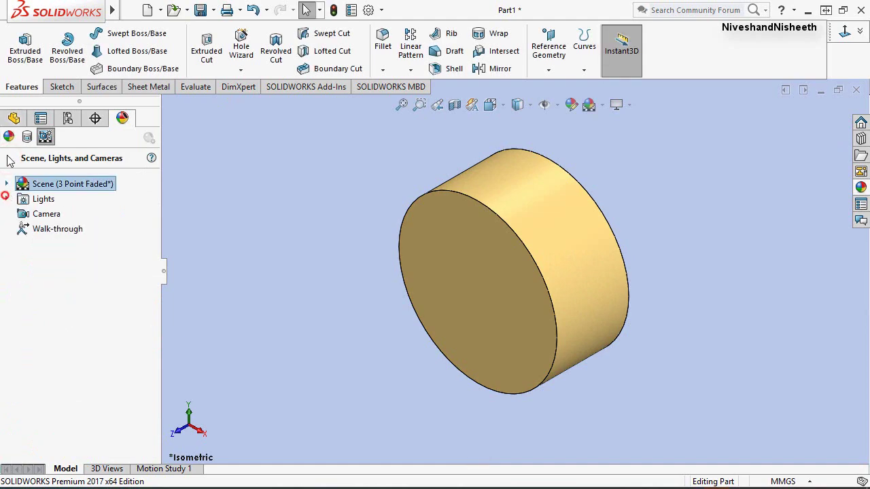
pyautogui.click(13, 117)
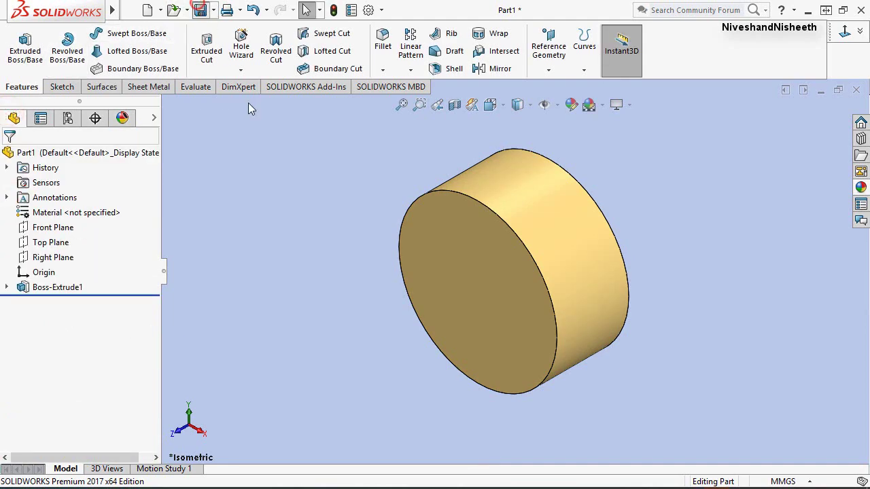
# Save the part as Anvil in Screw Gauge, viewing files as tiles grouped by date modified.
pyautogui.hotkey('ctrl', 's')
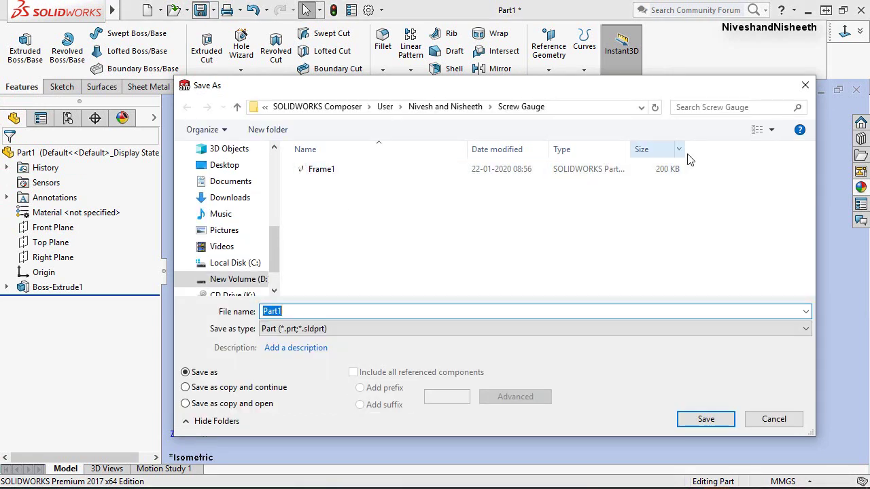
pyautogui.click(771, 131)
pyautogui.click(787, 147)
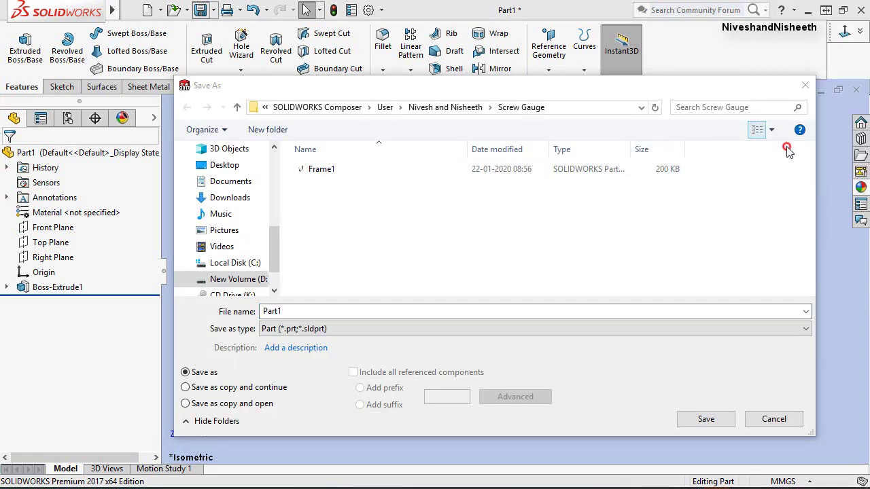
pyautogui.rightClick(456, 206)
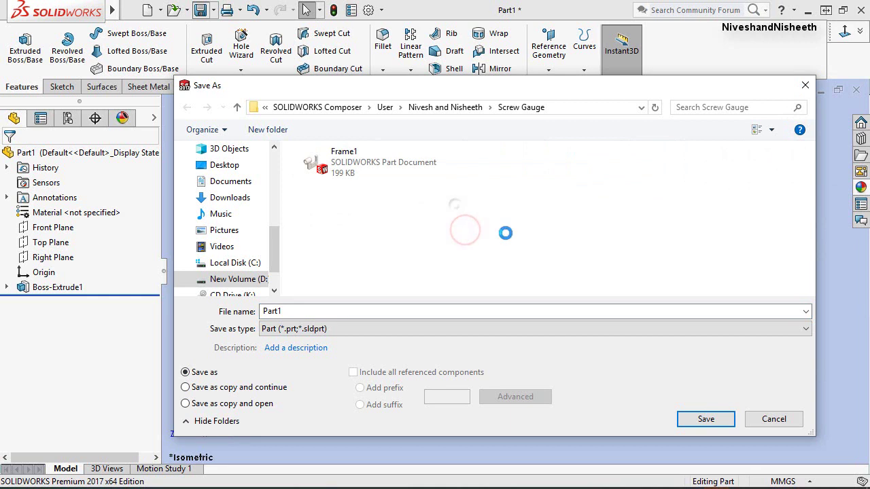
pyautogui.click(639, 247)
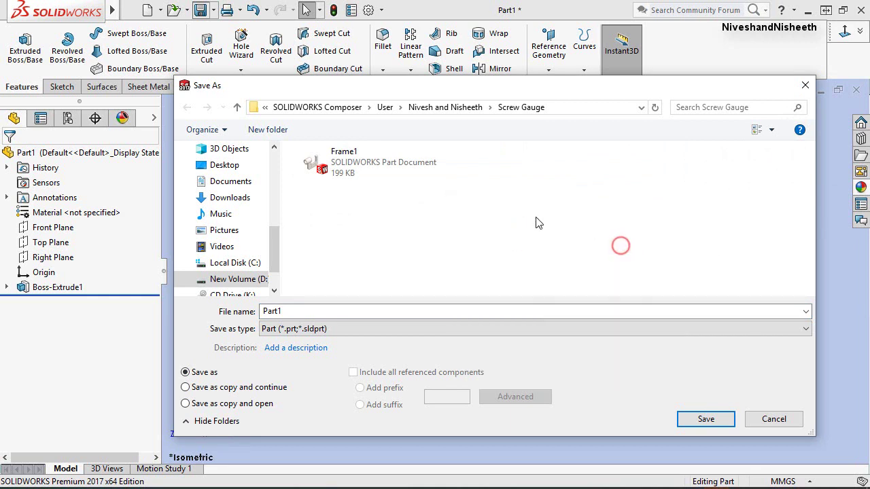
pyautogui.rightClick(536, 217)
pyautogui.click(592, 255)
pyautogui.click(711, 272)
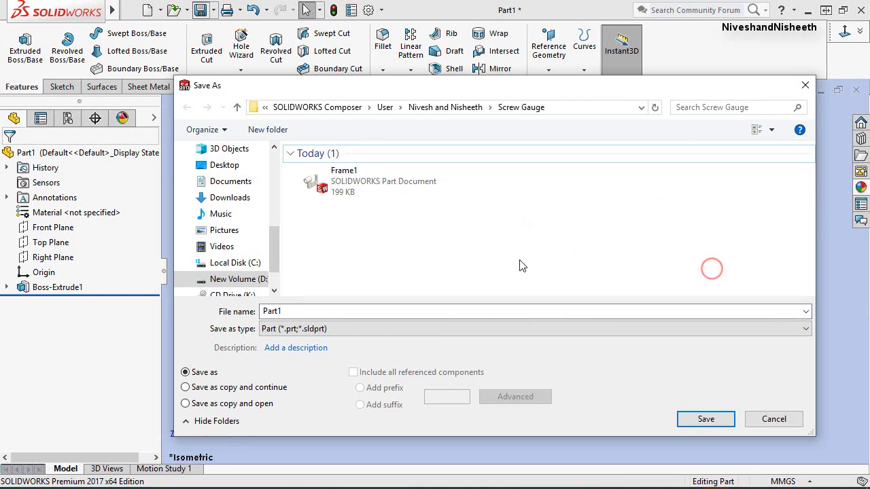
pyautogui.click(518, 259)
pyautogui.click(324, 308)
pyautogui.write('Anvil')
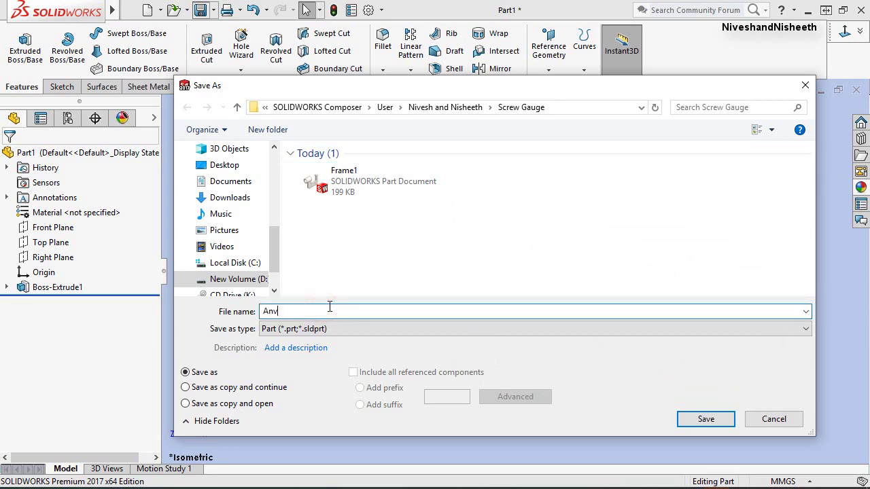
pyautogui.click(705, 419)
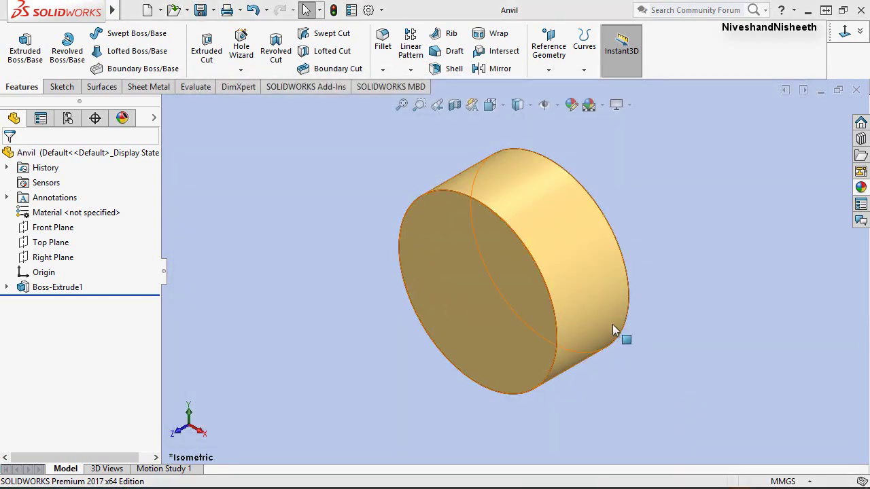
# Sketch a Ø4 circle at the centre of the disc's front face for a boss.
pyautogui.moveTo(438, 285)
pyautogui.mouseDown(button='middle')
pyautogui.moveTo(388, 311)
pyautogui.moveTo(338, 358)
pyautogui.moveTo(357, 420)
pyautogui.moveTo(335, 362)
pyautogui.mouseUp(button='middle')
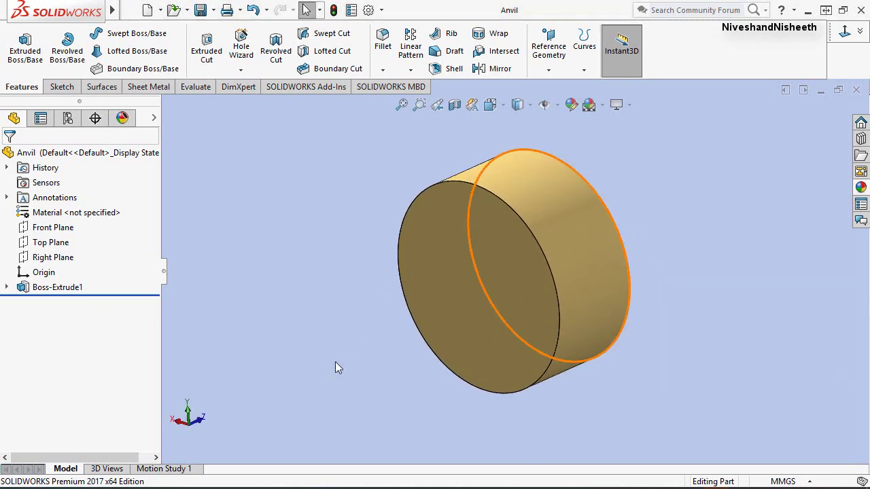
pyautogui.click(26, 48)
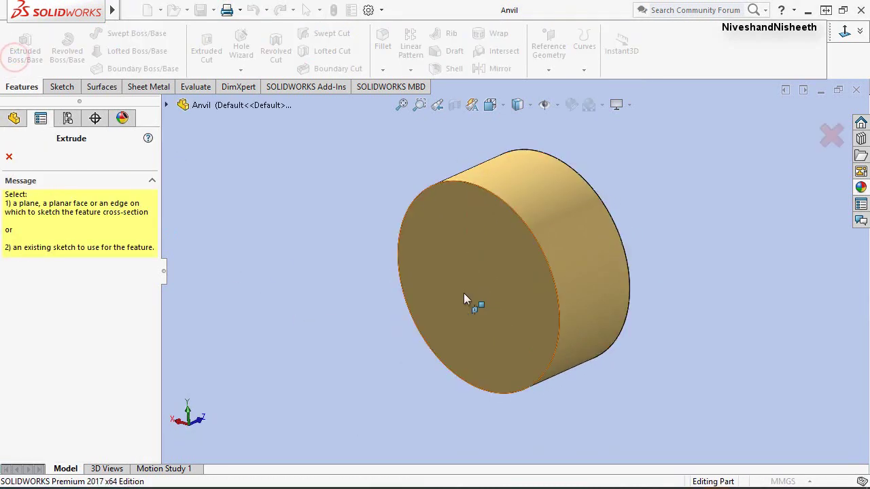
pyautogui.click(464, 293)
pyautogui.click(116, 33)
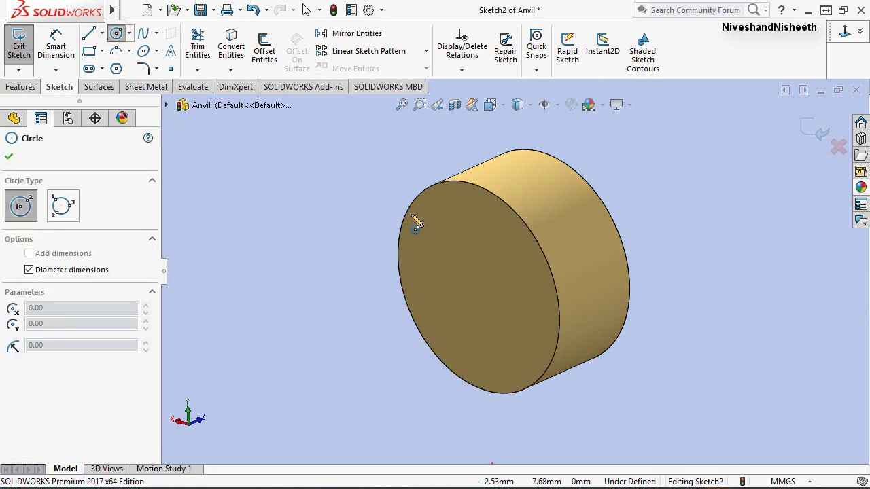
pyautogui.click(479, 288)
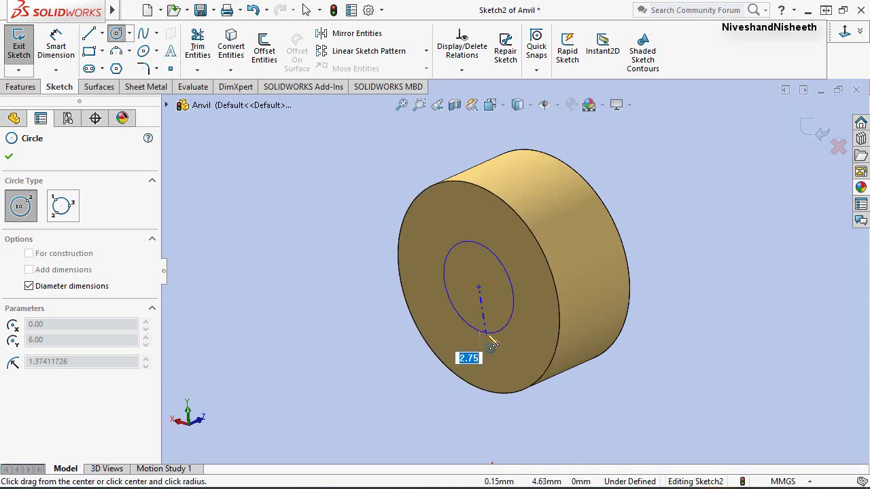
pyautogui.press('Return')
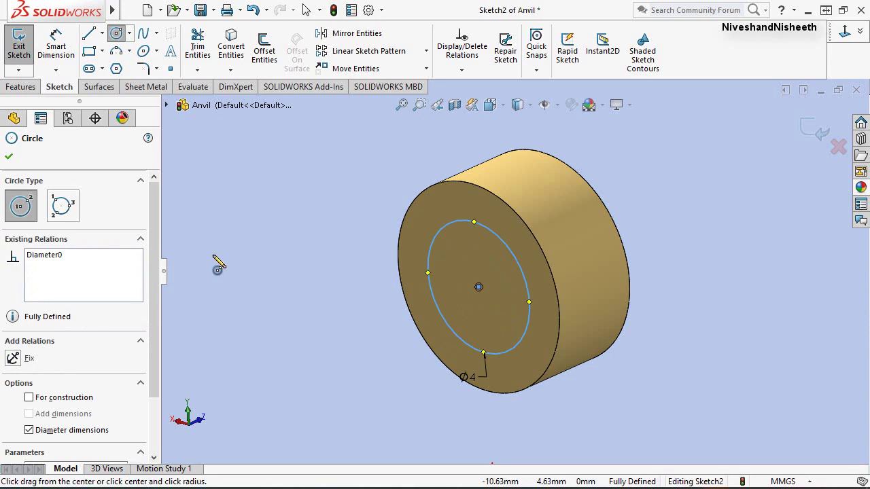
pyautogui.rightClick(224, 265)
pyautogui.click(241, 267)
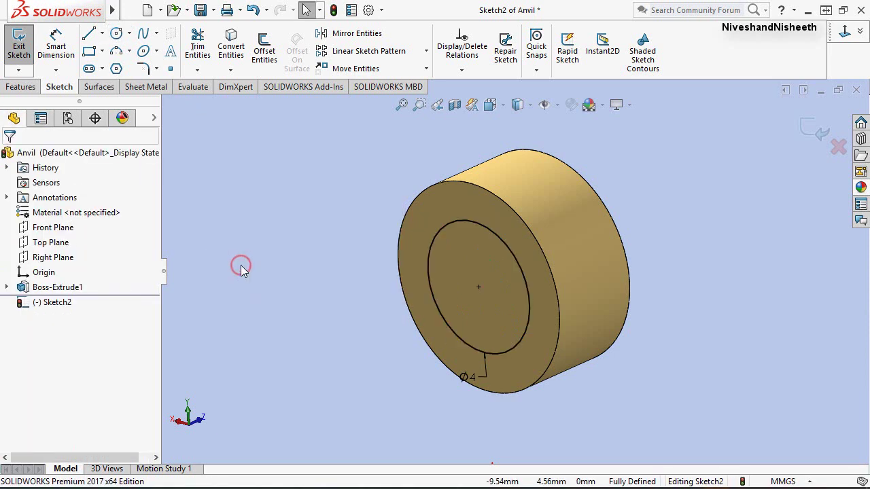
pyautogui.rightClick(307, 201)
pyautogui.click(462, 182)
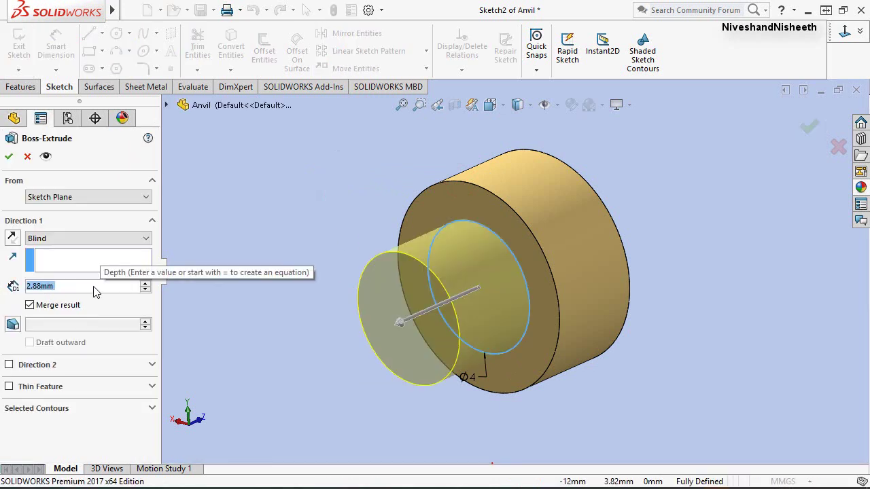
# Extrude the Ø4 circle 5.06 mm as Boss-Extrude2.
pyautogui.write('5.06')
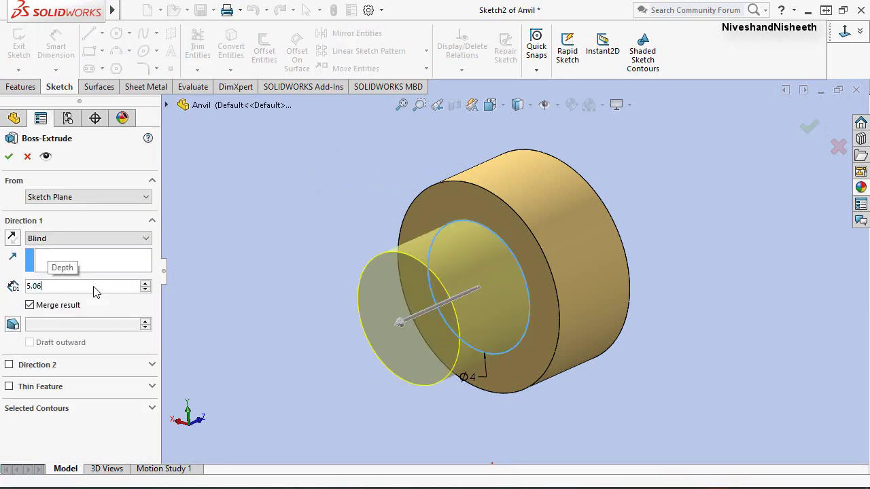
pyautogui.press('Return')
pyautogui.click(8, 158)
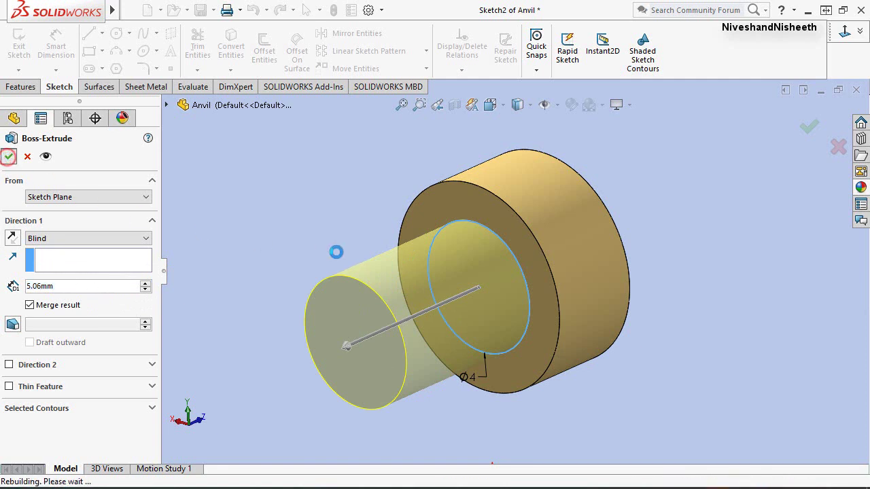
pyautogui.click(329, 231)
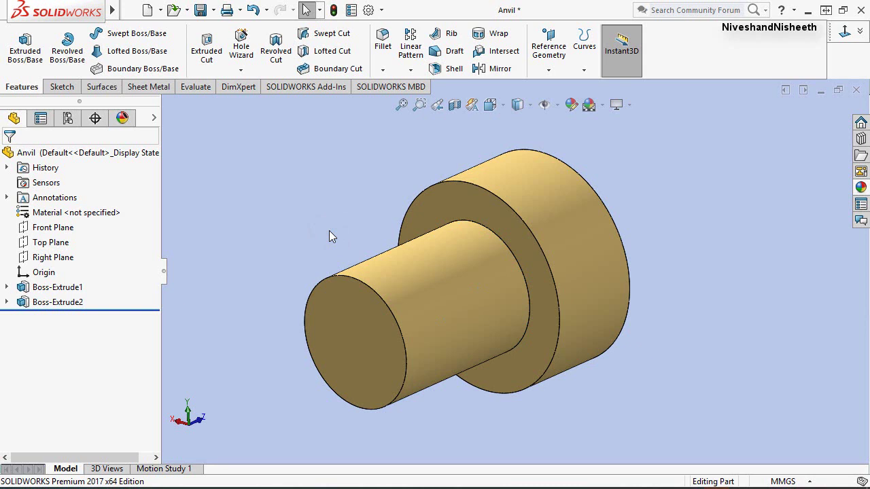
# Save, then chamfer the disc's front outer edge with a symmetric 0.12 mm chamfer.
pyautogui.hotkey('ctrl', 's')
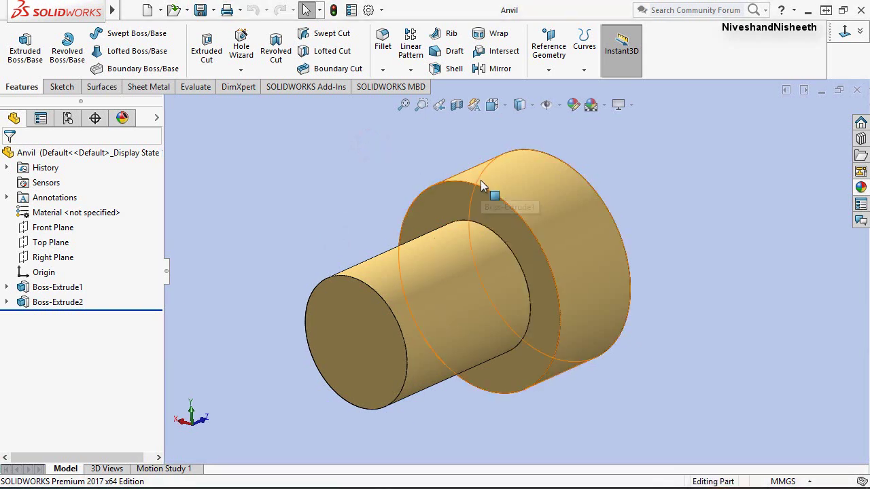
pyautogui.click(485, 188)
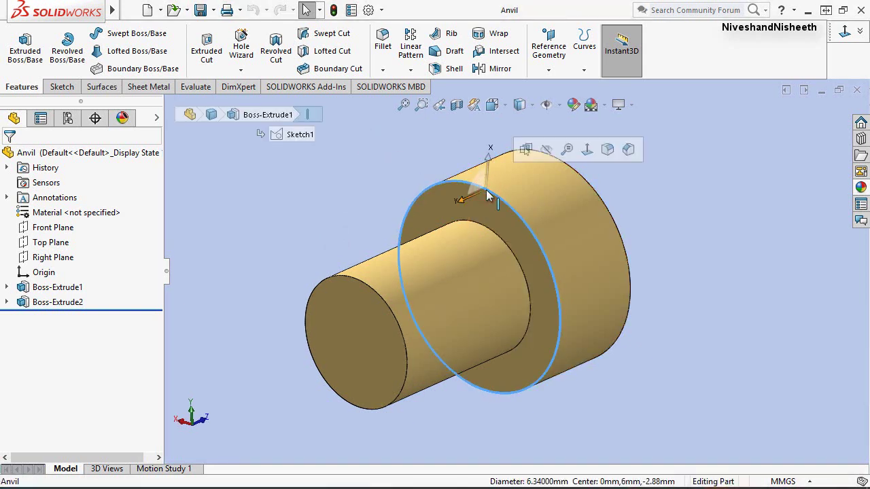
pyautogui.click(632, 151)
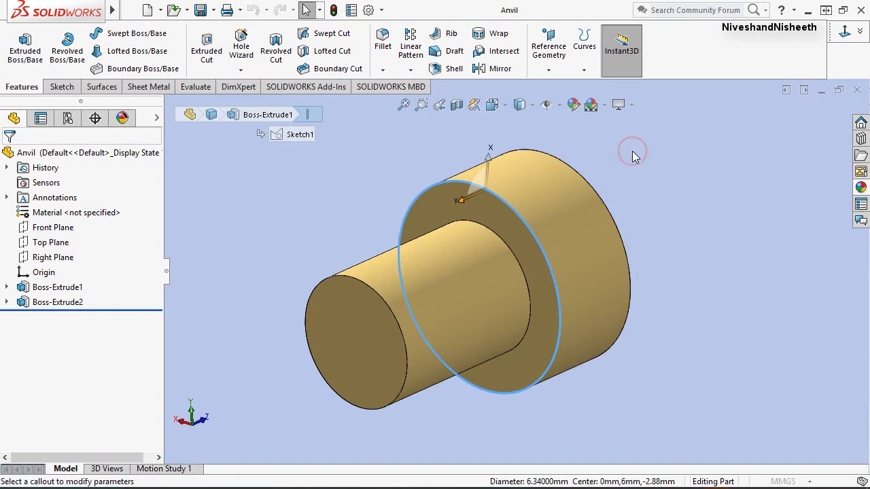
pyautogui.press('c')
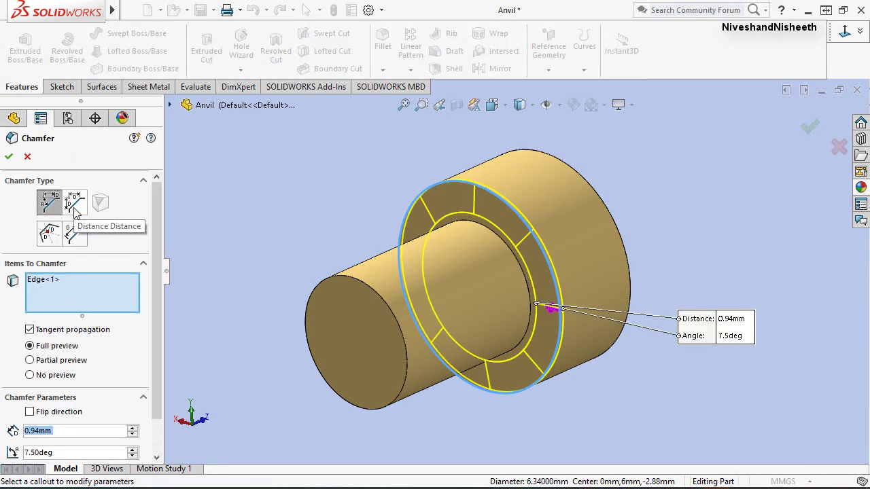
pyautogui.click(74, 209)
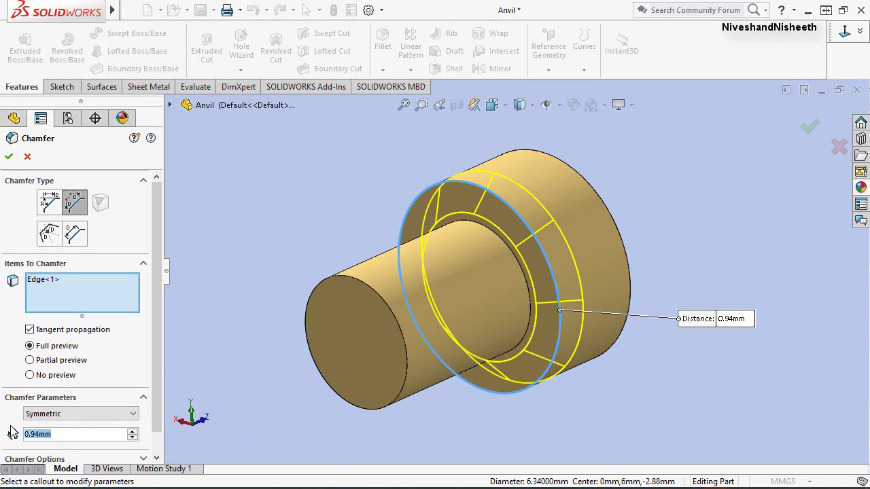
pyautogui.write('0.12')
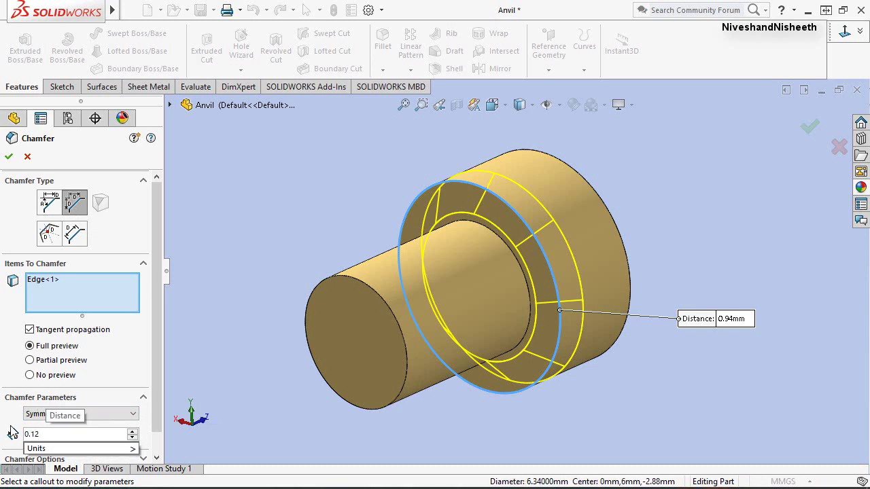
pyautogui.press('Return')
pyautogui.click(9, 158)
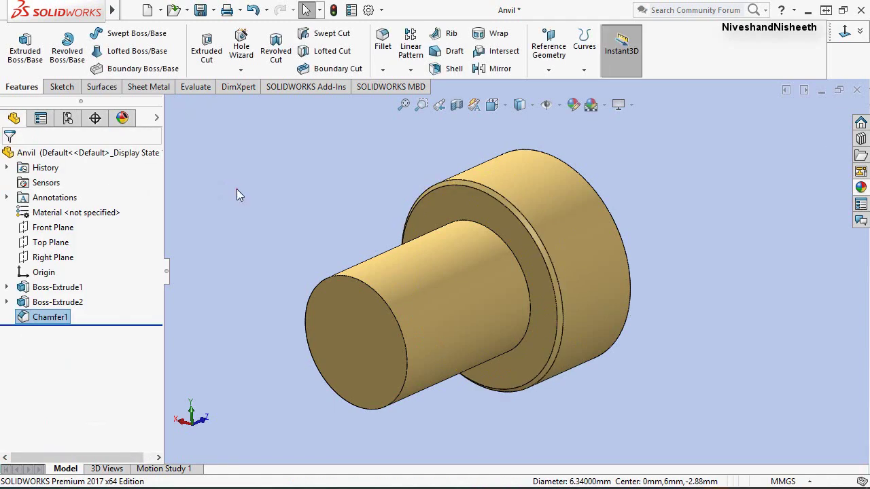
# Chamfer the Ø4 shaft's end edge with an Angle Distance chamfer of 0.94 mm at 7.5°.
pyautogui.click(343, 275)
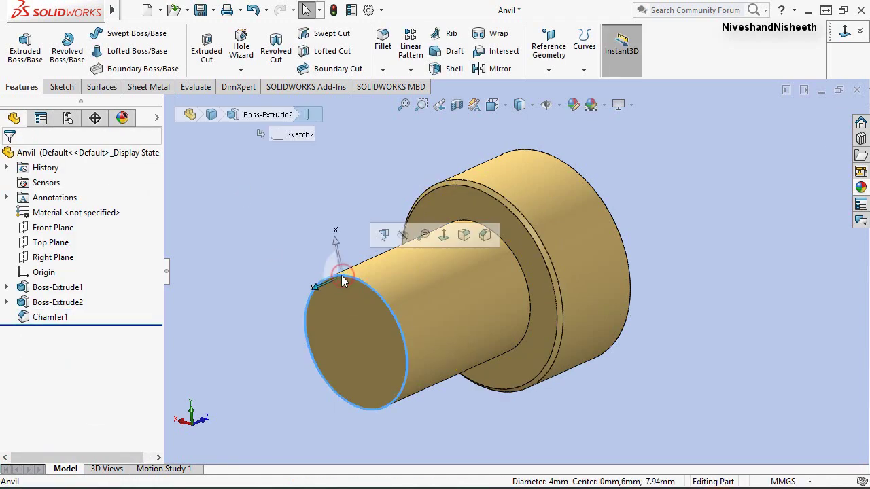
pyautogui.click(488, 235)
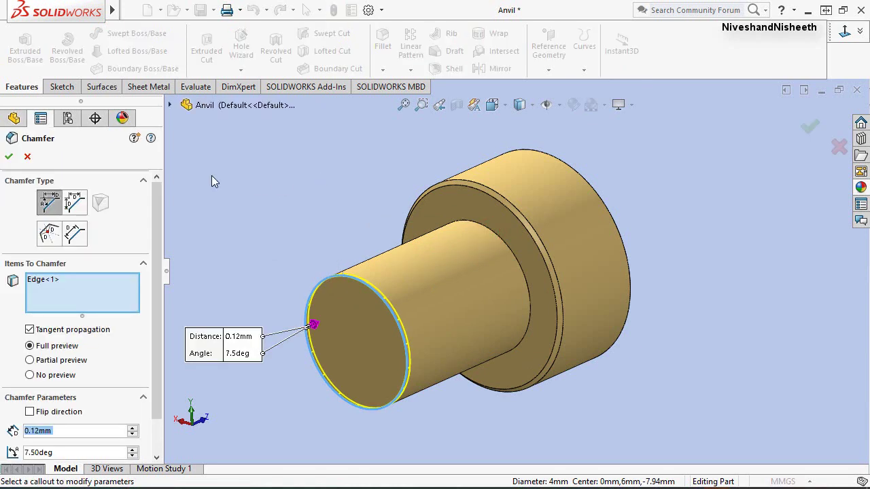
pyautogui.click(46, 202)
pyautogui.click(62, 431)
pyautogui.write('0.94')
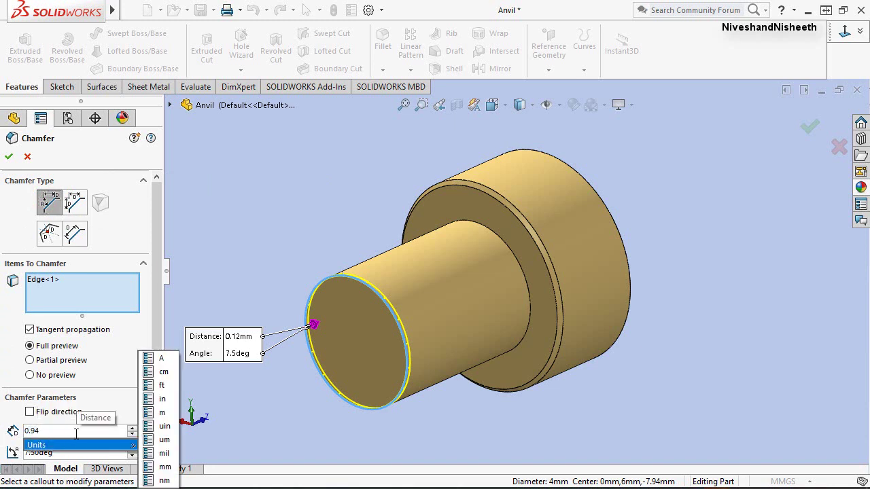
pyautogui.click(161, 466)
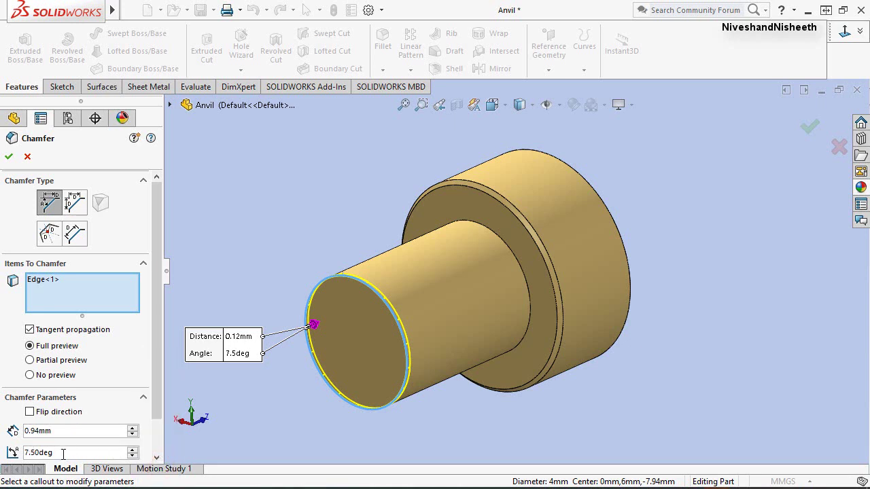
pyautogui.click(61, 453)
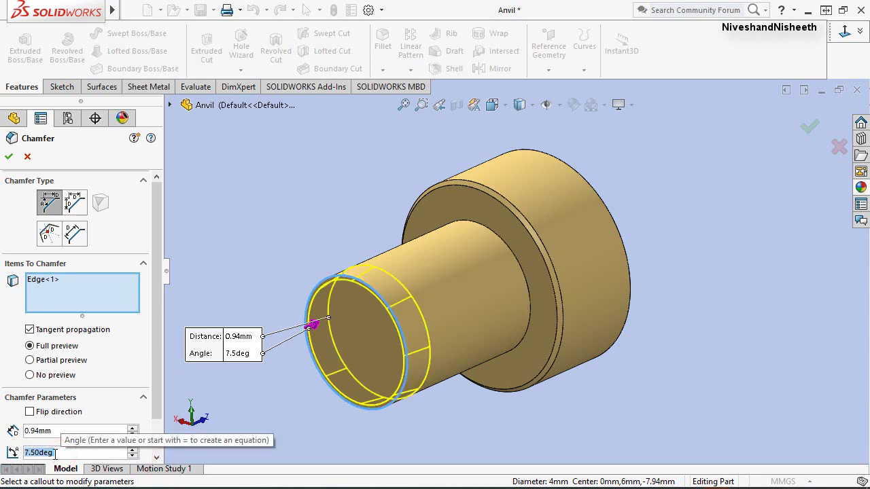
pyautogui.click(8, 160)
pyautogui.click(256, 194)
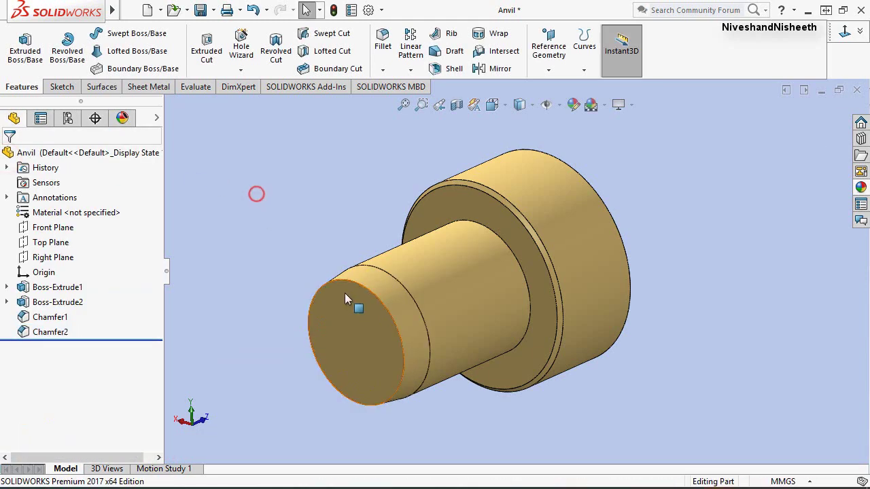
pyautogui.moveTo(345, 297); pyautogui.dragTo(601, 213, button='middle')
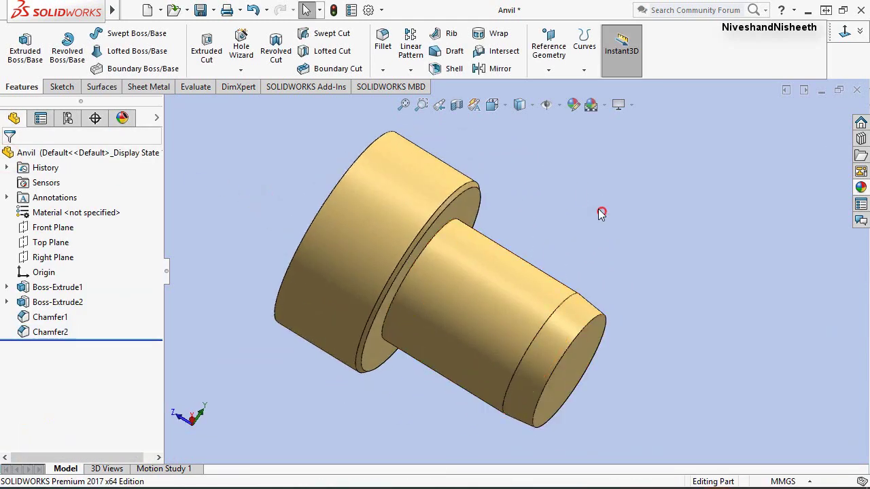
# Switch the Anvil model to the isometric view and close the part document.
pyautogui.click(507, 106)
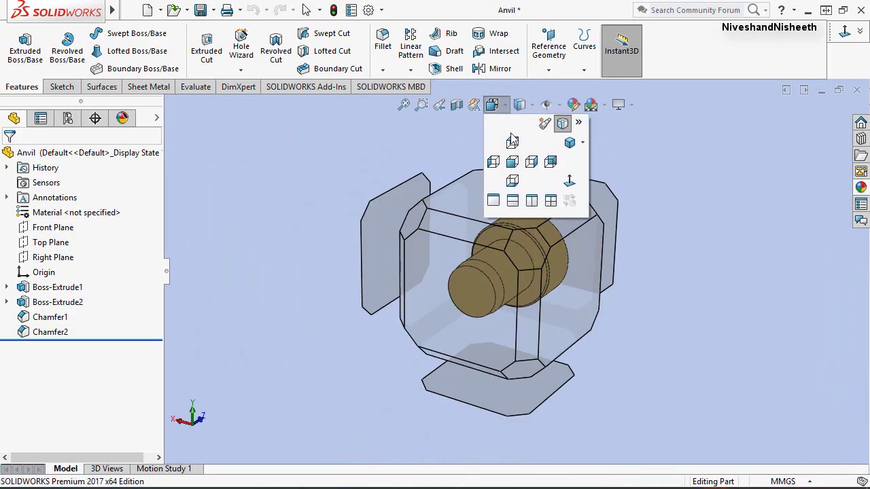
pyautogui.click(583, 143)
pyautogui.click(605, 156)
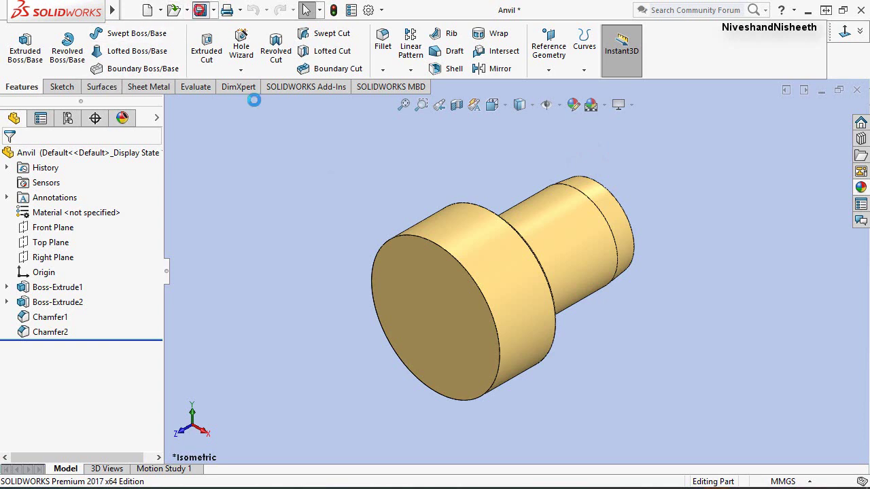
pyautogui.click(857, 90)
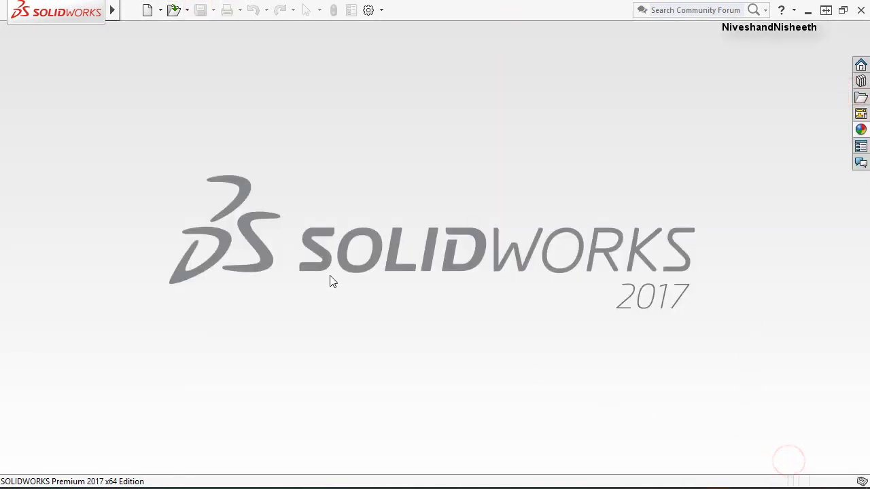
# Create a new part from the Part template and set its units to MMGS.
pyautogui.click(146, 11)
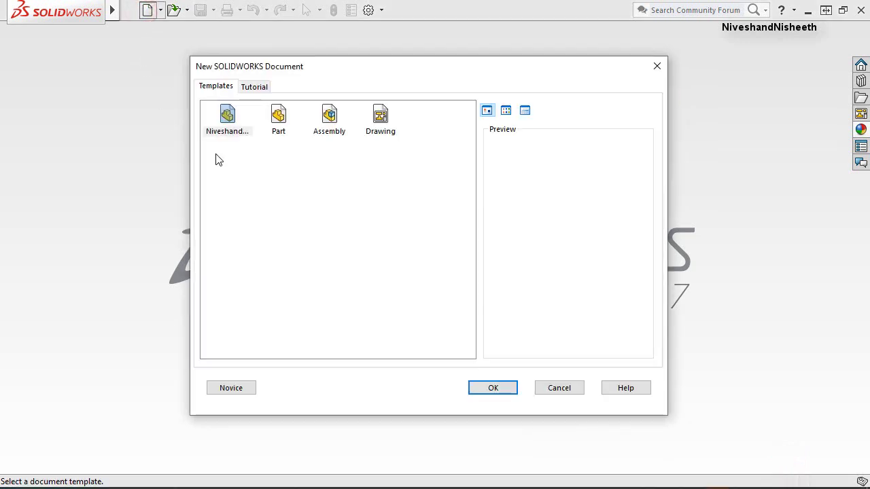
pyautogui.doubleClick(278, 118)
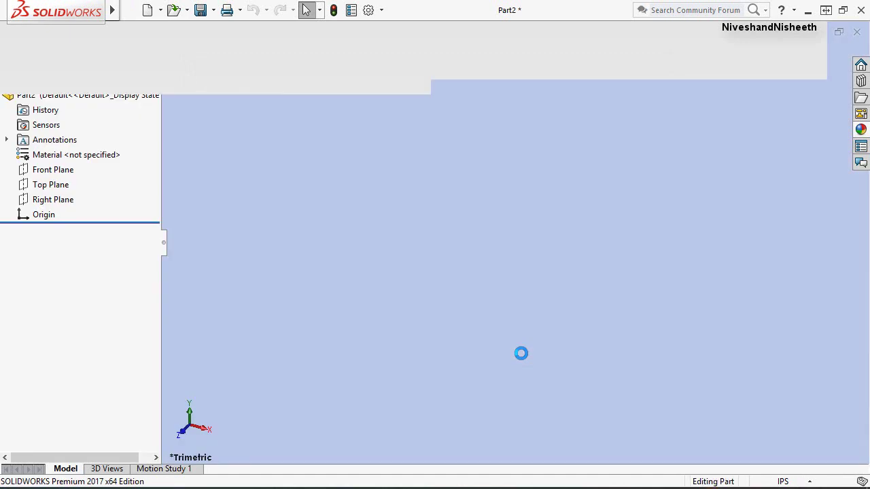
pyautogui.click(783, 481)
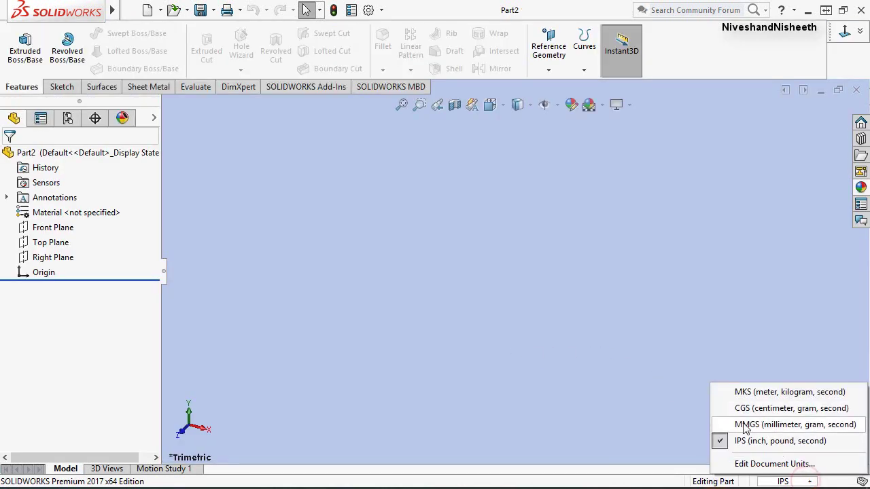
pyautogui.click(782, 425)
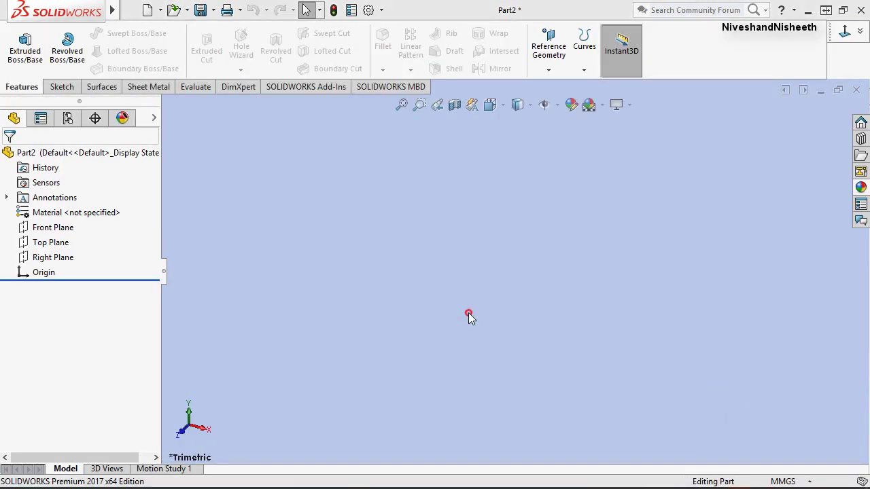
# On the Front Plane, sketch a 42 × 14 center rectangle anchored at the origin.
pyautogui.click(57, 232)
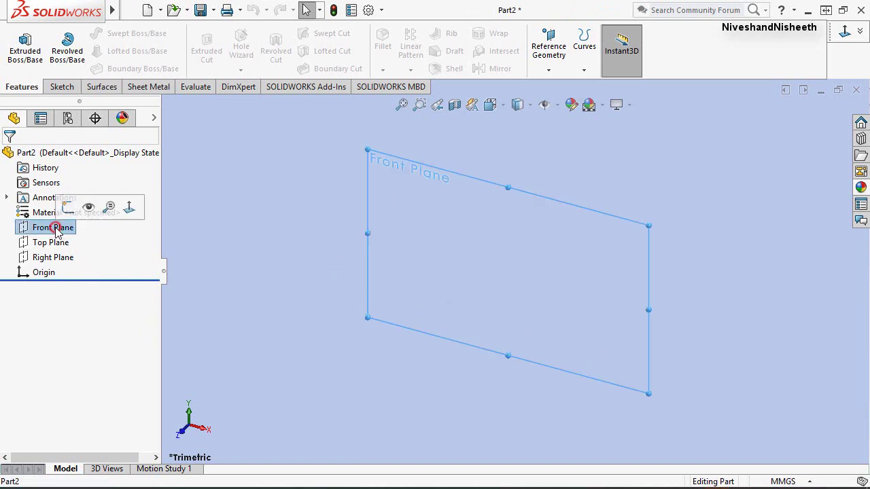
pyautogui.click(67, 207)
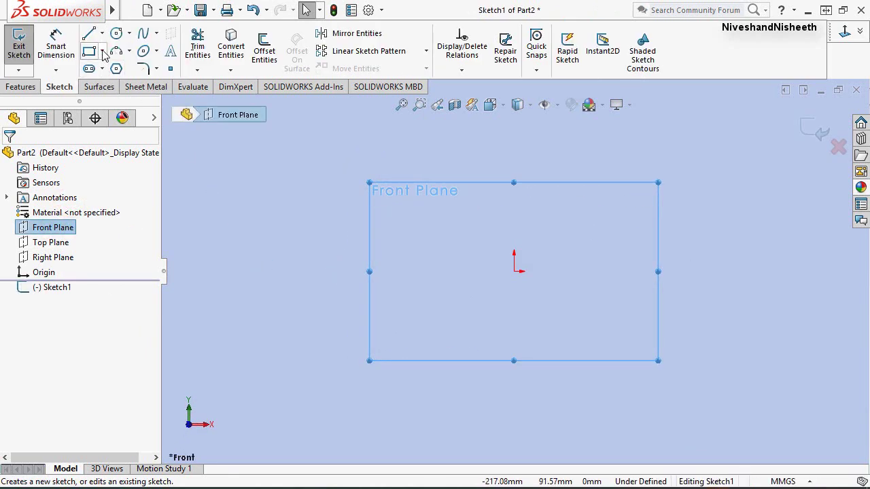
pyautogui.click(103, 51)
pyautogui.click(111, 82)
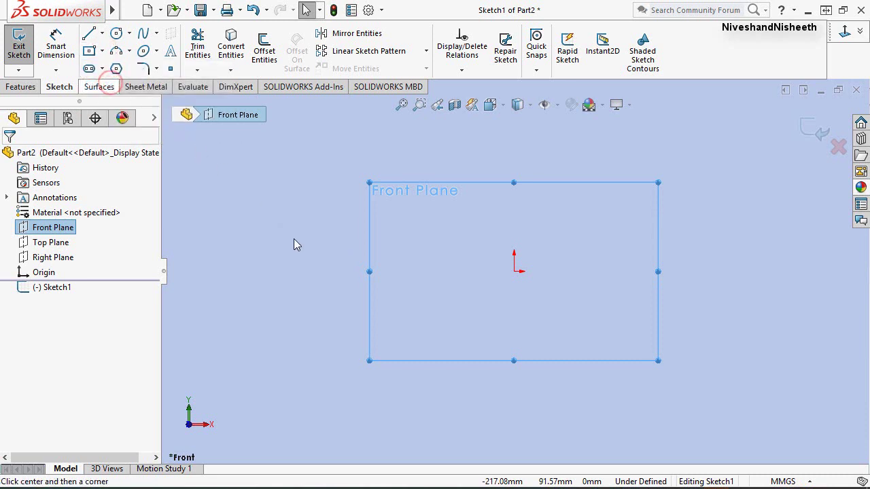
pyautogui.click(514, 271)
pyautogui.write('14')
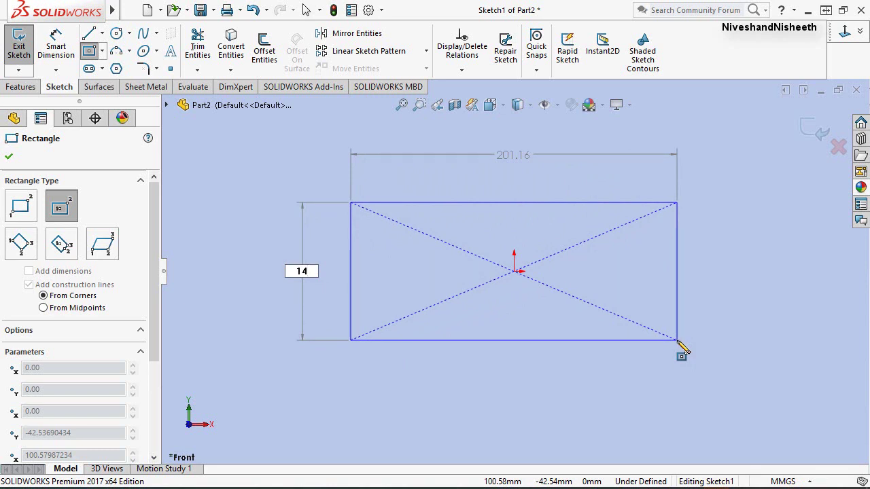
pyautogui.press('Tab')
pyautogui.write('42')
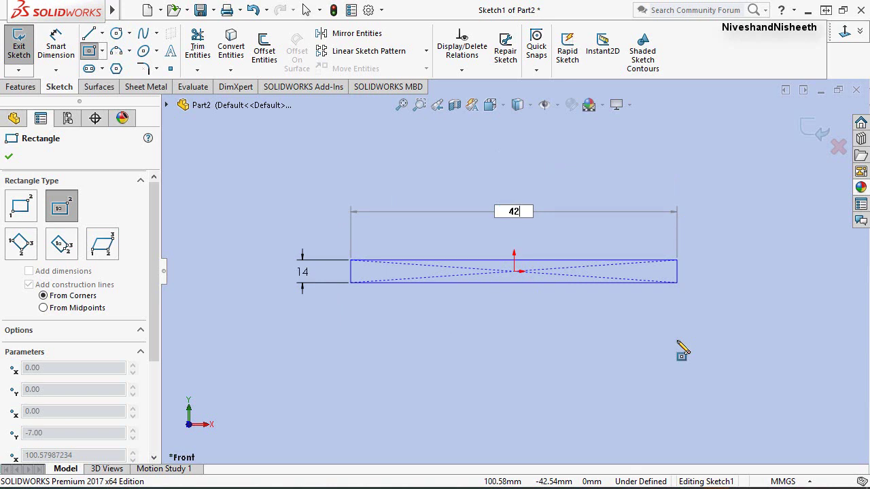
pyautogui.press('Return')
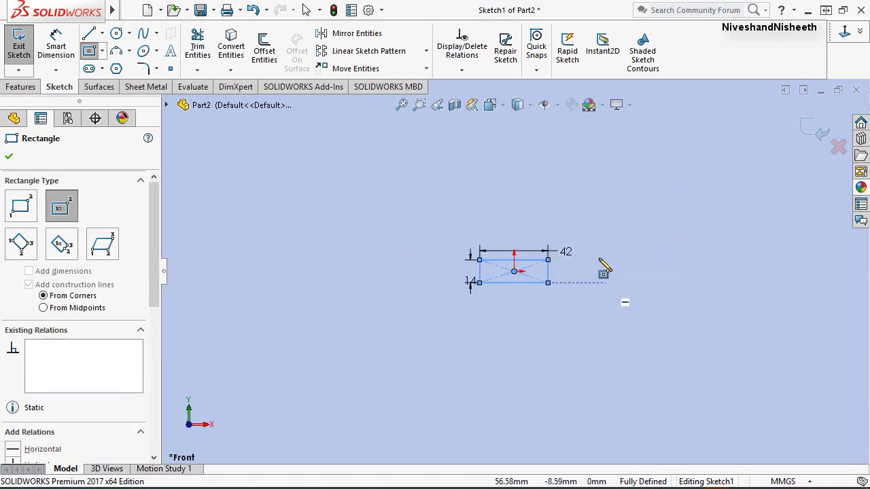
# Move the 14 dimension left and the 42 dimension above the rectangle, then zoom to fit.
pyautogui.rightClick(593, 201)
pyautogui.click(607, 208)
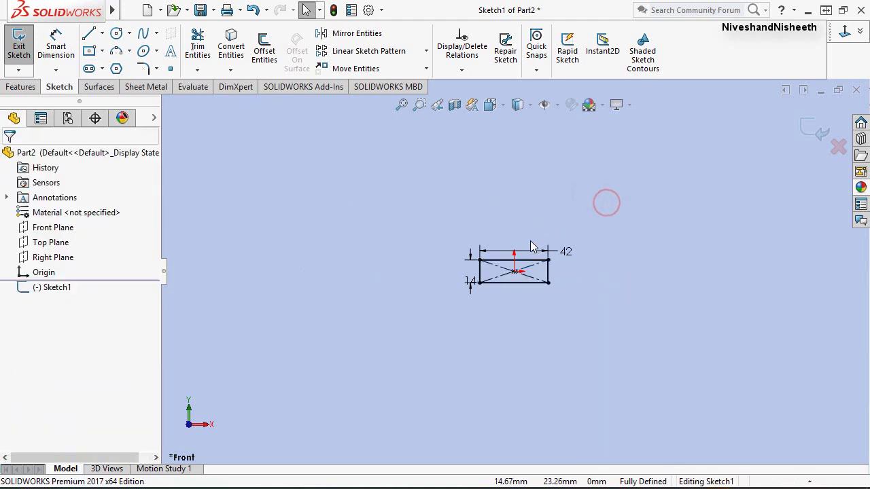
pyautogui.moveTo(484, 289); pyautogui.dragTo(472, 282)
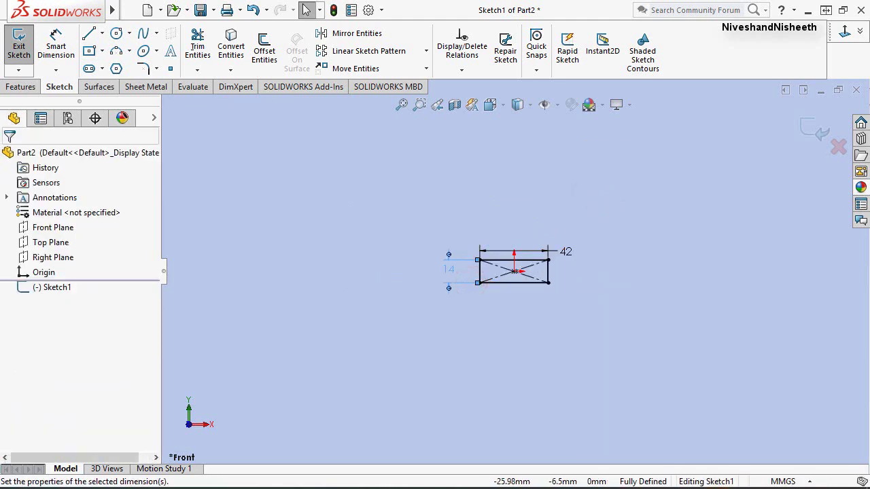
pyautogui.click(615, 258)
pyautogui.moveTo(559, 252); pyautogui.dragTo(519, 245)
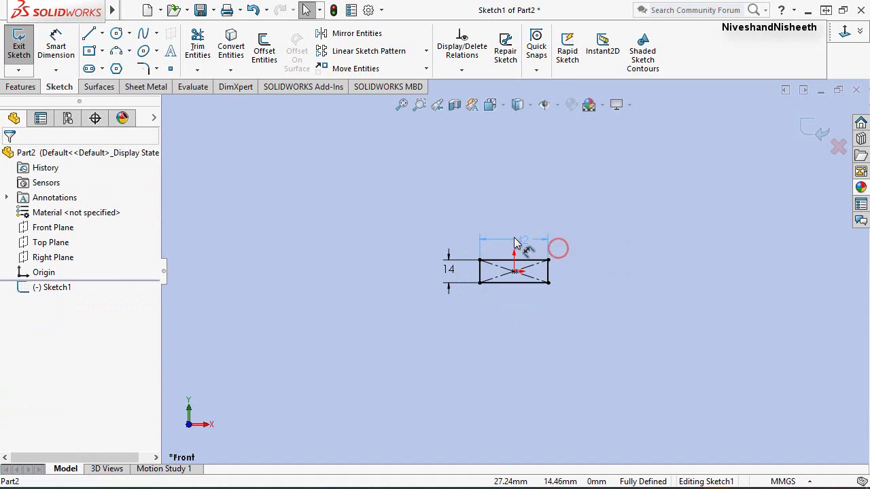
pyautogui.click(519, 201)
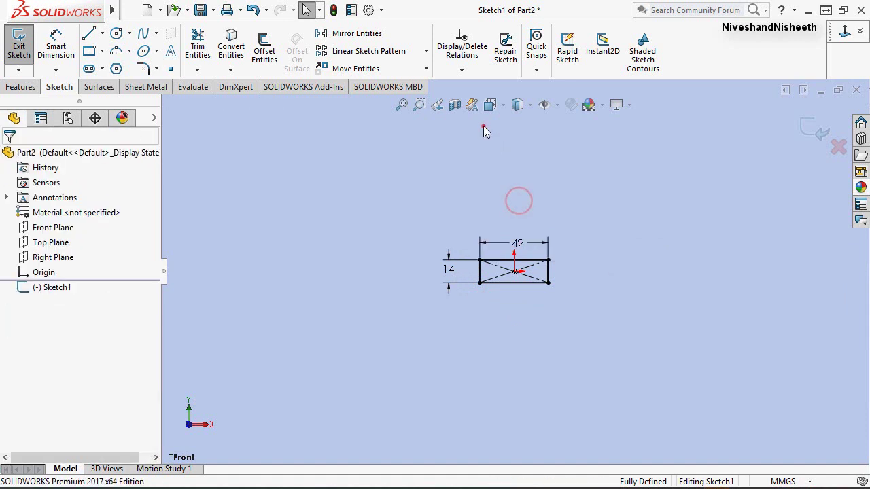
pyautogui.click(402, 104)
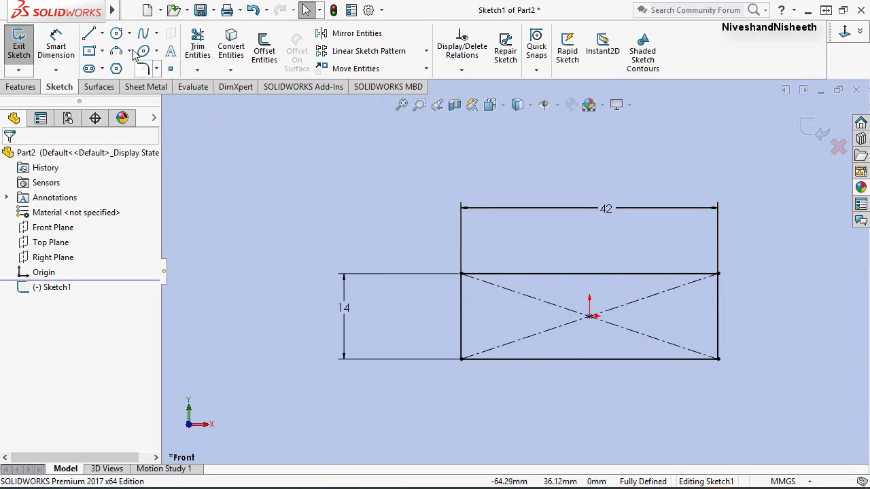
# Draw two Ø3.99 circles on the rectangle's midline, one left and one right of the origin.
pyautogui.click(116, 34)
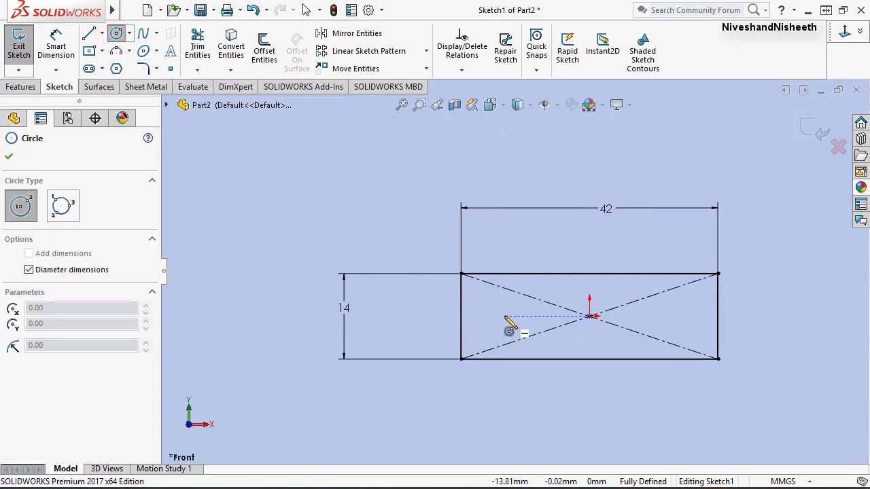
pyautogui.moveTo(505, 317); pyautogui.dragTo(510, 324)
pyautogui.write('3.99')
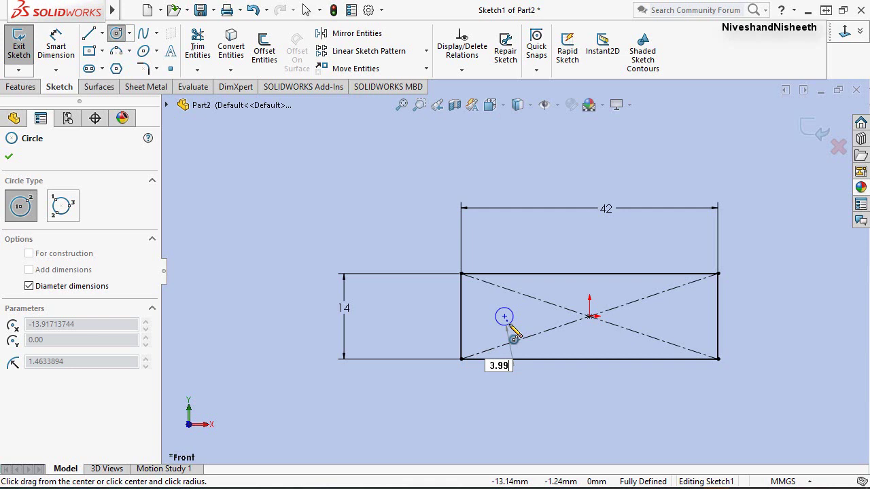
pyautogui.press('Return')
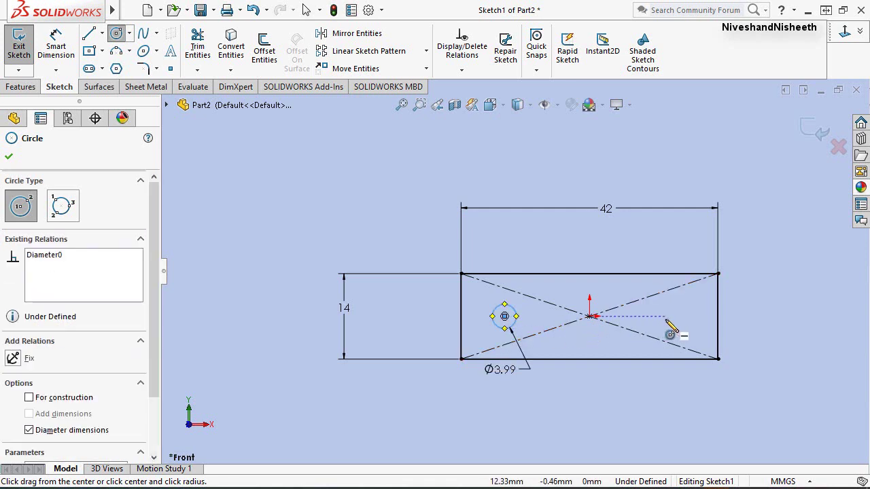
pyautogui.moveTo(666, 318); pyautogui.dragTo(673, 341)
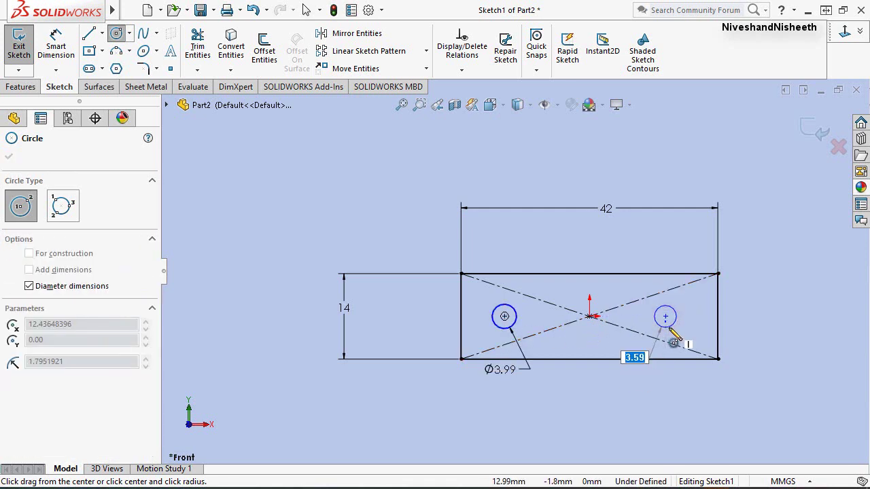
pyautogui.write('3.99')
pyautogui.press('Return')
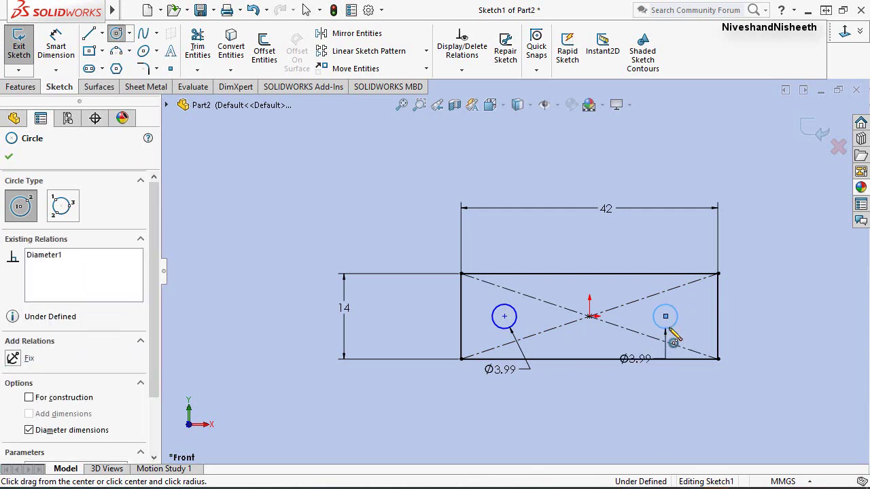
# Dimension each hole 8 mm from its nearest plate end edge.
pyautogui.click(56, 47)
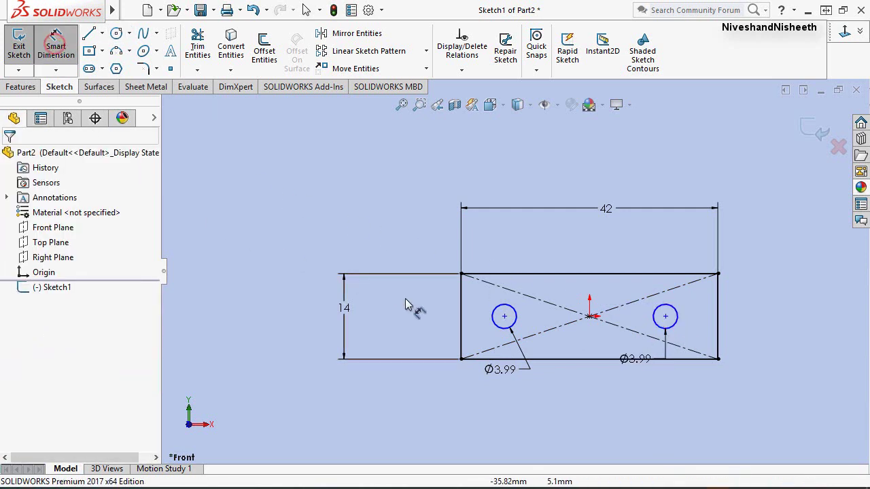
pyautogui.click(462, 330)
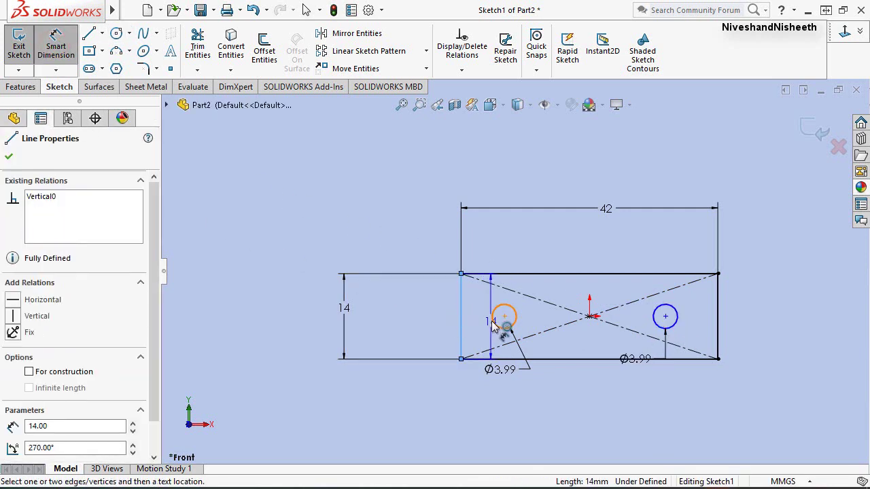
pyautogui.click(492, 320)
pyautogui.click(487, 251)
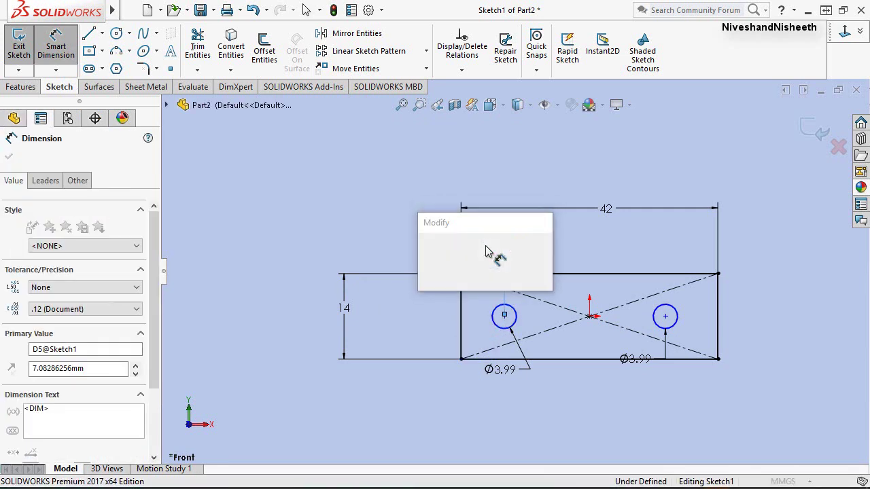
pyautogui.write('8')
pyautogui.press('Return')
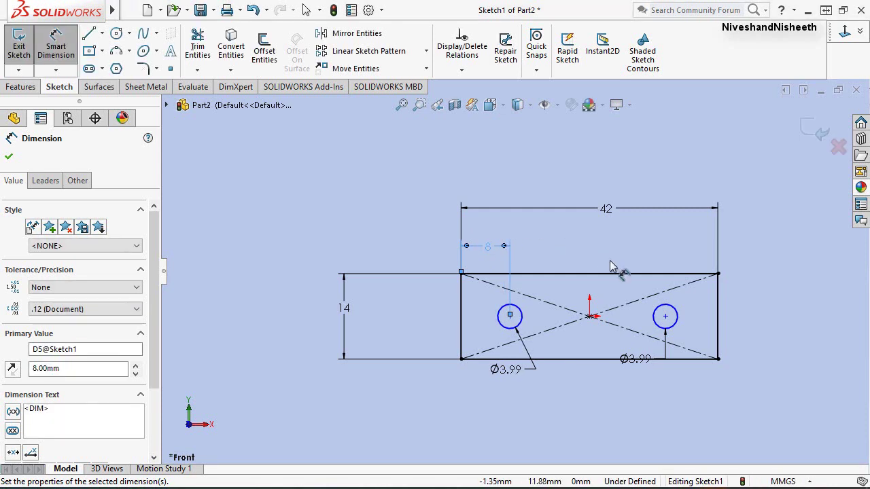
pyautogui.click(665, 316)
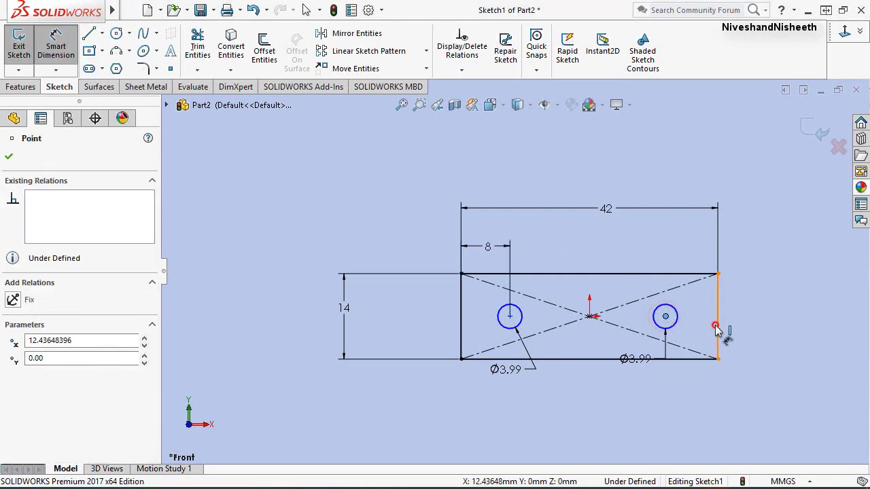
pyautogui.click(718, 320)
pyautogui.click(595, 283)
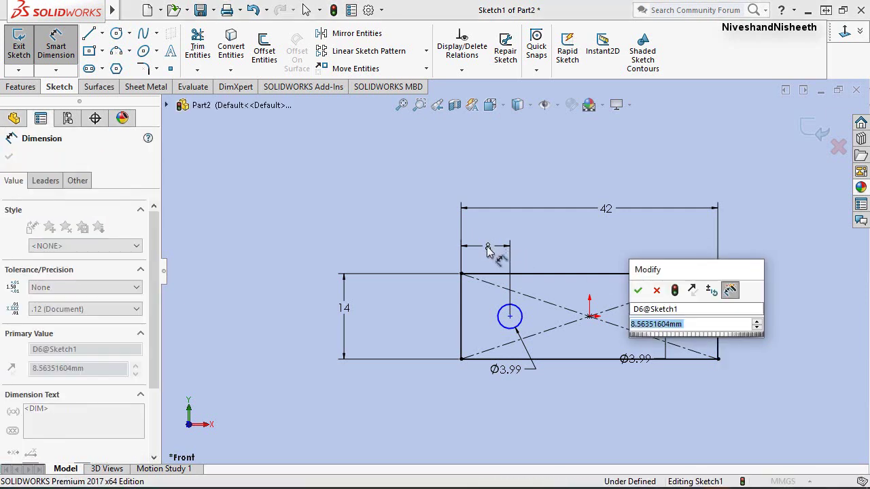
pyautogui.write('8.00mm')
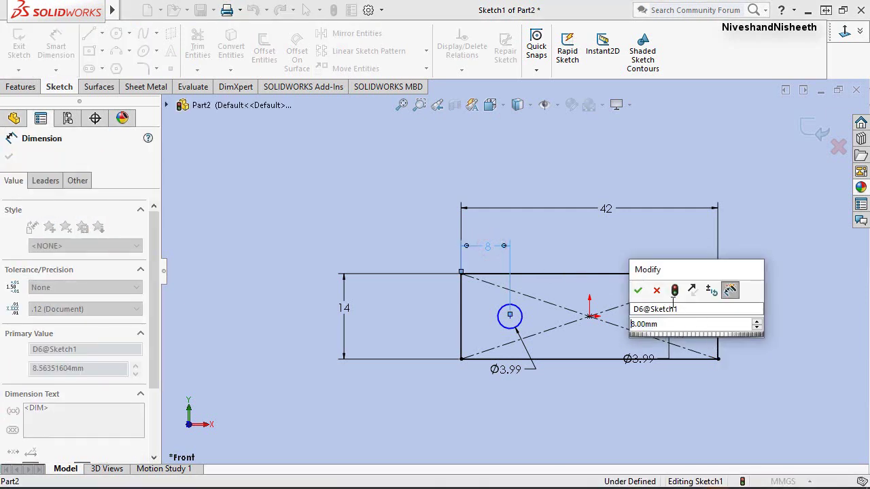
pyautogui.click(639, 291)
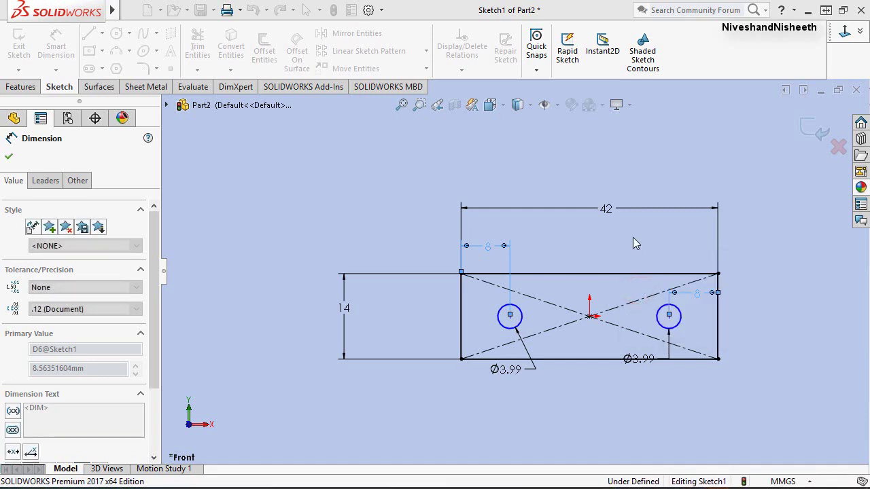
pyautogui.press('Escape')
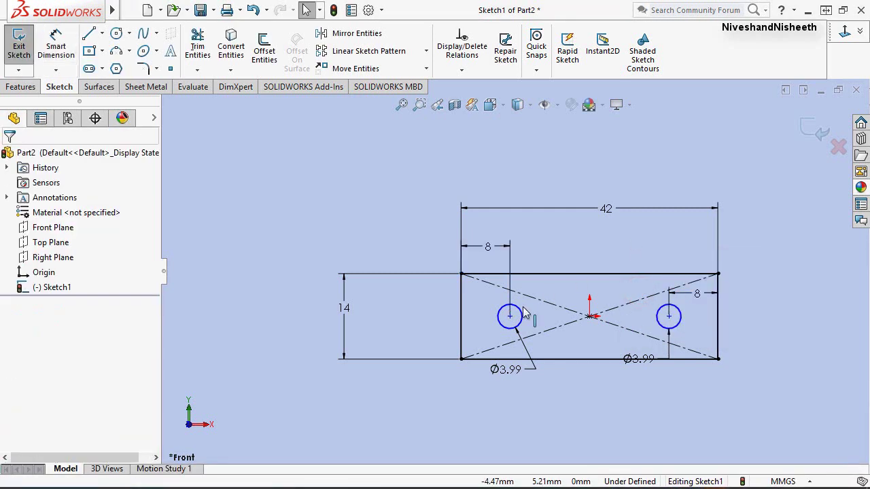
# Add Horizontal relations aligning both hole centres with each other and the origin.
pyautogui.click(510, 317)
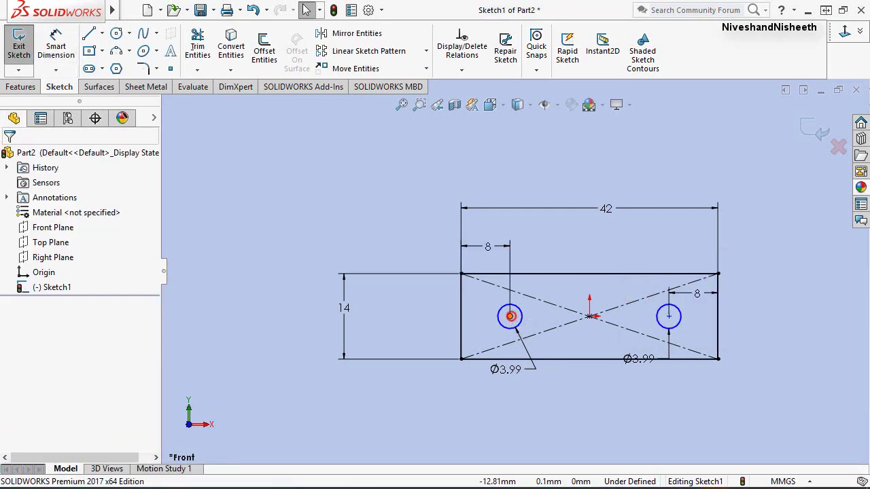
pyautogui.keyDown('ctrl'); pyautogui.click(670, 318); pyautogui.keyUp('ctrl')
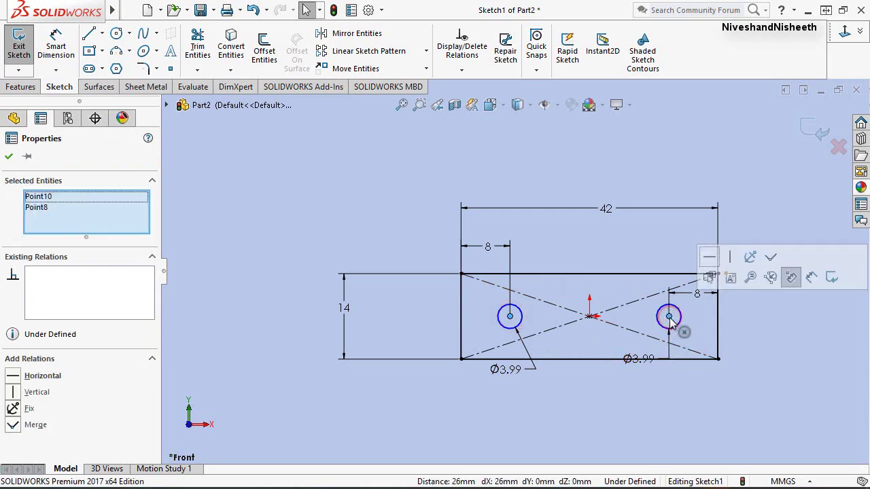
pyautogui.click(714, 257)
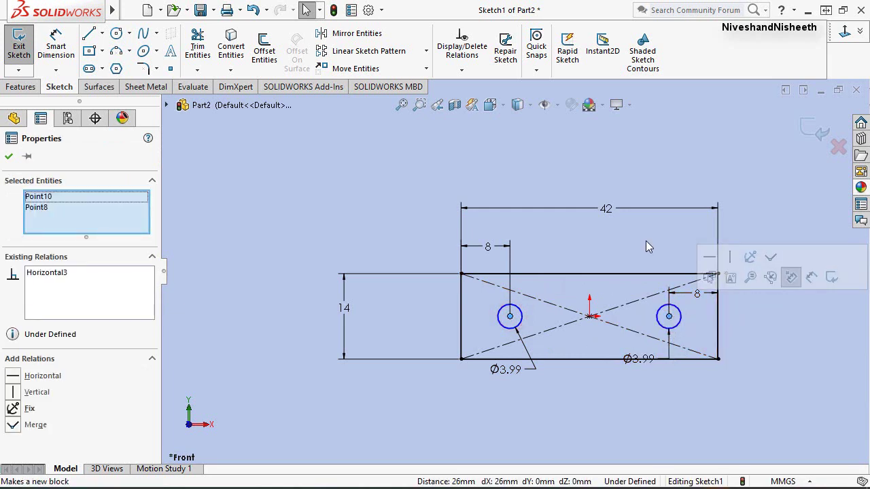
pyautogui.press('Escape')
pyautogui.click(669, 319)
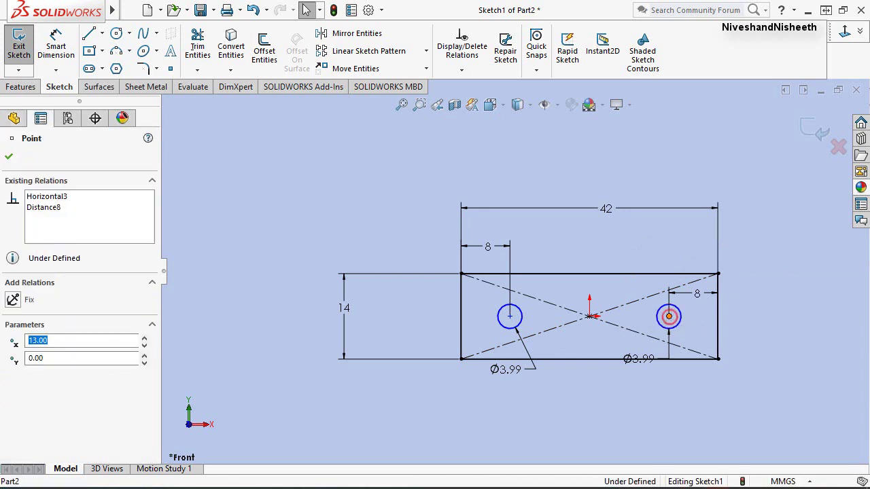
pyautogui.keyDown('ctrl'); pyautogui.click(591, 317); pyautogui.keyUp('ctrl')
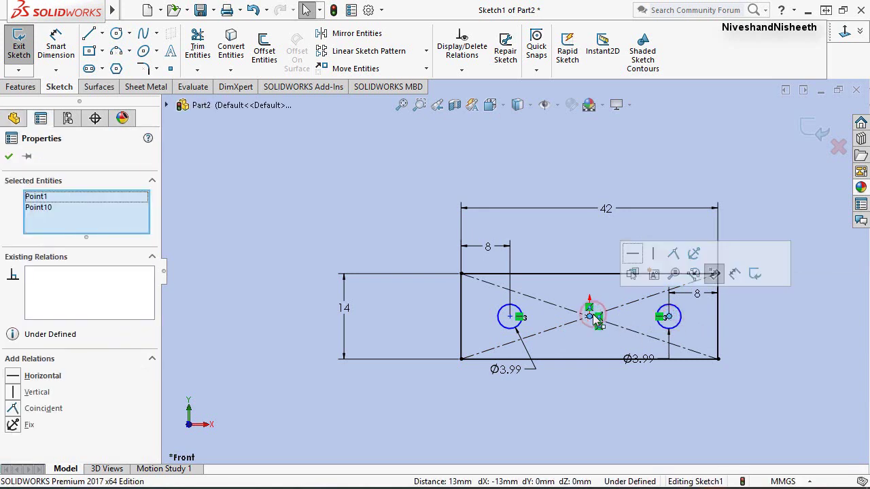
pyautogui.click(632, 254)
pyautogui.click(637, 231)
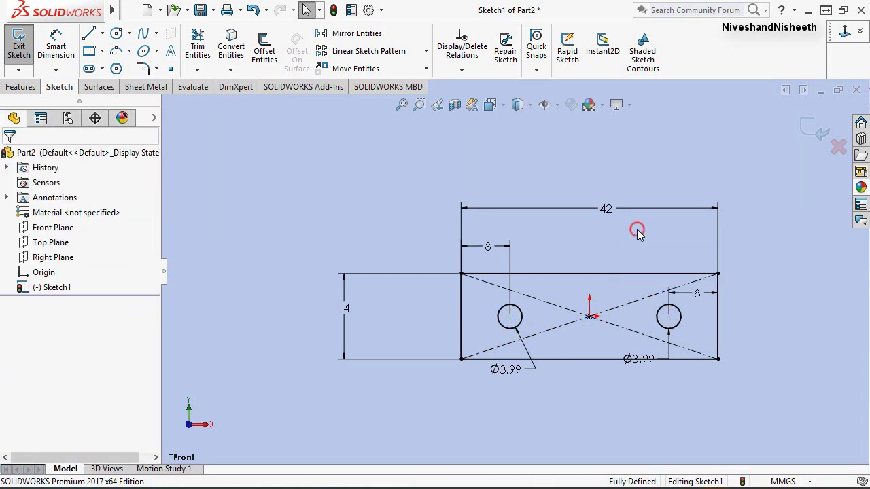
# Exit the sketch and switch to the isometric view.
pyautogui.rightClick(431, 136)
pyautogui.click(585, 119)
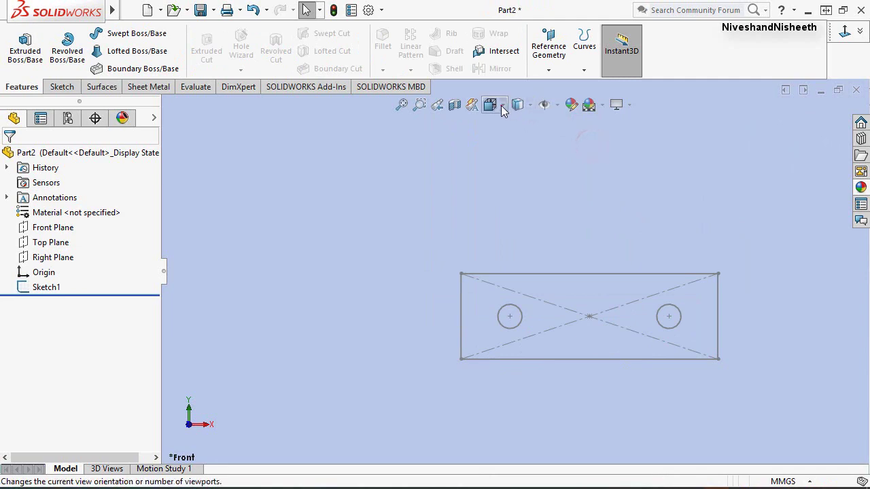
pyautogui.click(501, 105)
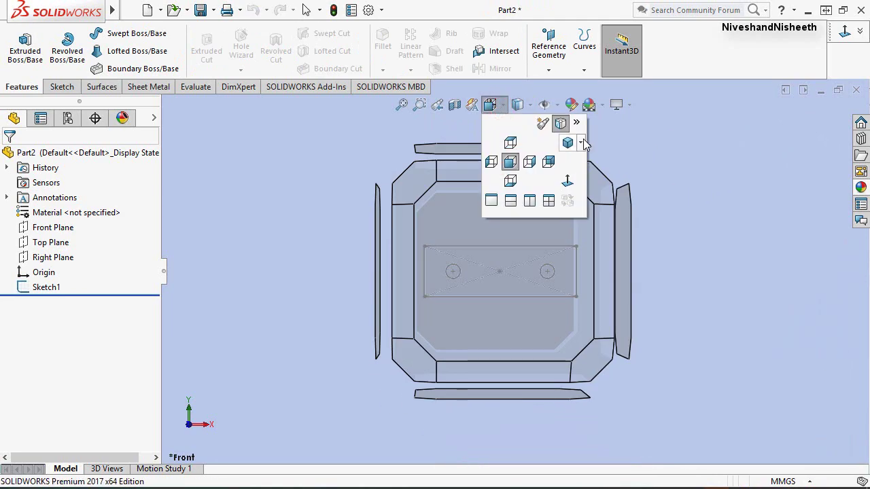
pyautogui.click(582, 143)
pyautogui.click(586, 161)
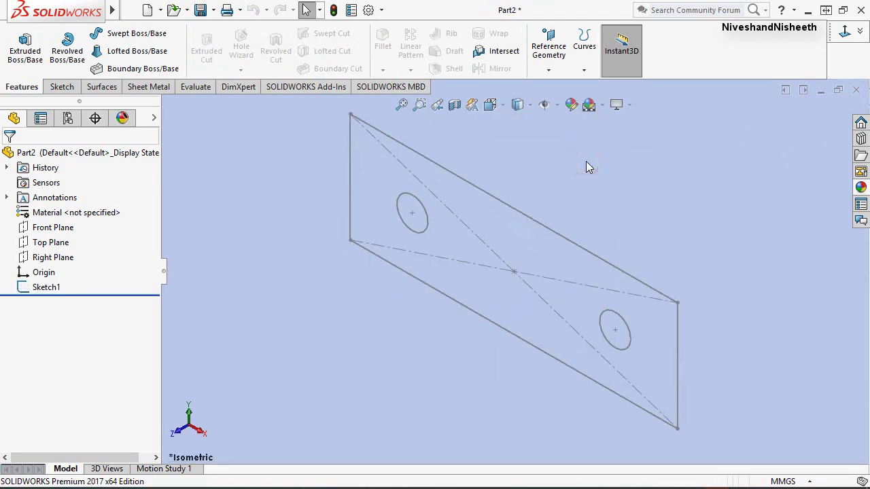
# Select Sketch1 in the FeatureManager tree.
pyautogui.click(597, 224)
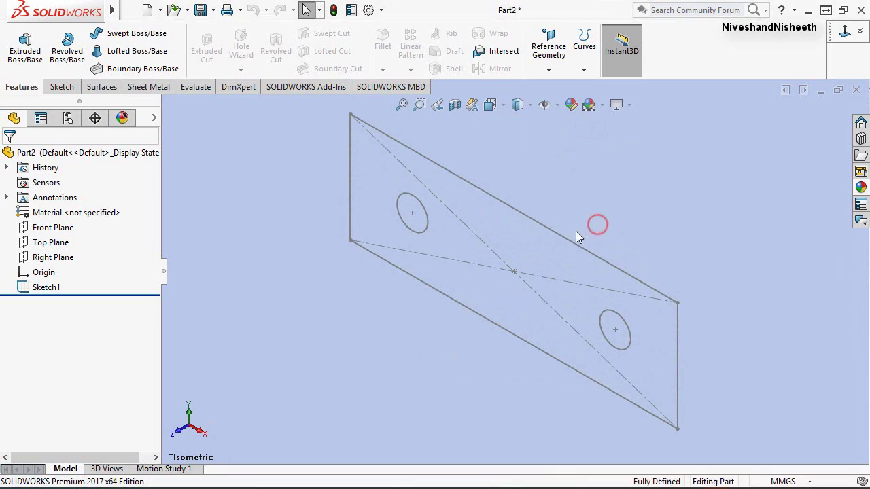
pyautogui.click(348, 365)
pyautogui.click(44, 287)
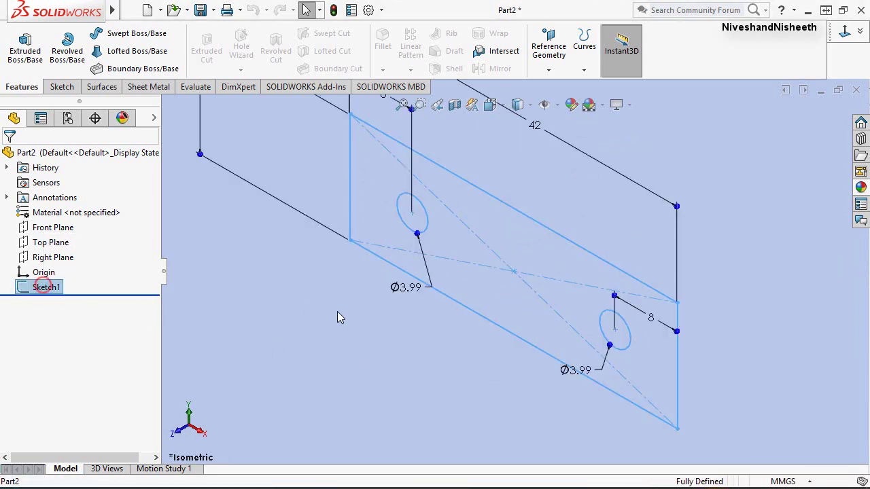
# Extrude Sketch1 as a Mid Plane boss 2 mm thick.
pyautogui.click(25, 49)
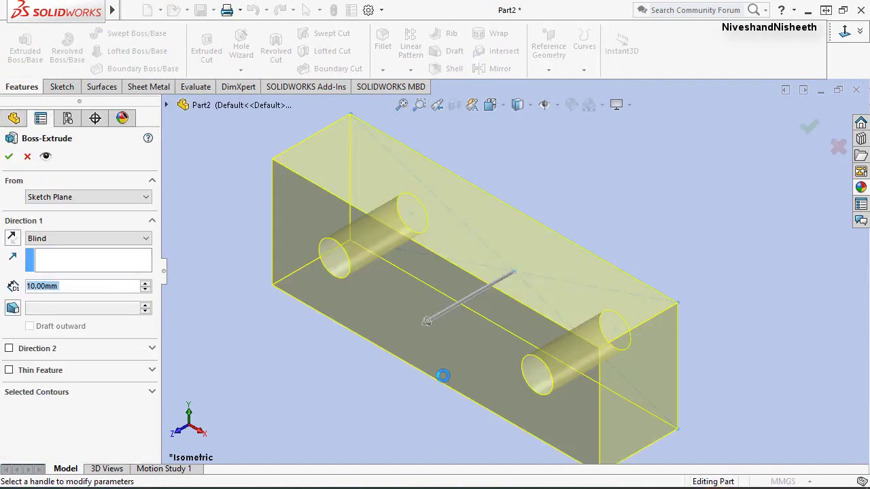
pyautogui.click(86, 237)
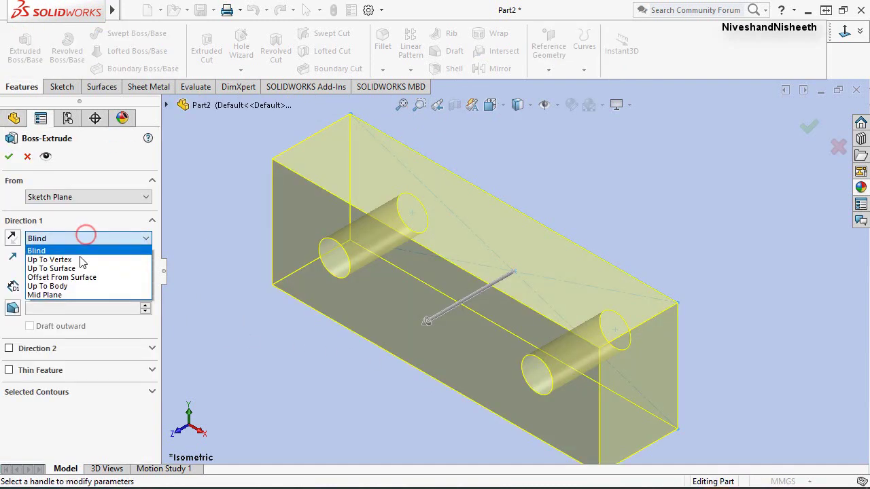
pyautogui.click(89, 296)
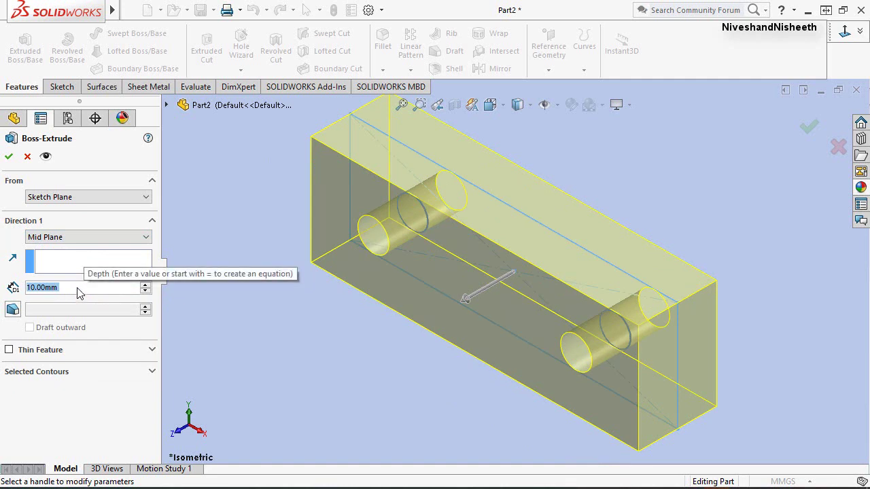
pyautogui.write('2')
pyautogui.press('Return')
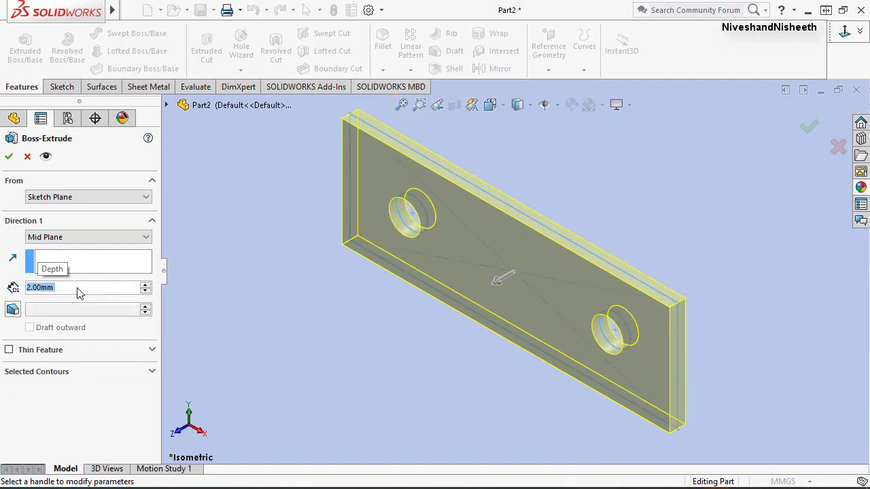
pyautogui.click(8, 158)
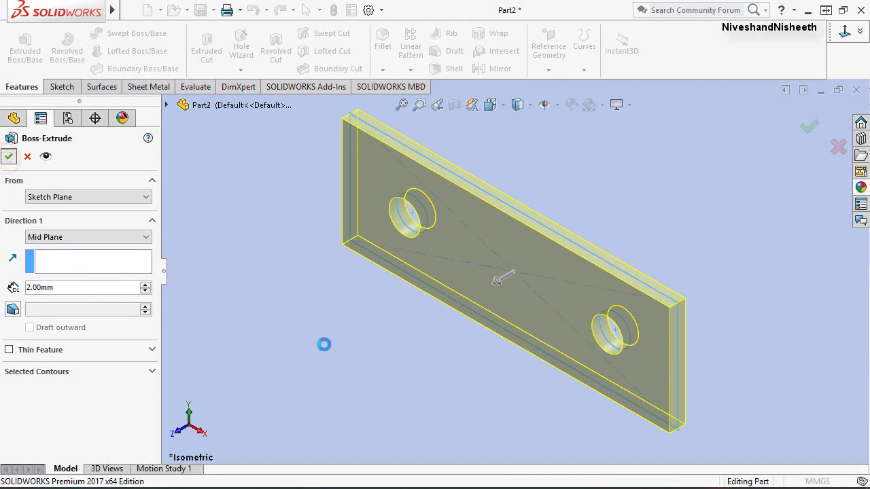
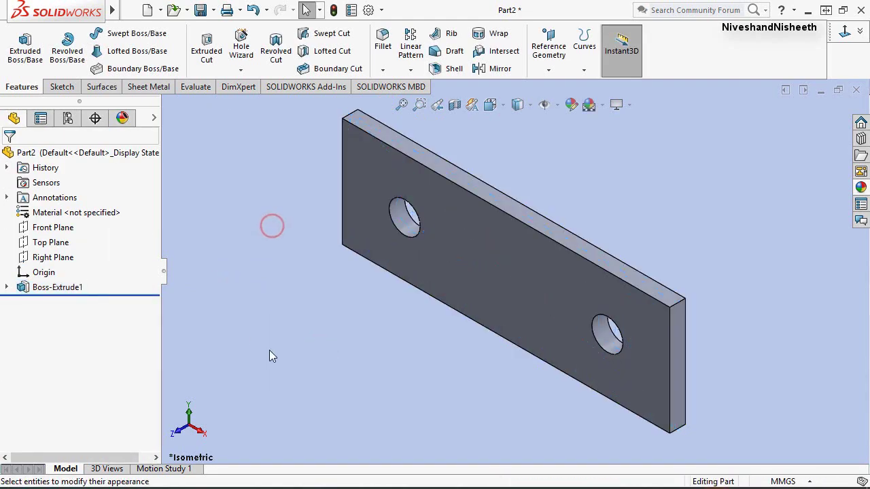
# Apply a custom brown colour (red 182, green 146) to the whole Part2 plate.
pyautogui.click(22, 288)
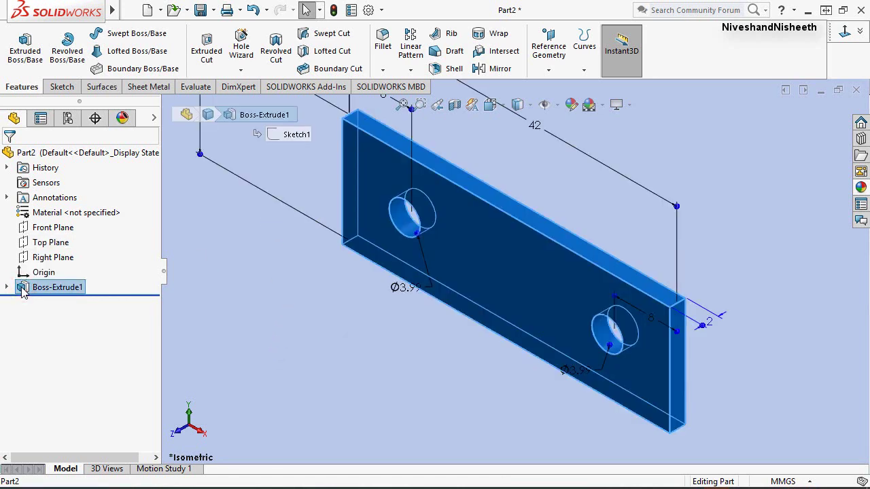
pyautogui.rightClick(23, 288)
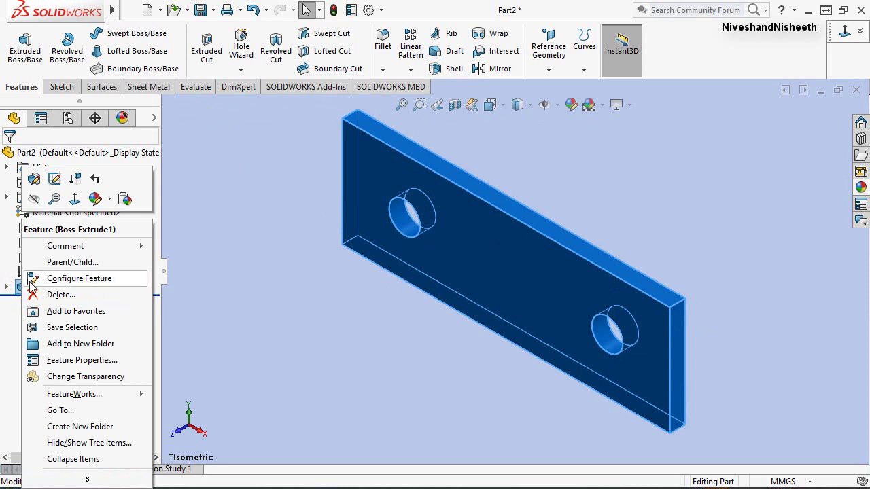
pyautogui.click(95, 199)
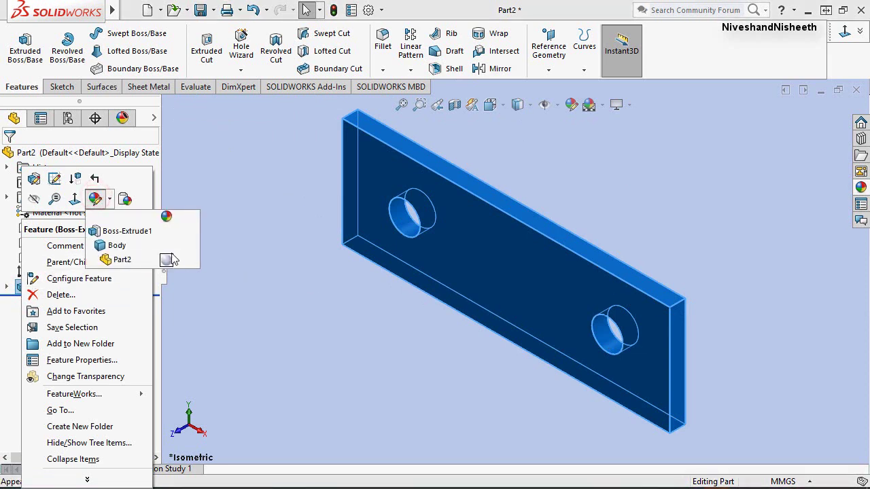
pyautogui.click(167, 260)
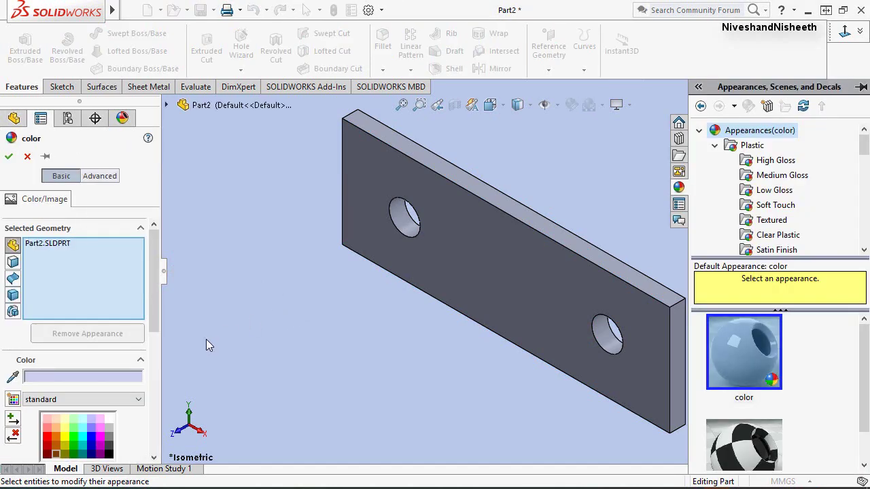
pyautogui.click(100, 378)
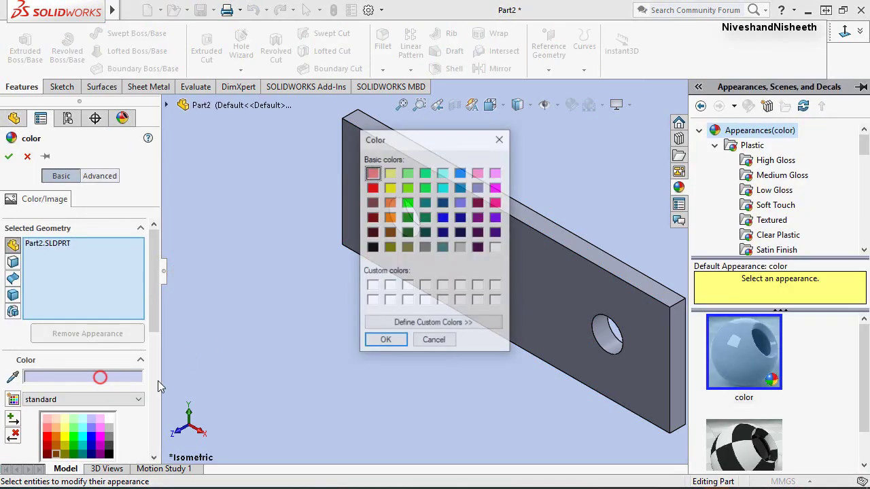
pyautogui.click(432, 324)
pyautogui.doubleClick(642, 293)
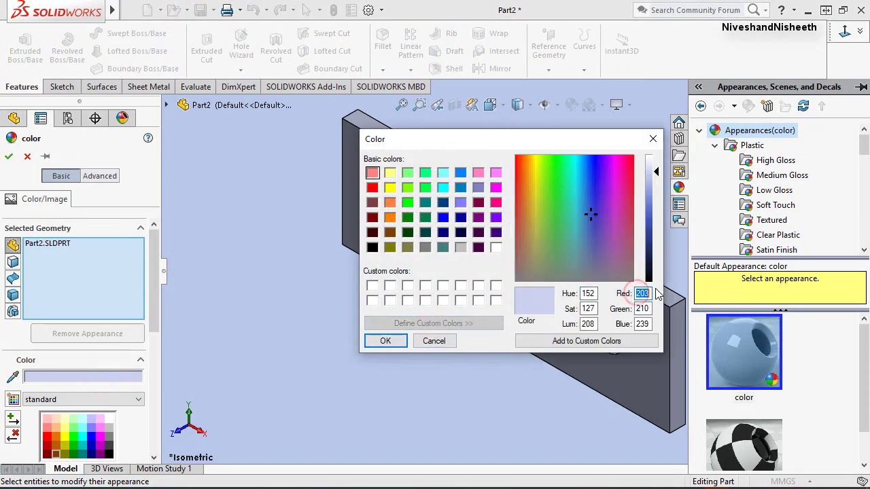
pyautogui.write('182')
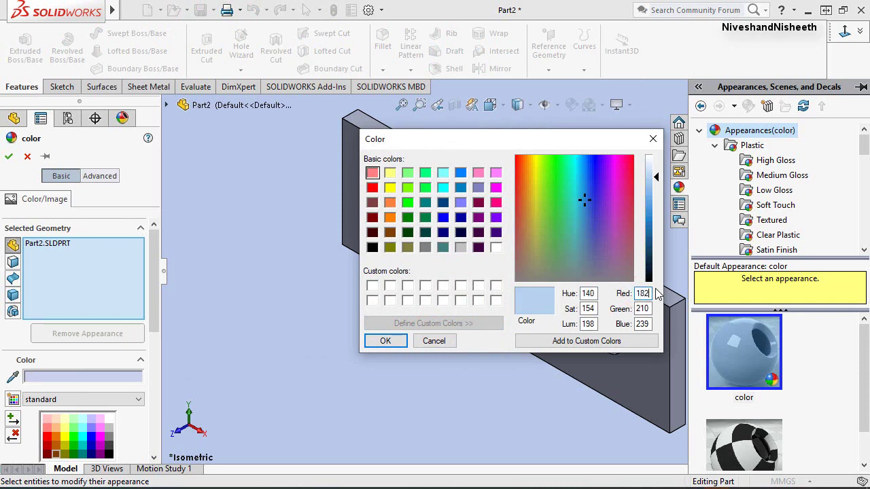
pyautogui.write('146')
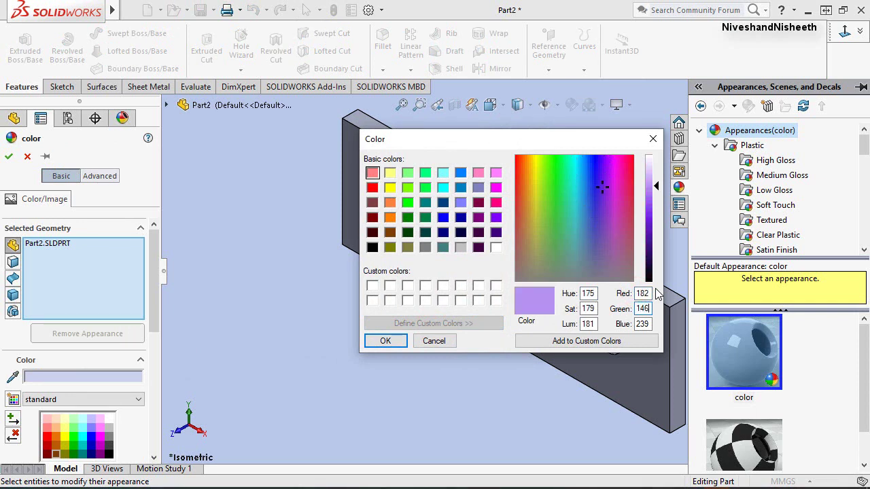
pyautogui.write('11')
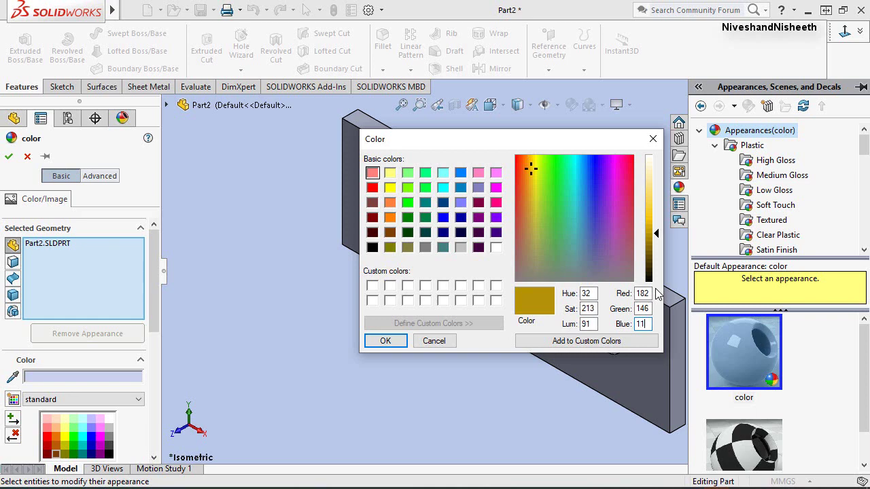
pyautogui.write('0')
pyautogui.click(386, 341)
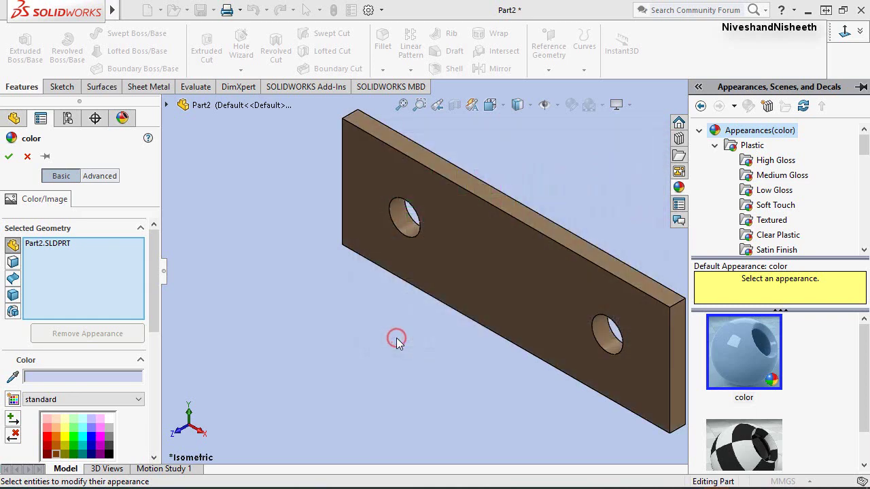
pyautogui.click(8, 157)
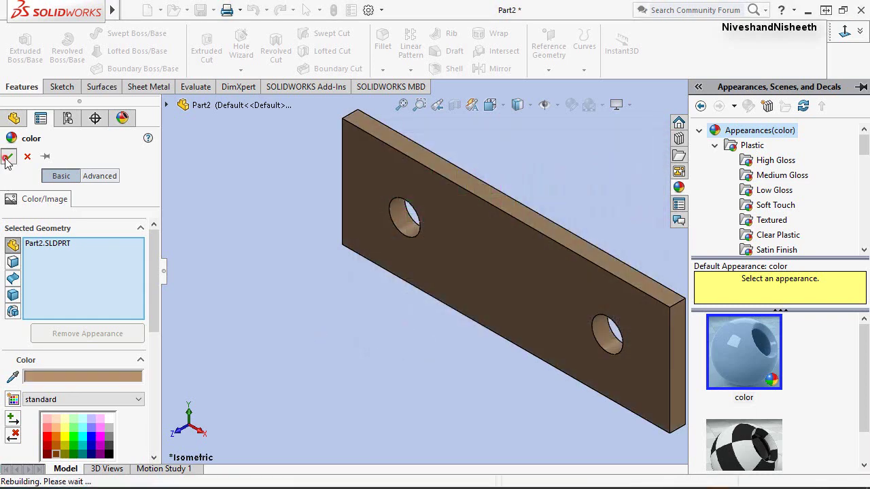
# Add a directional light to the scene, dimmed to about 0.45 brightness.
pyautogui.click(358, 318)
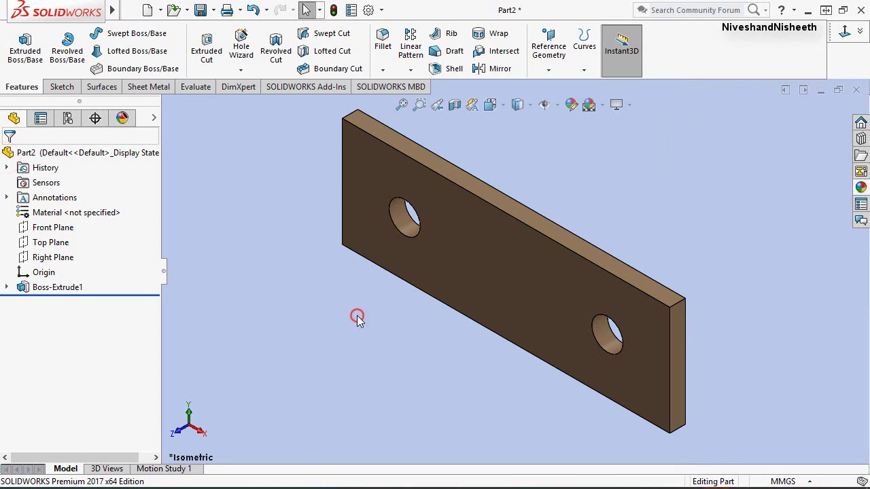
pyautogui.click(121, 121)
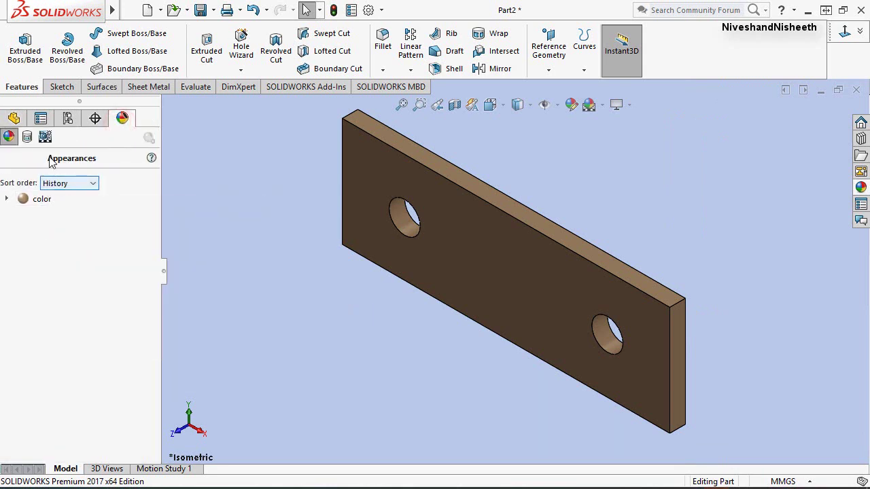
pyautogui.click(28, 136)
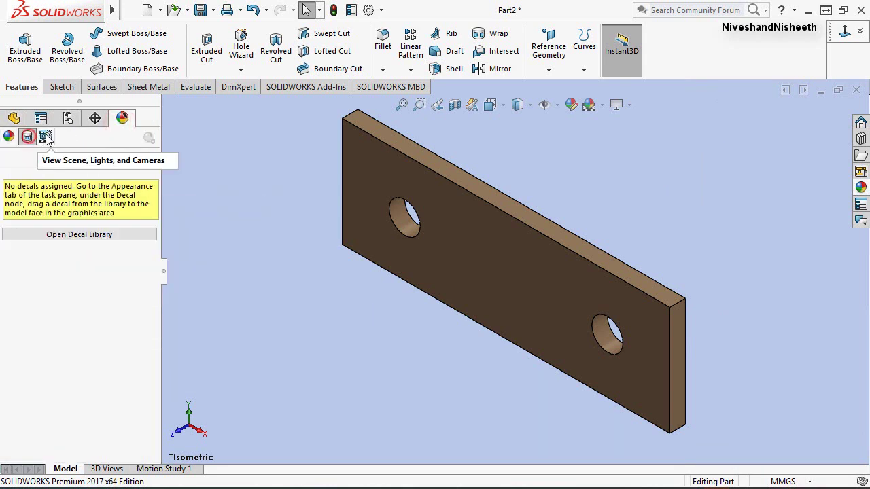
pyautogui.click(45, 137)
pyautogui.click(8, 199)
pyautogui.rightClick(35, 201)
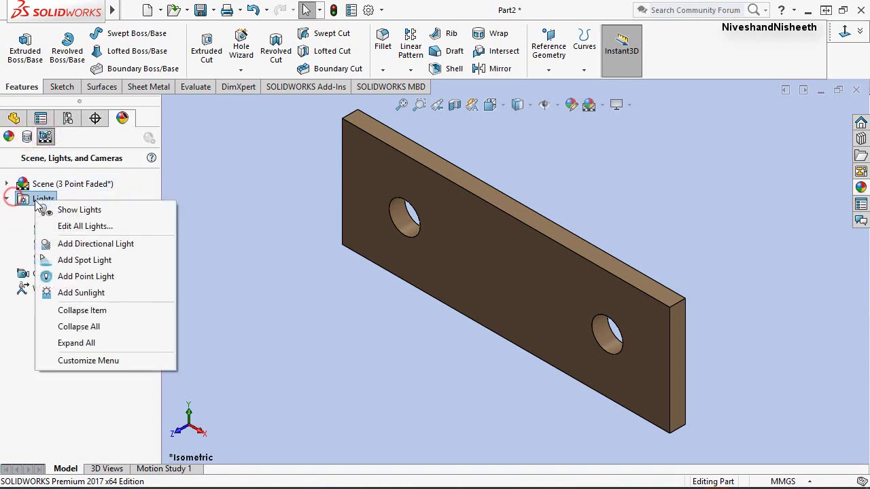
pyautogui.click(73, 245)
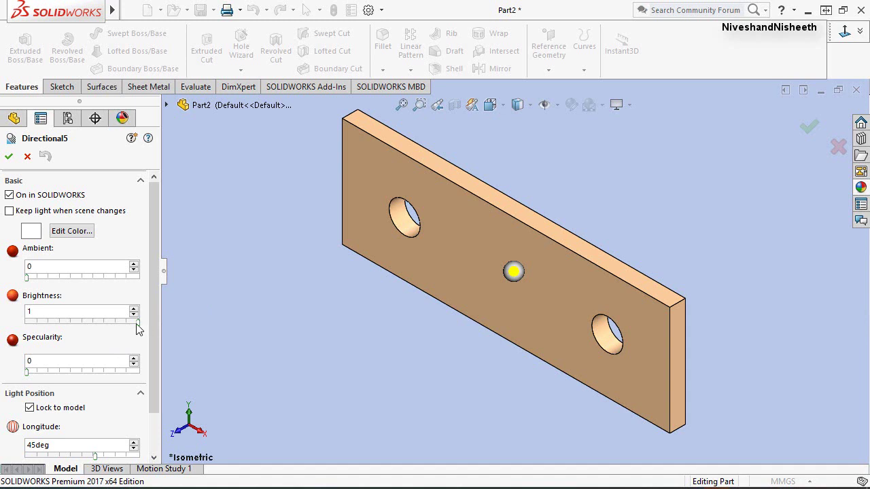
pyautogui.moveTo(138, 322); pyautogui.dragTo(77, 323)
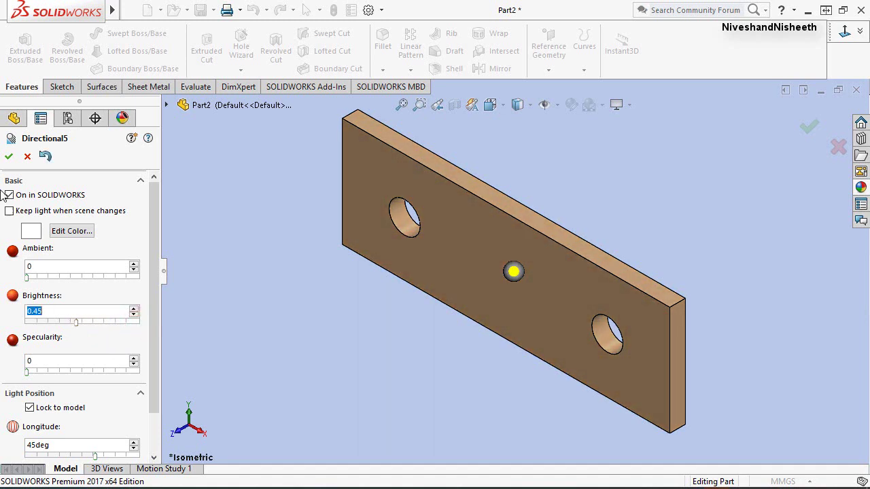
pyautogui.click(8, 157)
pyautogui.click(14, 118)
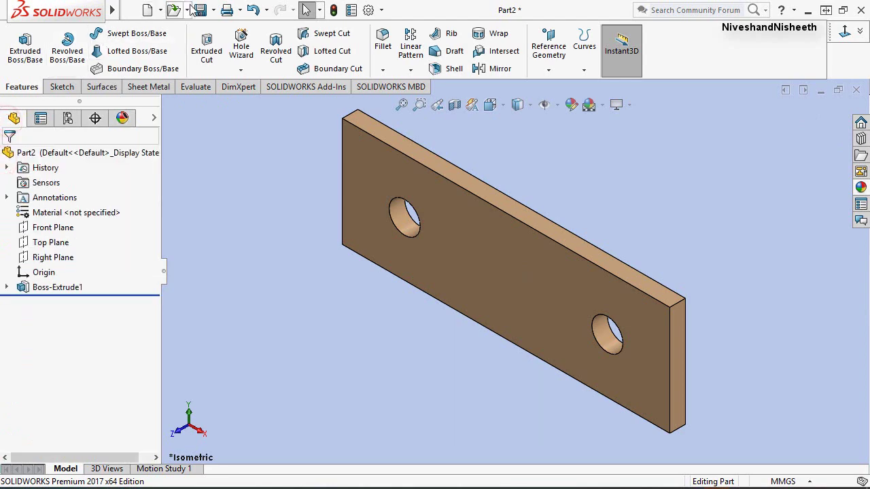
# Save the part as 'Name Plate'.
pyautogui.hotkey('ctrl', 's')
pyautogui.write('Name Plate')
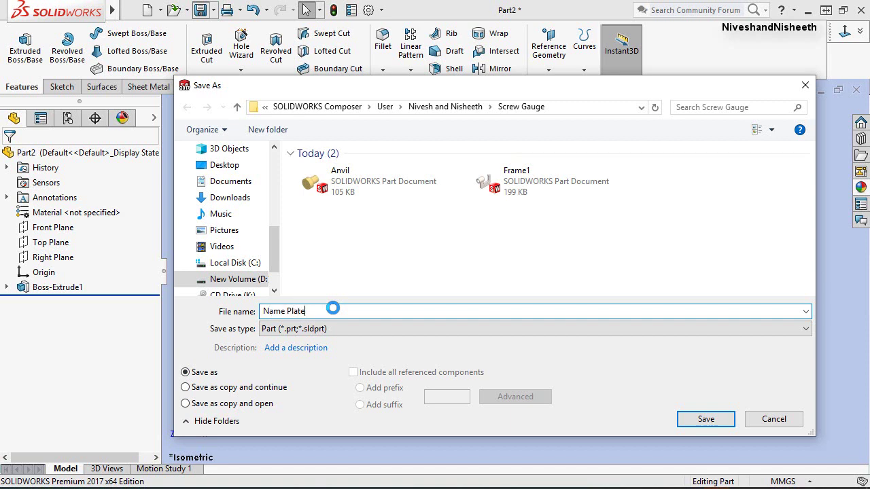
pyautogui.click(706, 420)
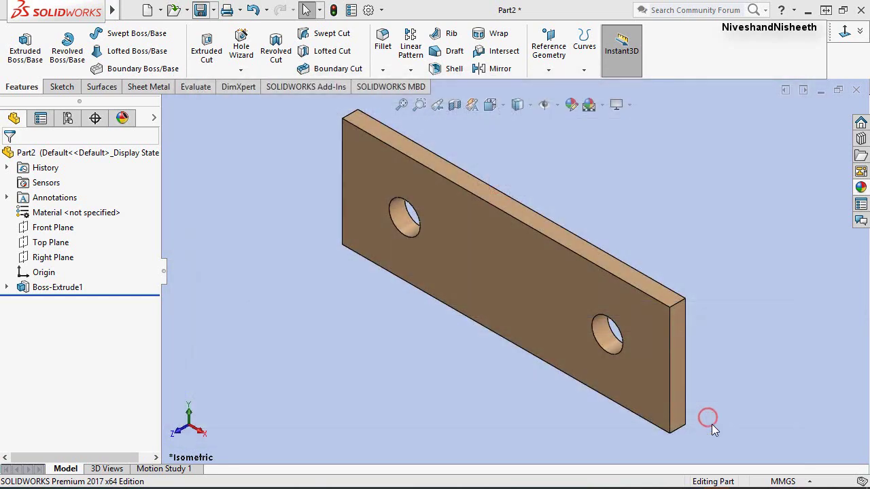
pyautogui.click(495, 419)
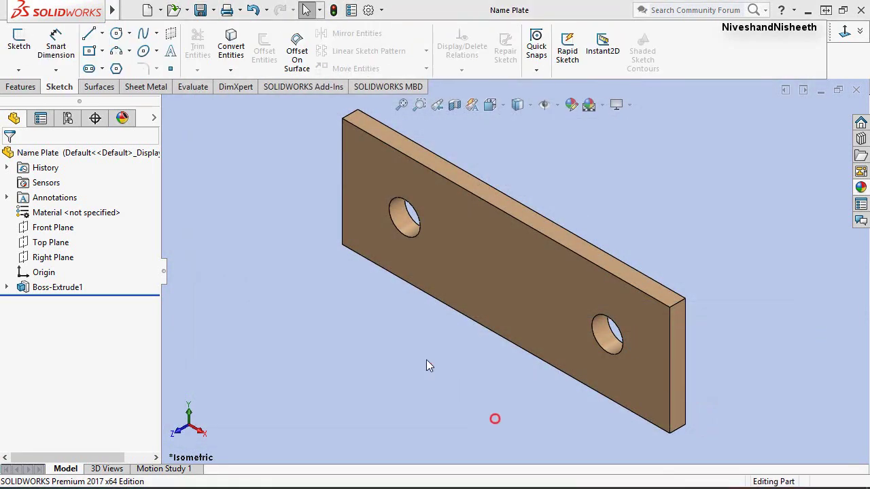
# Fillet the plate's four short corner edges with a 3 mm radius and save the part.
pyautogui.click(19, 87)
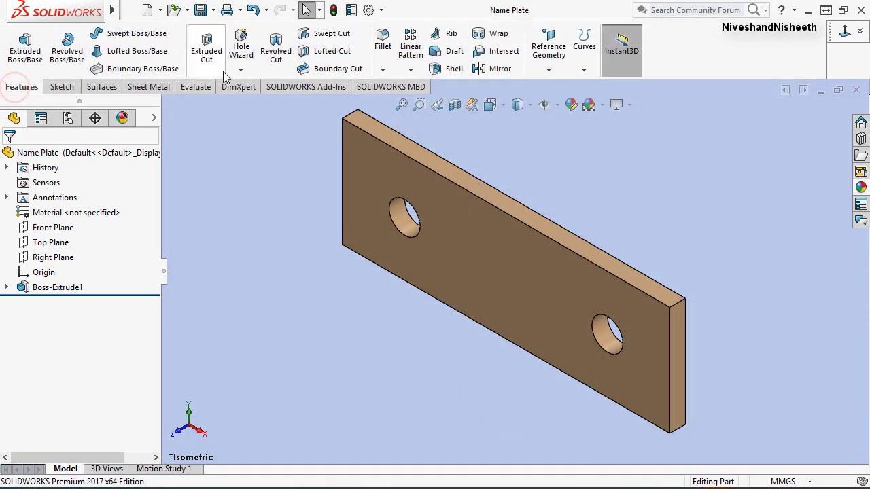
pyautogui.click(383, 40)
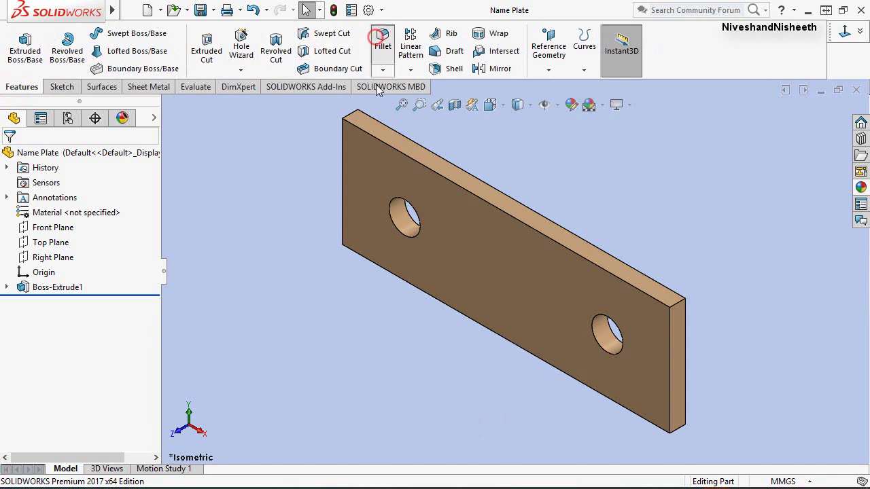
pyautogui.click(353, 118)
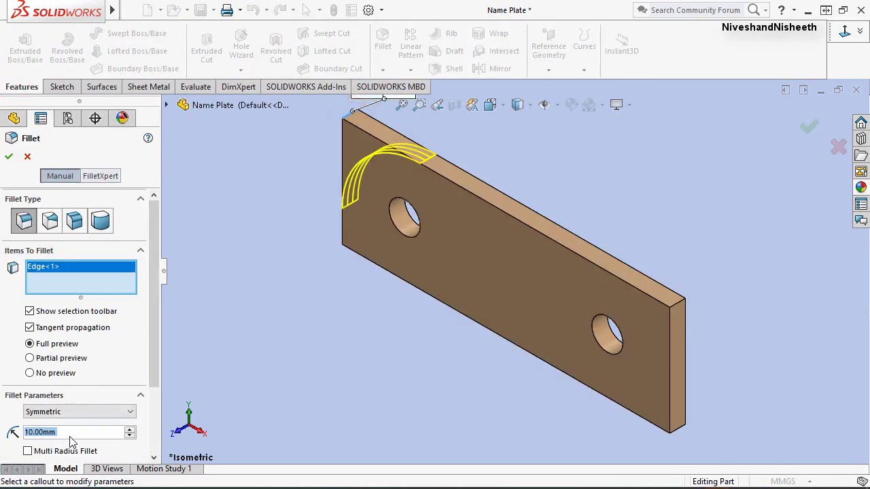
pyautogui.write('3')
pyautogui.press('Return')
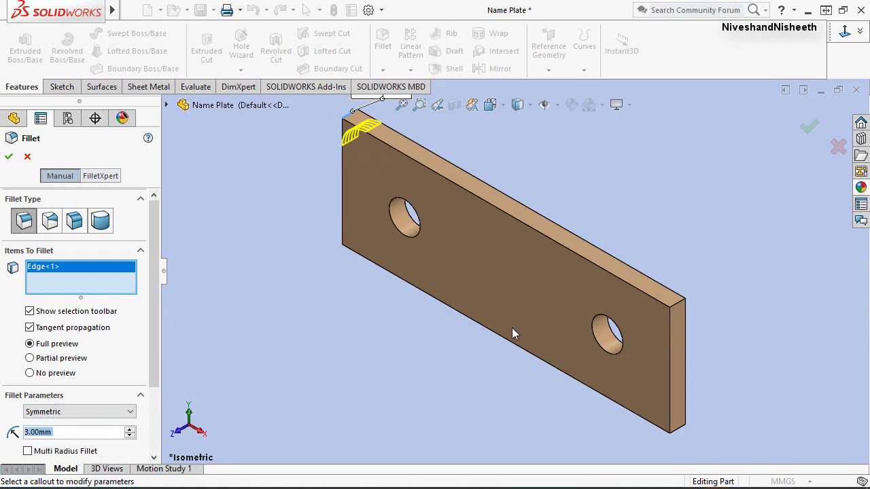
pyautogui.click(678, 303)
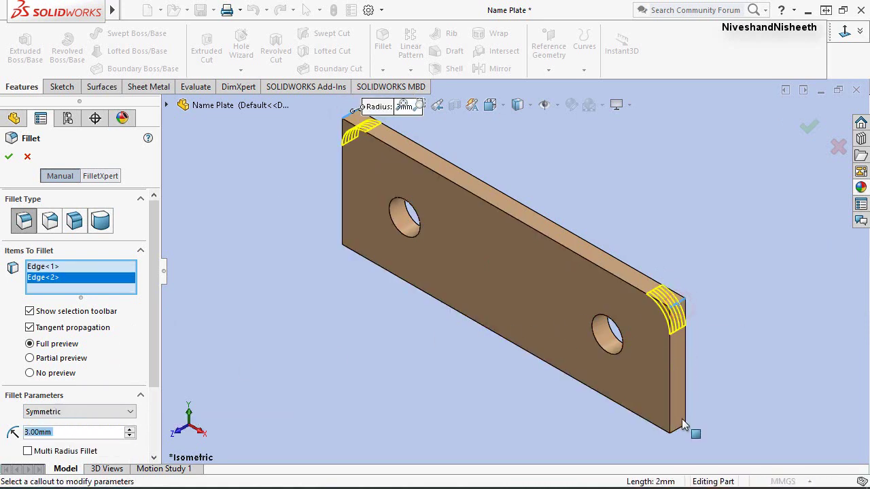
pyautogui.click(683, 425)
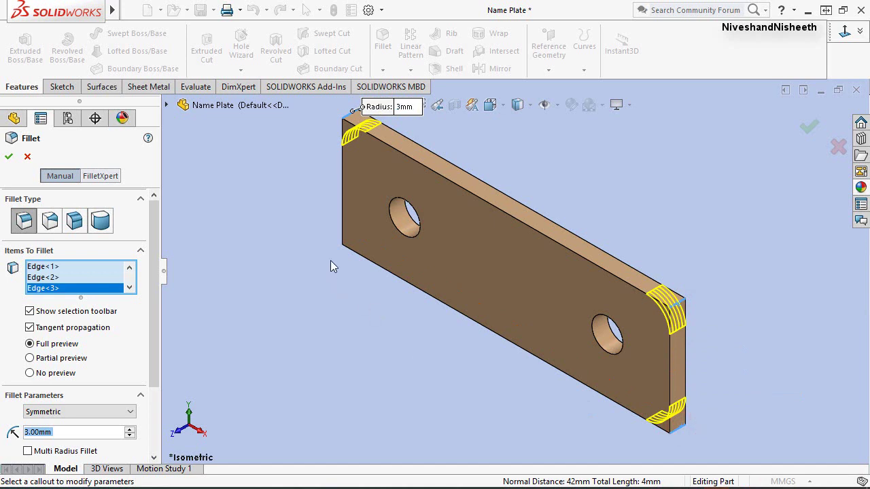
pyautogui.click(345, 240)
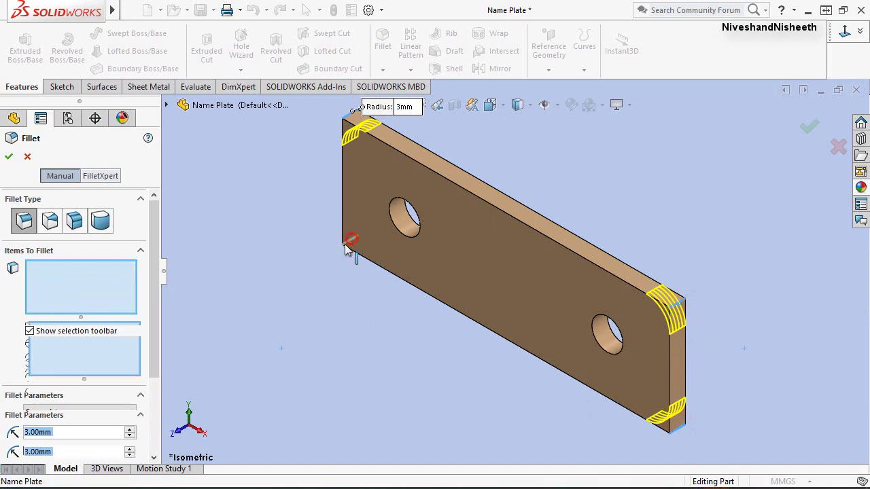
pyautogui.click(7, 157)
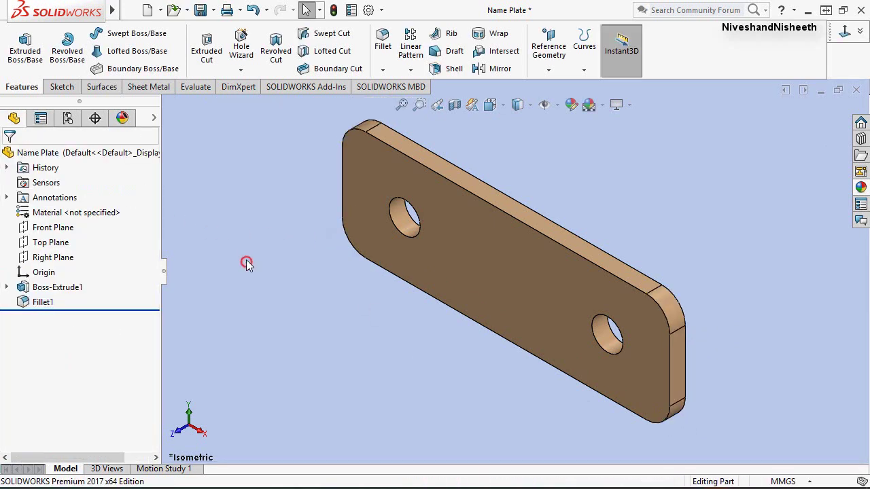
pyautogui.click(200, 10)
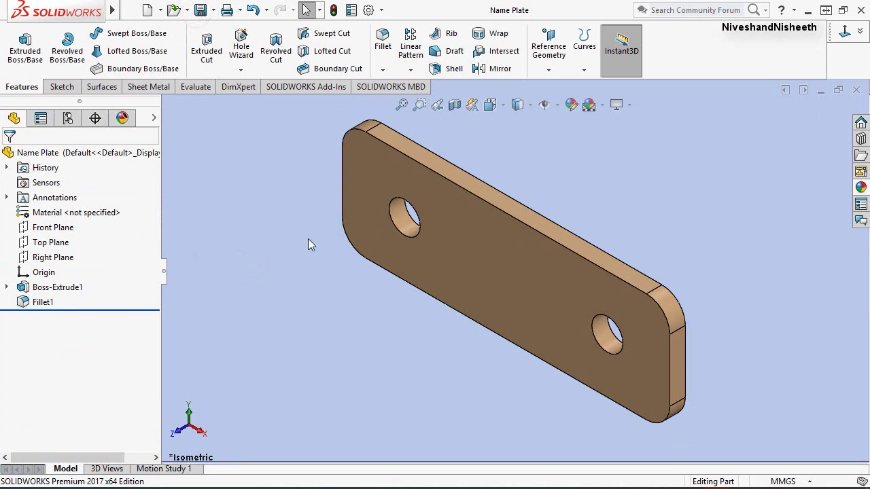
# Open the Directional5 light's settings and raise its brightness from 0.45 to 0.63.
pyautogui.click(666, 201)
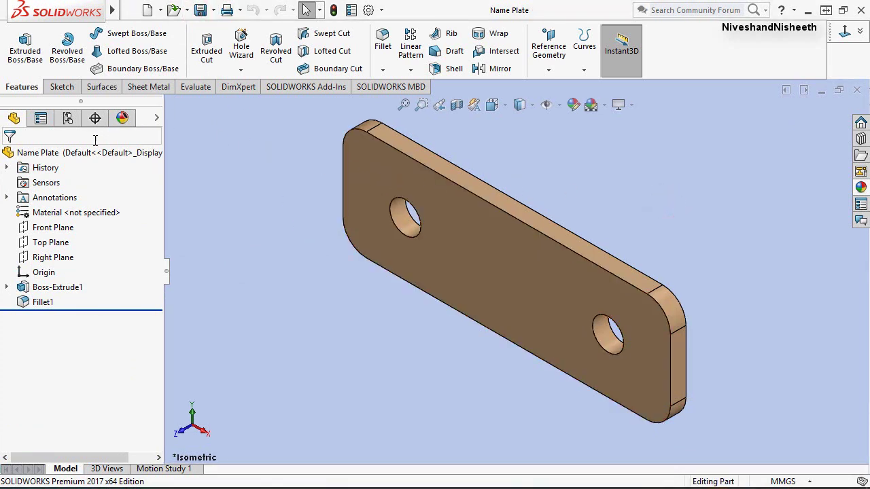
pyautogui.click(123, 121)
pyautogui.click(45, 137)
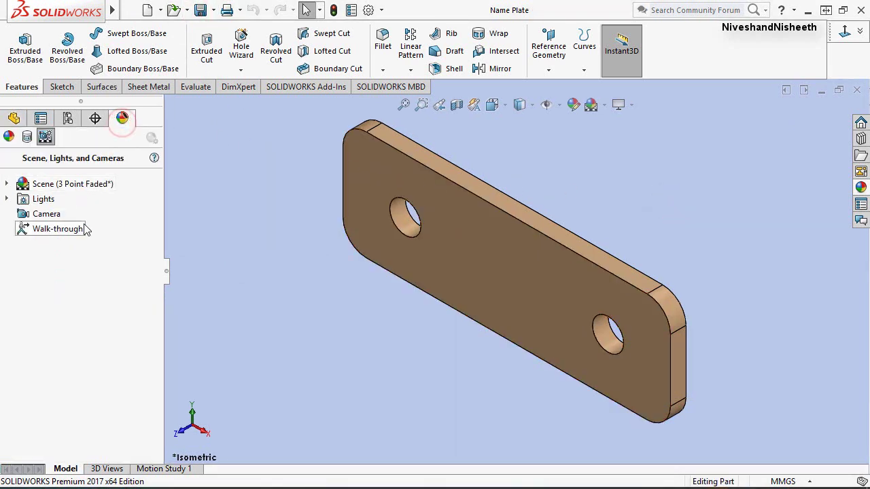
pyautogui.click(6, 198)
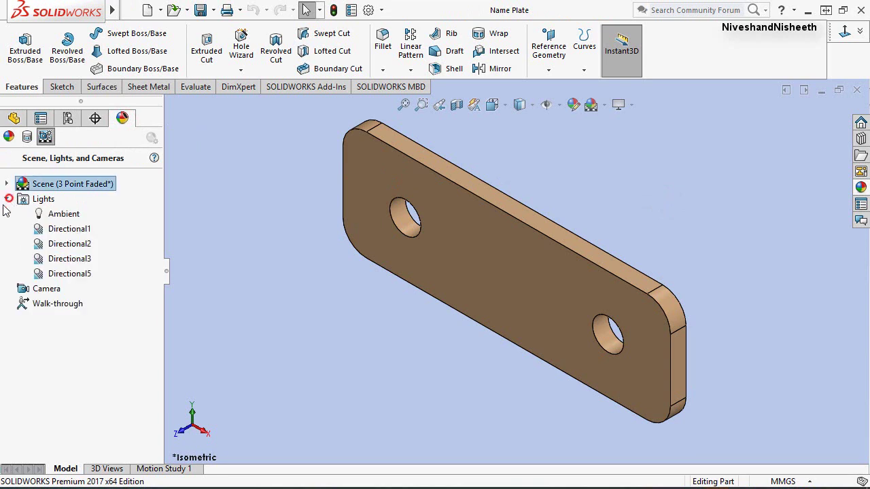
pyautogui.doubleClick(39, 276)
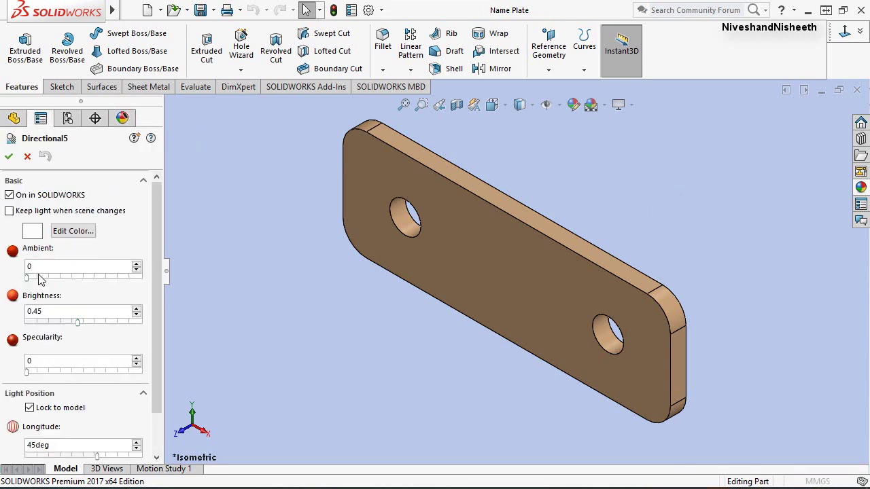
pyautogui.click(136, 308)
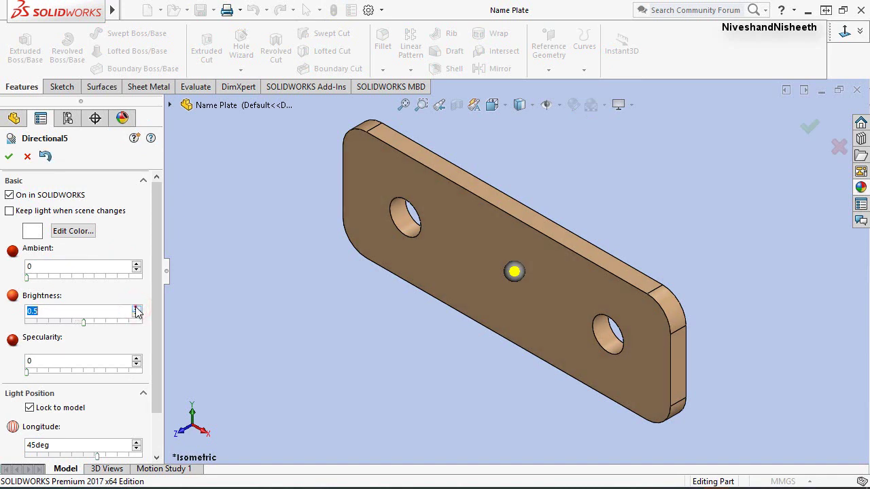
pyautogui.click(136, 310)
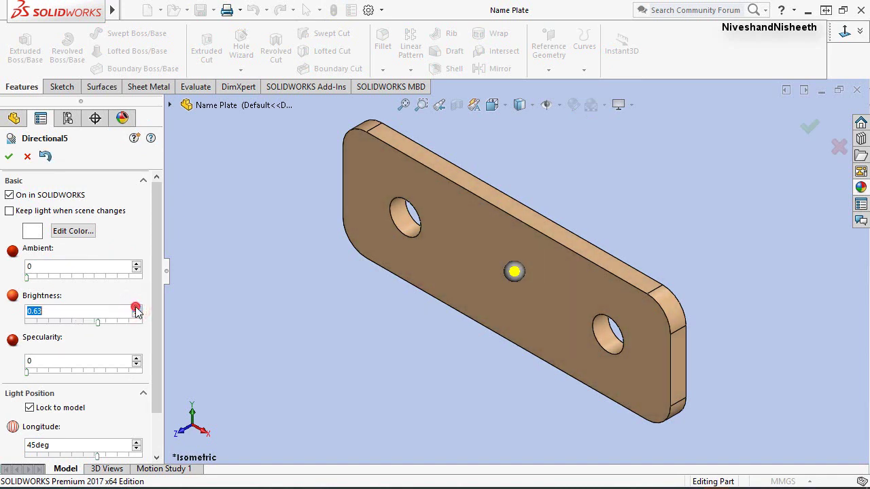
pyautogui.click(8, 157)
pyautogui.click(14, 118)
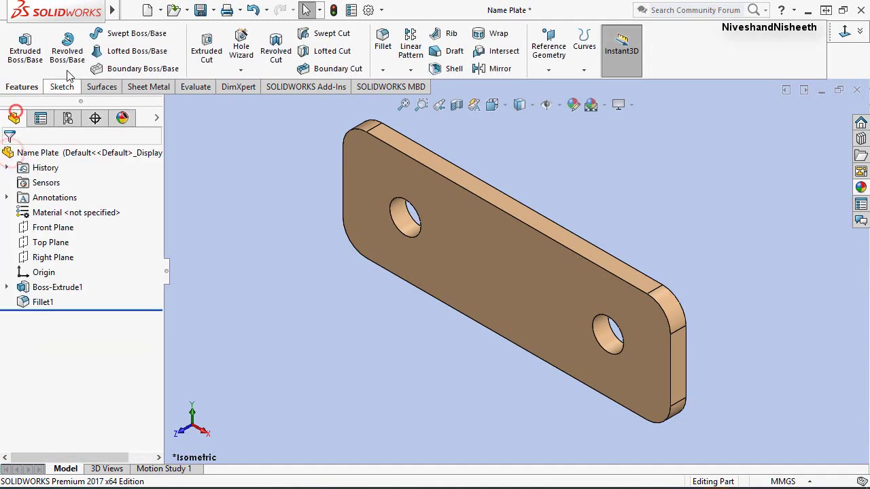
# Start a new sketch on the plate's face, viewed from the front.
pyautogui.click(60, 87)
pyautogui.click(19, 42)
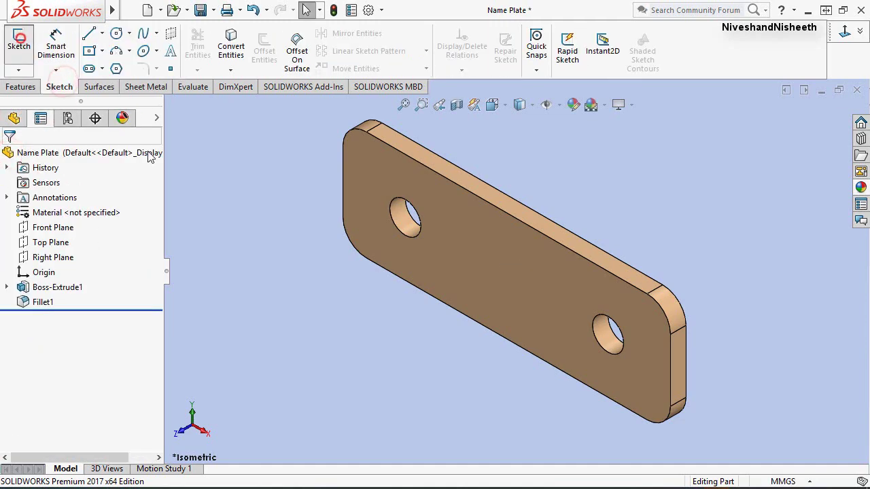
pyautogui.click(495, 258)
pyautogui.click(493, 105)
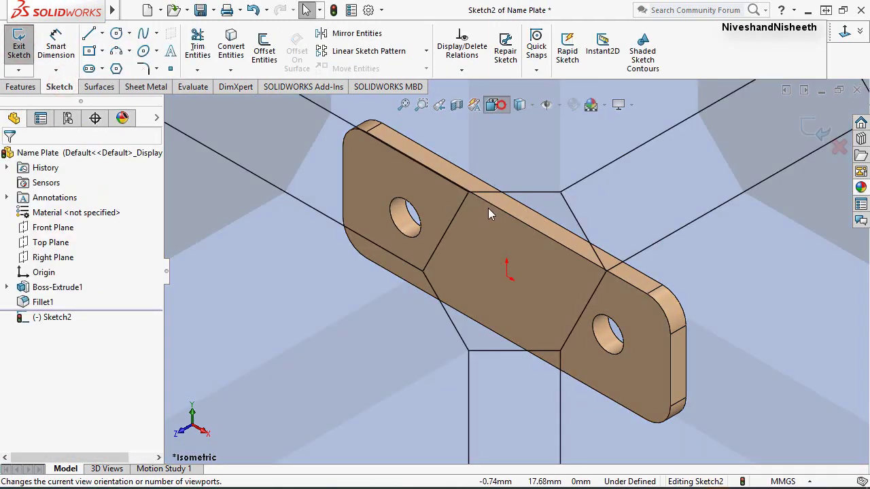
pyautogui.click(451, 317)
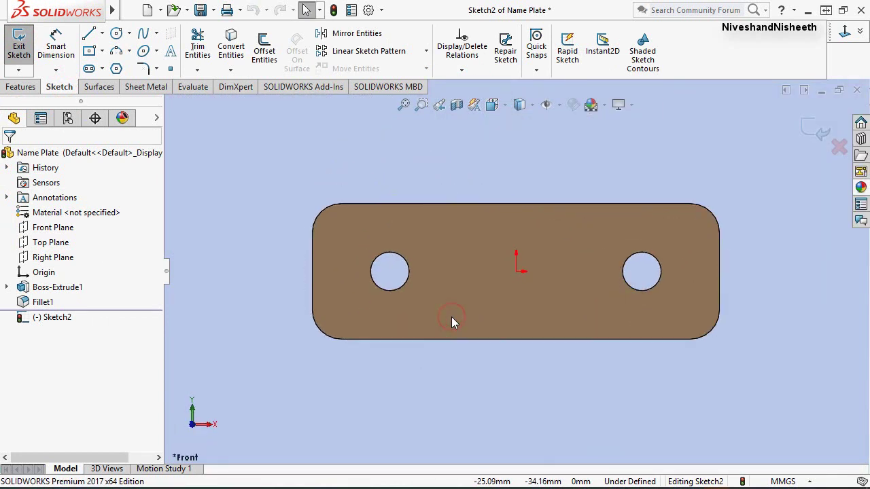
# Draw a 16.61 mm horizontal line and an 11 mm line below it.
pyautogui.click(88, 34)
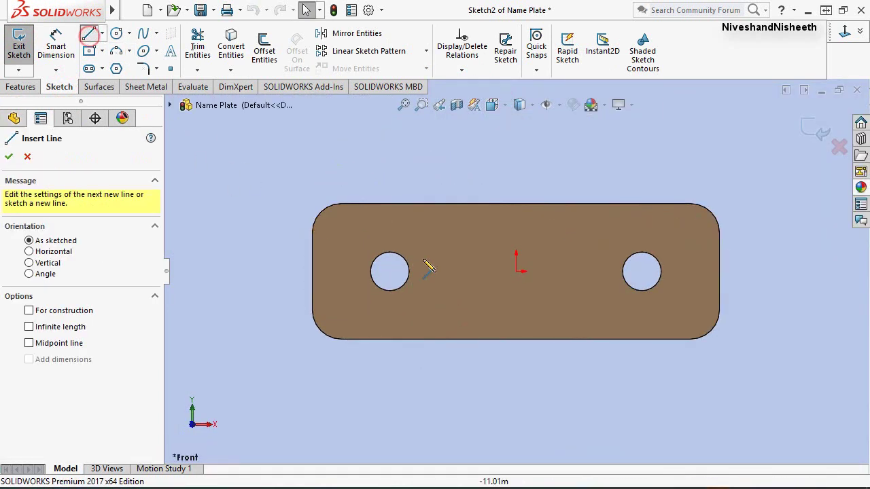
pyautogui.click(428, 239)
pyautogui.write('16.61')
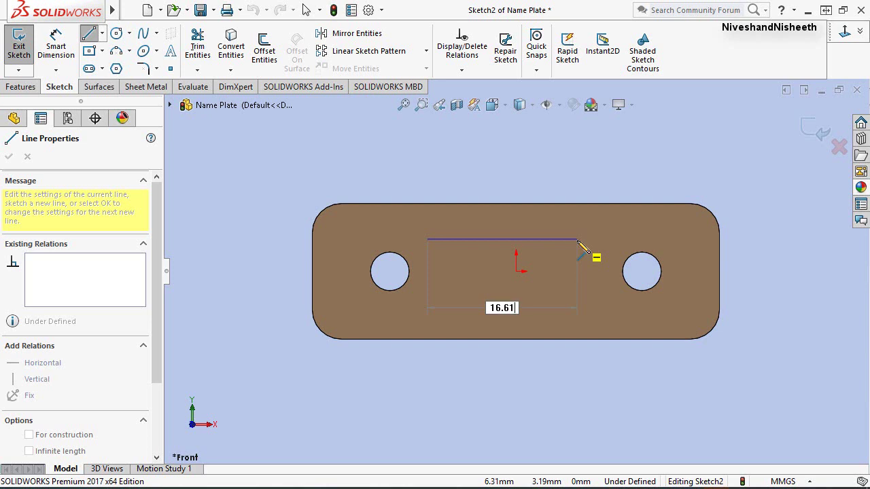
pyautogui.press('Return')
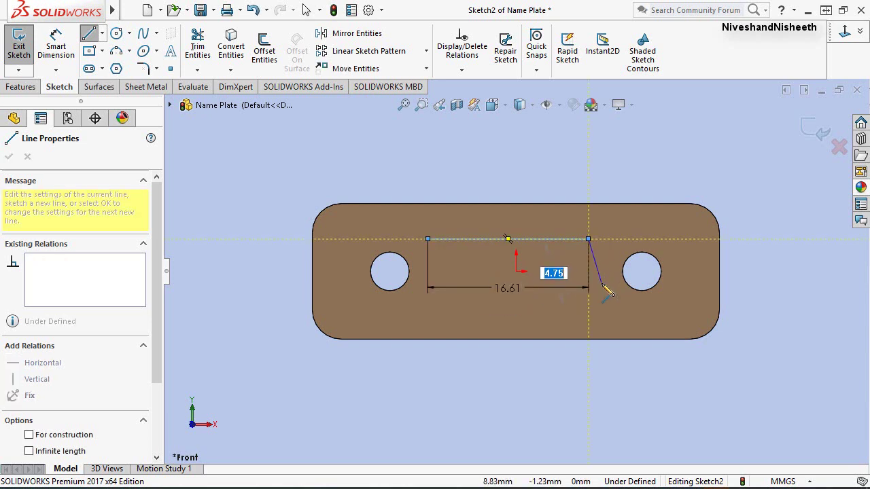
pyautogui.rightClick(601, 283)
pyautogui.click(615, 294)
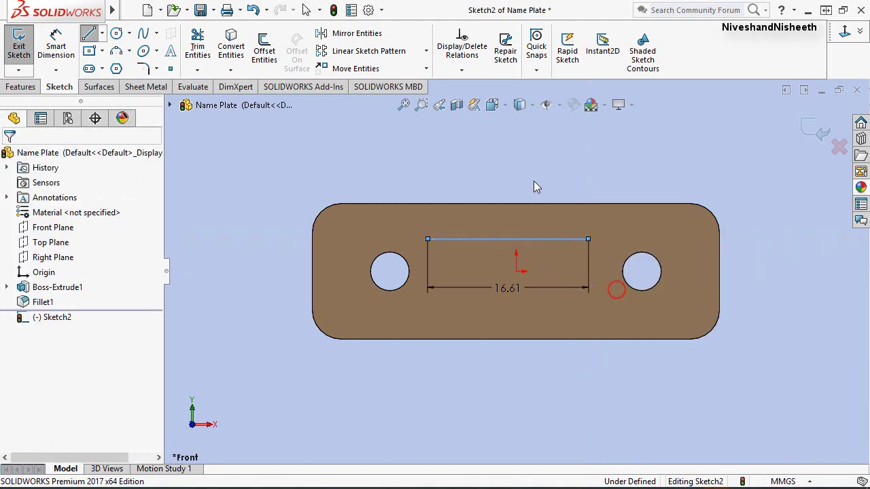
pyautogui.moveTo(470, 172); pyautogui.dragTo(414, 170, button='right')
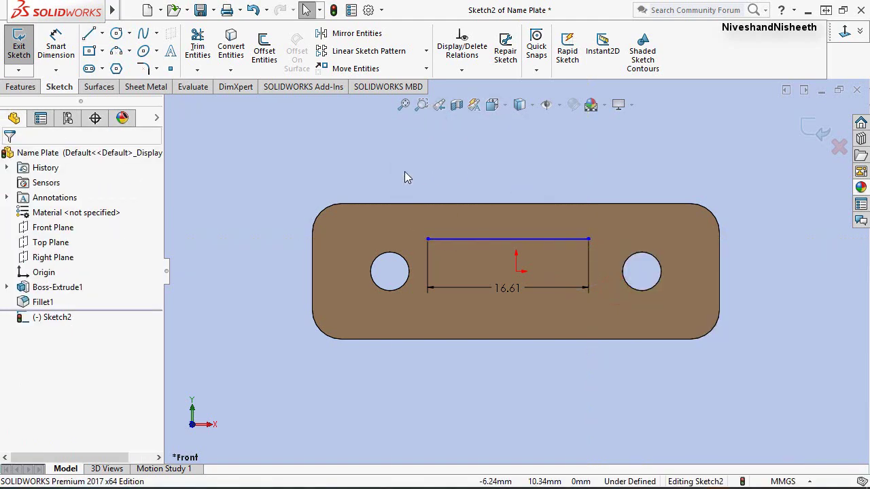
pyautogui.click(453, 315)
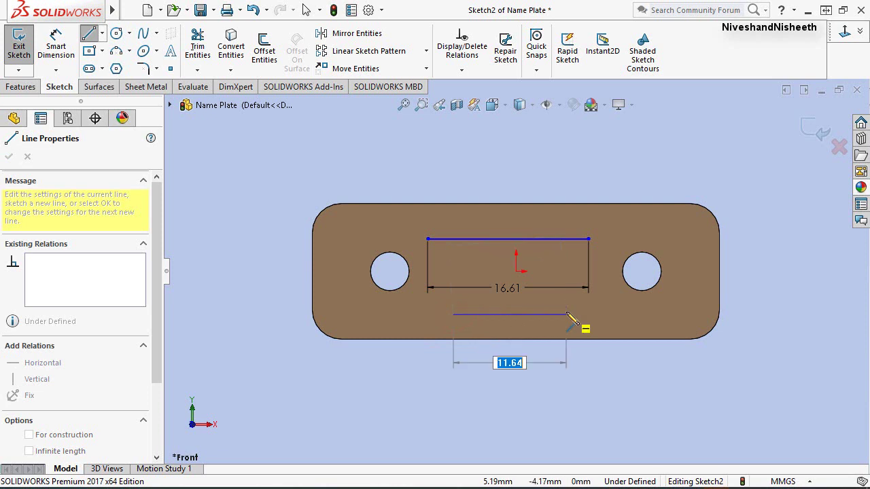
pyautogui.write('11')
pyautogui.press('Return')
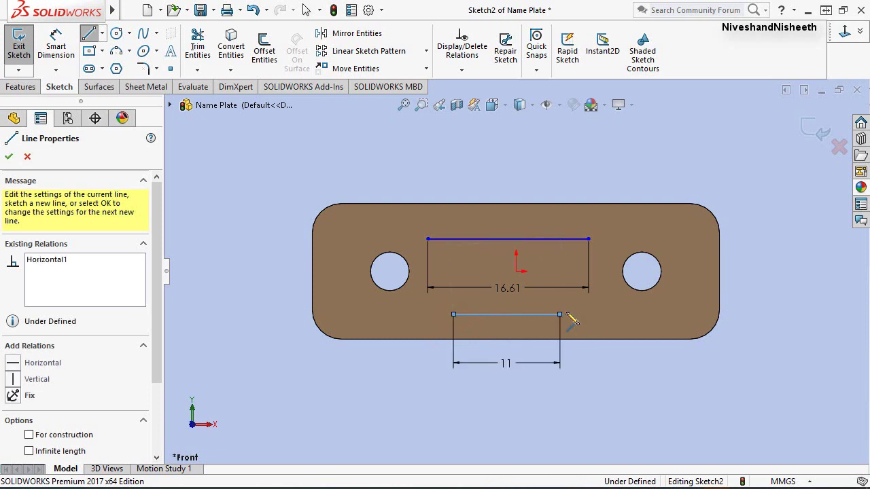
pyautogui.rightClick(570, 319)
pyautogui.click(609, 317)
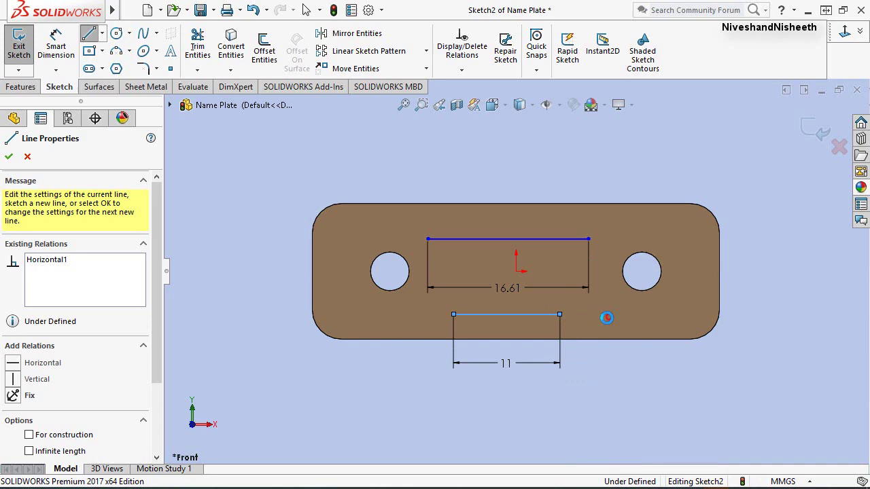
# Make the midpoints of the lower and upper lines vertical with the origin.
pyautogui.click(507, 316)
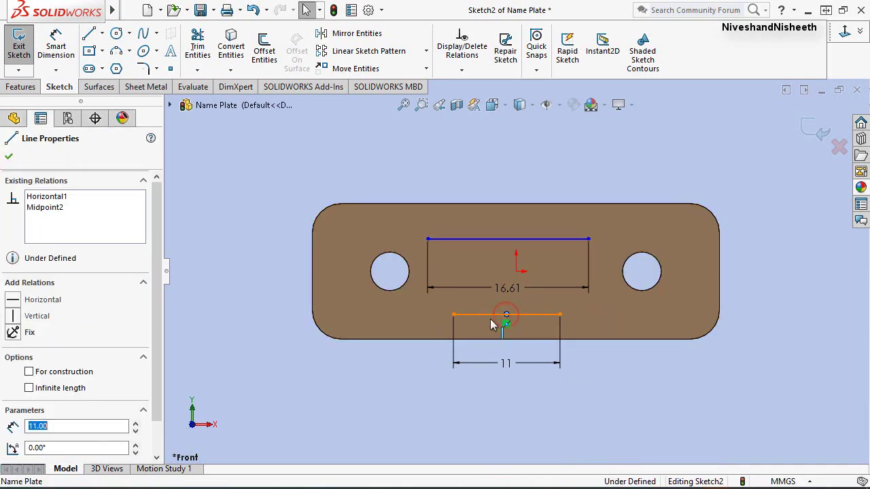
pyautogui.click(510, 240)
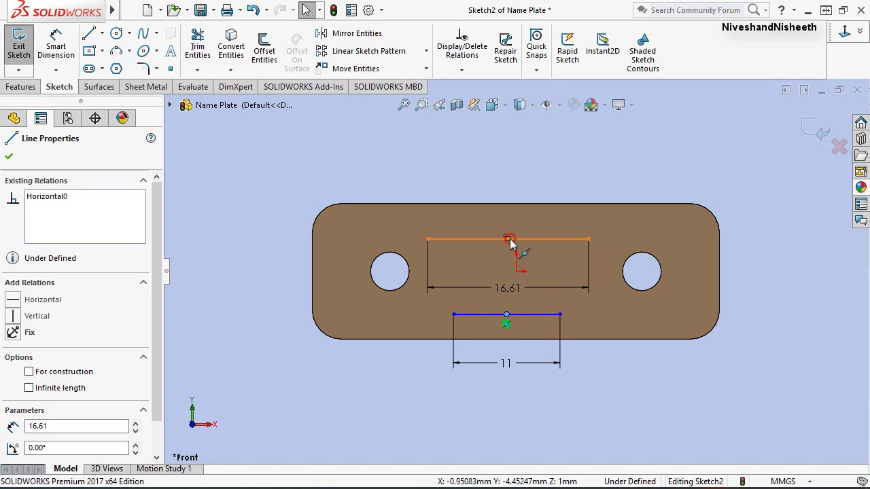
pyautogui.click(508, 240)
pyautogui.keyDown('ctrl'); pyautogui.click(516, 253); pyautogui.keyUp('ctrl')
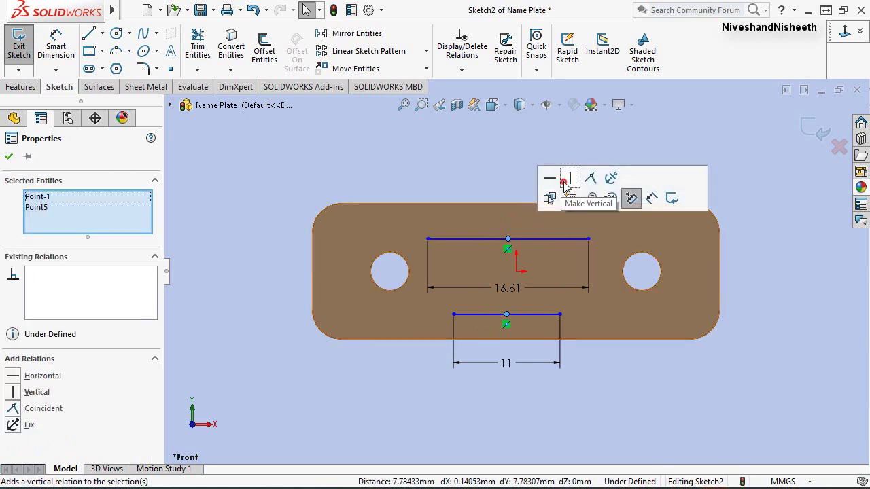
pyautogui.click(566, 180)
pyautogui.click(506, 165)
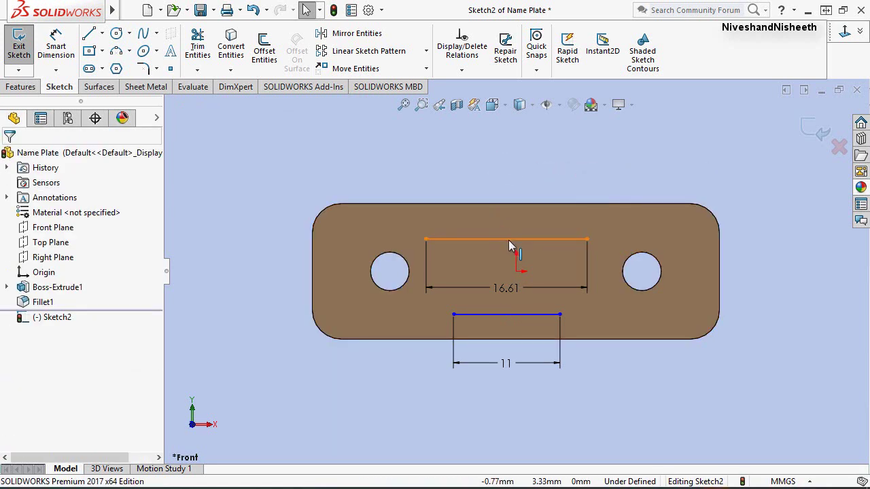
pyautogui.click(506, 239)
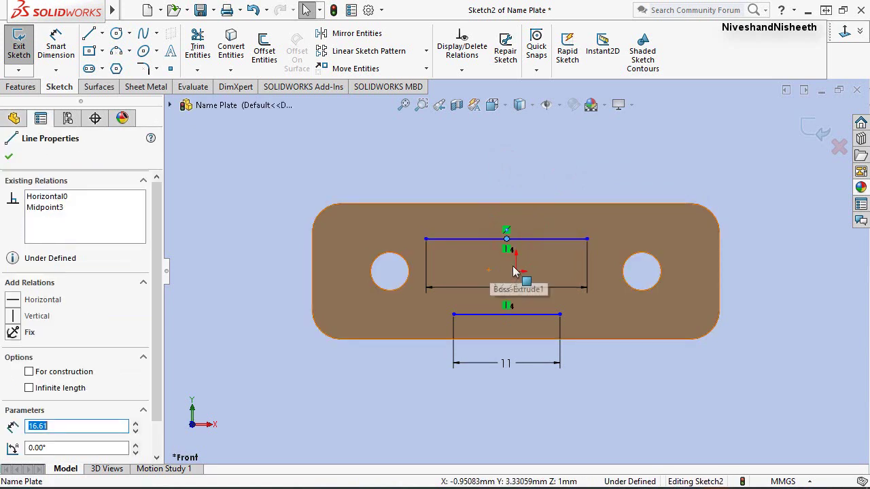
pyautogui.click(516, 272)
pyautogui.keyDown('ctrl'); pyautogui.click(506, 240); pyautogui.keyUp('ctrl')
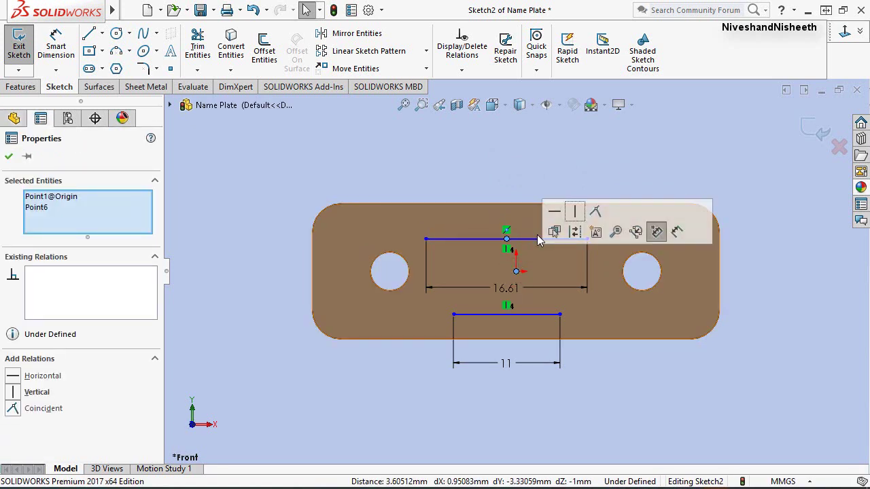
pyautogui.click(574, 213)
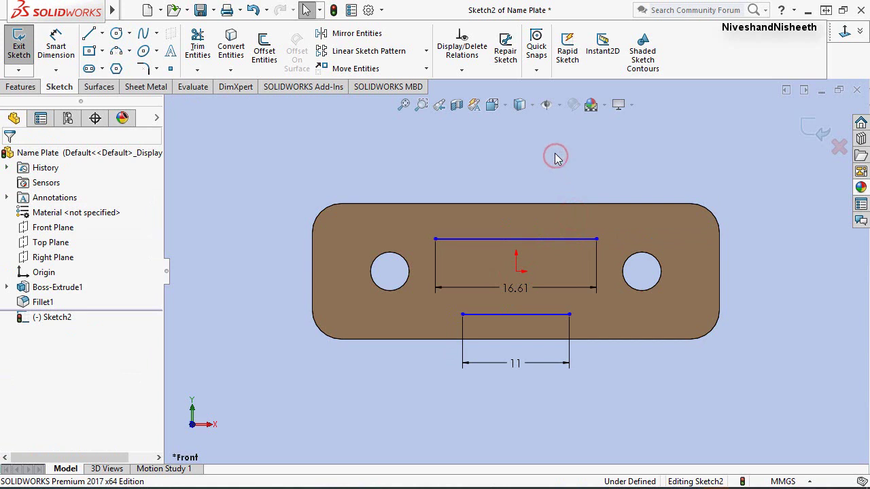
# Dimension the upper line 4.60 mm below the plate's top edge.
pyautogui.click(55, 46)
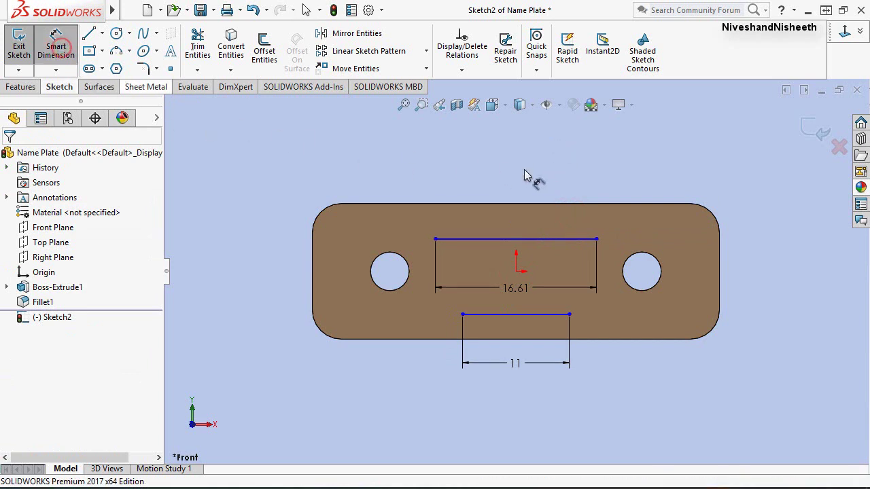
pyautogui.click(559, 204)
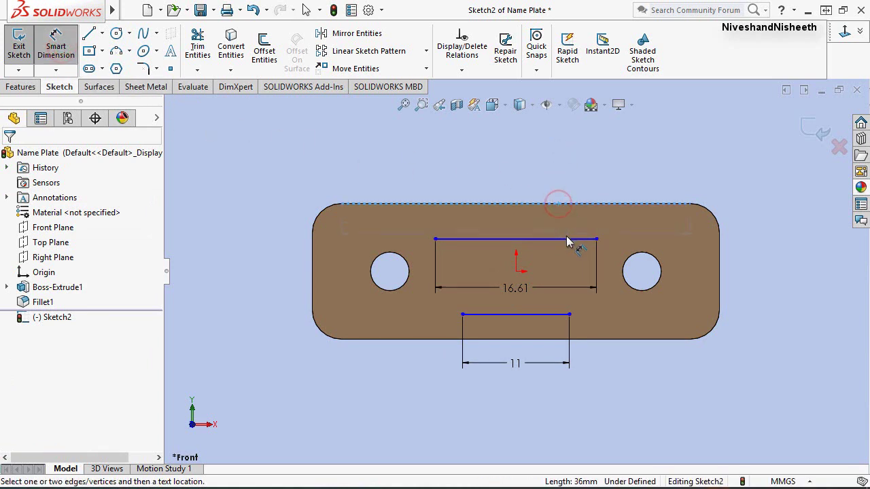
pyautogui.click(569, 242)
pyautogui.click(636, 221)
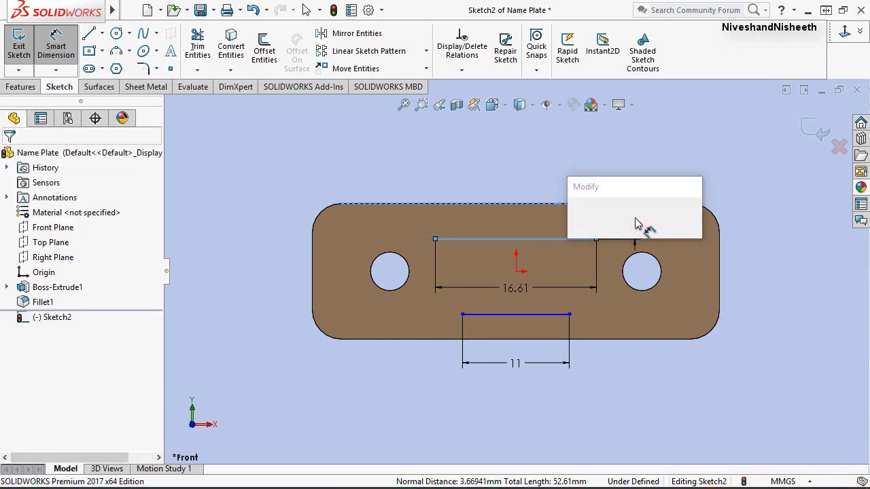
pyautogui.write('4.6')
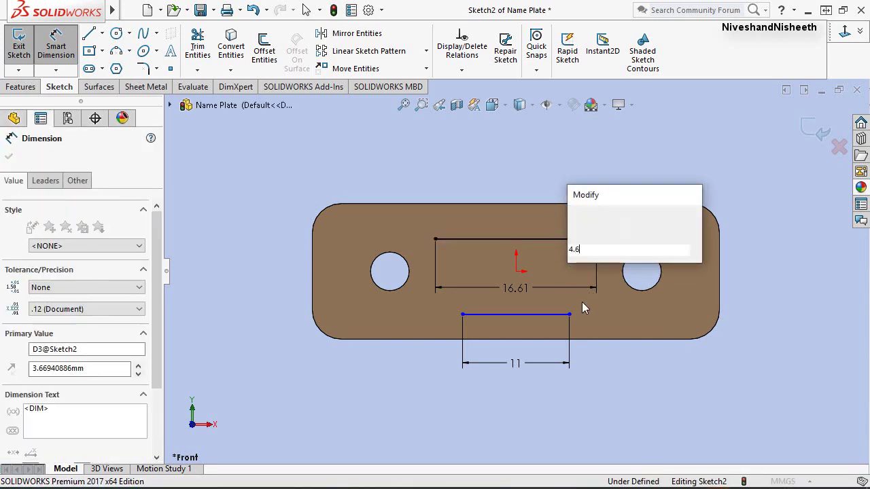
pyautogui.press('Return')
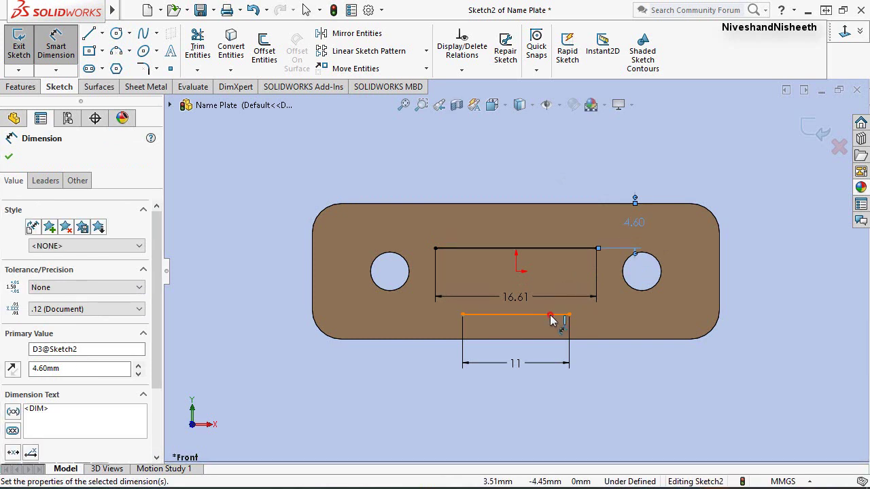
pyautogui.press('Escape')
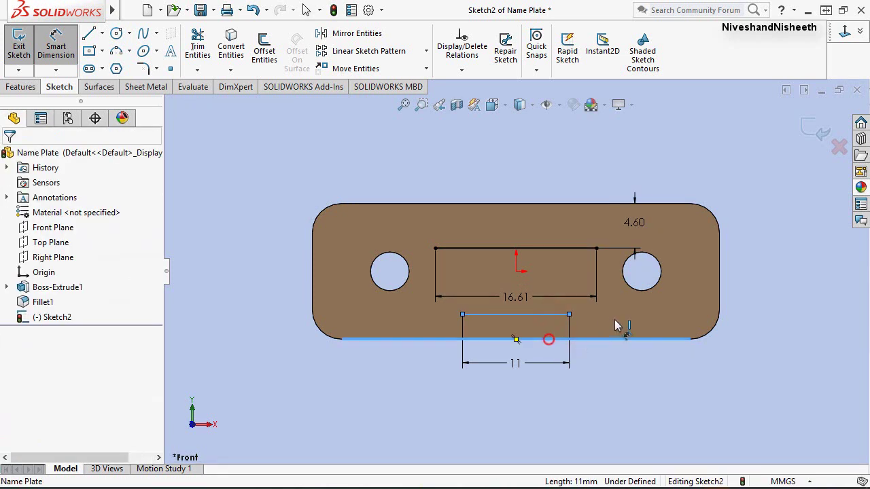
# Dimension the lower line 3 mm above the plate's bottom edge.
pyautogui.click(619, 336)
pyautogui.click(625, 324)
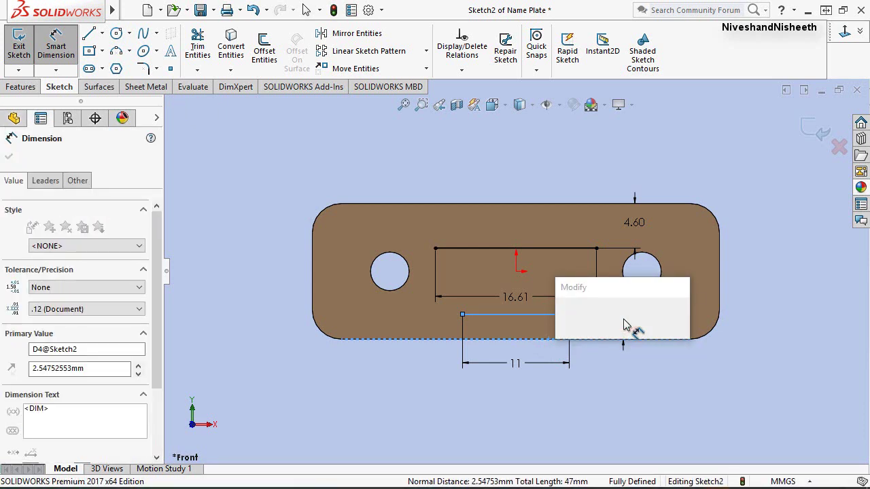
pyautogui.write('3')
pyautogui.press('Escape')
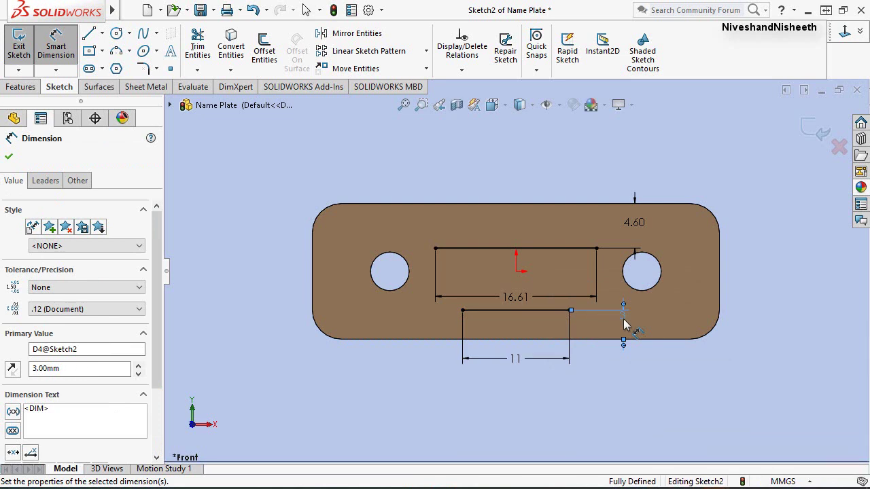
pyautogui.rightClick(388, 175)
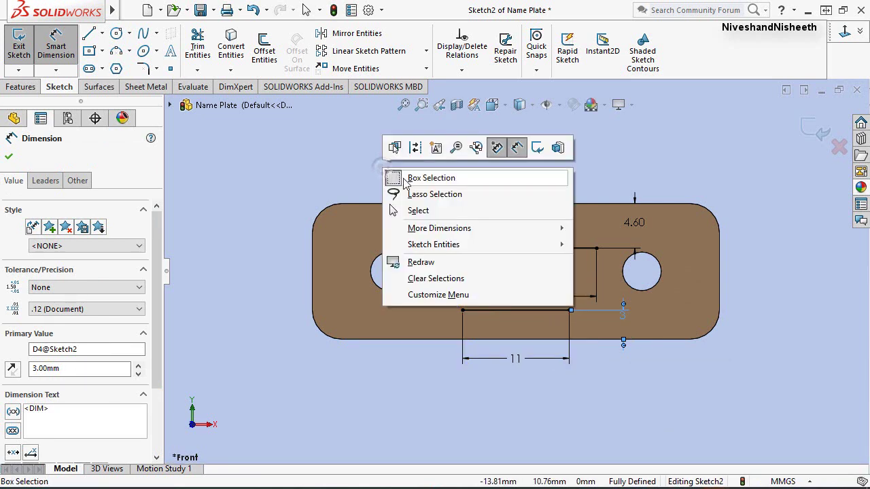
pyautogui.click(417, 206)
pyautogui.click(386, 176)
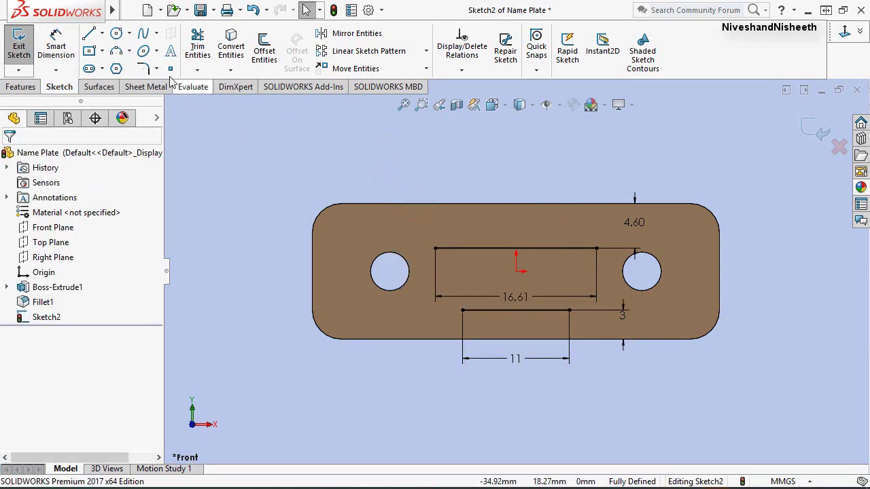
# Add sketch text 'Pitch = 0.635 mm' following the upper line.
pyautogui.click(172, 54)
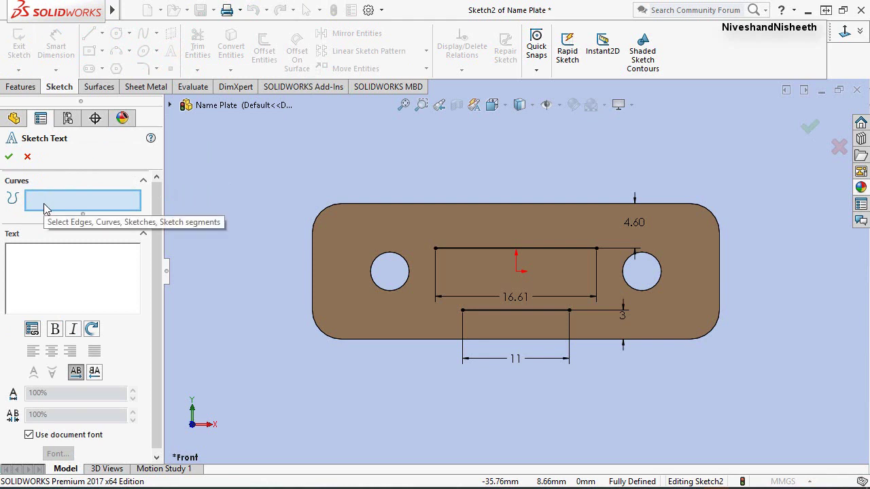
pyautogui.click(106, 249)
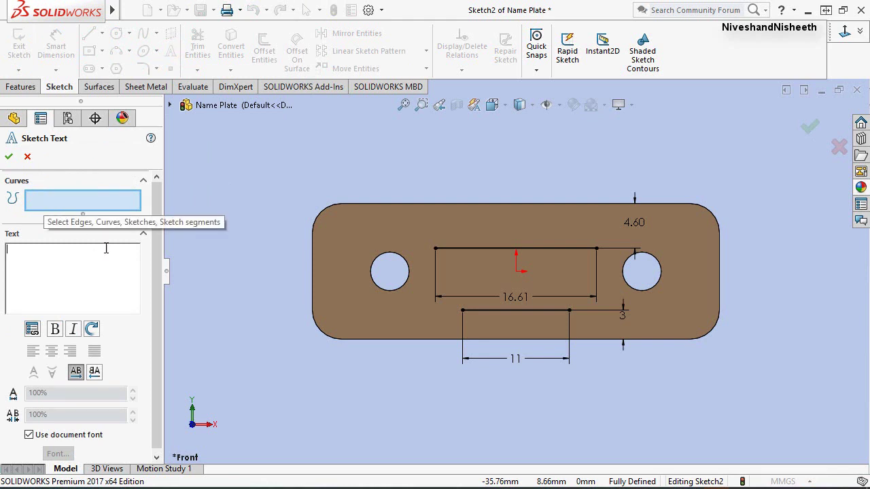
pyautogui.click(459, 249)
pyautogui.click(75, 264)
pyautogui.write('Pitc')
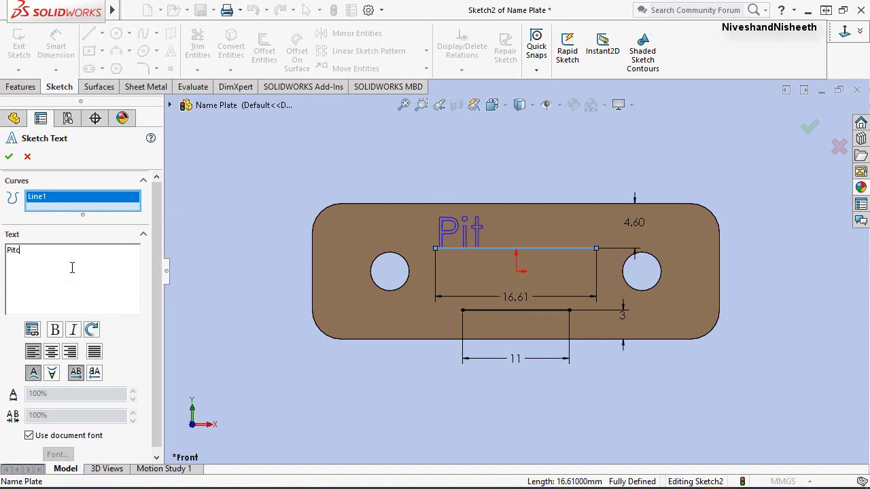
pyautogui.write('h = 0.635 mm')
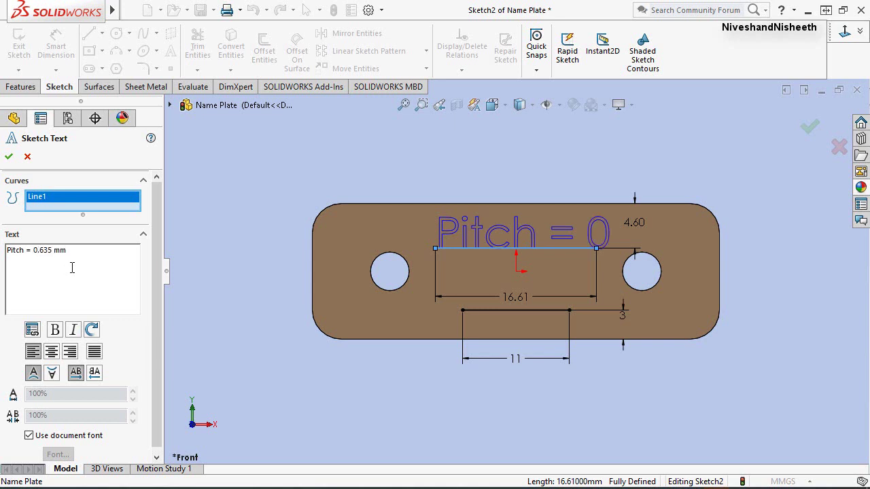
# Set the text to 1.5 mm Calibri, centre-aligned, and confirm it.
pyautogui.click(30, 436)
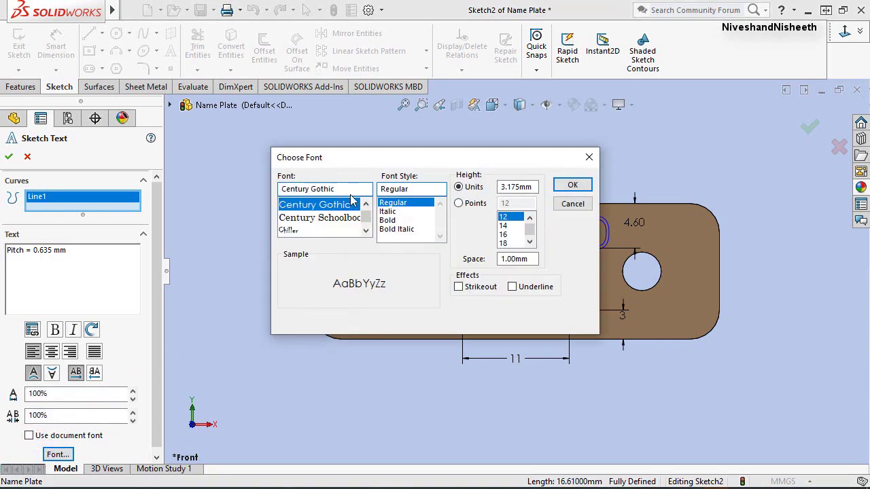
pyautogui.write('1.5')
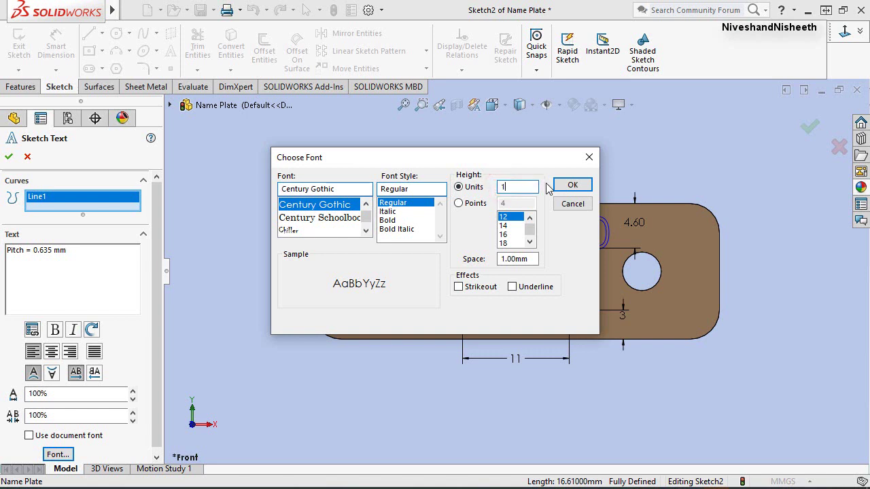
pyautogui.click(334, 226)
pyautogui.write('c')
pyautogui.click(293, 205)
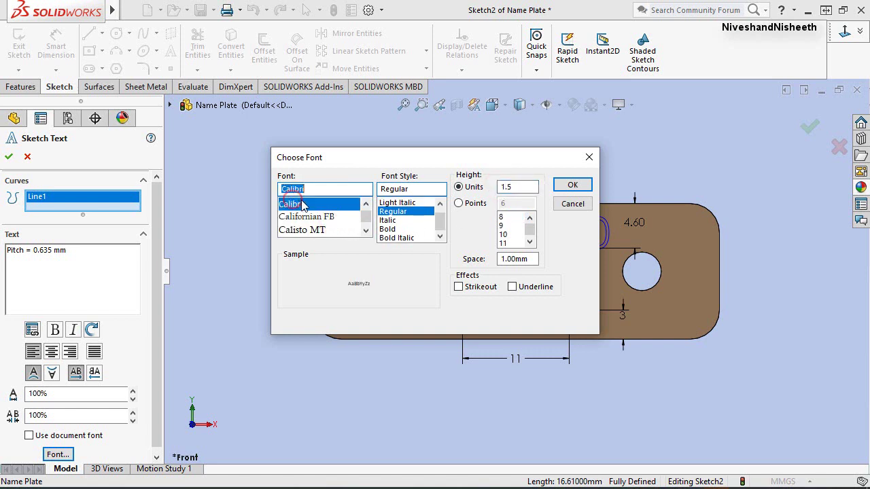
pyautogui.click(575, 185)
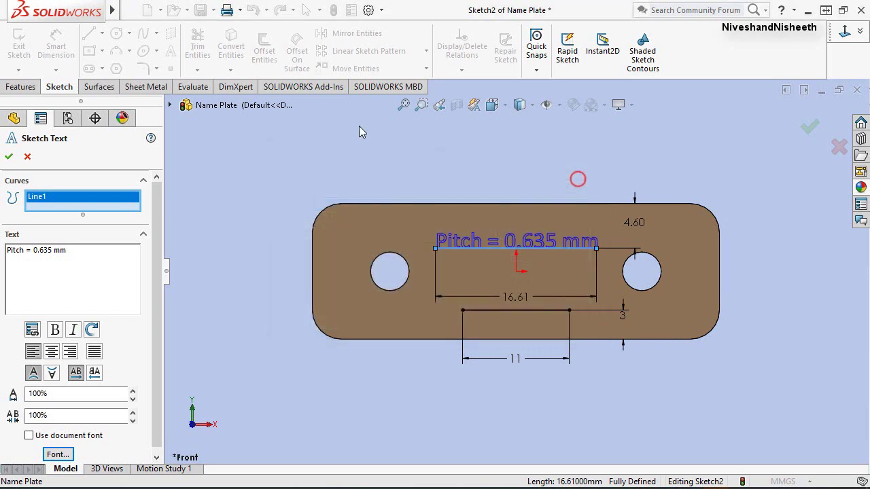
pyautogui.click(52, 354)
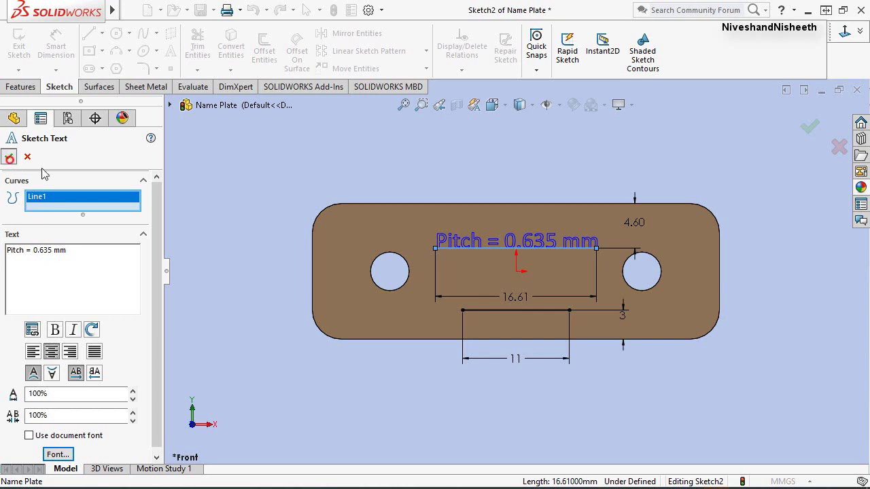
pyautogui.click(9, 156)
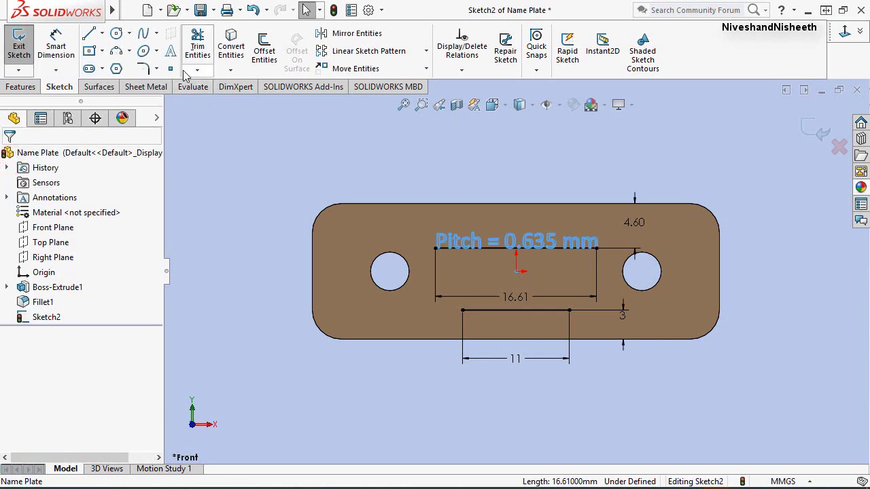
# Add text '0 - 25.4 mm' along the lower line in 1.5 mm Calibri.
pyautogui.click(171, 51)
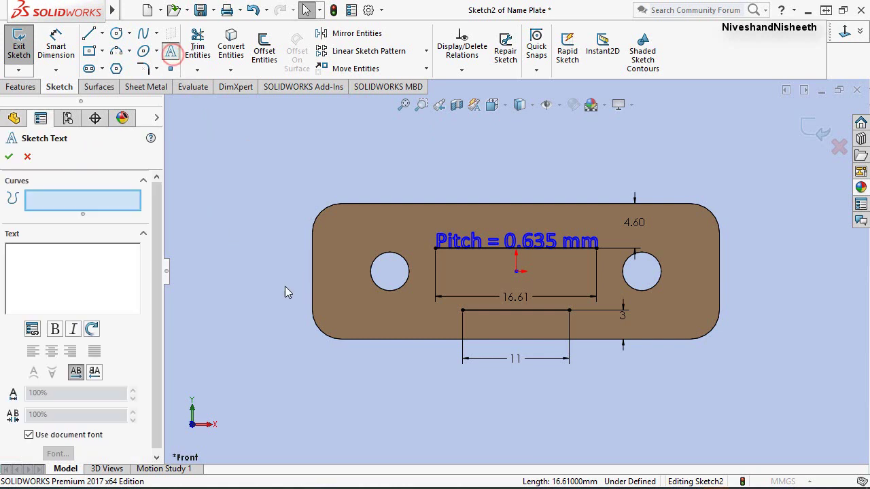
pyautogui.click(476, 311)
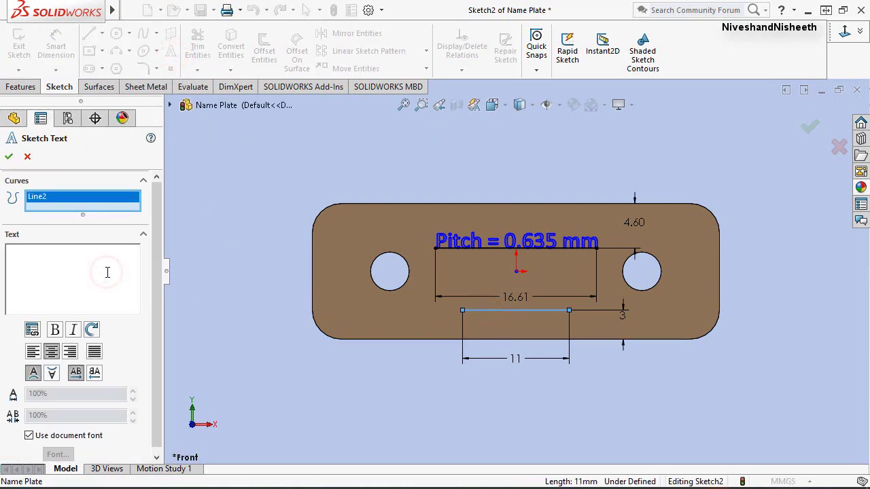
pyautogui.click(73, 280)
pyautogui.write('0- ')
pyautogui.write('25.4')
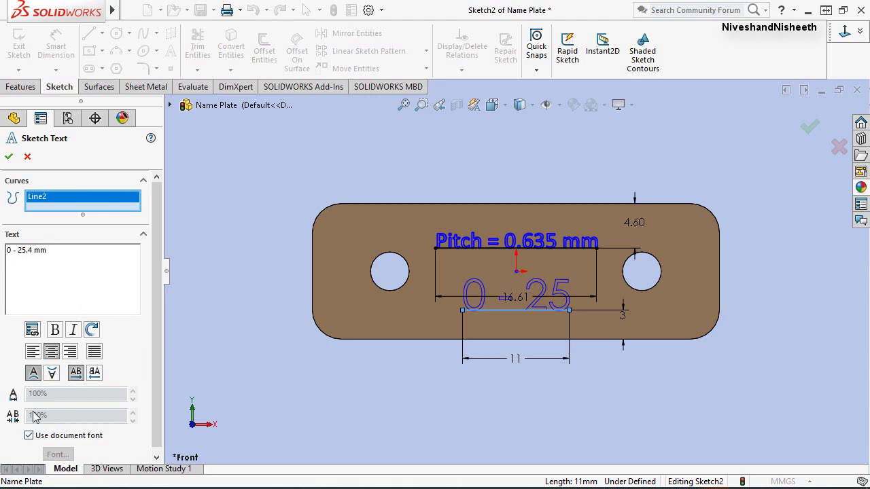
pyautogui.click(30, 436)
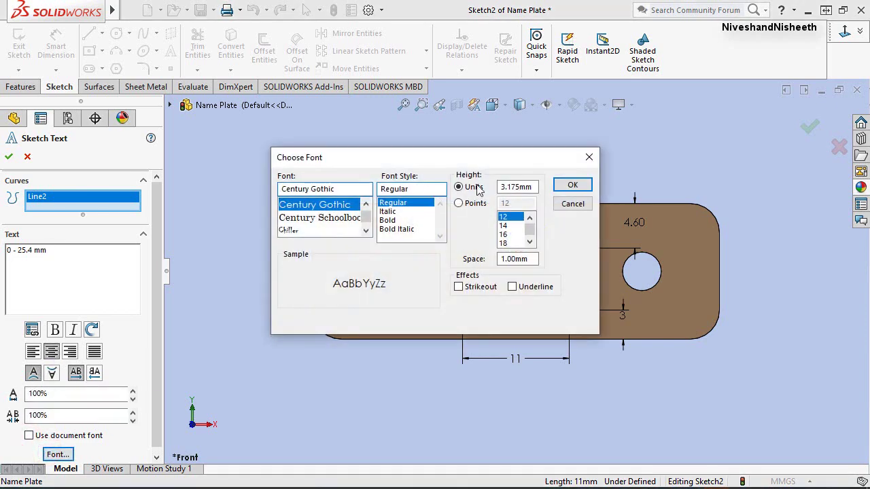
pyautogui.moveTo(501, 187); pyautogui.dragTo(540, 186)
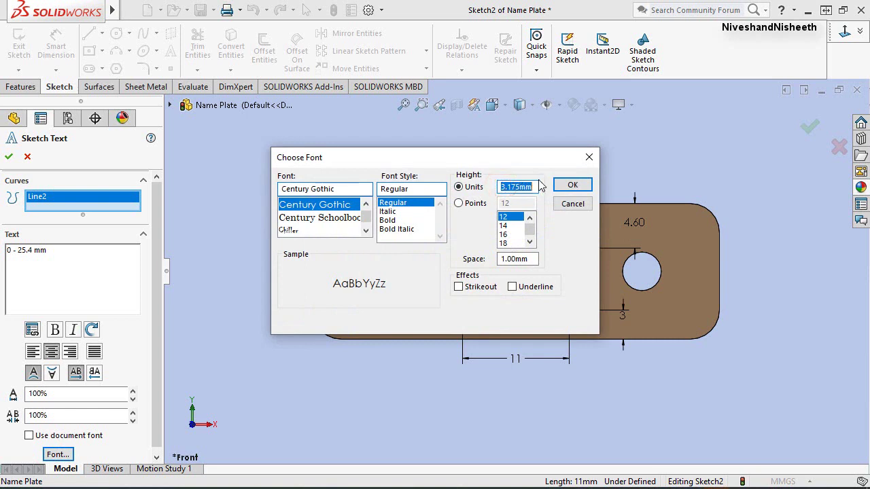
pyautogui.write('1.5')
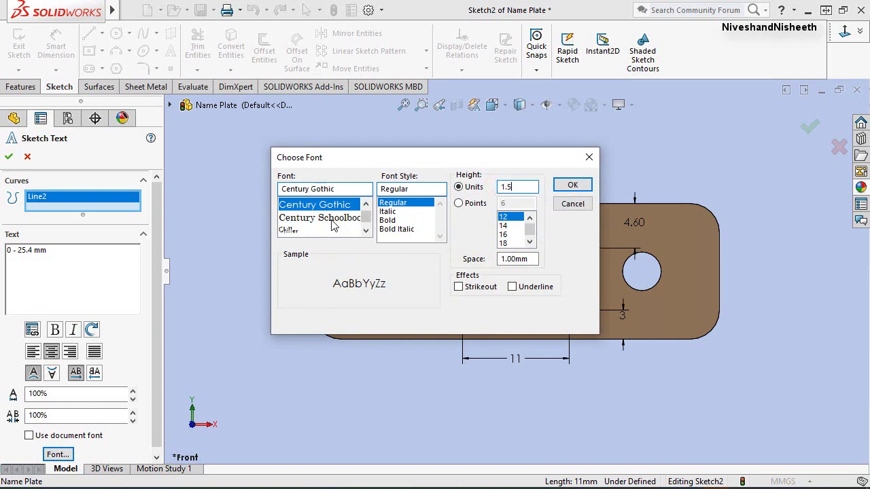
pyautogui.click(333, 219)
pyautogui.write('c')
pyautogui.click(297, 204)
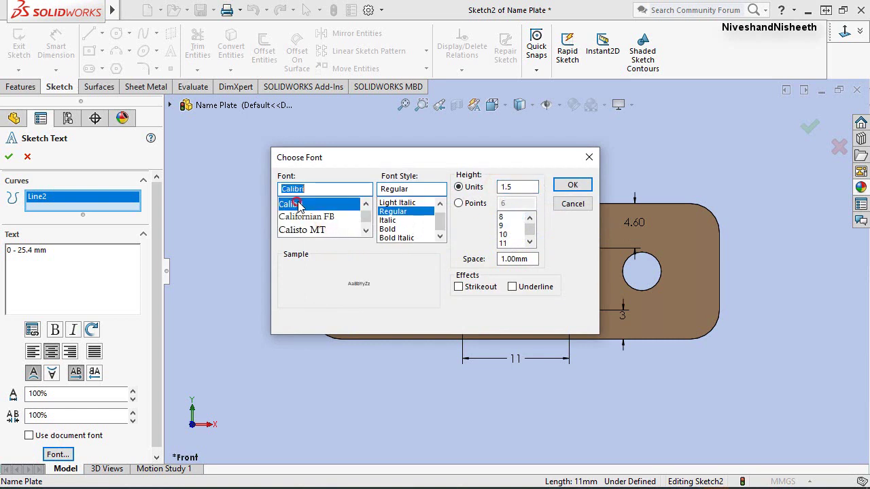
pyautogui.click(573, 184)
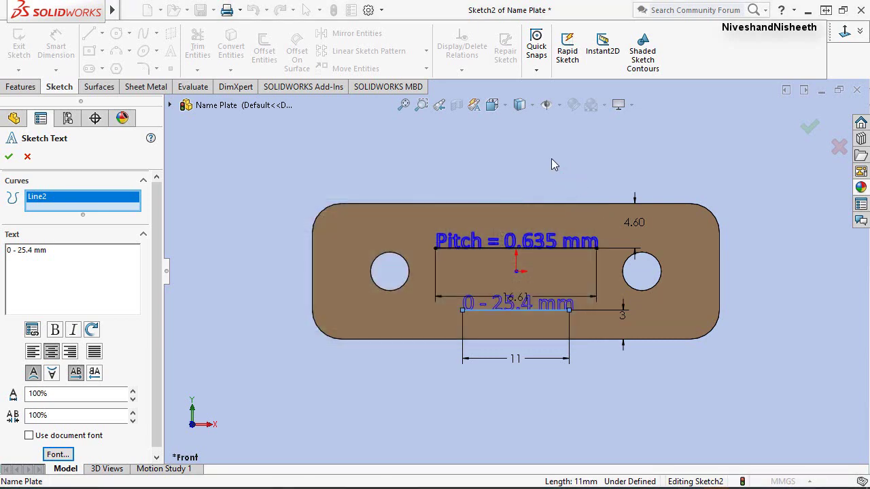
pyautogui.click(10, 157)
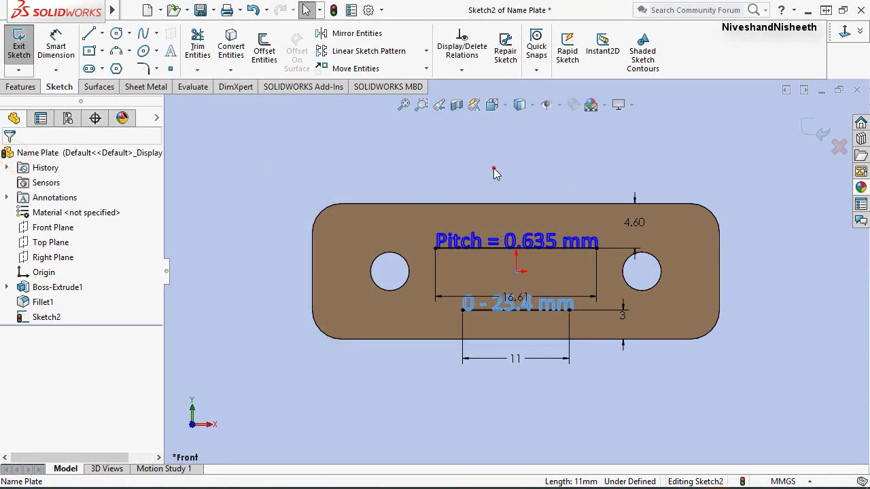
# Convert both sketch lines to construction geometry.
pyautogui.click(494, 168)
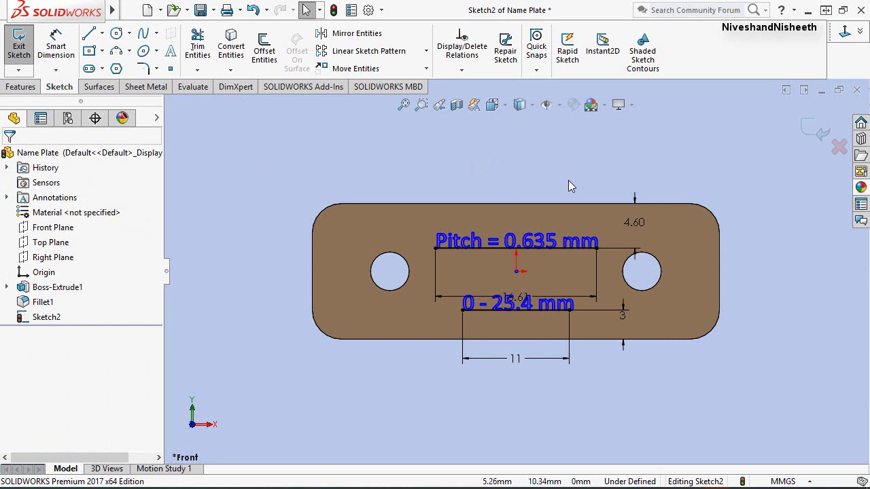
pyautogui.click(558, 247)
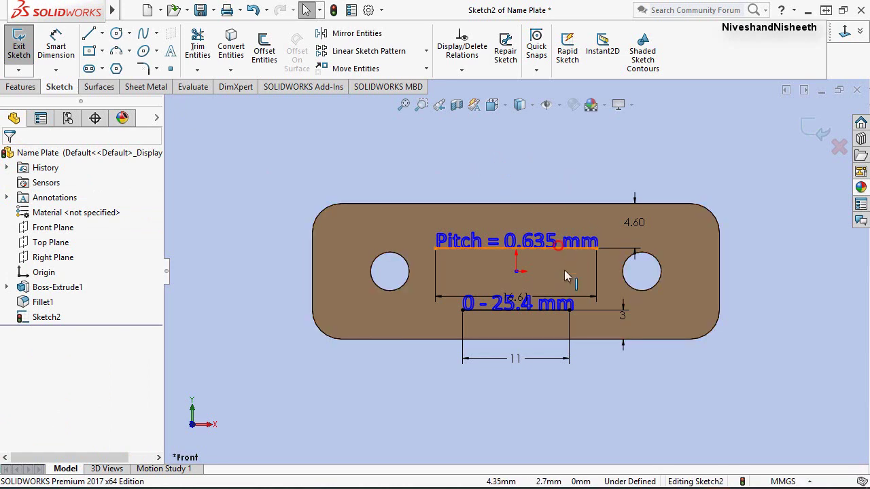
pyautogui.keyDown('ctrl'); pyautogui.click(544, 312); pyautogui.keyUp('ctrl')
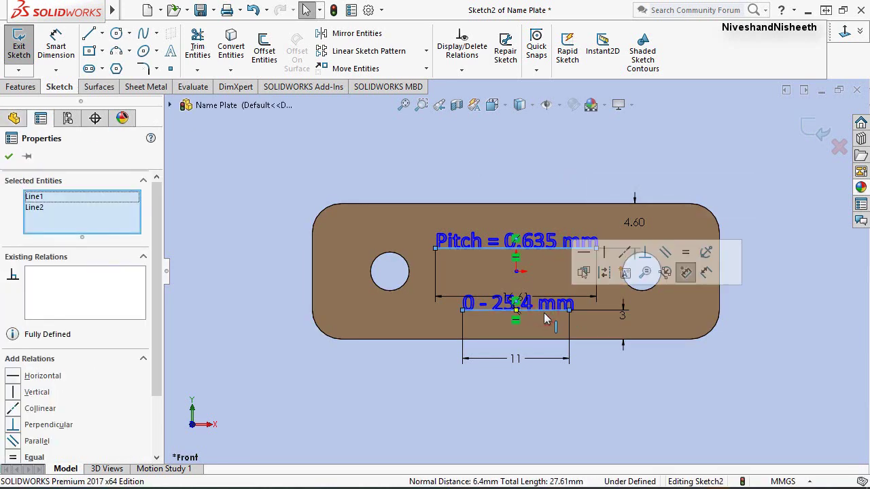
pyautogui.click(603, 273)
pyautogui.click(559, 160)
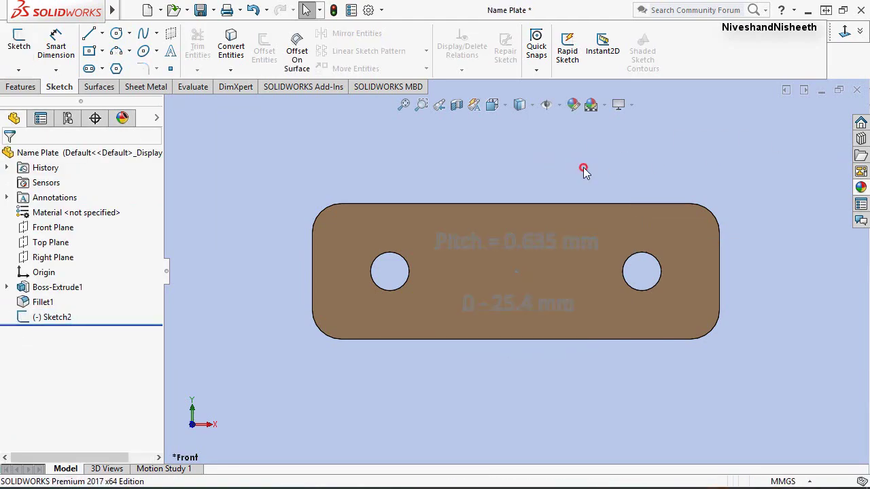
# Show the plate in isometric view.
pyautogui.click(505, 109)
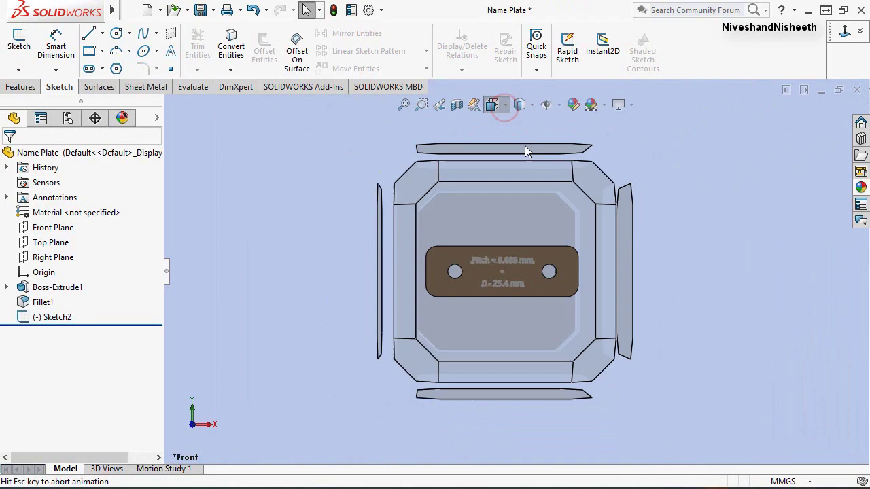
pyautogui.click(595, 185)
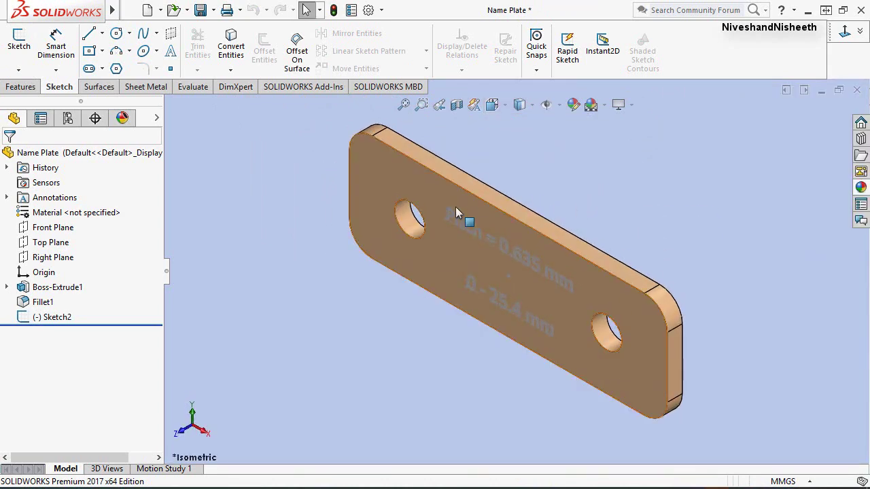
pyautogui.click(21, 86)
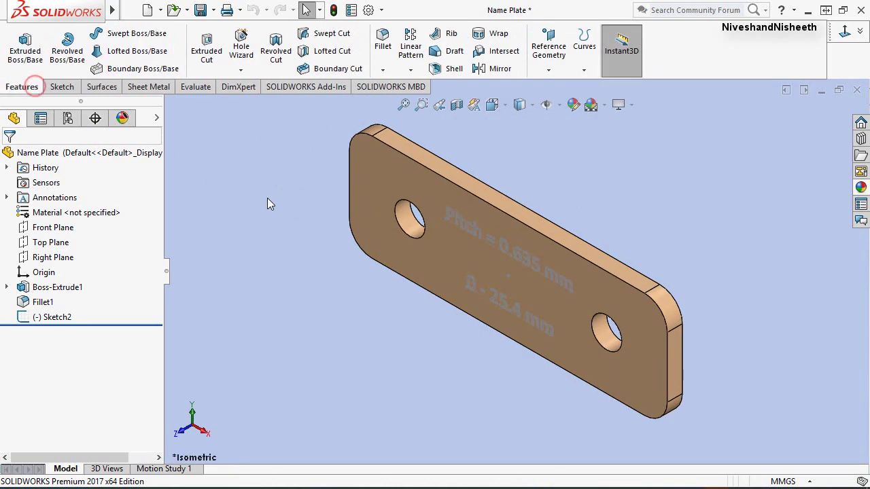
# Deboss-wrap the text sketch onto the plate's front face, then edit Wrap1's appearance.
pyautogui.click(481, 36)
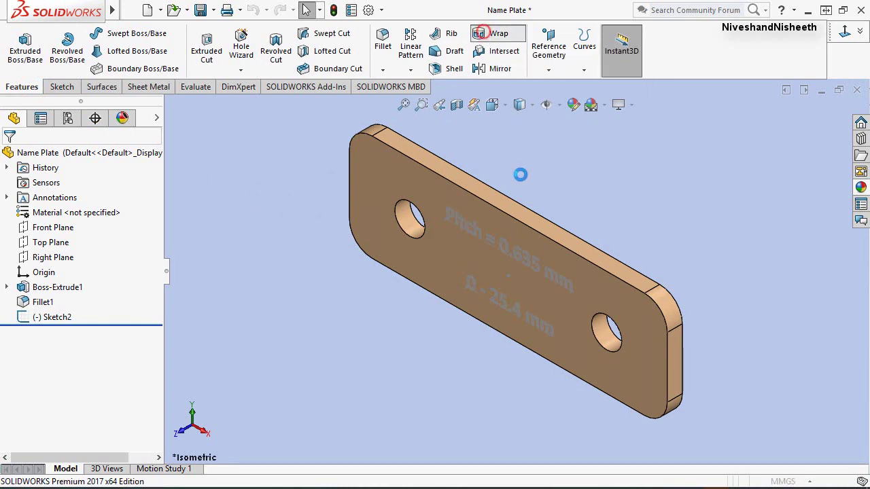
pyautogui.click(487, 242)
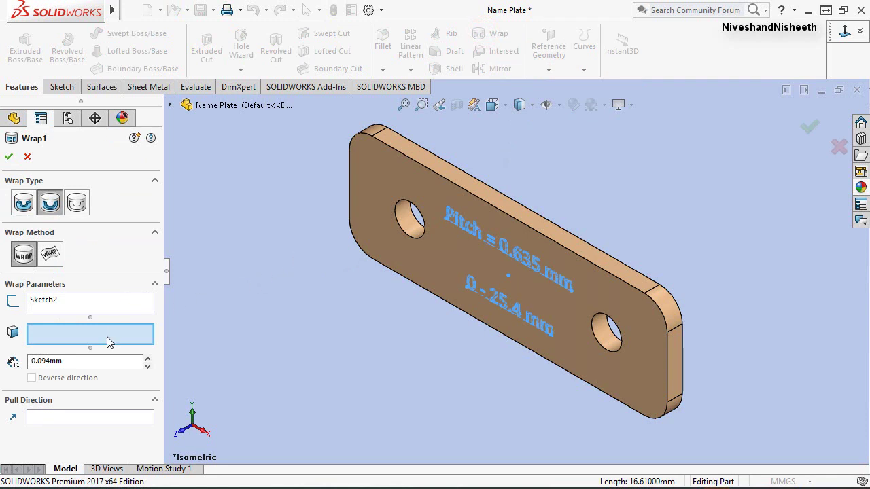
pyautogui.click(398, 260)
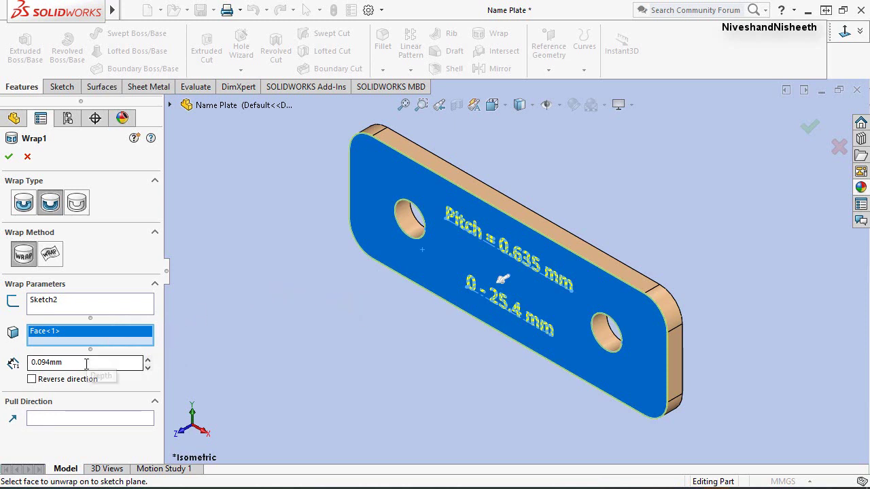
pyautogui.click(31, 379)
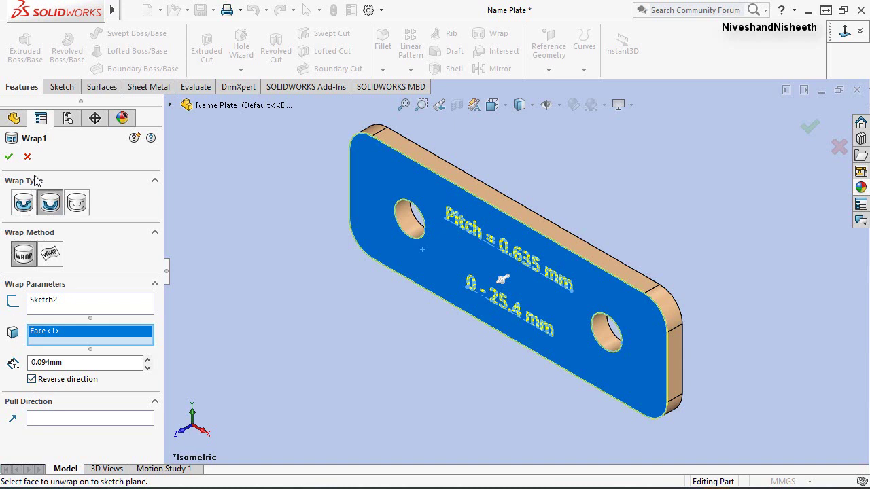
pyautogui.click(50, 206)
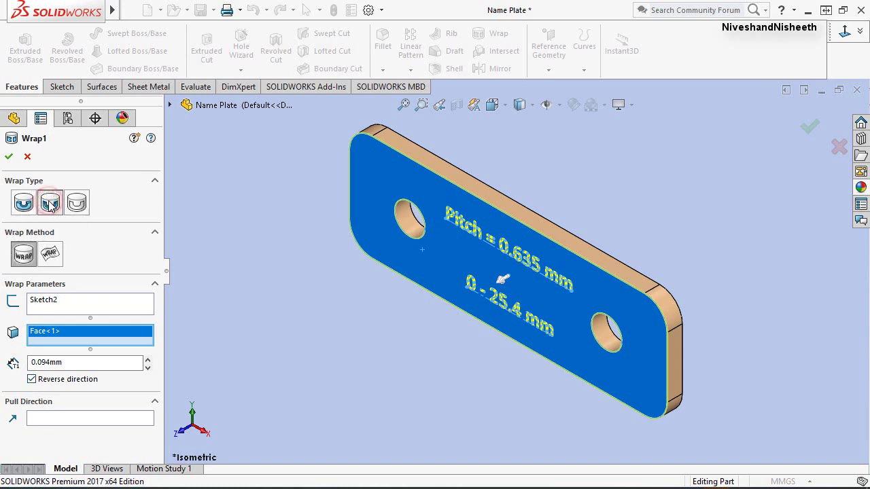
pyautogui.click(8, 158)
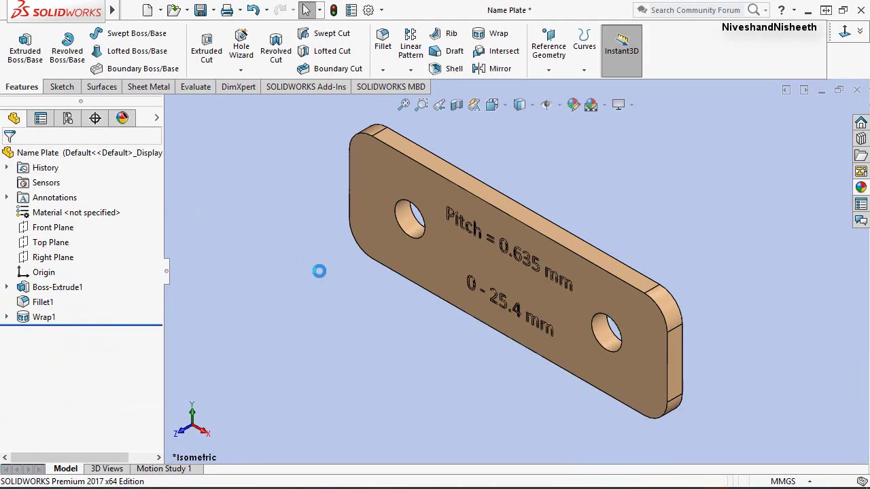
pyautogui.click(41, 319)
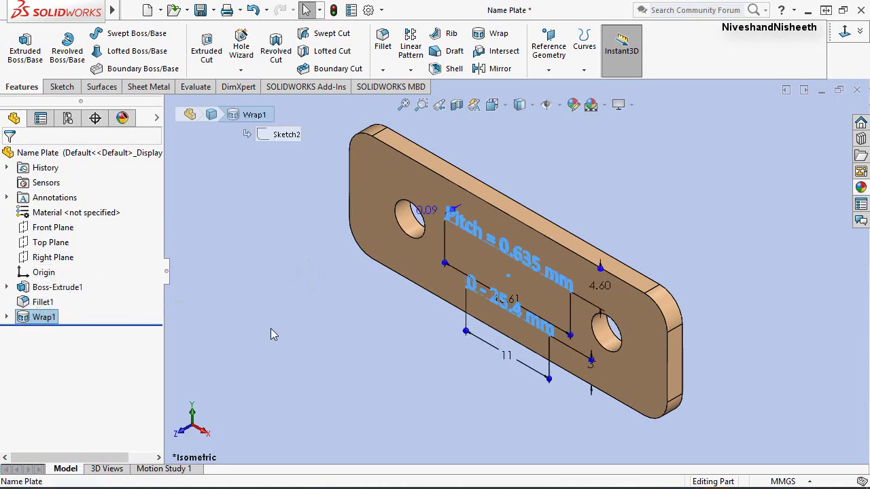
pyautogui.click(573, 104)
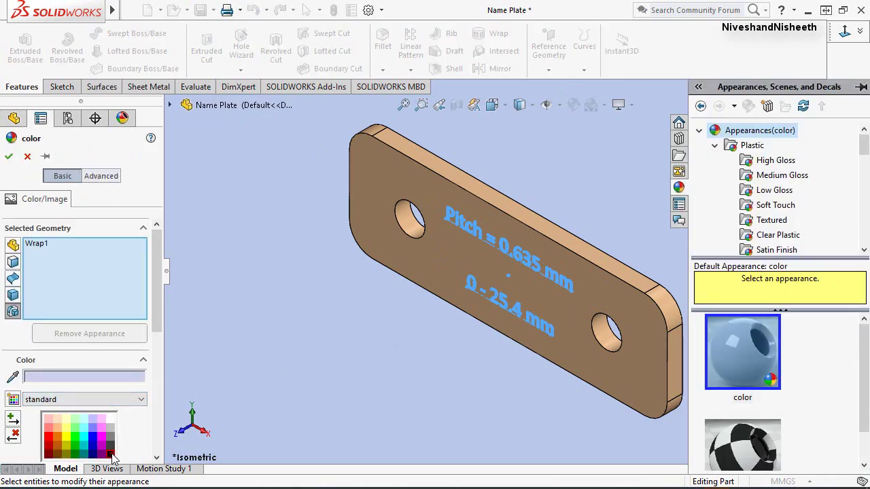
# Colour the wrapped 0.635 pitch text black and check the plate from the front view.
pyautogui.click(111, 454)
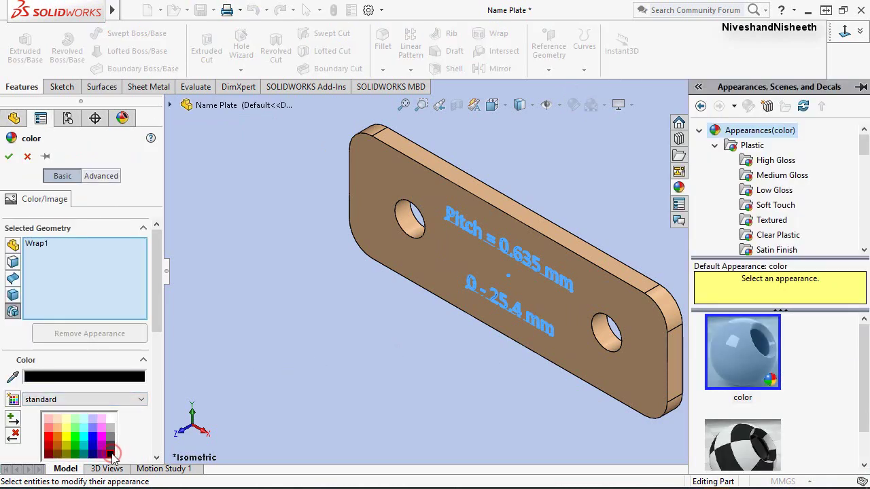
pyautogui.click(9, 157)
pyautogui.click(337, 295)
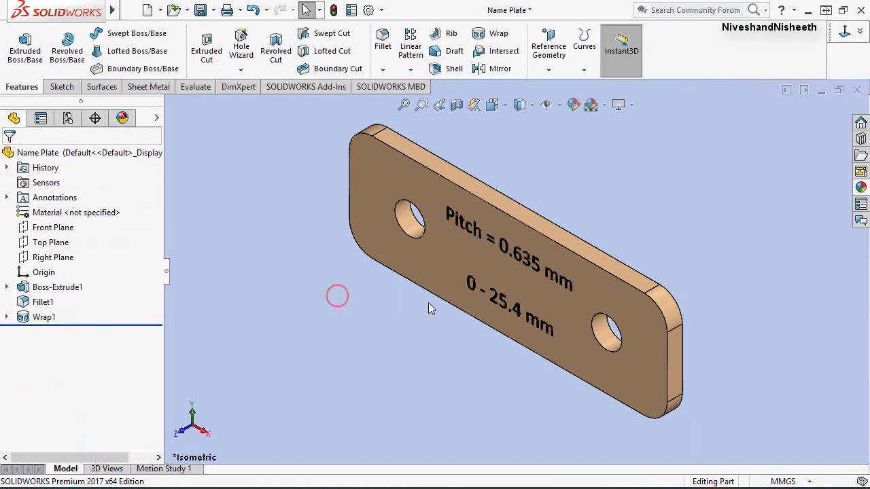
pyautogui.click(506, 106)
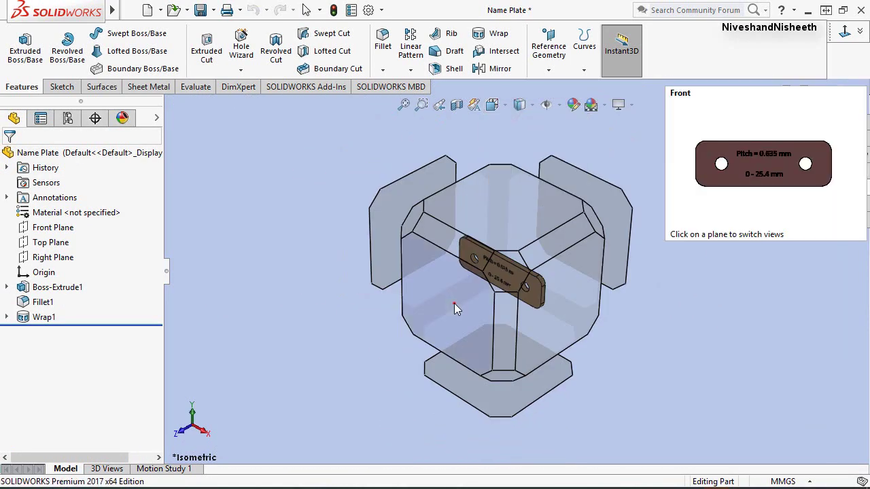
pyautogui.click(454, 303)
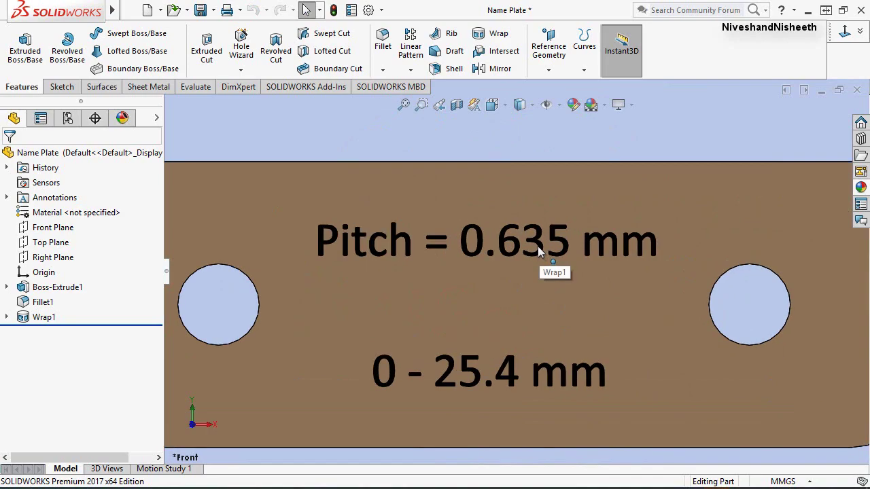
pyautogui.moveTo(537, 246)
pyautogui.mouseDown(button='middle')
pyautogui.moveTo(509, 206)
pyautogui.moveTo(501, 229)
pyautogui.mouseUp(button='middle')
pyautogui.scroll(-3, 486, 248)
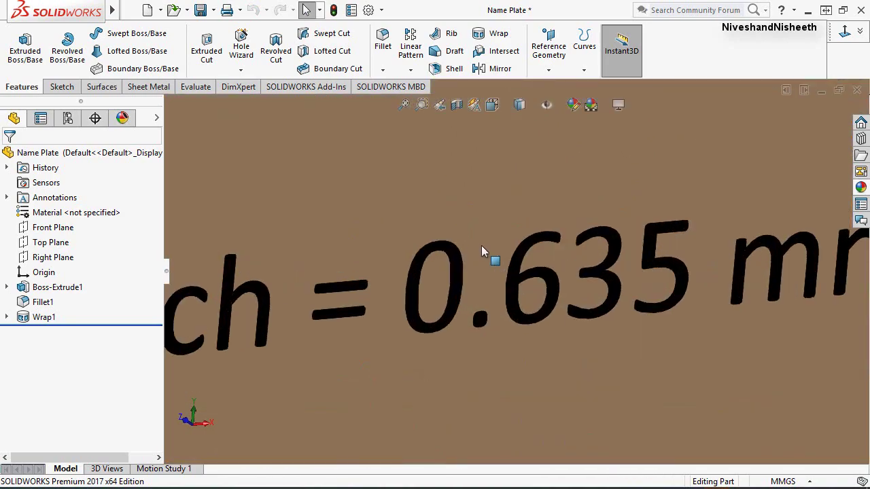
pyautogui.scroll(3, 481, 246)
# Review the plate in tilted and standard 3D views, then save and close Name Plate.
pyautogui.click(499, 106)
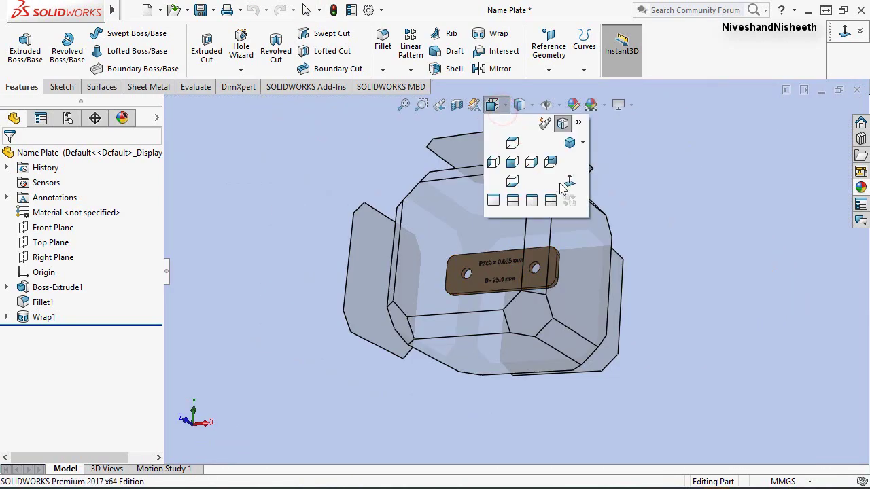
pyautogui.click(575, 142)
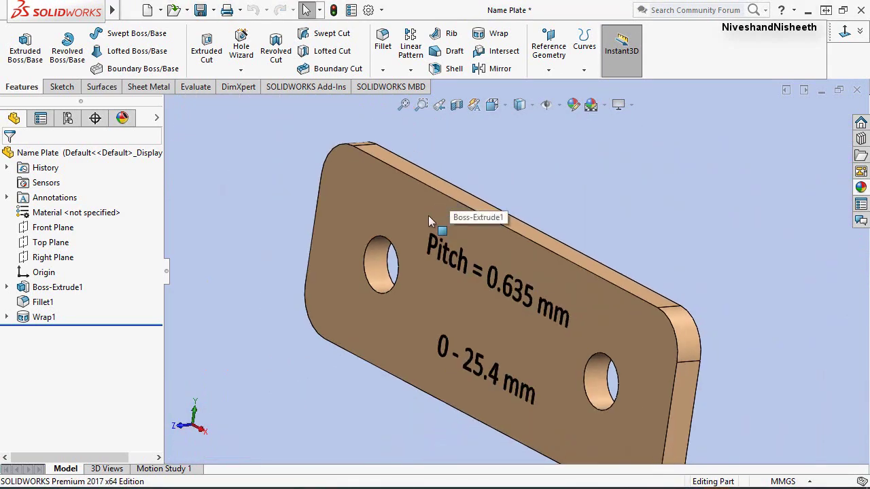
pyautogui.click(494, 105)
pyautogui.click(500, 231)
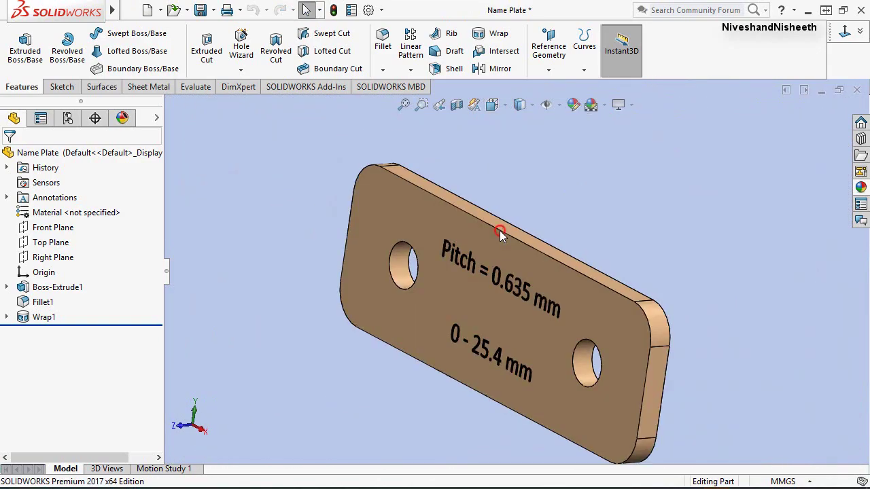
pyautogui.click(200, 10)
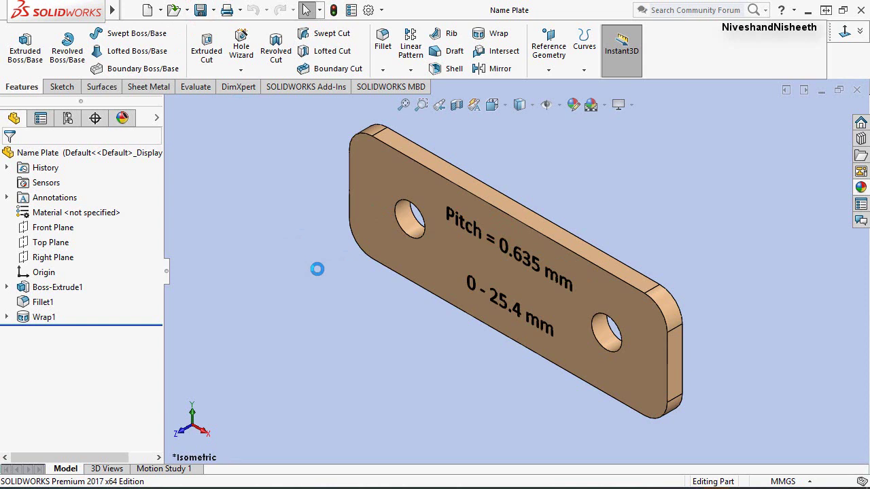
pyautogui.click(856, 89)
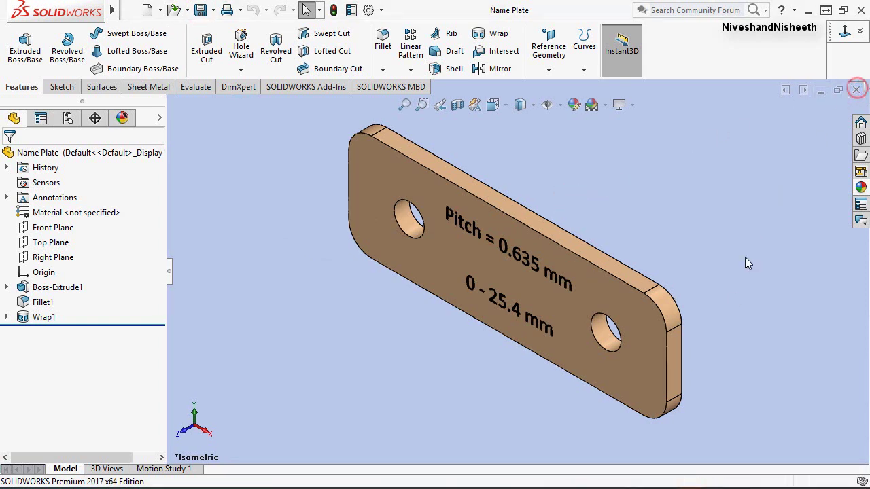
# Create new part Part3 with MMGS units and open Sketch1 on its Front Plane.
pyautogui.click(148, 10)
pyautogui.doubleClick(279, 114)
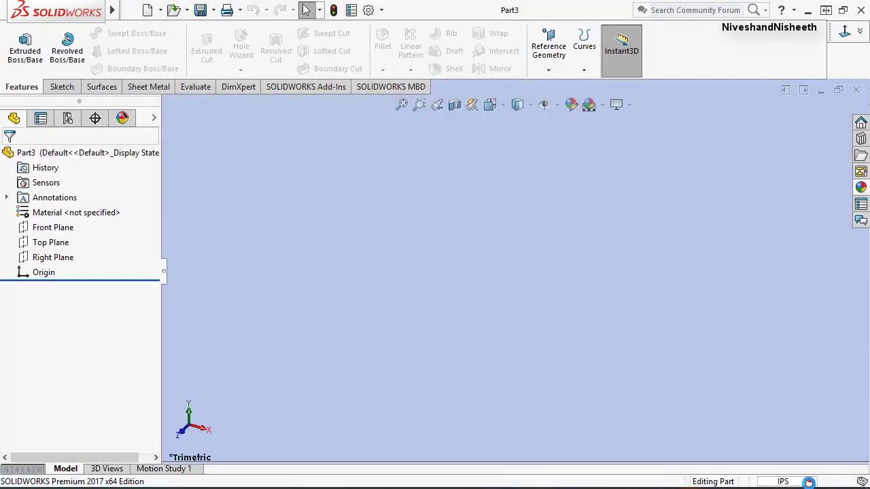
pyautogui.click(811, 481)
pyautogui.click(740, 426)
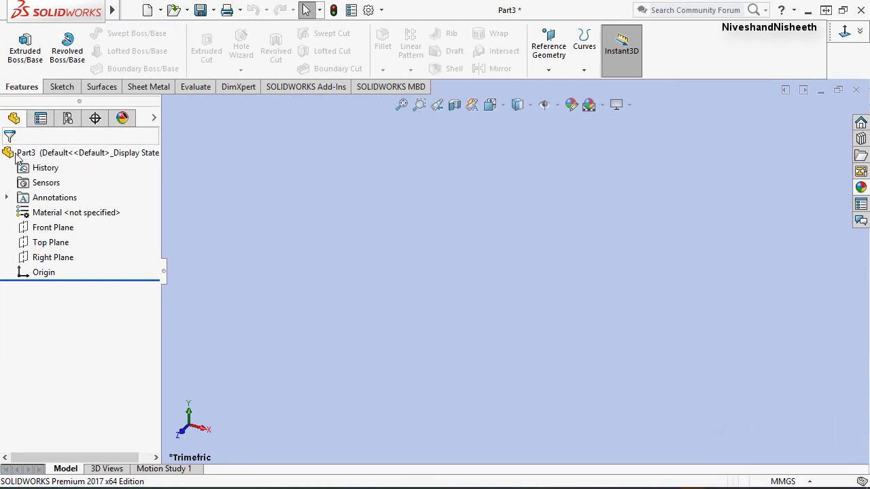
pyautogui.click(50, 231)
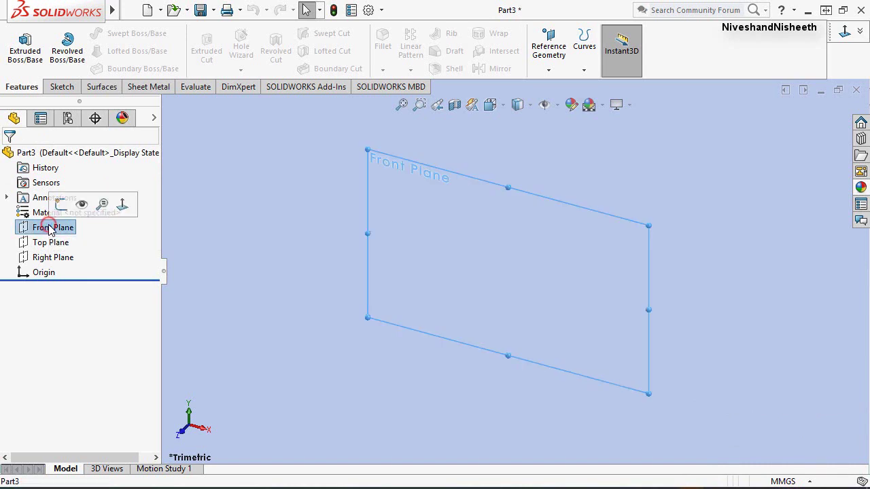
pyautogui.click(60, 206)
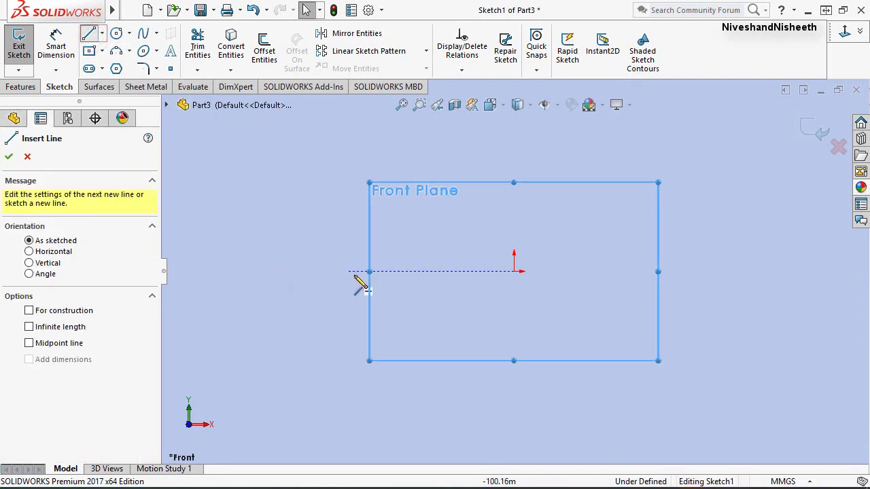
# Draw a horizontal base line left from the origin, then a vertical line and top line above it.
pyautogui.click(515, 272)
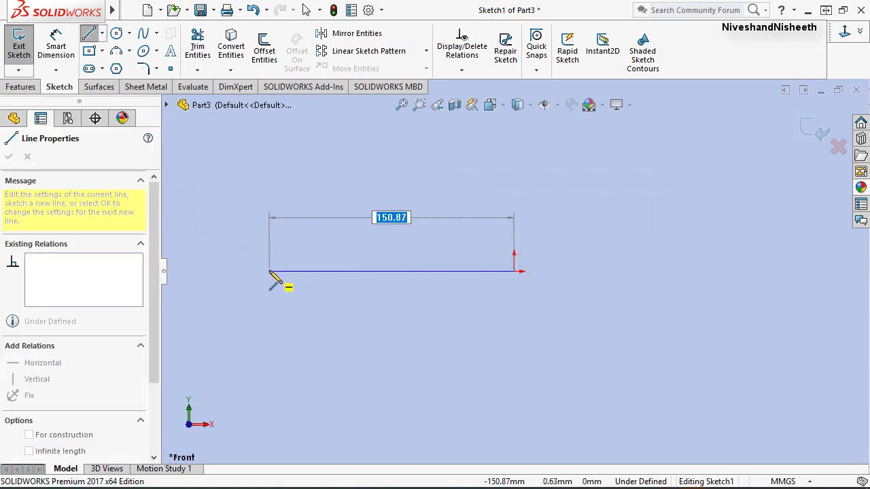
pyautogui.click(270, 271)
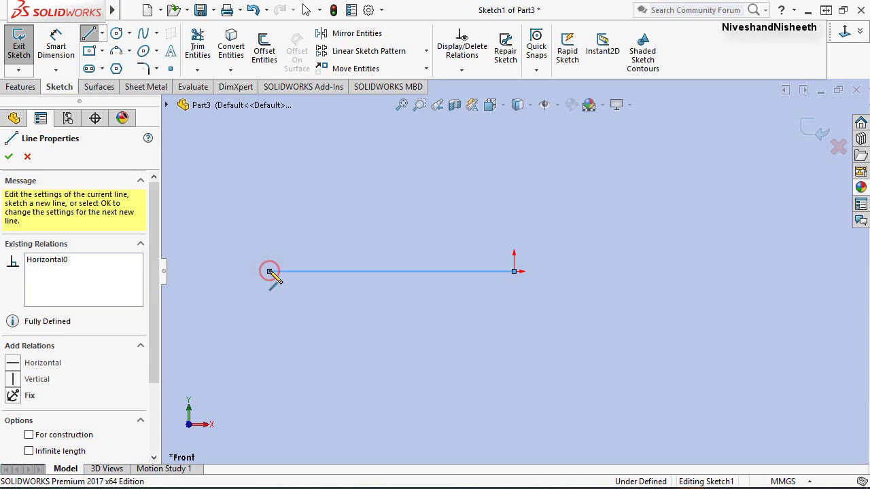
pyautogui.rightClick(270, 216)
pyautogui.click(289, 229)
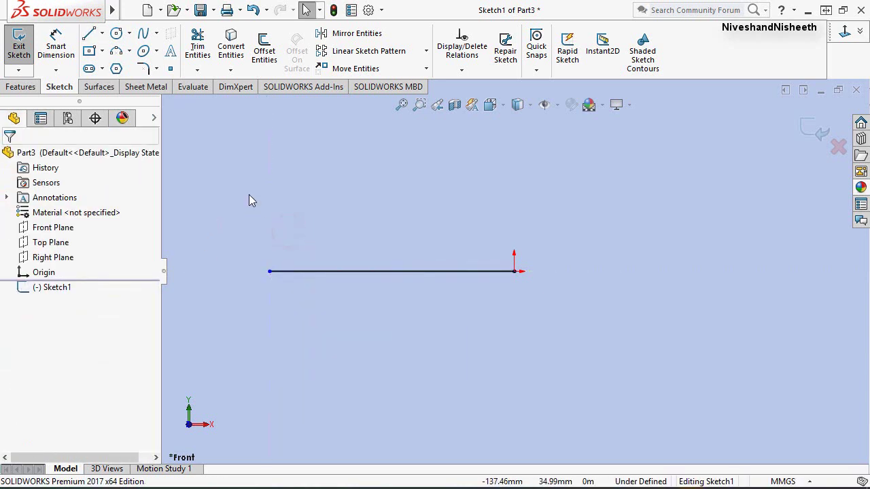
pyautogui.click(90, 35)
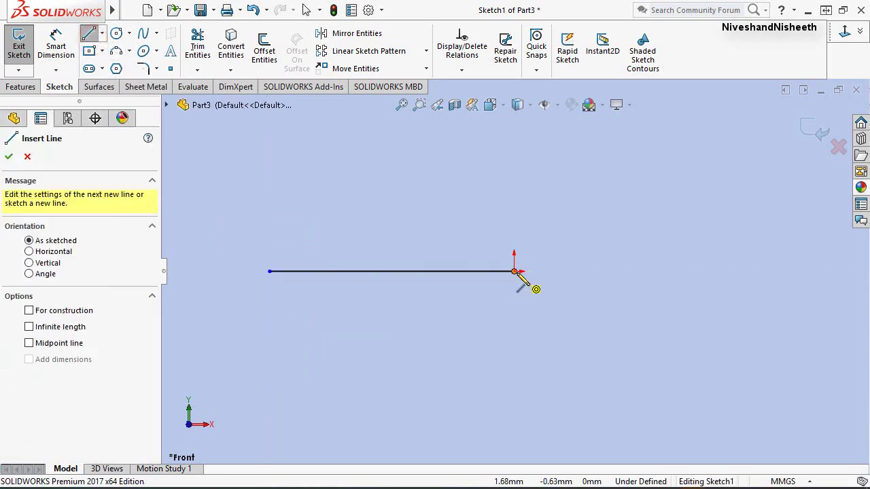
pyautogui.click(514, 272)
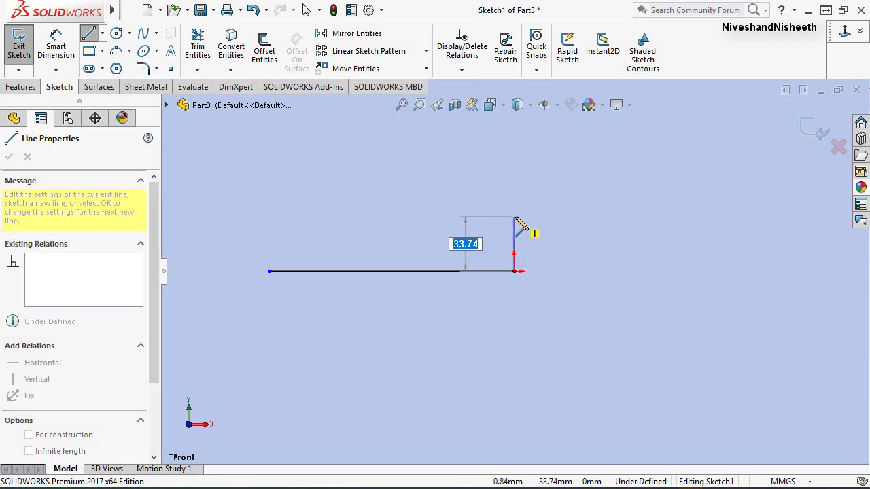
pyautogui.click(515, 217)
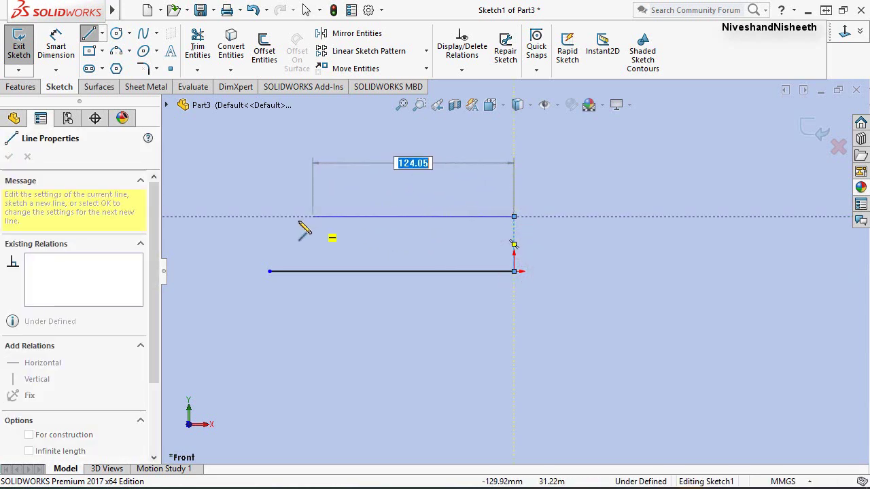
pyautogui.click(332, 217)
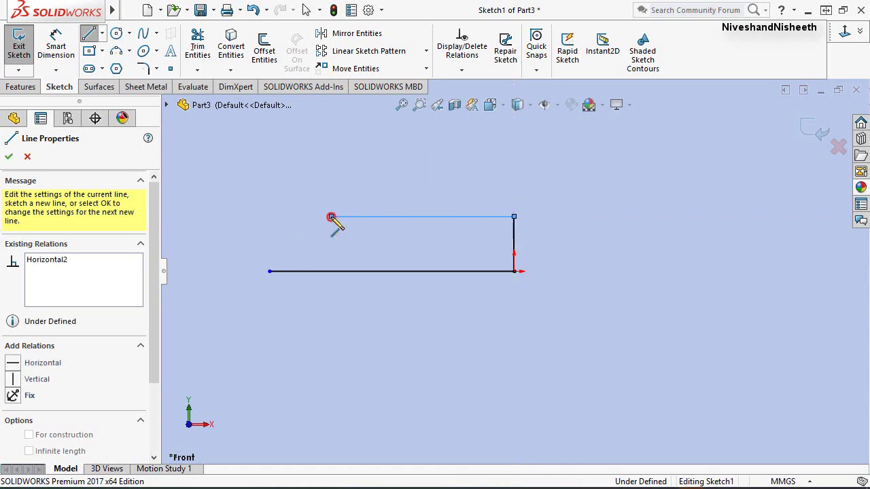
pyautogui.rightClick(373, 178)
pyautogui.click(379, 179)
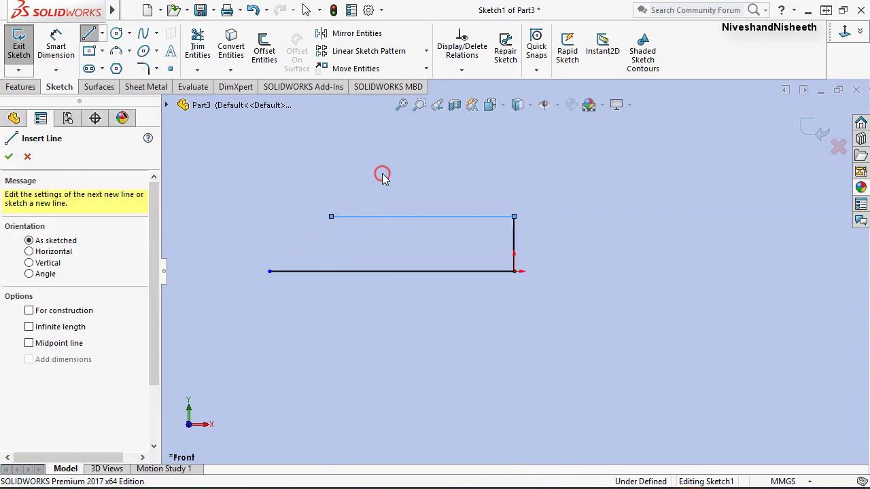
# Dimension the vertical line to 1.995 mm and the top line to 10 mm.
pyautogui.click(399, 332)
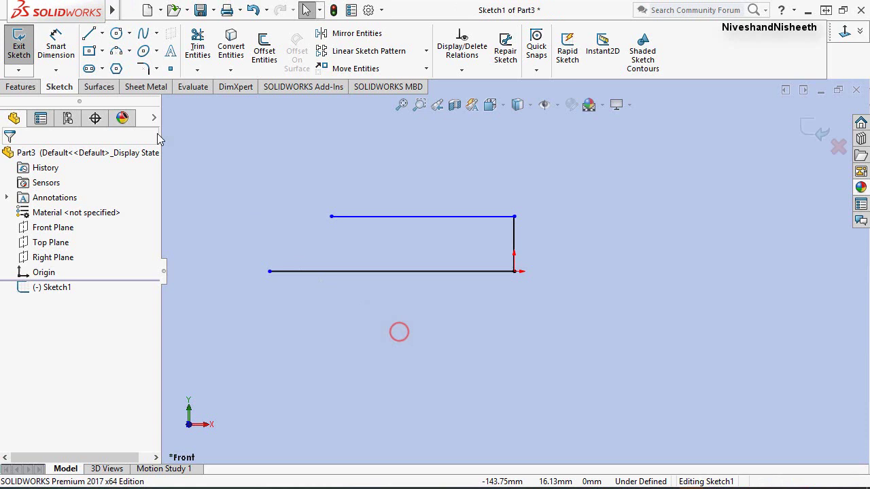
pyautogui.click(56, 46)
pyautogui.click(515, 242)
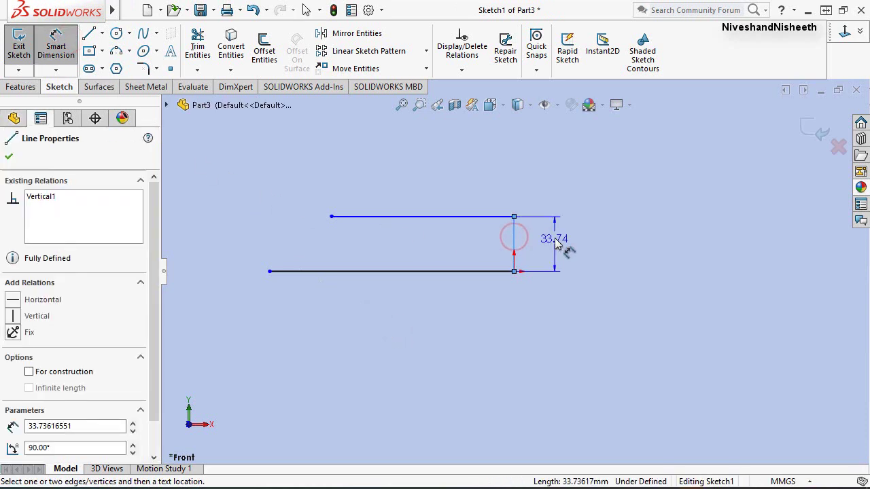
pyautogui.click(556, 243)
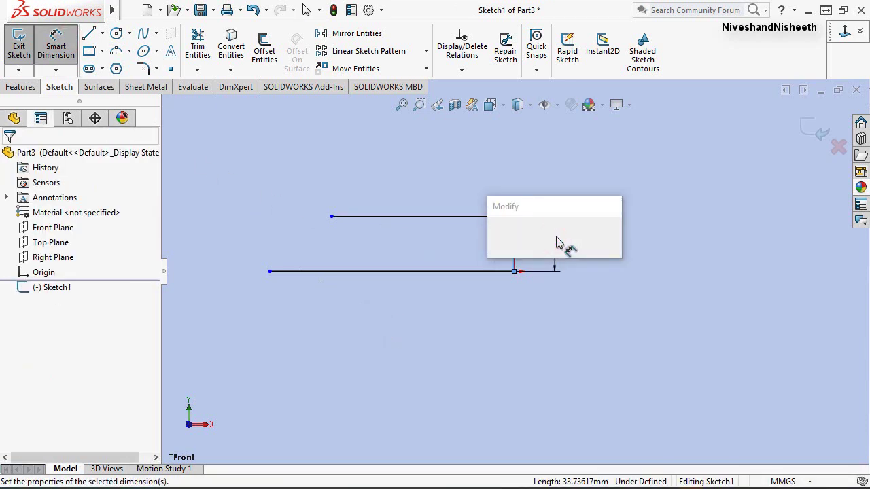
pyautogui.write('1.995')
pyautogui.press('Return')
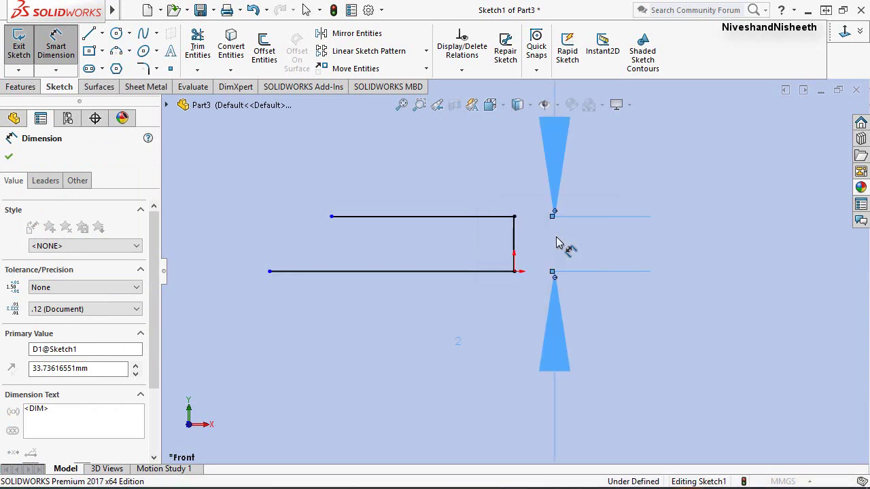
pyautogui.click(423, 217)
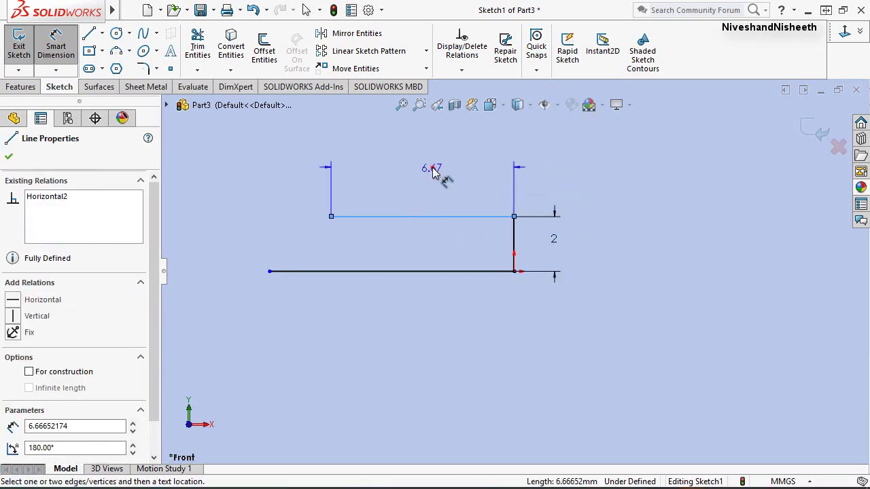
pyautogui.click(435, 175)
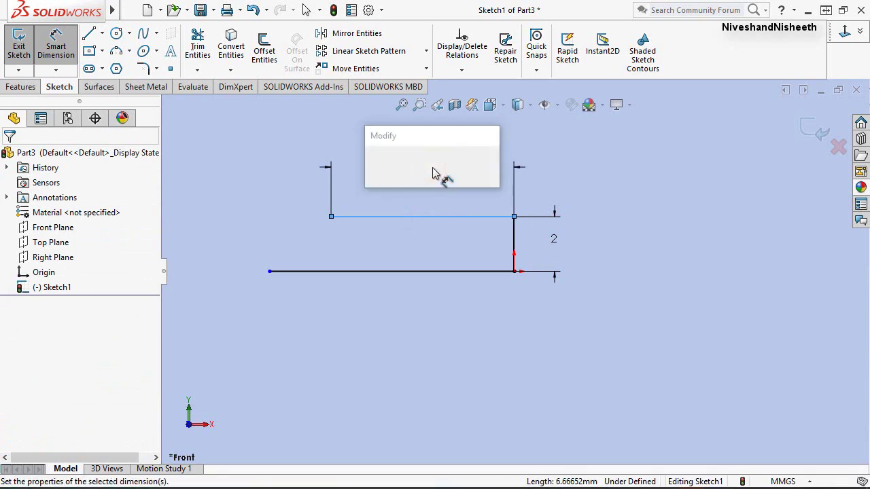
pyautogui.write('10')
pyautogui.press('Return')
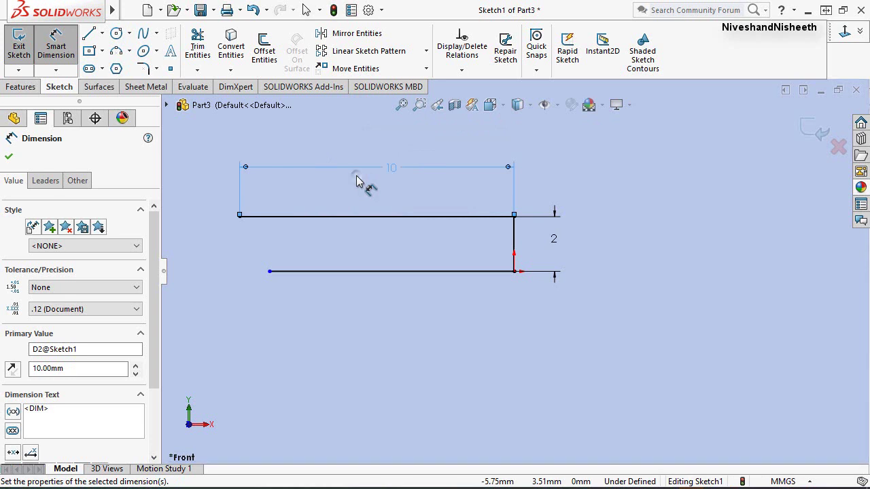
pyautogui.rightClick(358, 180)
pyautogui.click(371, 219)
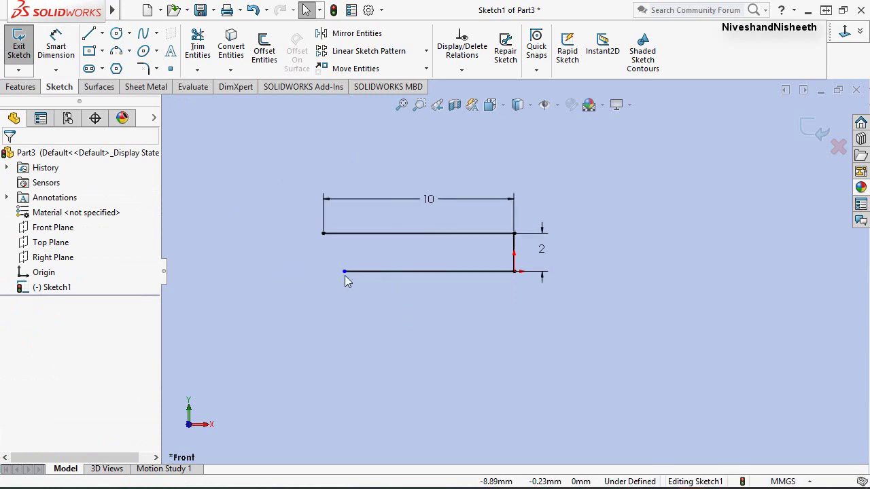
# Stretch the bottom line's left endpoint further to the left.
pyautogui.click(344, 272)
pyautogui.moveTo(272, 275); pyautogui.dragTo(258, 272)
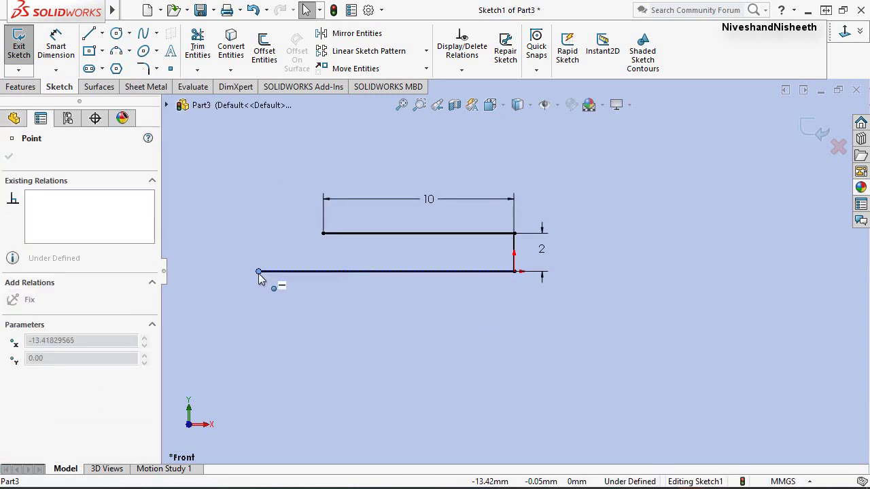
pyautogui.click(302, 198)
pyautogui.rightClick(304, 181)
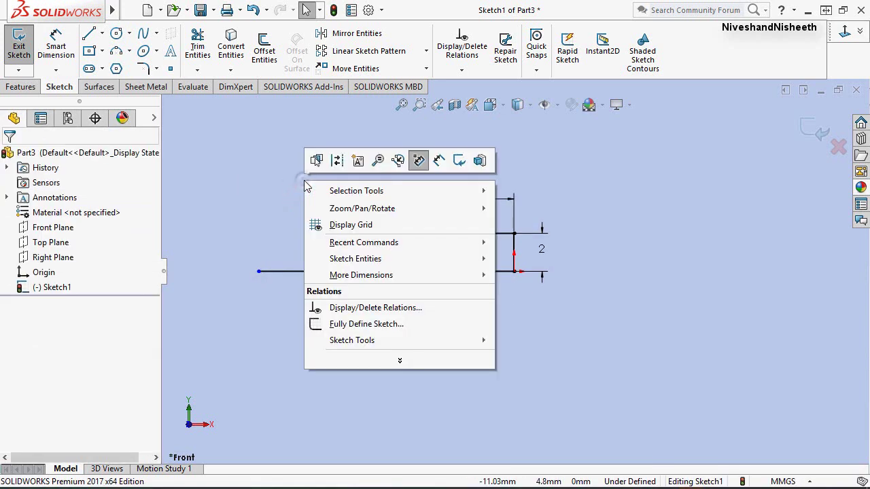
pyautogui.press('Escape')
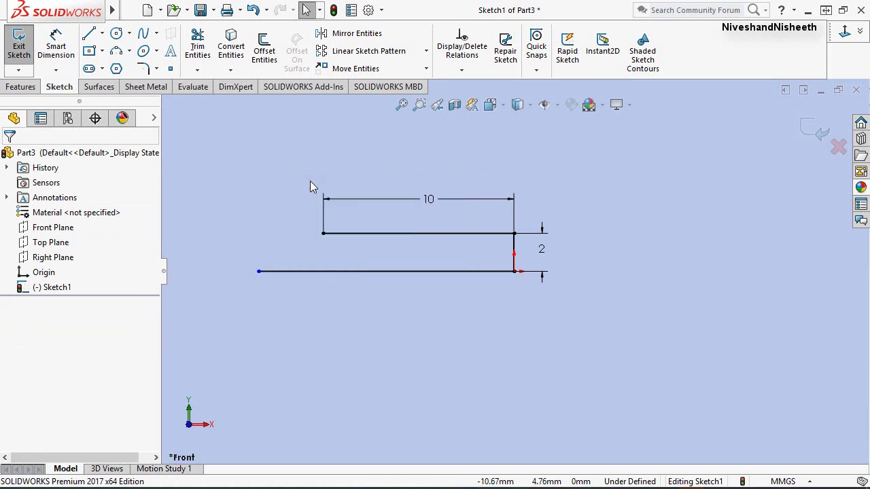
# Draw a 2.01 vertical step and a 1.31 horizontal ledge at the upper rectangle's left end.
pyautogui.moveTo(301, 181); pyautogui.dragTo(247, 187, button='right')
pyautogui.click(323, 235)
pyautogui.write('2.005')
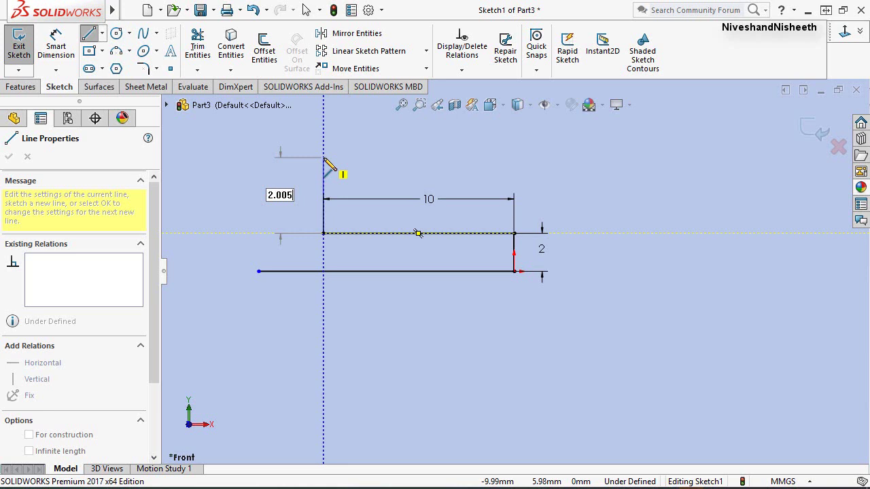
pyautogui.press('Return')
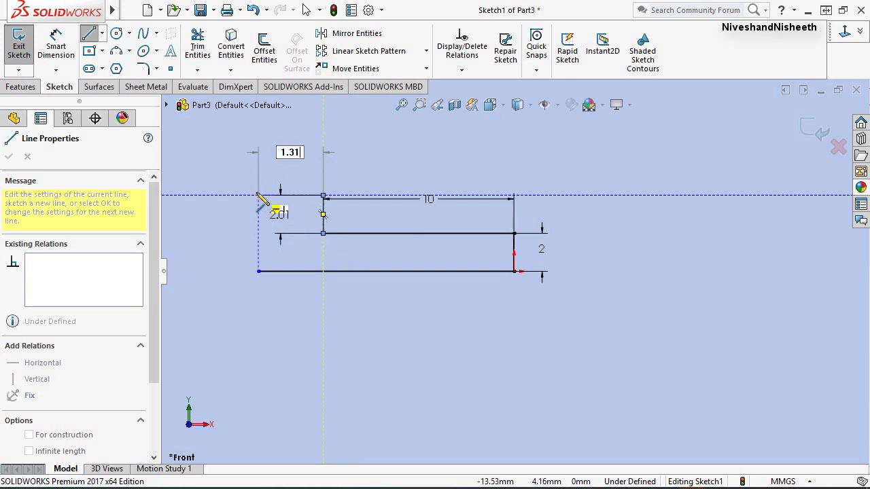
pyautogui.press('Return')
pyautogui.rightClick(276, 170)
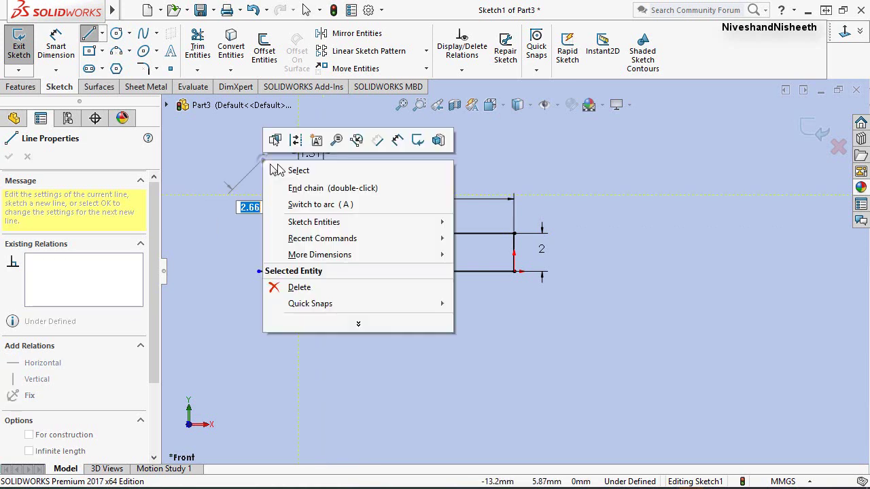
pyautogui.click(293, 171)
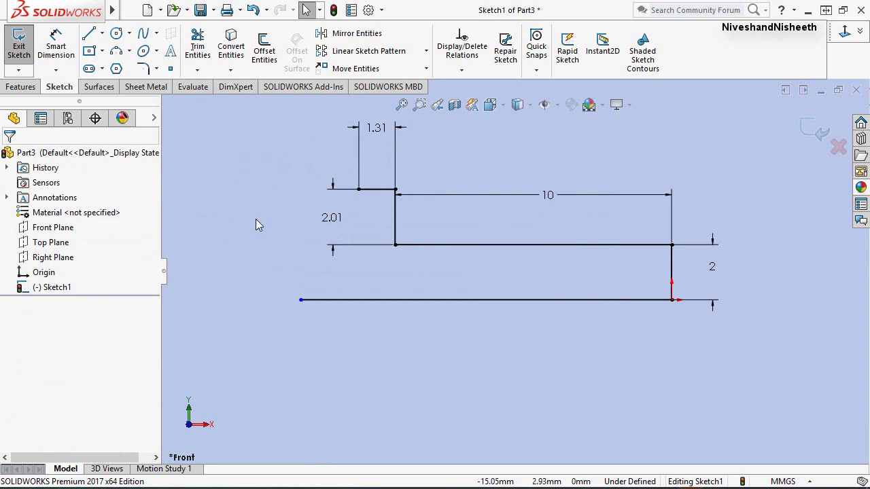
pyautogui.click(129, 52)
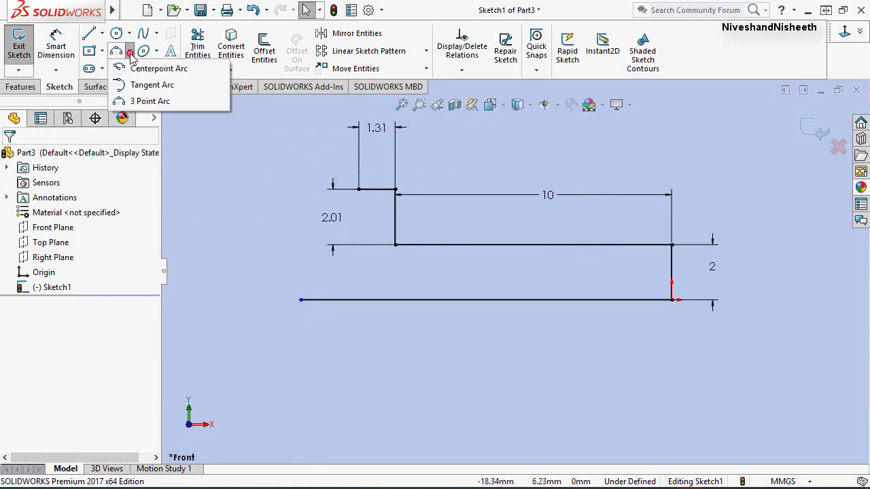
# Draw a three-point arc from the ledge's left end to the bottom line's left end.
pyautogui.click(139, 101)
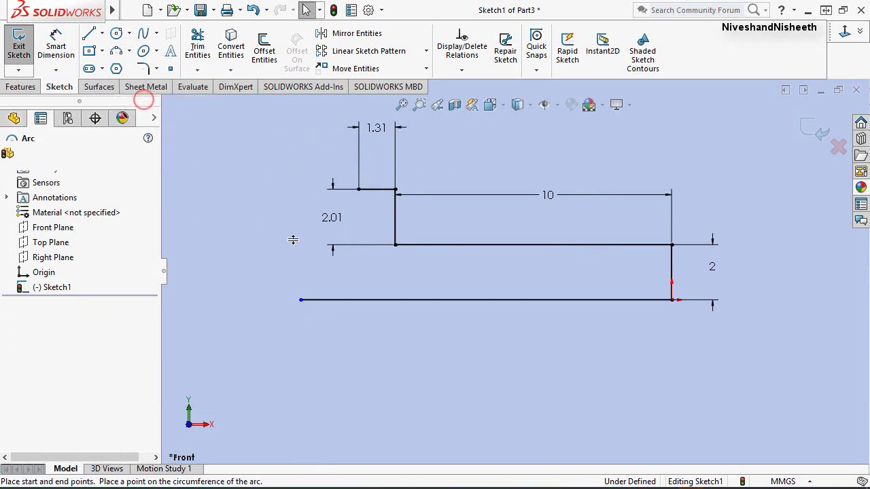
pyautogui.click(359, 190)
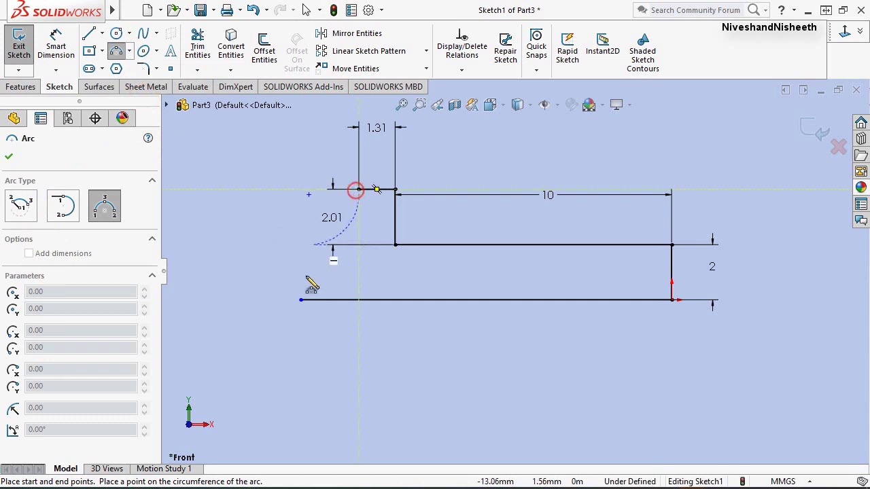
pyautogui.click(301, 299)
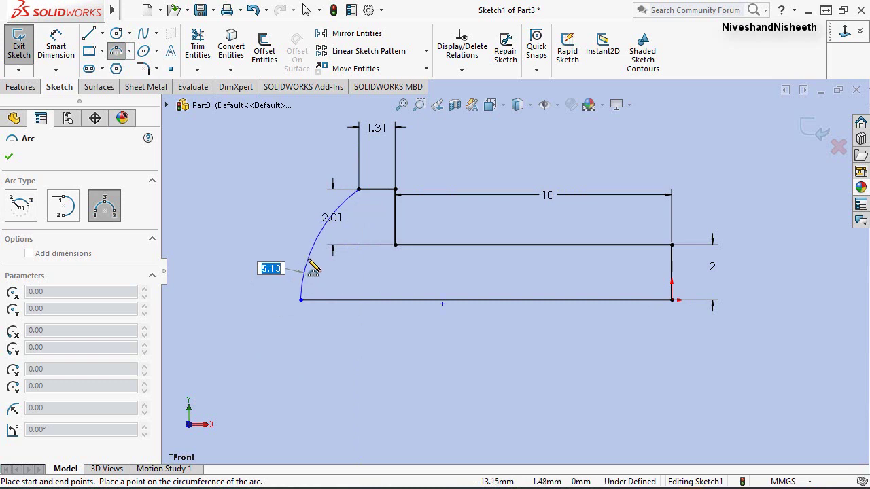
pyautogui.click(313, 270)
# Dimension the arc radius to 25.4 and reposition the R25.40 and 2.01 labels.
pyautogui.click(56, 46)
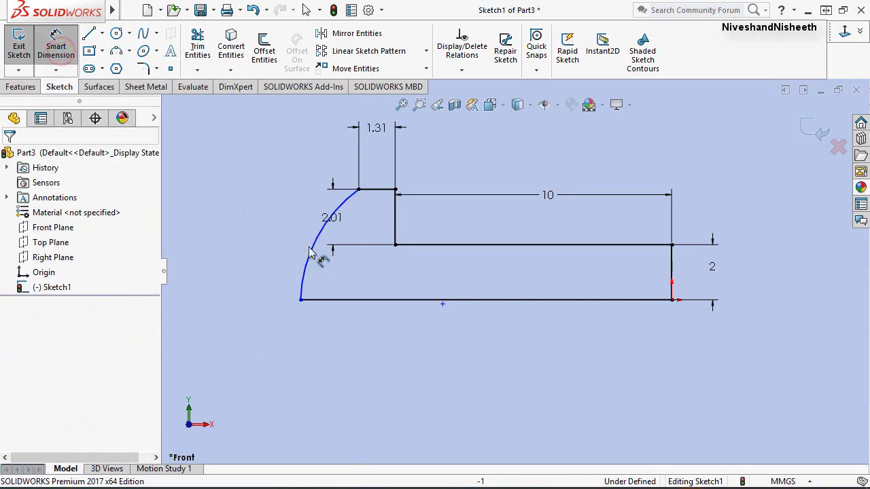
pyautogui.click(310, 254)
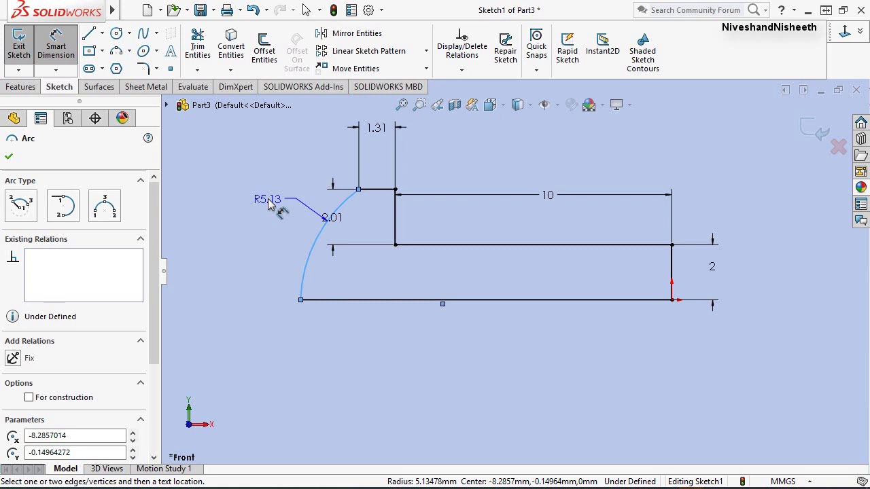
pyautogui.click(270, 206)
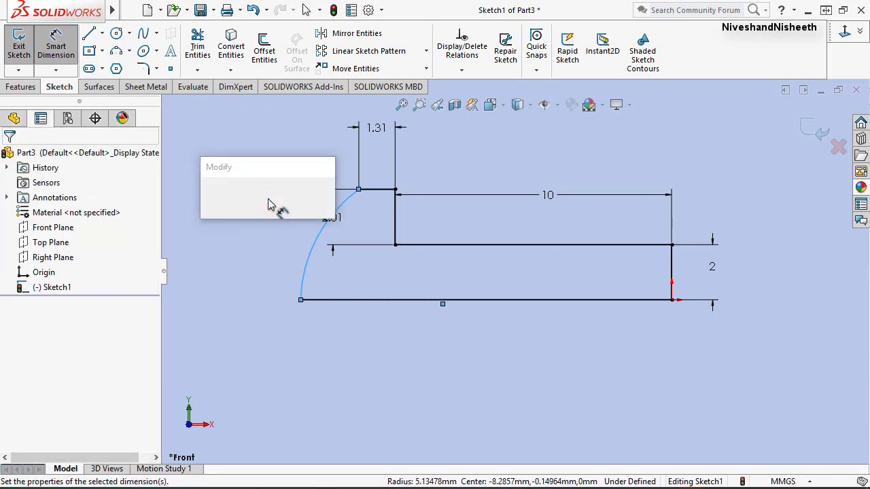
pyautogui.write('25.')
pyautogui.press('Return')
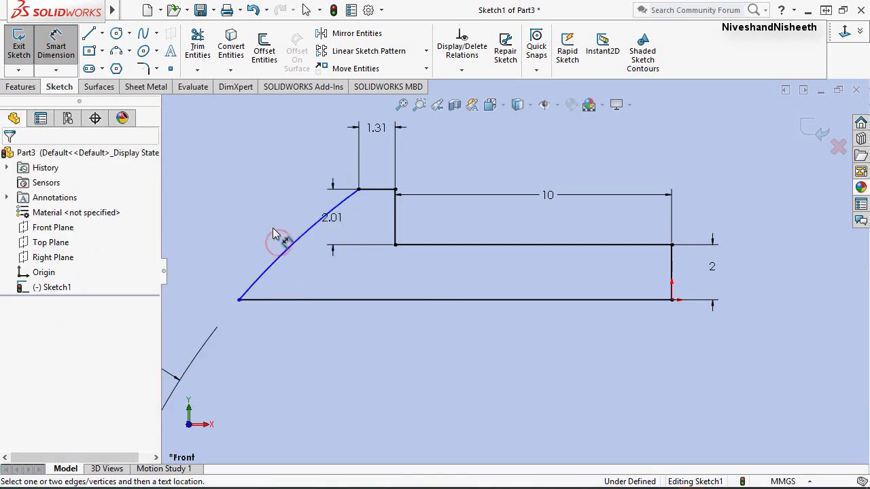
pyautogui.press('z')
pyautogui.rightClick(391, 351)
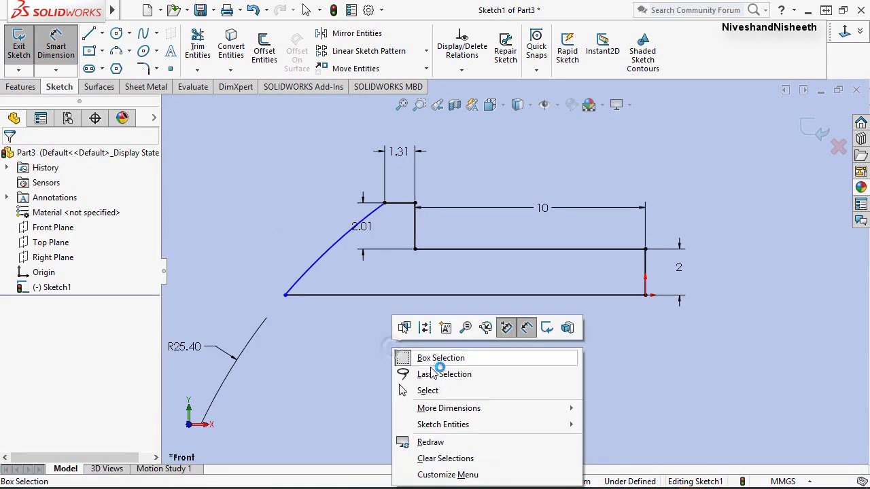
pyautogui.click(429, 388)
pyautogui.moveTo(195, 347)
pyautogui.mouseDown()
pyautogui.moveTo(295, 225)
pyautogui.moveTo(292, 215)
pyautogui.mouseUp()
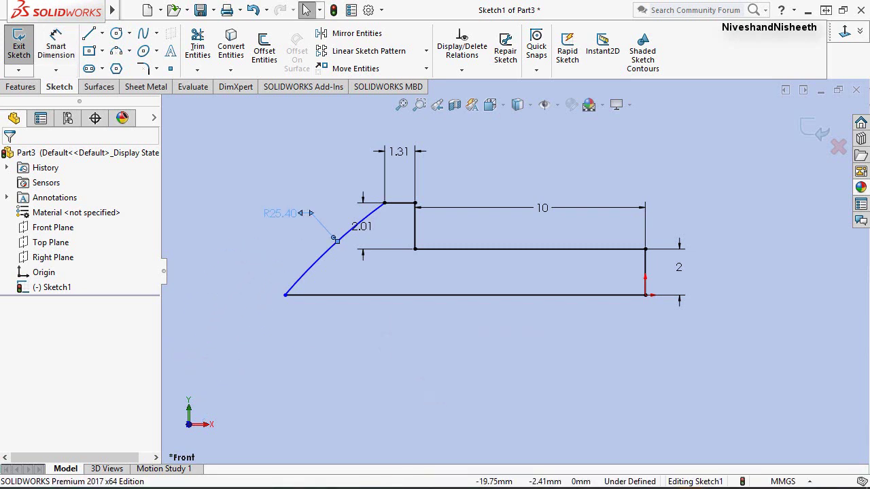
pyautogui.click(379, 356)
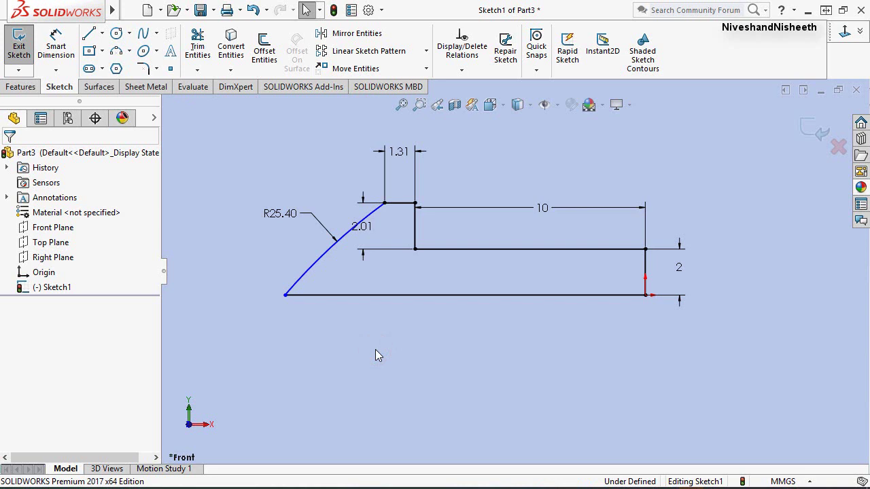
pyautogui.moveTo(362, 226); pyautogui.dragTo(386, 228)
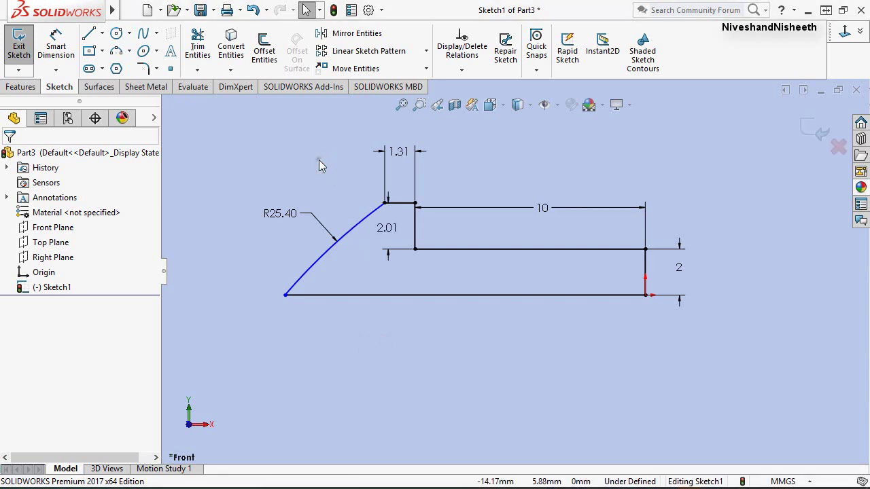
# Set a 0.30 horizontal offset between the arc's upper and lower endpoints.
pyautogui.rightClick(319, 160)
pyautogui.click(450, 141)
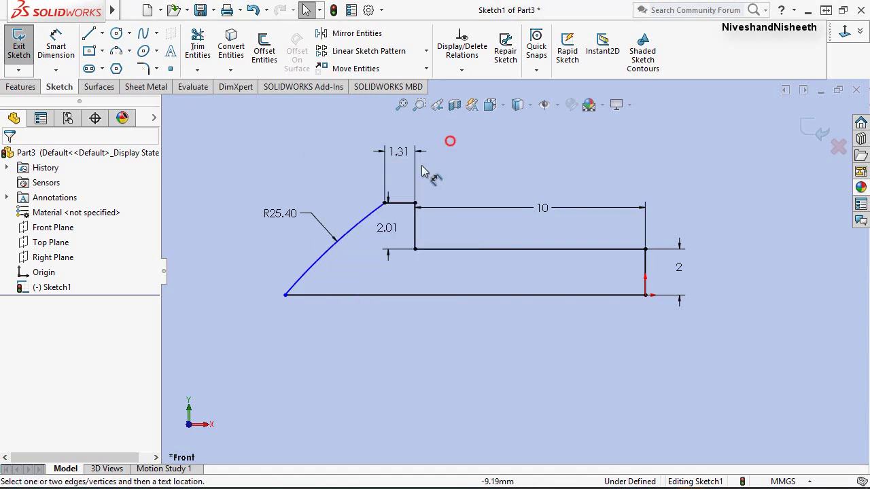
pyautogui.click(384, 203)
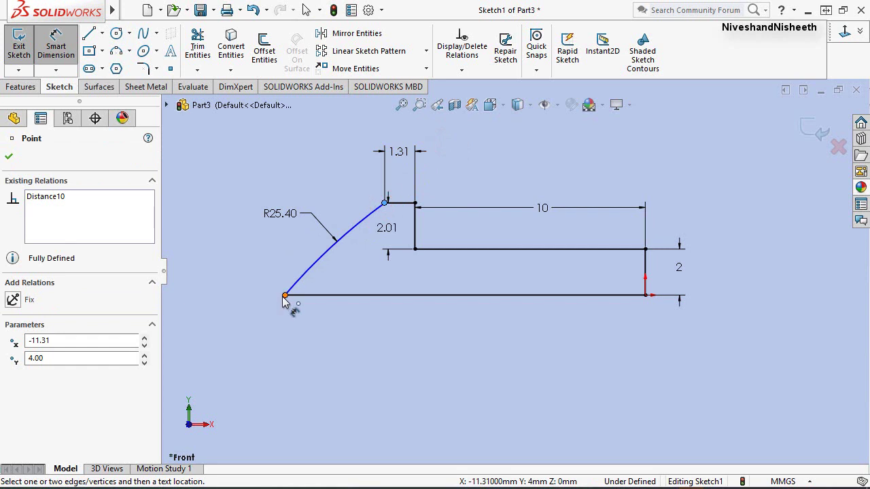
pyautogui.click(284, 298)
pyautogui.click(315, 331)
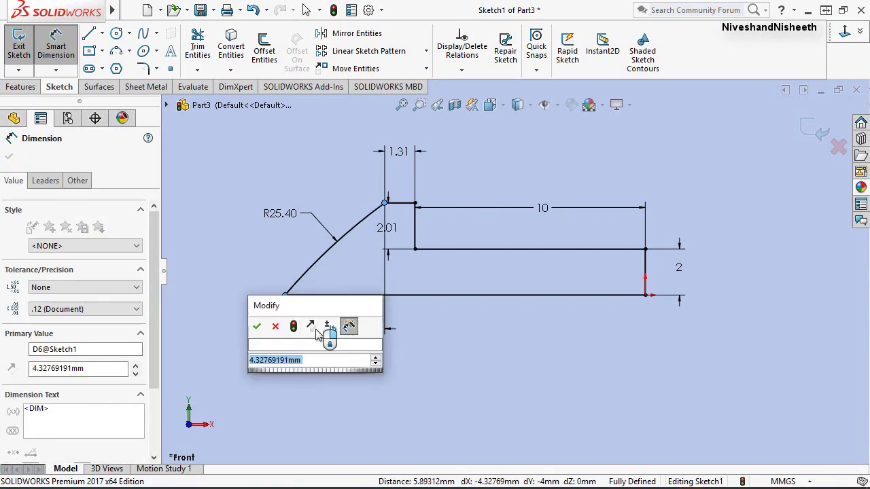
pyautogui.write('0.3')
pyautogui.press('Return')
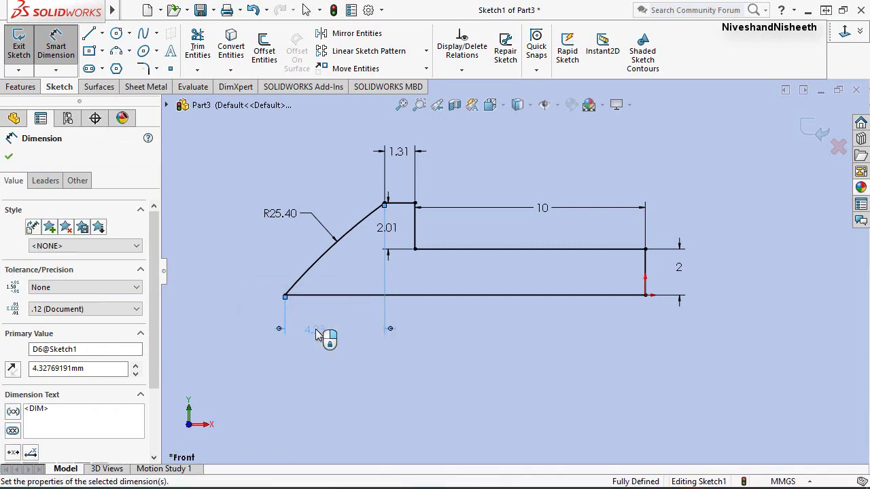
pyautogui.click(474, 345)
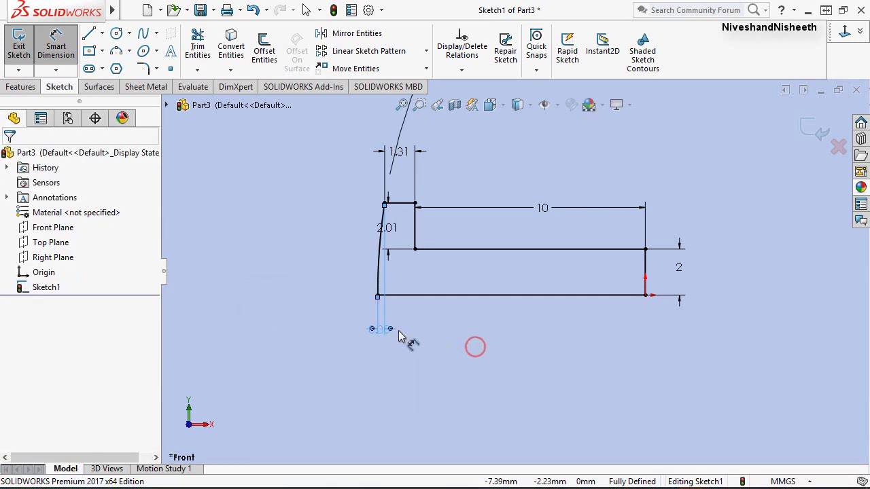
# Move the R25.40 label next to the sketch and fit the whole sketch in view.
pyautogui.scroll(2, 451, 333)
pyautogui.scroll(2, 448, 334)
pyautogui.scroll(1, 448, 334)
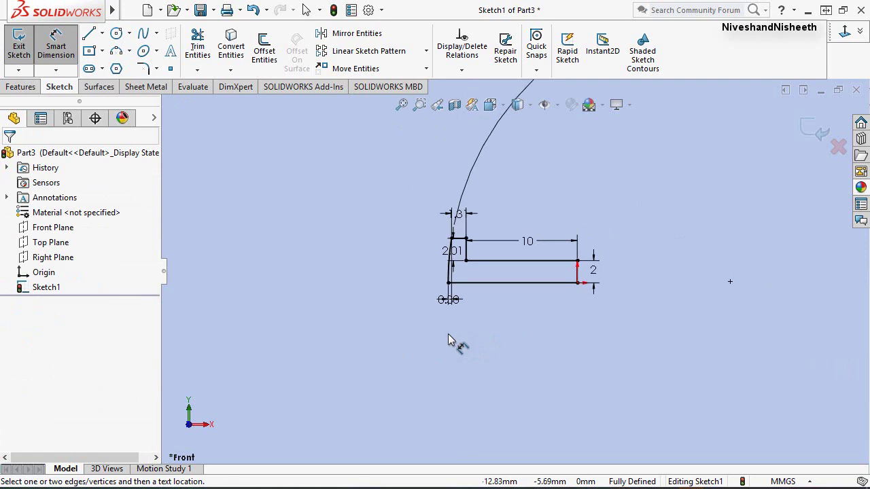
pyautogui.scroll(1, 521, 269)
pyautogui.press('Escape')
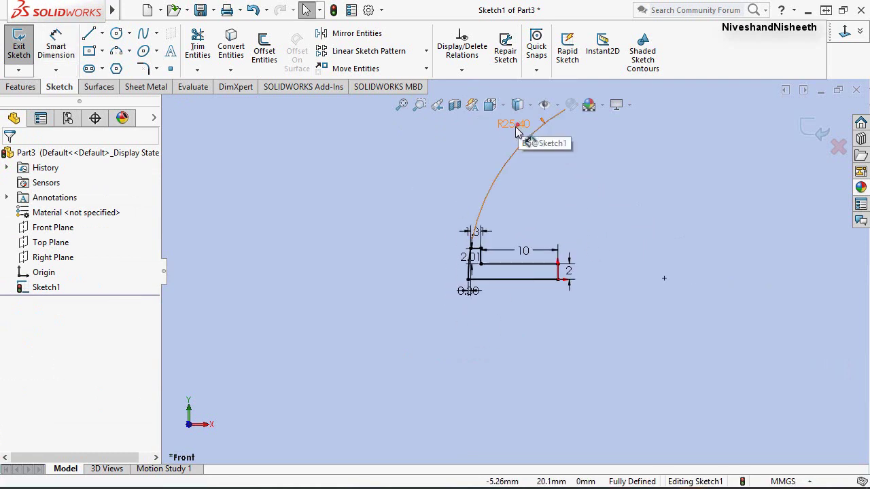
pyautogui.moveTo(521, 128); pyautogui.dragTo(442, 267)
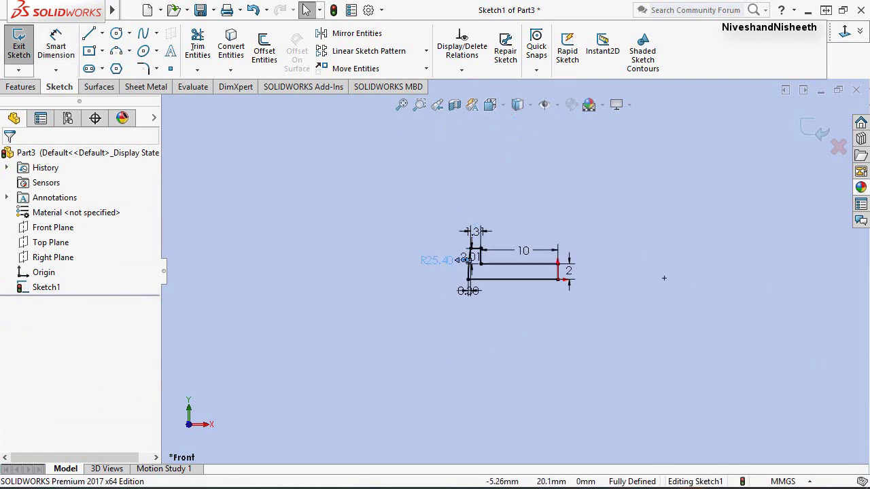
pyautogui.click(400, 104)
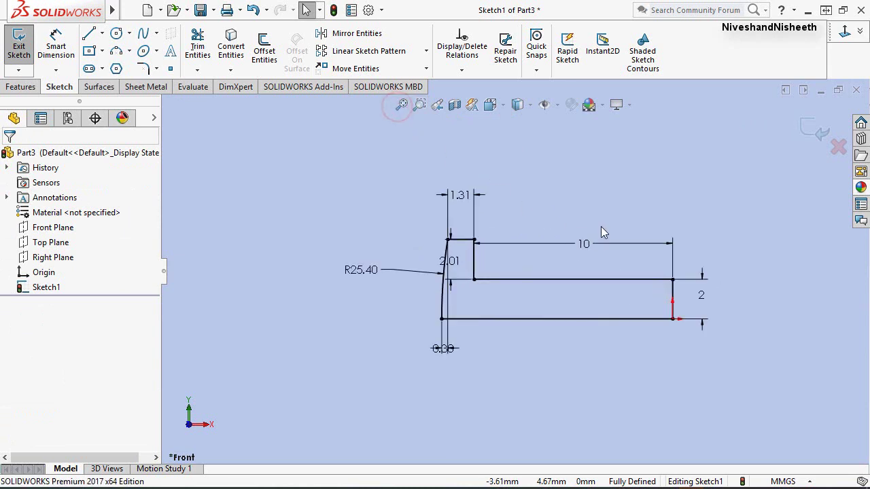
pyautogui.click(783, 481)
# Set the document's length units to four decimal places (.1234).
pyautogui.click(786, 465)
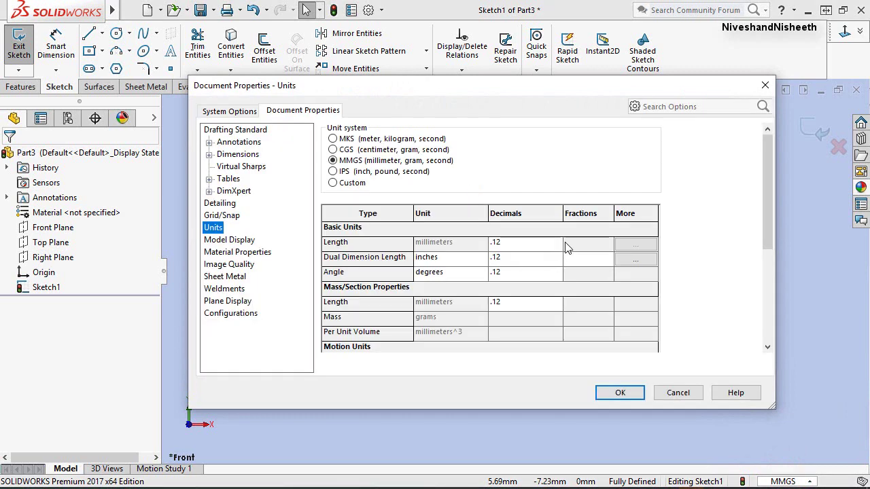
pyautogui.click(563, 242)
pyautogui.click(557, 243)
pyautogui.click(507, 275)
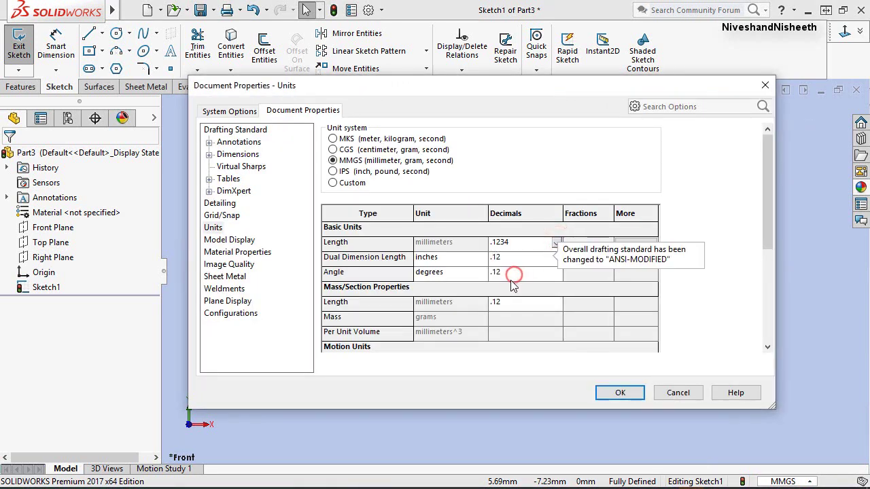
pyautogui.click(640, 393)
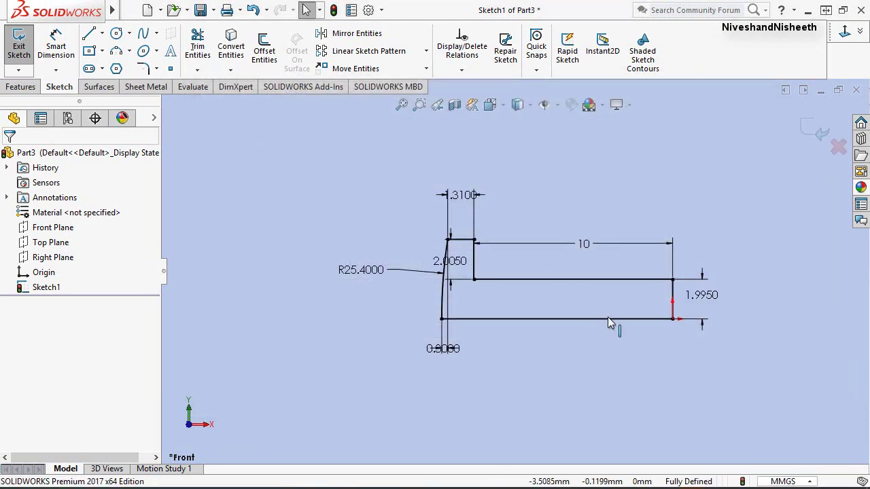
pyautogui.scroll(-2, 647, 284)
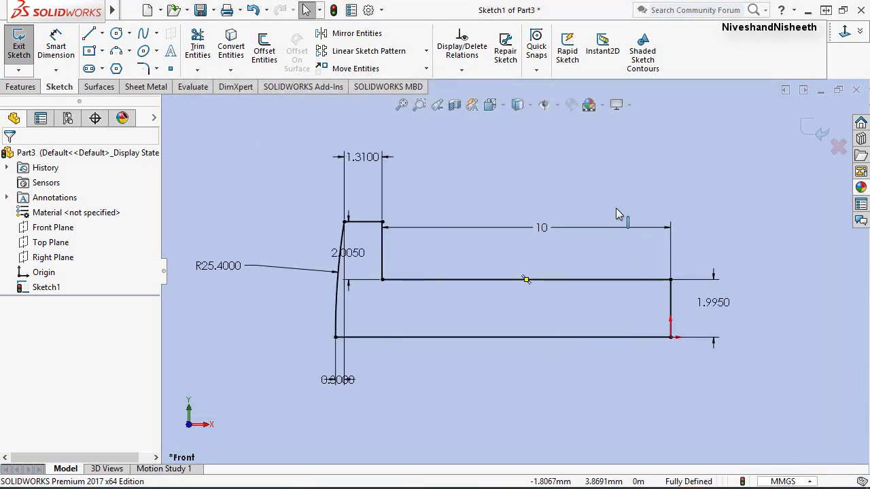
# Exit the sketch and revolve it 360° about its bottom line in isometric view.
pyautogui.click(819, 132)
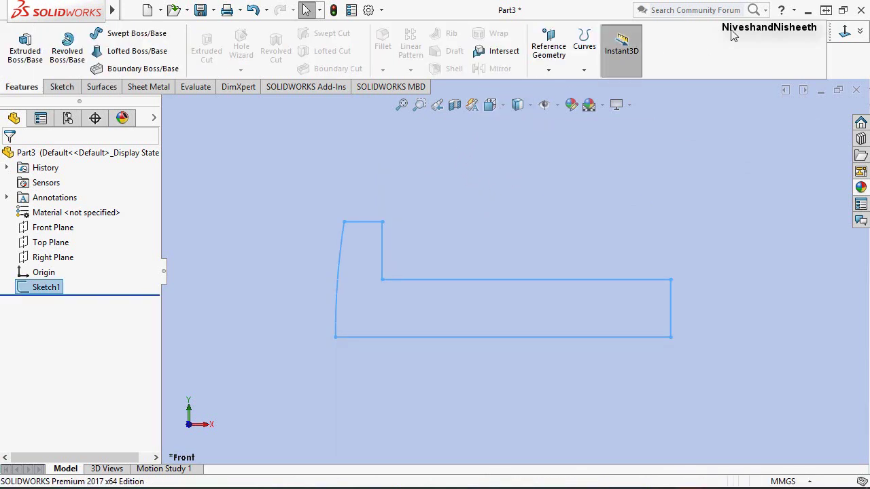
pyautogui.click(859, 32)
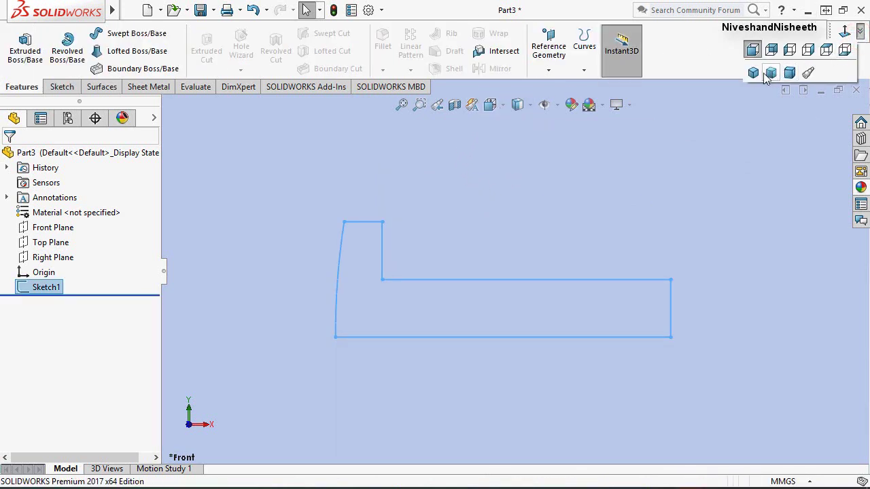
pyautogui.click(753, 74)
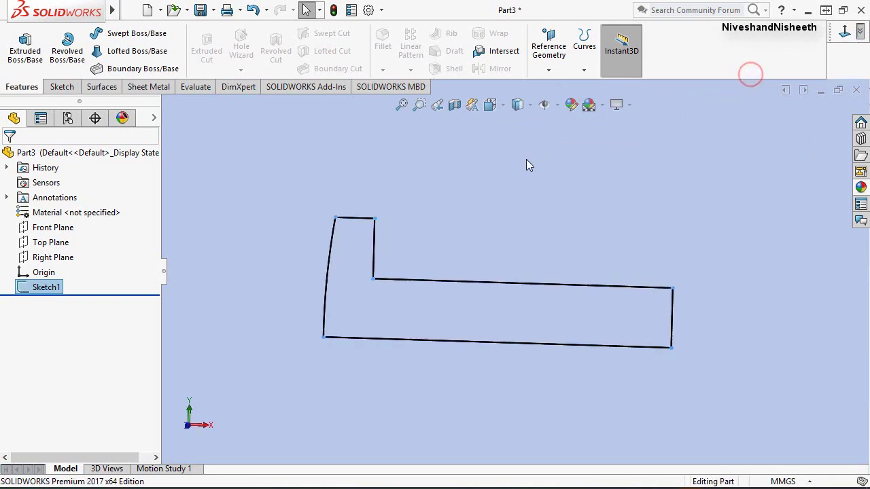
pyautogui.click(68, 54)
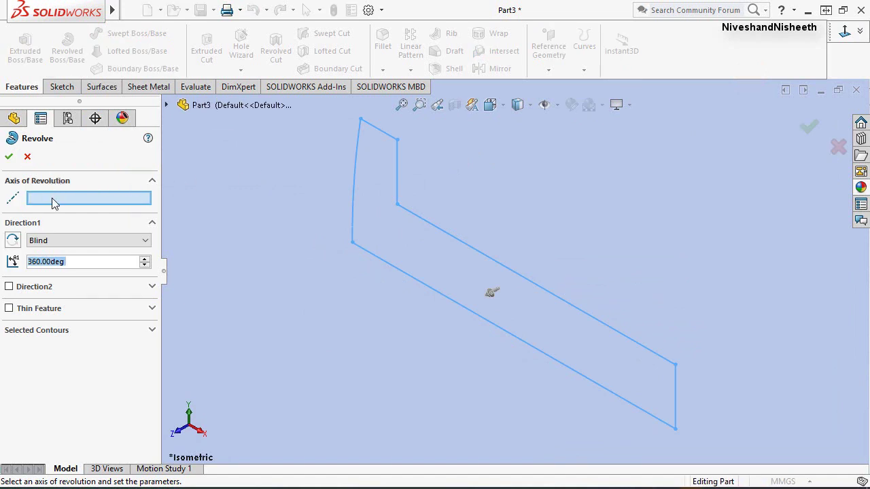
pyautogui.click(402, 273)
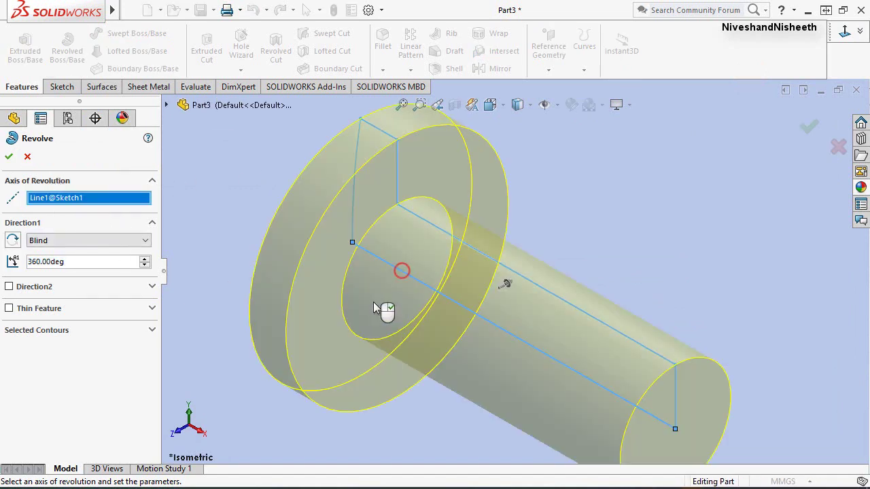
pyautogui.click(9, 158)
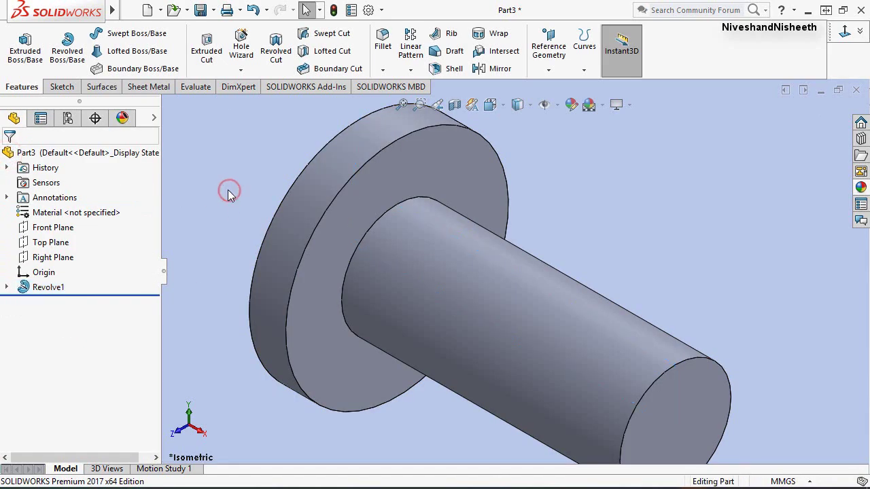
pyautogui.press('f')
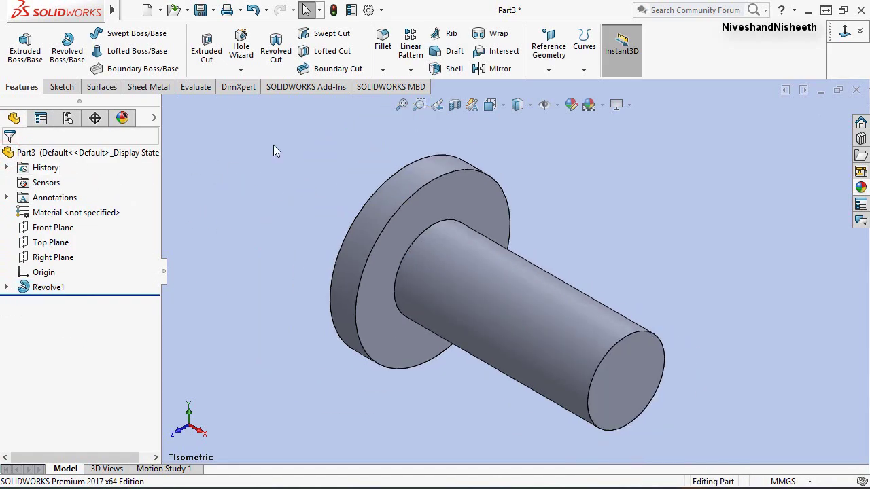
pyautogui.moveTo(267, 125); pyautogui.dragTo(742, 449)
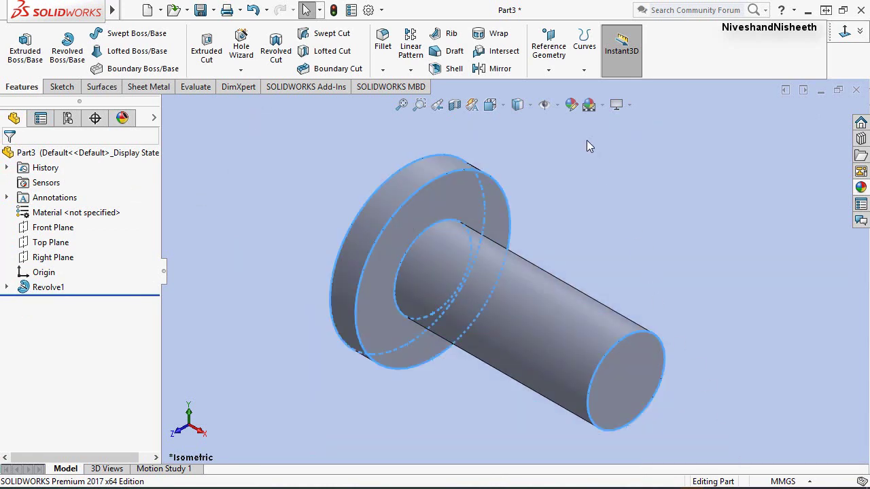
# Apply the Metal > Steel polished steel appearance to the screw and reorient the view.
pyautogui.click(571, 104)
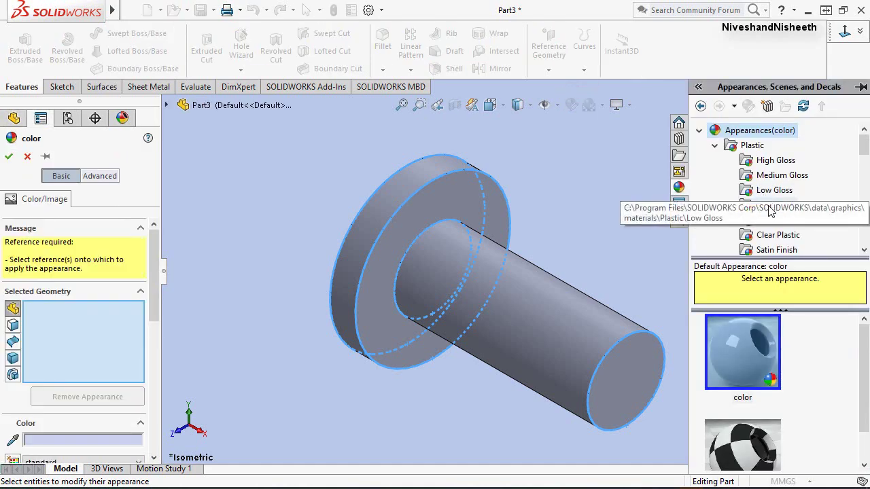
pyautogui.click(714, 146)
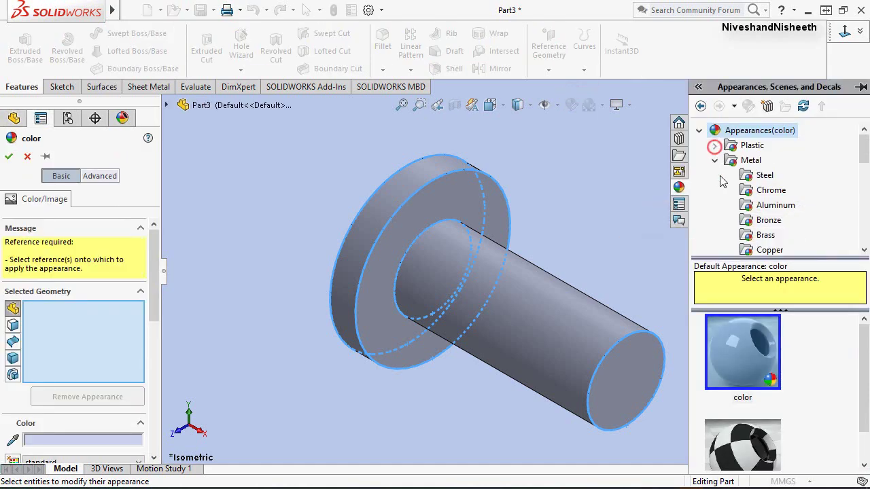
pyautogui.click(764, 176)
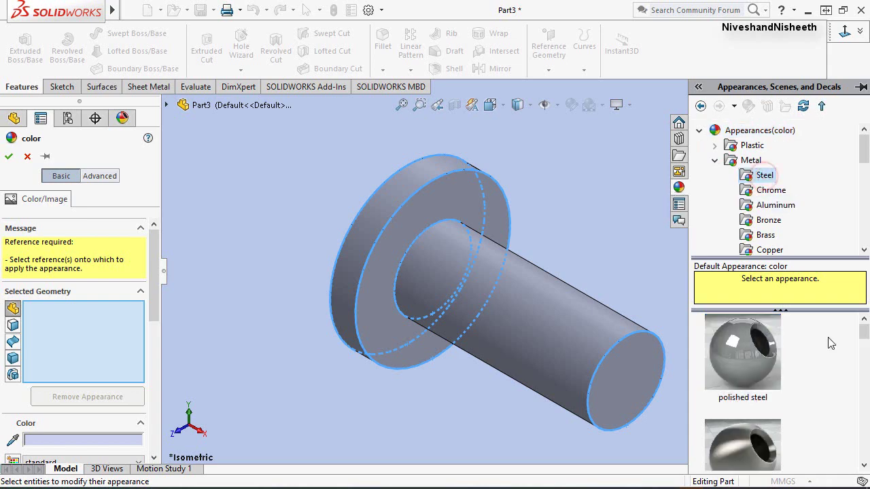
pyautogui.click(761, 353)
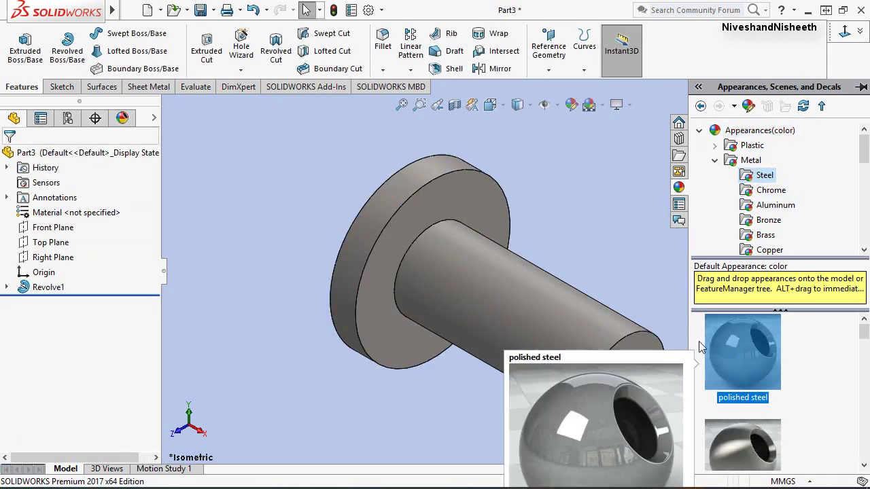
pyautogui.click(541, 196)
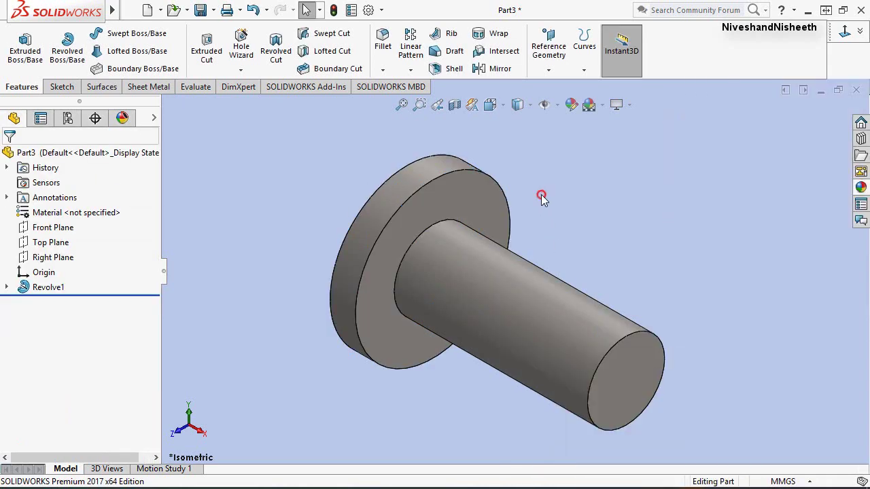
pyautogui.click(507, 106)
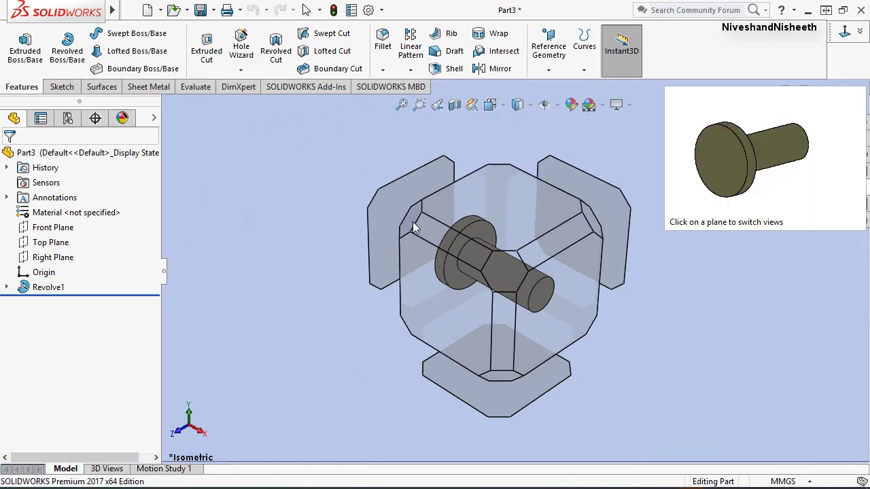
pyautogui.click(413, 222)
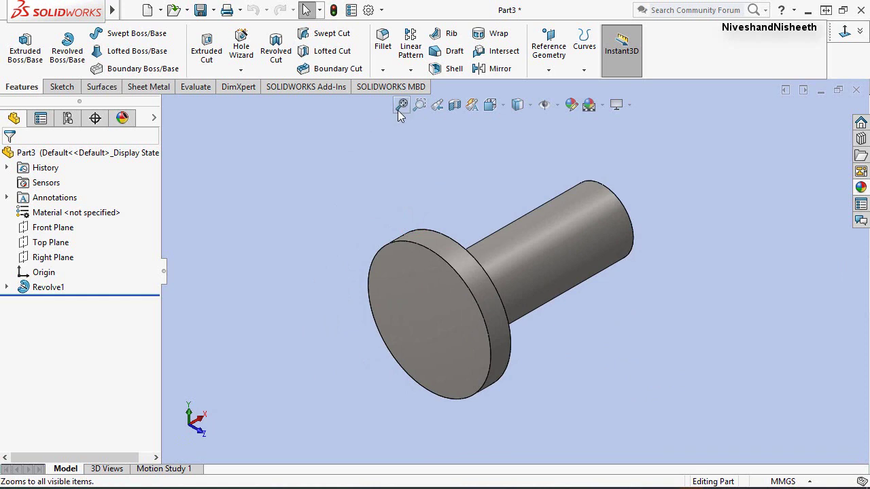
pyautogui.click(397, 107)
# Add a directional light positioned above the screw with brightness 0.5.
pyautogui.click(122, 120)
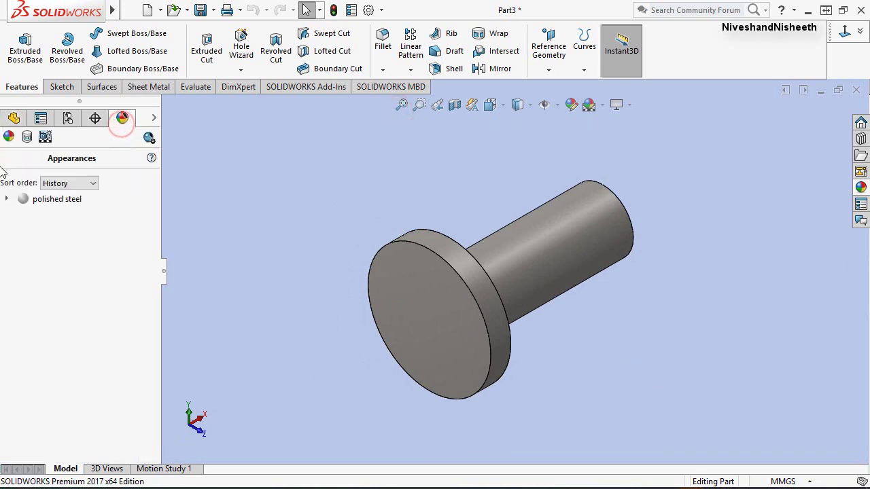
pyautogui.click(29, 136)
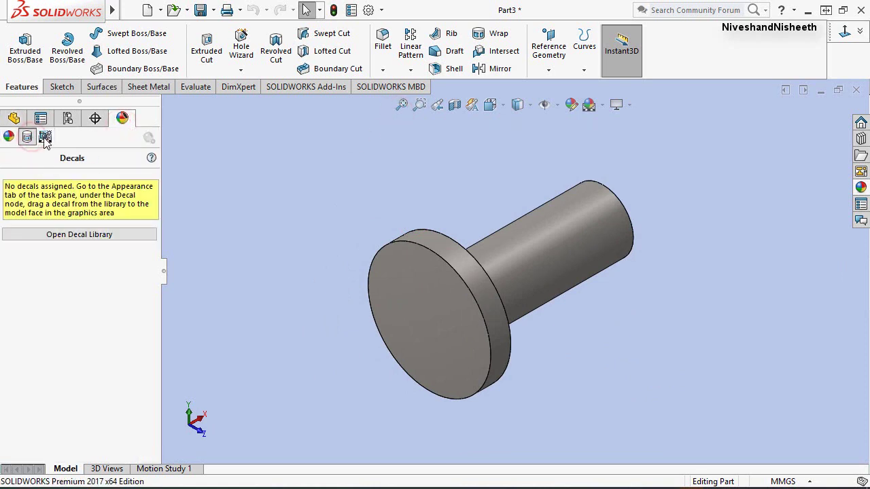
pyautogui.click(45, 137)
pyautogui.click(7, 198)
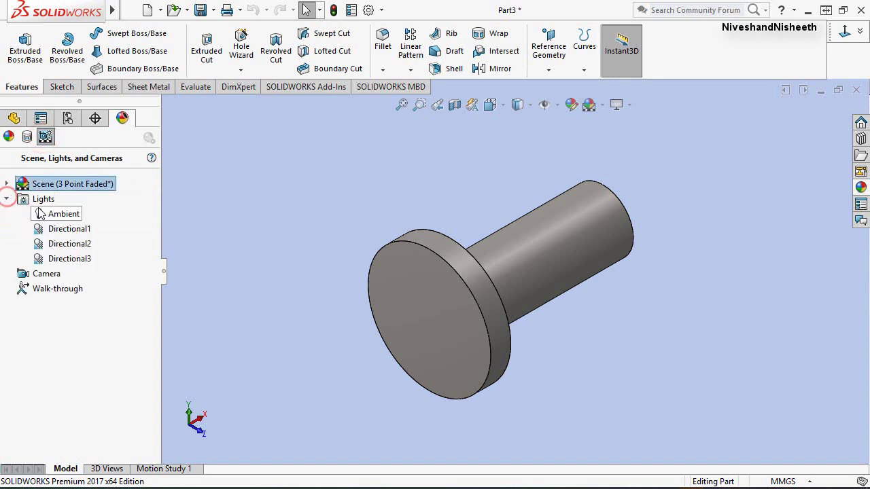
pyautogui.rightClick(43, 199)
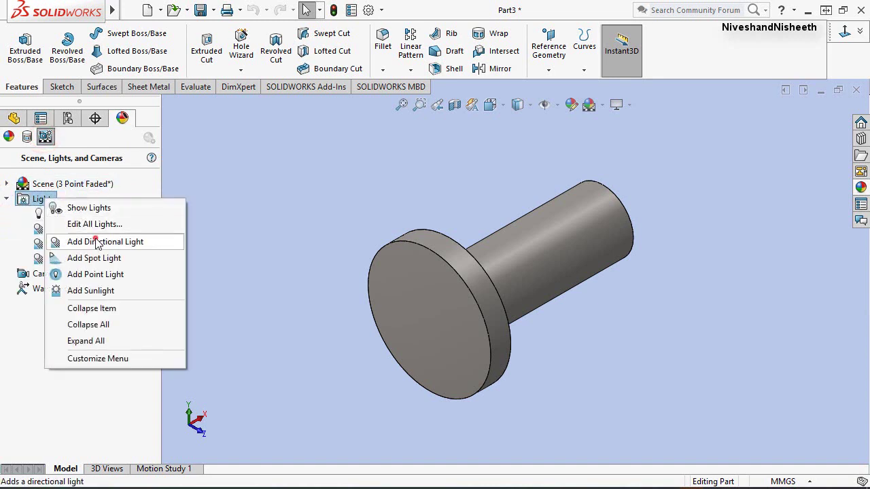
pyautogui.click(97, 241)
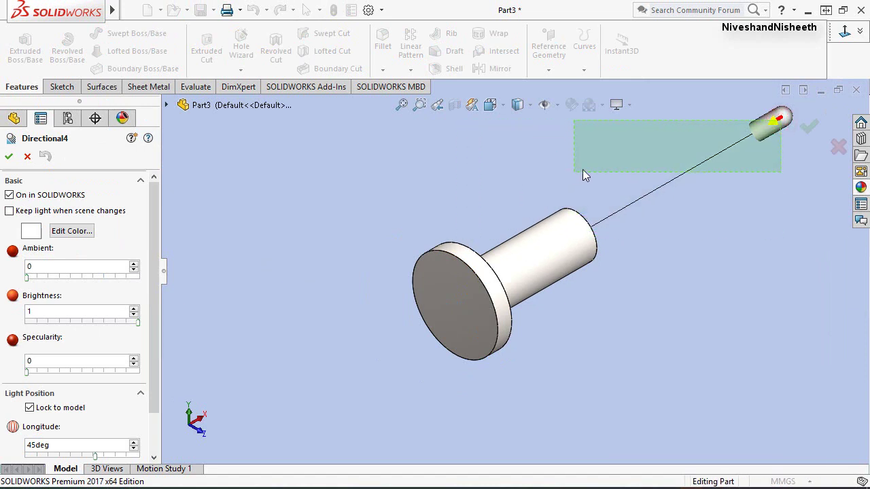
pyautogui.moveTo(780, 125)
pyautogui.mouseDown()
pyautogui.moveTo(583, 169)
pyautogui.moveTo(379, 305)
pyautogui.moveTo(417, 276)
pyautogui.moveTo(452, 207)
pyautogui.mouseUp()
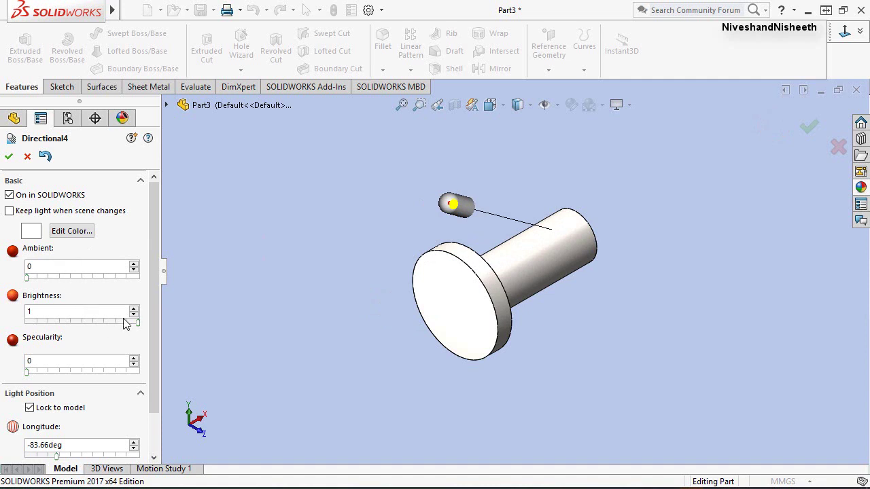
pyautogui.moveTo(138, 326); pyautogui.dragTo(81, 330)
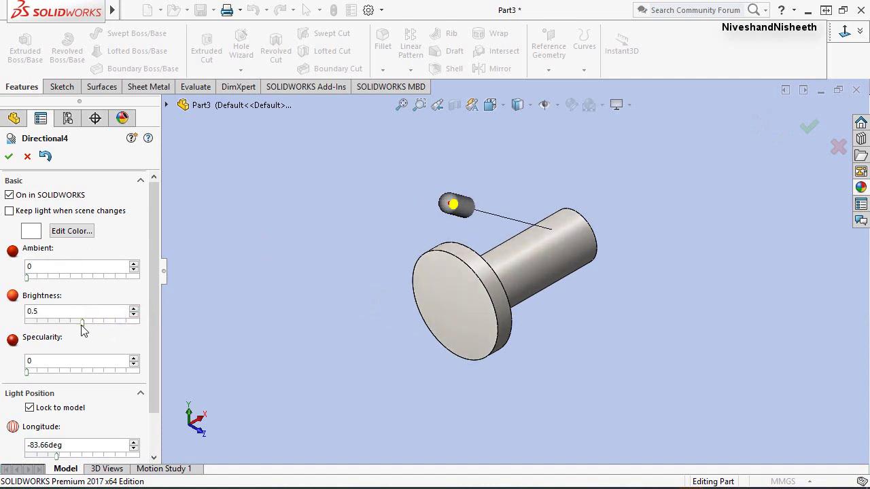
pyautogui.click(8, 157)
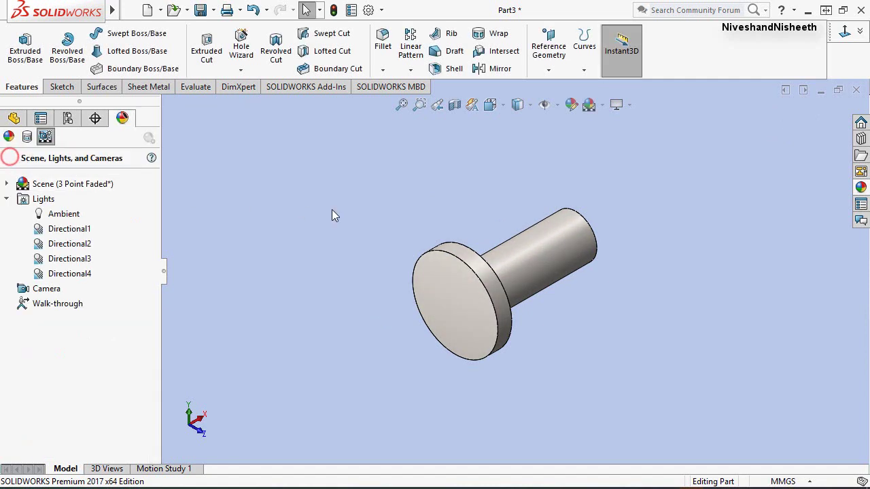
pyautogui.click(401, 106)
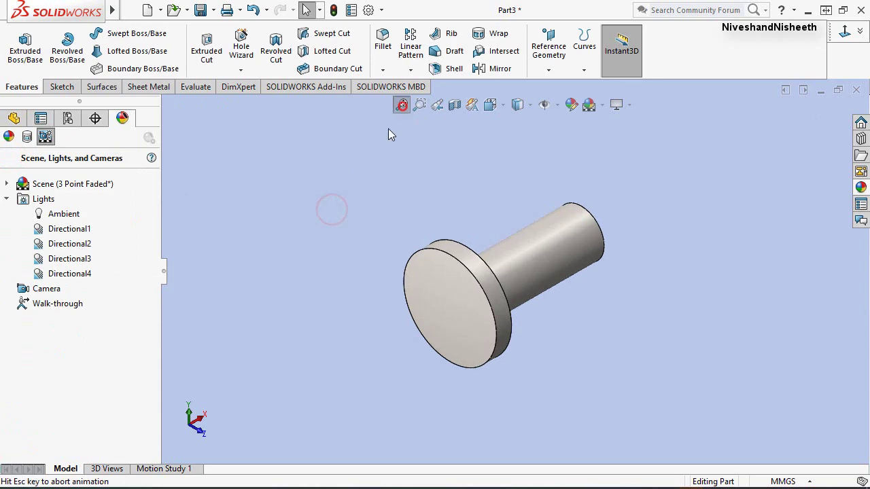
pyautogui.click(8, 199)
pyautogui.click(12, 119)
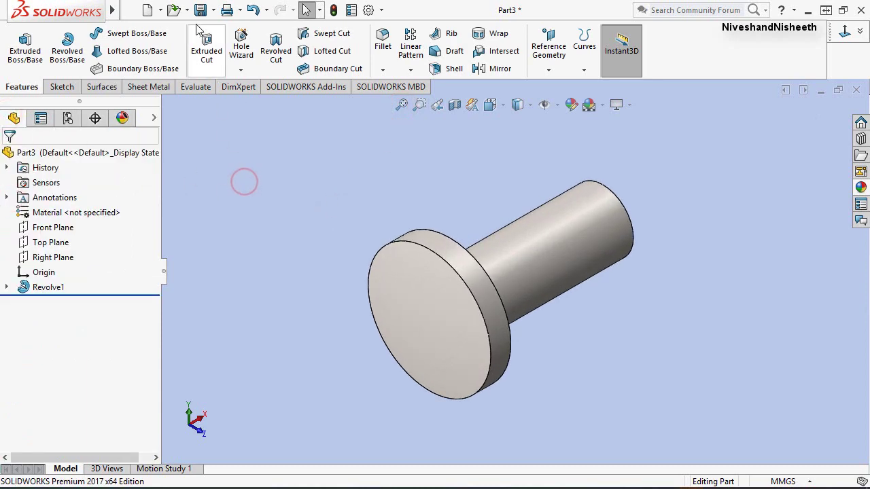
# Save the part as Screw1 and show Sketch1 from under Revolve1.
pyautogui.hotkey('ctrl', 's')
pyautogui.write('Screw1')
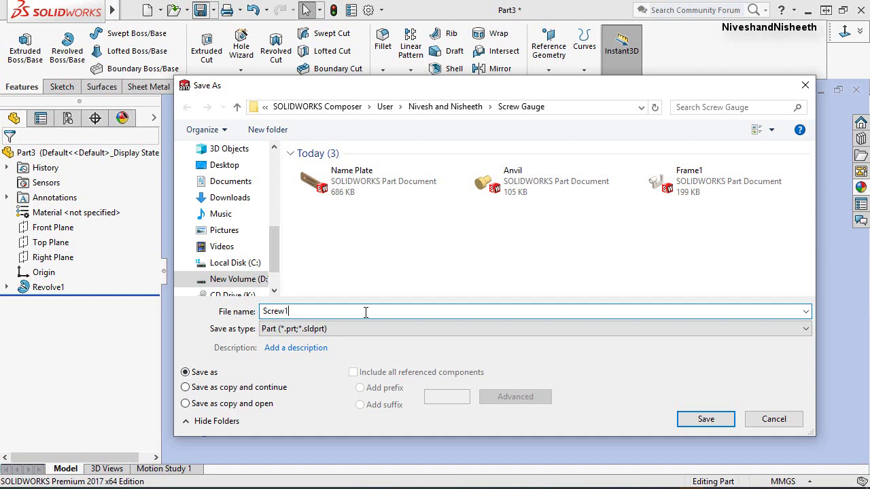
pyautogui.click(695, 422)
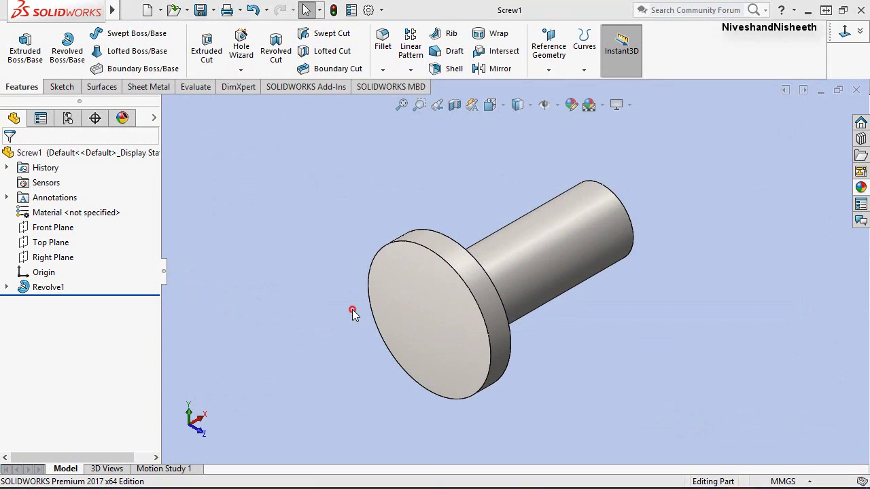
pyautogui.click(6, 288)
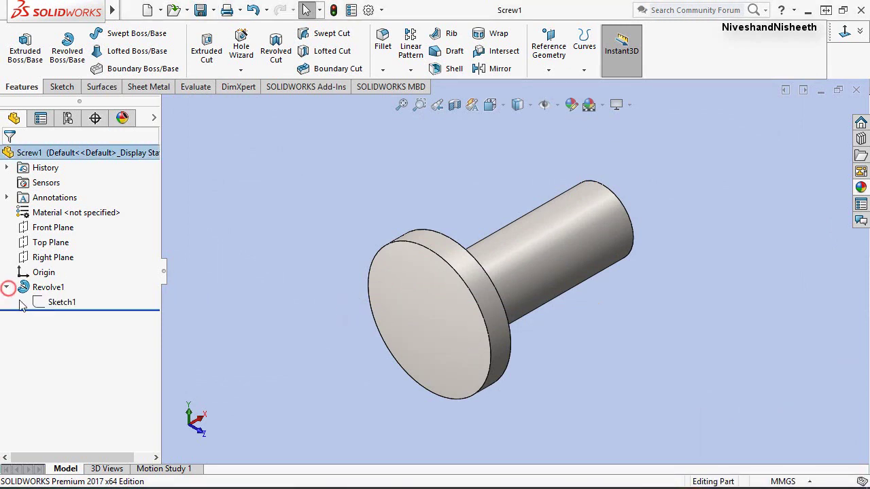
pyautogui.click(41, 303)
pyautogui.click(56, 284)
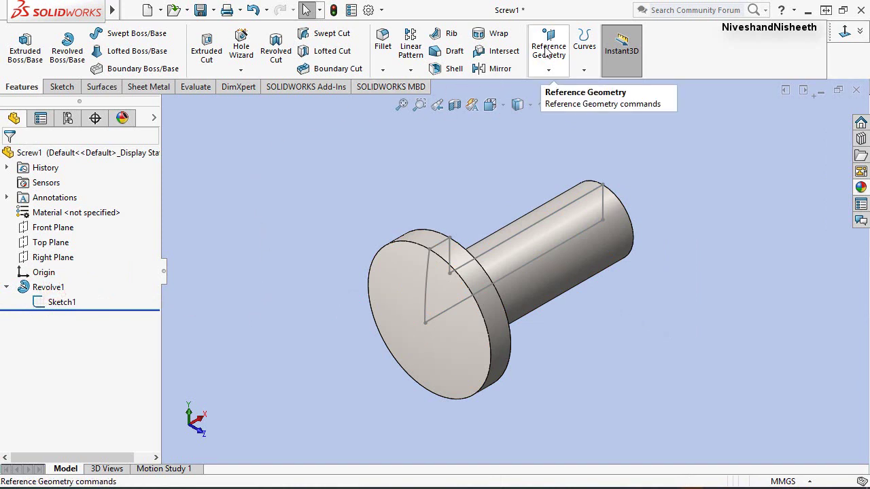
# Create Plane1 through the head-face centre vertex, parallel to the Right Plane.
pyautogui.click(551, 72)
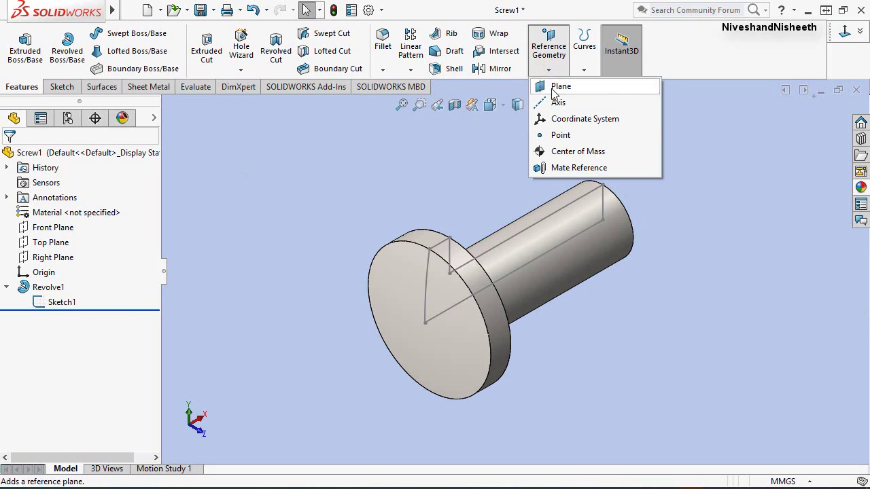
pyautogui.click(553, 90)
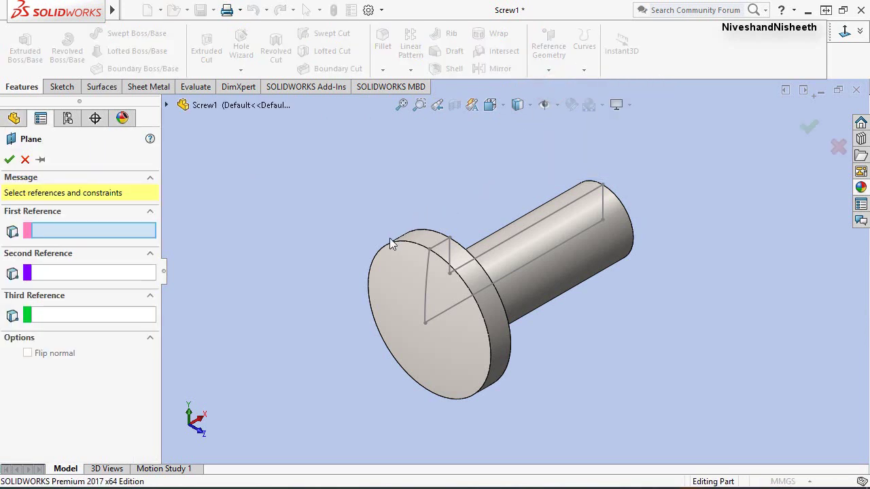
pyautogui.click(424, 324)
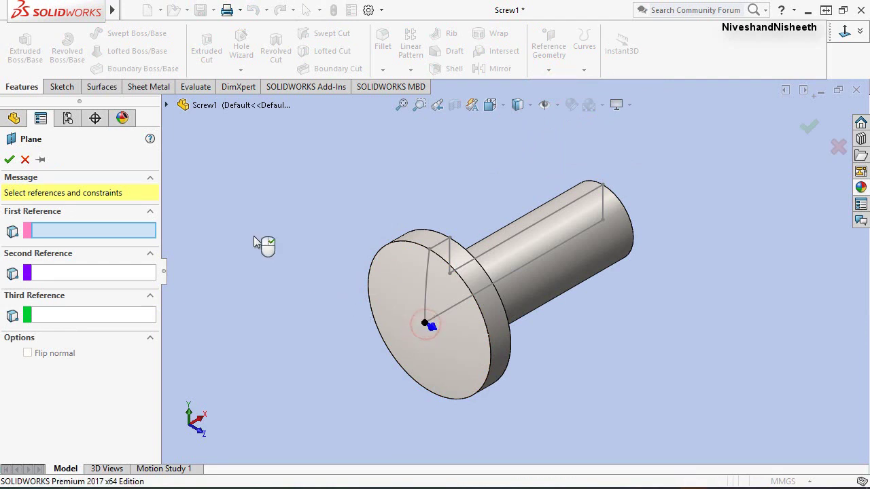
pyautogui.click(166, 105)
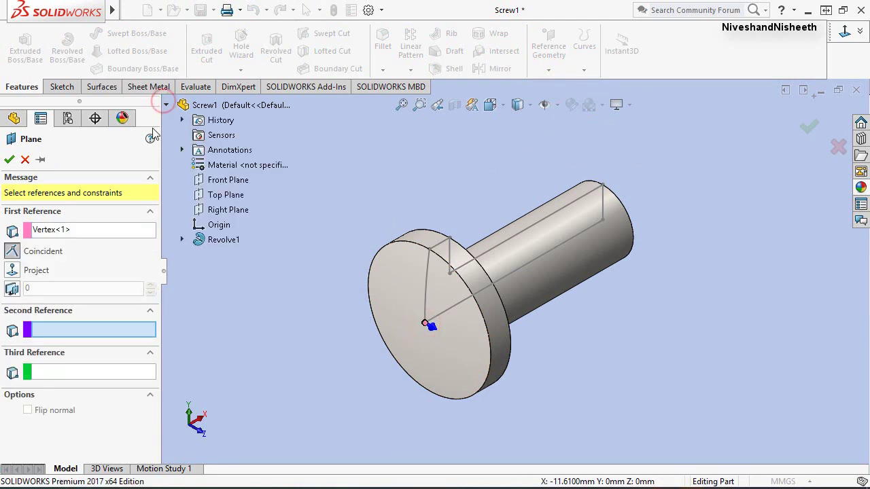
pyautogui.click(229, 210)
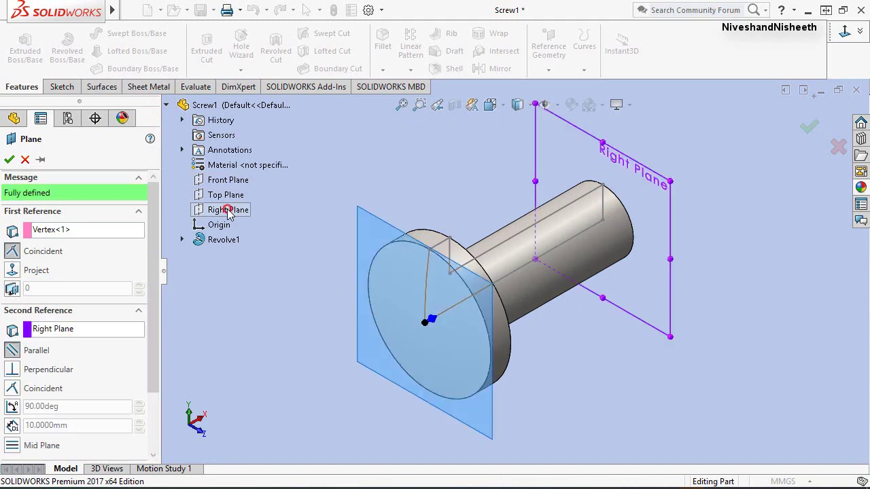
pyautogui.click(8, 161)
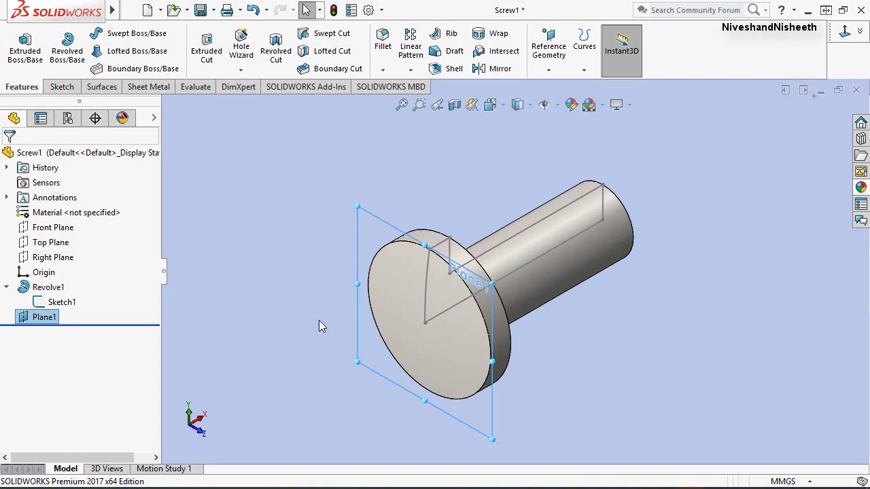
pyautogui.moveTo(324, 348)
pyautogui.mouseDown(button='middle')
pyautogui.moveTo(229, 316)
pyautogui.moveTo(259, 314)
pyautogui.mouseUp(button='middle')
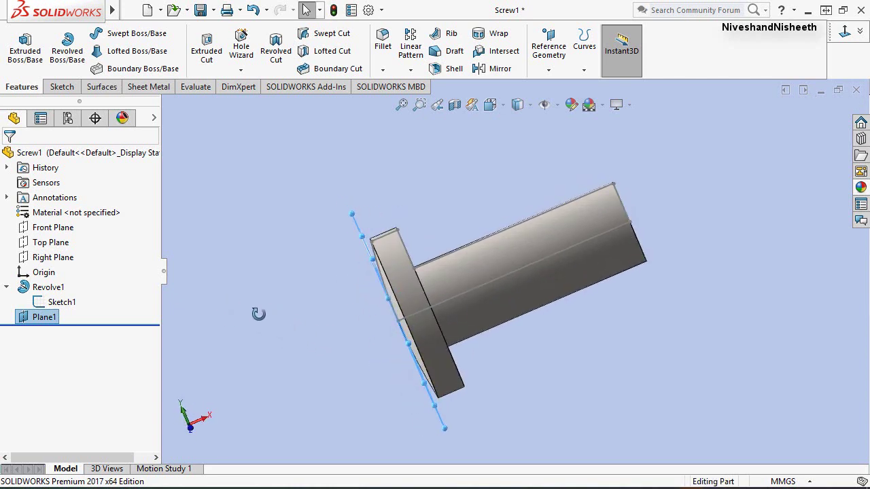
pyautogui.click(437, 105)
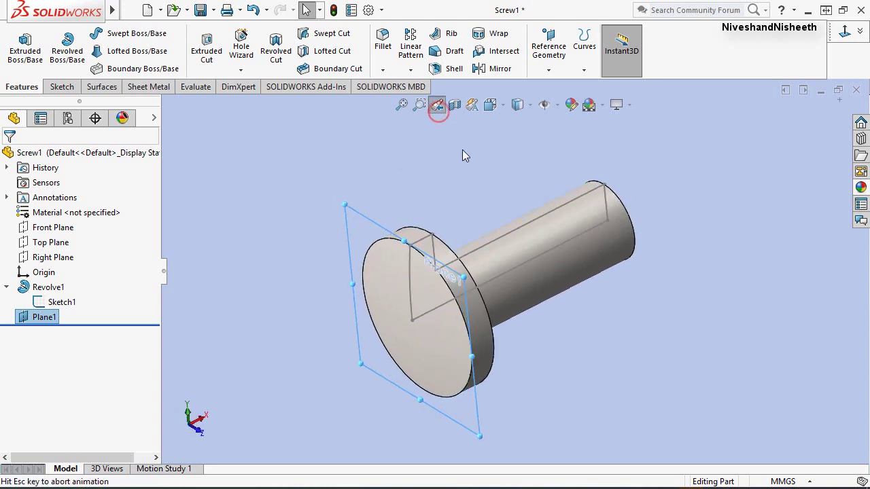
pyautogui.click(448, 177)
# Create Plane2 as a reference plane offset 0.94 mm from Plane1.
pyautogui.click(548, 51)
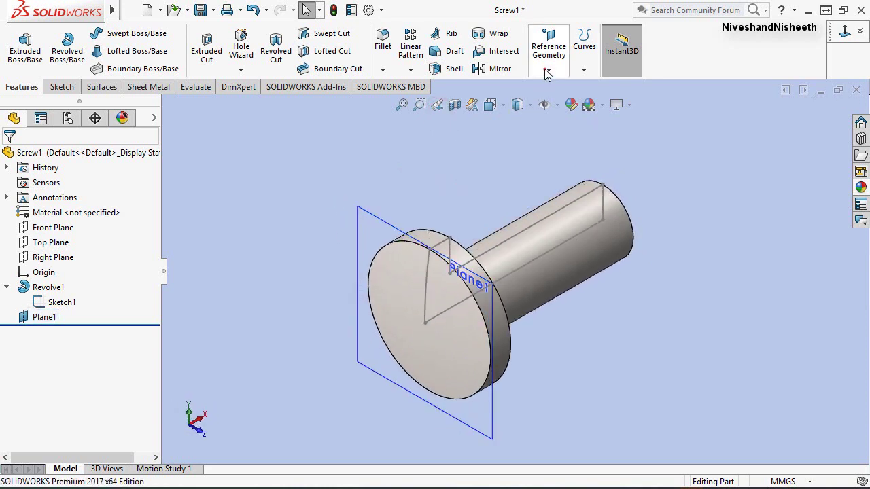
pyautogui.click(552, 87)
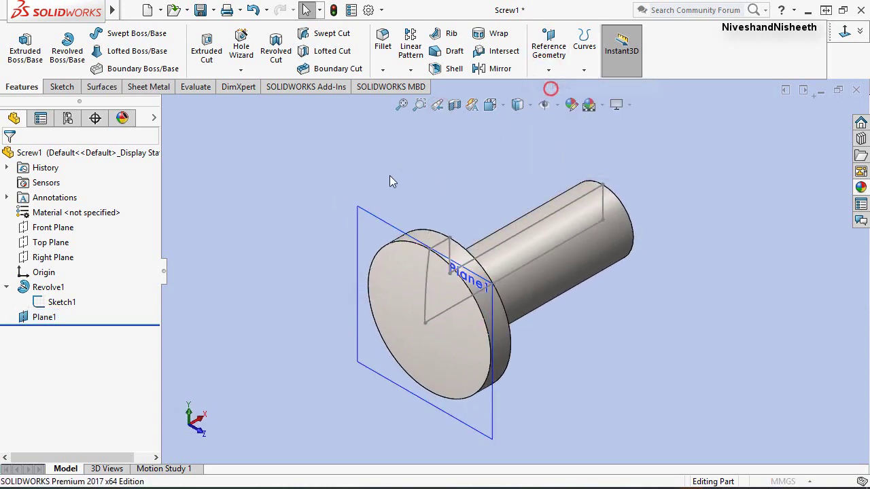
pyautogui.click(374, 213)
pyautogui.write('0.94')
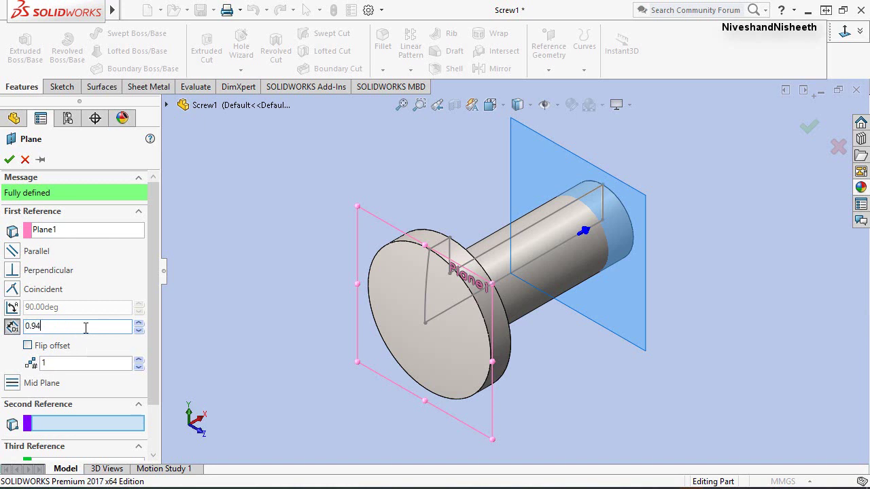
pyautogui.press('Return')
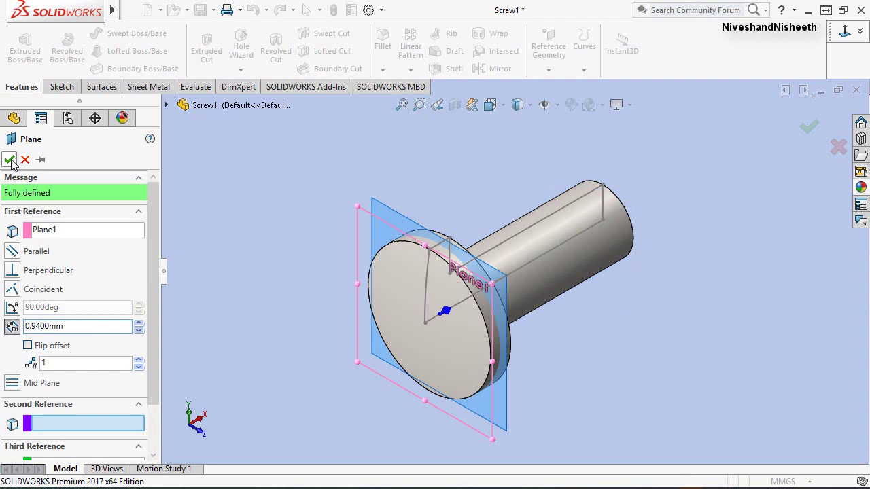
pyautogui.click(9, 159)
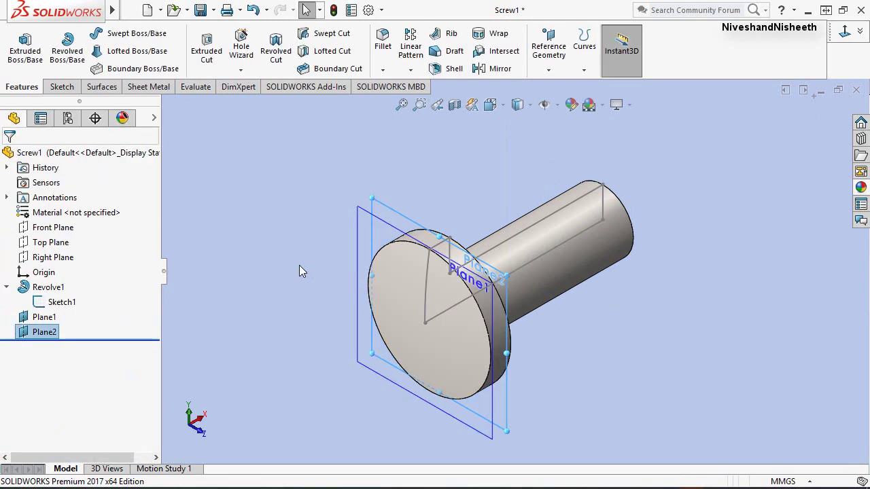
# From the Front view, hide Plane1 and Sketch1, then return to the previous view.
pyautogui.click(490, 104)
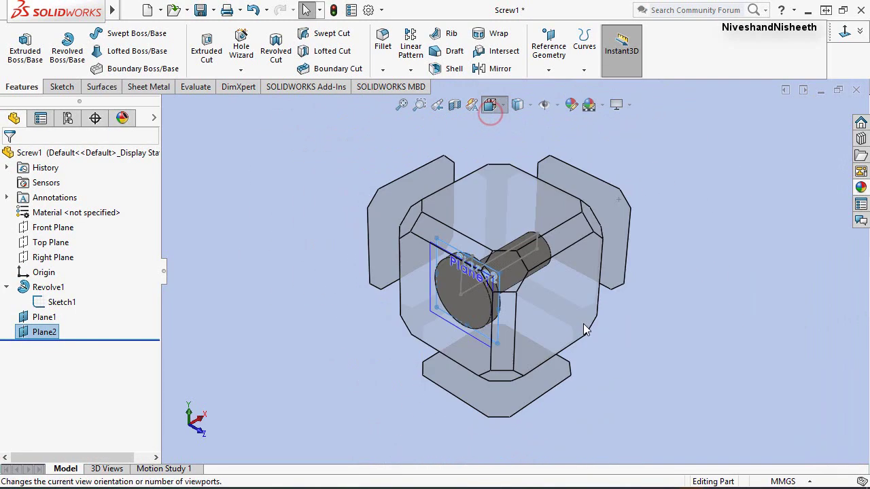
pyautogui.click(563, 295)
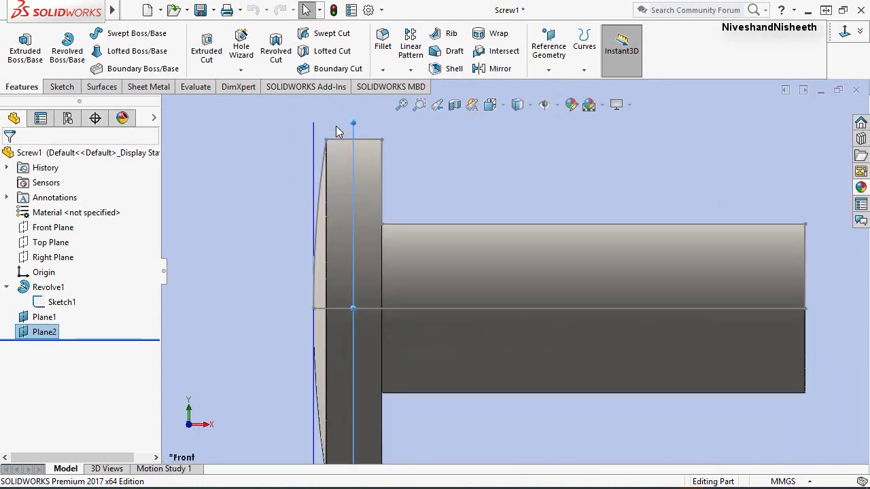
pyautogui.click(44, 317)
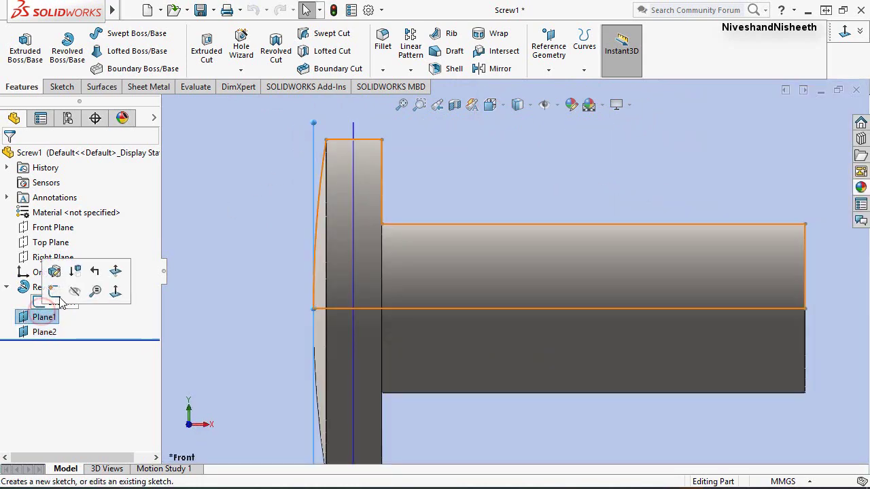
pyautogui.click(75, 293)
pyautogui.click(54, 302)
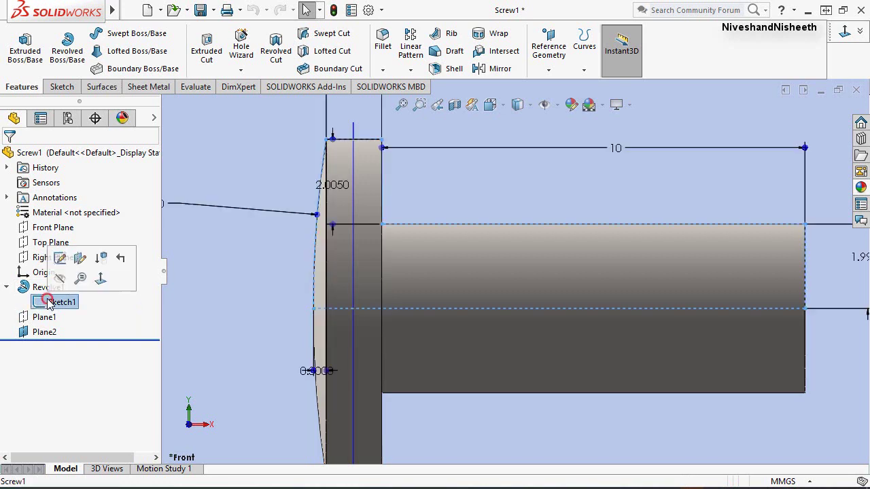
pyautogui.click(60, 279)
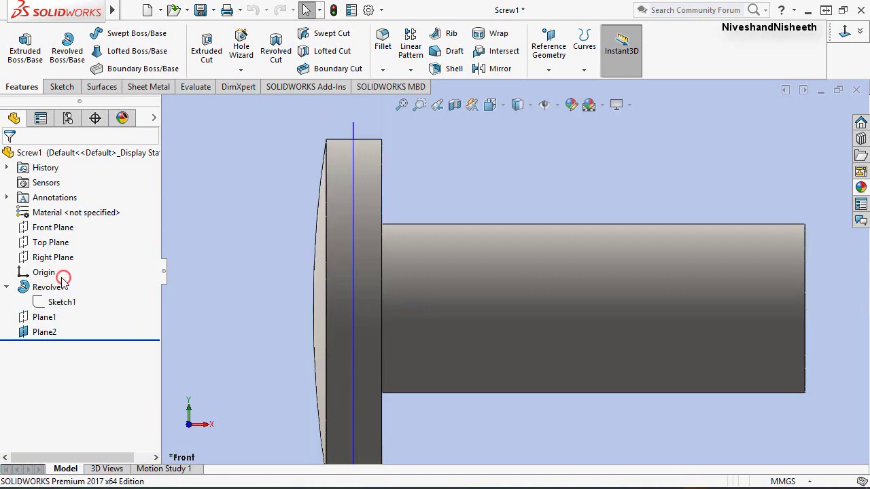
pyautogui.click(7, 288)
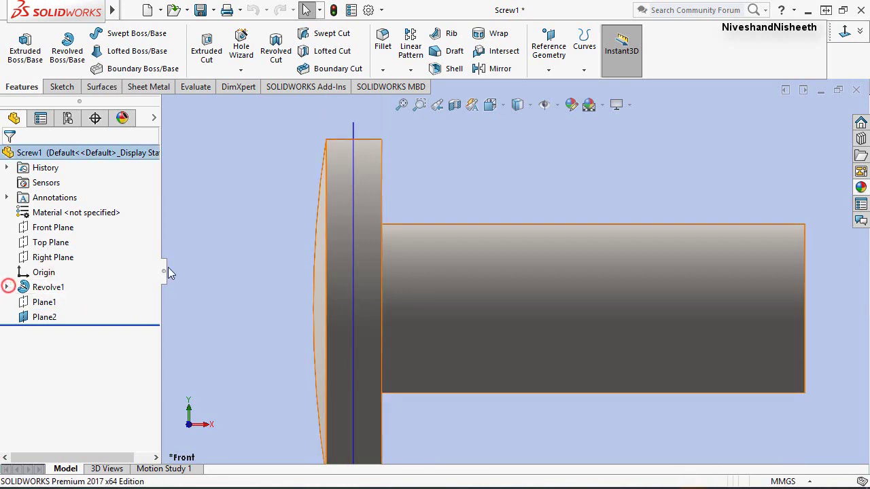
pyautogui.click(436, 107)
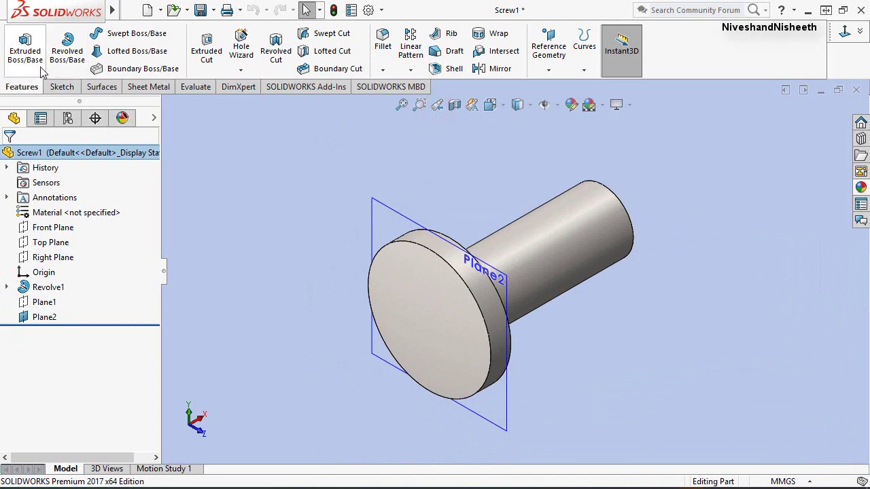
# Start an extruded cut and sketch a centre rectangle at the origin on Plane2 across the head.
pyautogui.click(206, 48)
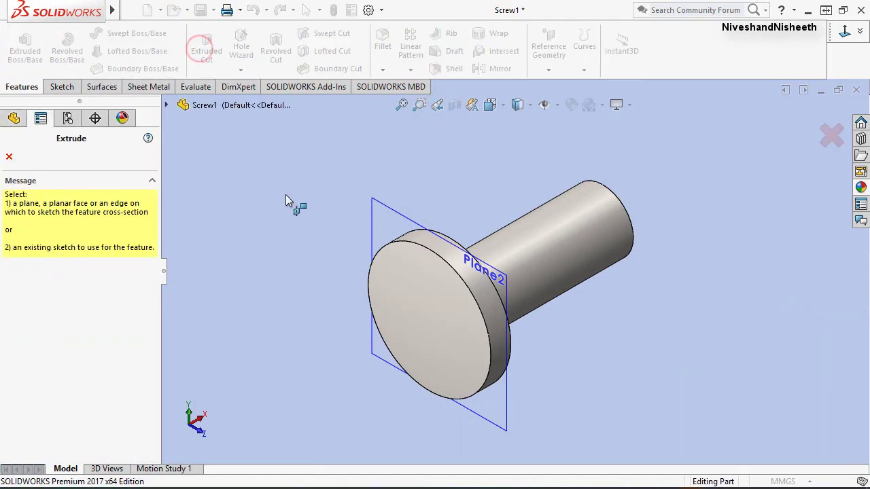
pyautogui.click(381, 216)
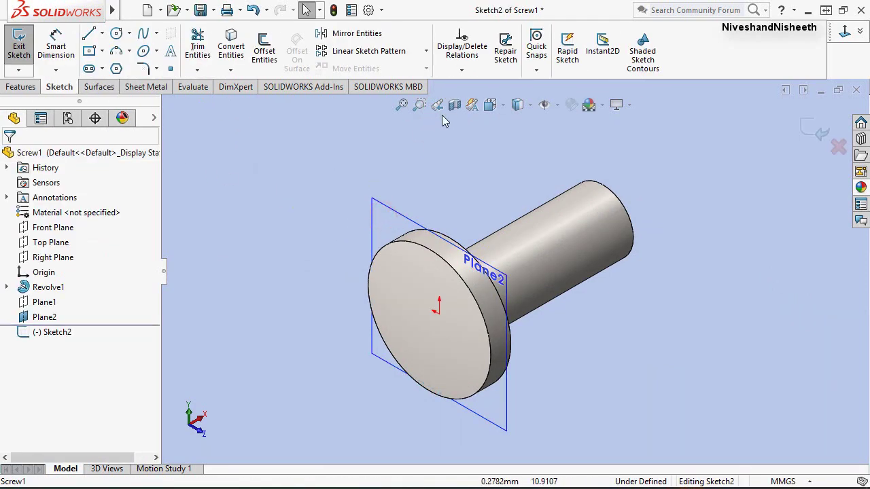
pyautogui.click(408, 151)
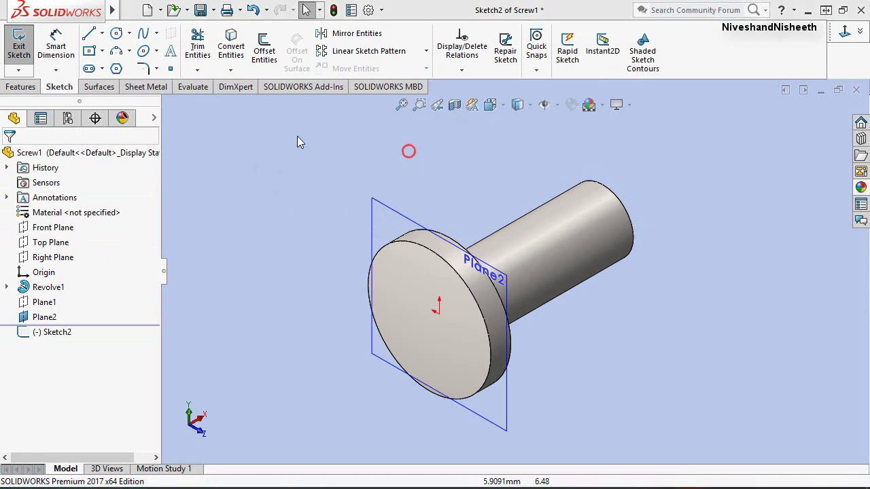
pyautogui.click(88, 51)
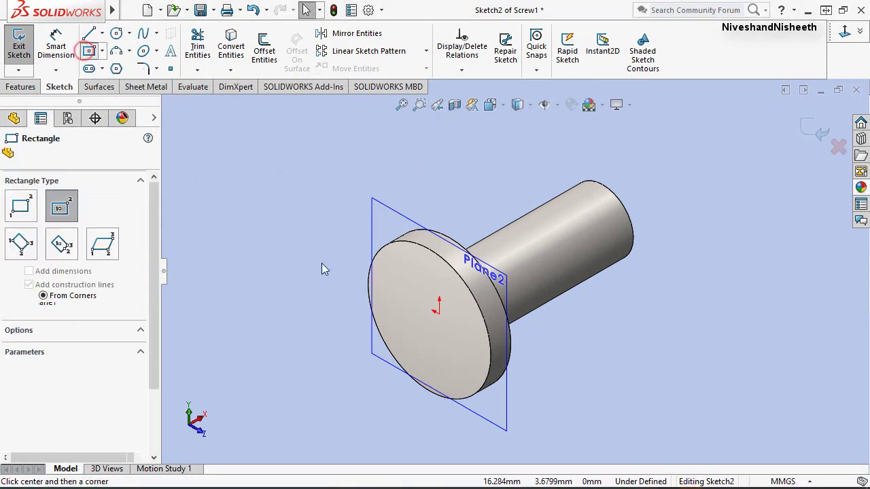
pyautogui.click(439, 314)
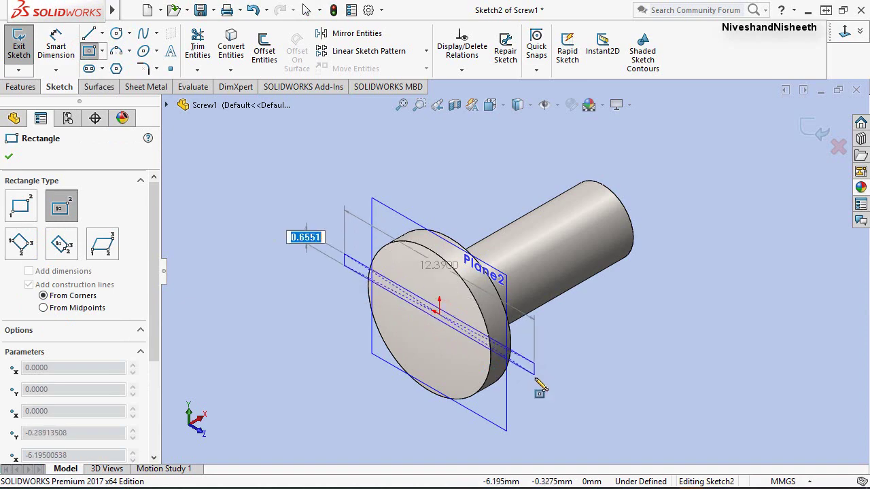
pyautogui.click(535, 380)
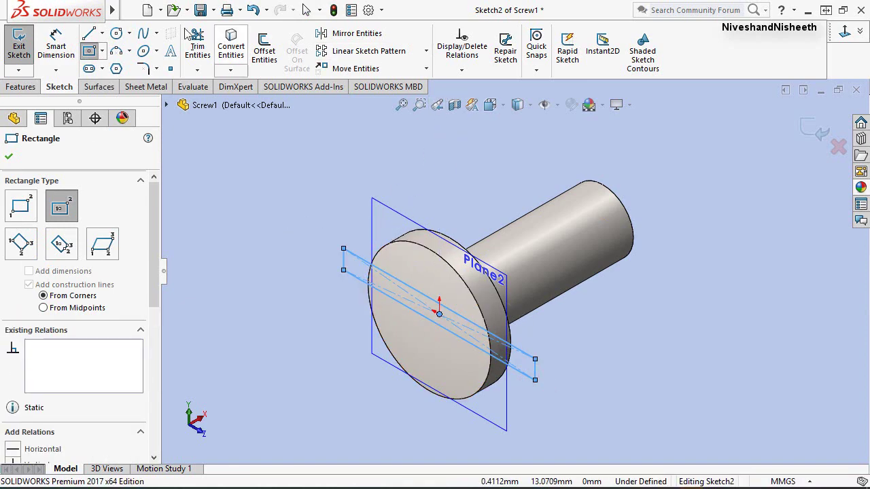
# Dimension the slot rectangle 0.64 mm wide and 12 mm long, then exit to the cut preview.
pyautogui.click(64, 47)
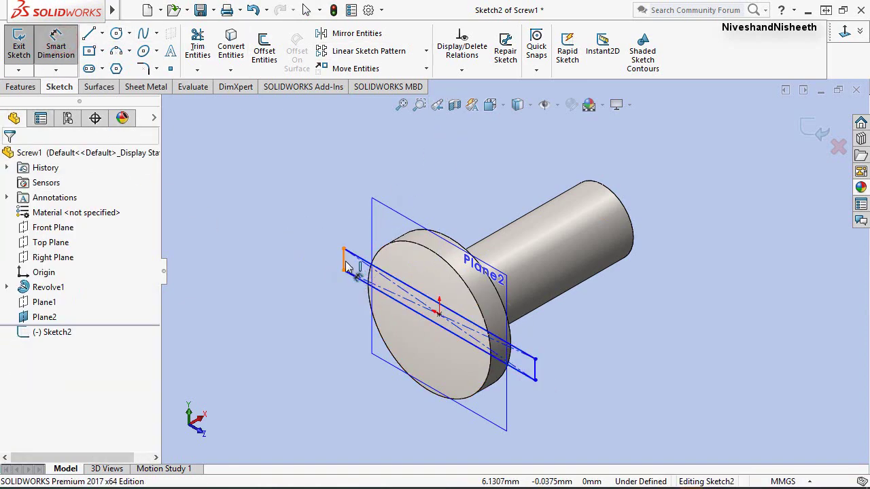
pyautogui.click(314, 257)
pyautogui.click(310, 253)
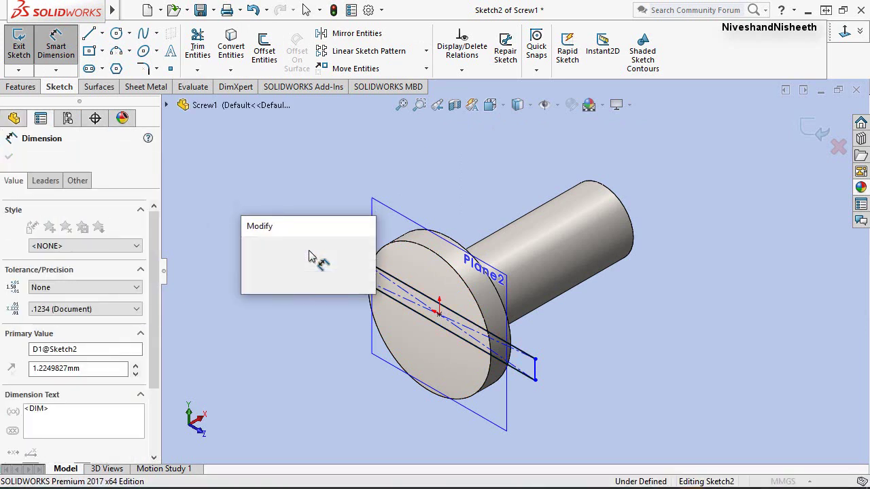
pyautogui.write('.64')
pyautogui.press('Return')
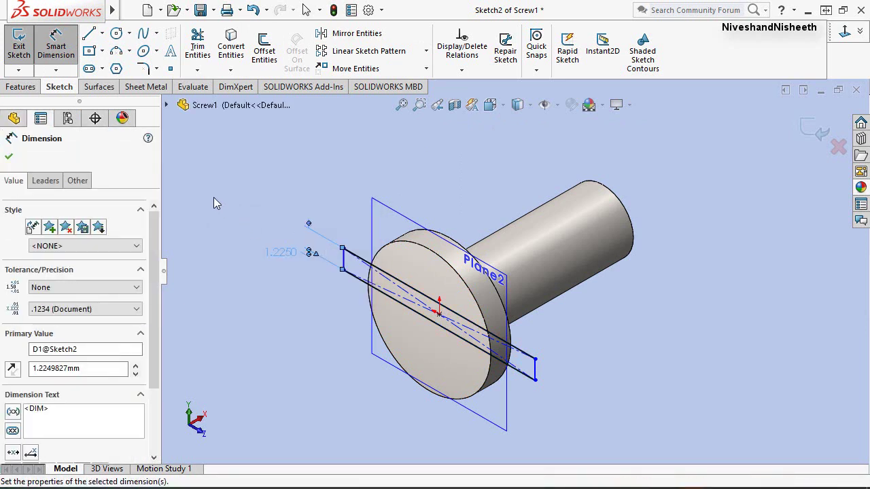
pyautogui.click(405, 286)
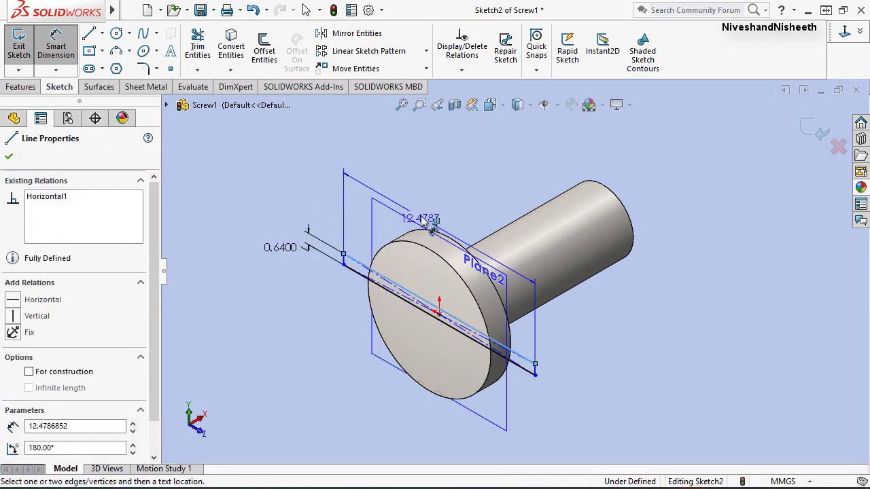
pyautogui.click(422, 224)
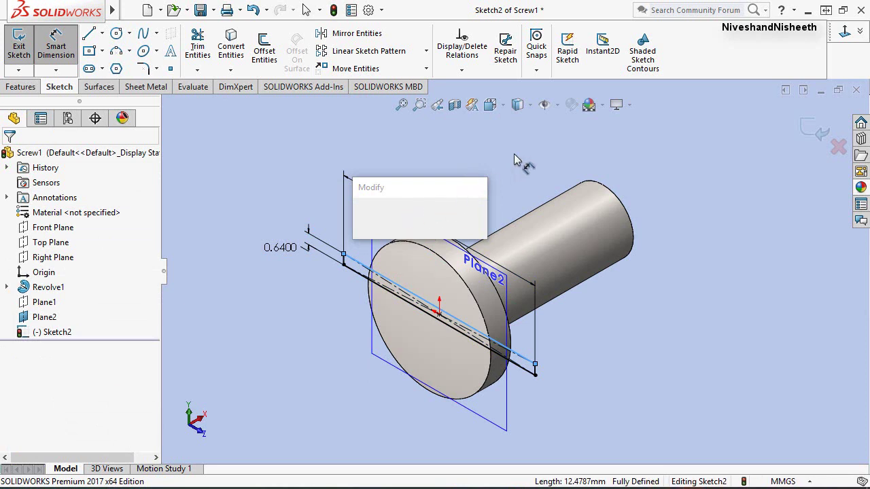
pyautogui.write('1')
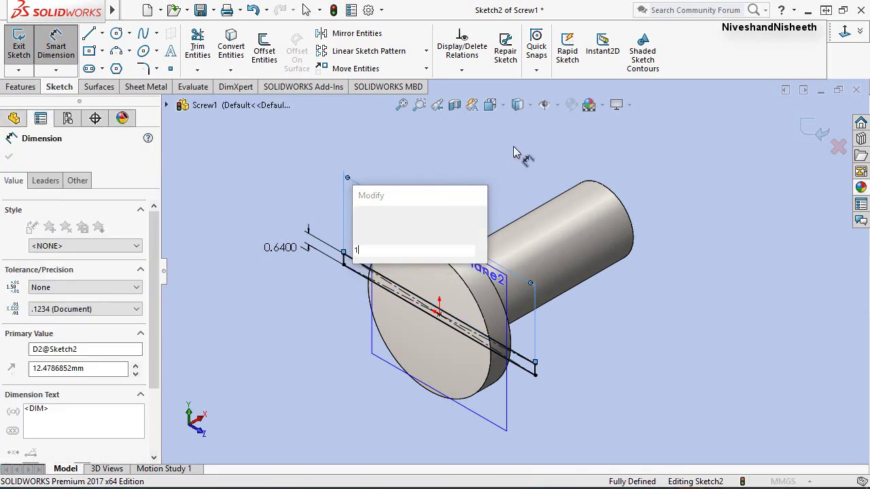
pyautogui.write('2')
pyautogui.press('Return')
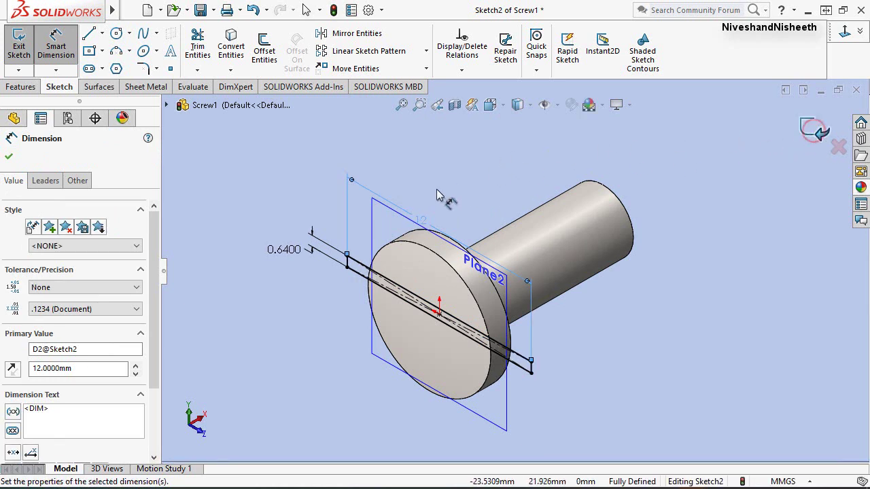
pyautogui.press('Escape')
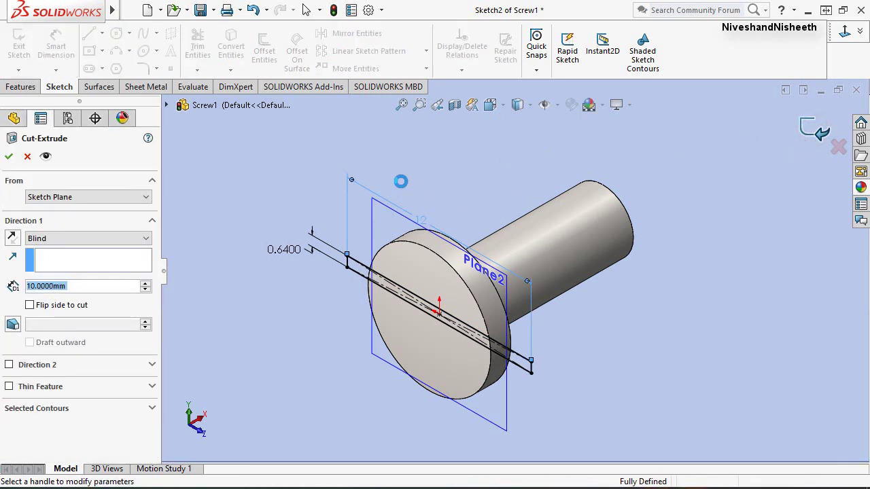
# Set the slot cut's end condition to Through All and confirm it.
pyautogui.click(138, 236)
pyautogui.click(111, 259)
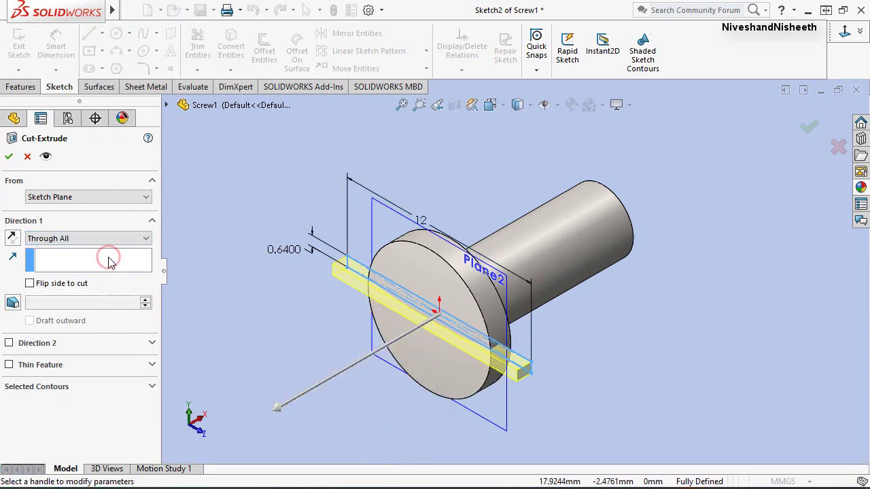
pyautogui.click(11, 156)
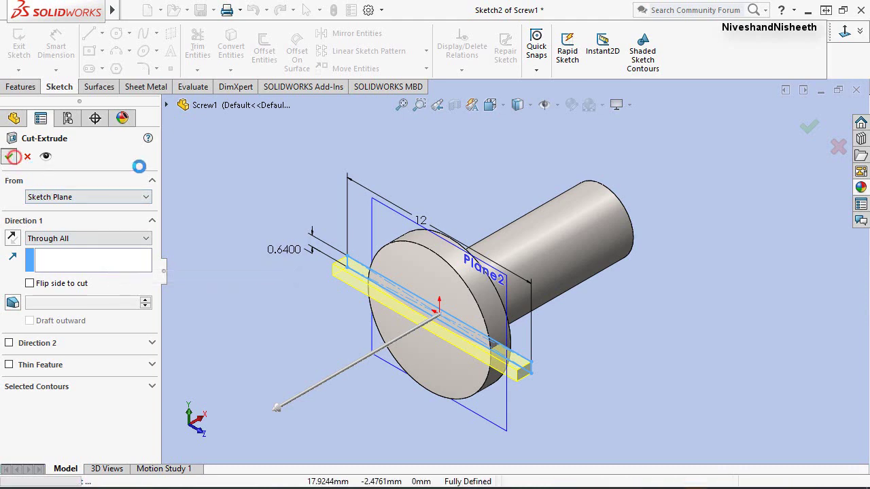
# Hide Plane2 in the feature tree.
pyautogui.click(244, 172)
pyautogui.click(55, 315)
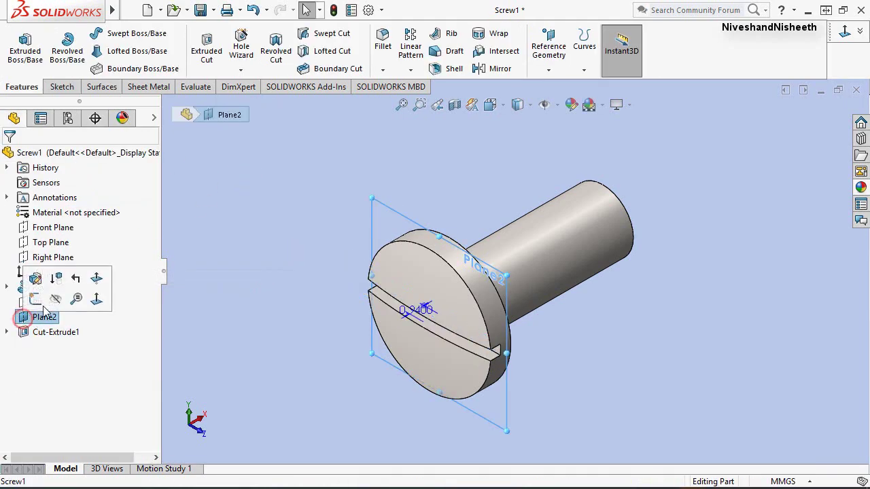
pyautogui.click(57, 302)
pyautogui.click(227, 238)
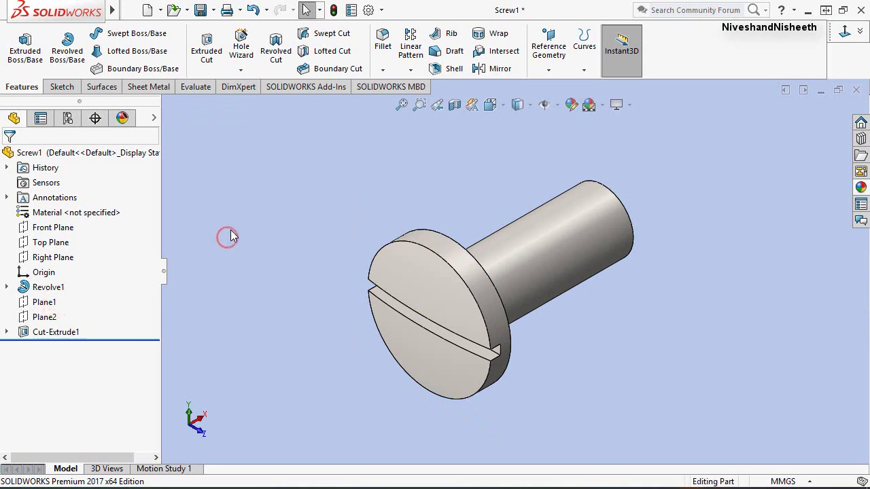
# Fillet both arcs of the head's front edge with a 0.318 mm radius.
pyautogui.click(457, 272)
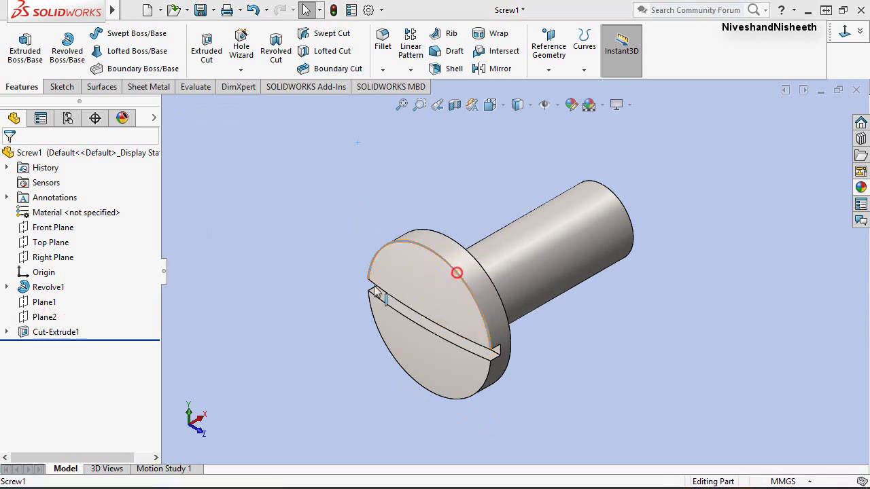
pyautogui.keyDown('ctrl'); pyautogui.click(446, 401); pyautogui.keyUp('ctrl')
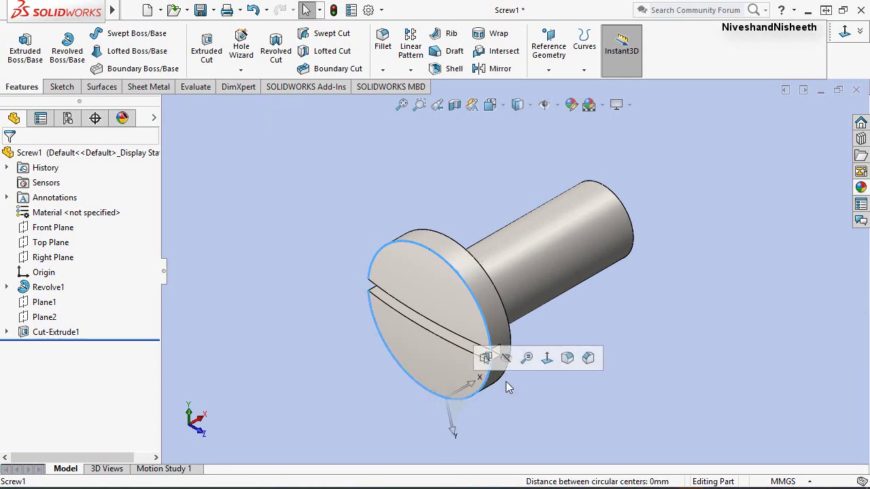
pyautogui.click(571, 359)
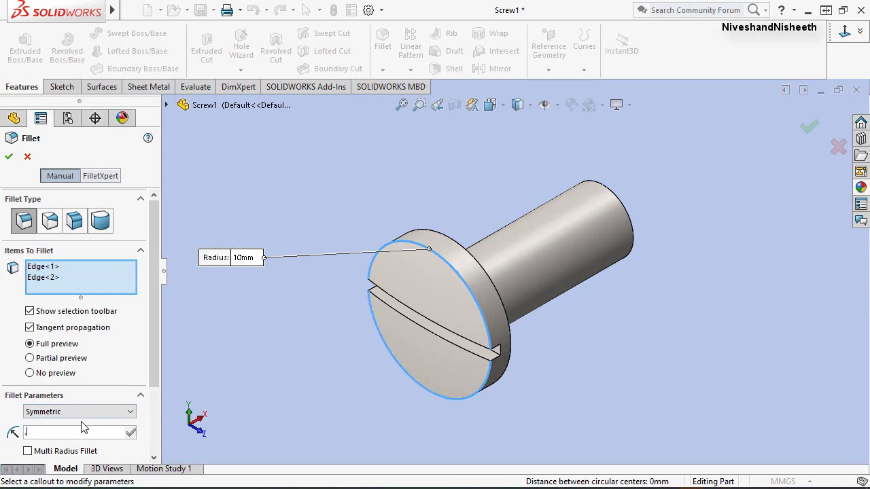
pyautogui.write('.318')
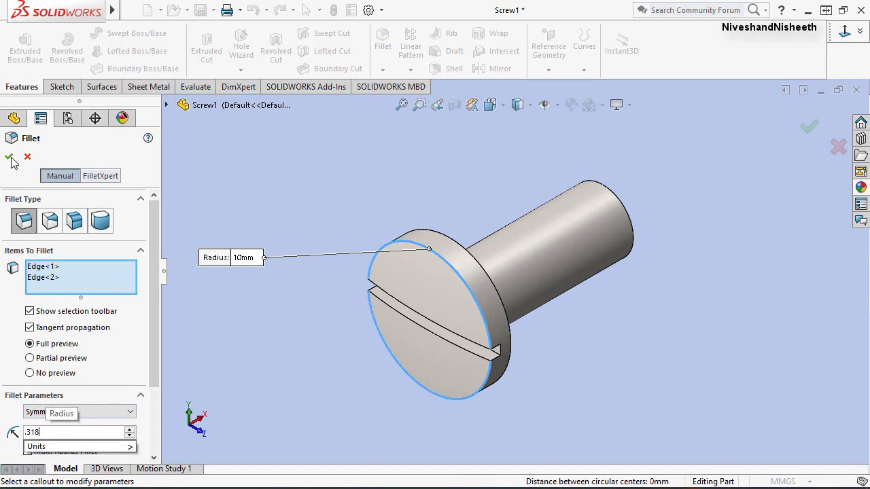
pyautogui.press('Return')
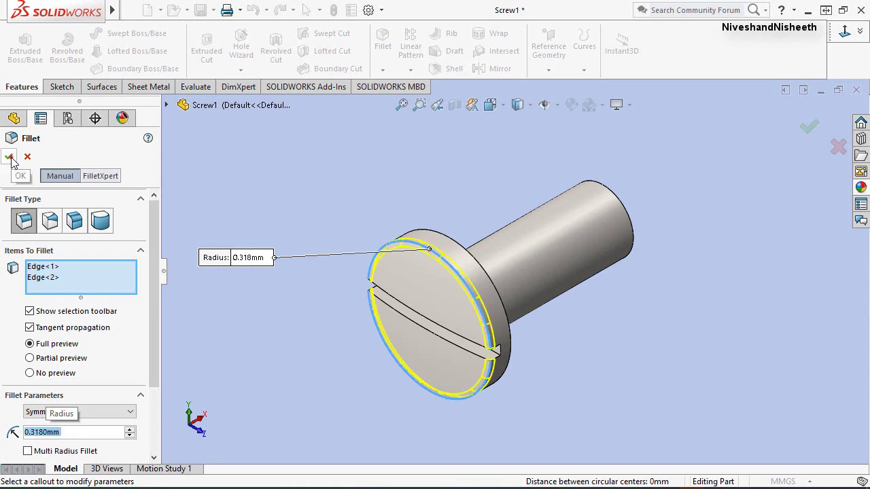
pyautogui.click(9, 157)
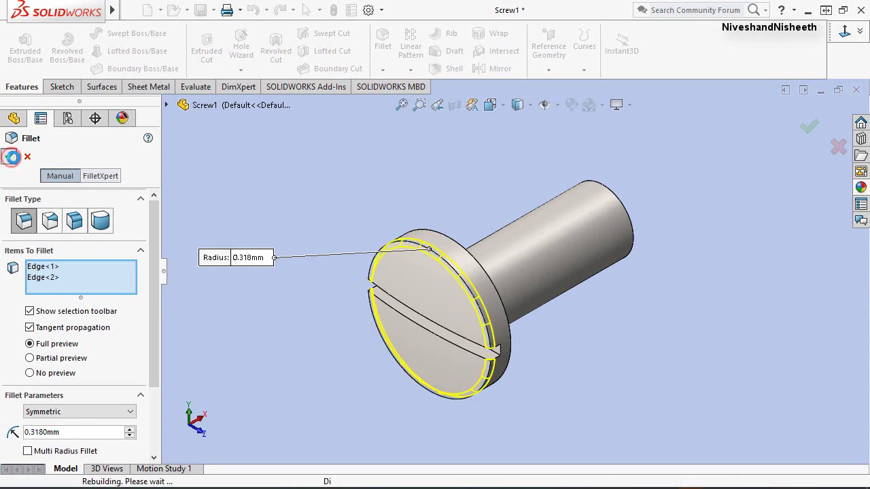
# In Isometric view, chamfer the shank's circular end edge at 0.5 mm equal distance.
pyautogui.click(382, 206)
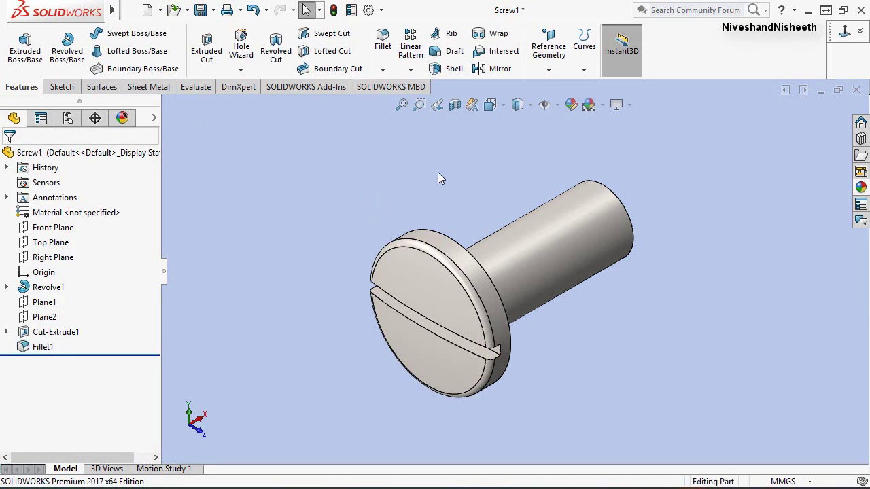
pyautogui.click(861, 34)
pyautogui.click(755, 73)
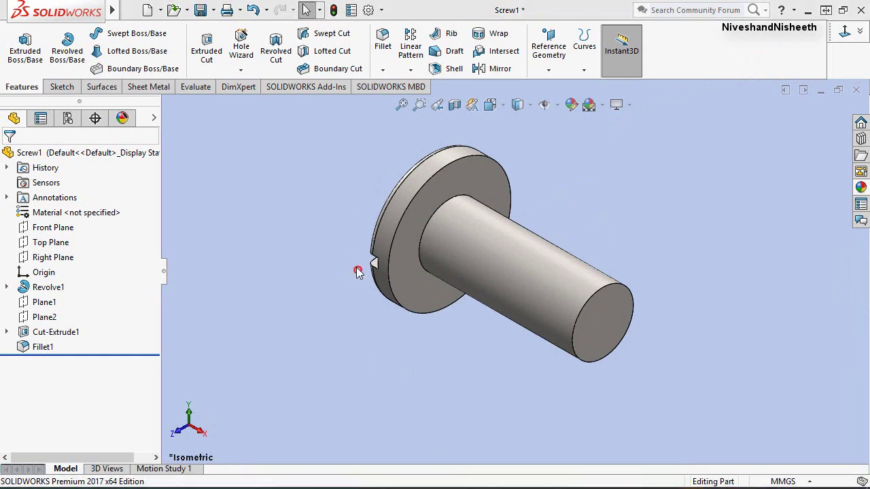
pyautogui.click(383, 70)
pyautogui.click(389, 98)
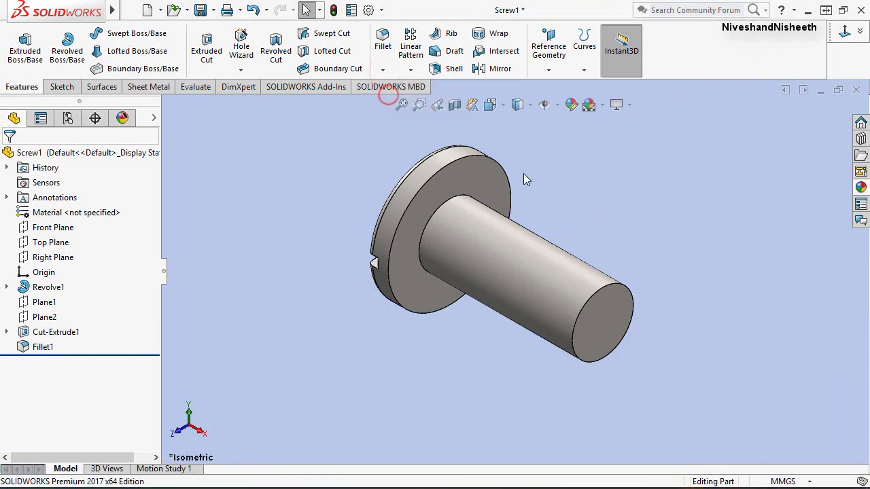
pyautogui.click(606, 285)
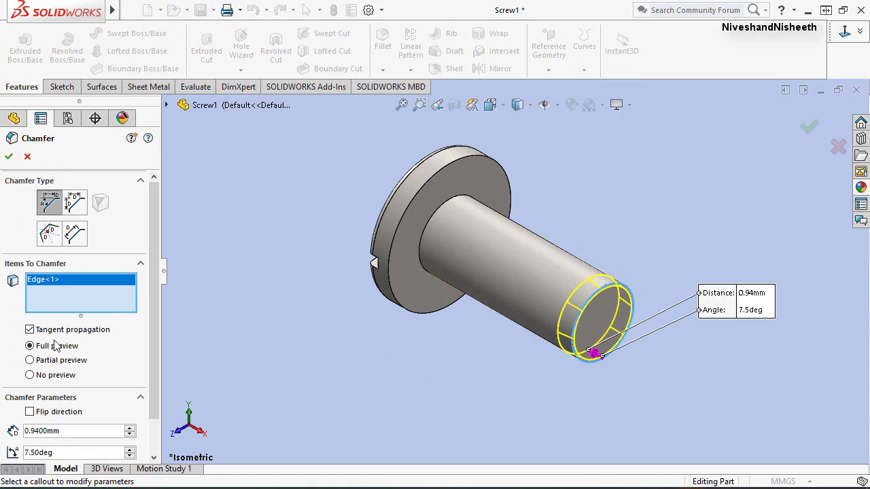
pyautogui.click(74, 202)
pyautogui.moveTo(68, 440); pyautogui.dragTo(19, 438)
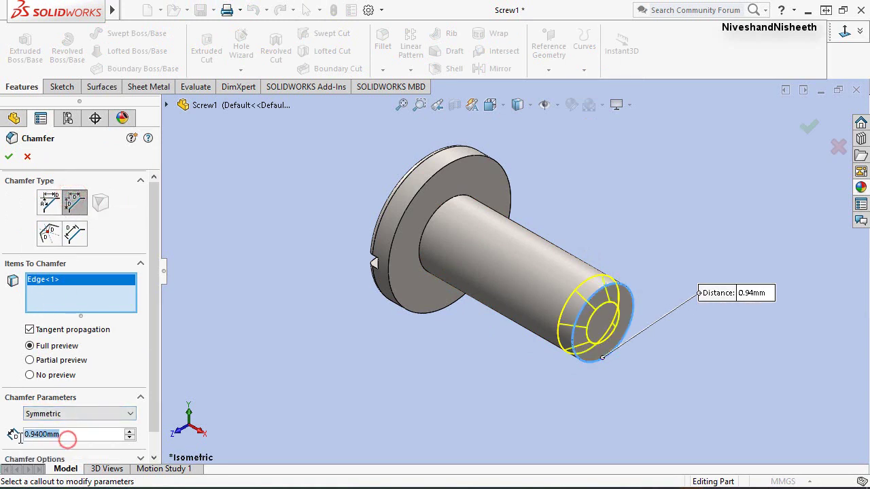
pyautogui.write('0.5')
pyautogui.press('Return')
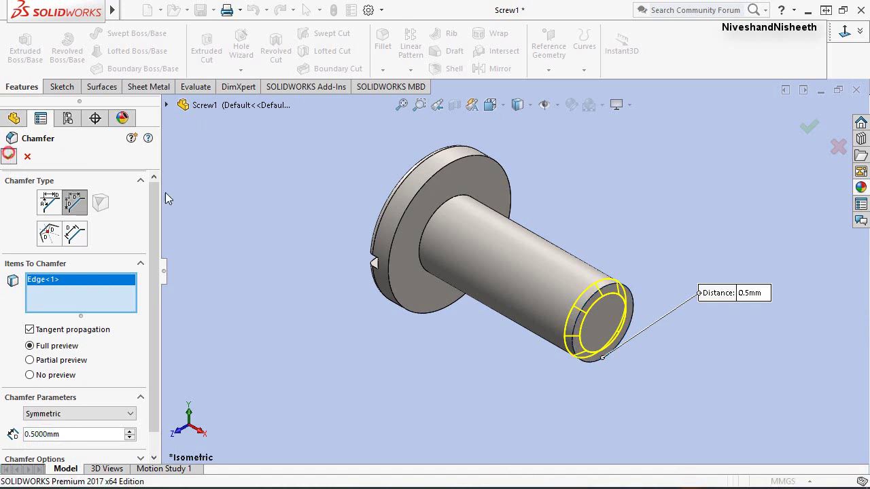
pyautogui.click(9, 155)
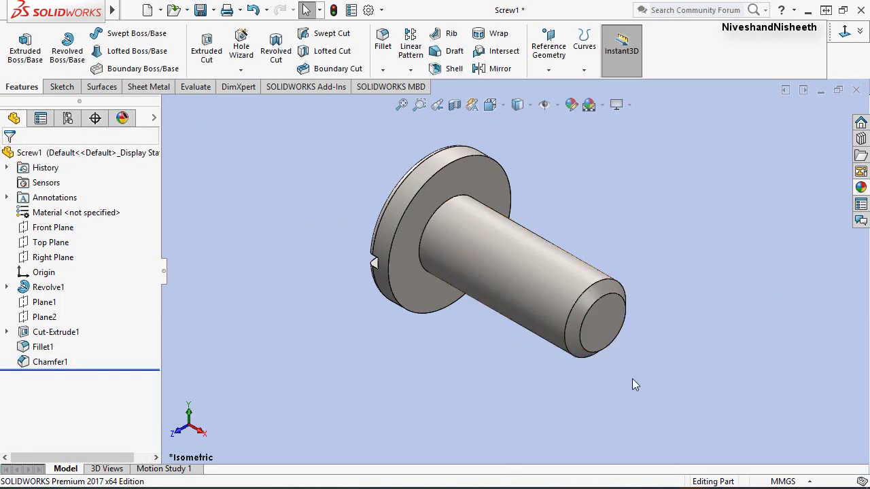
pyautogui.moveTo(633, 378)
pyautogui.mouseDown(button='middle')
pyautogui.moveTo(508, 272)
pyautogui.moveTo(534, 267)
pyautogui.moveTo(578, 311)
pyautogui.mouseUp(button='middle')
pyautogui.click(439, 106)
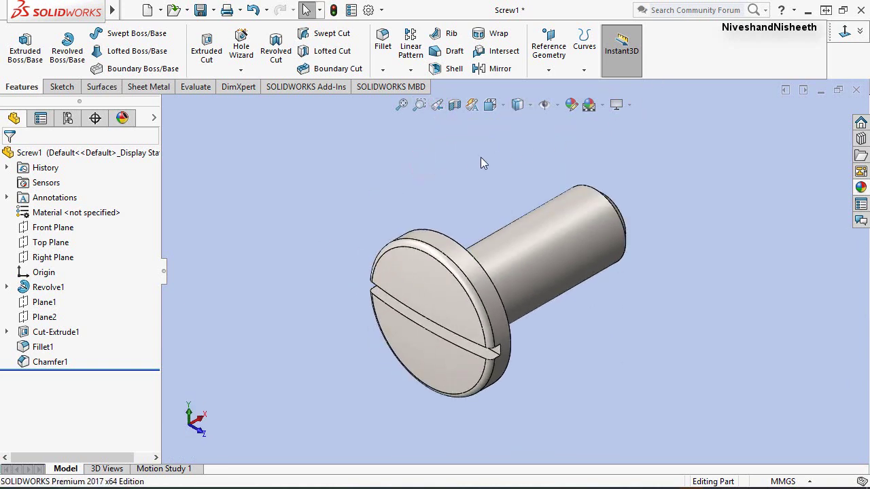
# Save Screw1 and close its window.
pyautogui.click(204, 11)
pyautogui.click(856, 90)
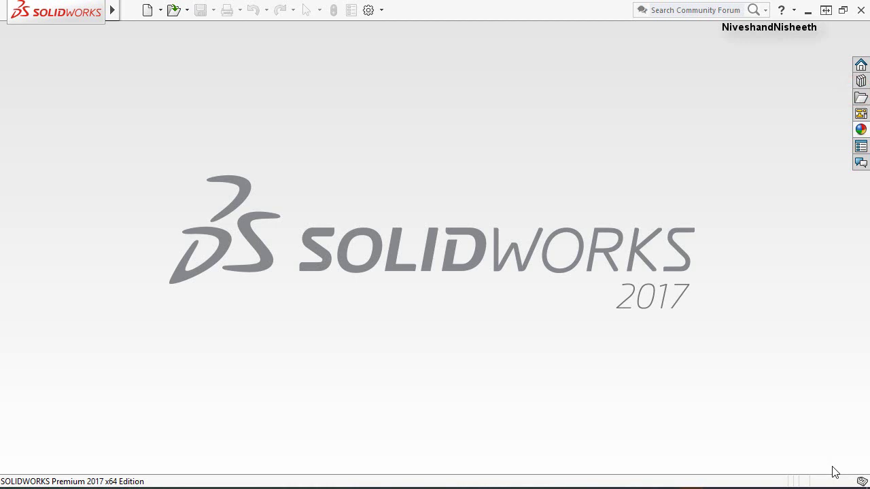
pyautogui.click(832, 467)
# Create a new blank part from the Part template.
pyautogui.click(149, 11)
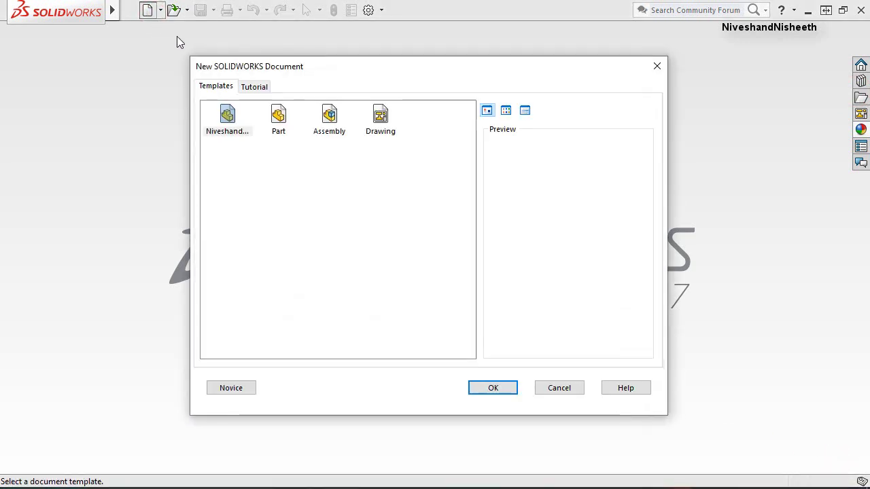
pyautogui.click(279, 119)
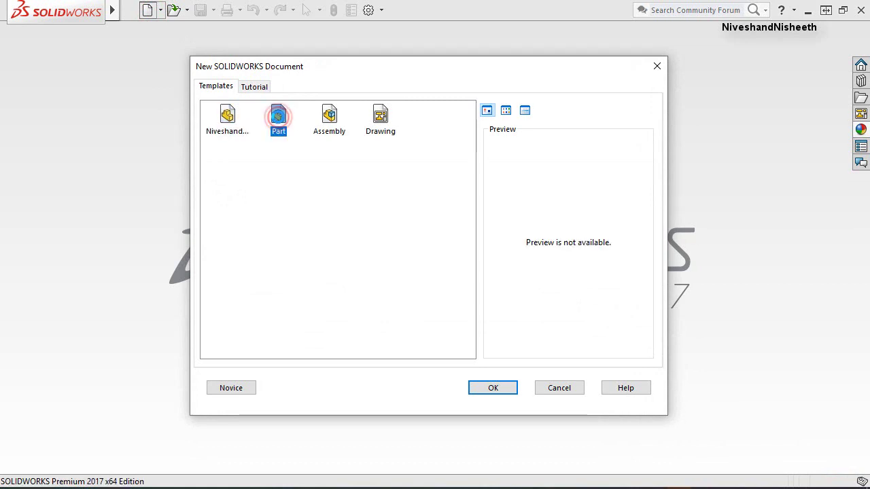
pyautogui.doubleClick(279, 117)
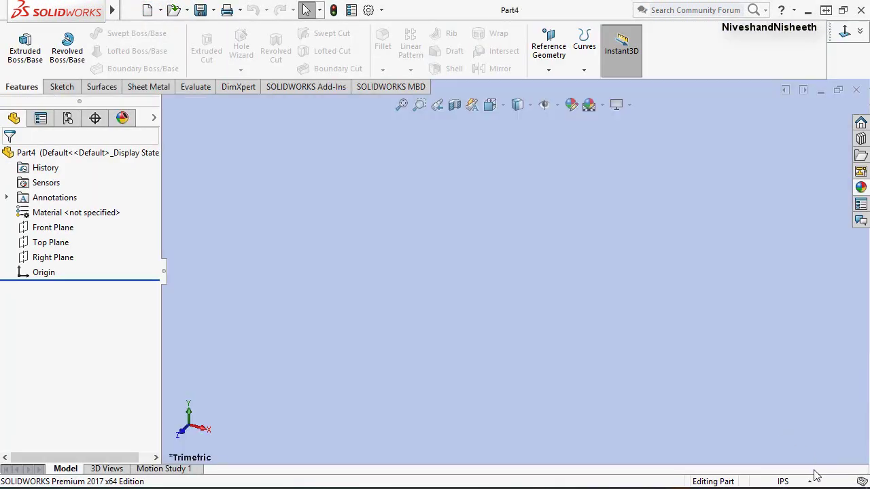
# Set Part4's document units to MMGS with length decimals at .12345.
pyautogui.click(813, 478)
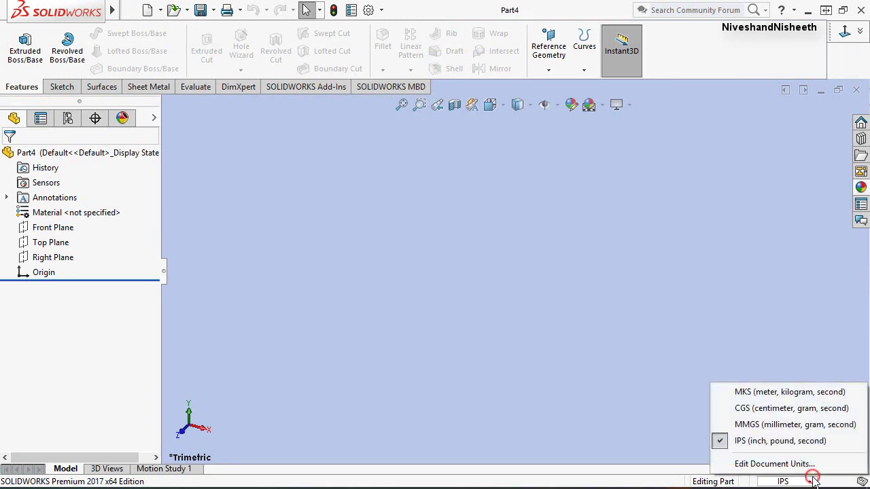
pyautogui.click(775, 463)
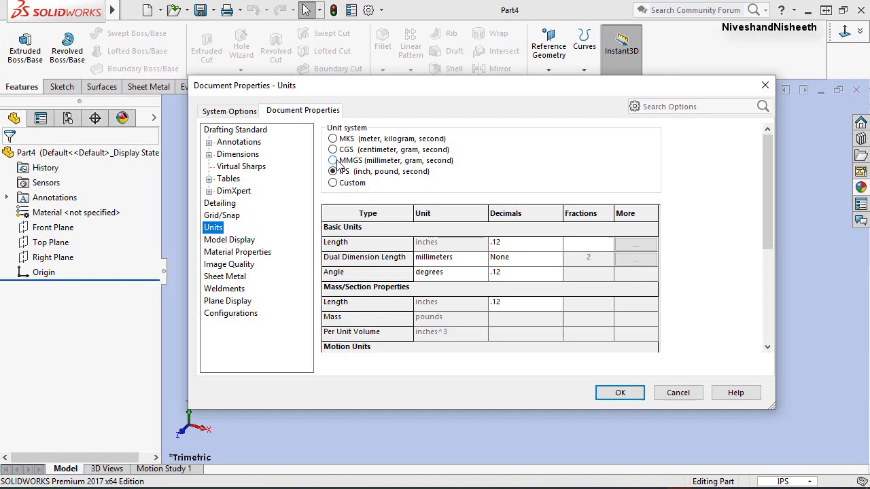
pyautogui.click(333, 160)
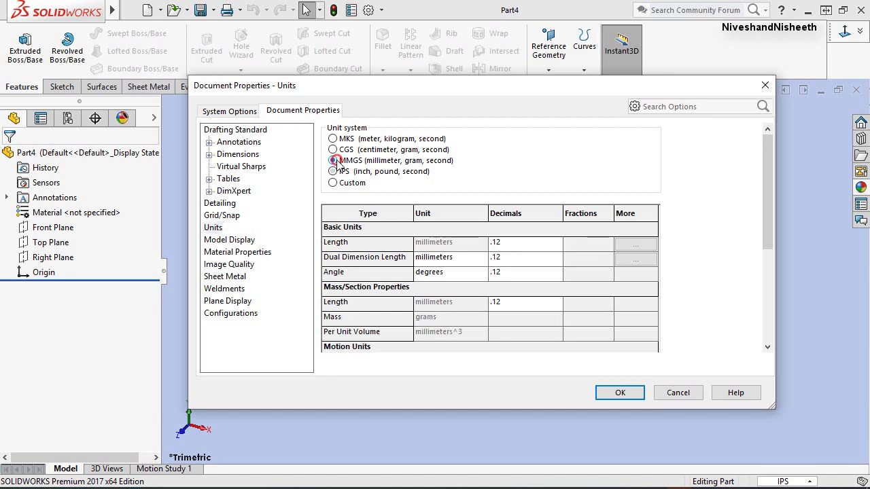
pyautogui.click(556, 242)
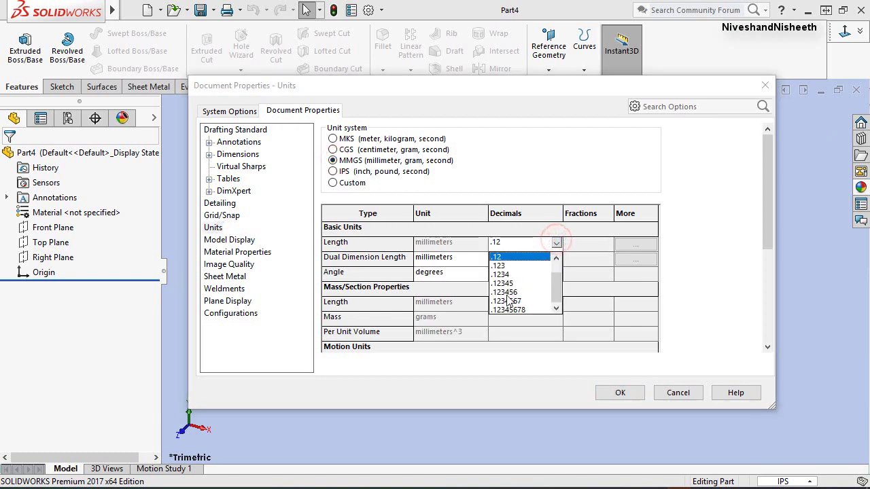
pyautogui.click(515, 284)
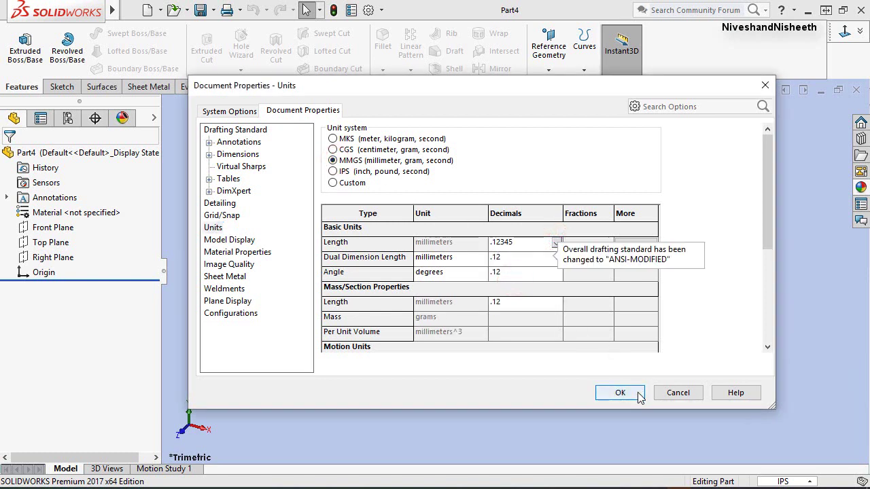
pyautogui.click(637, 394)
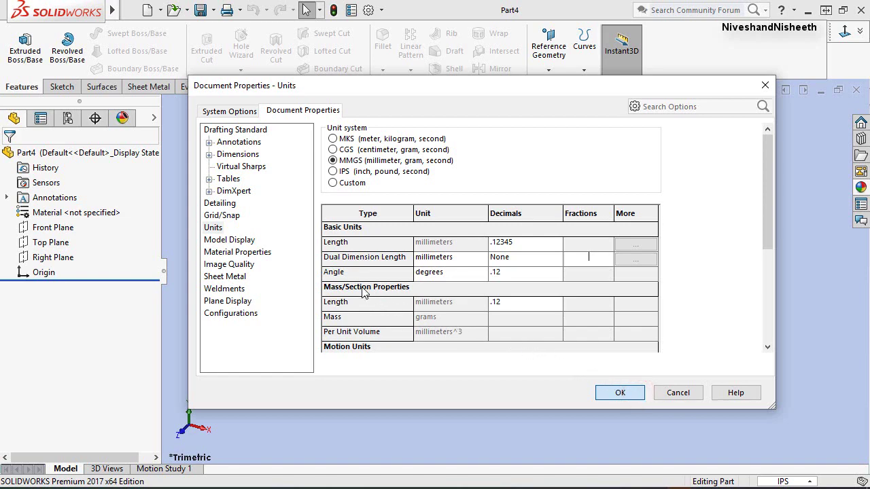
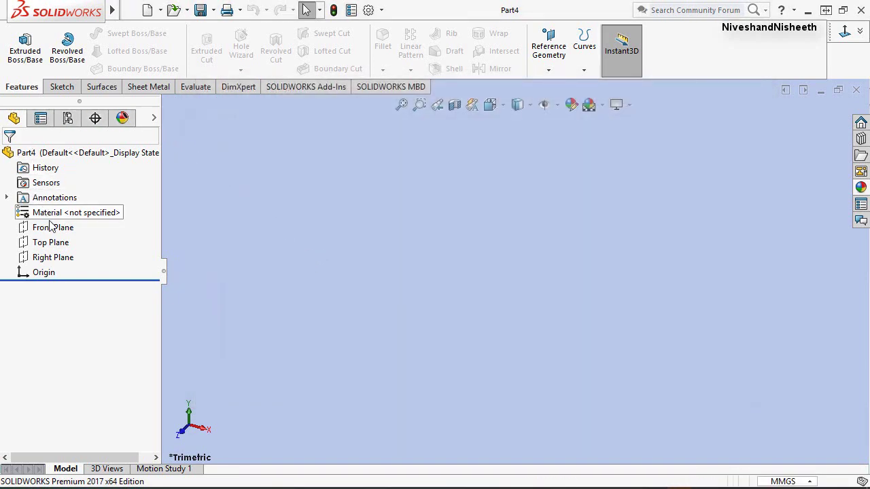
# Start a new sketch on the Right Plane.
pyautogui.click(57, 264)
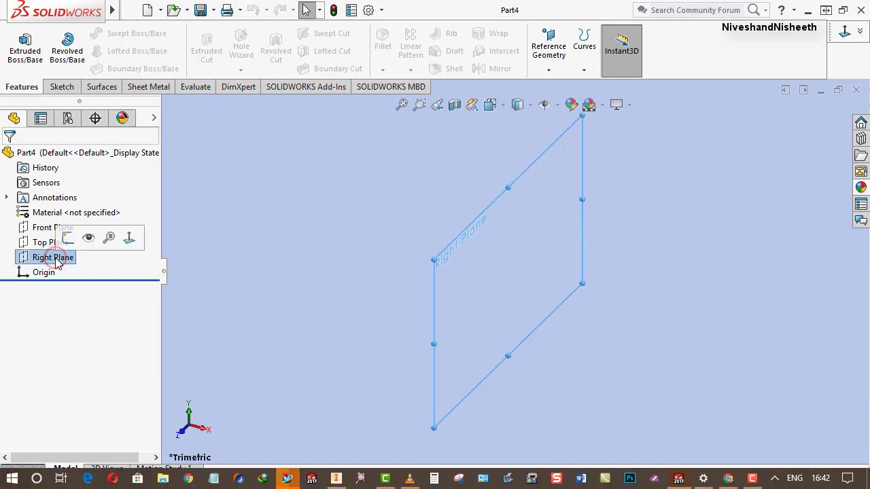
pyautogui.click(68, 237)
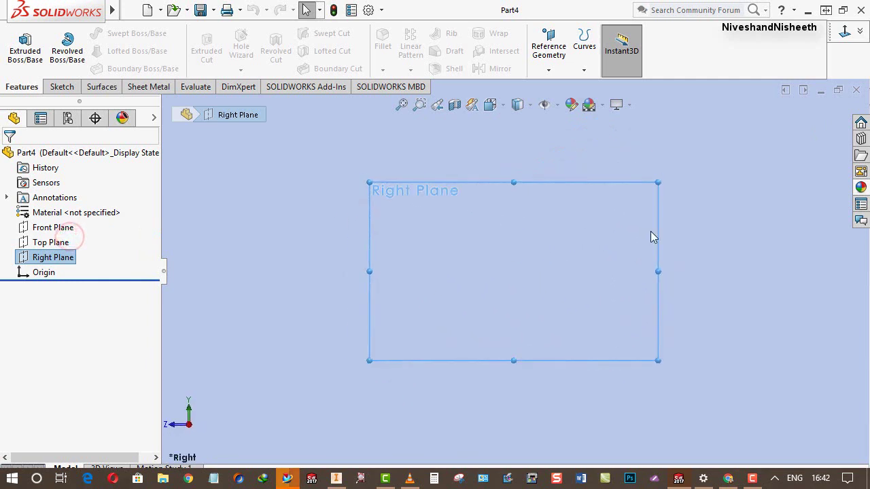
pyautogui.click(613, 342)
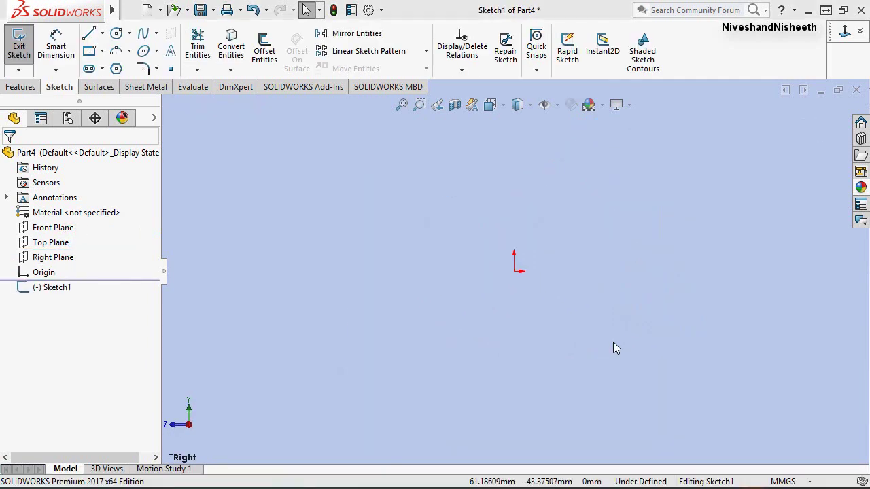
# Draw a horizontal line about 32 mm long from the origin to the right.
pyautogui.click(87, 37)
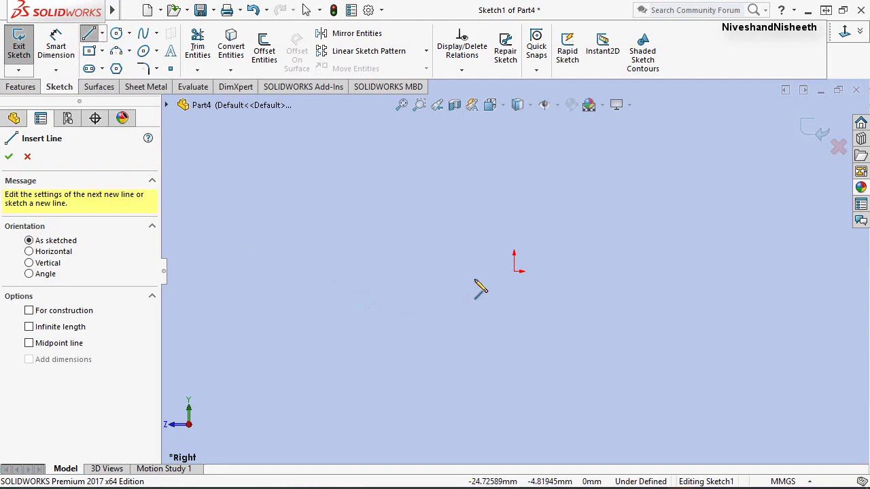
pyautogui.click(515, 271)
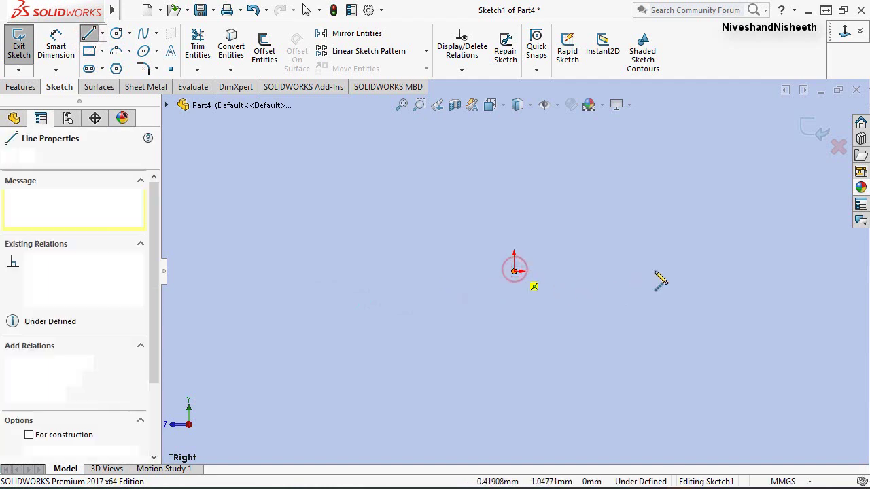
pyautogui.click(704, 272)
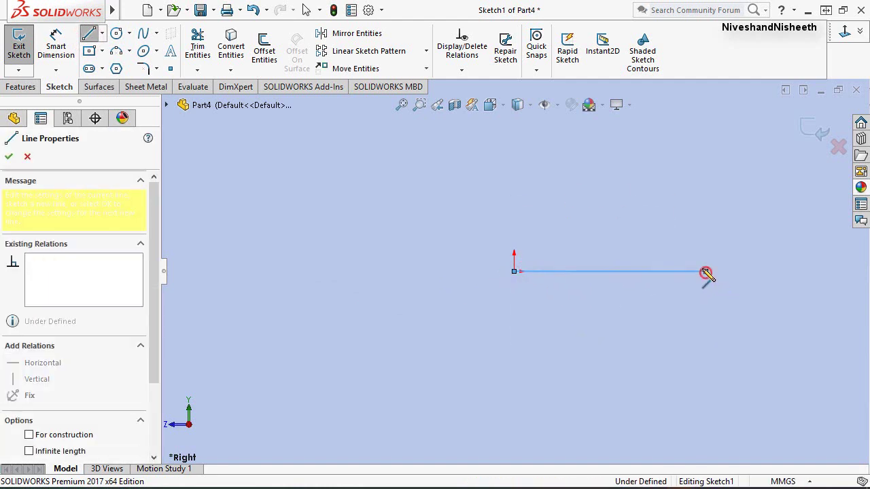
pyautogui.rightClick(677, 228)
pyautogui.click(694, 237)
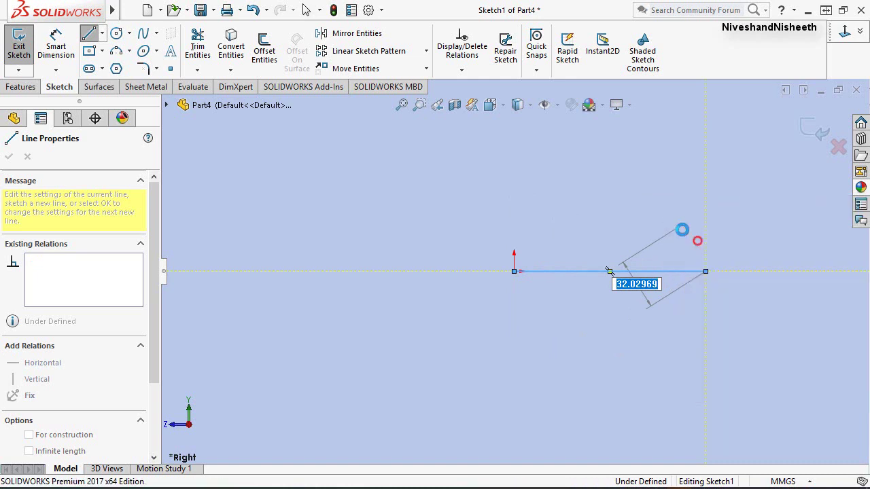
pyautogui.rightClick(556, 179)
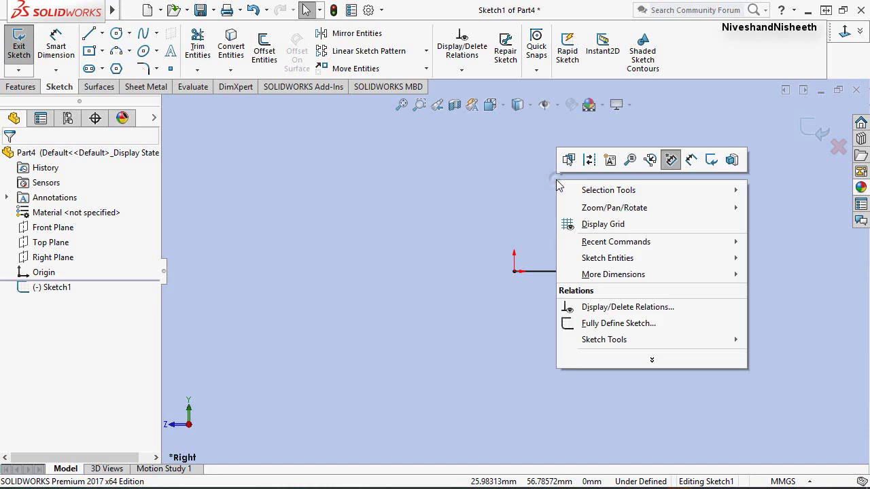
pyautogui.click(543, 186)
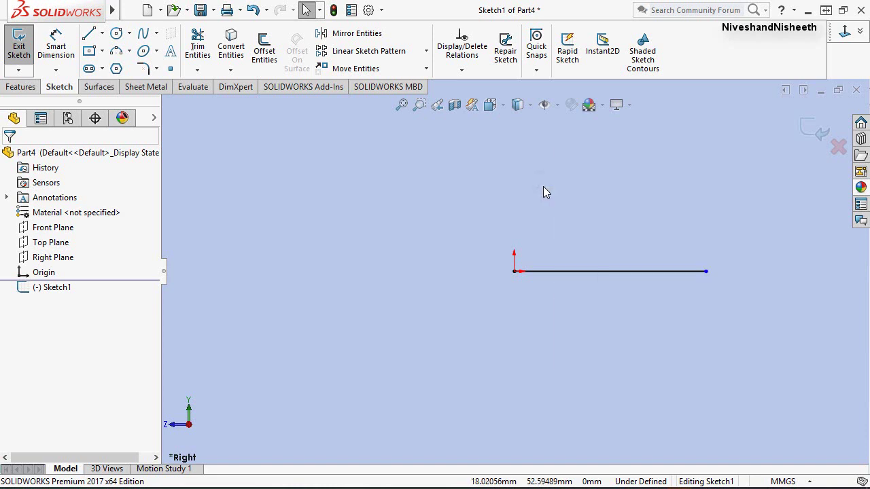
pyautogui.moveTo(543, 186); pyautogui.dragTo(483, 189, button='right')
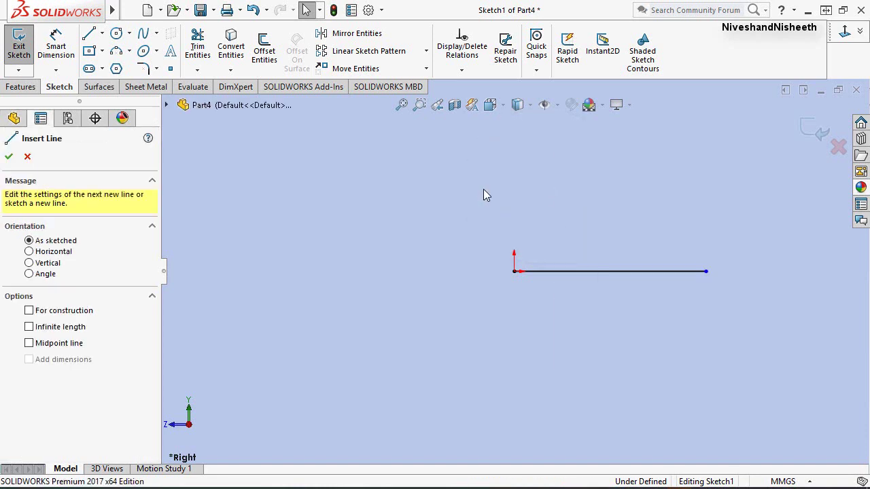
# Draw a 7.61 mm vertical line up from the origin, then a short slanted segment and a horizontal line about 21 mm long.
pyautogui.click(514, 271)
pyautogui.write('7.61')
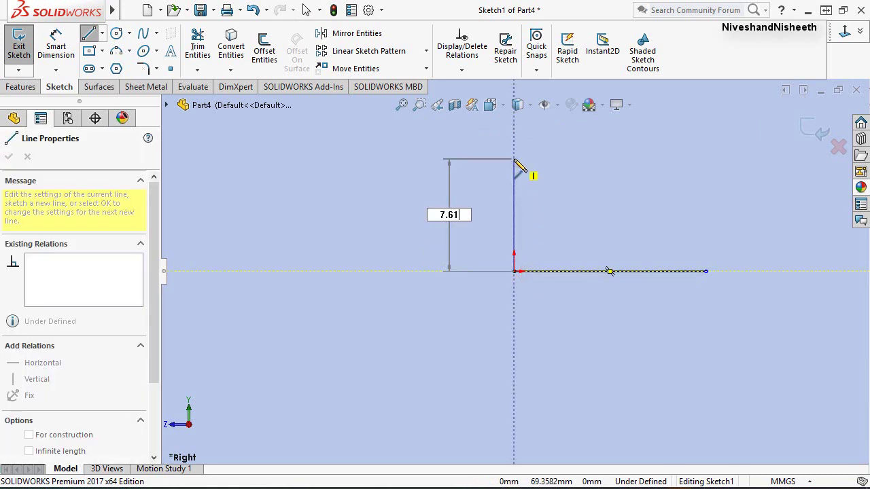
pyautogui.press('Return')
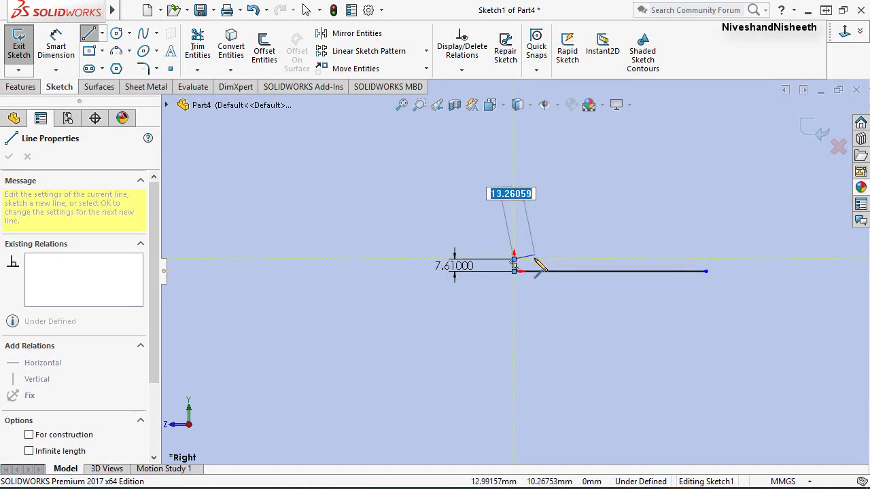
pyautogui.scroll(-3, 537, 258)
pyautogui.scroll(-2, 540, 269)
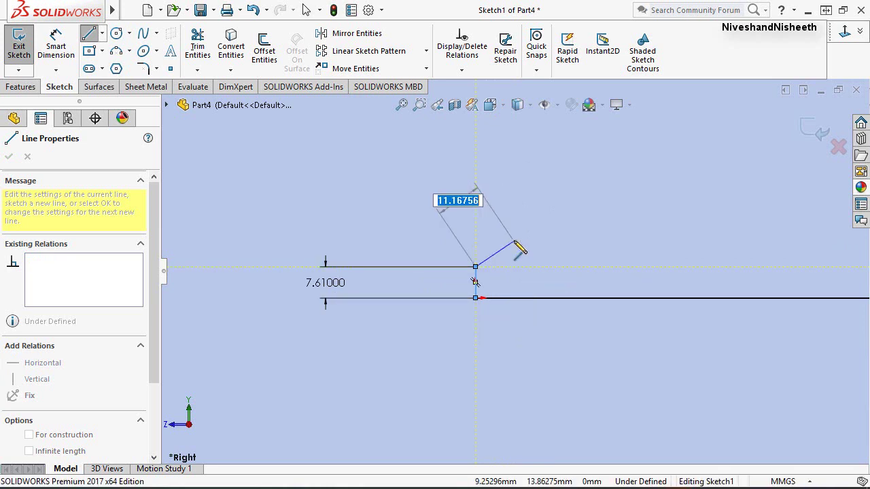
pyautogui.click(494, 249)
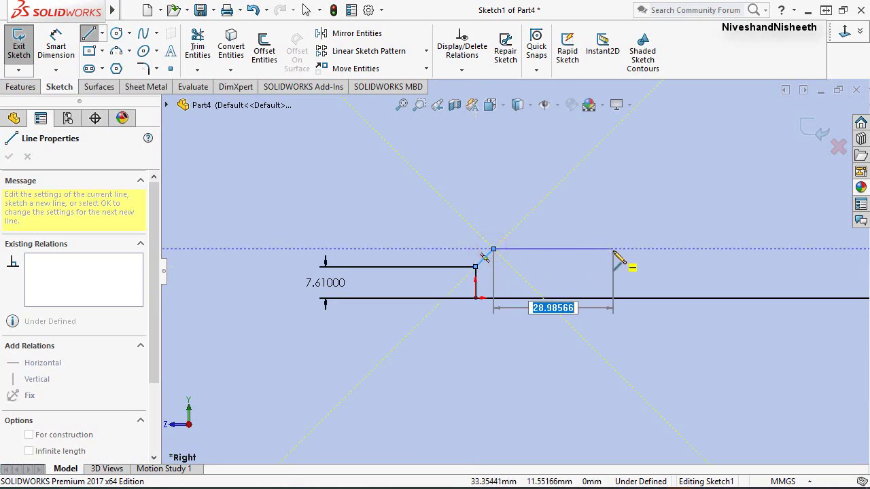
pyautogui.rightClick(586, 200)
pyautogui.click(718, 185)
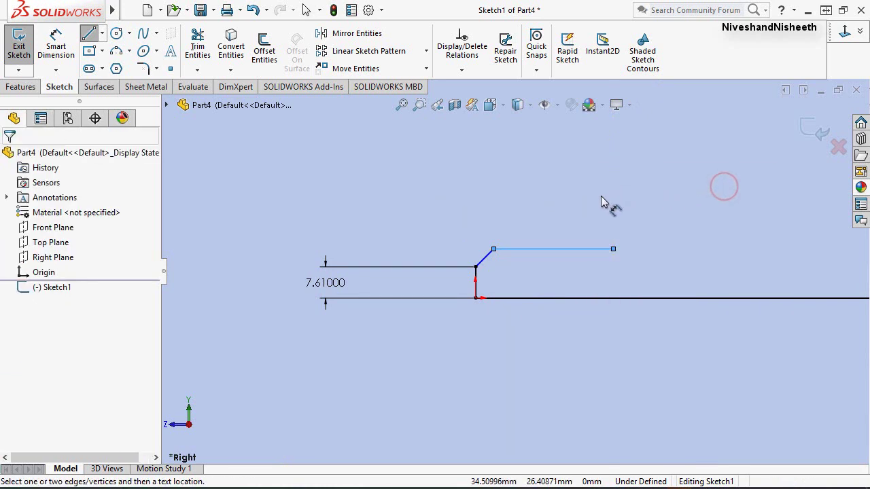
# Set the slanted segment's height to 0.79 and dimension the top line at 9 mm.
pyautogui.scroll(-1, 496, 266)
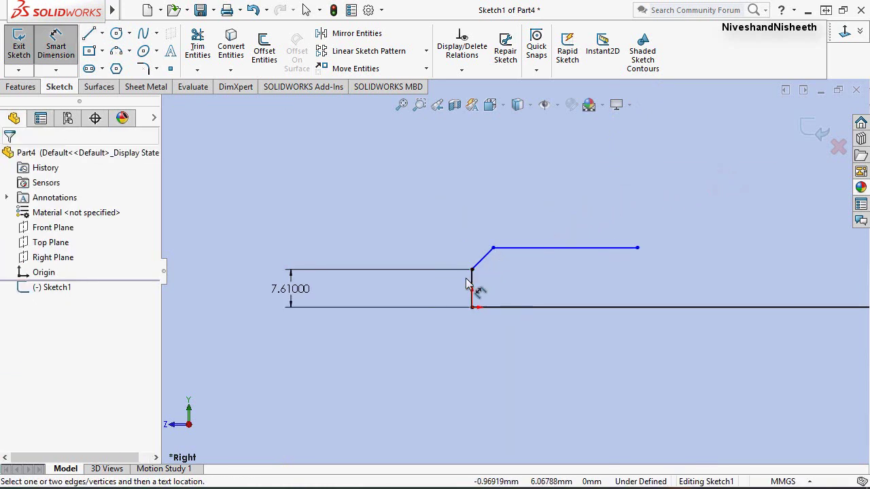
pyautogui.click(472, 270)
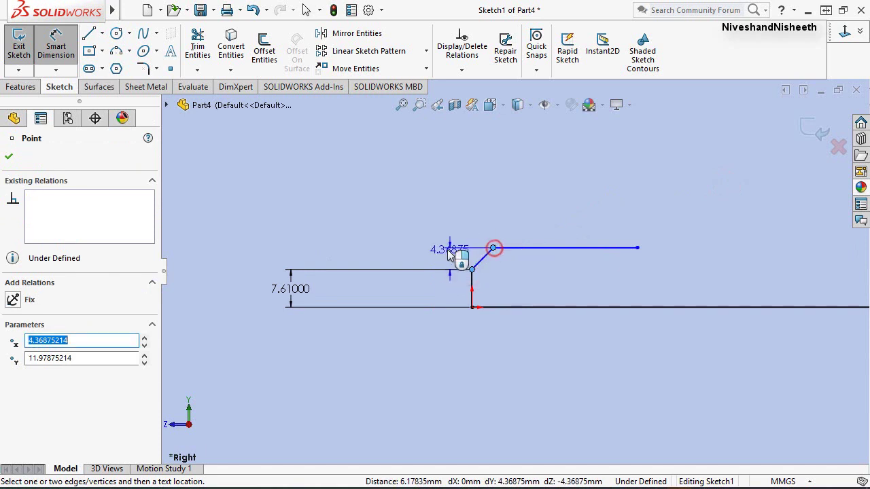
pyautogui.click(440, 255)
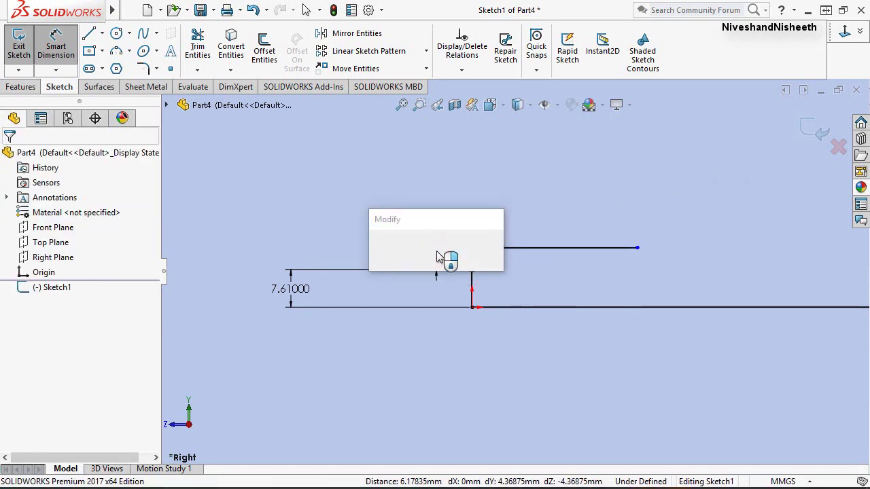
pyautogui.write('.79')
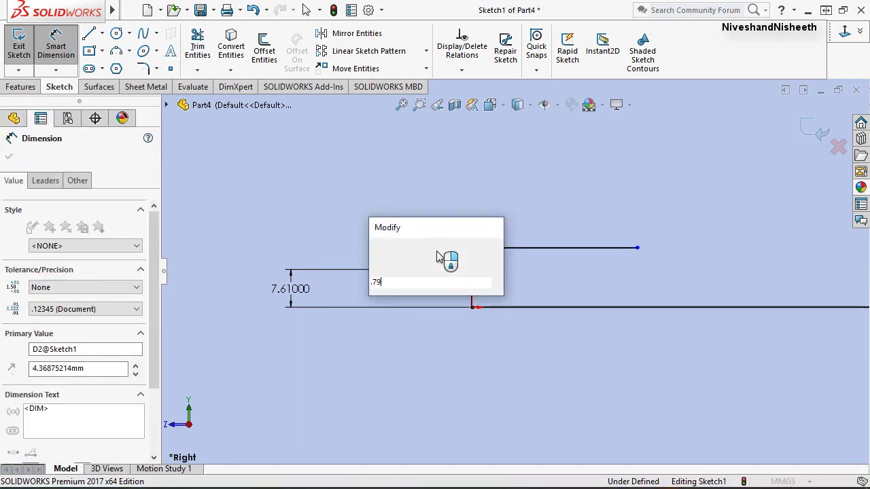
pyautogui.press('Return')
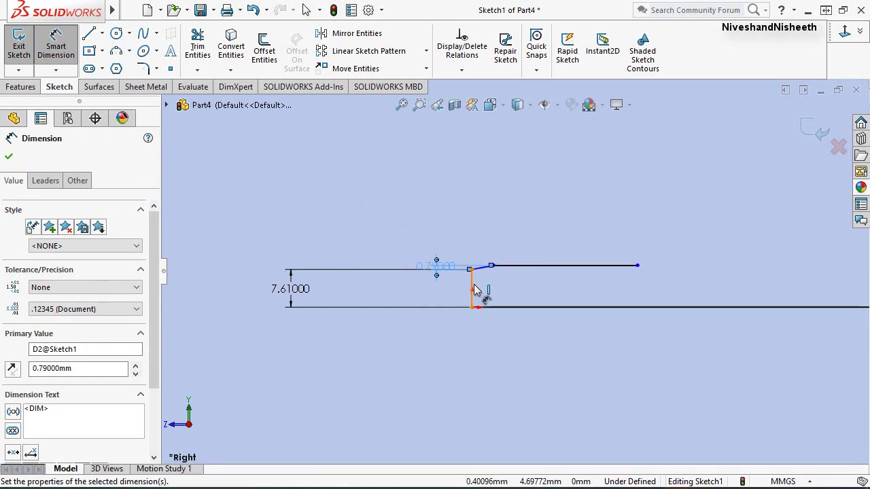
pyautogui.moveTo(476, 291); pyautogui.dragTo(638, 271)
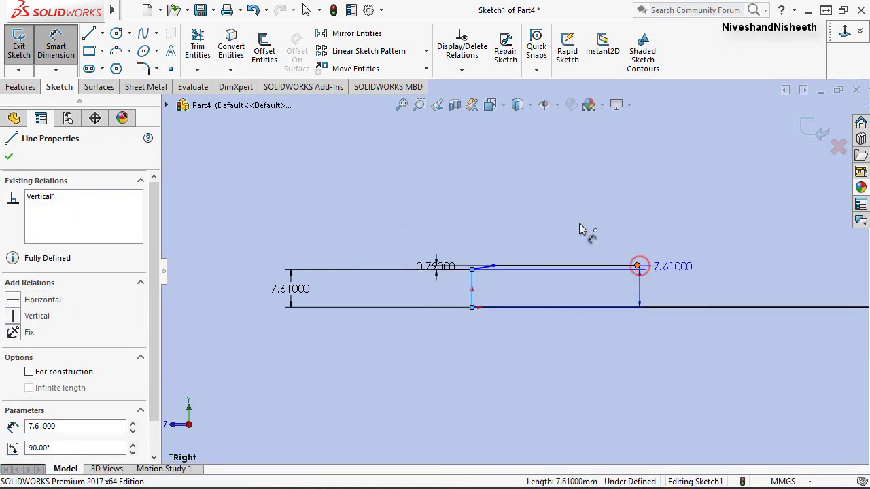
pyautogui.click(570, 204)
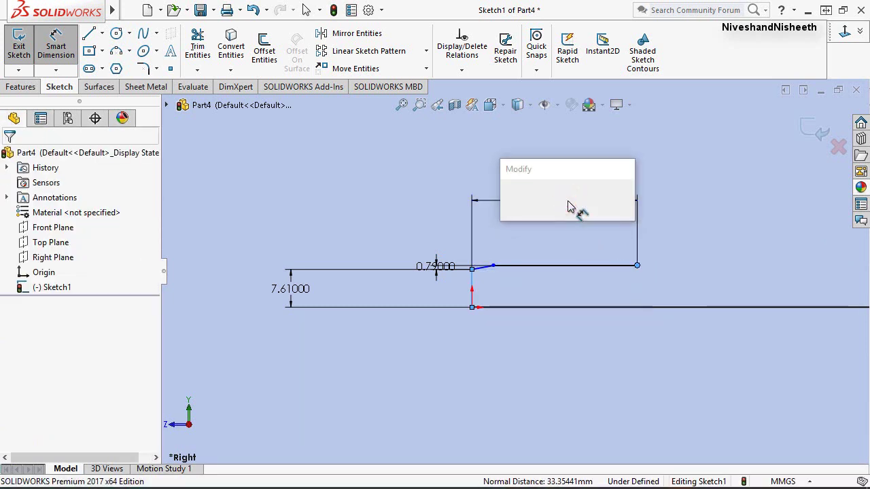
pyautogui.press('Return')
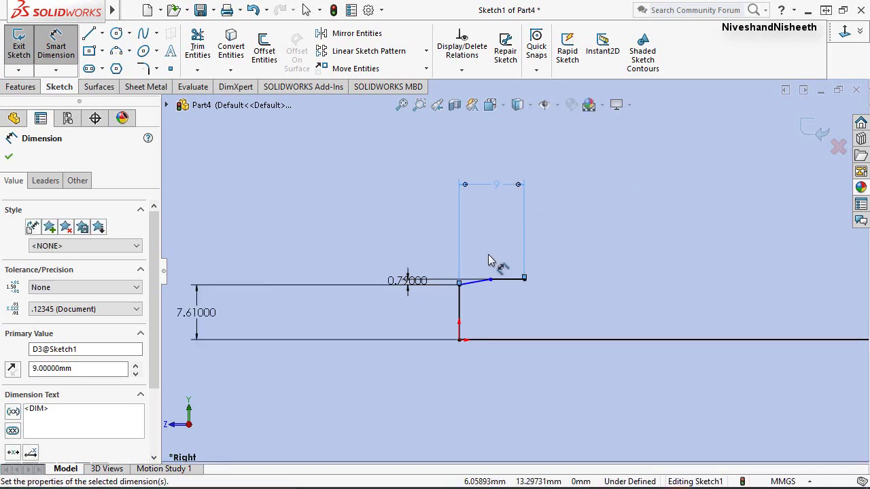
# Set the slanted segment's horizontal width to 0.79.
pyautogui.scroll(-1, 495, 284)
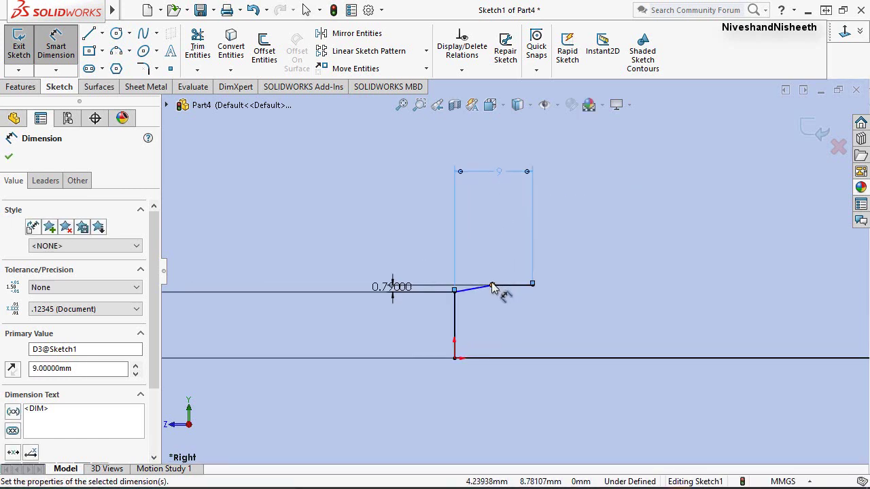
pyautogui.click(454, 290)
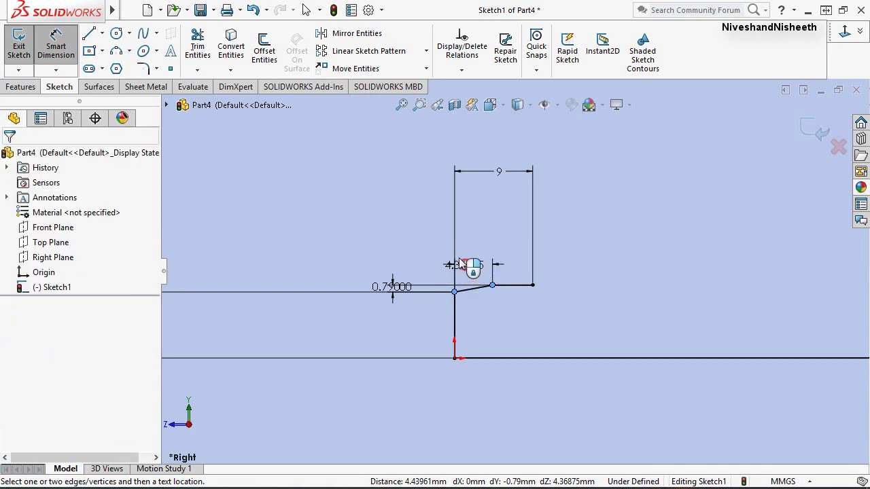
pyautogui.click(410, 277)
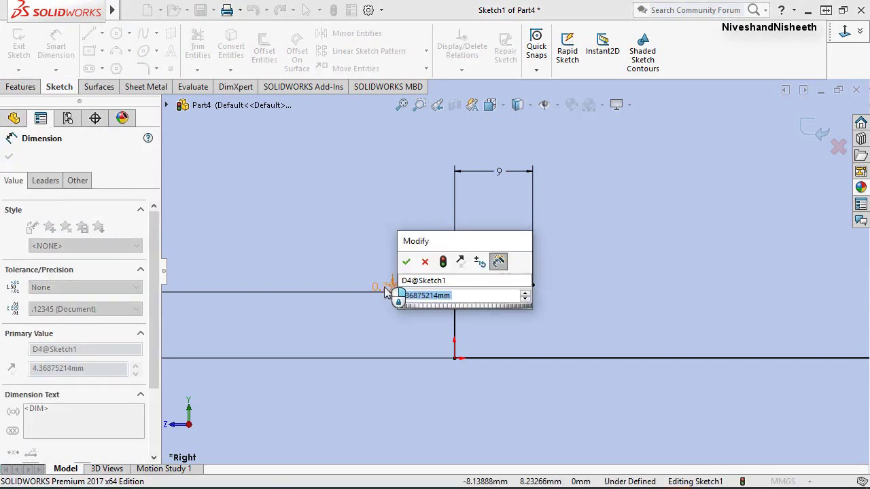
pyautogui.write('0.79000mm')
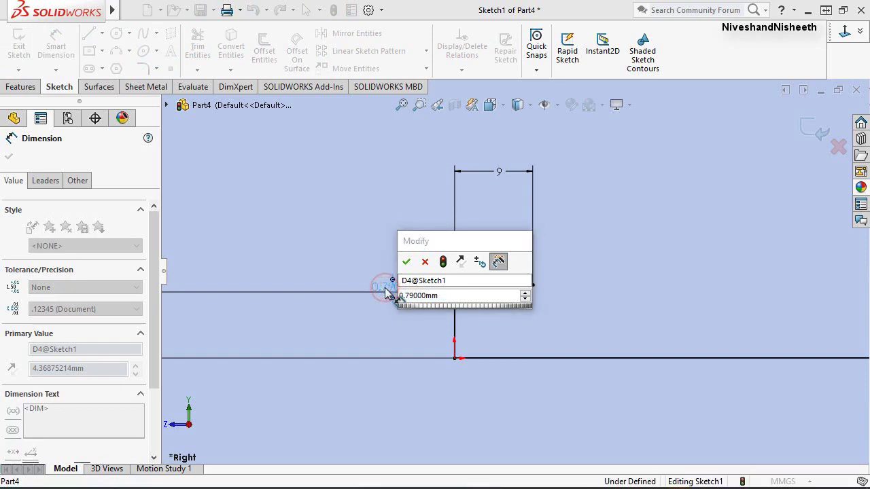
pyautogui.click(406, 261)
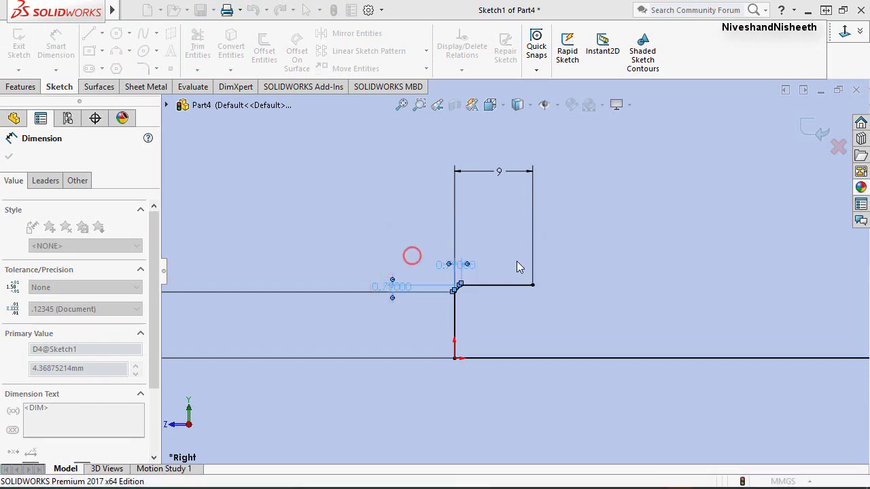
pyautogui.click(569, 233)
# Drag the 7.61 and 9 dimensions in closer to the shaft profile.
pyautogui.scroll(2, 510, 273)
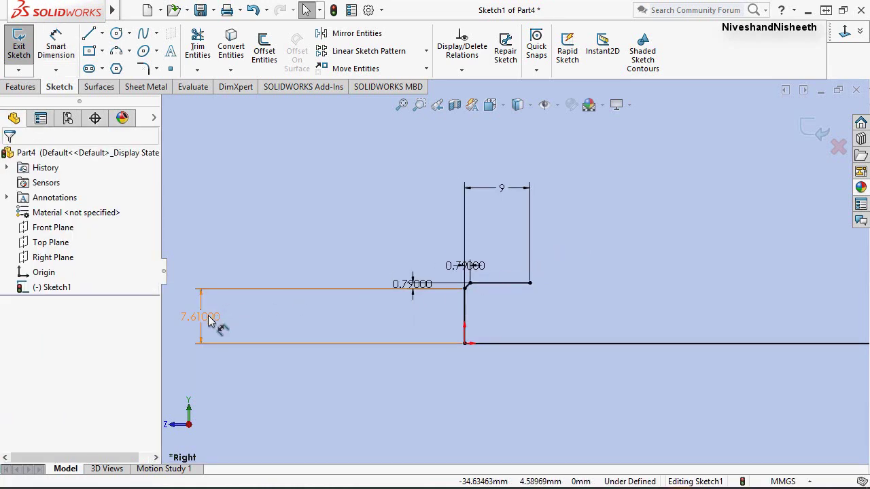
pyautogui.moveTo(209, 318); pyautogui.dragTo(286, 314)
pyautogui.click(443, 310)
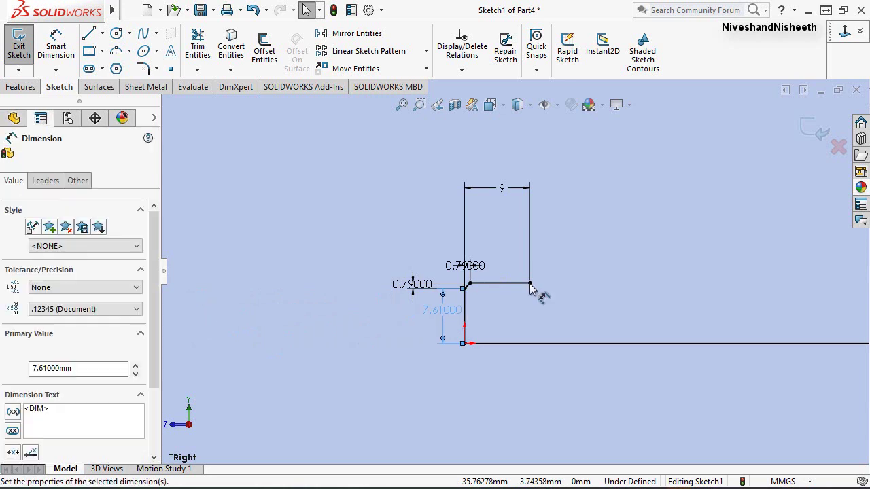
pyautogui.scroll(-1, 523, 293)
pyautogui.scroll(-2, 523, 293)
pyautogui.scroll(1, 501, 317)
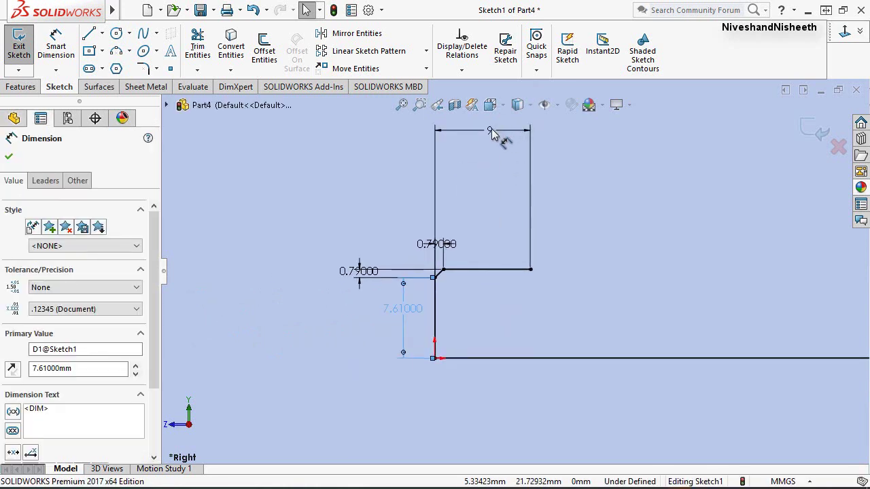
pyautogui.moveTo(491, 131)
pyautogui.mouseDown()
pyautogui.moveTo(495, 230)
pyautogui.moveTo(487, 223)
pyautogui.mouseUp()
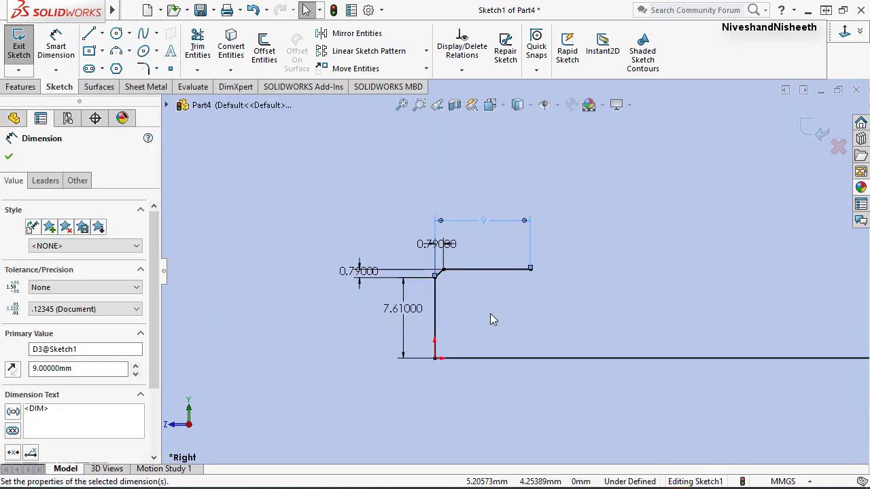
pyautogui.click(494, 316)
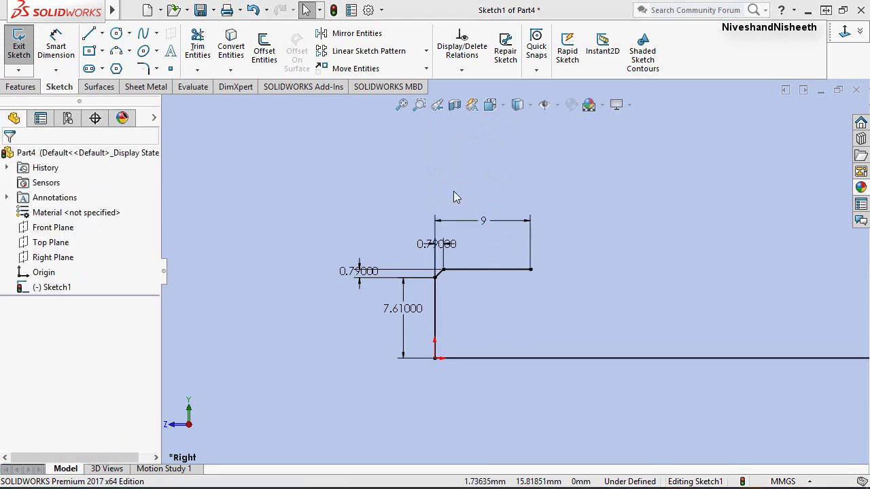
pyautogui.moveTo(454, 191); pyautogui.dragTo(406, 184, button='right')
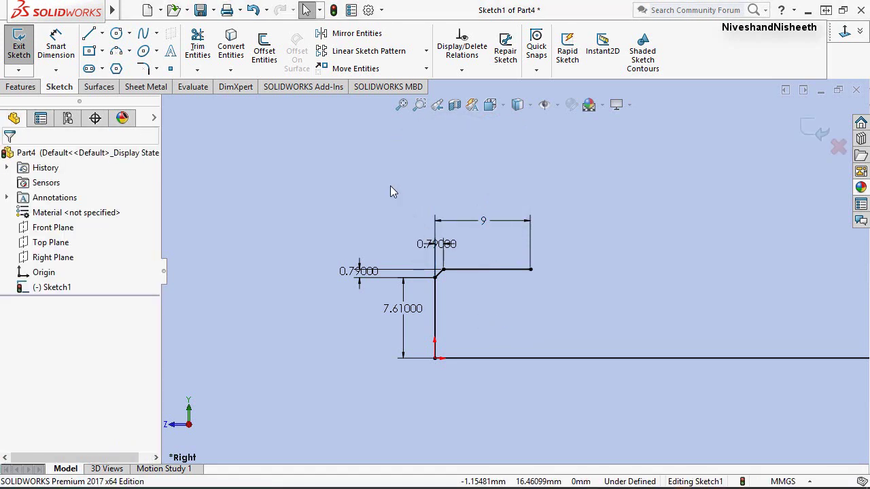
# Drop a 2.18 mm vertical line from the 9 mm line's end and continue with a horizontal line to the right.
pyautogui.click(531, 271)
pyautogui.write('2.18')
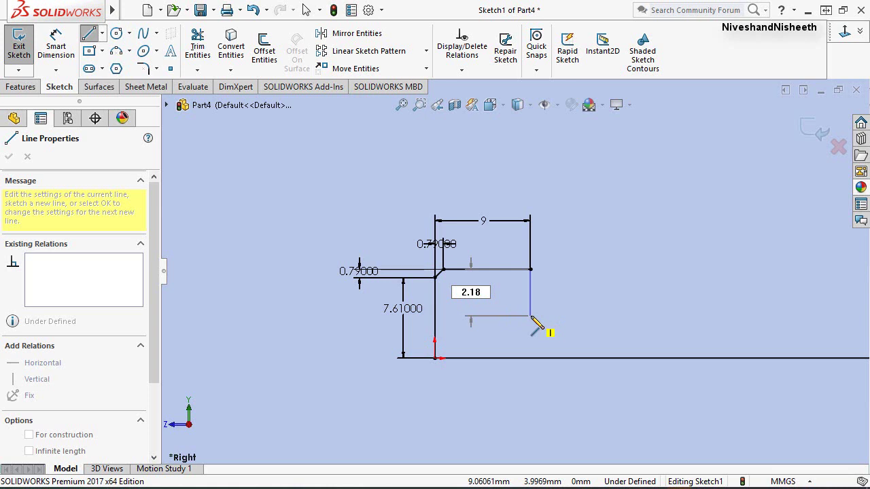
pyautogui.press('Return')
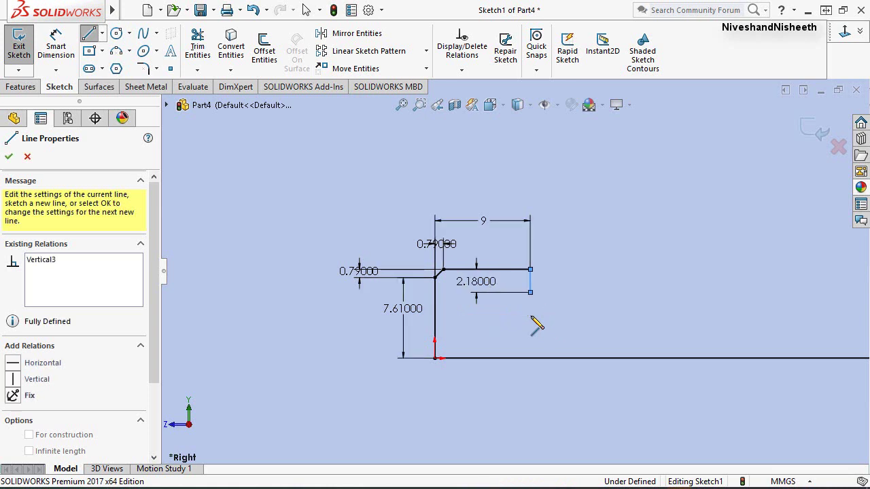
pyautogui.click(625, 292)
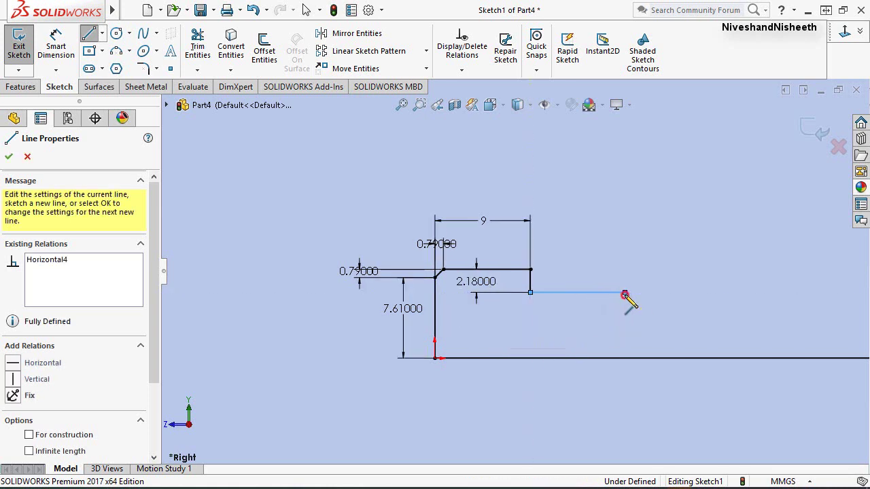
pyautogui.rightClick(639, 243)
pyautogui.click(770, 223)
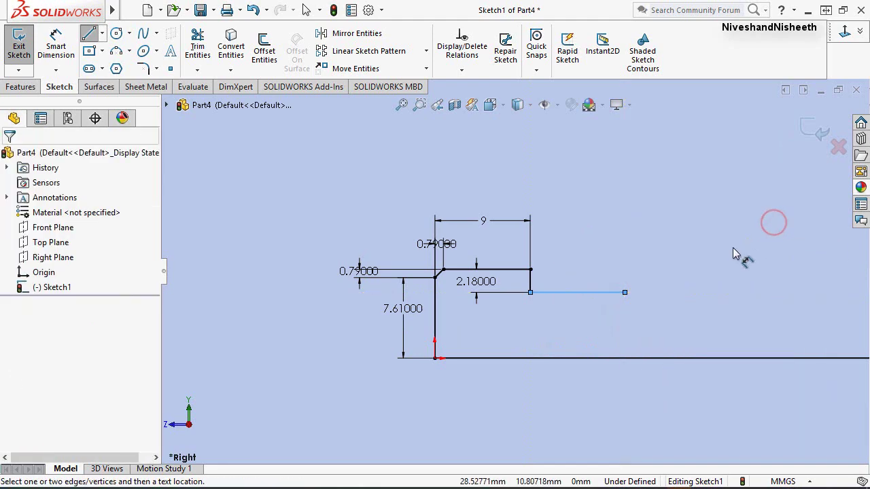
# Dimension the new horizontal line's end 28.13 mm from the 7.61 mm vertical shoulder line.
pyautogui.click(433, 309)
pyautogui.click(625, 292)
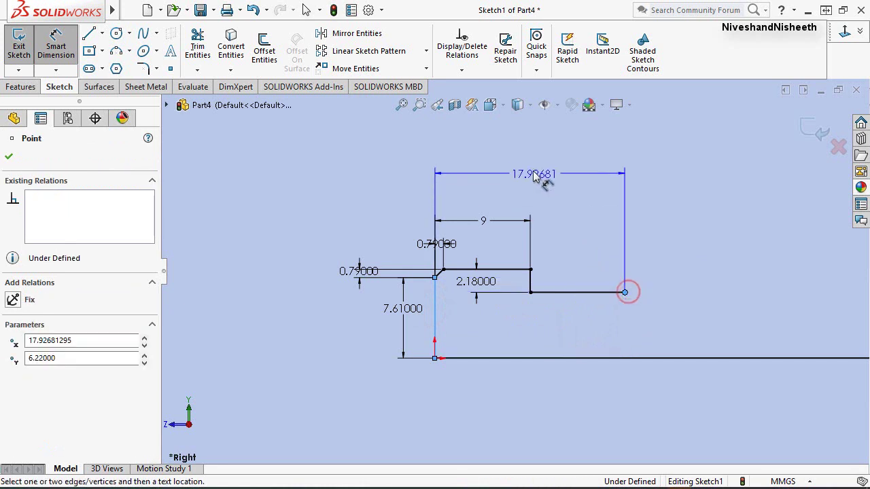
pyautogui.click(534, 175)
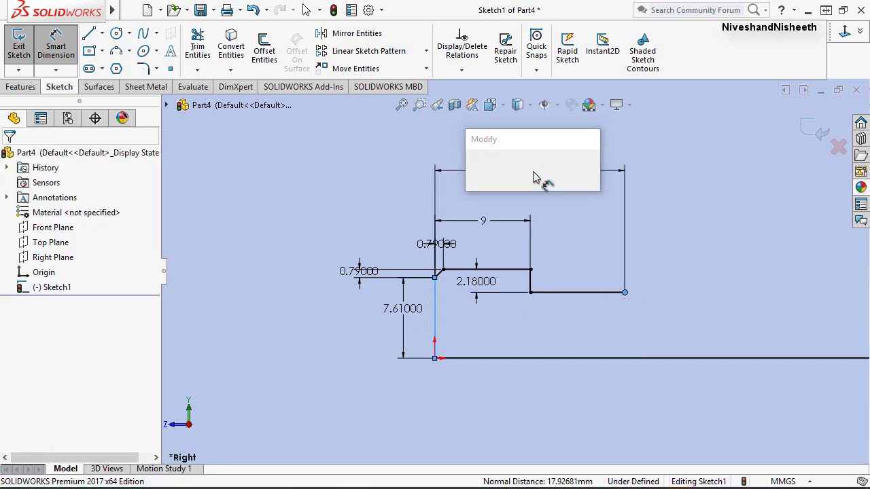
pyautogui.write('28.1')
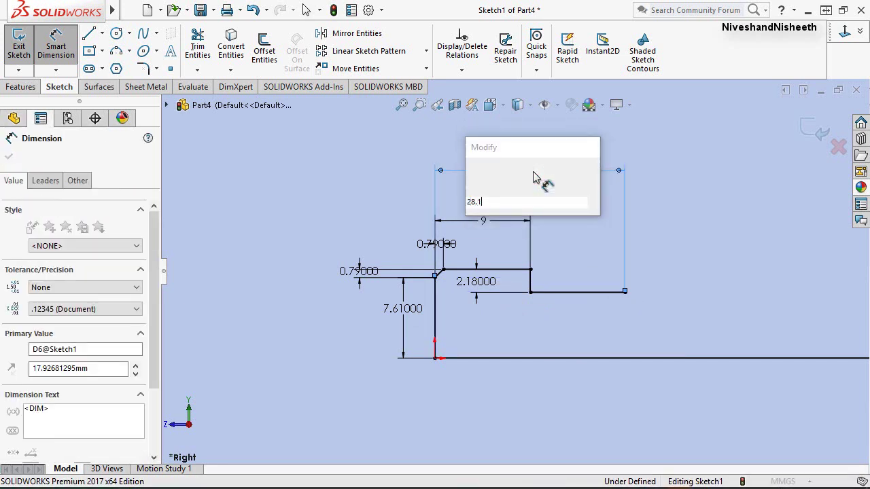
pyautogui.write('5')
pyautogui.press('Return')
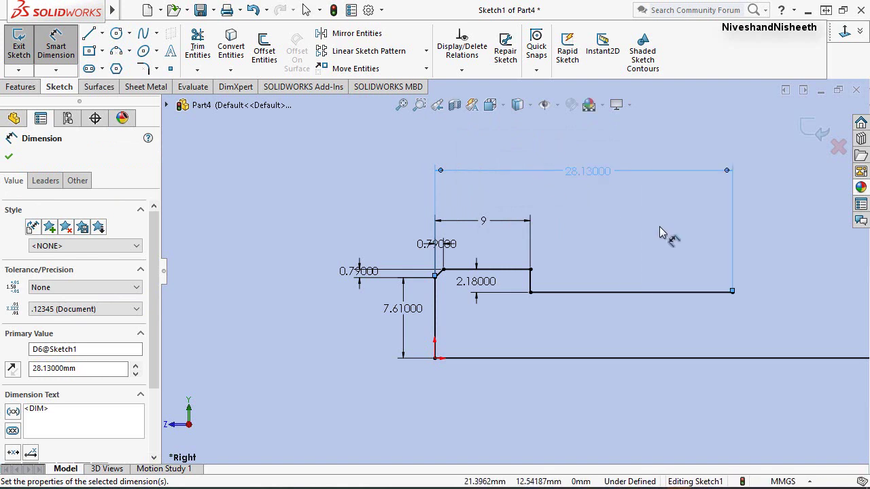
pyautogui.rightClick(654, 230)
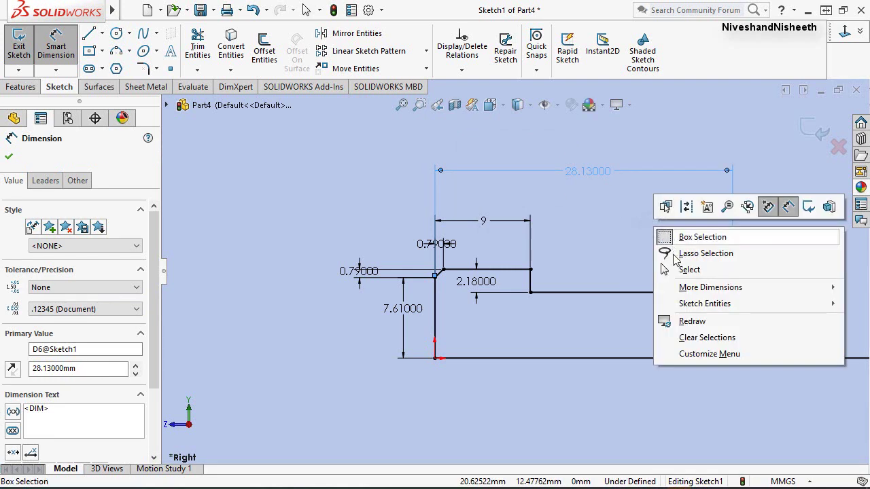
pyautogui.click(672, 271)
pyautogui.scroll(1, 534, 288)
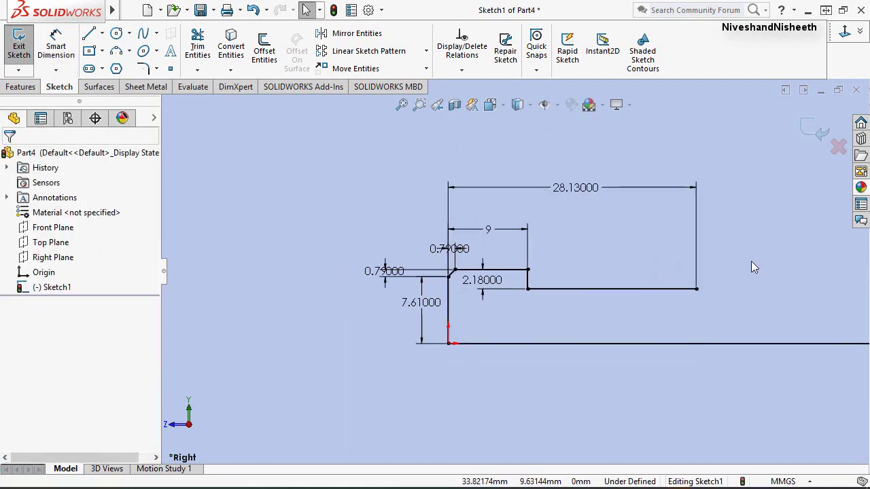
pyautogui.scroll(-1, 751, 261)
pyautogui.scroll(-1, 700, 326)
pyautogui.scroll(-1, 761, 298)
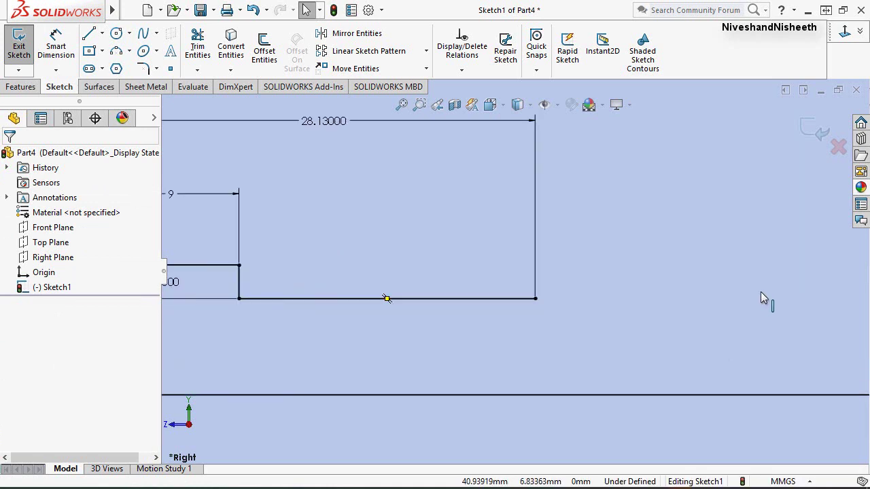
pyautogui.scroll(-1, 760, 292)
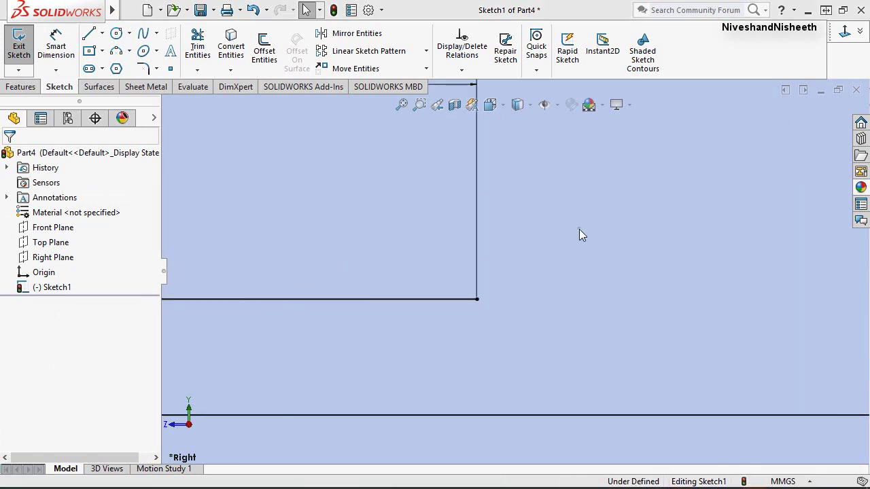
pyautogui.moveTo(579, 229); pyautogui.dragTo(511, 234, button='right')
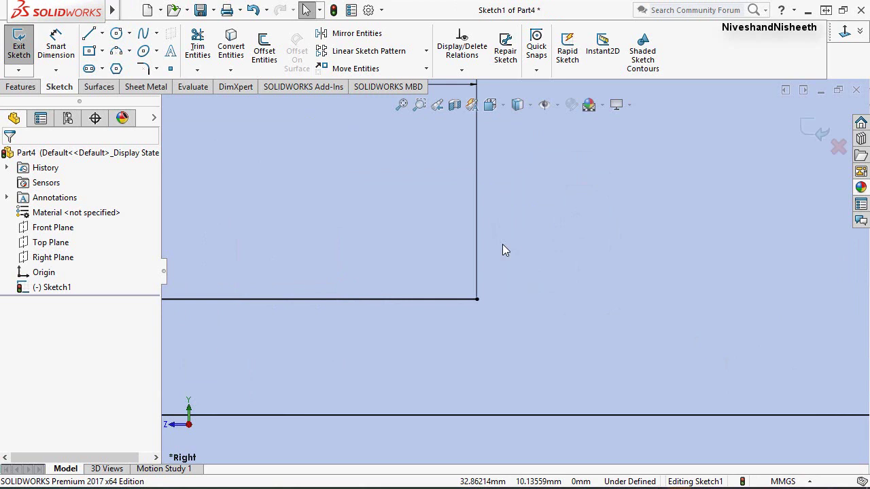
# Draw a 10.17 mm horizontal line from the step's end corner.
pyautogui.click(476, 299)
pyautogui.write('10.17')
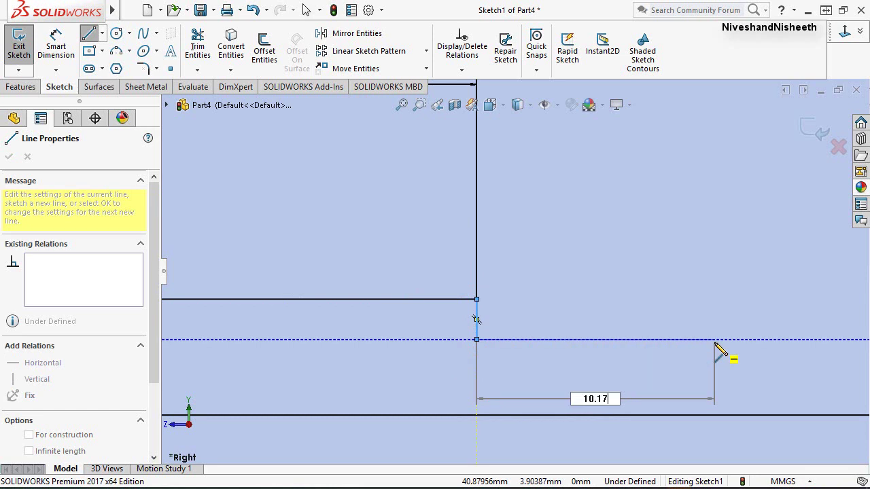
pyautogui.press('Return')
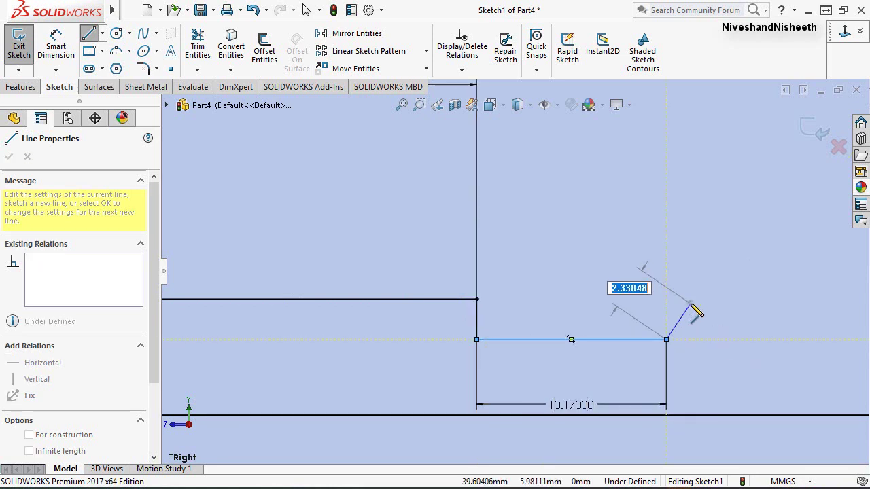
pyautogui.rightClick(692, 307)
pyautogui.click(814, 286)
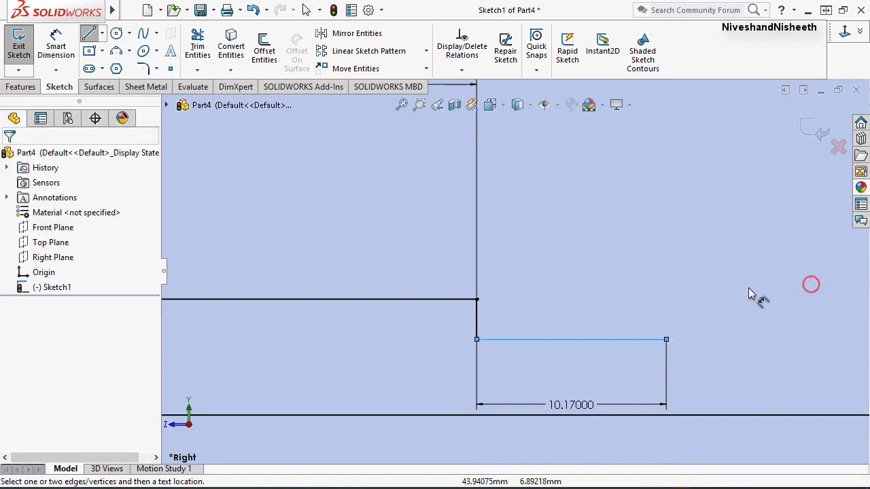
# Dimension the 10.17 line 4.61 mm above the centre line.
pyautogui.click(552, 339)
pyautogui.click(472, 415)
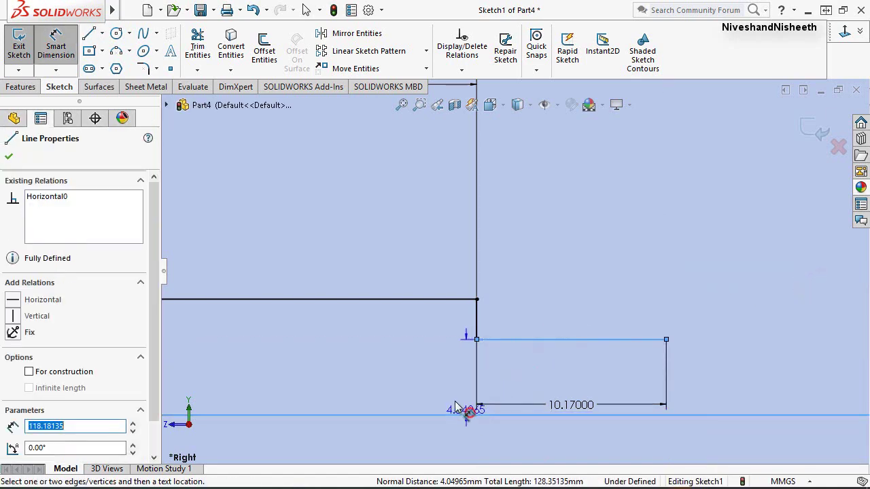
pyautogui.click(418, 386)
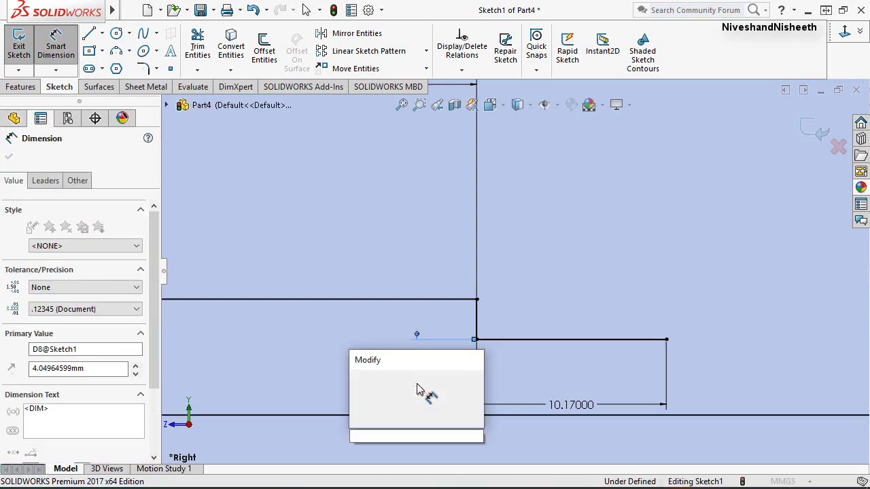
pyautogui.write('4.61')
pyautogui.press('Return')
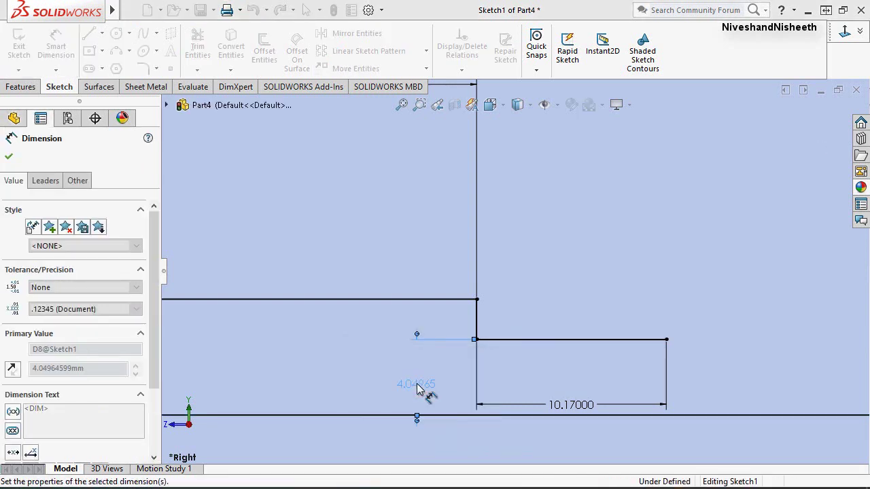
pyautogui.click(8, 157)
pyautogui.click(316, 231)
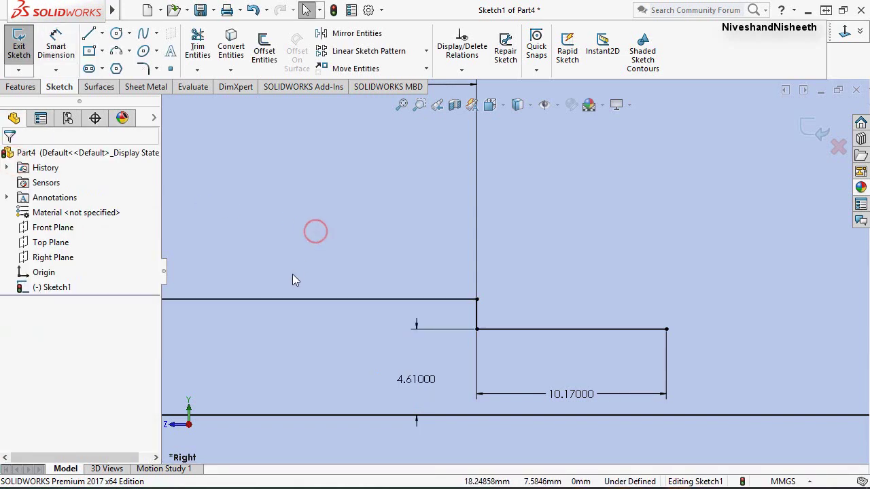
pyautogui.press('f')
pyautogui.scroll(4, 292, 274)
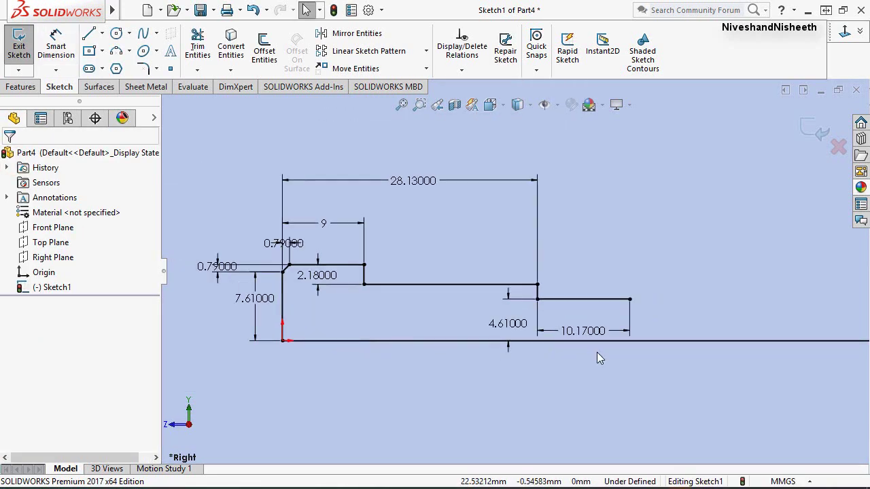
pyautogui.scroll(-2, 709, 314)
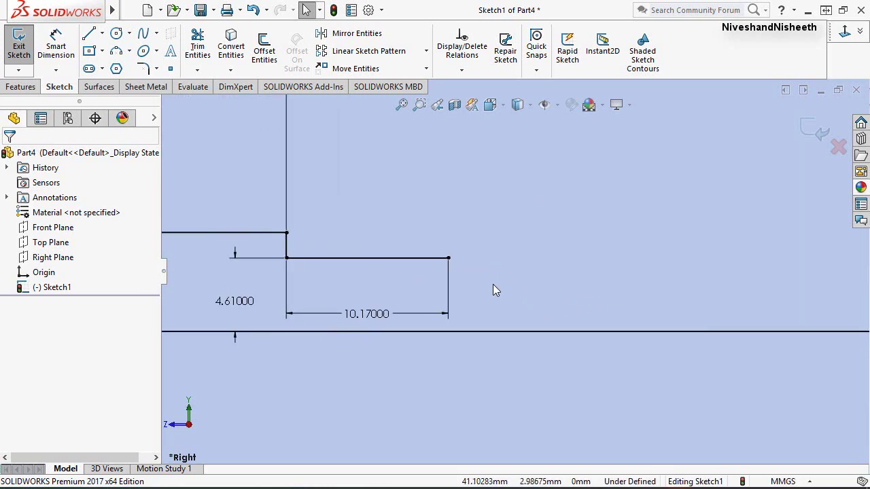
pyautogui.click(469, 229)
# Sketch another step: a short drop, a horizontal run, and a vertical rise.
pyautogui.press('l')
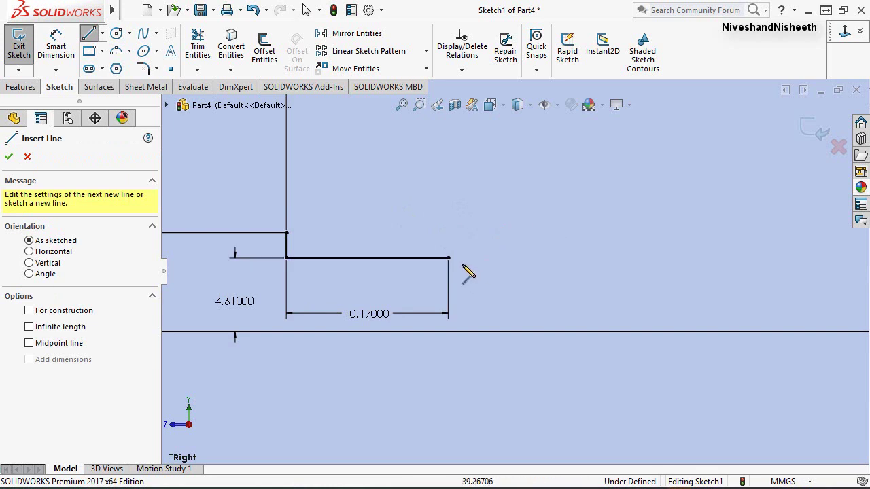
pyautogui.click(448, 258)
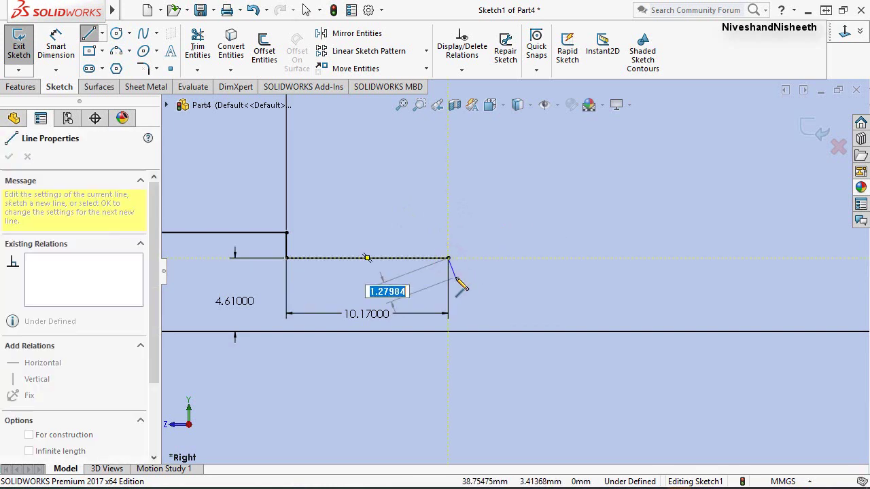
pyautogui.scroll(-1, 462, 286)
pyautogui.scroll(-1, 460, 284)
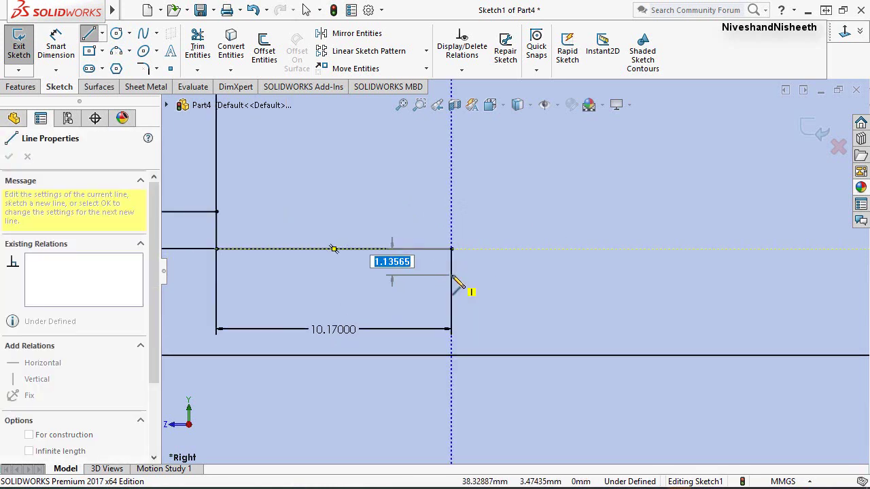
pyautogui.click(451, 275)
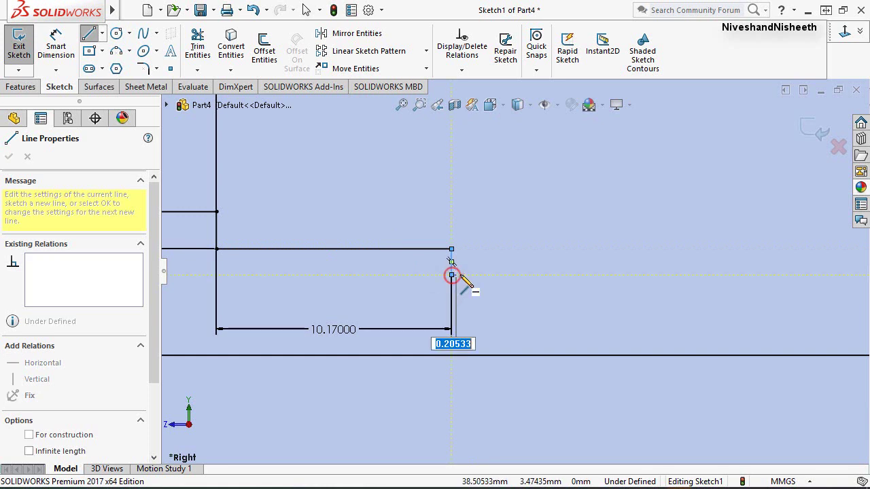
pyautogui.click(528, 274)
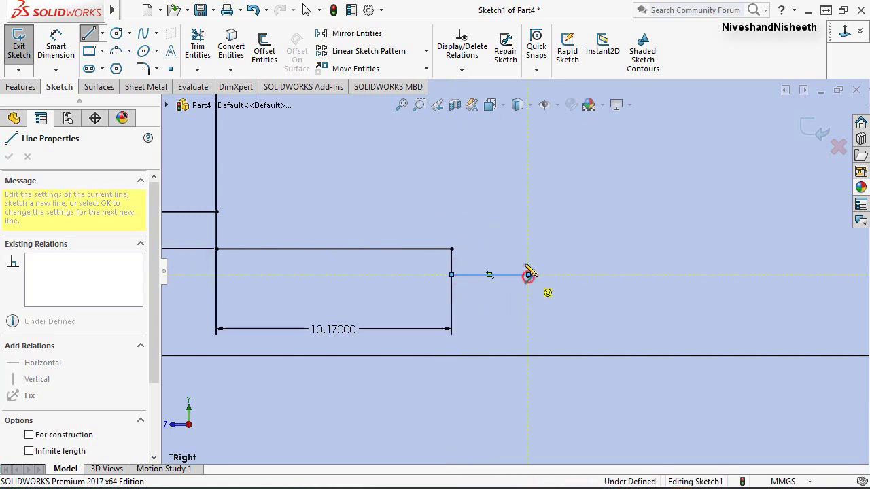
pyautogui.click(529, 223)
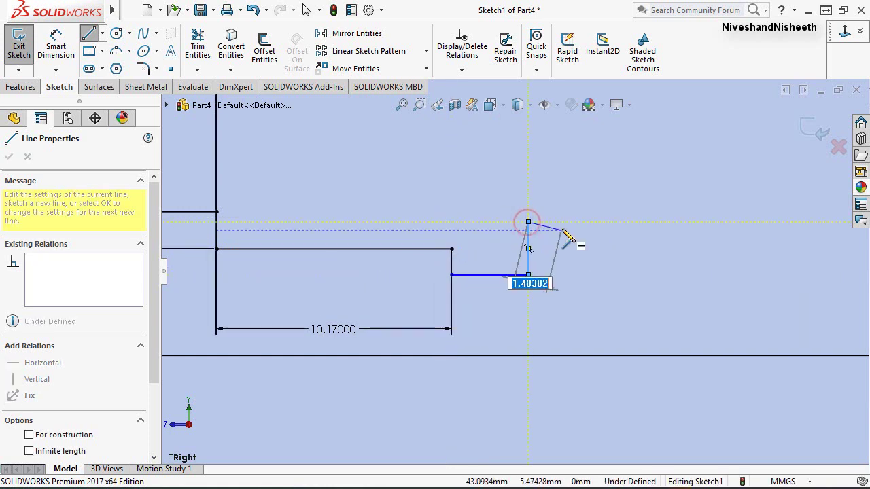
pyautogui.rightClick(561, 228)
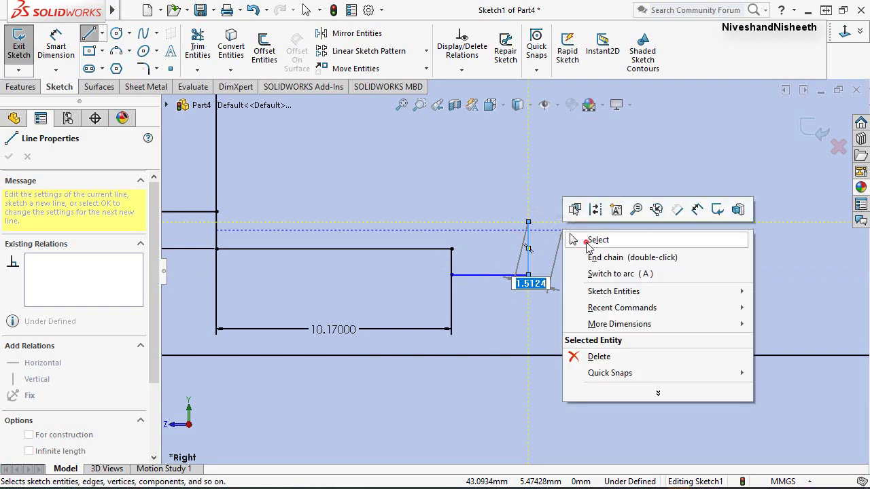
pyautogui.click(579, 238)
# Set the new step line 4.49 mm above the centreline and move the 10.17 dimension above the sketch.
pyautogui.rightClick(580, 182)
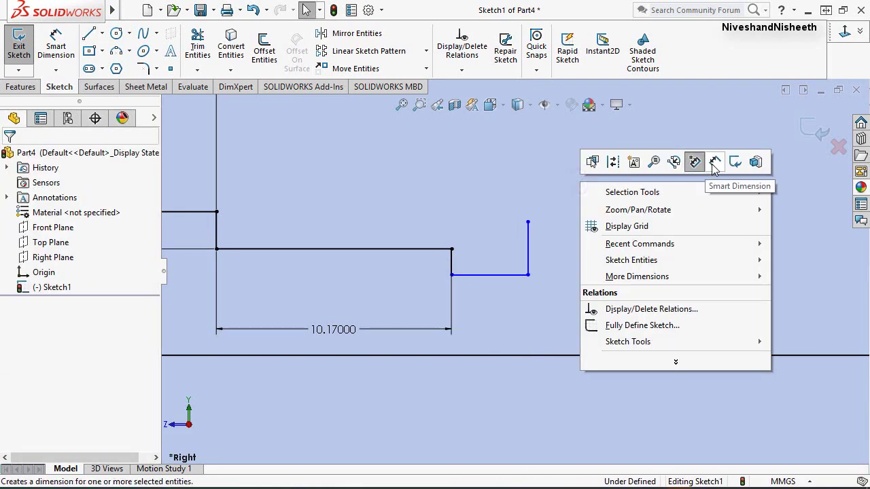
pyautogui.click(693, 161)
pyautogui.click(502, 275)
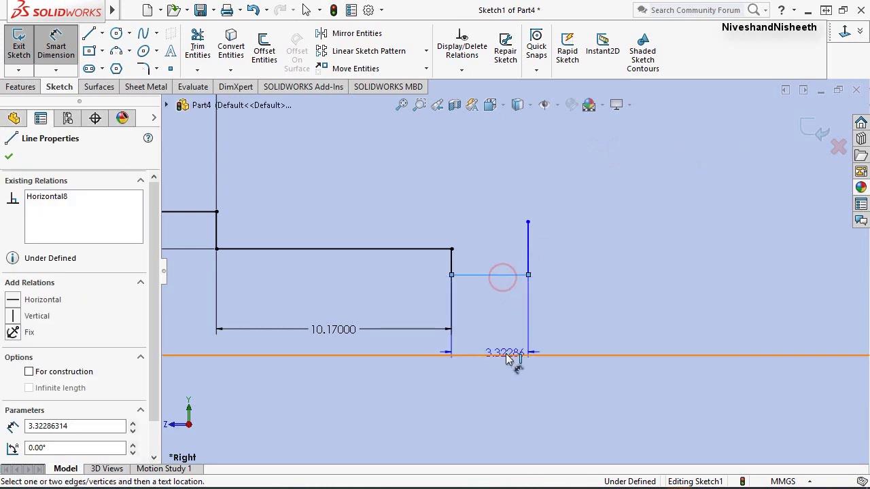
pyautogui.click(506, 354)
pyautogui.click(487, 318)
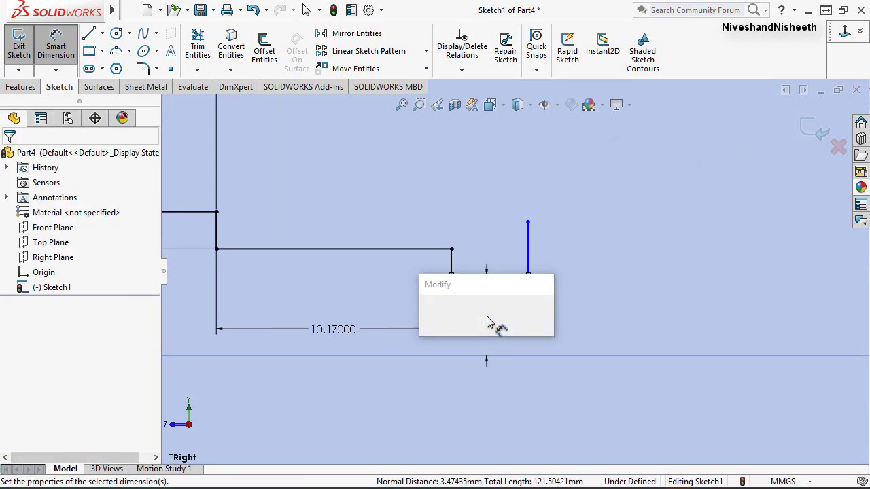
pyautogui.write('4.49')
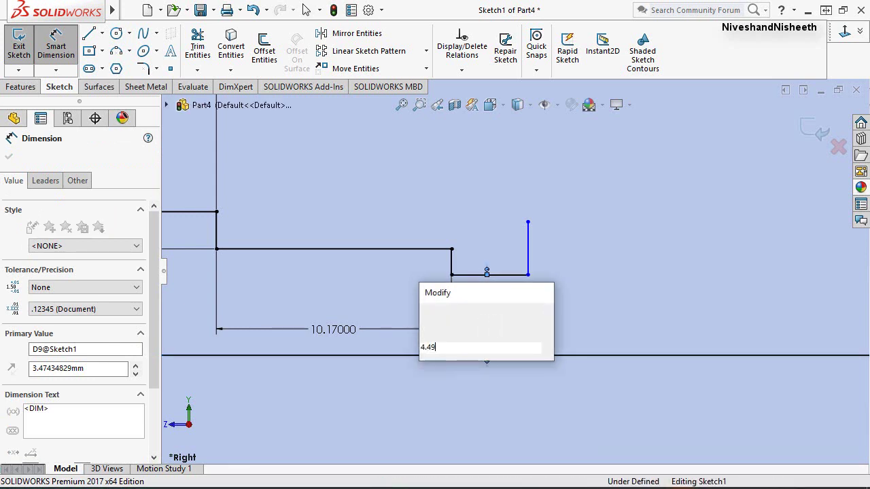
pyautogui.press('Return')
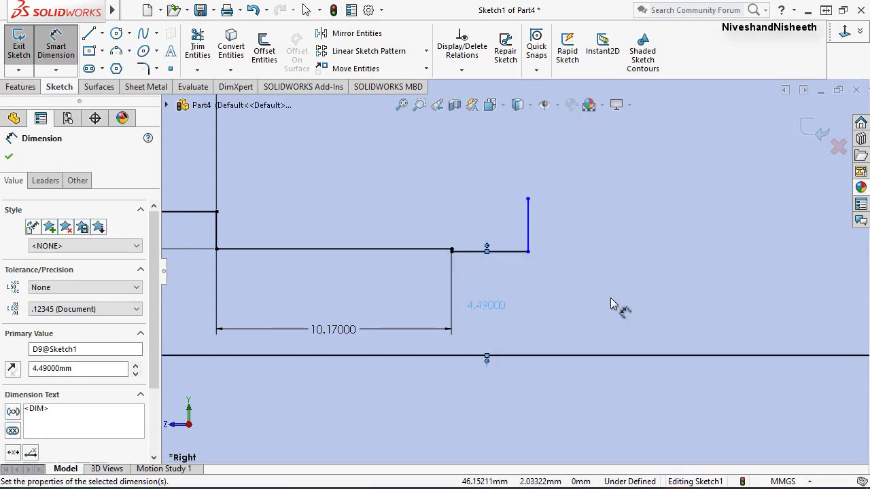
pyautogui.click(9, 157)
pyautogui.click(334, 196)
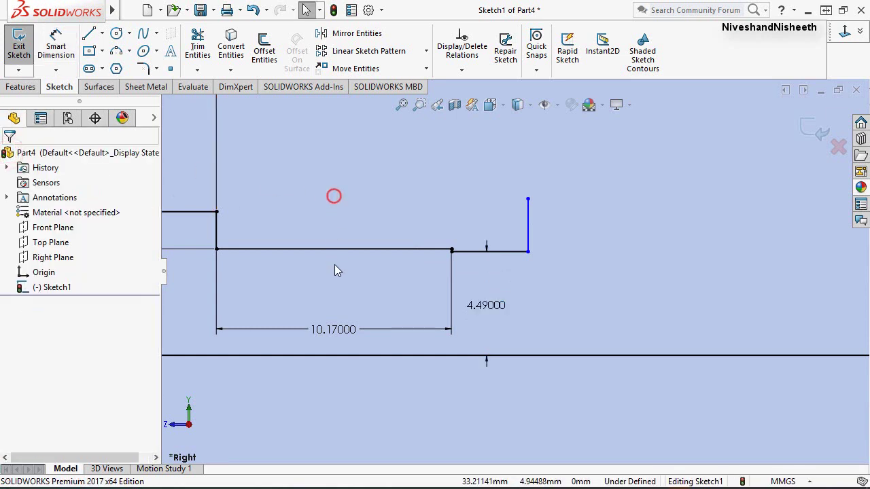
pyautogui.moveTo(337, 333); pyautogui.dragTo(342, 189)
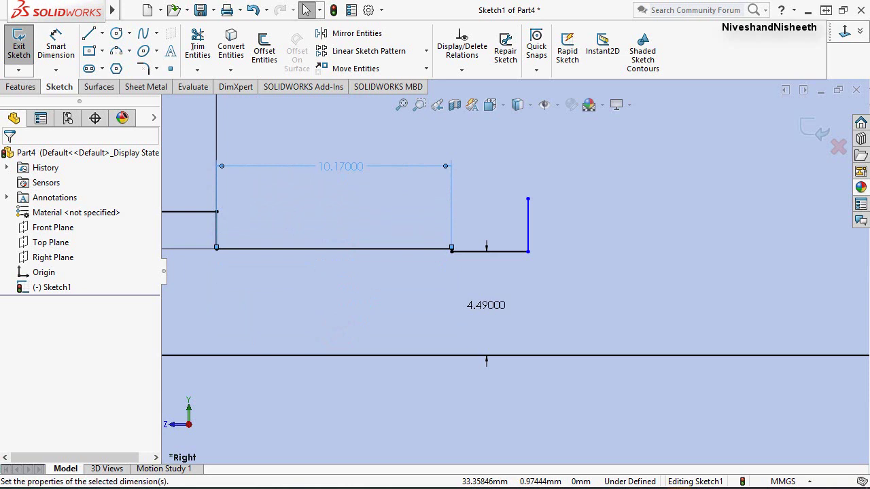
pyautogui.click(651, 209)
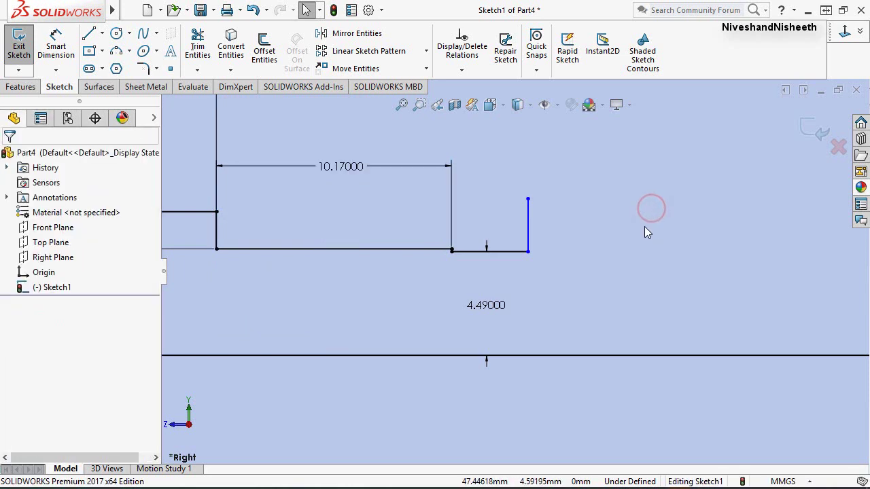
# Dimension the rise's top 5.12 mm above the centreline, correcting the entered 5.125.
pyautogui.rightClick(595, 173)
pyautogui.click(729, 154)
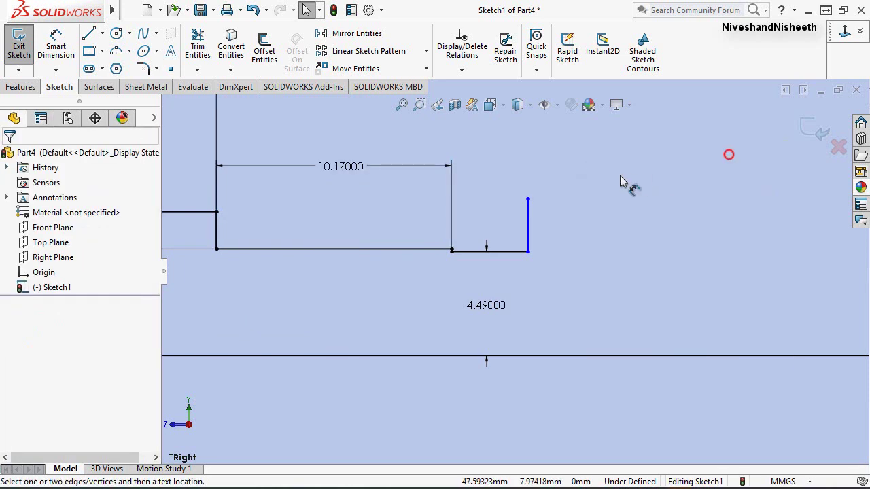
pyautogui.click(528, 199)
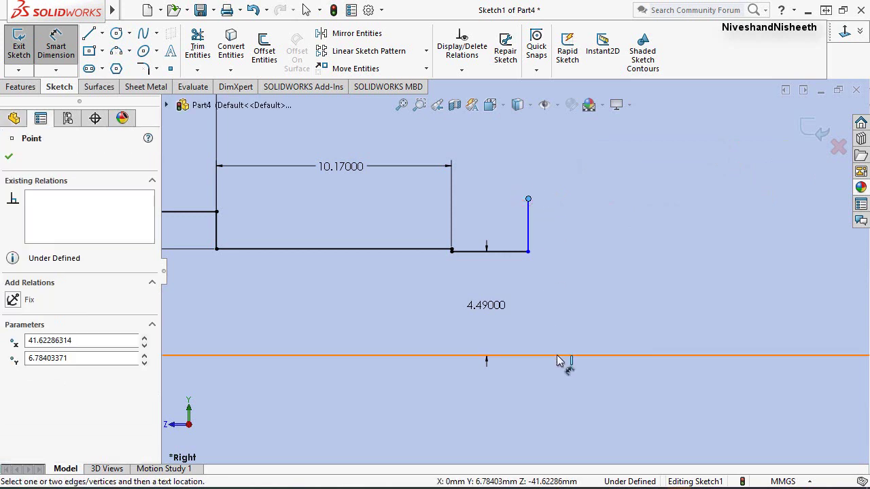
pyautogui.click(557, 355)
pyautogui.click(582, 281)
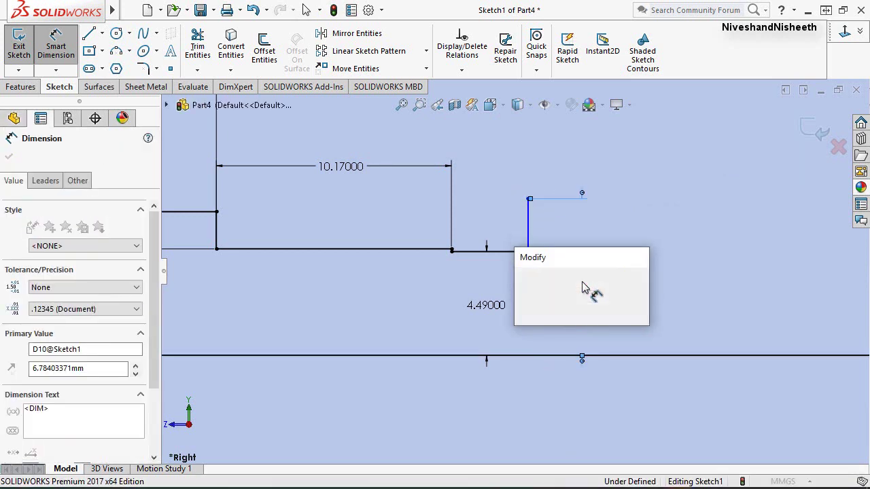
pyautogui.write('5.125')
pyautogui.press('Return')
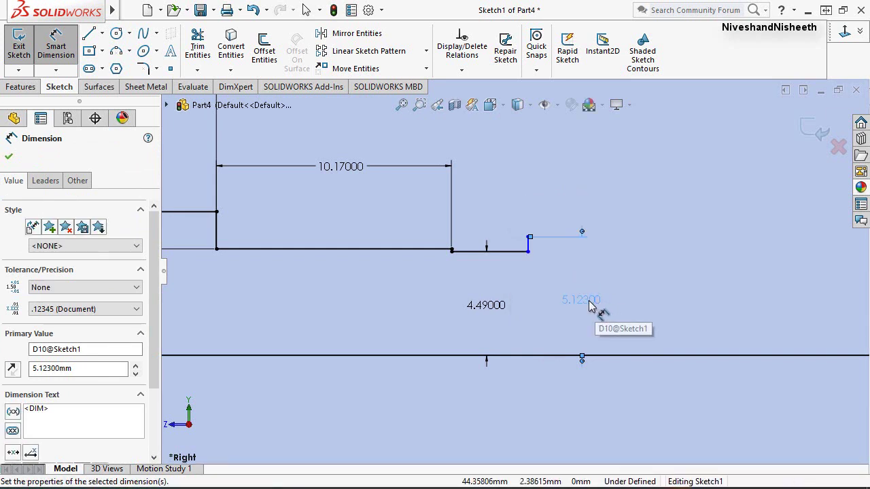
pyautogui.click(586, 301)
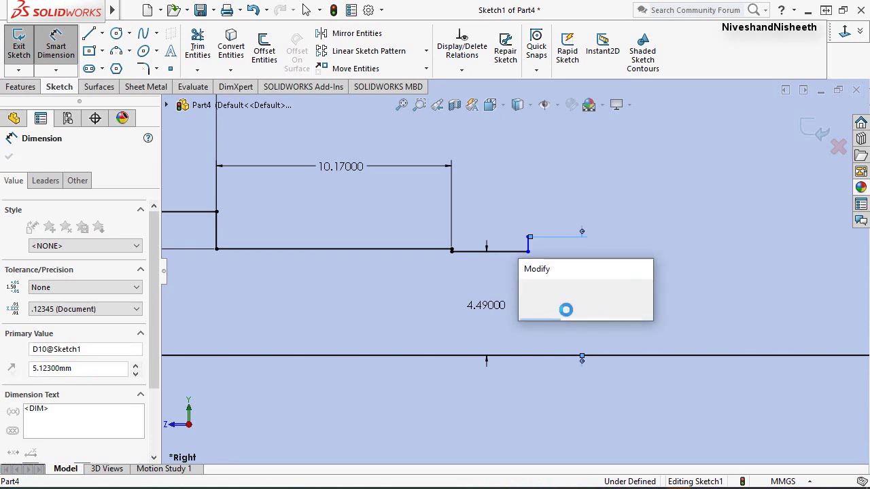
pyautogui.click(536, 331)
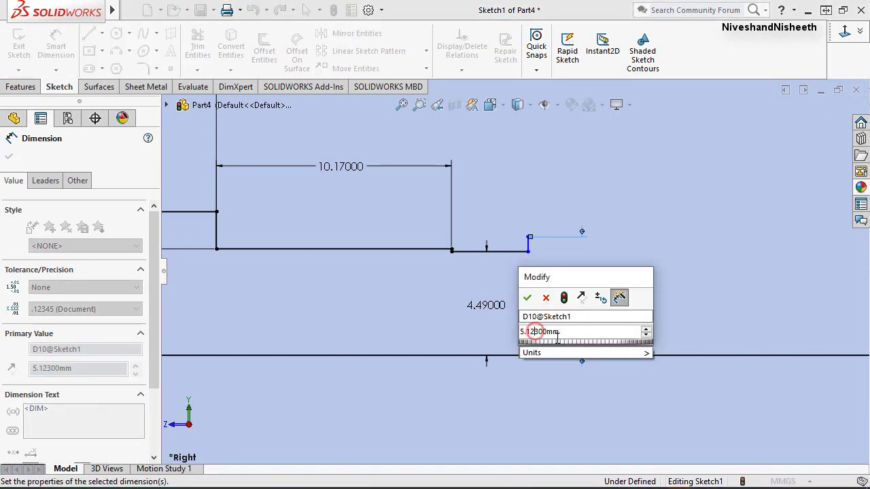
pyautogui.click(526, 299)
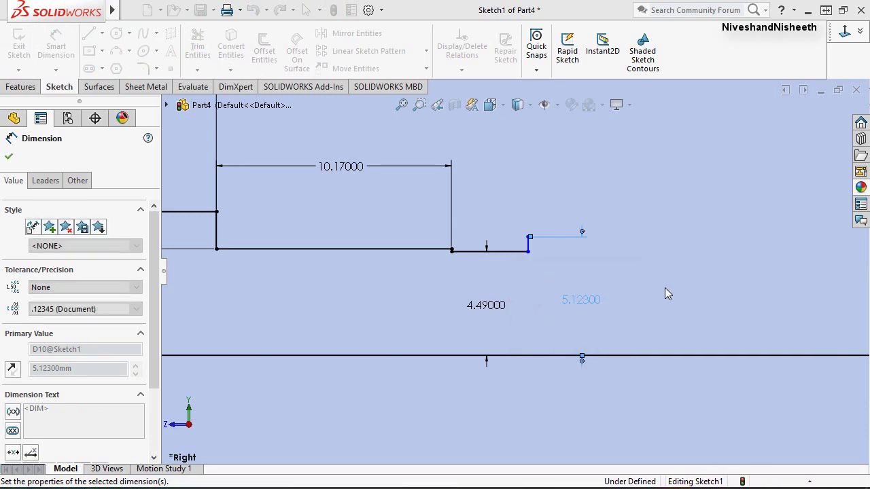
pyautogui.click(667, 294)
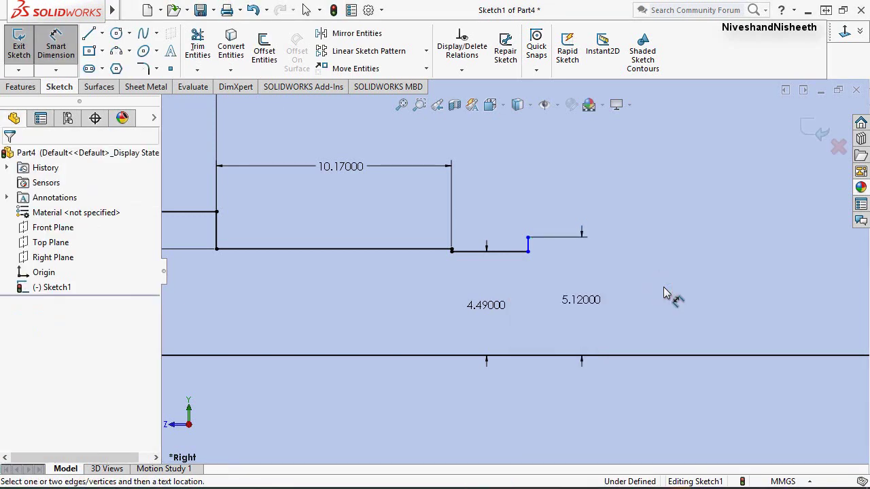
pyautogui.moveTo(653, 273); pyautogui.dragTo(611, 271, button='right')
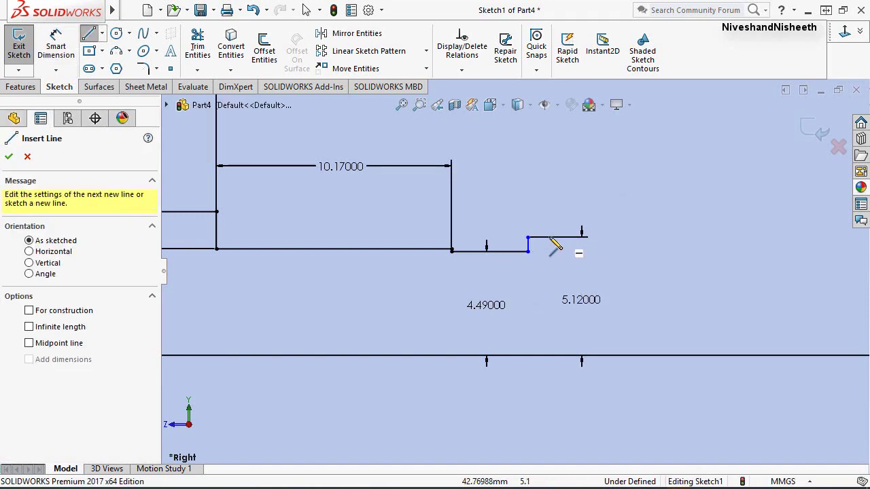
# Draw a sloped line down from the top of the rise and dimension the short run at 1.57 mm.
pyautogui.click(528, 237)
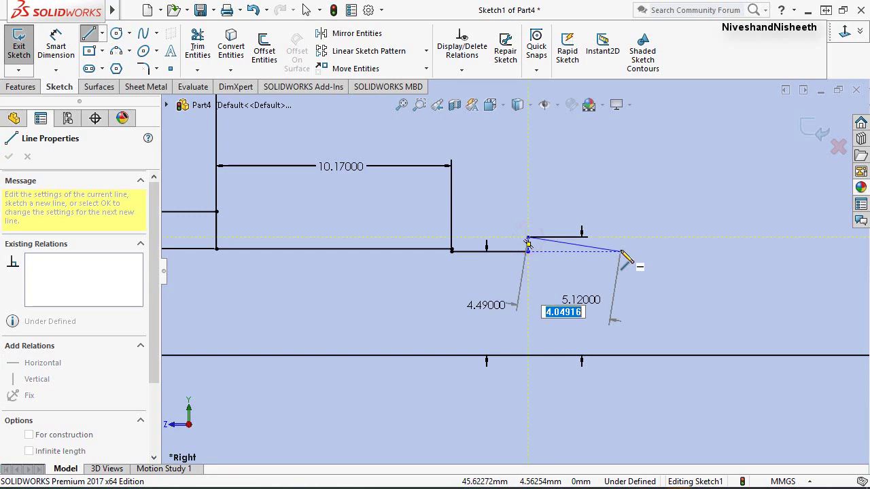
pyautogui.rightClick(620, 251)
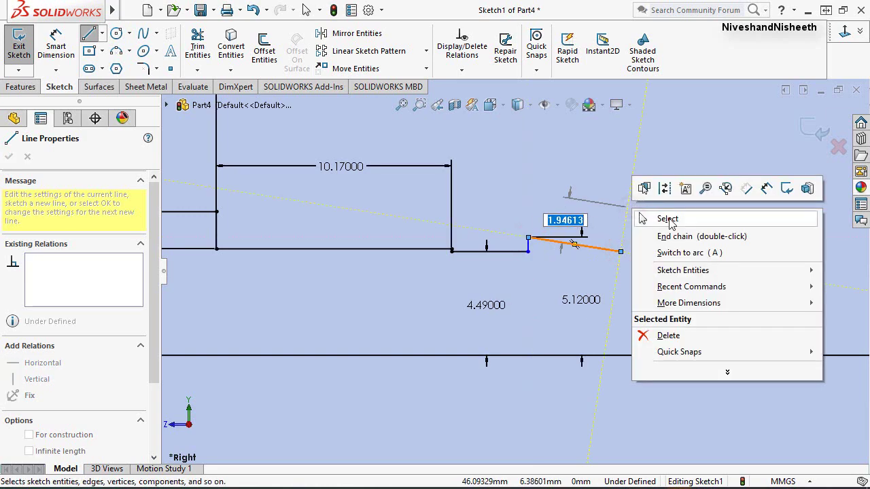
pyautogui.click(665, 219)
pyautogui.rightClick(533, 163)
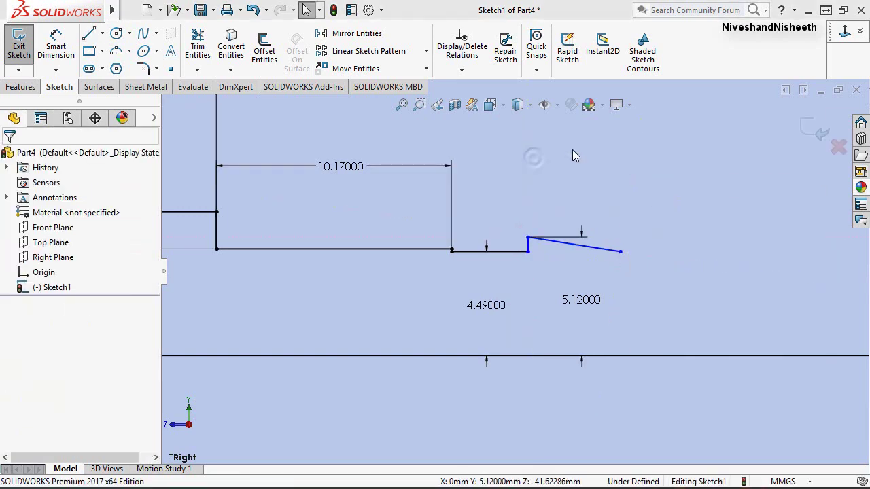
pyautogui.click(669, 136)
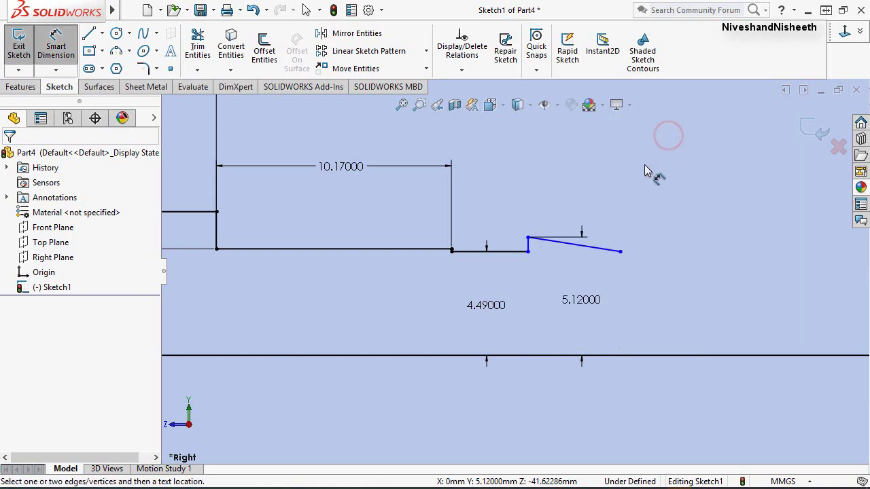
pyautogui.click(452, 249)
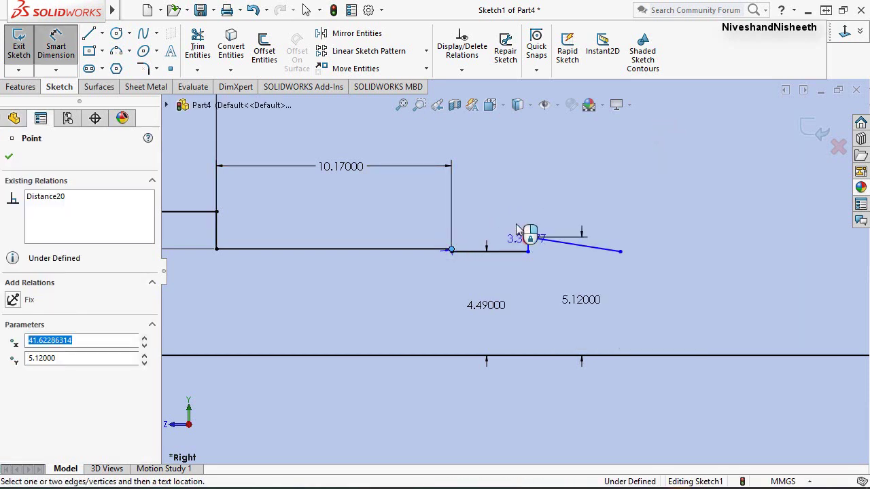
pyautogui.click(491, 194)
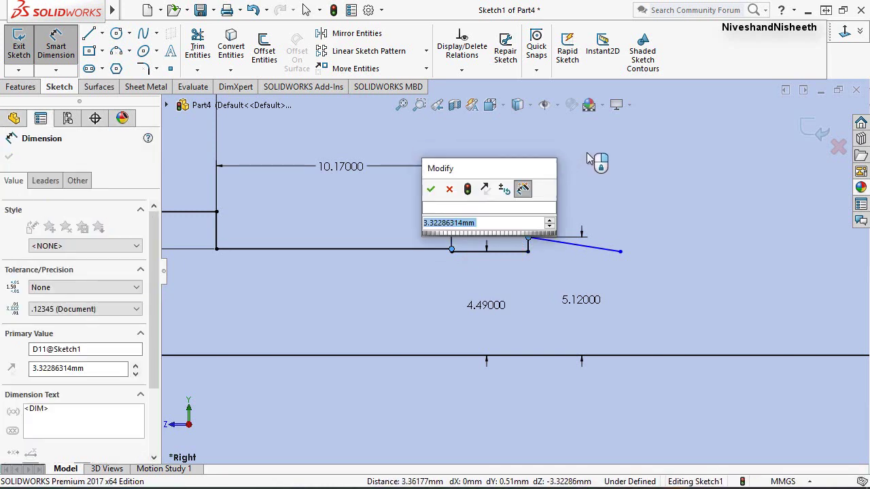
pyautogui.write('1.57')
pyautogui.press('Return')
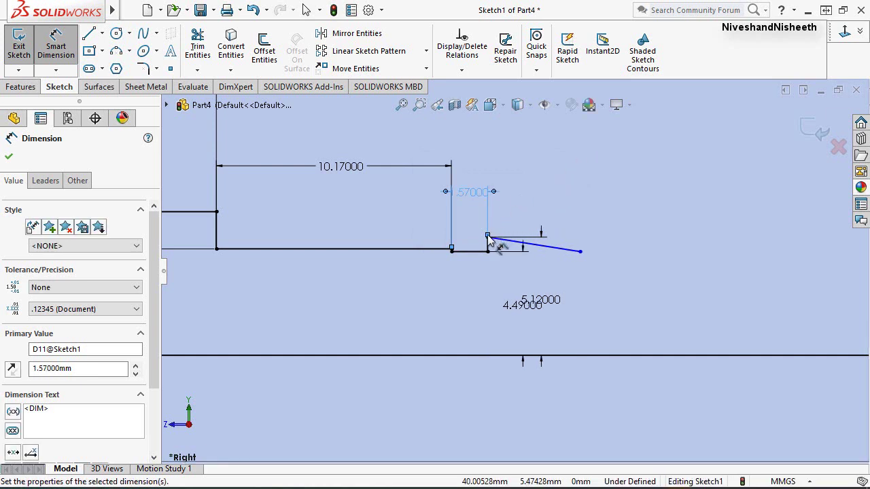
# Link the sloped line's horizontal span to the existing 1.57 dimension.
pyautogui.click(487, 238)
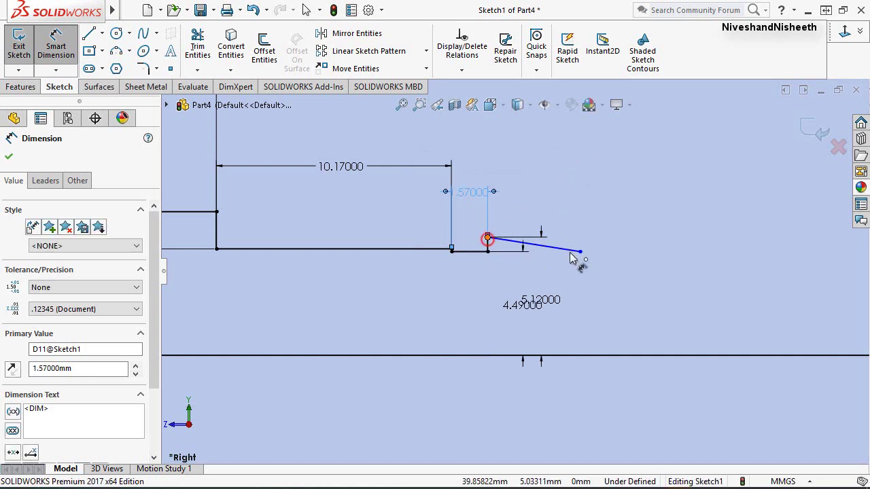
pyautogui.click(580, 251)
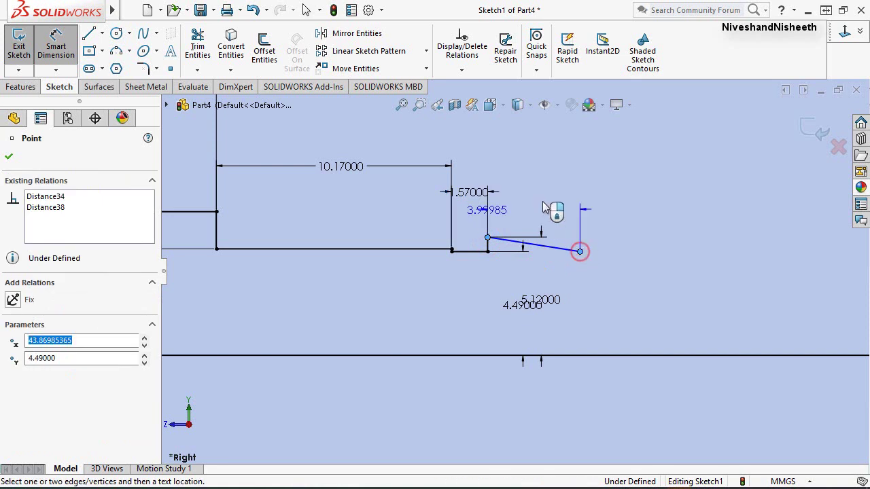
pyautogui.click(521, 169)
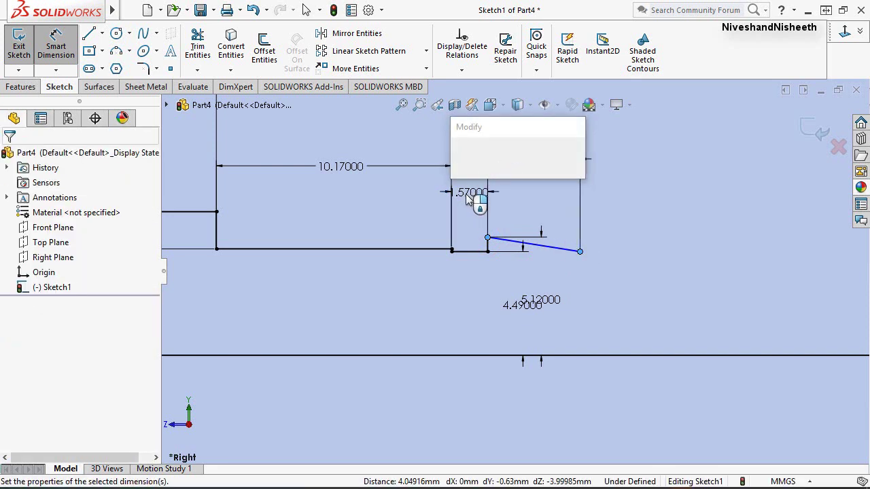
pyautogui.click(478, 156)
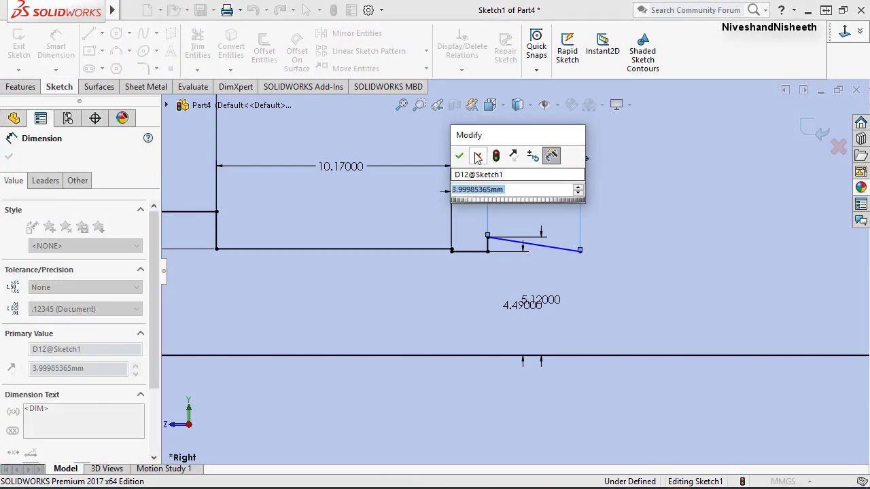
pyautogui.moveTo(483, 137); pyautogui.dragTo(715, 154)
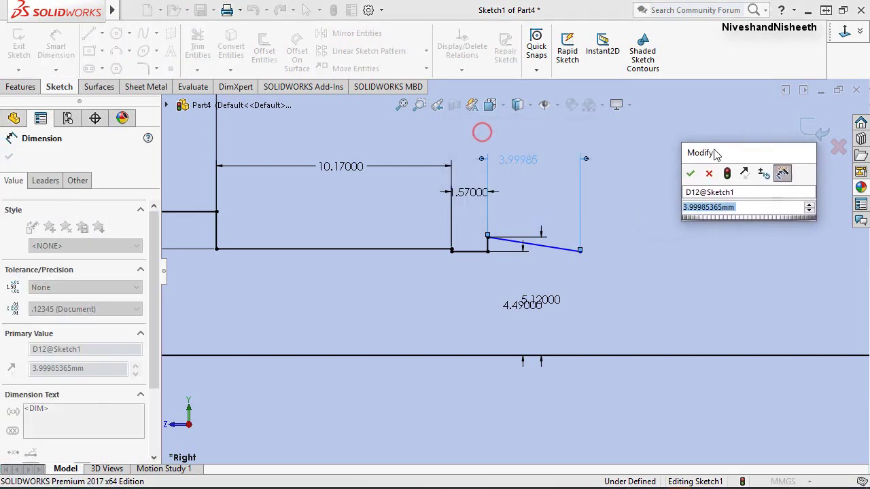
pyautogui.click(471, 191)
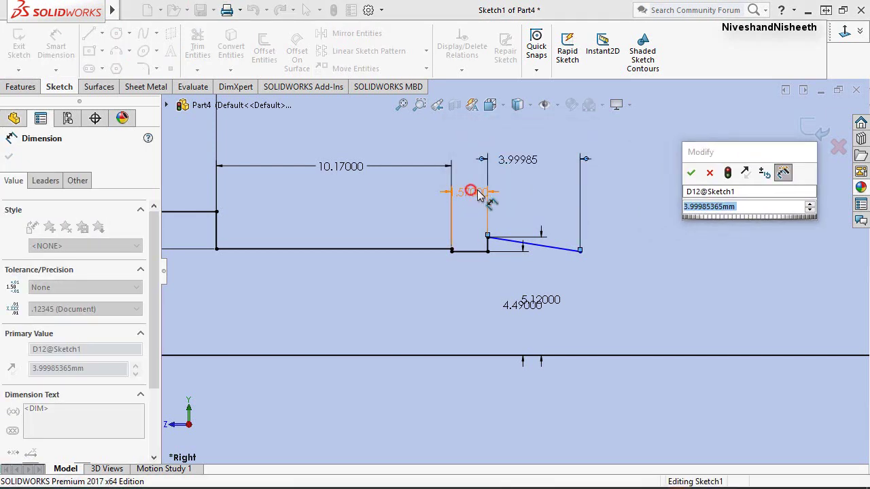
pyautogui.click(691, 176)
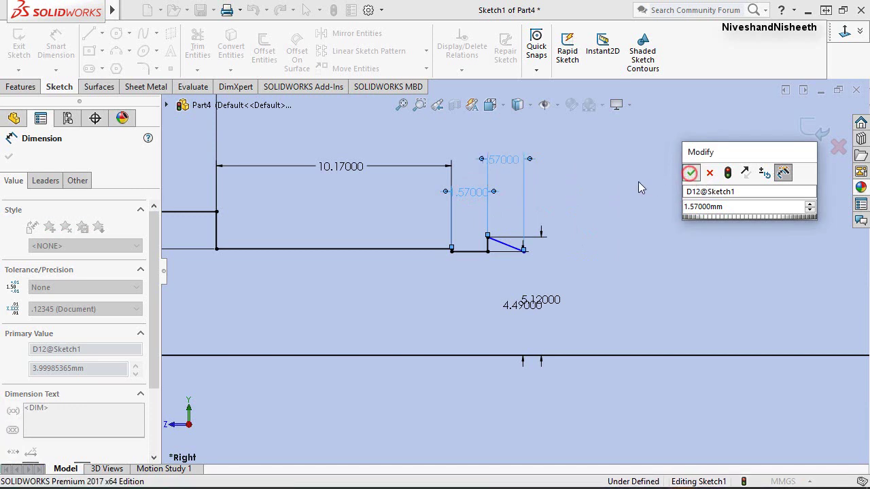
pyautogui.rightClick(599, 182)
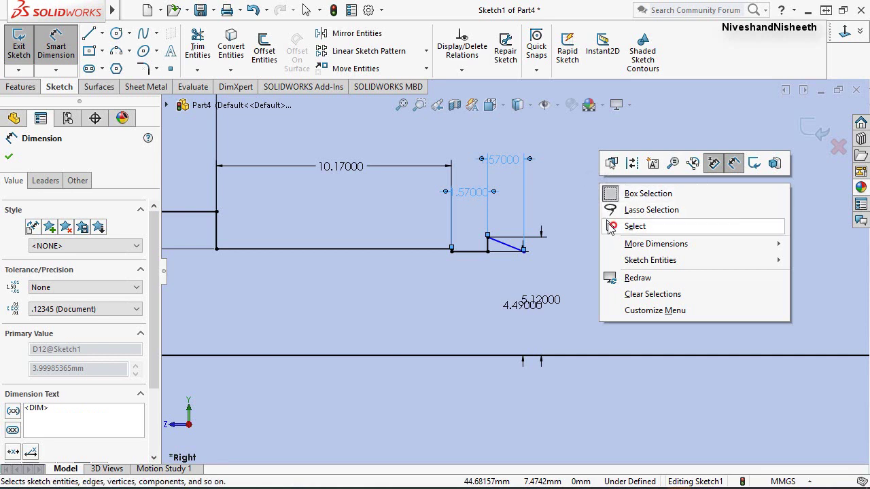
pyautogui.click(609, 227)
pyautogui.scroll(-1, 543, 193)
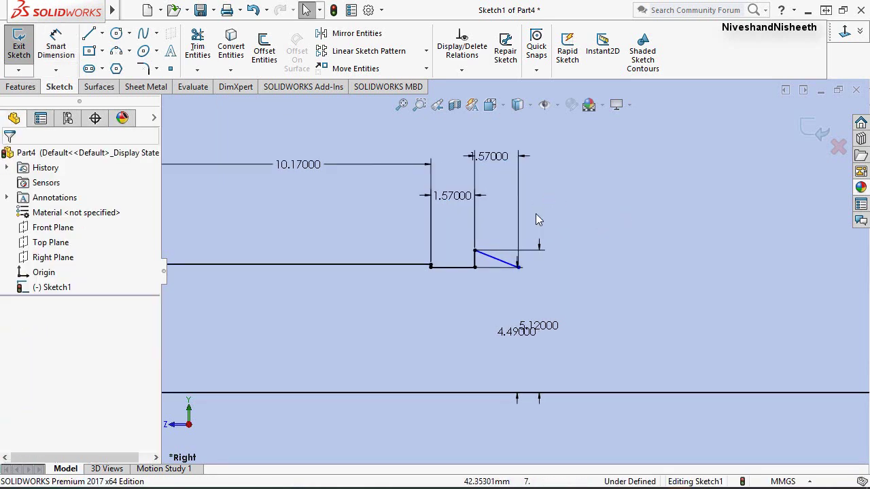
# Drag the overlapping 4.49 and 5.12 dimension labels apart.
pyautogui.moveTo(518, 335); pyautogui.dragTo(440, 347)
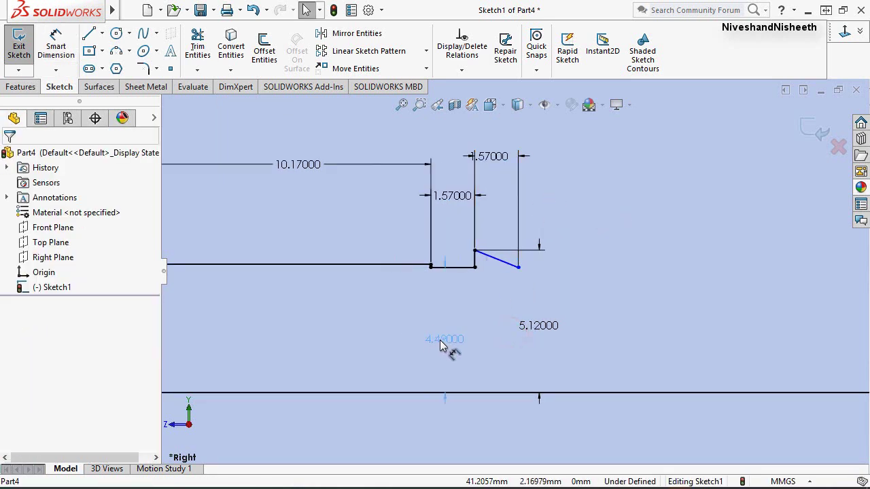
pyautogui.click(686, 233)
pyautogui.moveTo(552, 329)
pyautogui.mouseDown()
pyautogui.moveTo(480, 314)
pyautogui.moveTo(489, 314)
pyautogui.mouseUp()
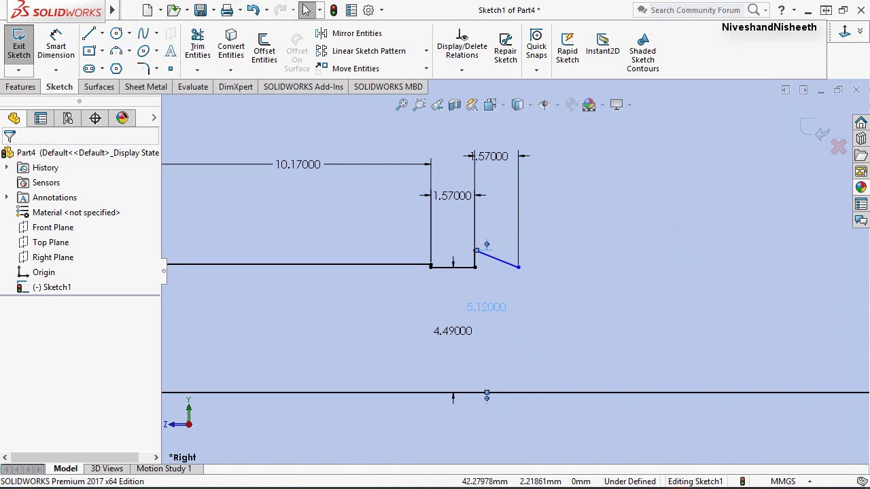
pyautogui.click(679, 214)
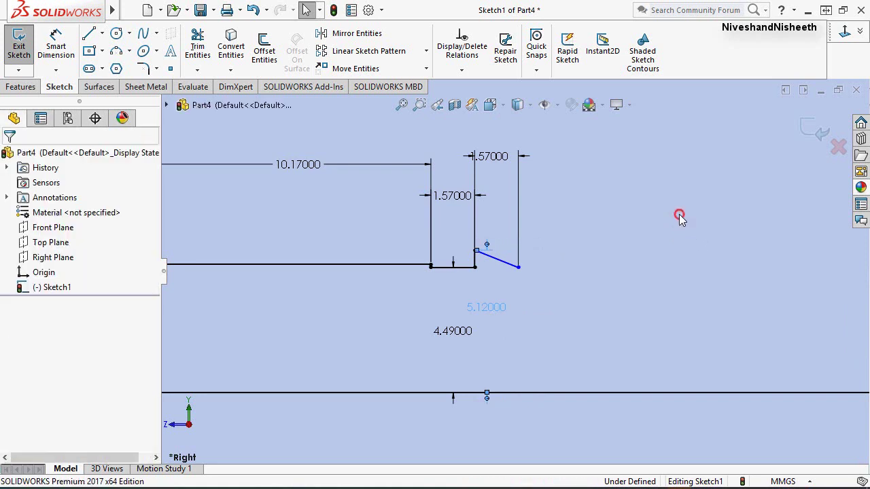
pyautogui.click(607, 208)
# Dimension the sloped line's lower end 4.84 mm above the bottom axis line.
pyautogui.rightClick(607, 208)
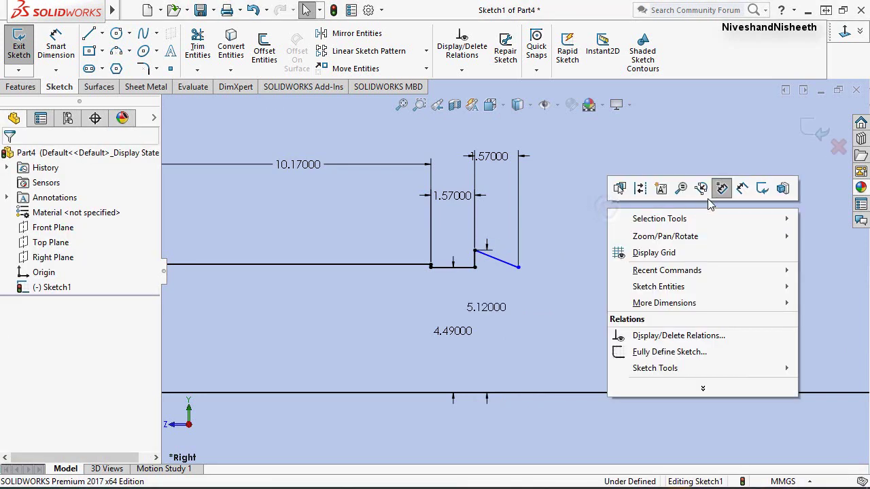
pyautogui.click(738, 188)
pyautogui.click(518, 267)
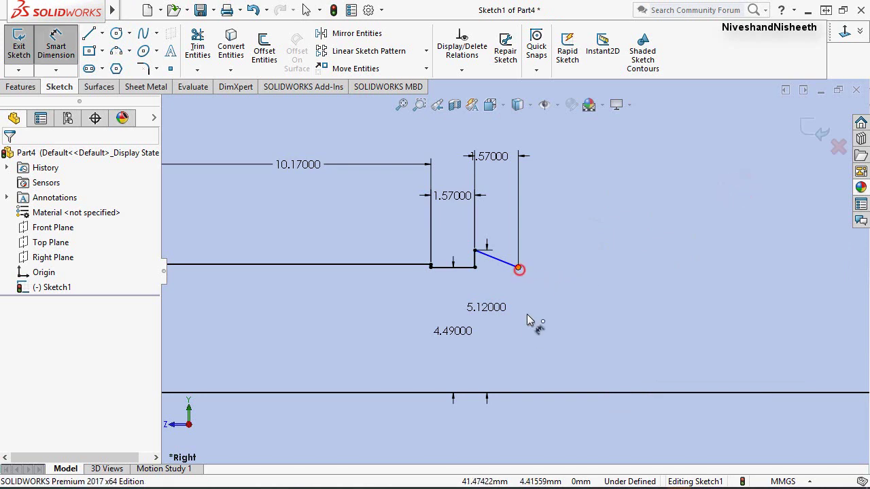
pyautogui.click(534, 395)
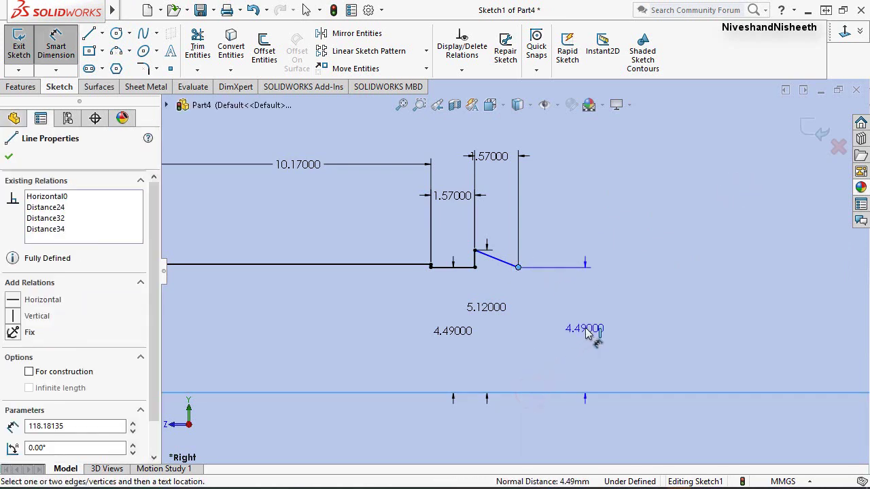
pyautogui.click(588, 333)
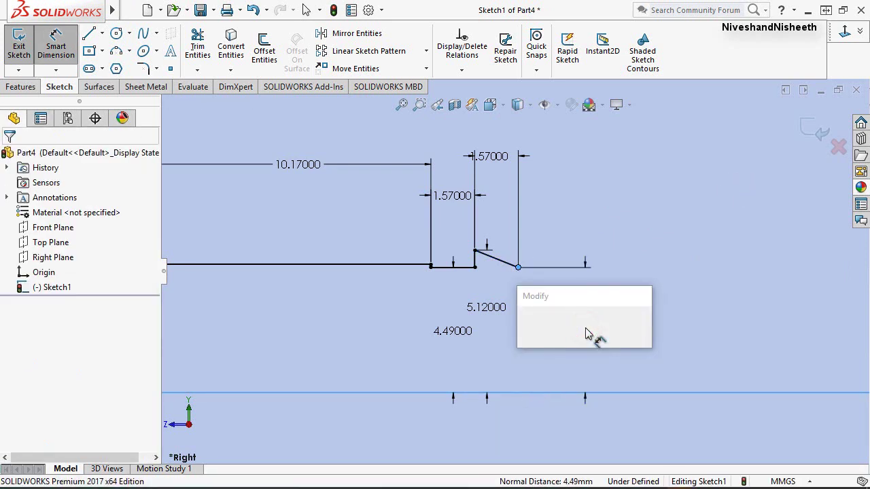
pyautogui.write('4.8')
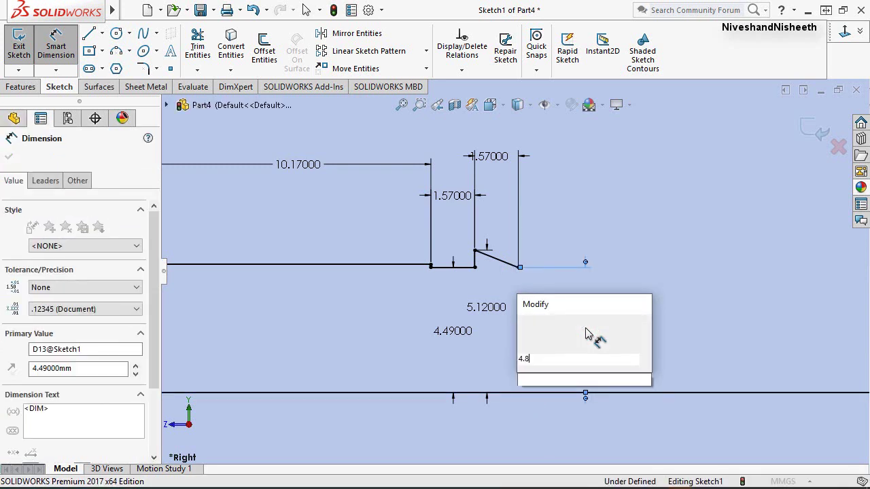
pyautogui.write('4')
pyautogui.press('Return')
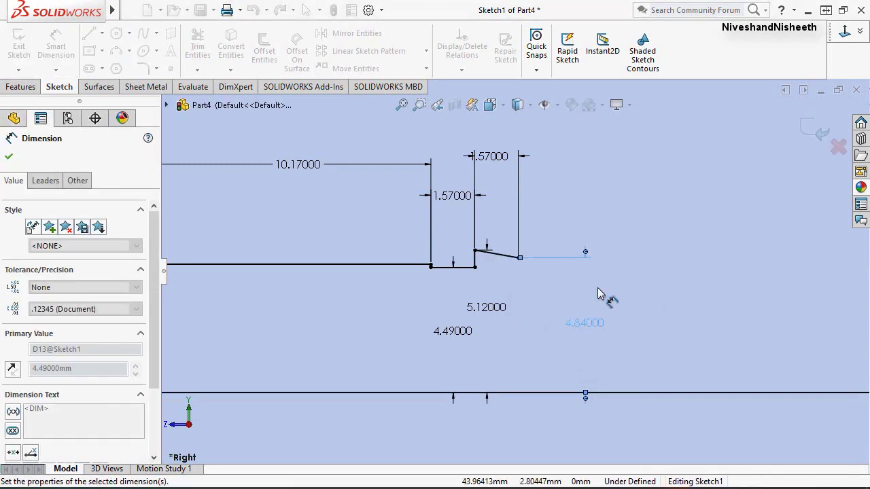
pyautogui.rightClick(621, 200)
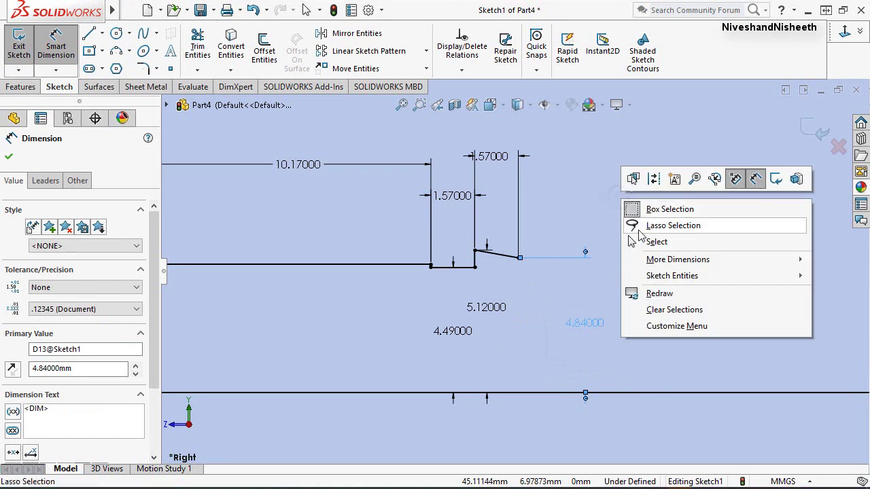
pyautogui.click(639, 241)
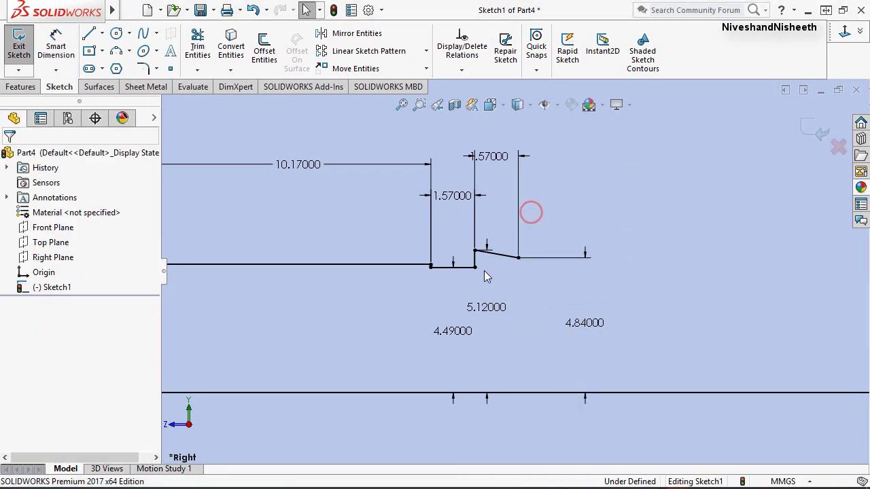
pyautogui.scroll(-3, 484, 268)
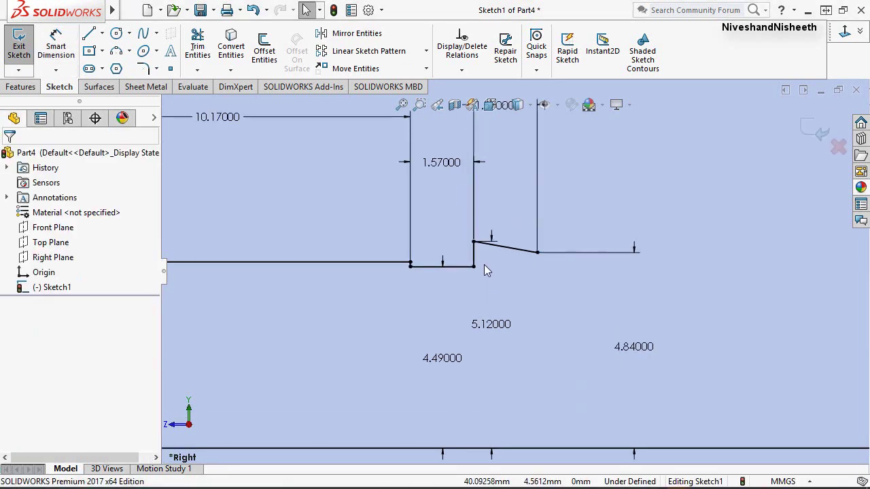
pyautogui.click(143, 70)
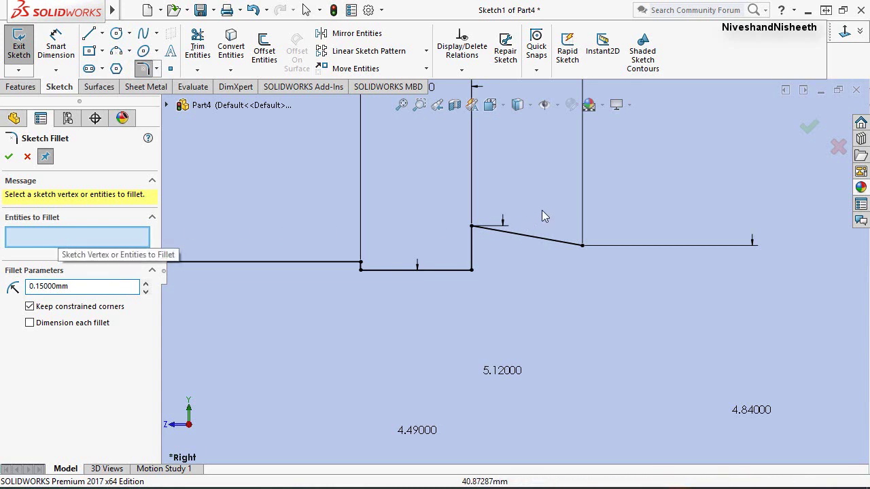
pyautogui.scroll(-1, 530, 214)
pyautogui.scroll(-2, 514, 221)
pyautogui.scroll(-2, 476, 235)
pyautogui.scroll(-1, 405, 268)
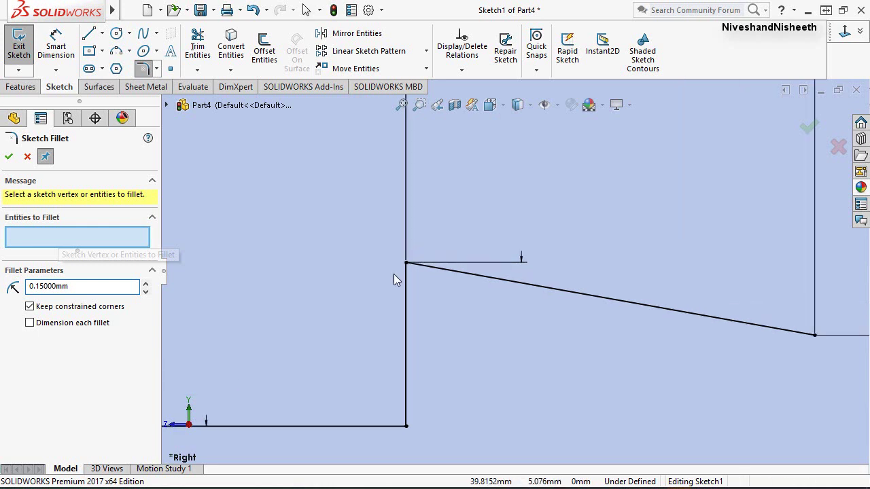
pyautogui.scroll(-1, 414, 268)
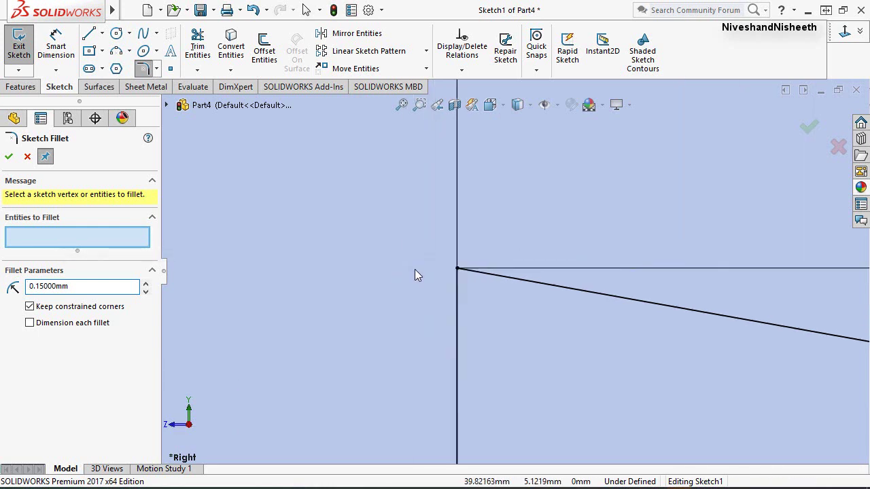
pyautogui.click(458, 269)
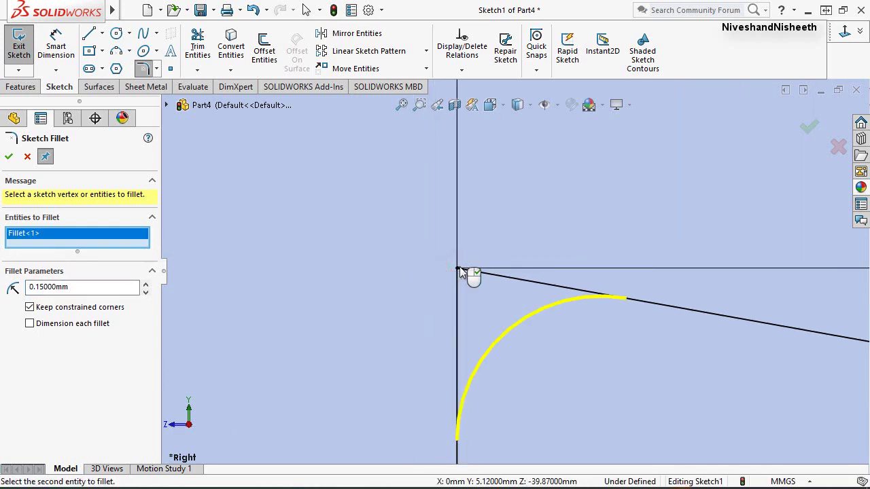
pyautogui.rightClick(462, 272)
pyautogui.click(8, 158)
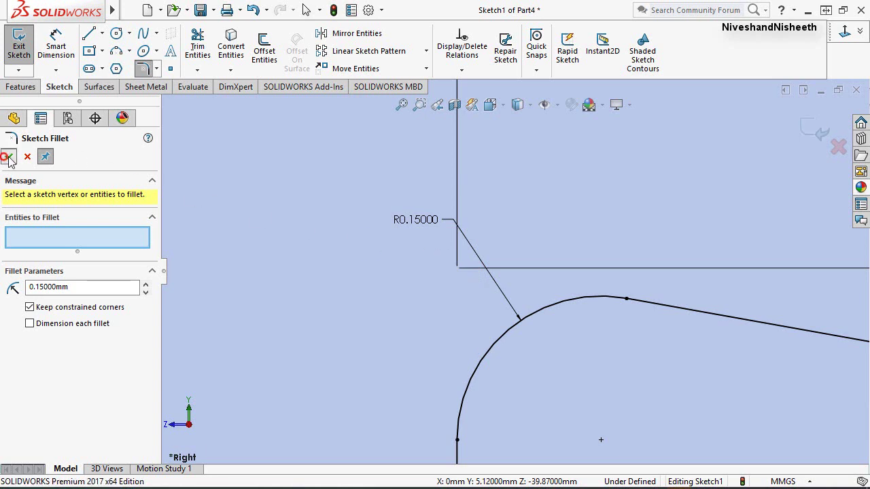
pyautogui.scroll(2, 456, 196)
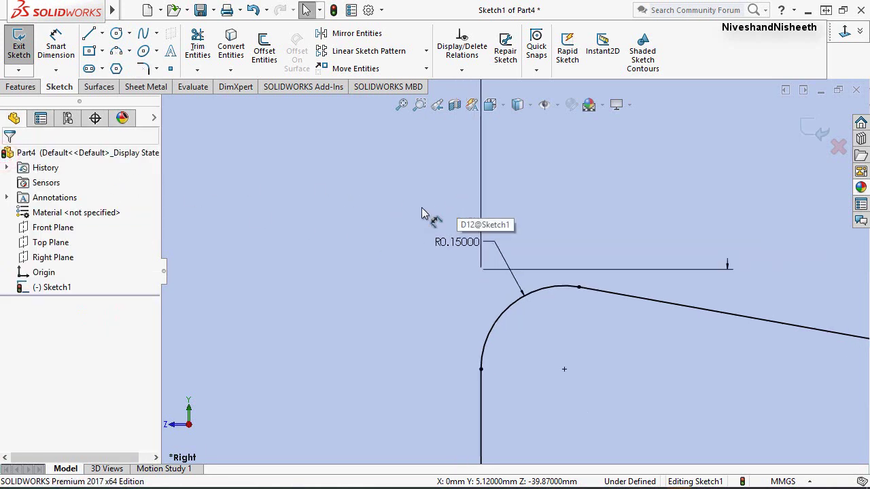
pyautogui.scroll(2, 422, 207)
pyautogui.scroll(2, 408, 212)
pyautogui.scroll(2, 405, 216)
pyautogui.scroll(3, 404, 220)
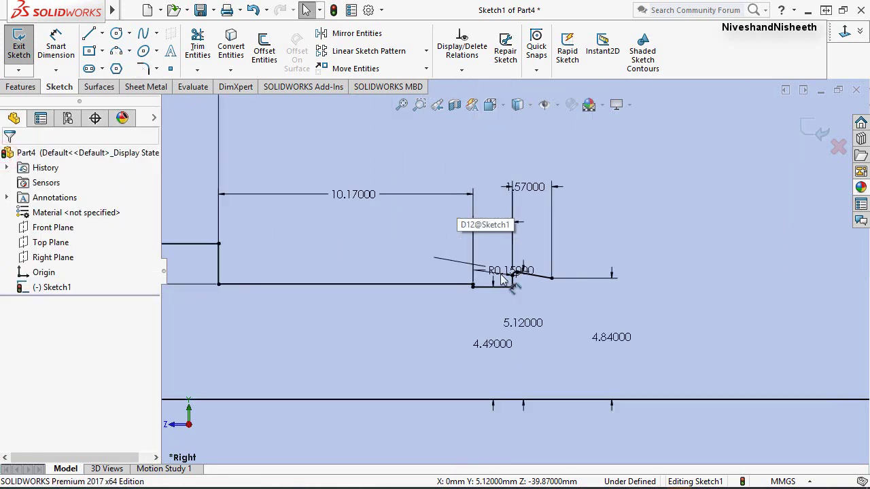
pyautogui.scroll(-2, 578, 298)
pyautogui.scroll(-1, 537, 269)
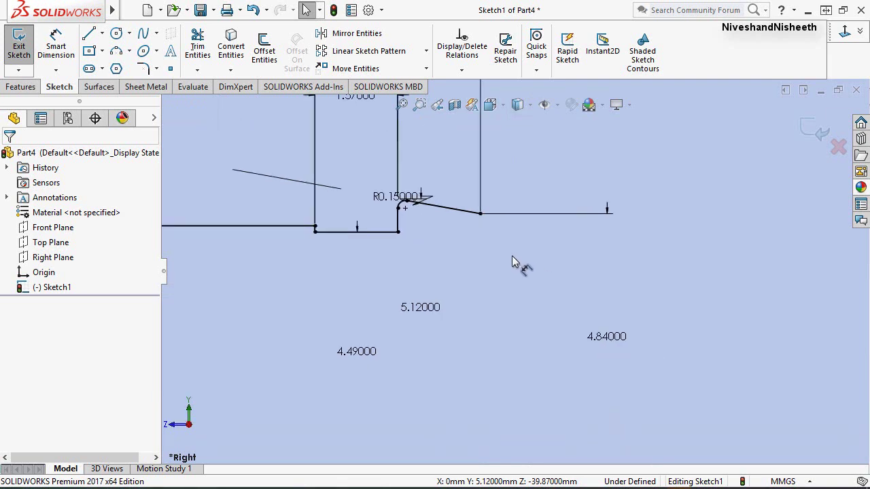
pyautogui.scroll(-1, 512, 256)
# Draw a vertical line from the slanted edge's end down to the axis line.
pyautogui.click(453, 244)
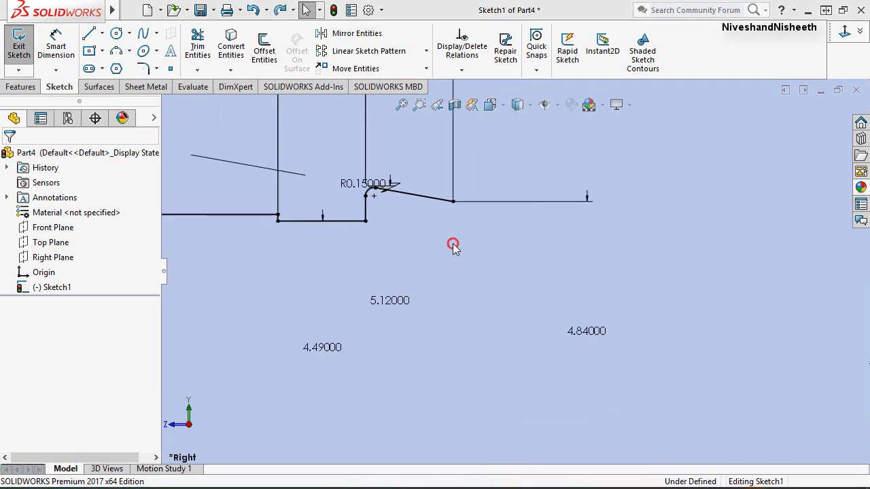
pyautogui.click(91, 35)
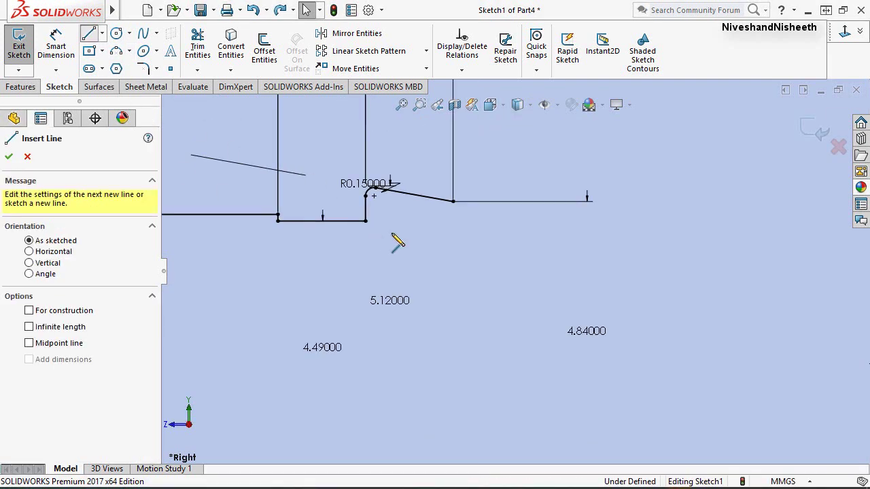
pyautogui.click(453, 204)
pyautogui.scroll(3, 484, 189)
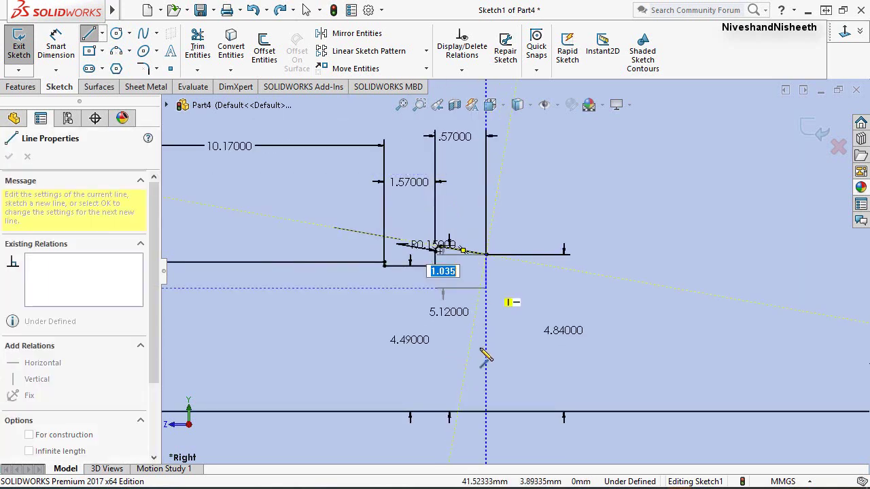
pyautogui.click(487, 412)
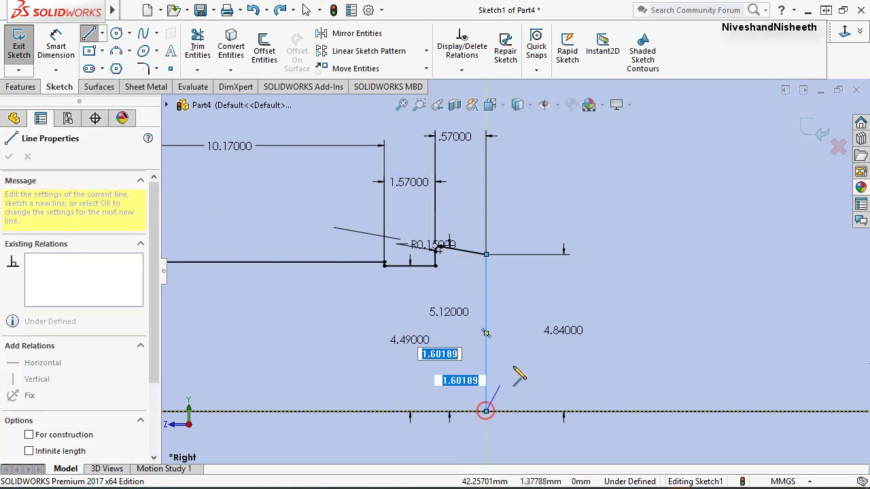
pyautogui.rightClick(523, 355)
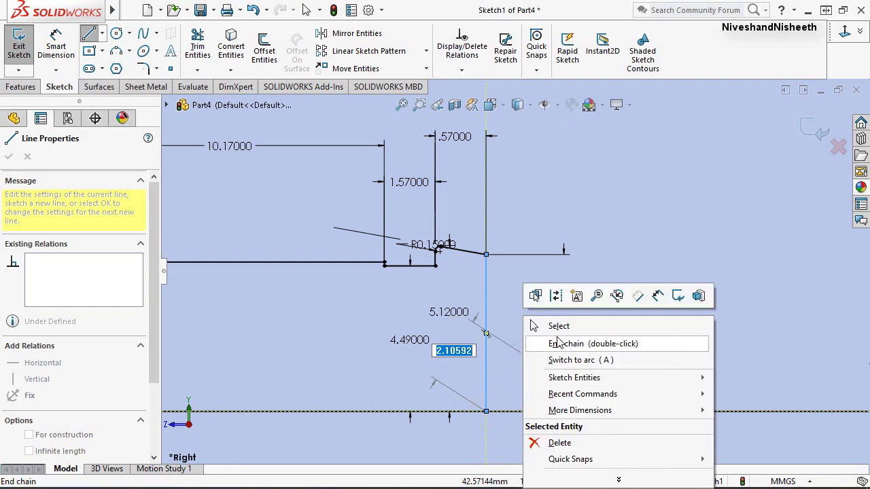
pyautogui.click(552, 344)
pyautogui.press('Escape')
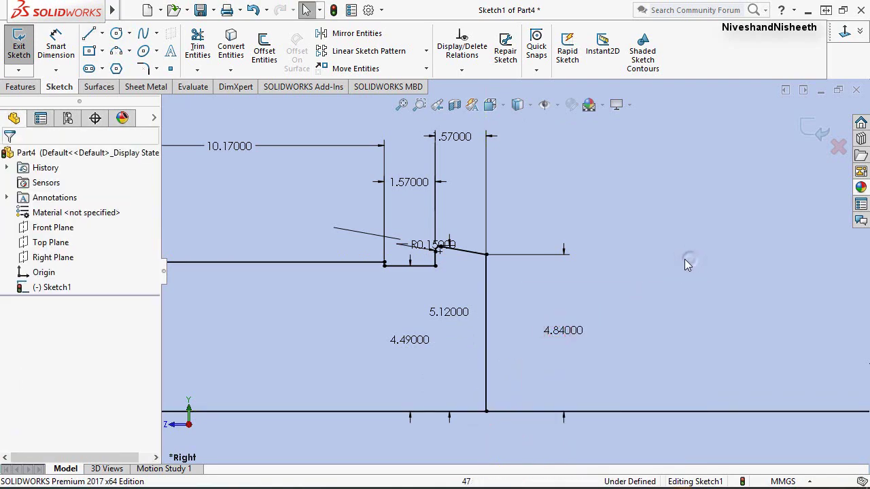
# Draw a second vertical line from the axis up to the right-hand edge's height.
pyautogui.moveTo(685, 264); pyautogui.dragTo(639, 258, button='right')
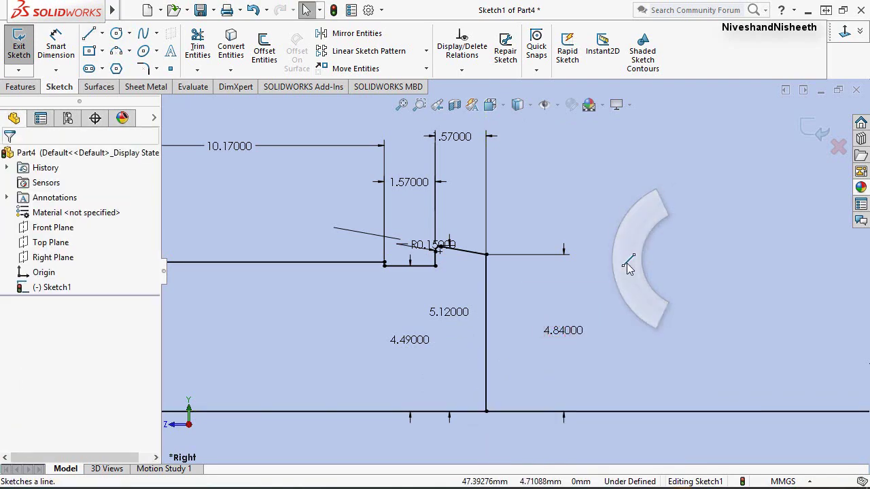
pyautogui.click(531, 412)
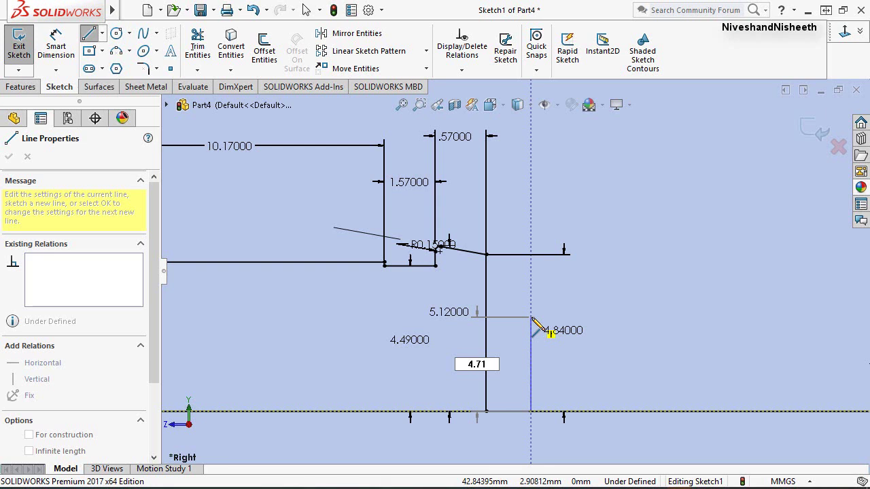
pyautogui.click(531, 259)
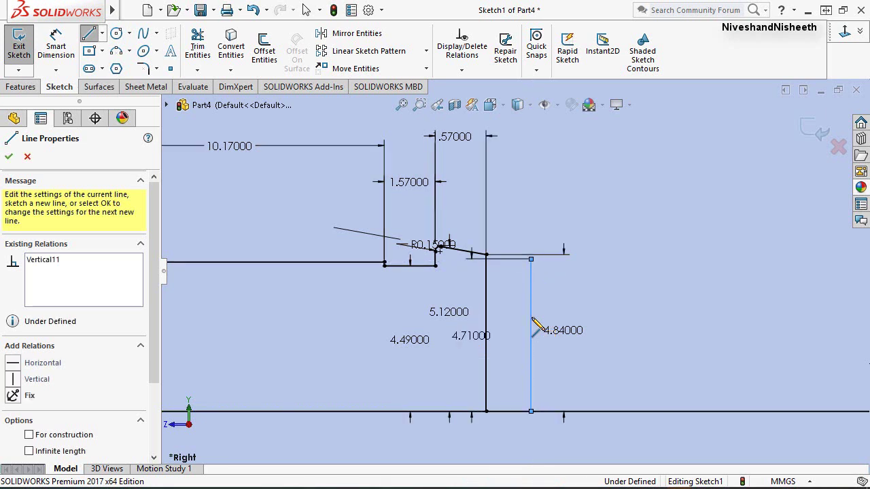
pyautogui.rightClick(591, 292)
pyautogui.click(603, 295)
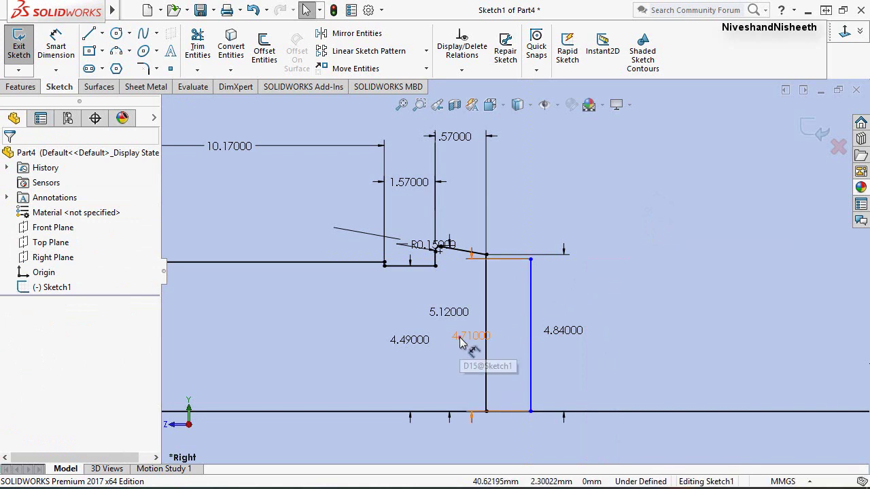
# Move the 4.71 and 4.84 dimension labels clear of the lines.
pyautogui.moveTo(461, 343); pyautogui.dragTo(638, 343)
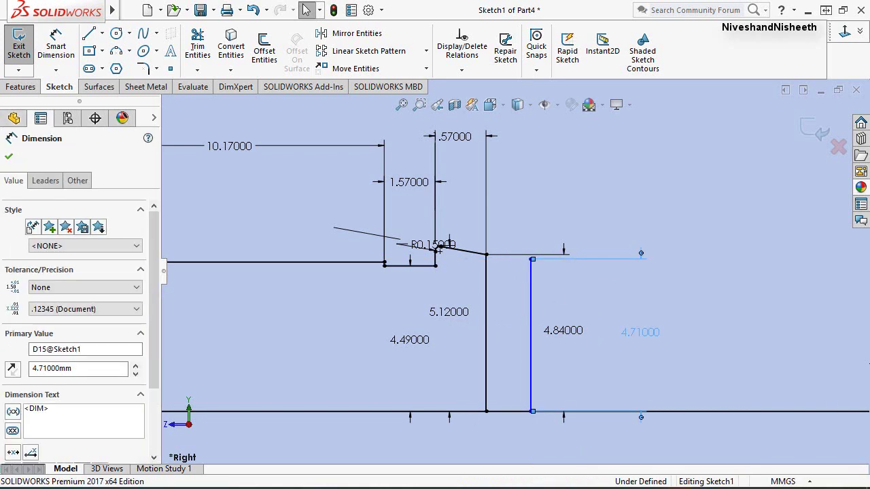
pyautogui.click(679, 294)
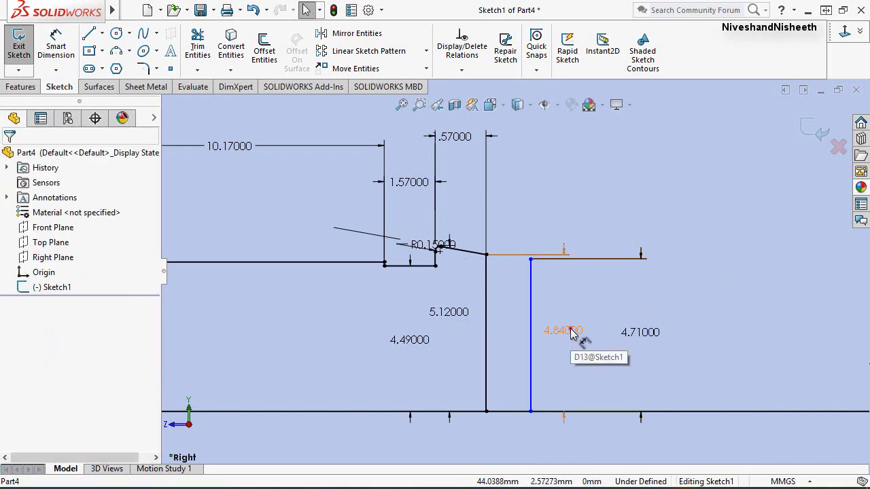
pyautogui.moveTo(570, 329)
pyautogui.mouseDown()
pyautogui.moveTo(470, 344)
pyautogui.moveTo(474, 352)
pyautogui.mouseUp()
pyautogui.click(785, 252)
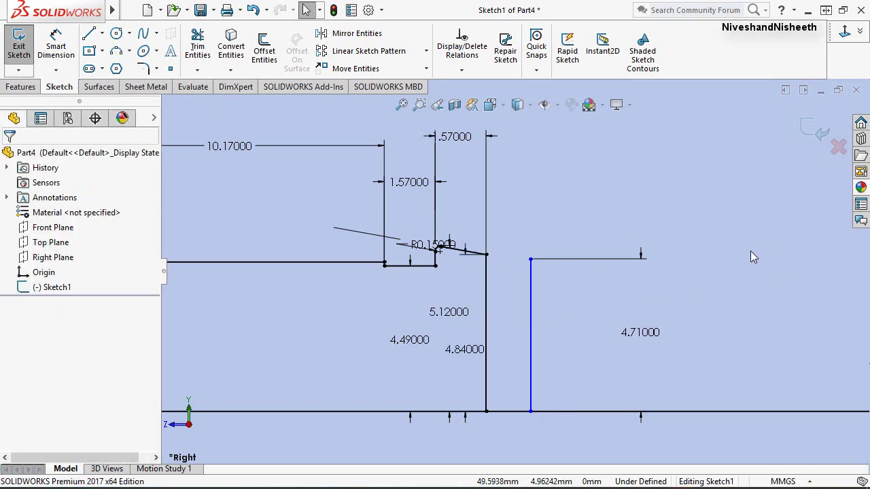
# Dimension the spacing between the two vertical lines as 0.79.
pyautogui.rightClick(628, 171)
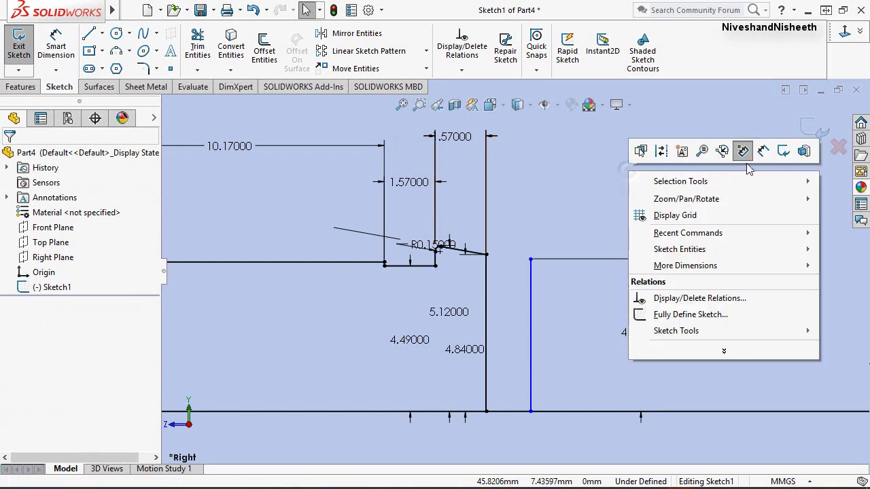
pyautogui.click(757, 162)
pyautogui.click(487, 308)
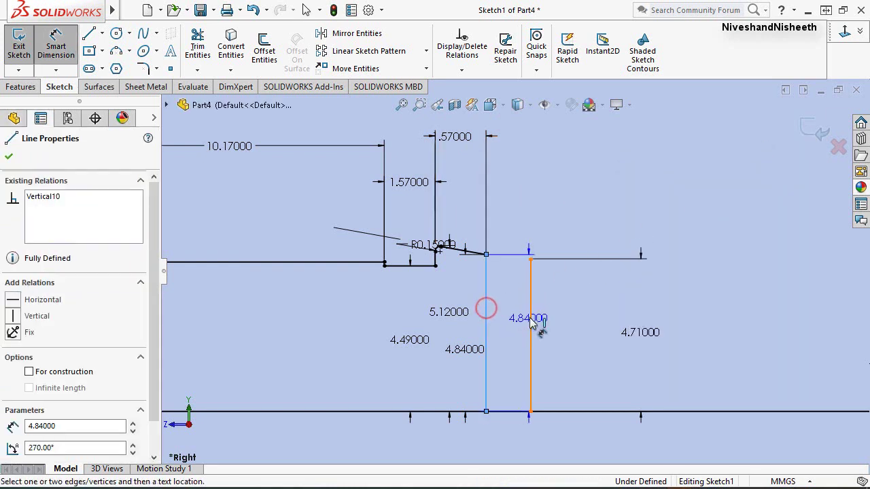
pyautogui.click(531, 320)
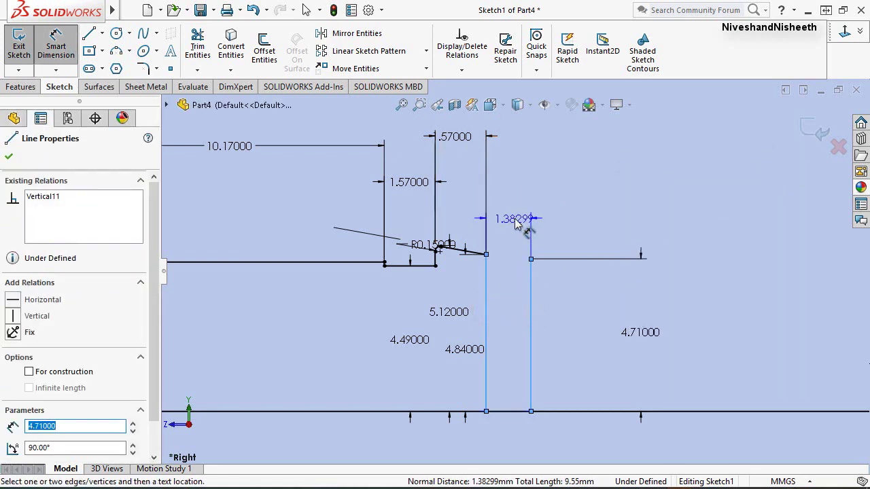
pyautogui.click(517, 224)
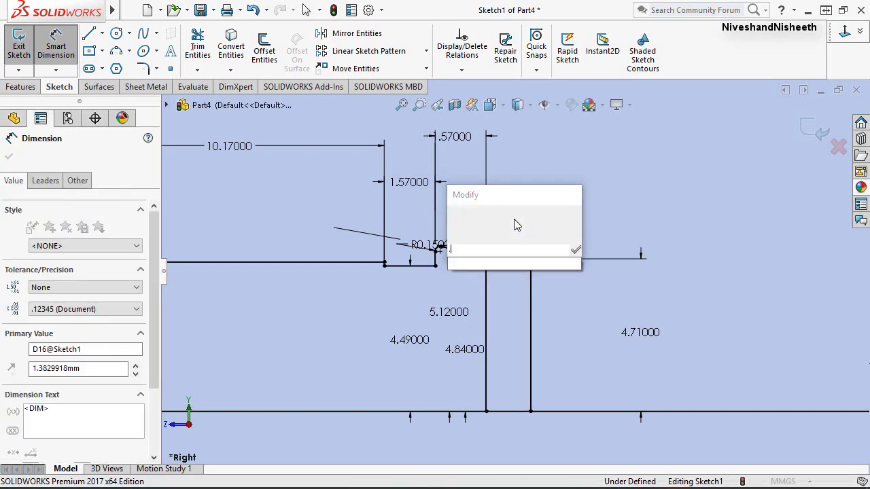
pyautogui.write('.79')
pyautogui.press('Return')
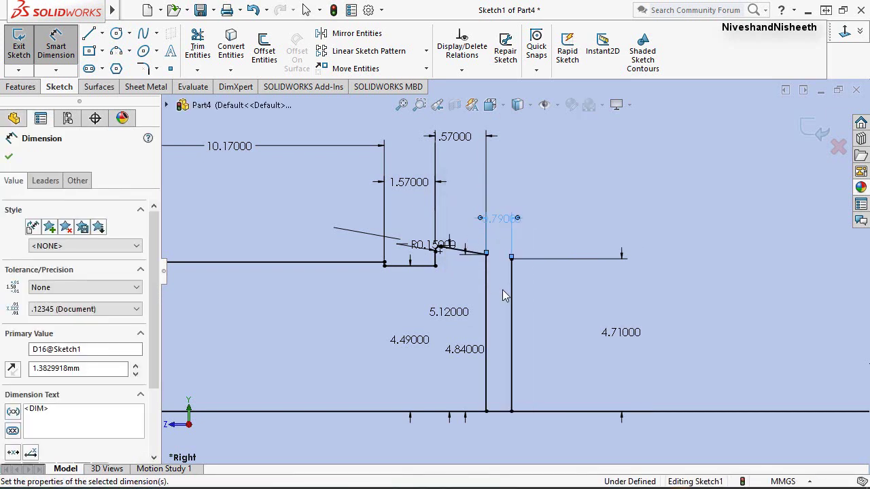
pyautogui.press('Escape')
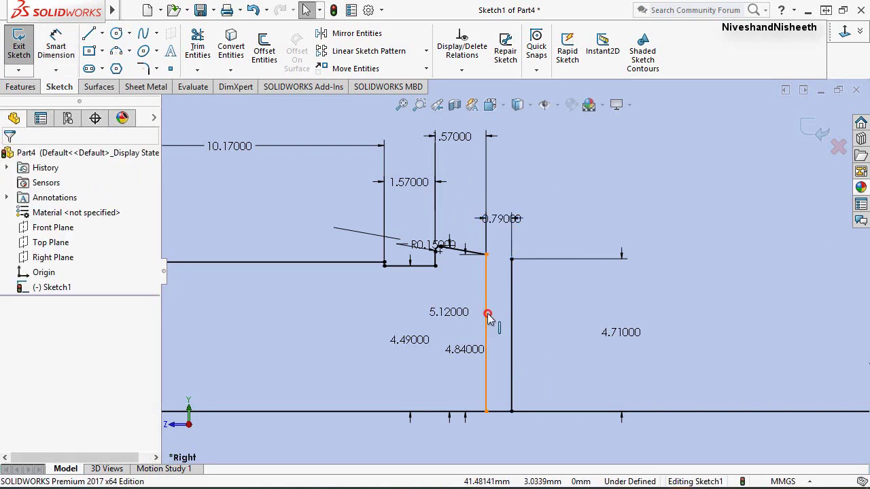
# Convert both vertical lines to construction geometry.
pyautogui.click(487, 314)
pyautogui.click(511, 354)
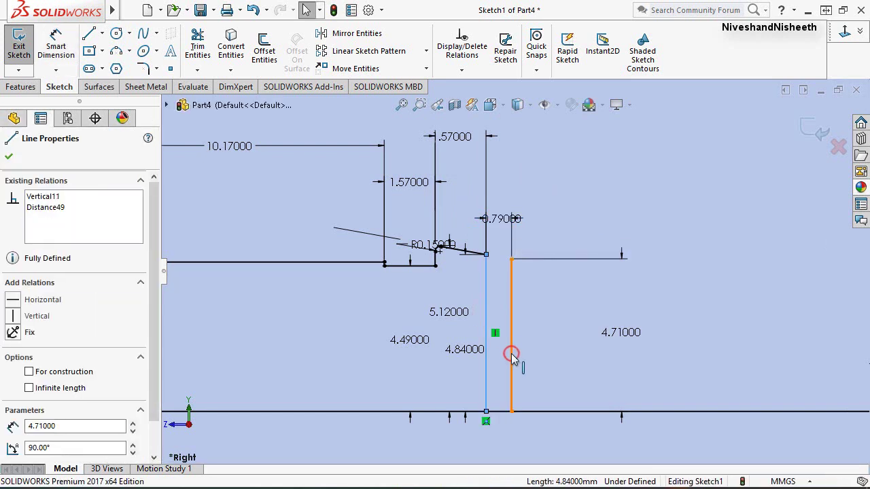
pyautogui.keyDown('ctrl'); pyautogui.click(511, 353); pyautogui.keyUp('ctrl')
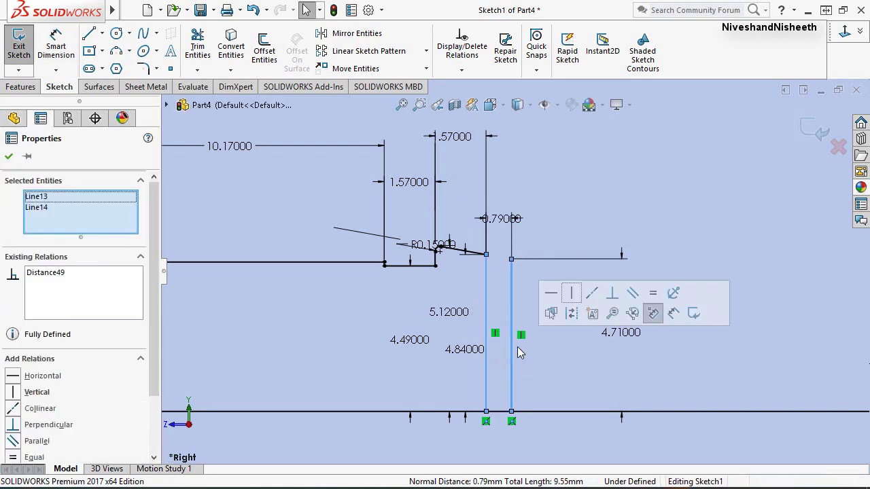
pyautogui.click(571, 312)
pyautogui.click(736, 293)
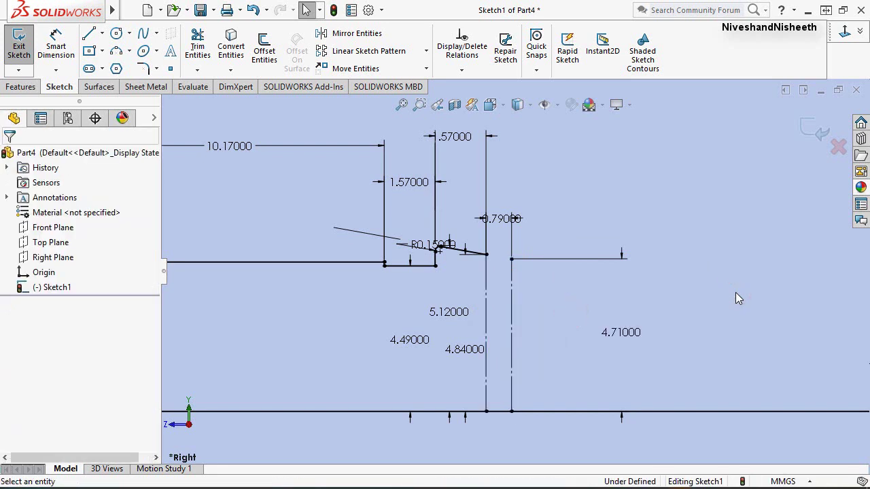
# Draw a 0.09 vertical line down from the start of the right-hand edge.
pyautogui.scroll(-2, 561, 374)
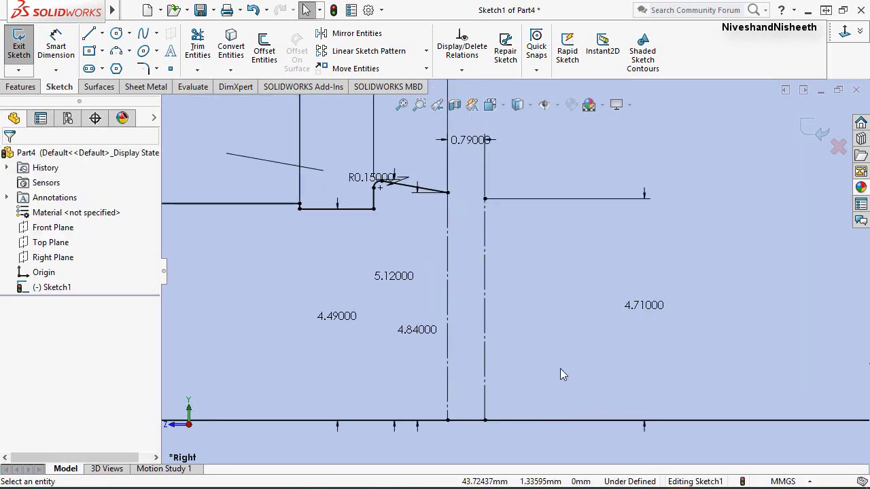
pyautogui.moveTo(529, 243); pyautogui.dragTo(511, 243, button='right')
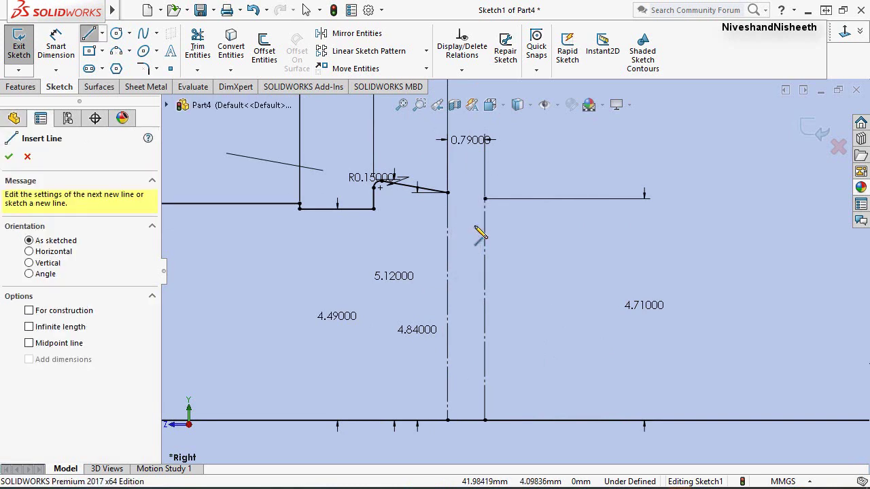
pyautogui.scroll(-2, 488, 212)
pyautogui.scroll(-2, 494, 220)
pyautogui.click(495, 221)
pyautogui.write('0.09')
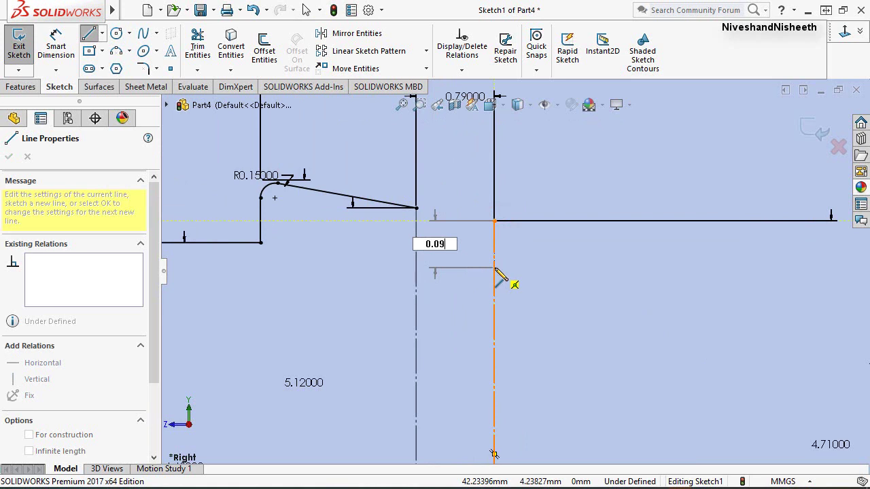
pyautogui.press('Return')
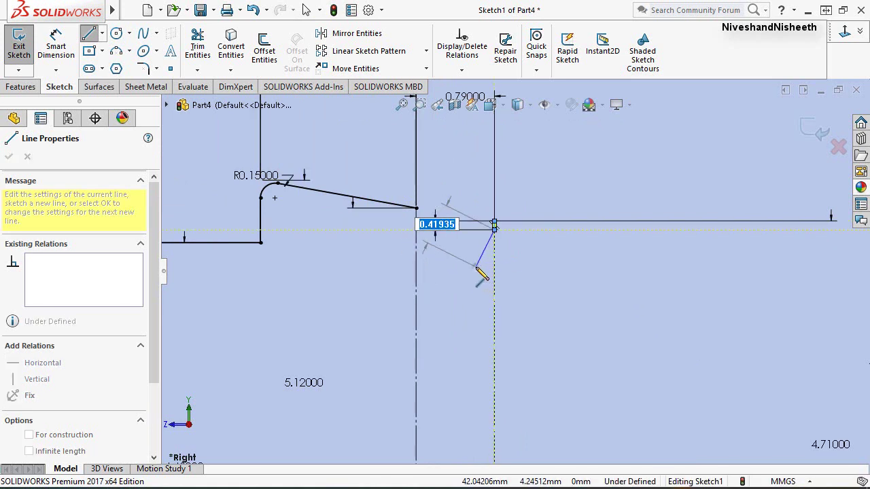
pyautogui.rightClick(481, 274)
pyautogui.click(513, 277)
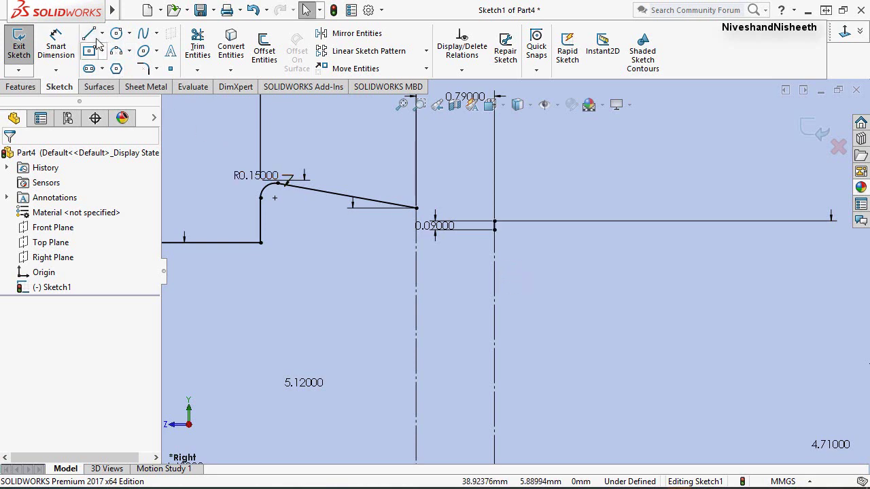
# Draw a three-point arc between the two vertical construction lines.
pyautogui.click(117, 52)
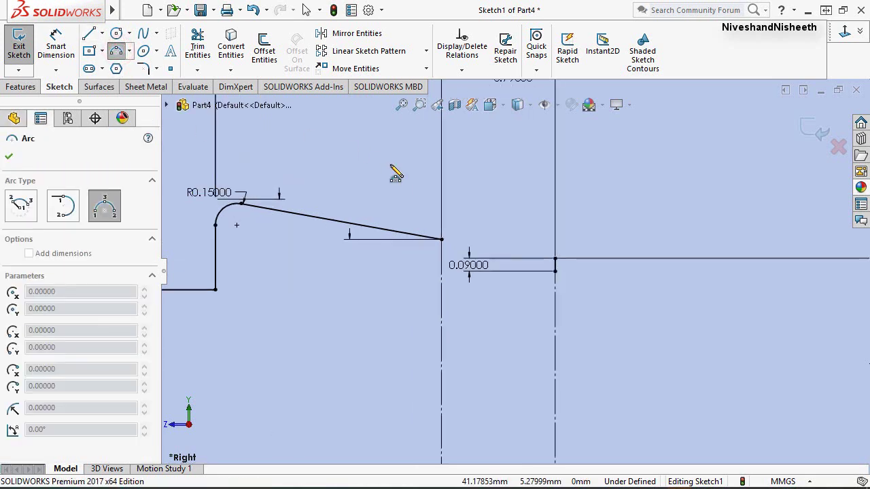
pyautogui.scroll(-3, 391, 167)
pyautogui.click(596, 300)
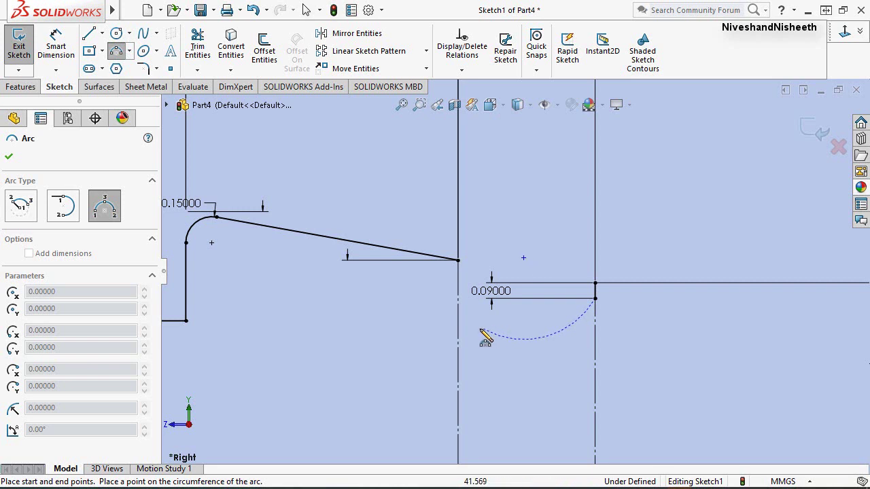
pyautogui.click(458, 331)
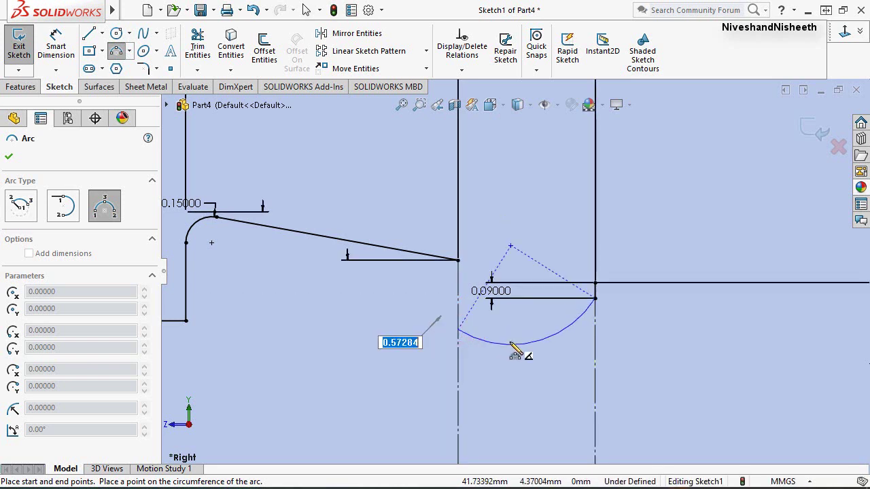
pyautogui.click(520, 334)
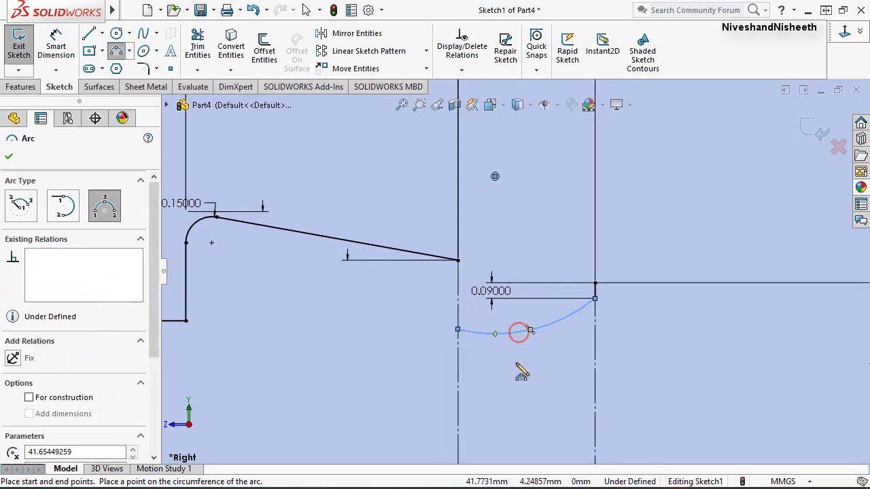
pyautogui.press('Escape')
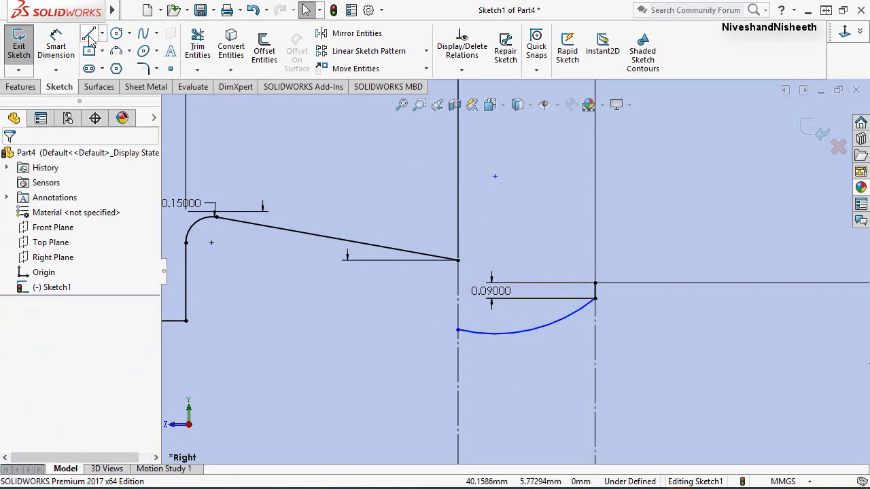
# Add a 0.03 vertical line from the arc's left end.
pyautogui.press('l')
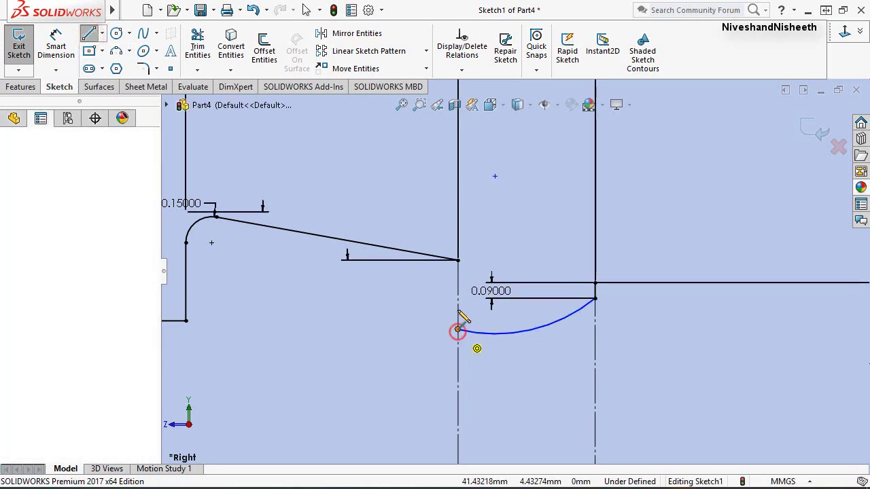
pyautogui.click(458, 330)
pyautogui.write('0.03')
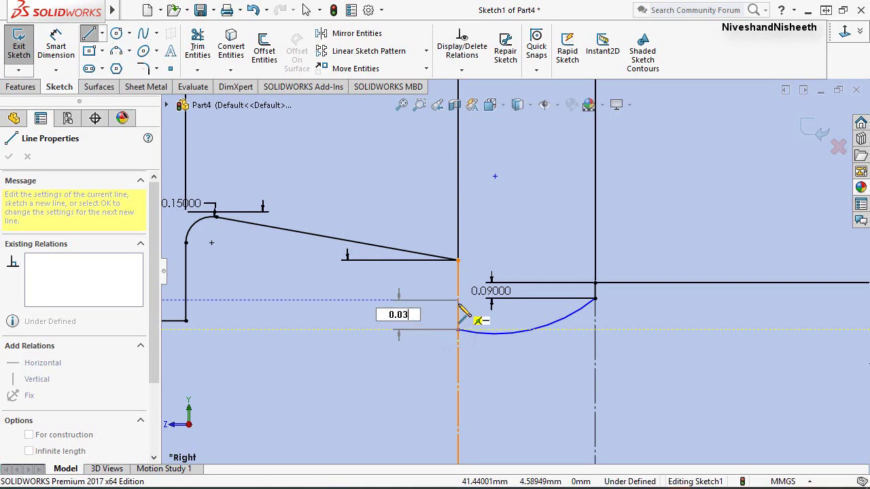
pyautogui.press('Return')
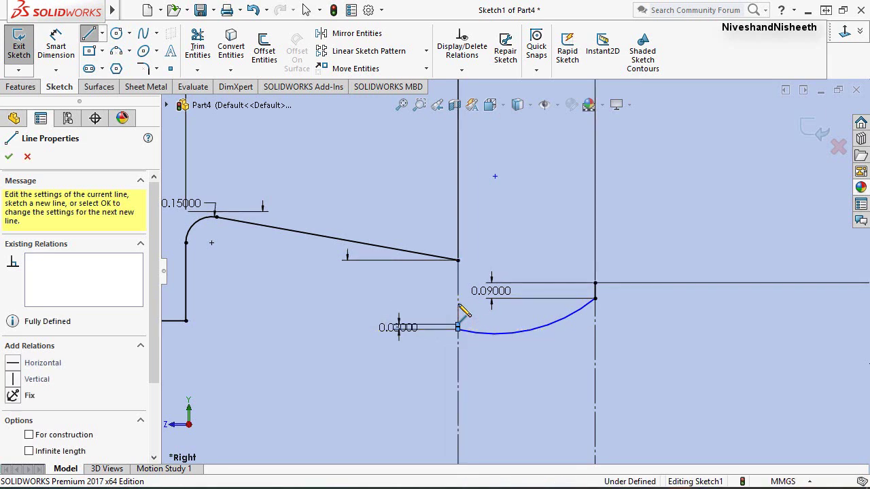
pyautogui.rightClick(459, 306)
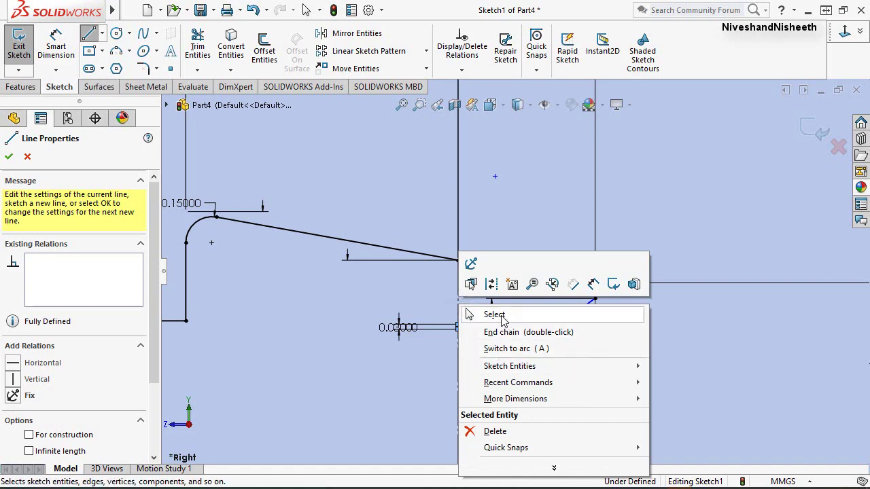
pyautogui.click(501, 315)
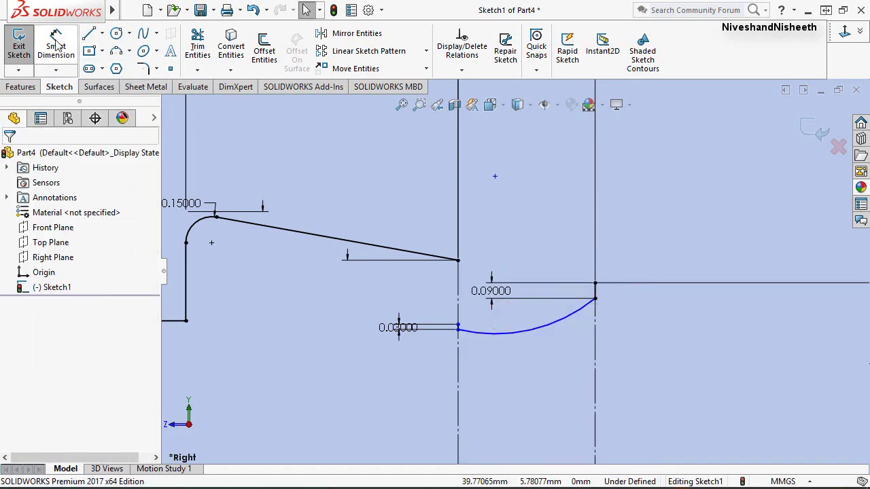
# Dimension the arc's radius as 0.46.
pyautogui.click(526, 329)
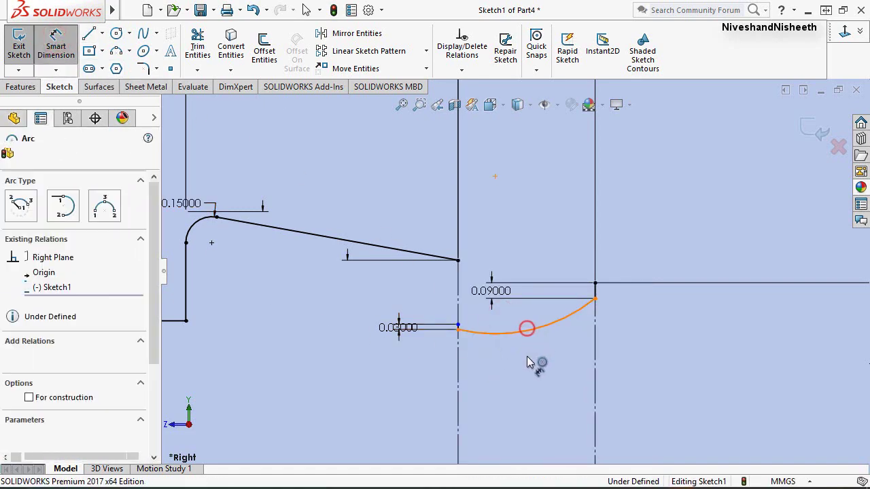
pyautogui.click(530, 367)
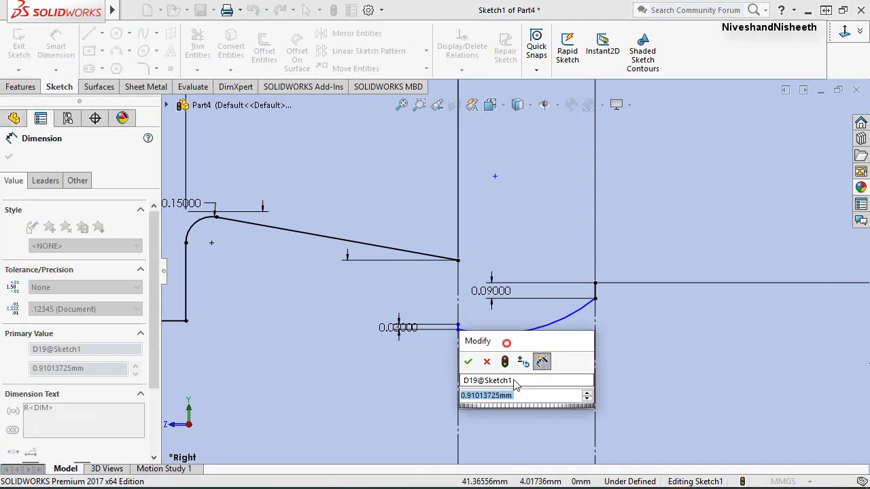
pyautogui.write('.46')
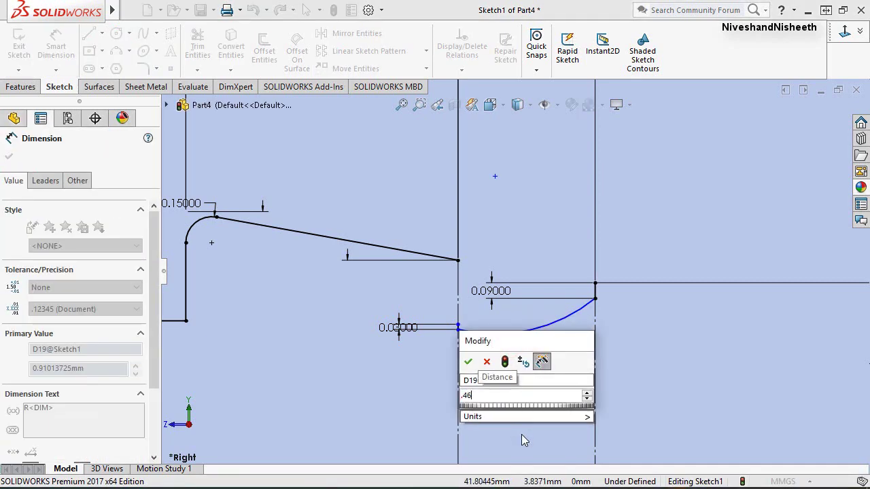
pyautogui.press('Return')
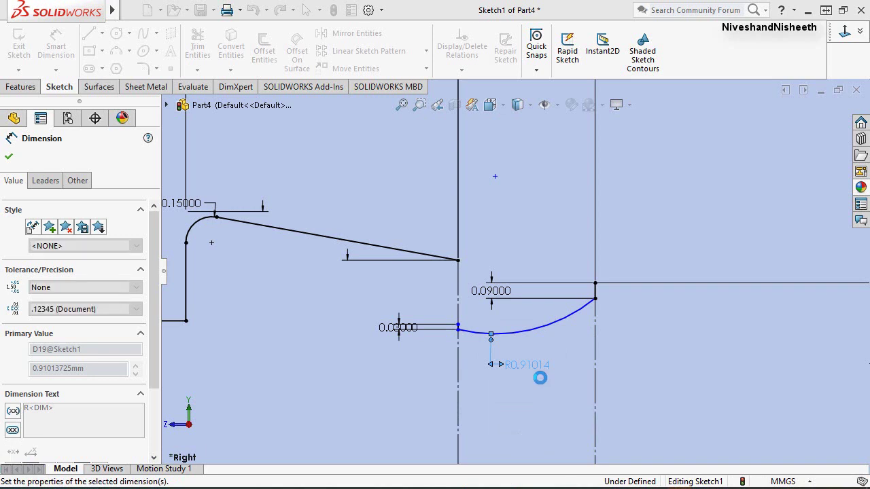
pyautogui.rightClick(636, 337)
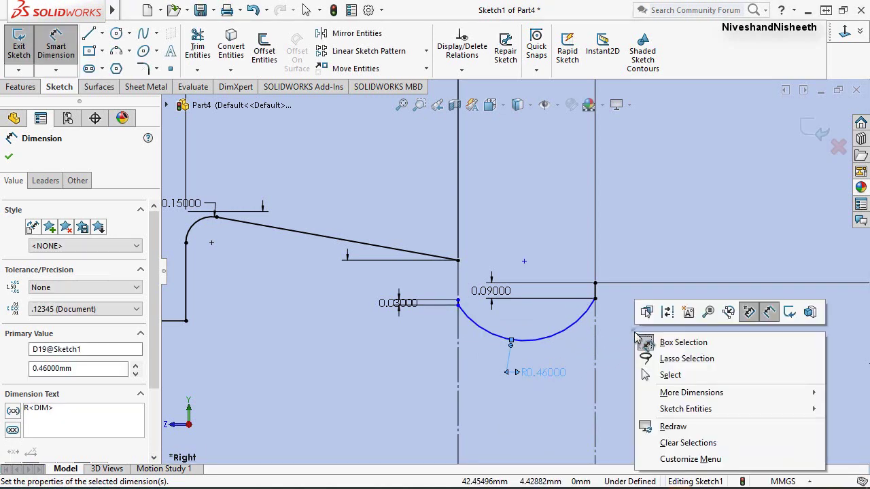
pyautogui.click(680, 378)
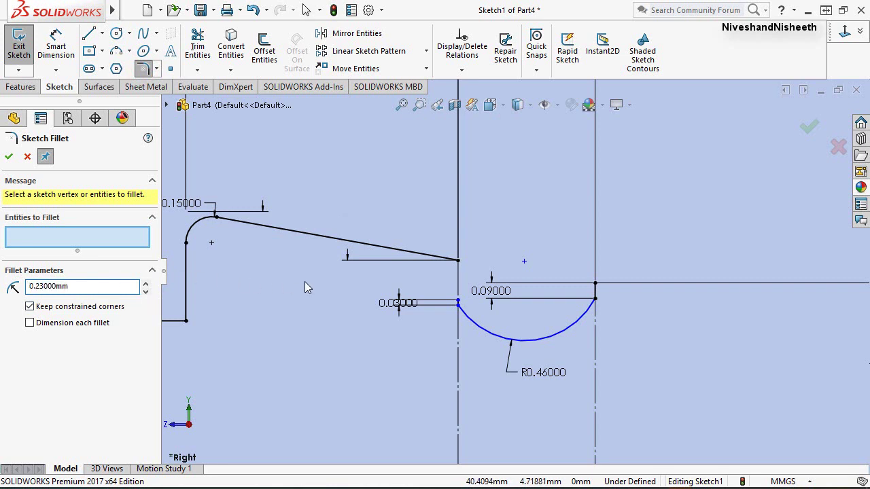
# Fillet the corner between the sloped and vertical lines with radius 0.23.
pyautogui.click(458, 262)
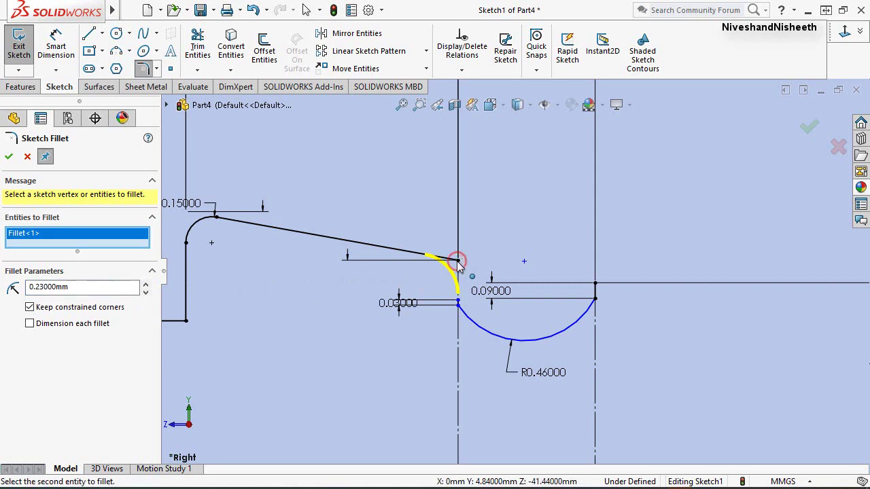
pyautogui.rightClick(460, 267)
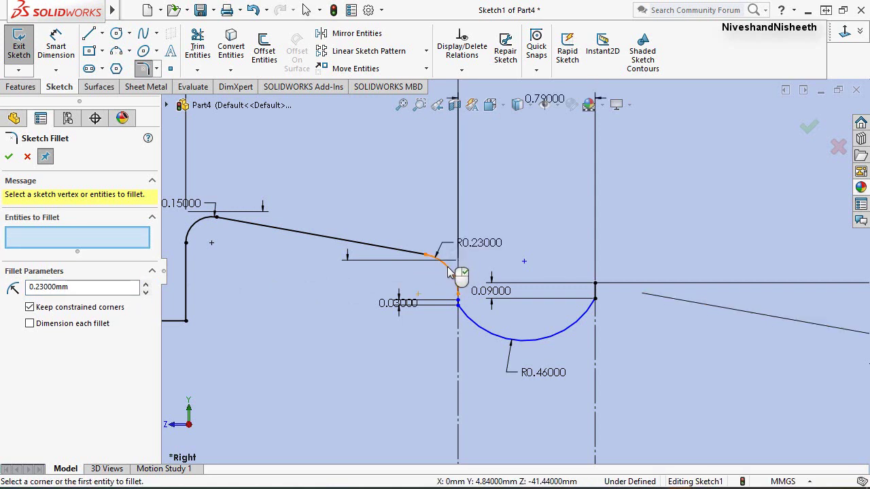
pyautogui.click(10, 157)
# Merge the fillet's end point with the arc's end point.
pyautogui.scroll(-3, 458, 310)
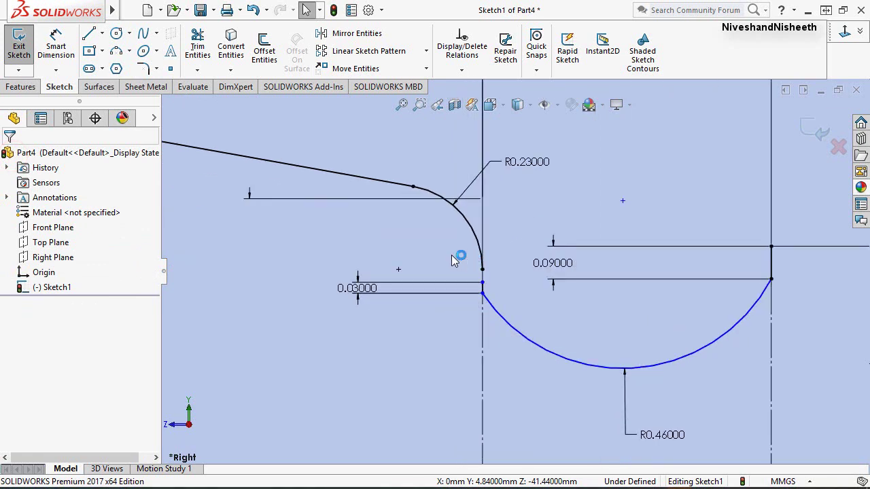
pyautogui.click(483, 270)
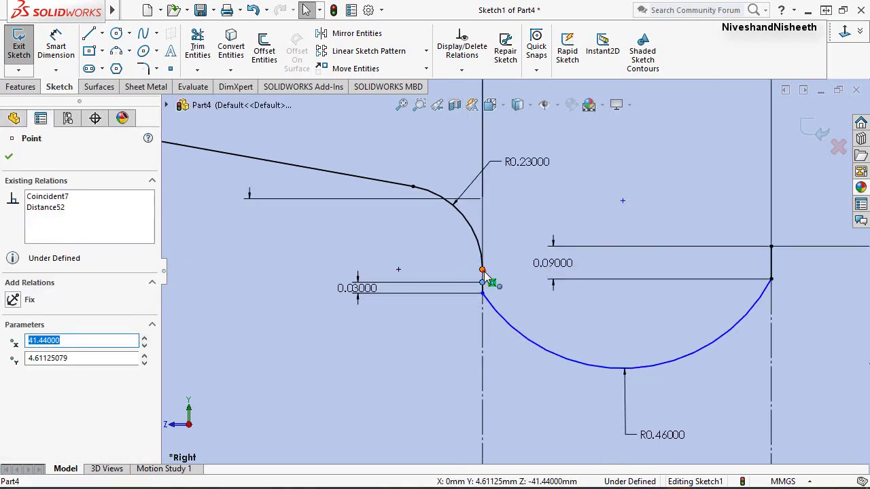
pyautogui.keyDown('ctrl'); pyautogui.click(483, 271); pyautogui.keyUp('ctrl')
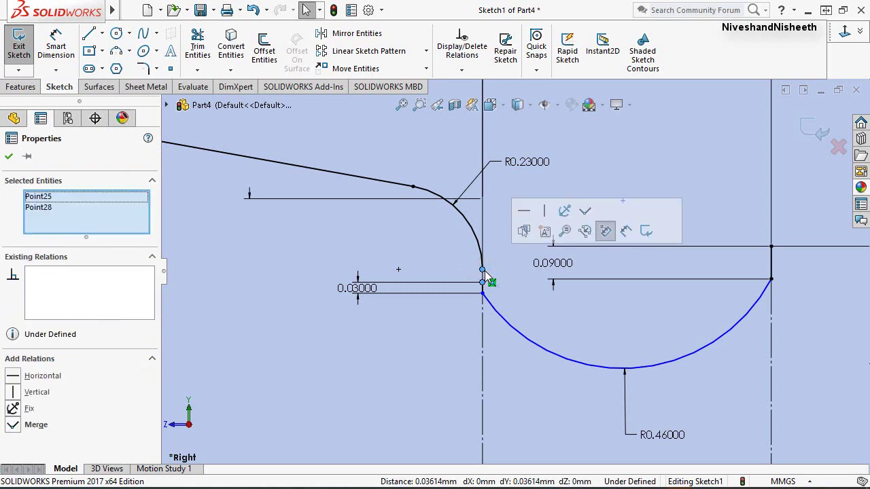
pyautogui.click(585, 213)
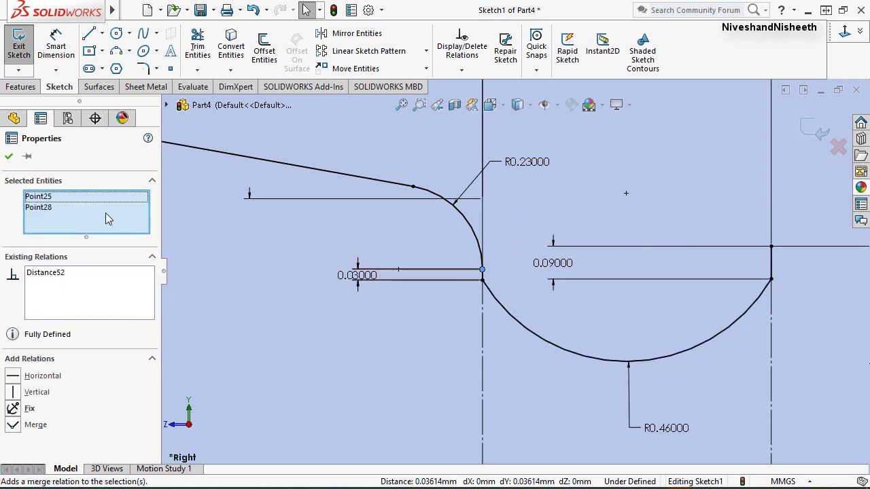
pyautogui.click(10, 158)
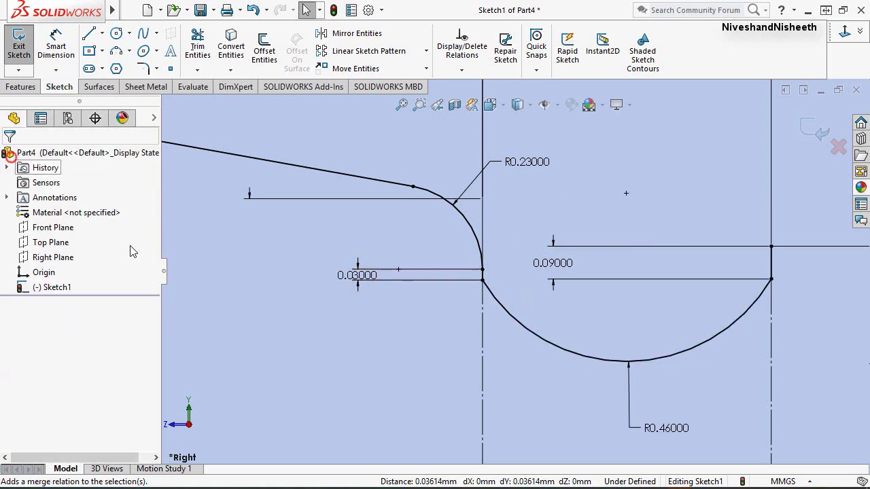
pyautogui.click(373, 355)
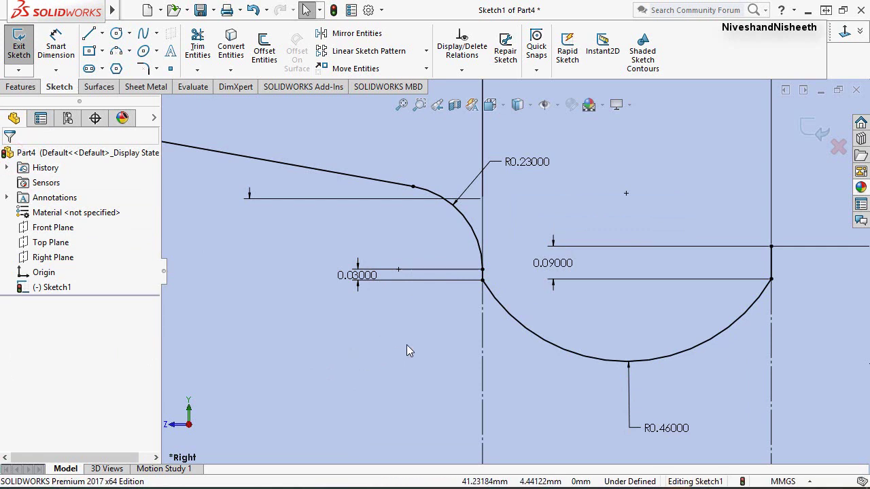
pyautogui.click(625, 170)
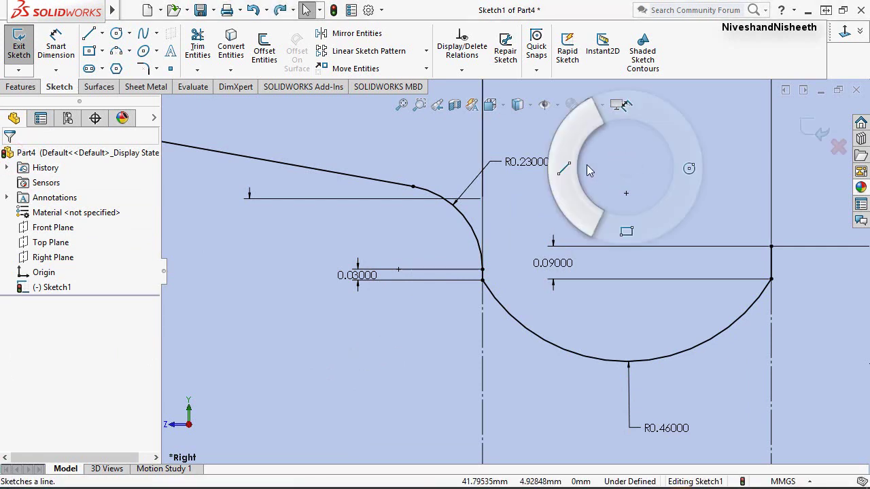
# Draw the right step's outline: a 2.22 line, sloped drop, short horizontal, then vertical down.
pyautogui.moveTo(610, 172); pyautogui.dragTo(566, 166, button='right')
pyautogui.scroll(2, 506, 221)
pyautogui.scroll(2, 510, 216)
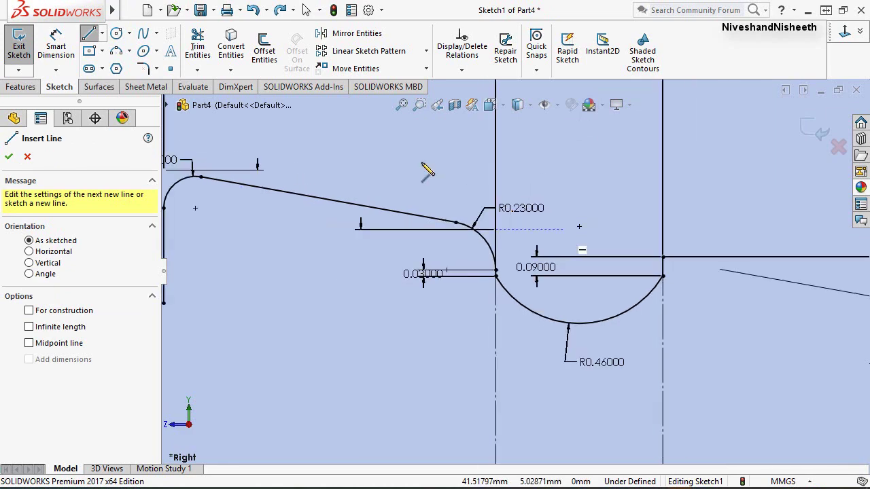
pyautogui.scroll(2, 515, 268)
pyautogui.scroll(-1, 520, 170)
pyautogui.scroll(-2, 768, 293)
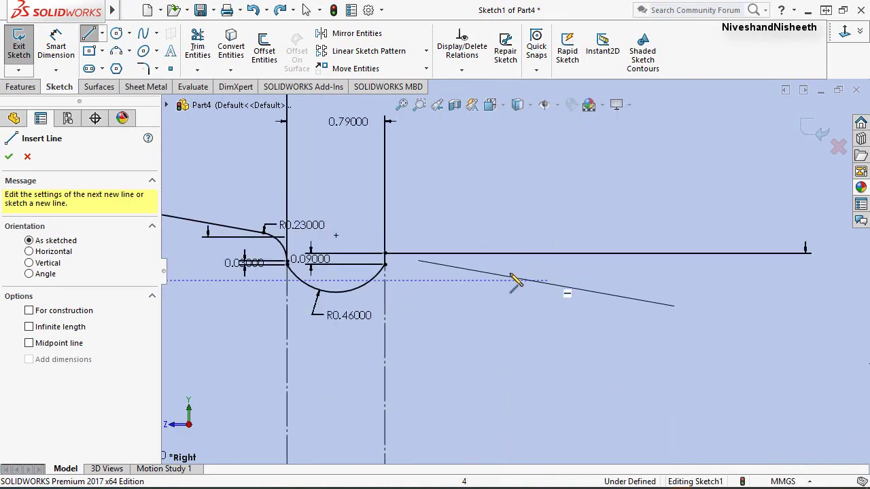
pyautogui.click(385, 254)
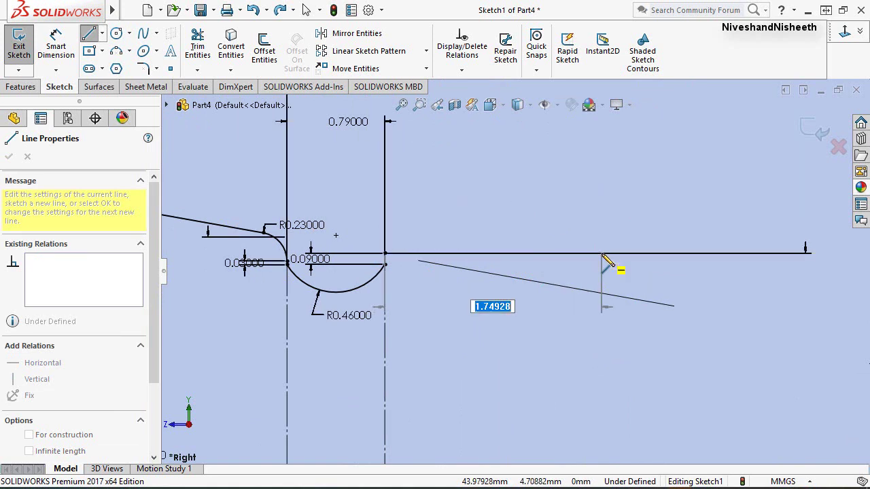
pyautogui.press('Return')
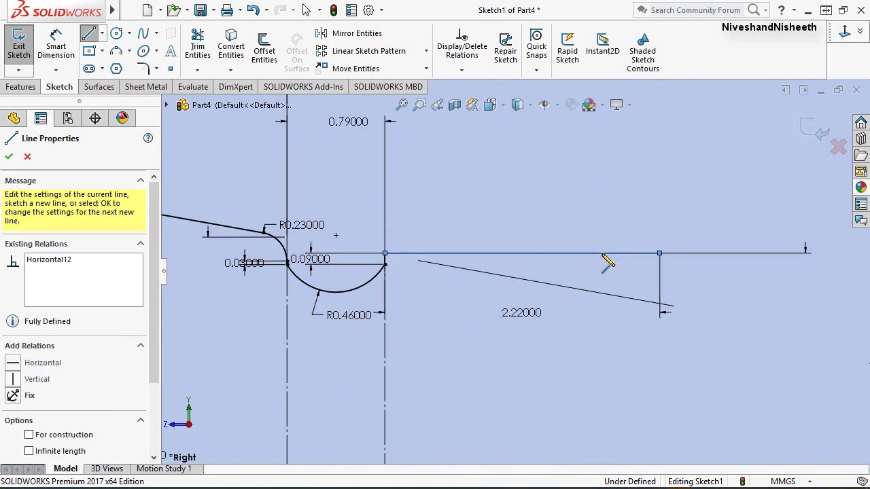
pyautogui.click(694, 289)
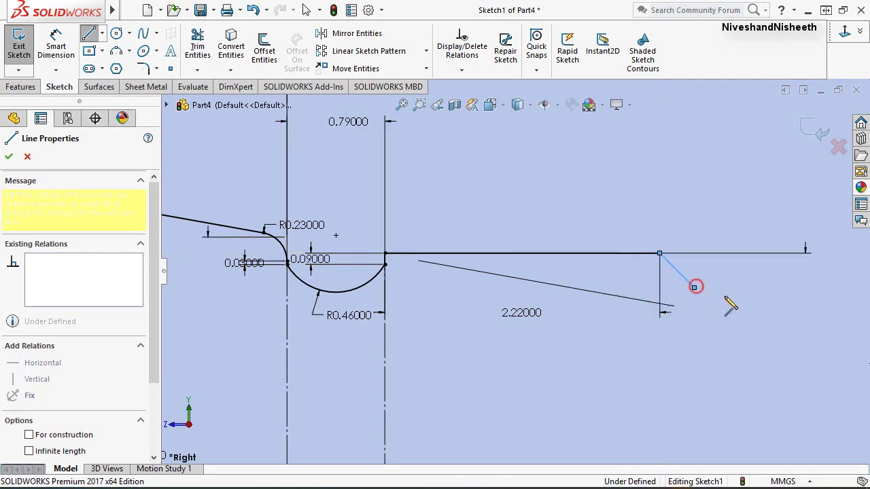
pyautogui.click(781, 288)
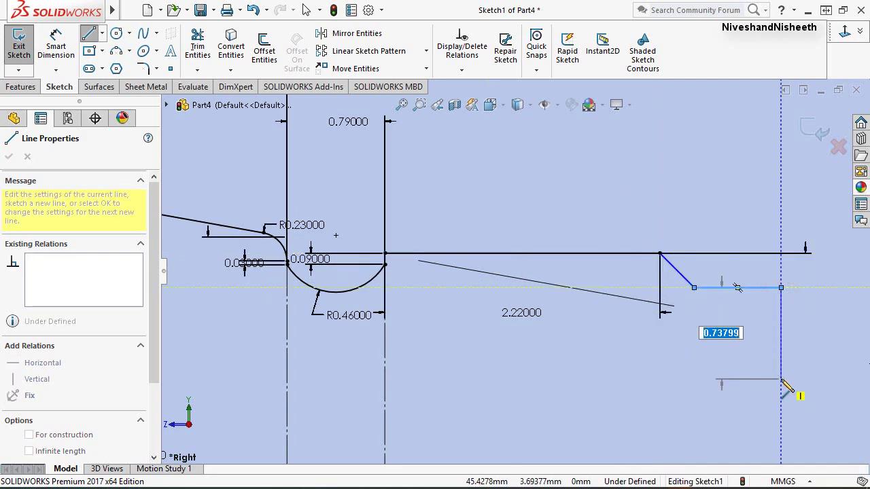
pyautogui.rightClick(782, 380)
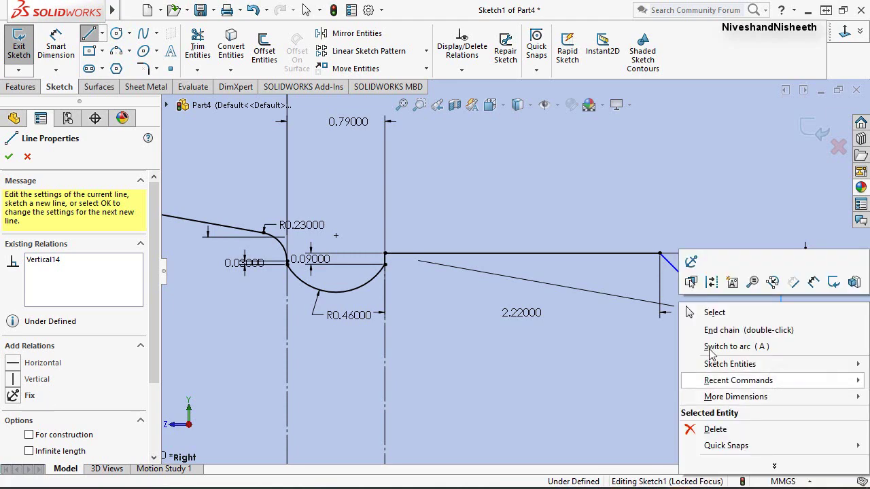
pyautogui.click(712, 317)
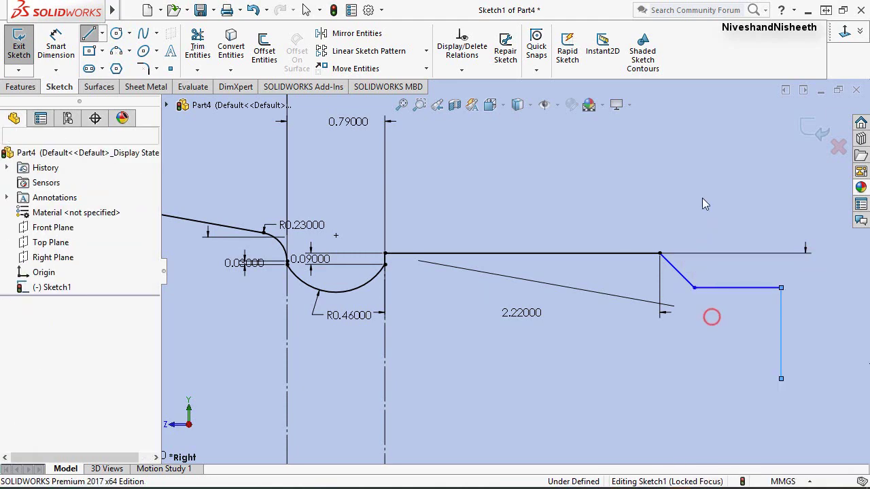
# Dimension the step length from its corner to the vertical line as 1.13.
pyautogui.rightClick(679, 170)
pyautogui.click(782, 145)
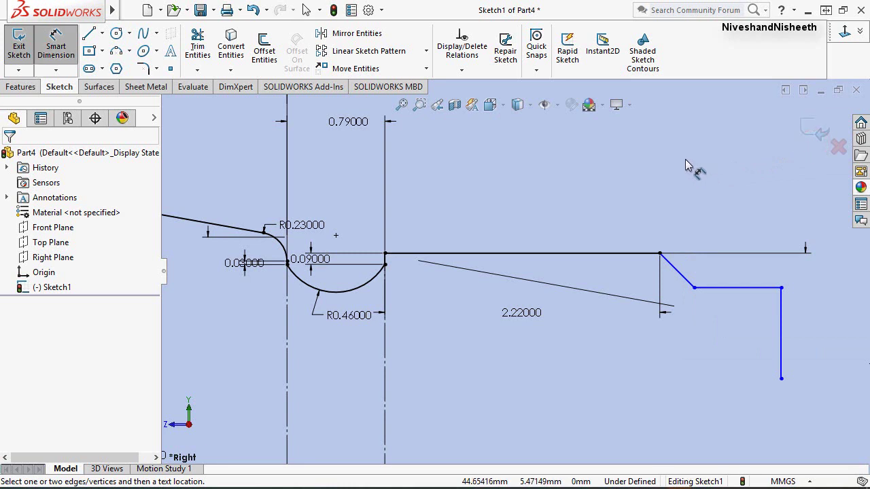
pyautogui.click(659, 254)
pyautogui.click(782, 324)
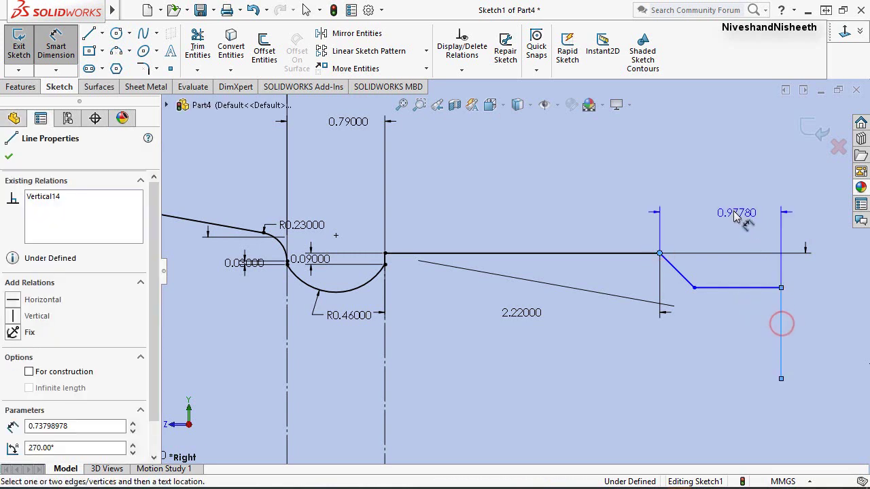
pyautogui.click(737, 216)
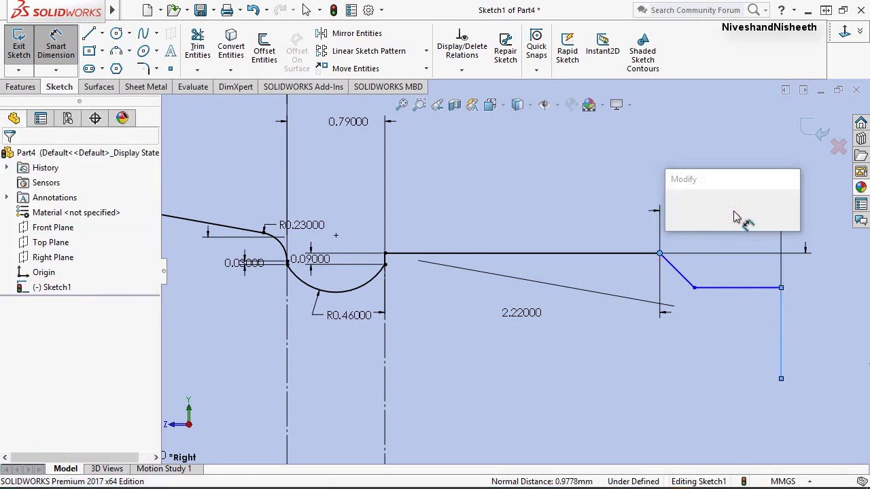
pyautogui.write('1.')
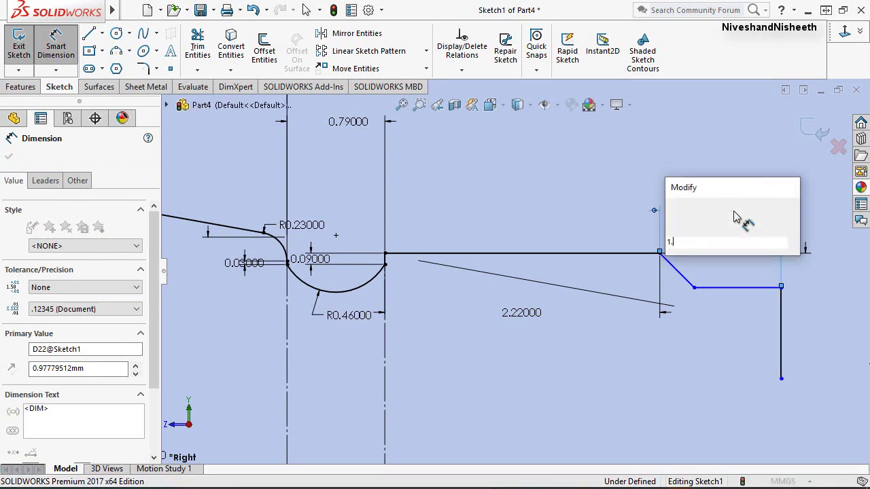
pyautogui.write('13')
pyautogui.press('Return')
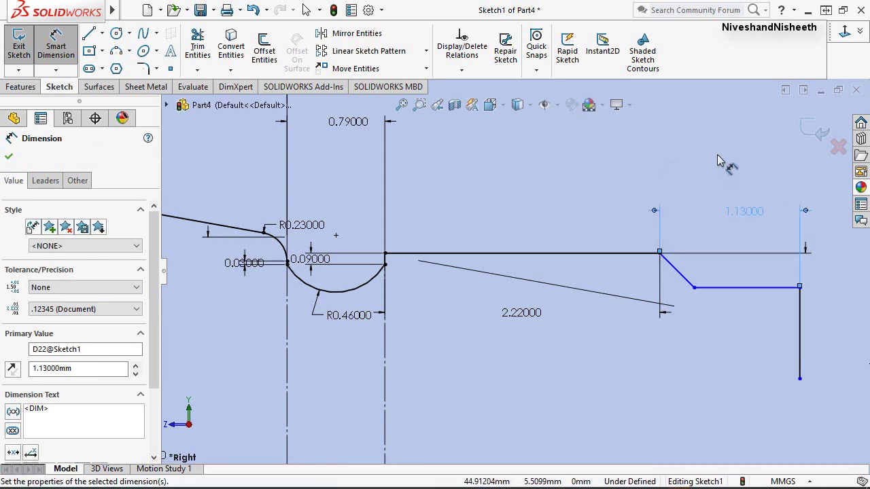
# Dimension the short horizontal segment's length, entering .85.
pyautogui.click(756, 306)
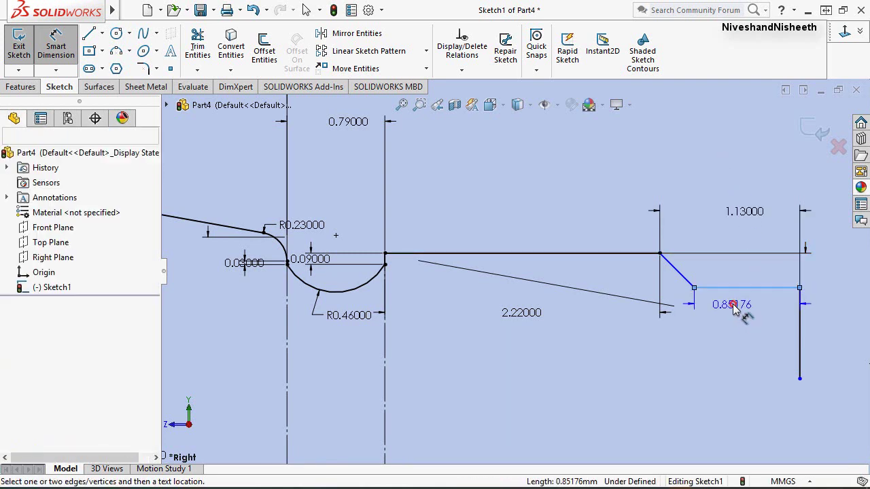
pyautogui.click(735, 307)
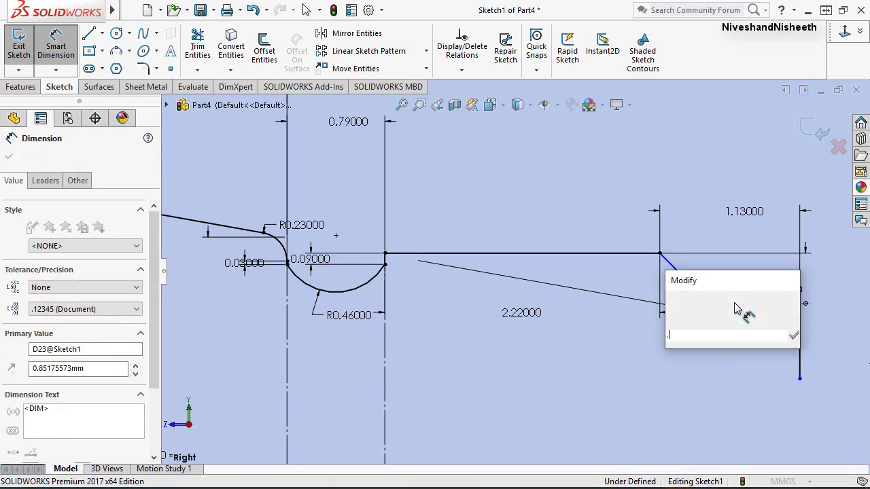
pyautogui.write('.9.85')
pyautogui.press('Return')
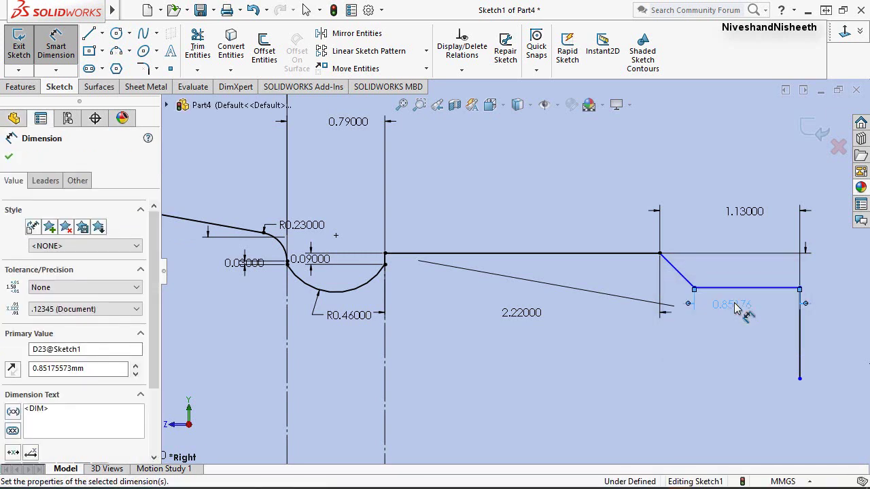
pyautogui.press('Escape')
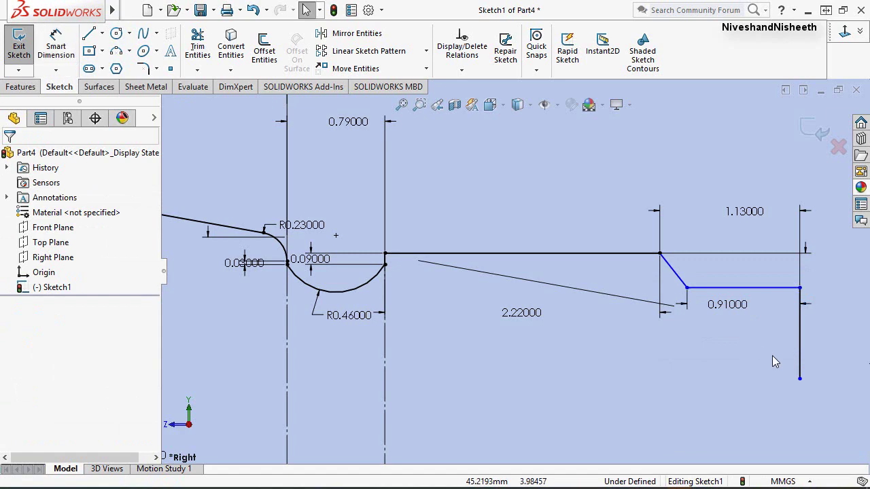
pyautogui.click(800, 379)
# Make the vertical end line's bottom end lie on the long baseline.
pyautogui.press('z')
pyautogui.press('z')
pyautogui.press('z')
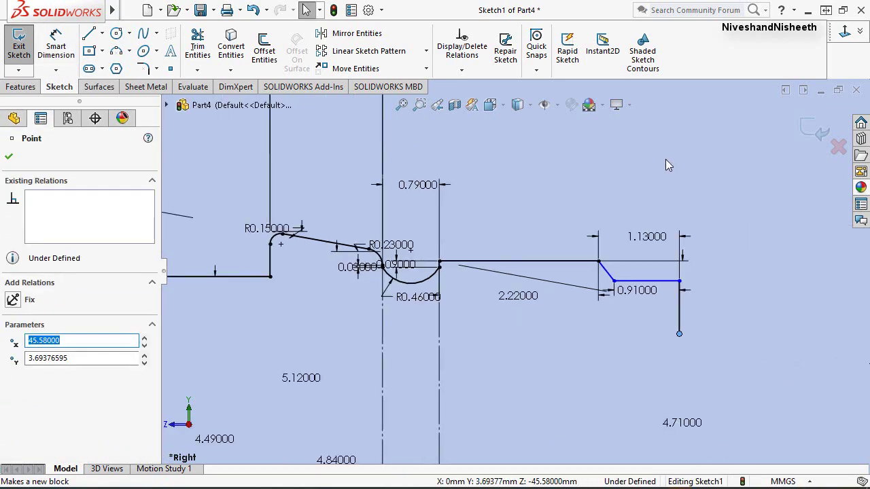
pyautogui.press('z')
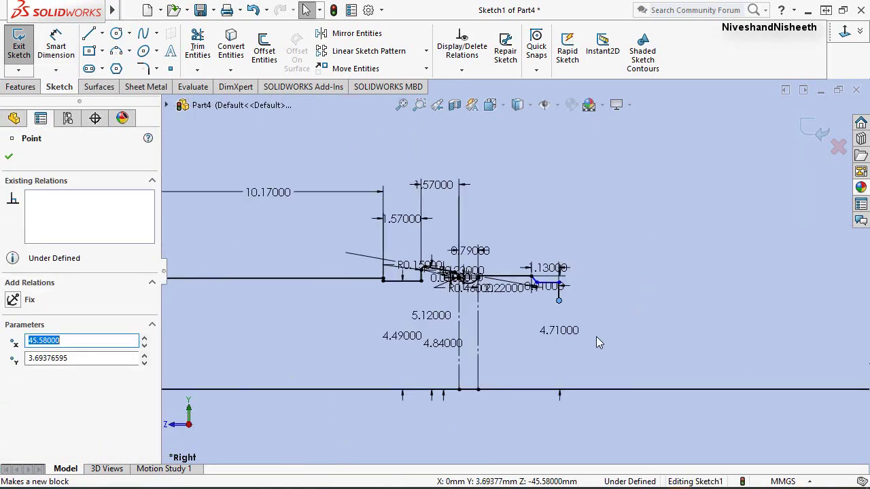
pyautogui.scroll(-2, 586, 350)
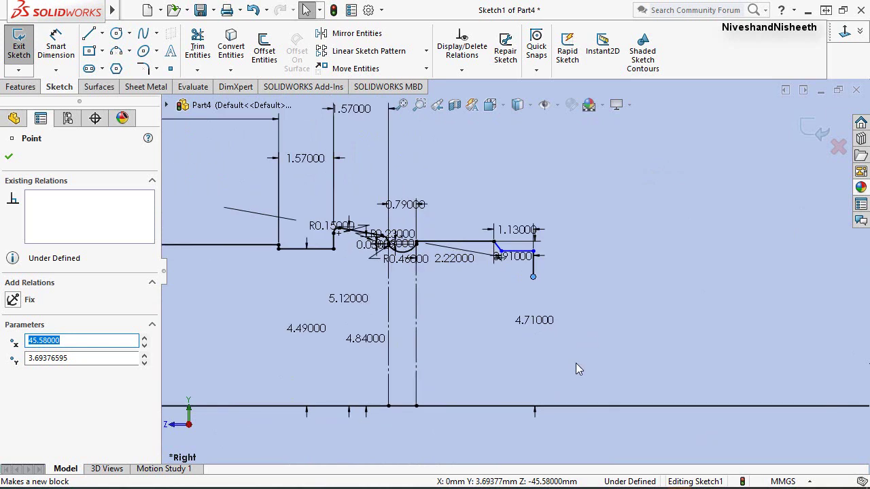
pyautogui.keyDown('ctrl'); pyautogui.click(559, 409); pyautogui.keyUp('ctrl')
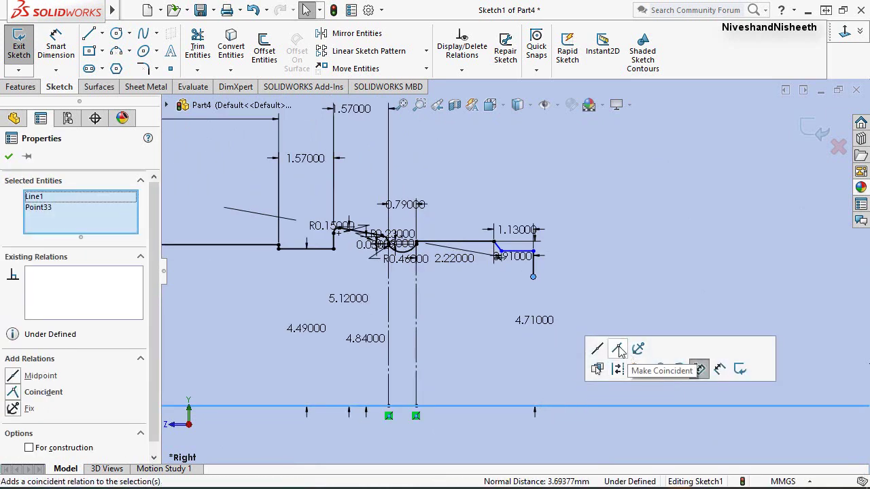
pyautogui.click(618, 348)
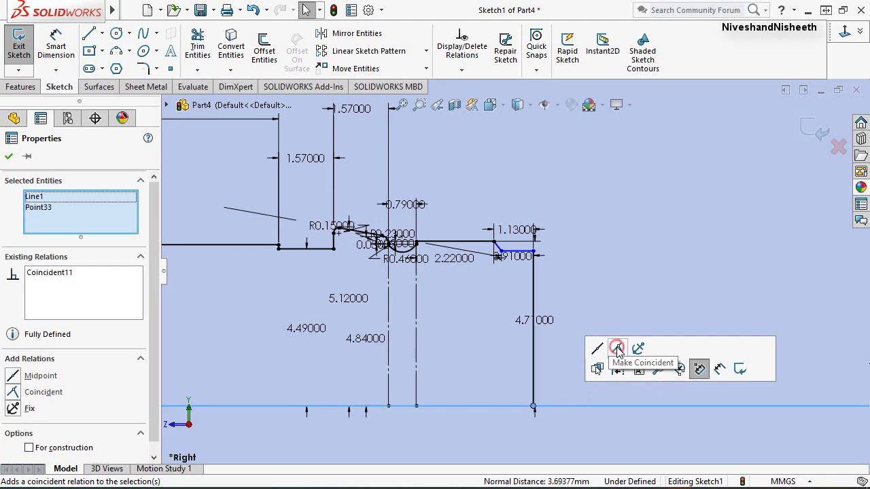
pyautogui.click(615, 250)
# Dimension the vertical end line at 4.33 and move the 4.71 label aside.
pyautogui.rightClick(585, 189)
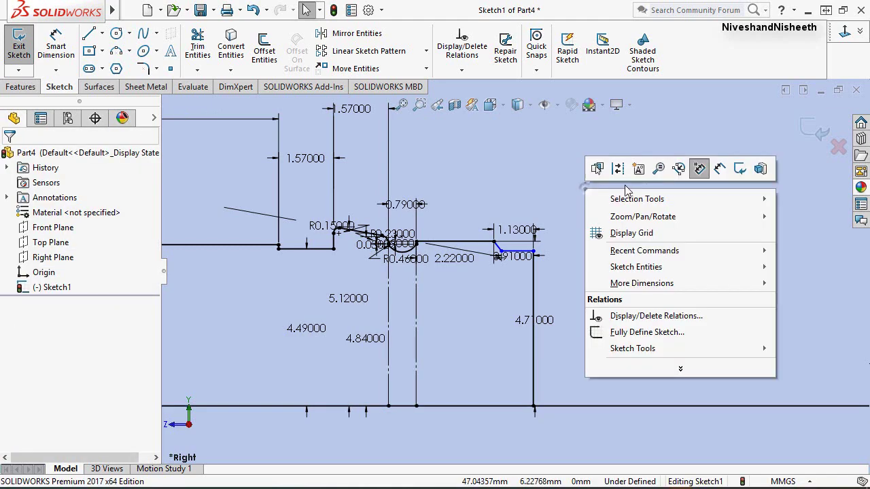
pyautogui.click(722, 168)
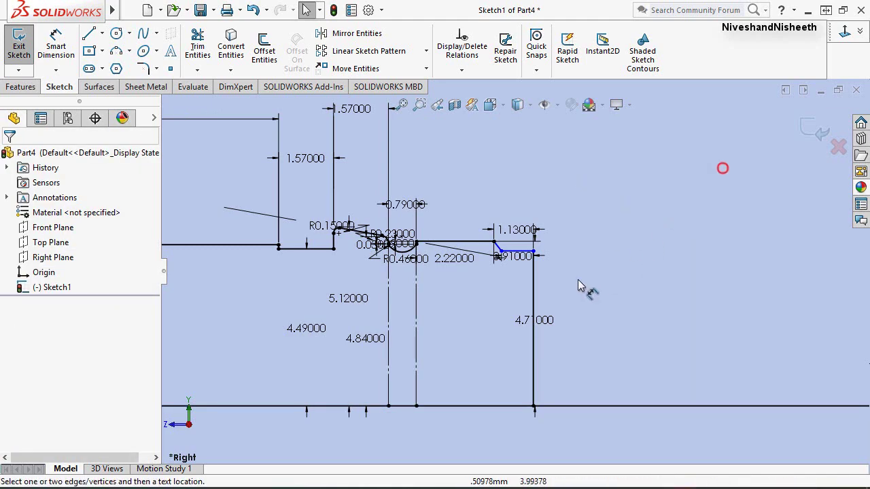
pyautogui.click(534, 299)
pyautogui.click(658, 310)
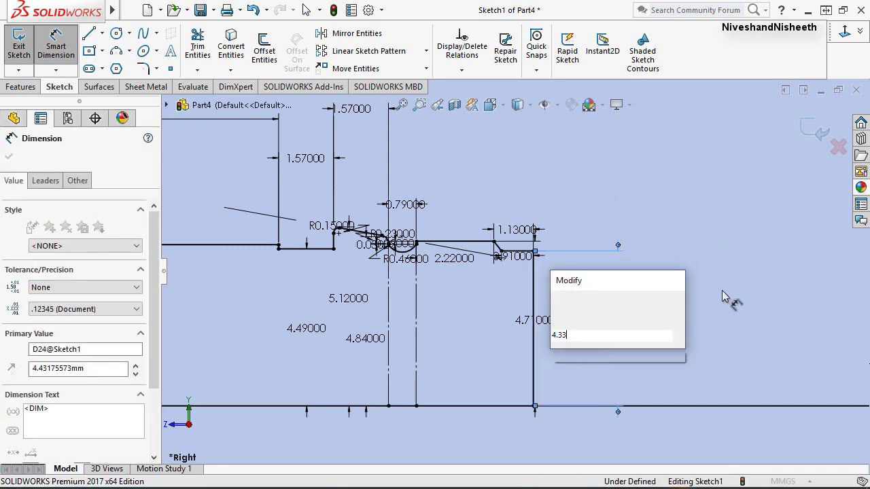
pyautogui.press('Escape')
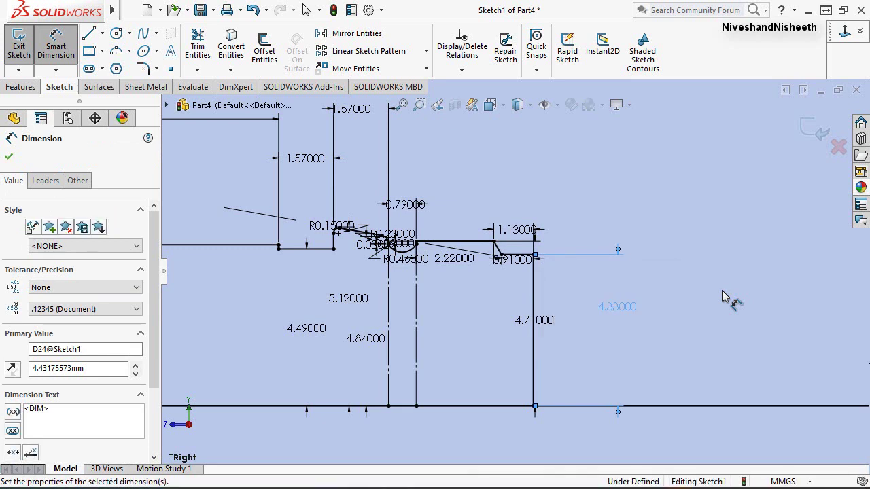
pyautogui.press('Escape')
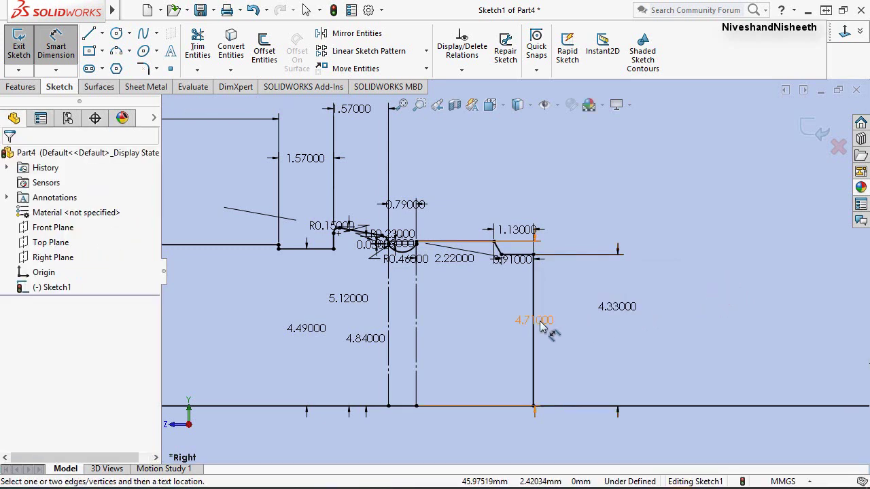
pyautogui.press('Escape')
pyautogui.moveTo(525, 327); pyautogui.dragTo(441, 324)
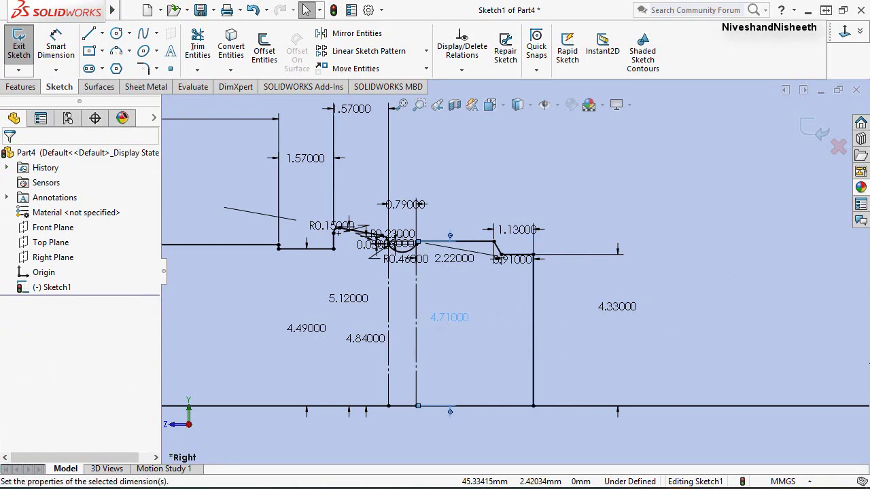
pyautogui.click(659, 275)
# Merge the baseline's far end with the vertical line's bottom end and exit the sketch.
pyautogui.scroll(3, 693, 275)
pyautogui.scroll(2, 695, 273)
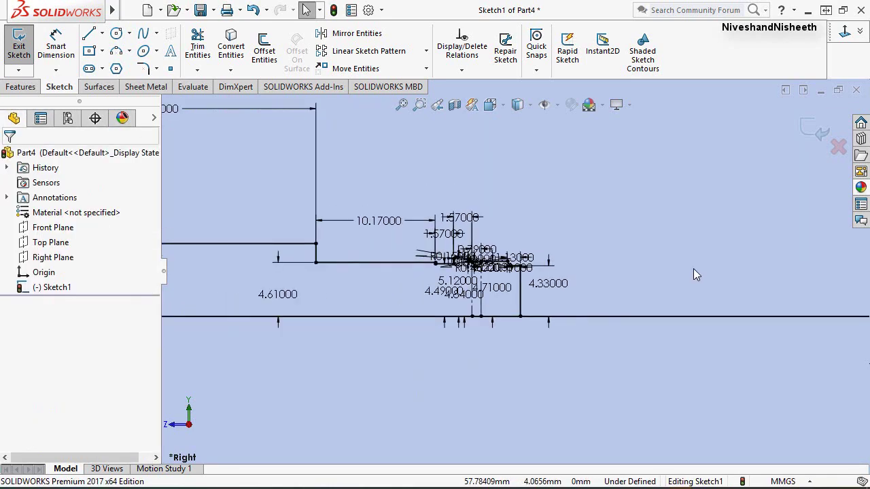
pyautogui.scroll(2, 687, 259)
pyautogui.scroll(1, 677, 243)
pyautogui.scroll(1, 686, 258)
pyautogui.scroll(-2, 598, 274)
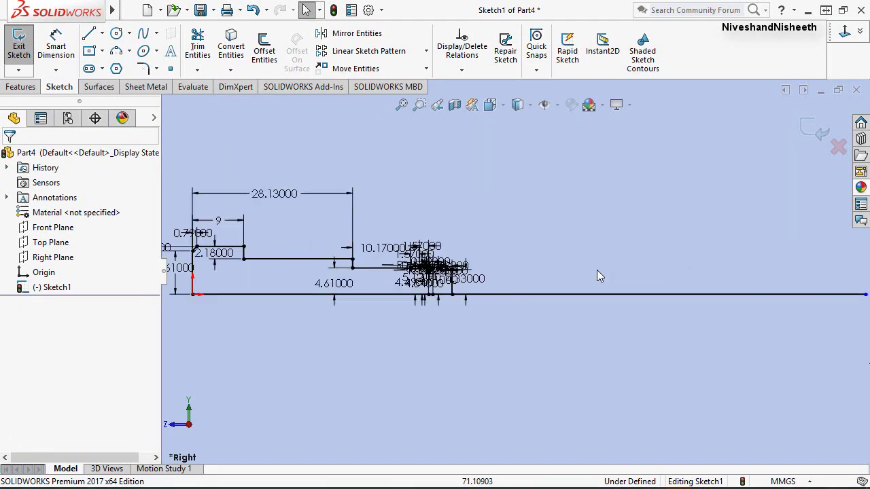
pyautogui.scroll(-1, 549, 286)
pyautogui.scroll(1, 505, 299)
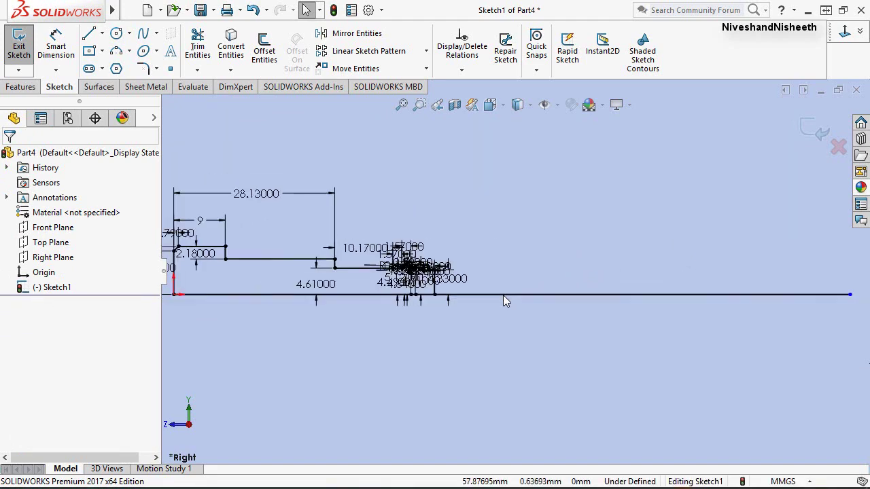
pyautogui.click(850, 297)
pyautogui.scroll(-2, 457, 299)
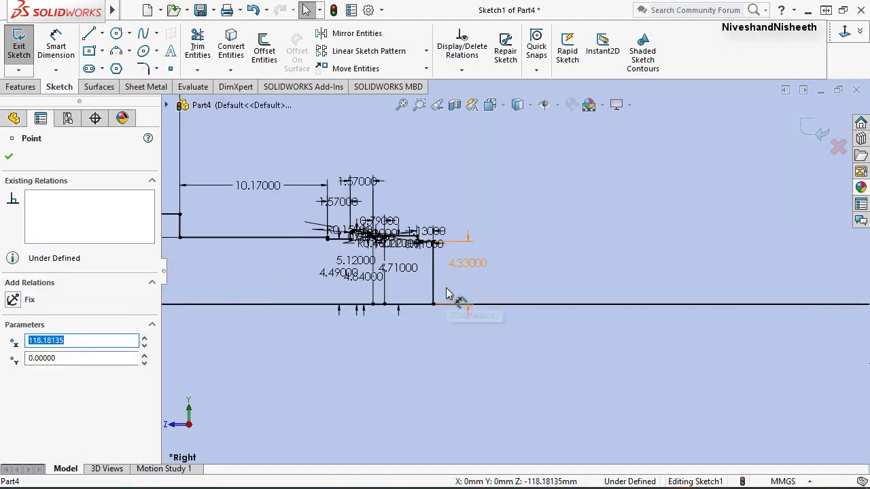
pyautogui.scroll(-2, 452, 314)
pyautogui.keyDown('ctrl'); pyautogui.click(438, 319); pyautogui.keyUp('ctrl')
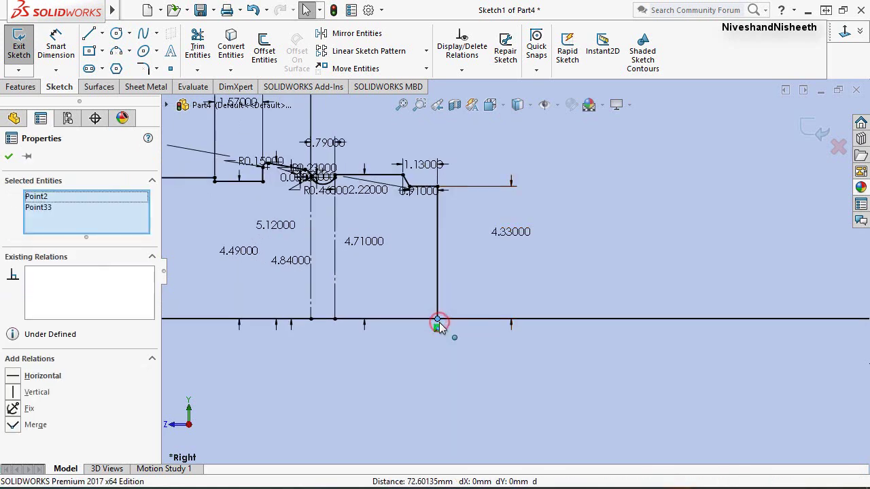
pyautogui.click(541, 262)
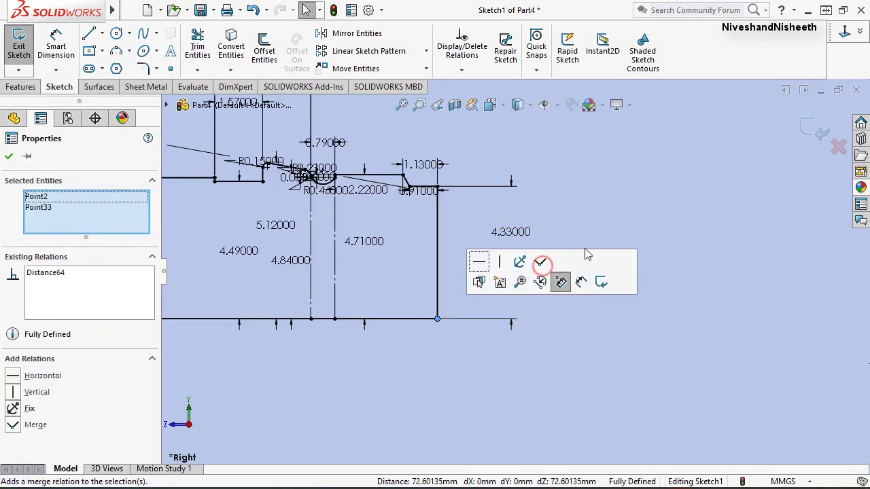
pyautogui.click(8, 157)
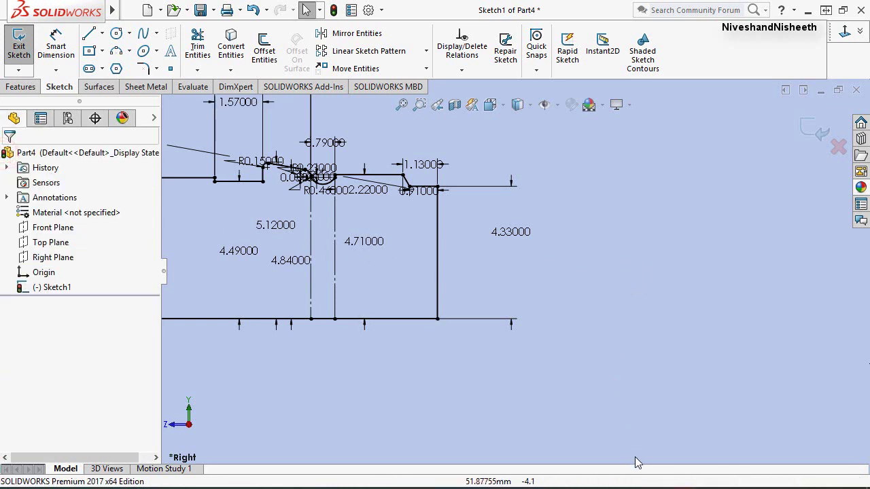
pyautogui.click(643, 202)
pyautogui.click(809, 129)
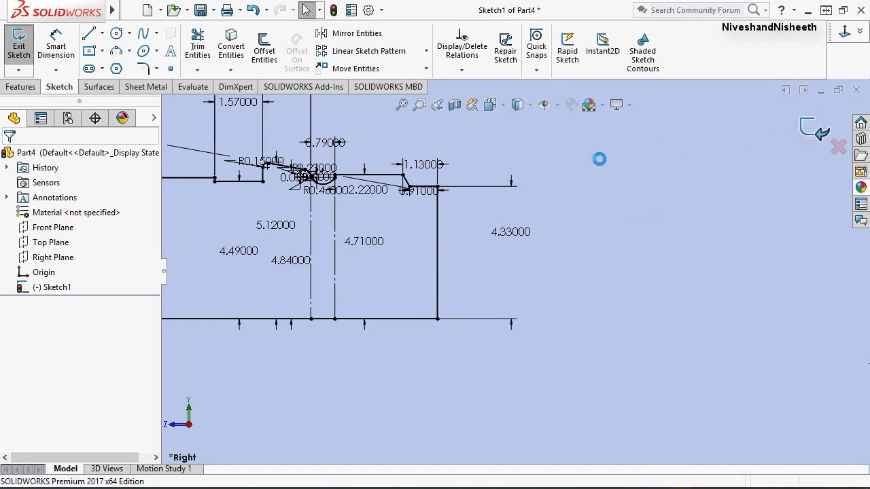
# Switch to Isometric view and revolve the profile 360° about the bottom line.
pyautogui.click(579, 172)
pyautogui.scroll(5, 604, 263)
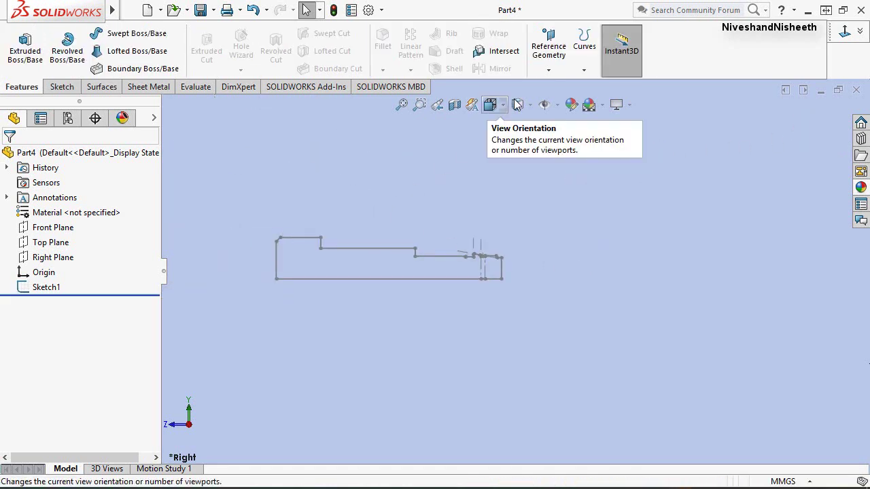
pyautogui.click(860, 32)
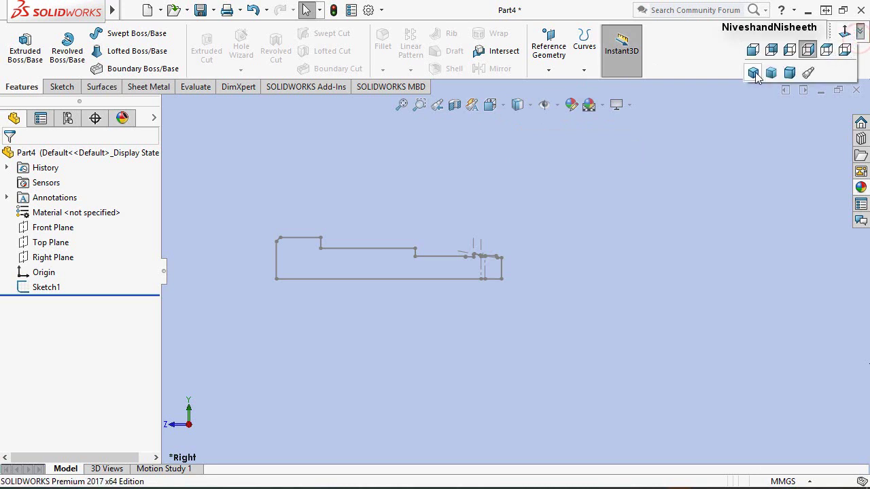
pyautogui.click(754, 74)
pyautogui.click(392, 179)
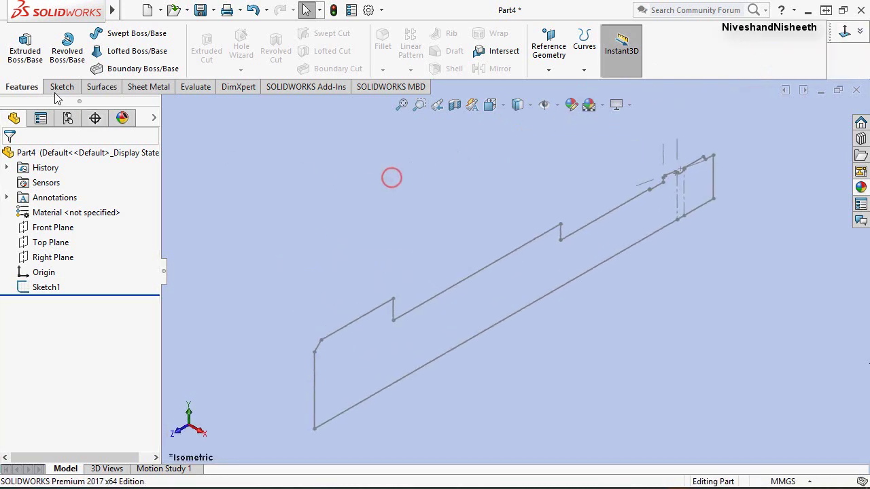
pyautogui.click(61, 55)
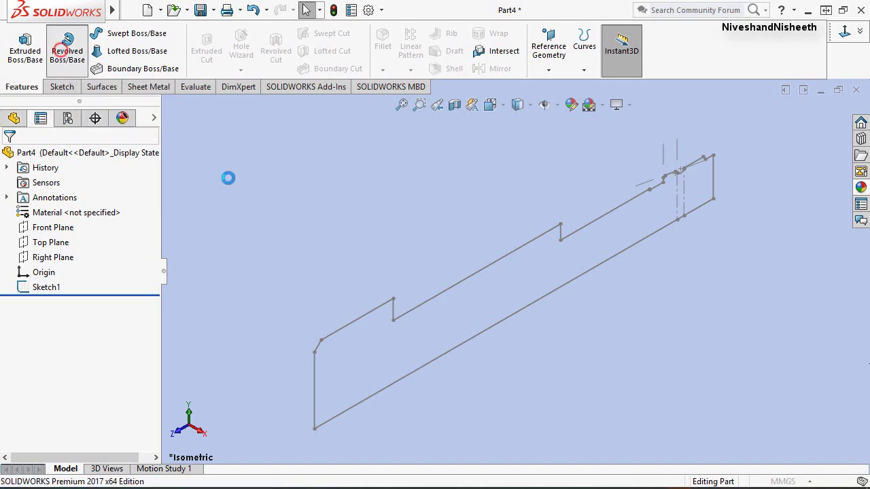
pyautogui.click(451, 289)
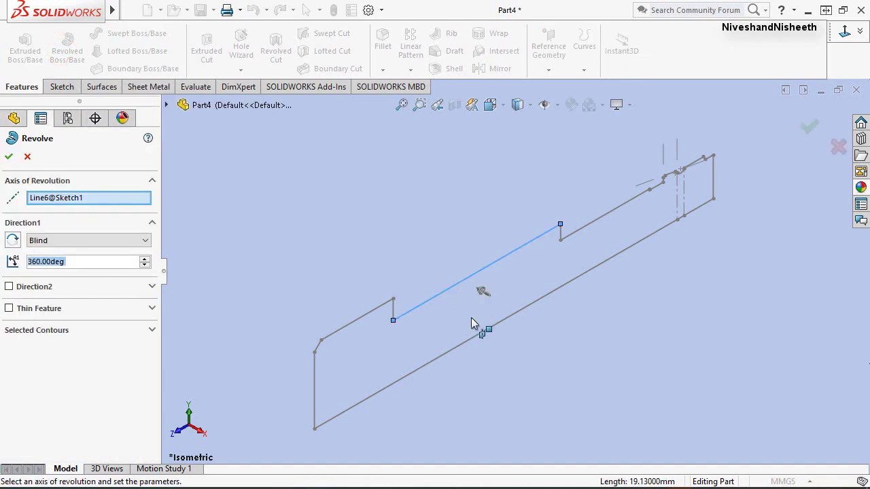
pyautogui.click(429, 363)
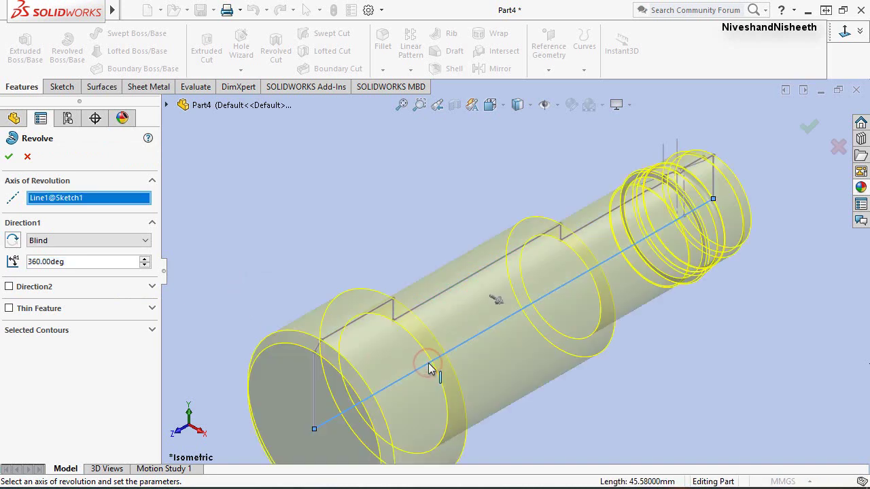
pyautogui.click(10, 157)
# Select the shaft body and apply the brushed steel appearance from the Steel library.
pyautogui.click(432, 164)
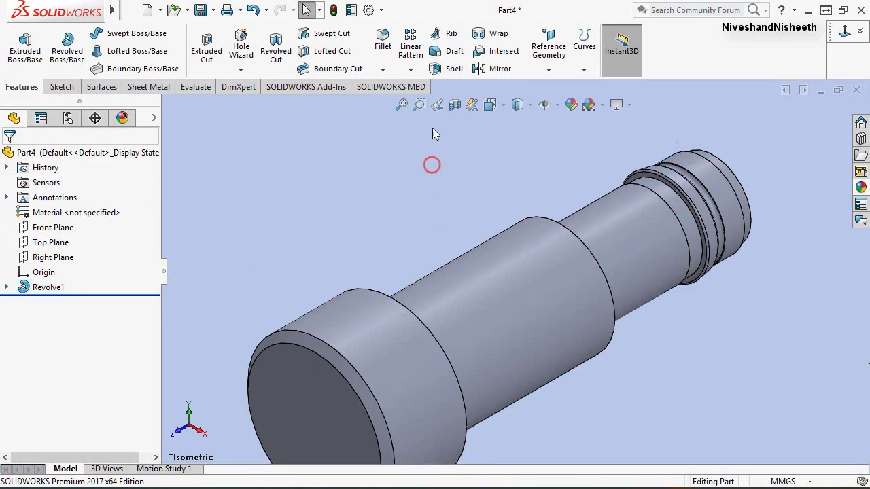
pyautogui.click(402, 104)
pyautogui.click(375, 186)
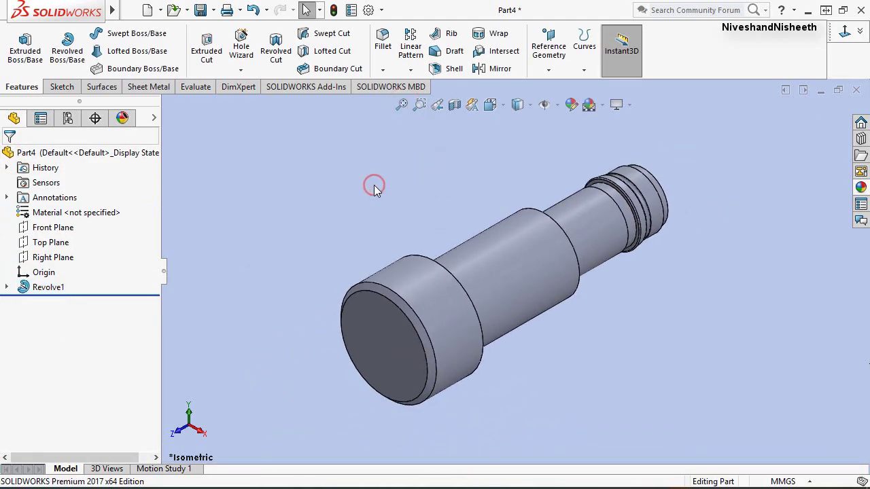
pyautogui.moveTo(281, 111); pyautogui.dragTo(712, 457)
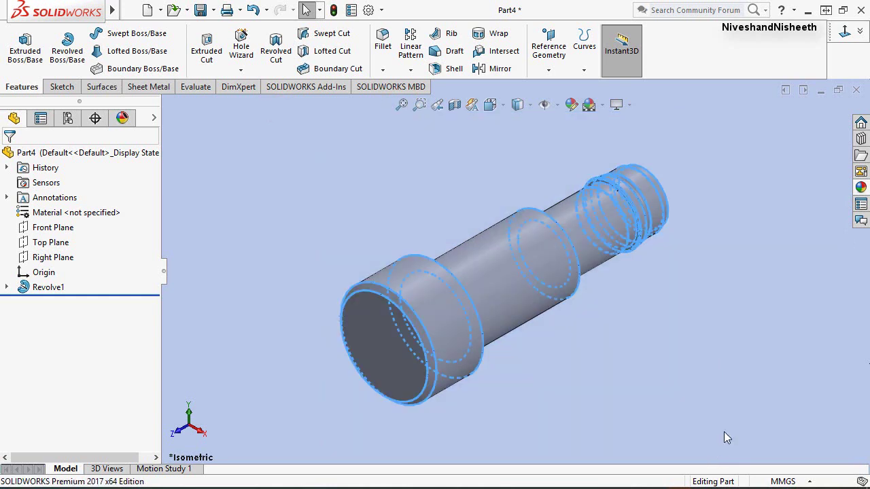
pyautogui.click(860, 187)
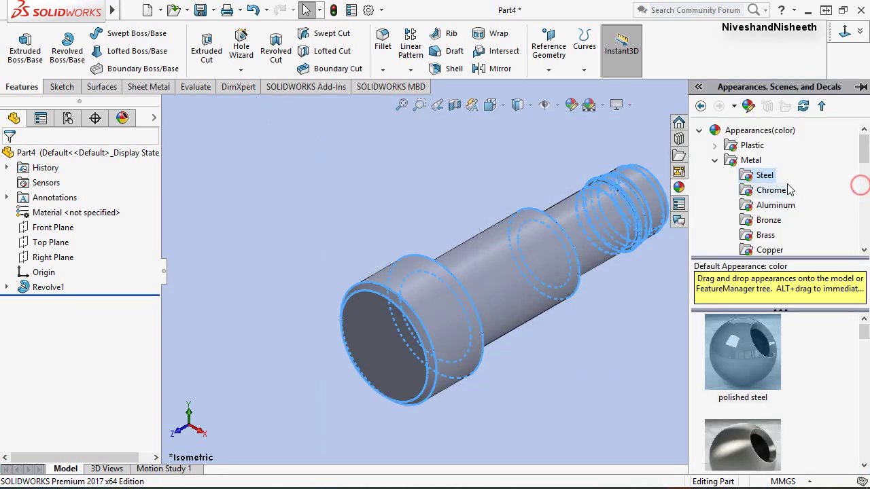
pyautogui.scroll(-1, 796, 398)
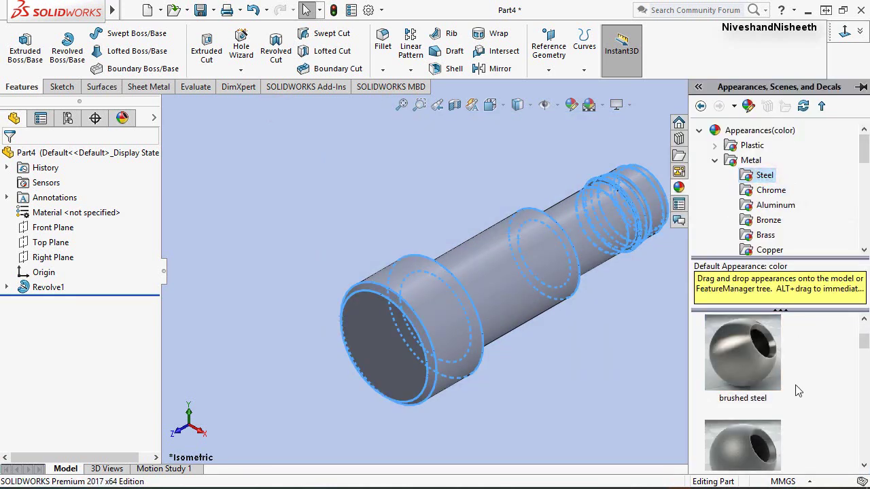
pyautogui.click(744, 352)
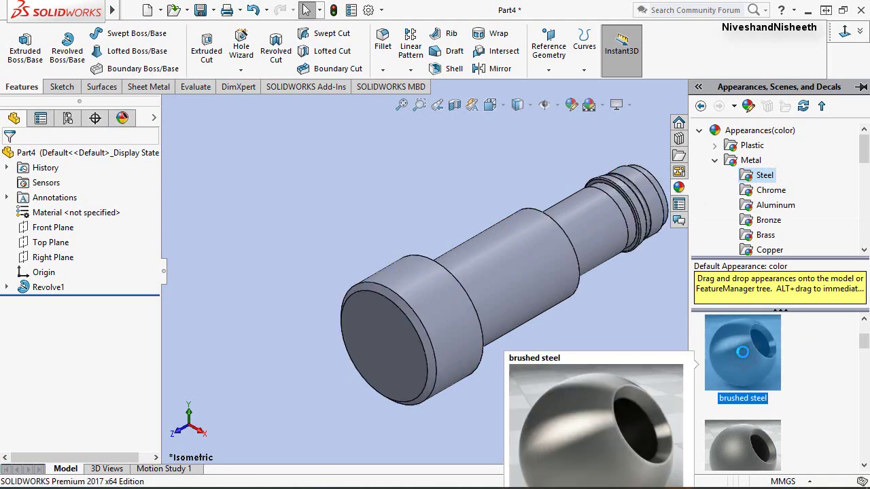
pyautogui.moveTo(742, 352); pyautogui.dragTo(408, 292)
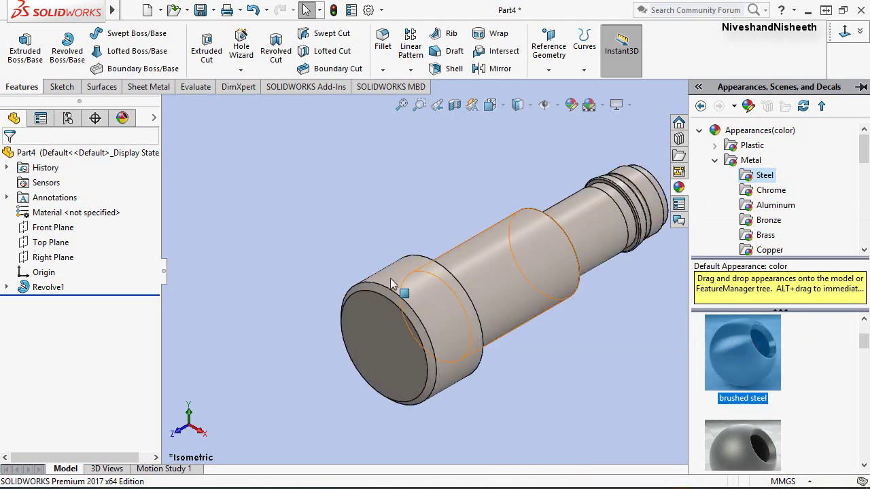
pyautogui.click(122, 119)
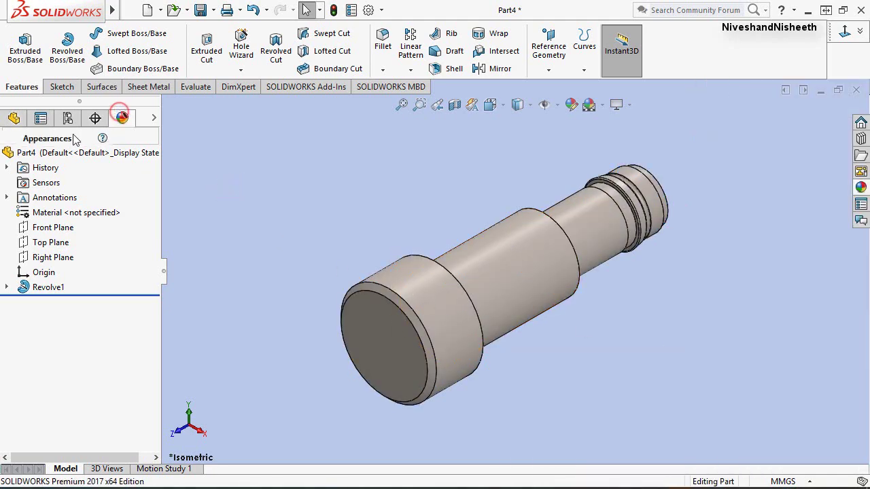
# Add a new directional light, Directional4, to the scene's Lights.
pyautogui.click(45, 137)
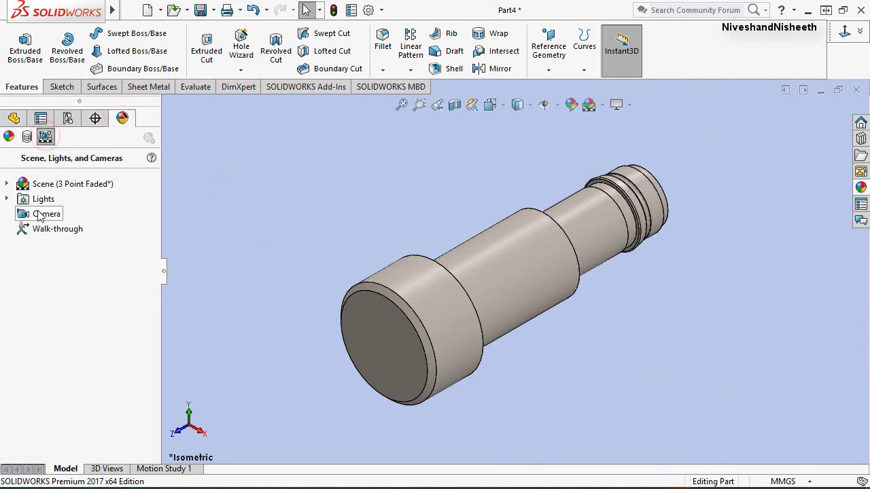
pyautogui.click(7, 199)
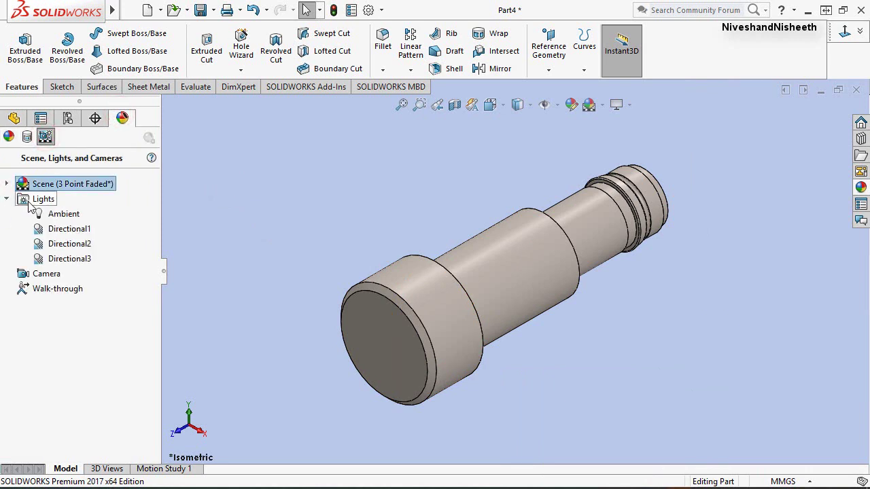
pyautogui.rightClick(31, 203)
pyautogui.click(57, 246)
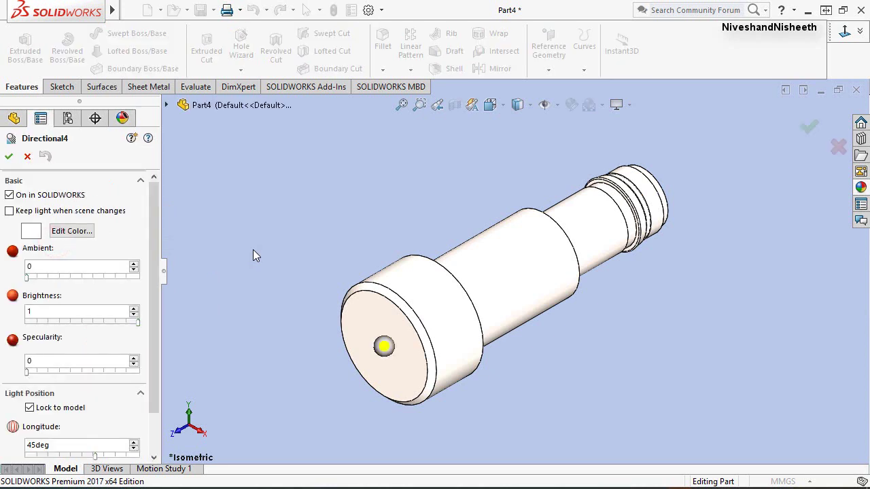
# Aim Directional4 at the shaft's front face at 19.08° longitude with brightness 0.23.
pyautogui.click(403, 323)
pyautogui.moveTo(384, 346)
pyautogui.mouseDown()
pyautogui.moveTo(376, 275)
pyautogui.moveTo(338, 194)
pyautogui.moveTo(275, 287)
pyautogui.moveTo(329, 363)
pyautogui.mouseUp()
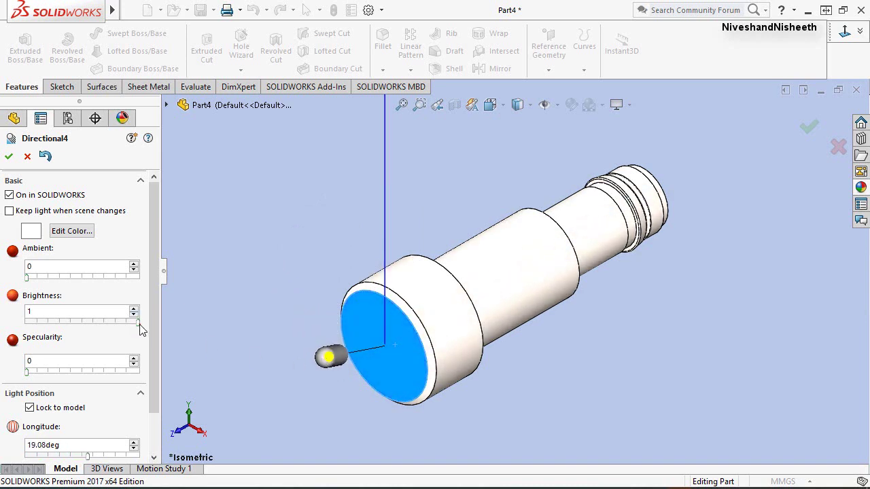
pyautogui.moveTo(137, 322)
pyautogui.mouseDown()
pyautogui.moveTo(49, 323)
pyautogui.moveTo(48, 333)
pyautogui.mouseUp()
pyautogui.click(8, 157)
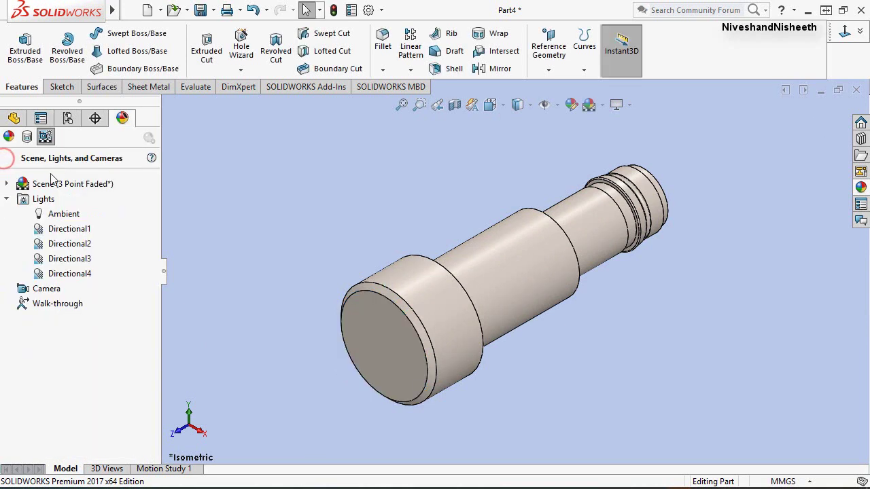
pyautogui.click(13, 118)
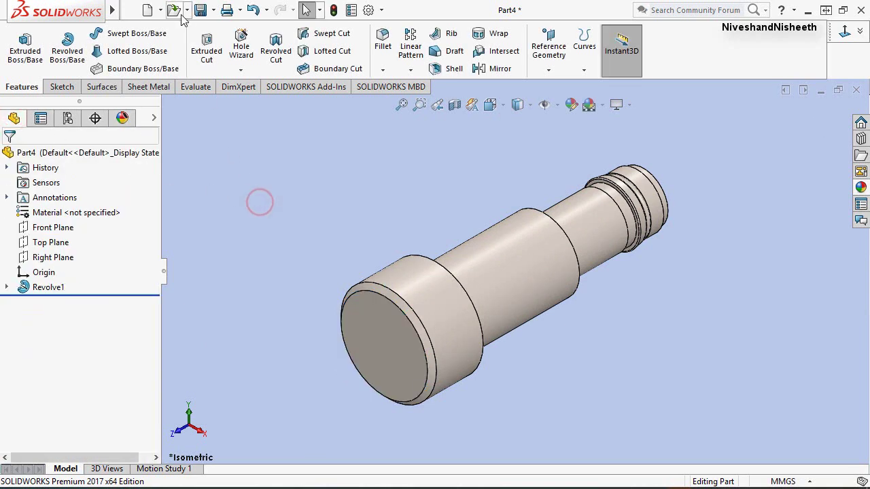
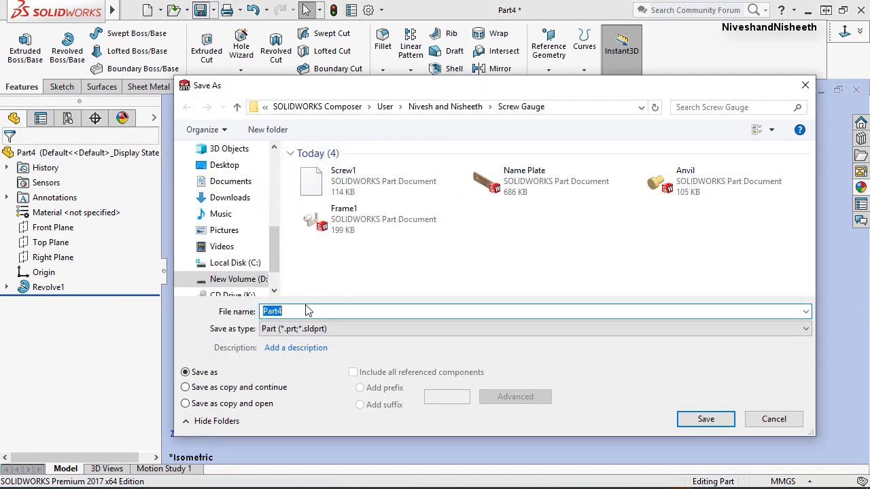
# Rename the part file from Part4 to Stem1 and save it in the Screw Gauge folder.
pyautogui.write('Stem1')
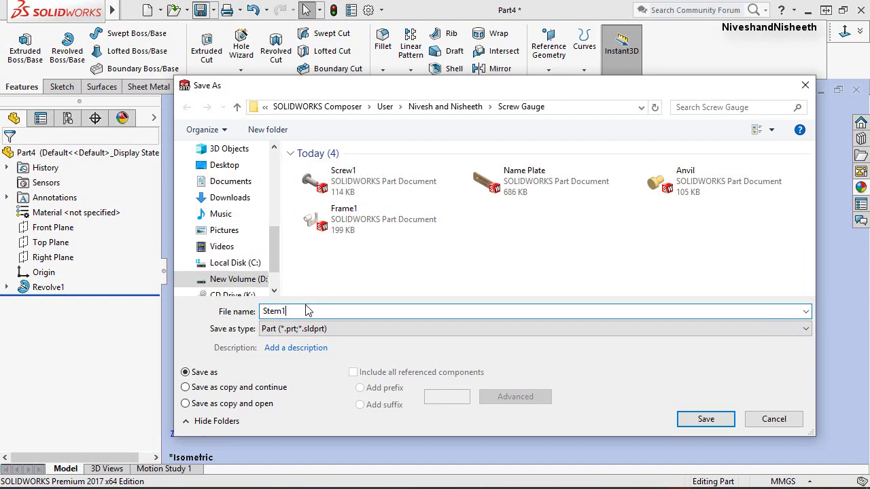
pyautogui.click(697, 417)
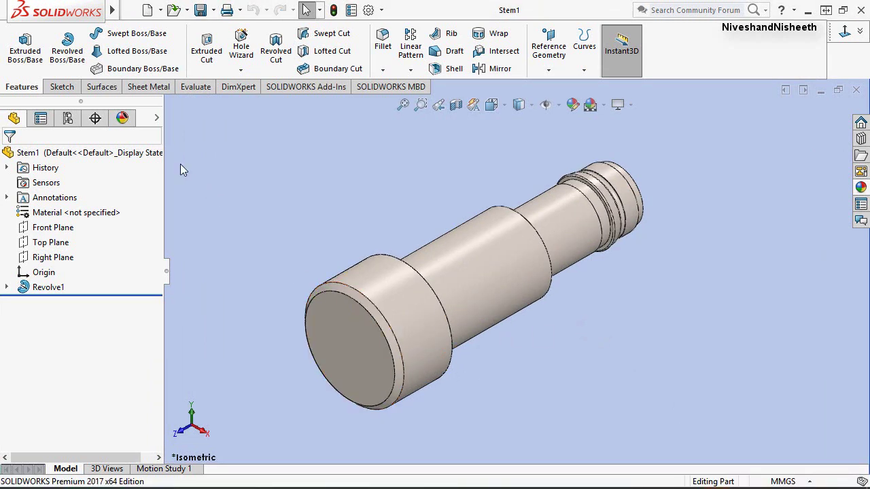
# Start a new sketch on the Right Plane.
pyautogui.click(61, 87)
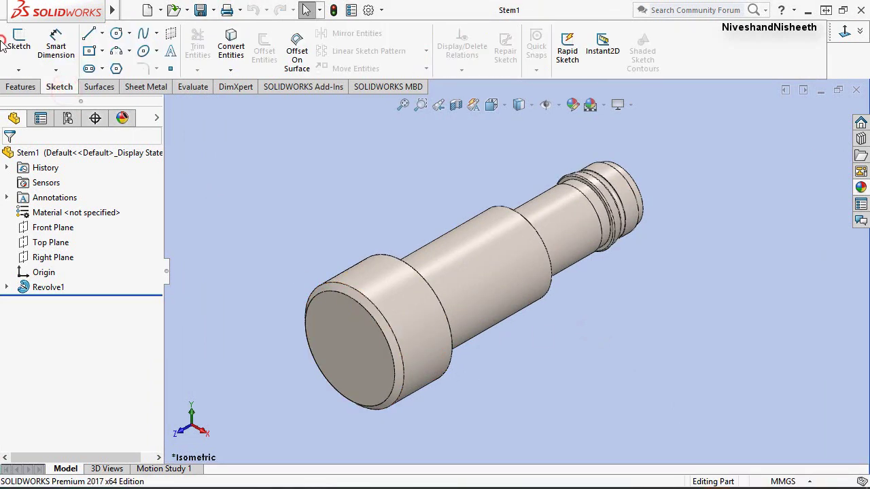
pyautogui.click(19, 42)
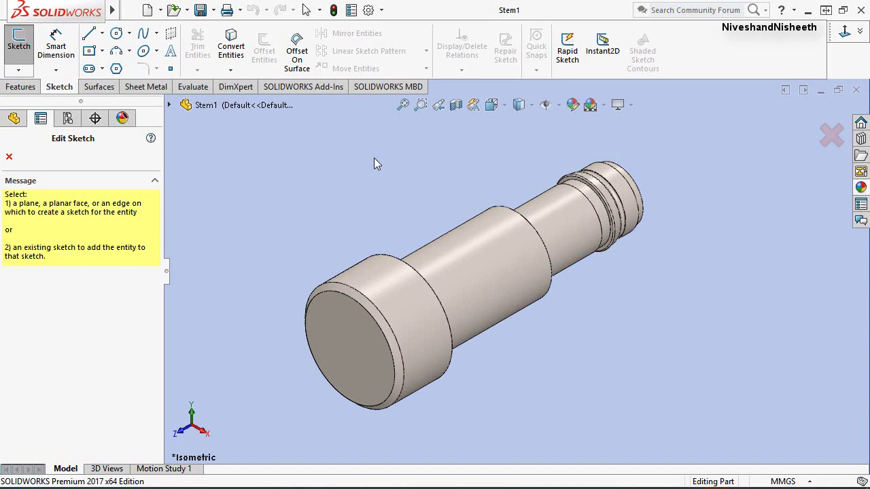
pyautogui.click(167, 105)
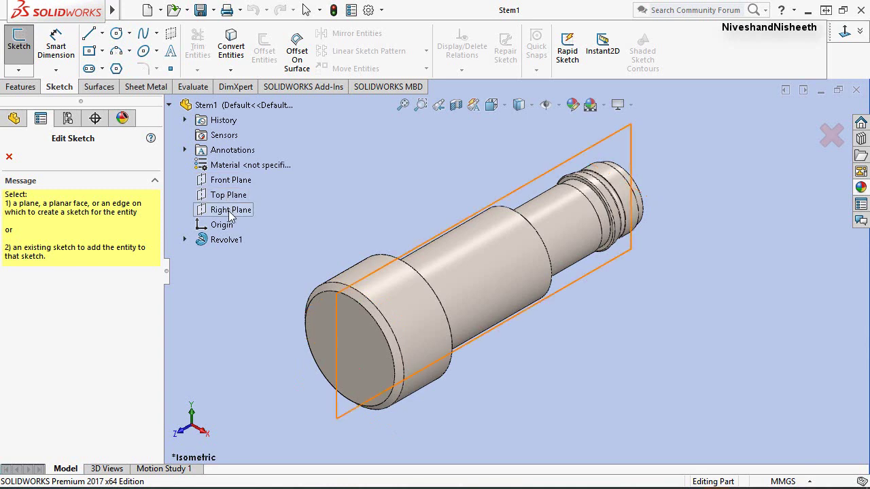
pyautogui.click(229, 213)
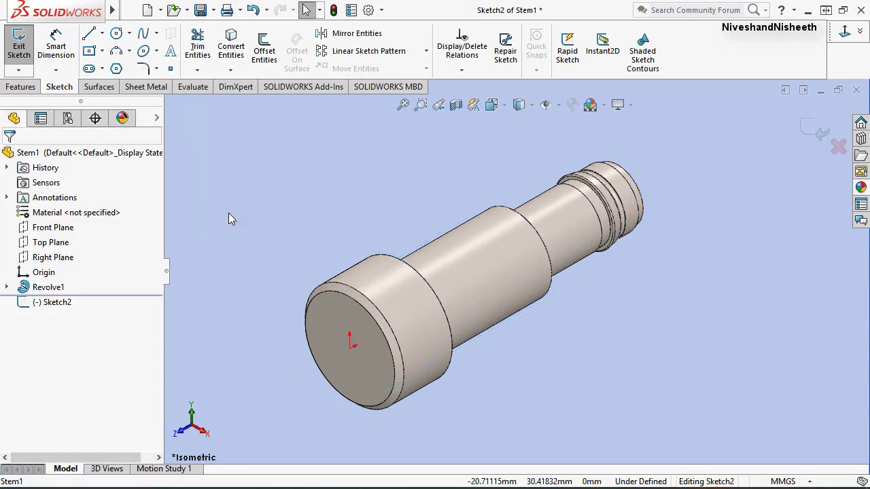
pyautogui.click(63, 260)
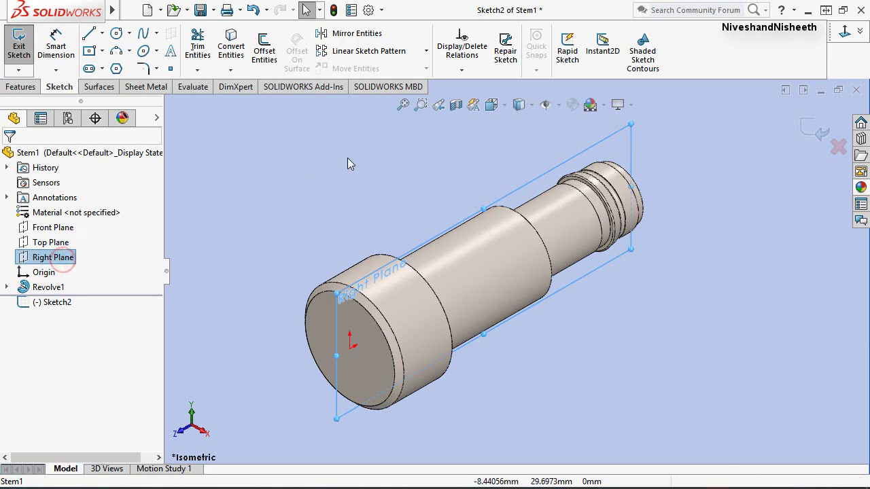
# Cut the part with a section view through the Right Plane and view it from the Right.
pyautogui.click(456, 106)
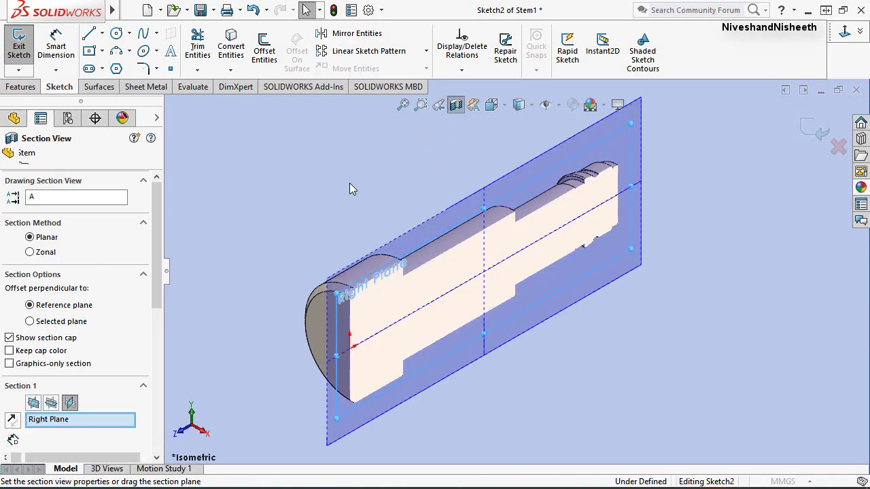
pyautogui.click(8, 157)
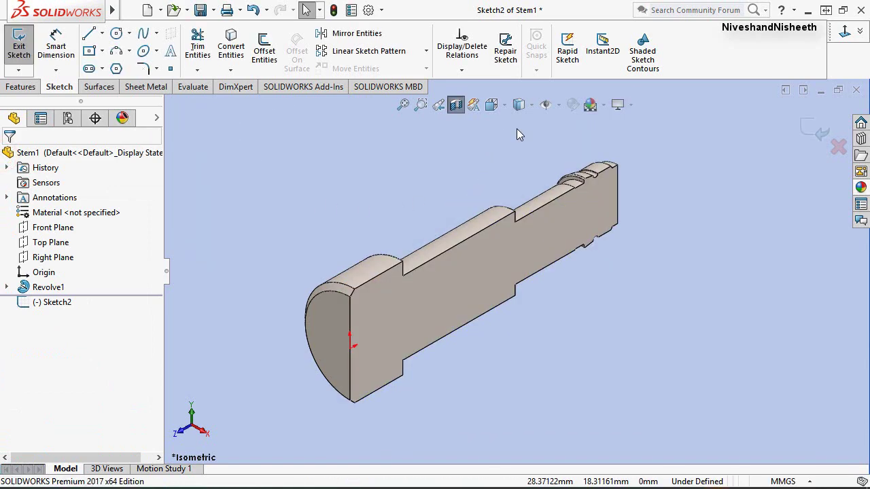
pyautogui.click(503, 110)
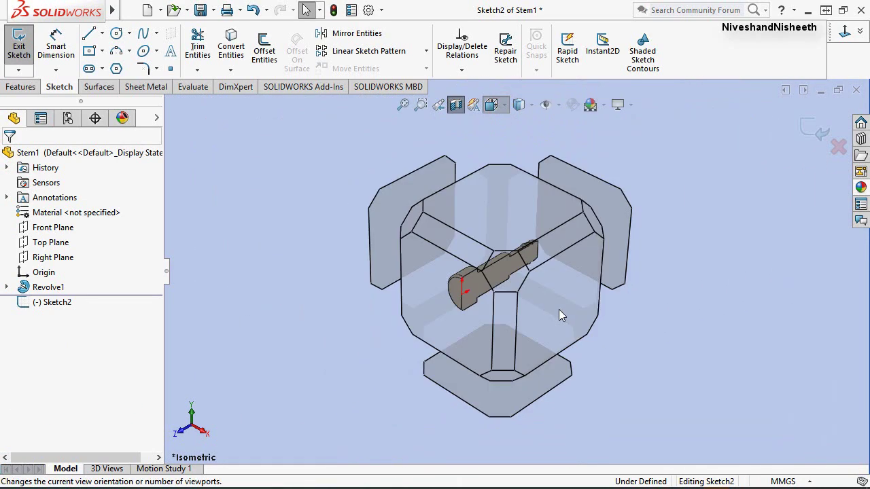
pyautogui.click(559, 309)
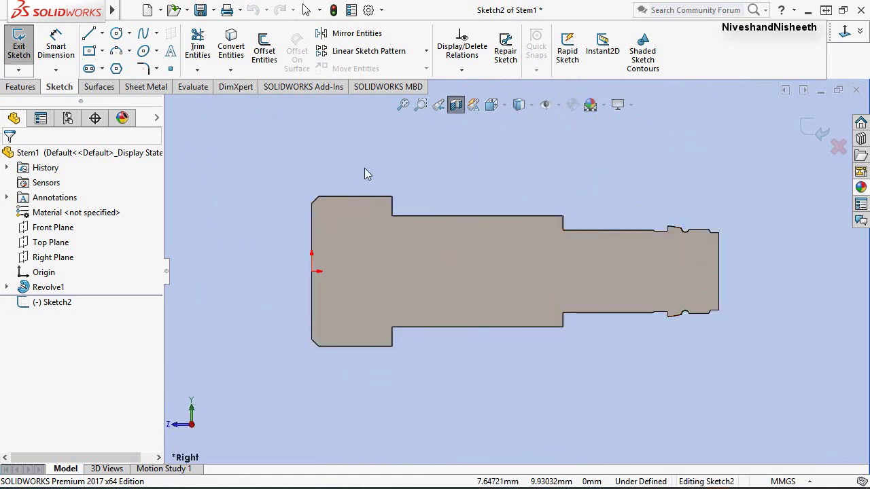
# Draw an infinite horizontal centerline through the origin.
pyautogui.click(103, 34)
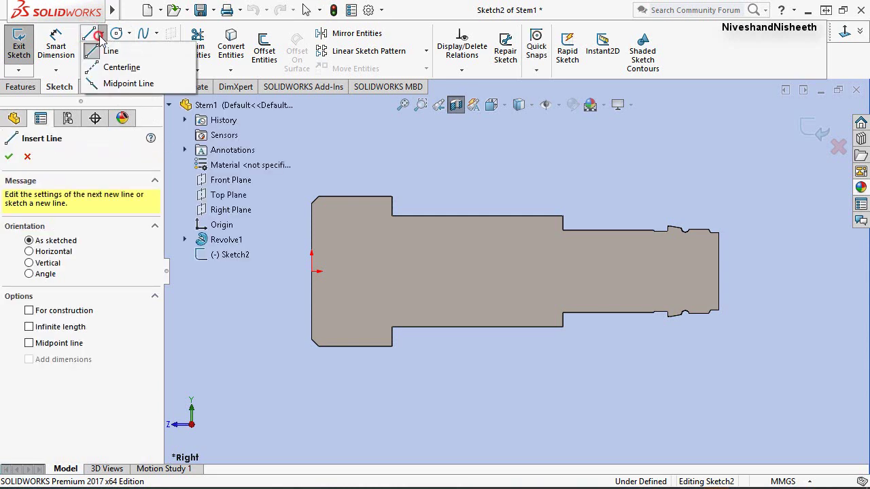
pyautogui.click(116, 66)
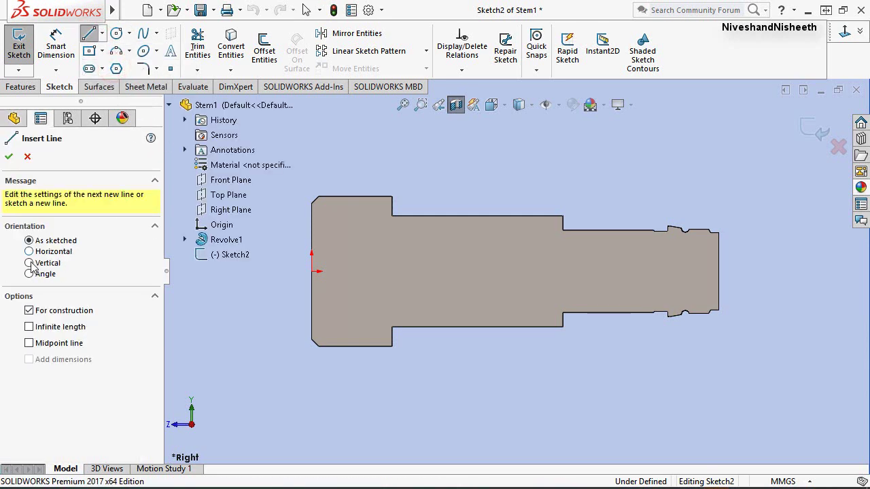
pyautogui.click(30, 251)
pyautogui.click(29, 328)
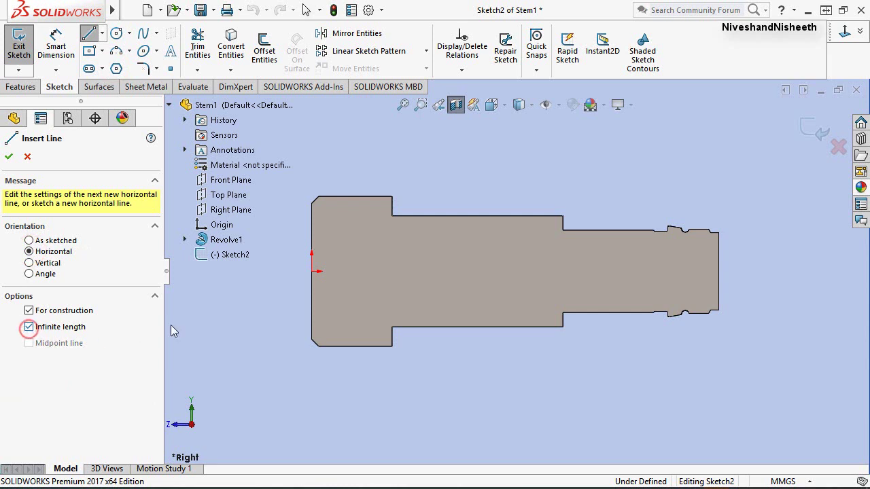
pyautogui.click(313, 272)
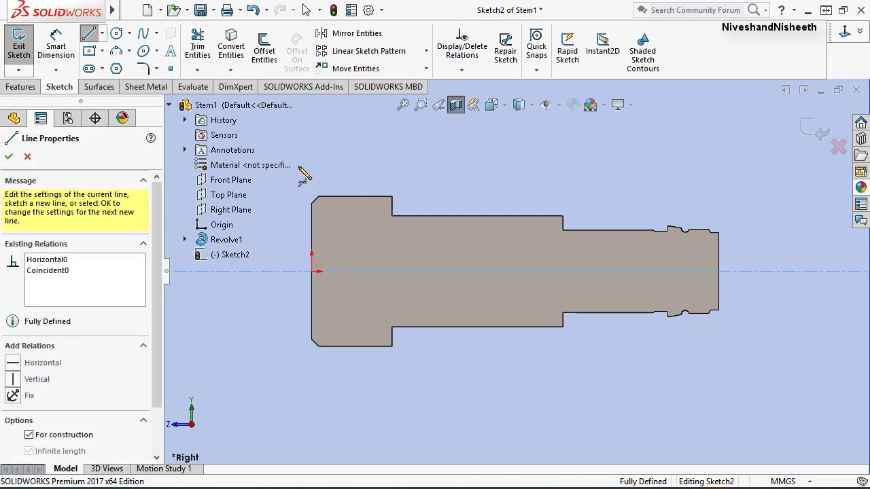
pyautogui.rightClick(377, 160)
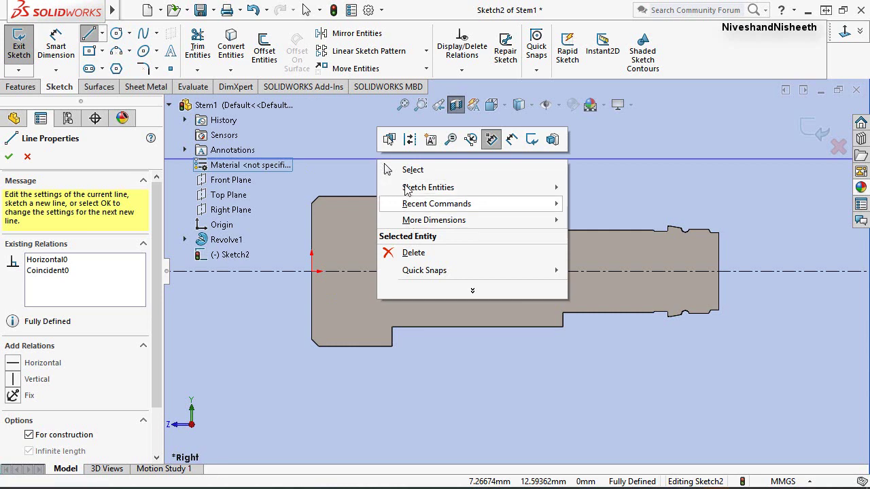
pyautogui.click(404, 170)
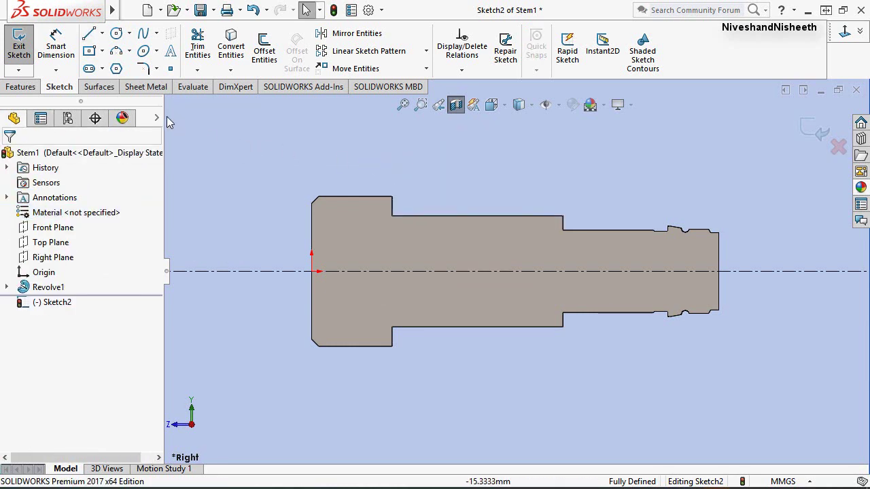
# Draw the stepped open profile: a 4.31 vertical line, then angled, horizontal, step-down and horizontal segments.
pyautogui.click(102, 34)
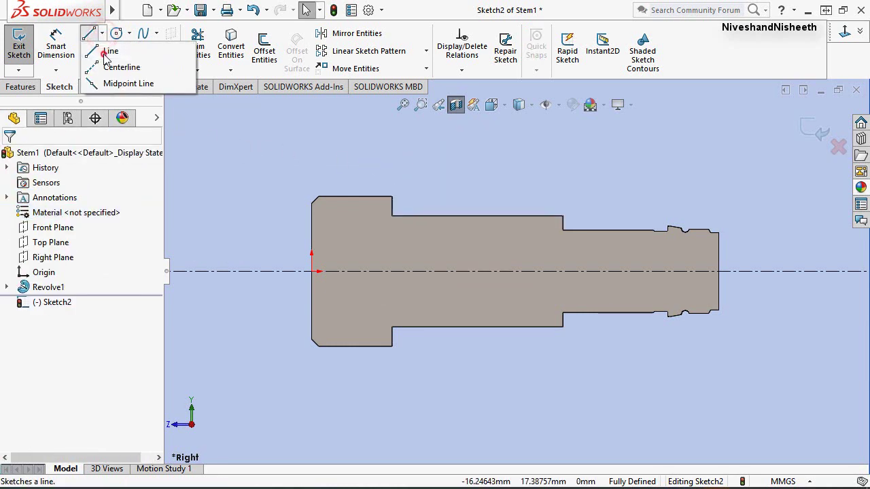
pyautogui.click(112, 52)
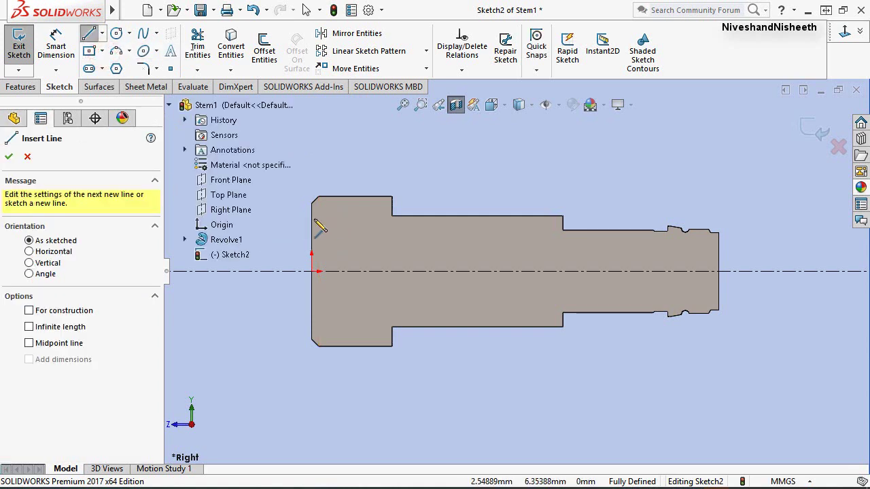
pyautogui.scroll(-2, 320, 227)
pyautogui.scroll(-2, 334, 251)
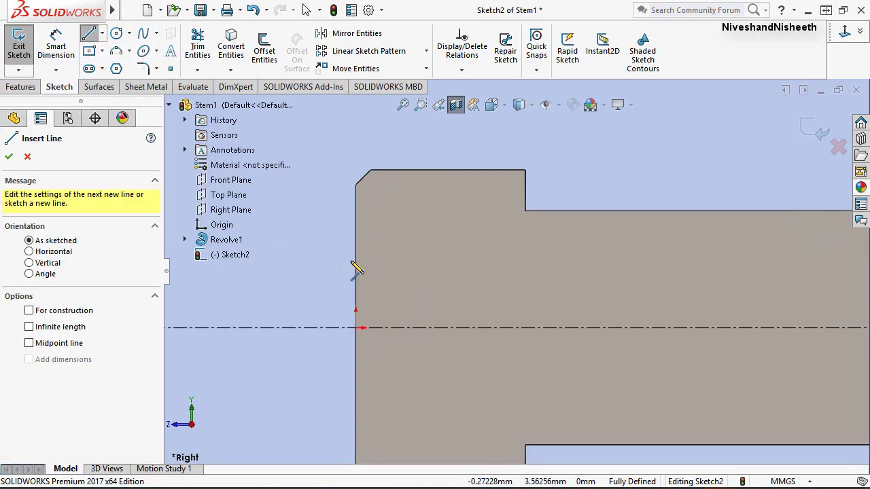
pyautogui.click(355, 328)
pyautogui.write('4.31')
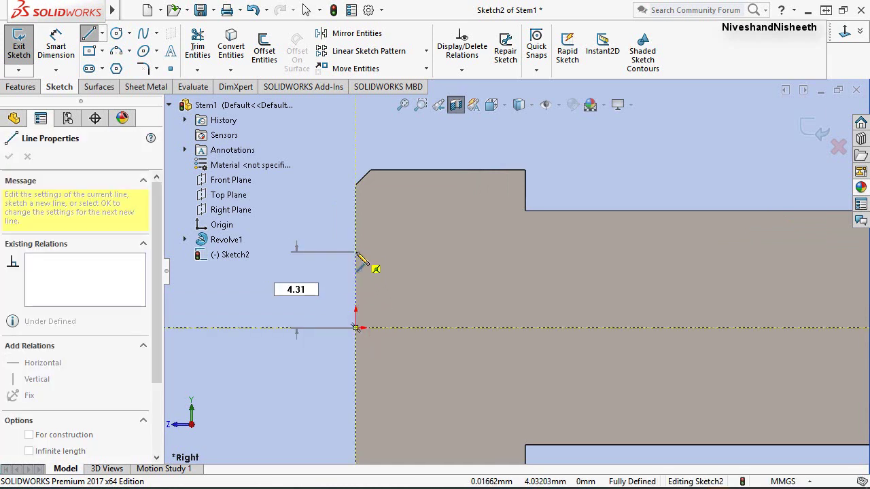
pyautogui.press('Return')
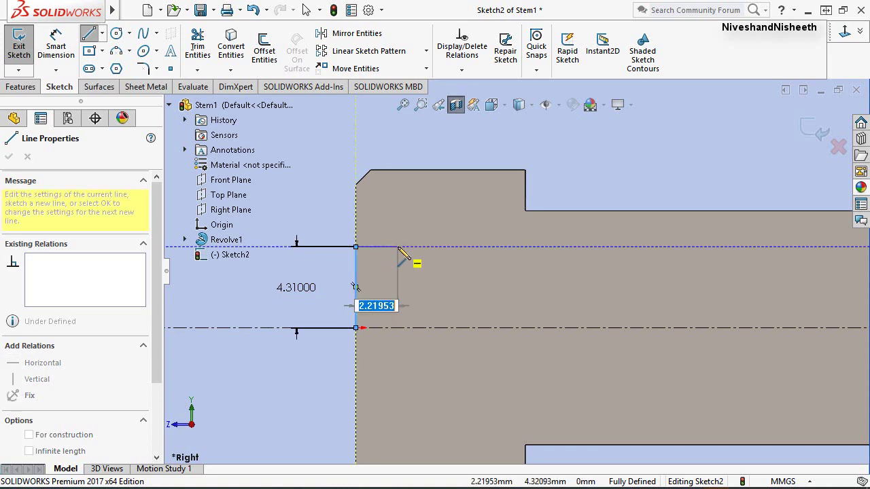
pyautogui.scroll(-1, 405, 258)
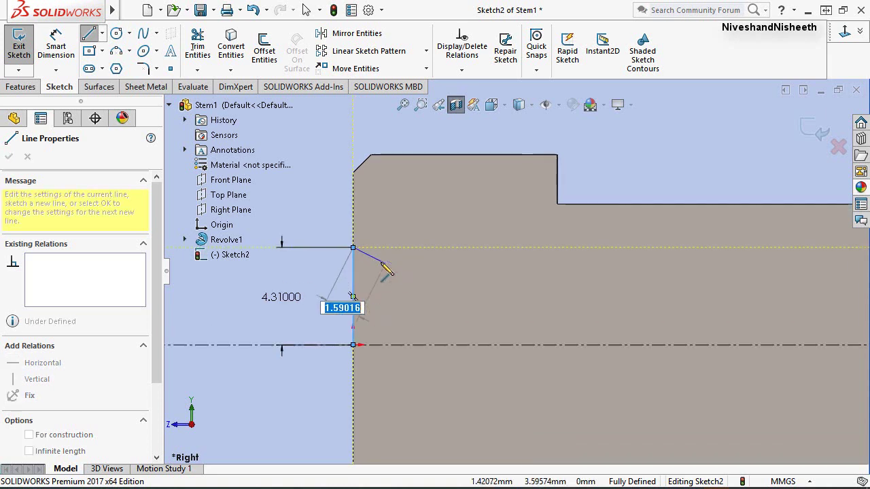
pyautogui.click(377, 260)
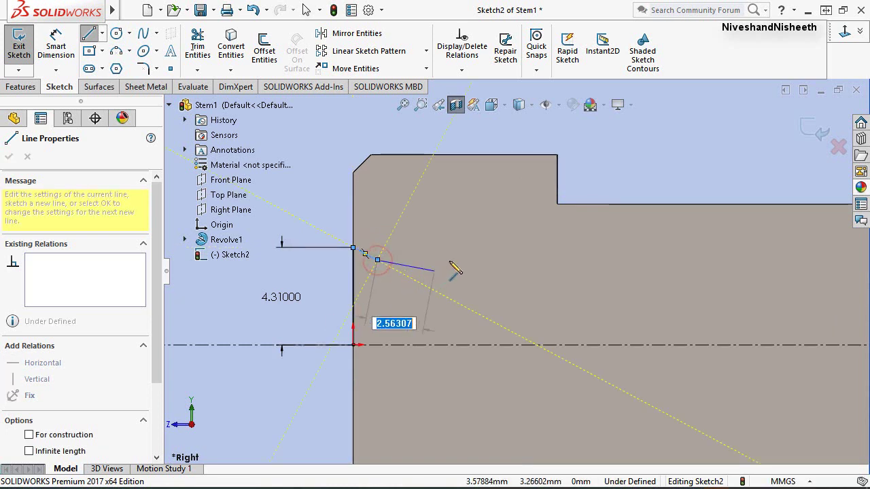
pyautogui.click(491, 260)
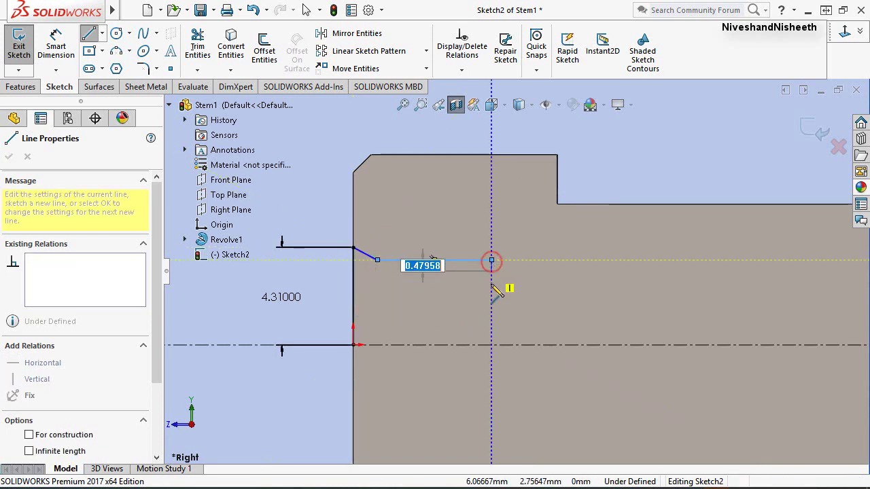
pyautogui.click(492, 287)
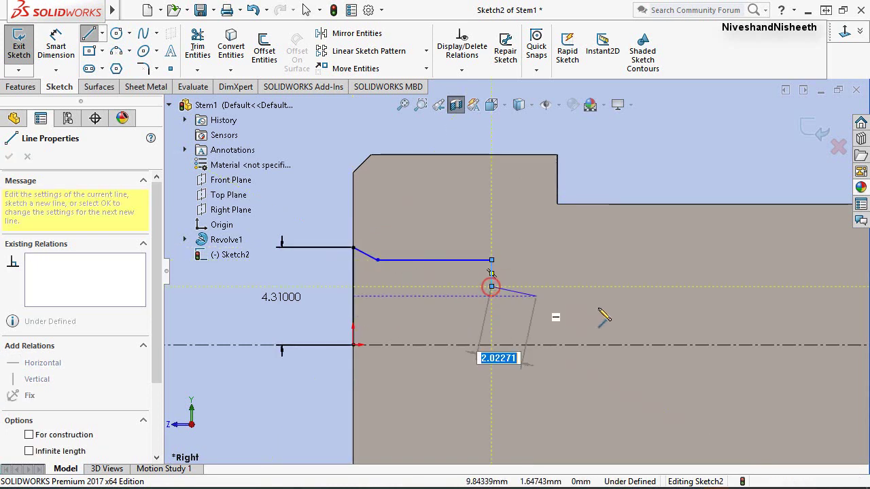
pyautogui.click(639, 286)
pyautogui.rightClick(640, 287)
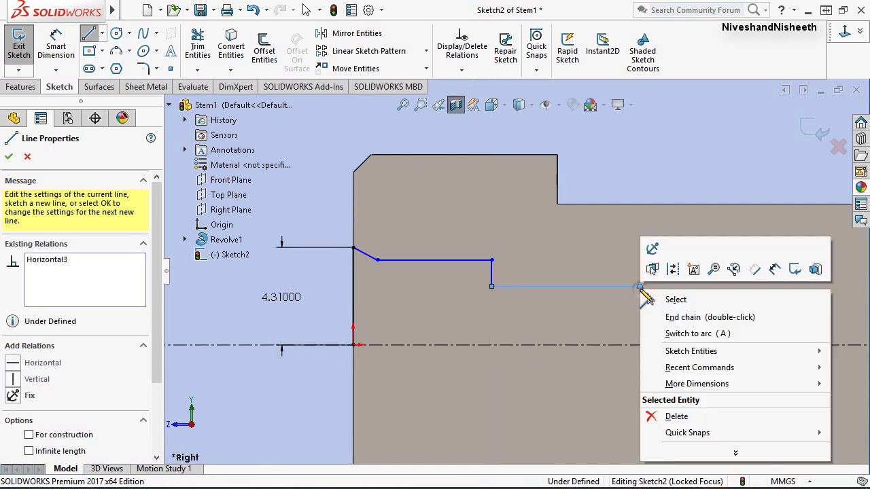
pyautogui.click(776, 270)
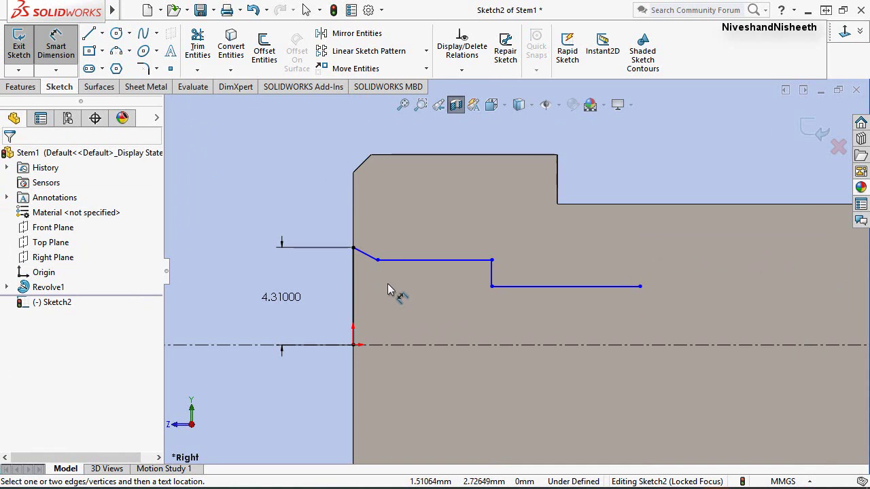
# Dimension the profile height above the centerline to 3.99 and the chamfer offset to 0.32.
pyautogui.click(397, 259)
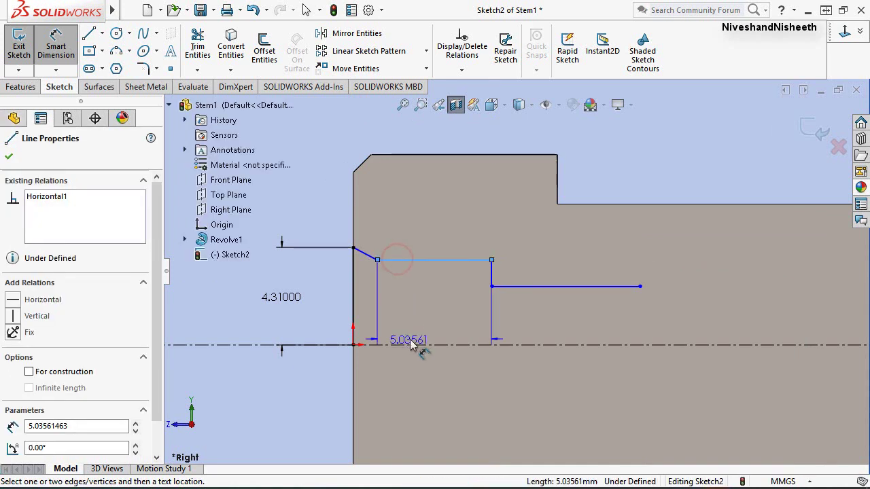
pyautogui.click(412, 344)
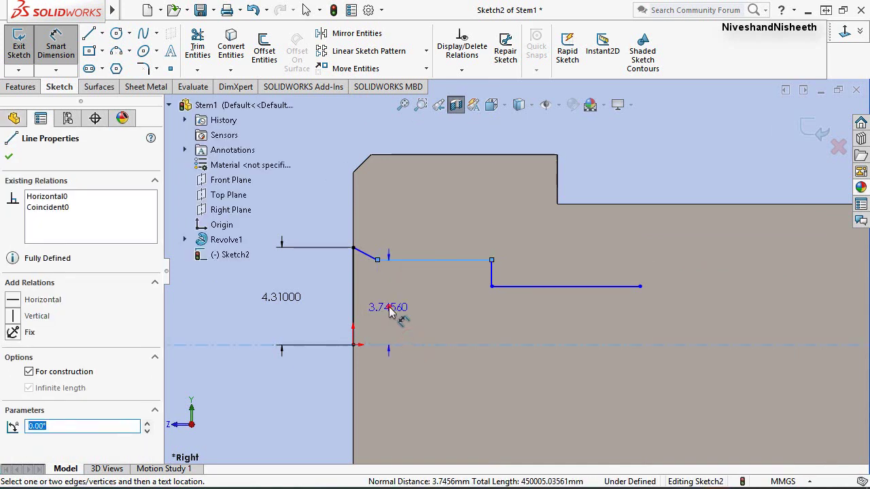
pyautogui.click(391, 312)
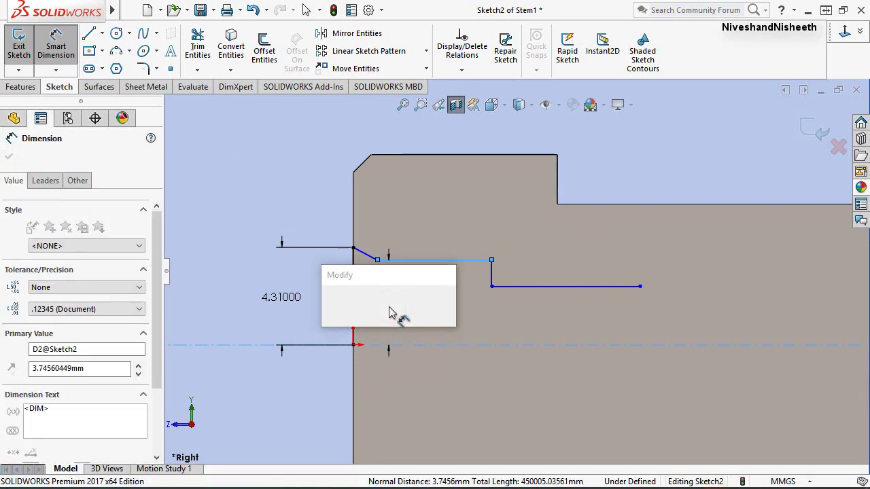
pyautogui.write('1.00')
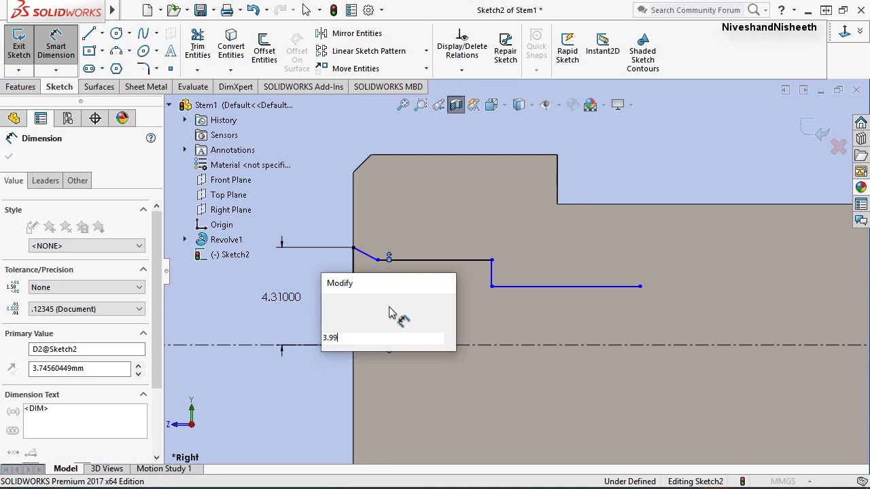
pyautogui.press('Return')
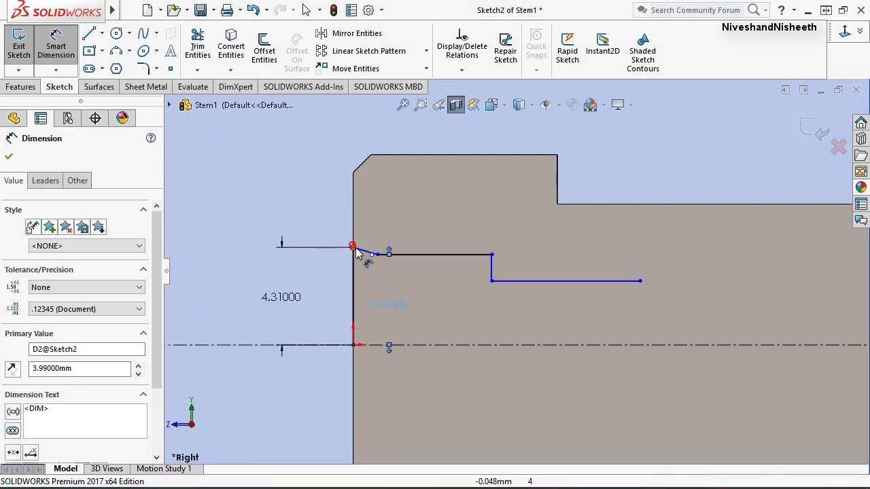
pyautogui.click(353, 247)
pyautogui.keyDown('ctrl'); pyautogui.click(377, 254); pyautogui.keyUp('ctrl')
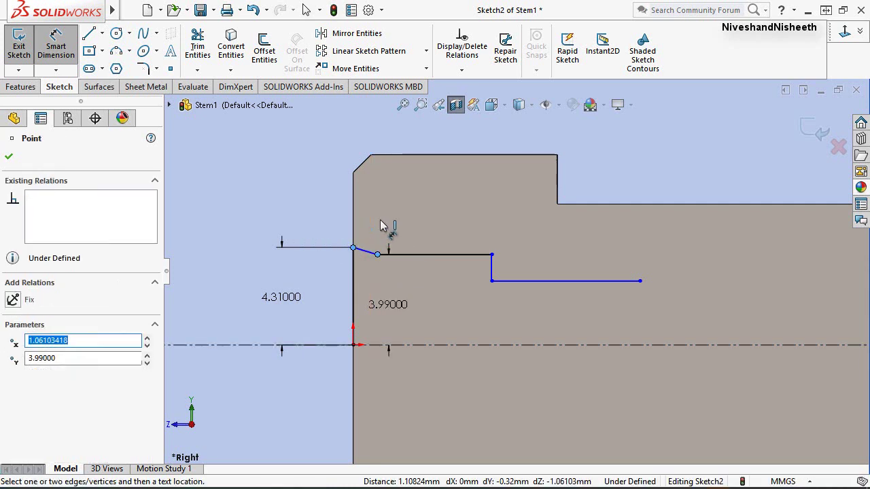
pyautogui.click(377, 218)
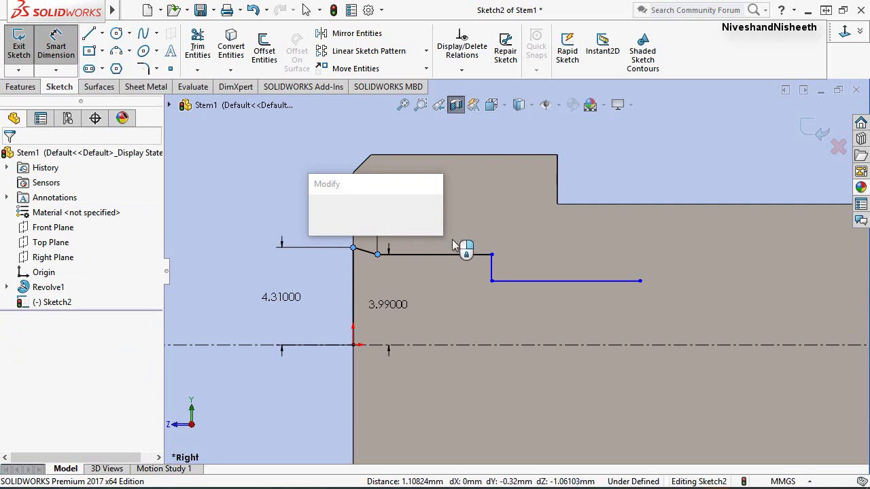
pyautogui.write('.3')
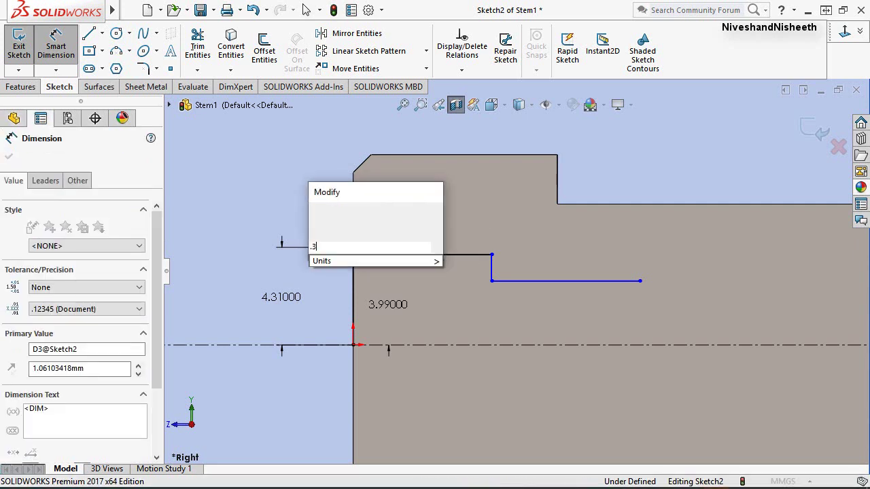
pyautogui.write('2')
pyautogui.press('Return')
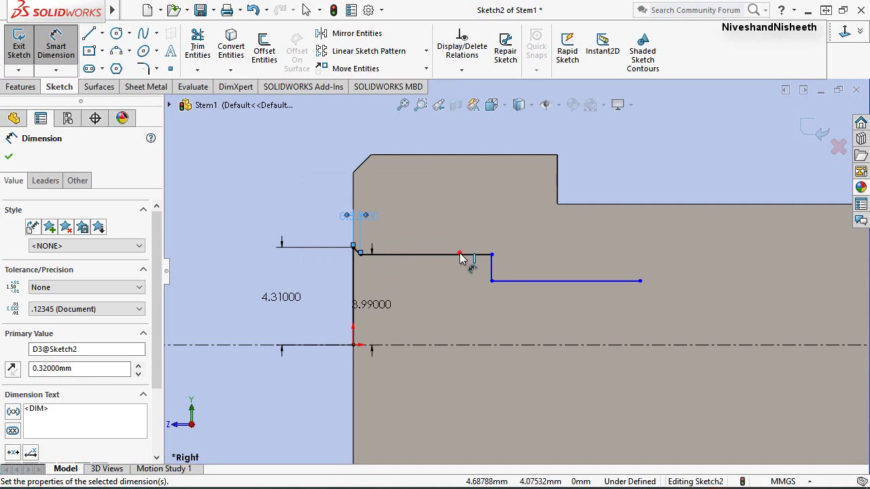
# Set the upper horizontal line to 2.86 and move the dimension texts clear of the profile.
pyautogui.click(460, 255)
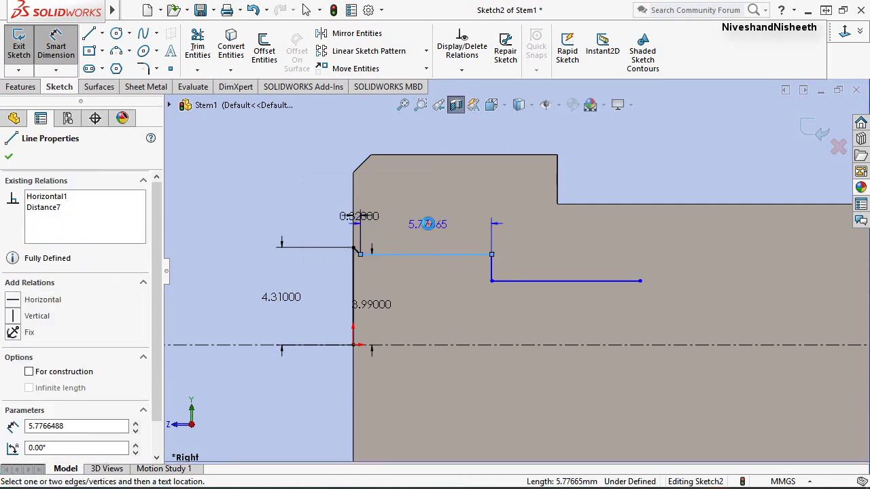
pyautogui.click(429, 229)
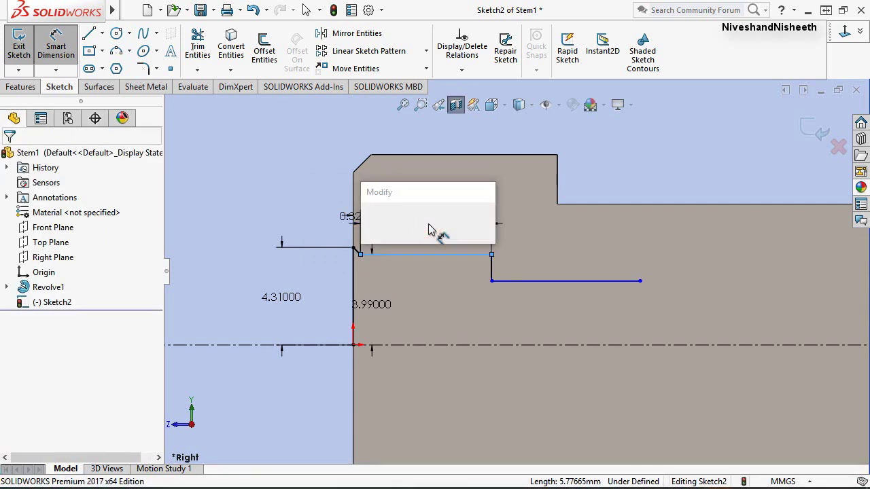
pyautogui.write('2.86')
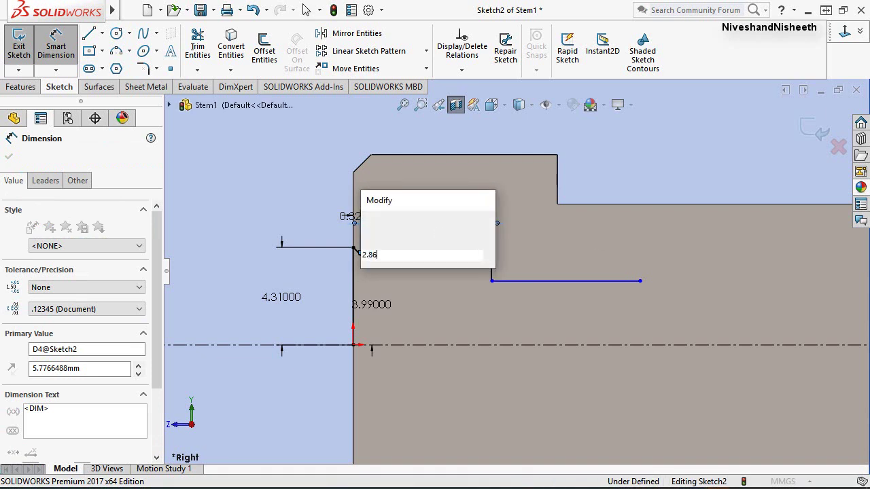
pyautogui.press('Return')
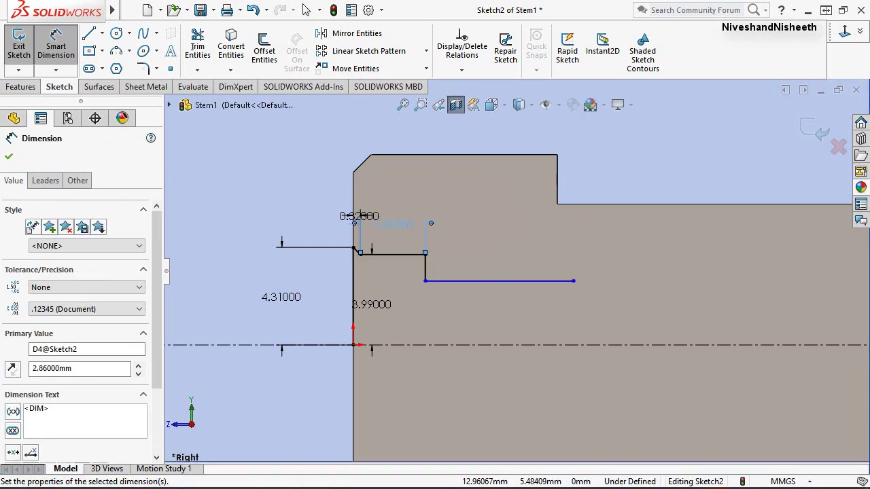
pyautogui.rightClick(277, 158)
pyautogui.click(307, 194)
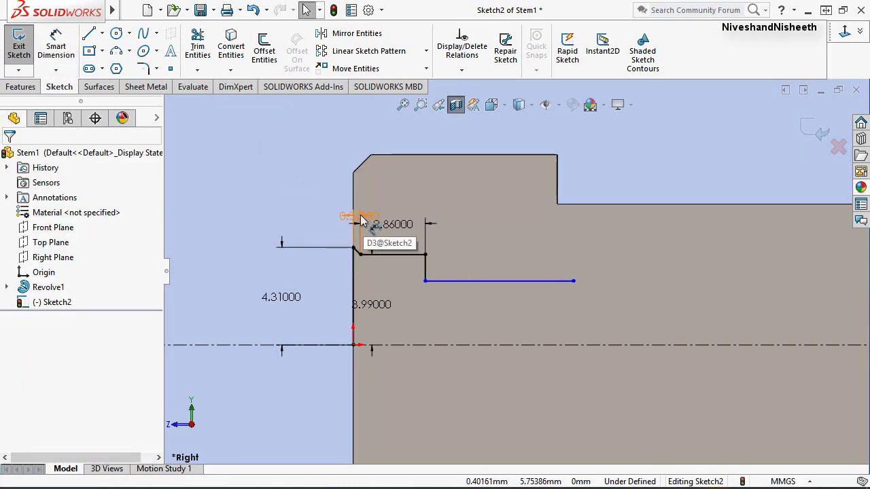
pyautogui.moveTo(393, 227); pyautogui.dragTo(427, 193)
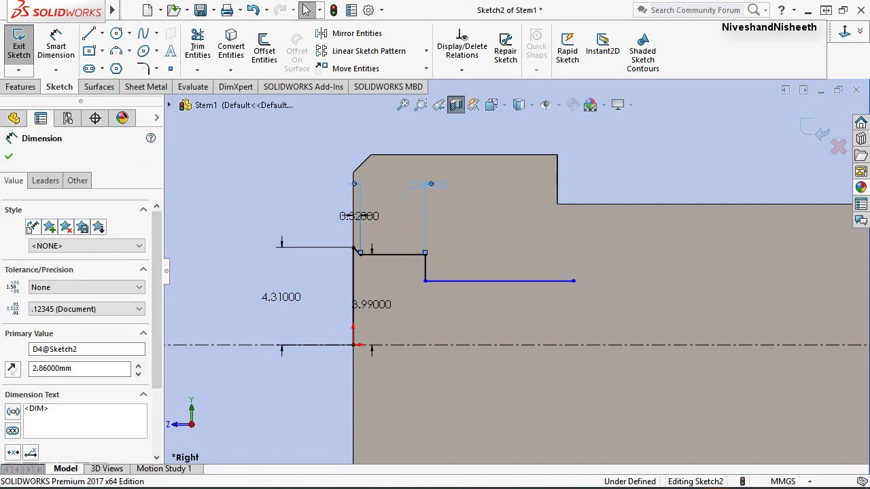
pyautogui.moveTo(373, 306); pyautogui.dragTo(324, 321)
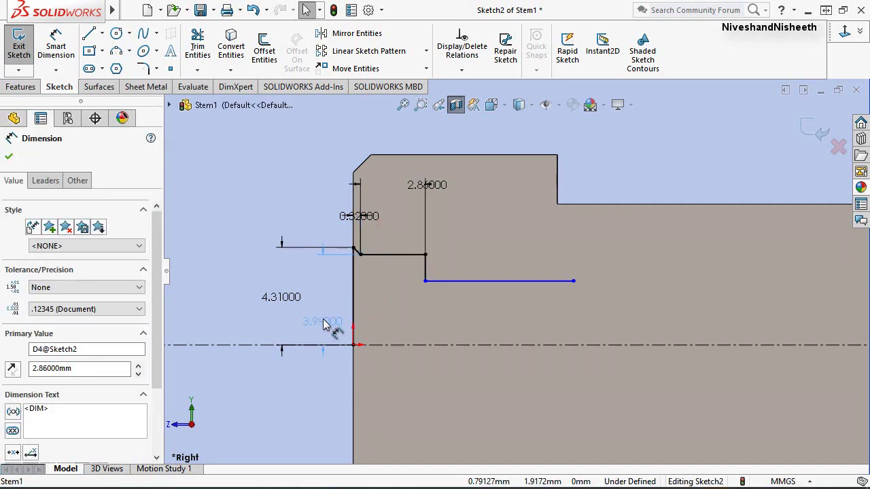
pyautogui.press('Escape')
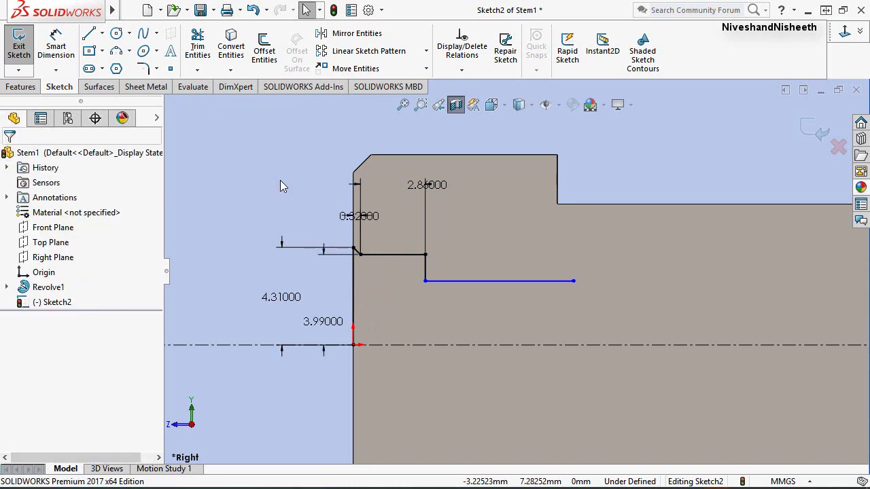
pyautogui.click(280, 181)
# Dimension the vertical step to 0.73 and the lower horizontal line to 6.76.
pyautogui.rightClick(360, 168)
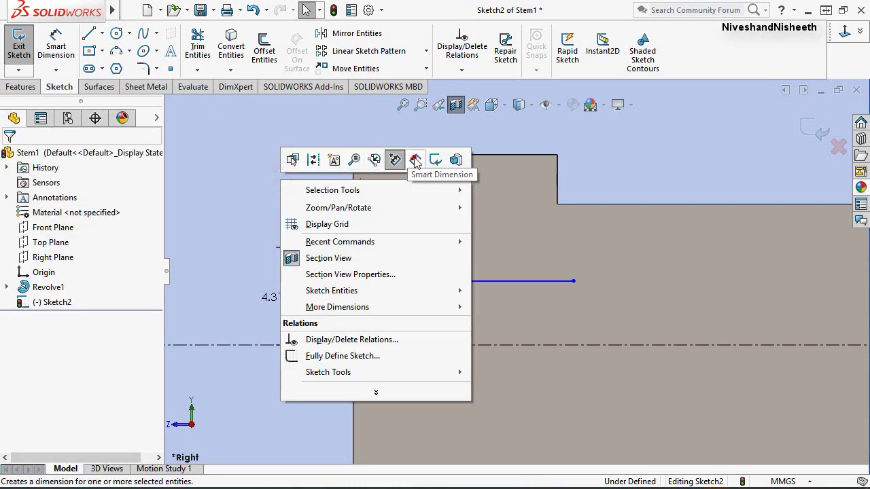
pyautogui.click(416, 160)
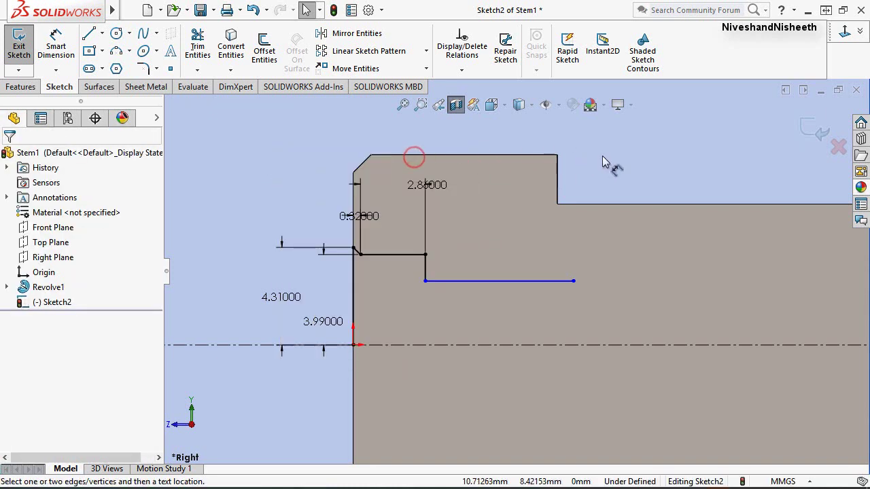
pyautogui.click(423, 271)
pyautogui.click(412, 270)
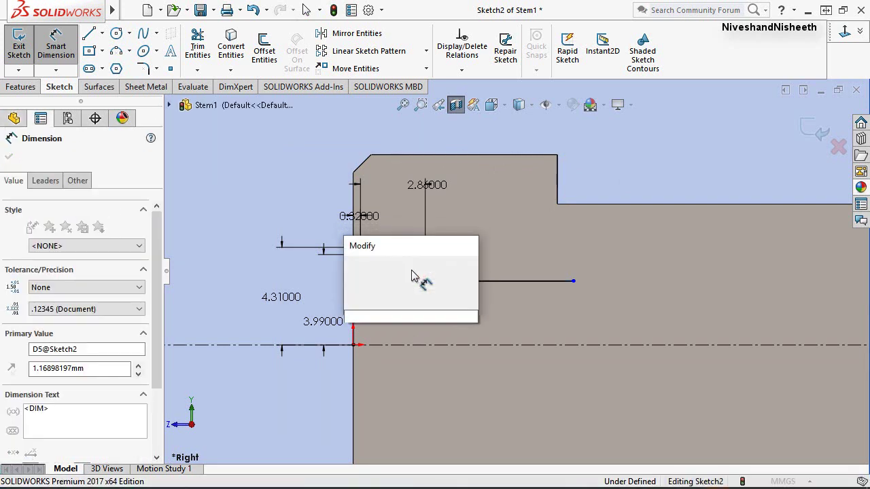
pyautogui.write('0.73')
pyautogui.press('Return')
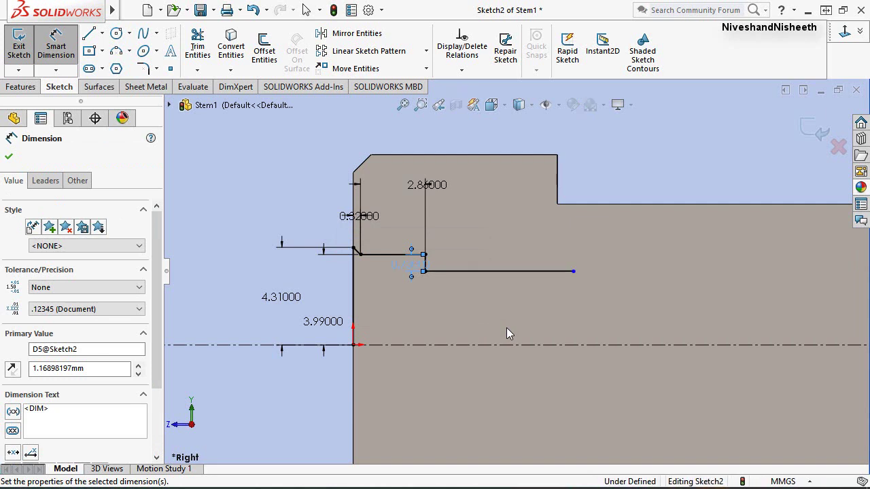
pyautogui.click(491, 272)
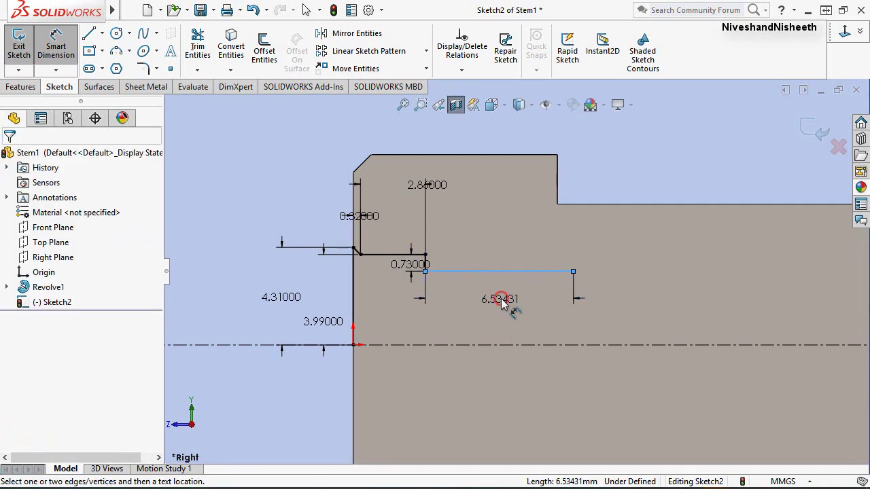
pyautogui.click(503, 305)
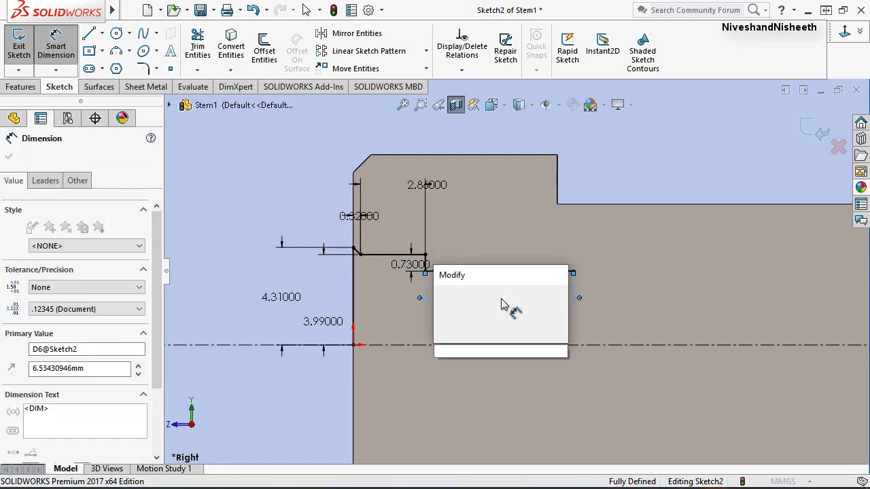
pyautogui.write('6.76')
pyautogui.press('Return')
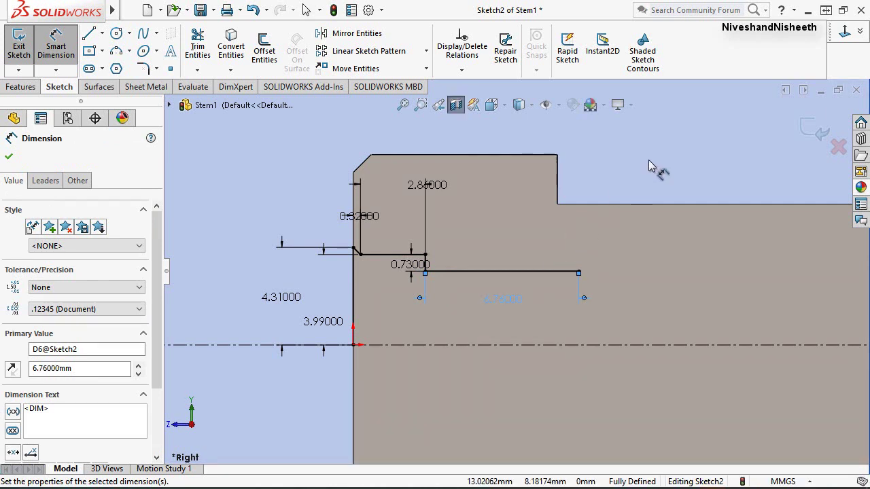
pyautogui.moveTo(649, 165); pyautogui.dragTo(590, 169, button='right')
pyautogui.moveTo(616, 272); pyautogui.dragTo(584, 279, button='right')
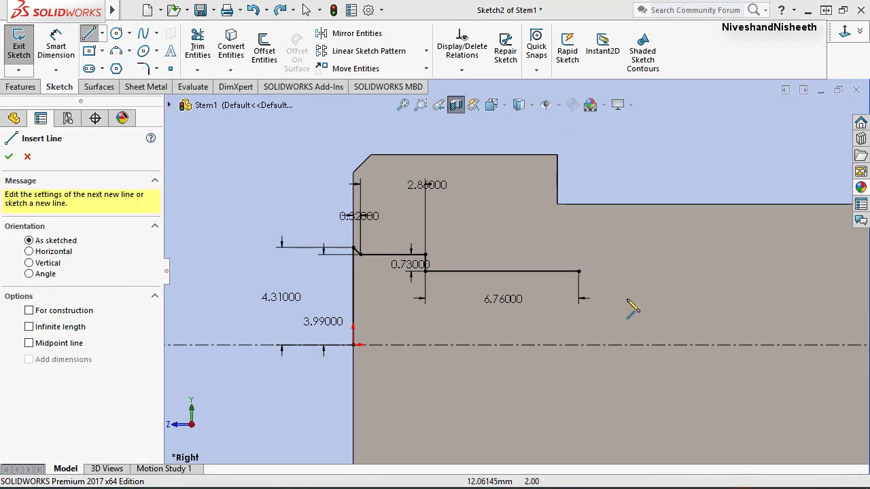
# Add a sloped segment at the lower line's end and dimension its horizontal run to 0.41.
pyautogui.click(579, 272)
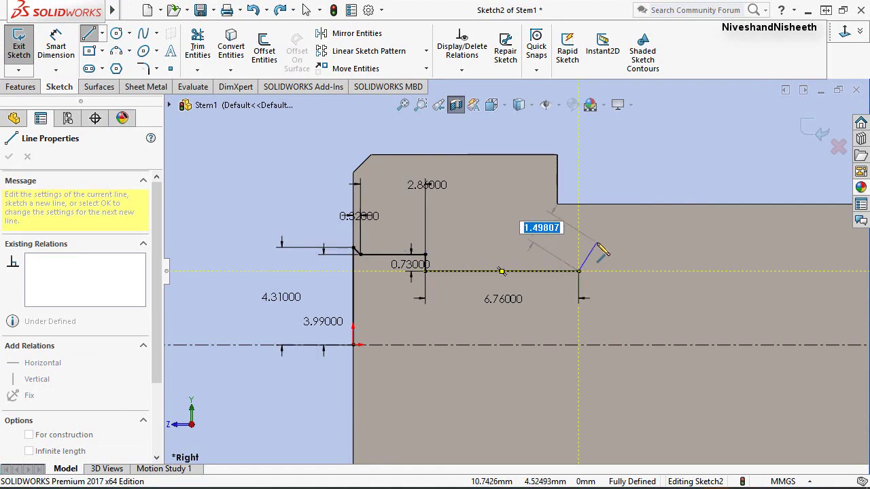
pyautogui.click(597, 243)
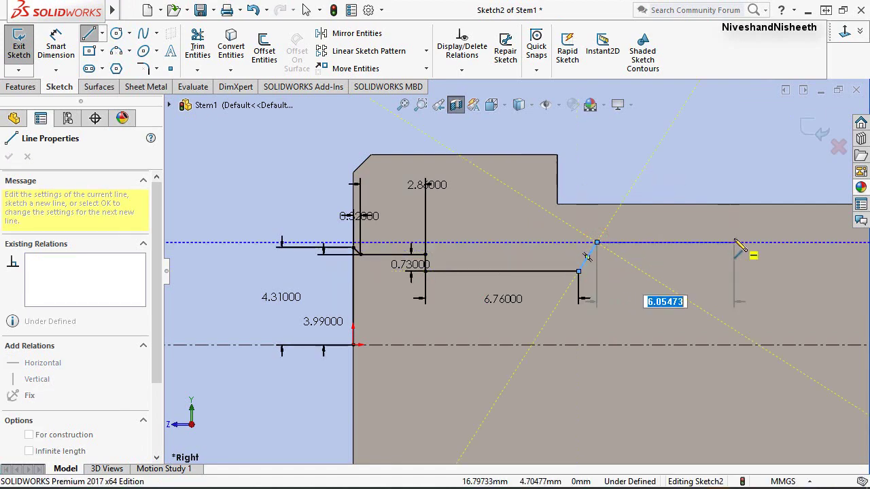
pyautogui.rightClick(645, 140)
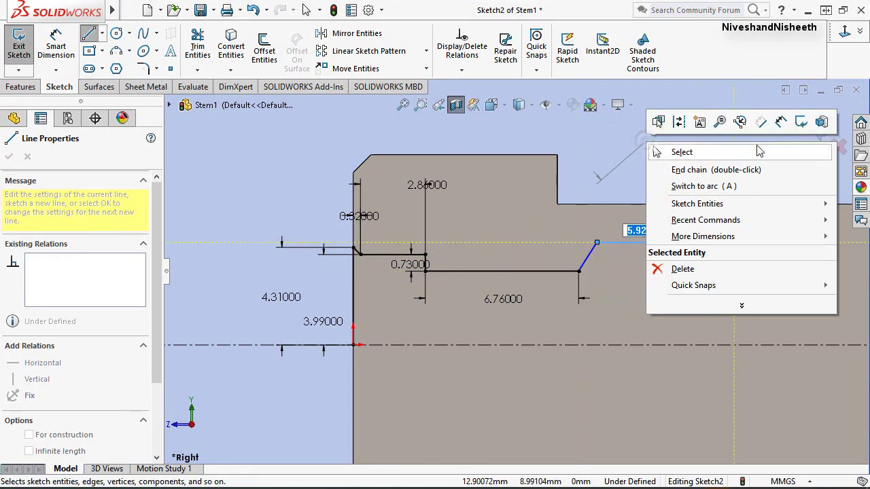
pyautogui.click(657, 122)
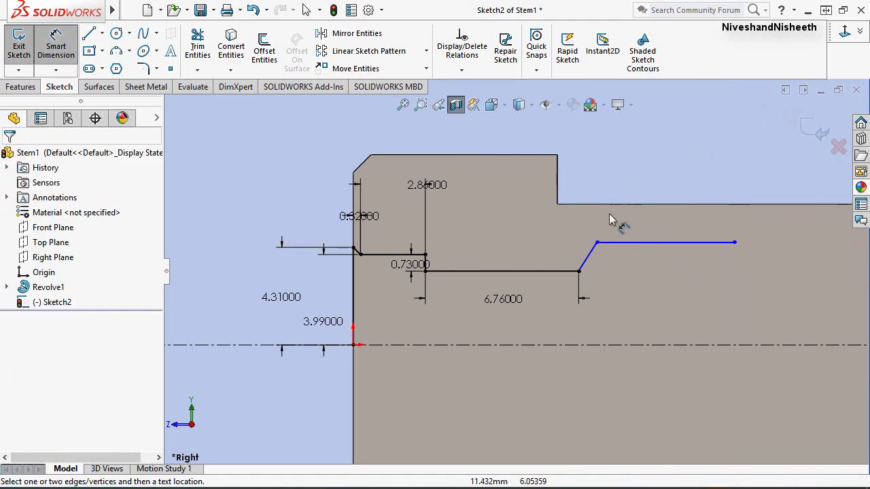
pyautogui.click(596, 244)
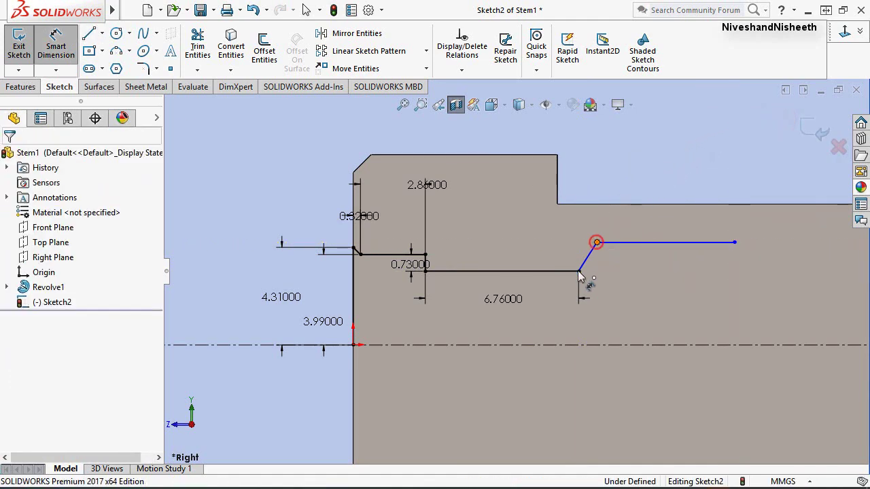
pyautogui.click(578, 272)
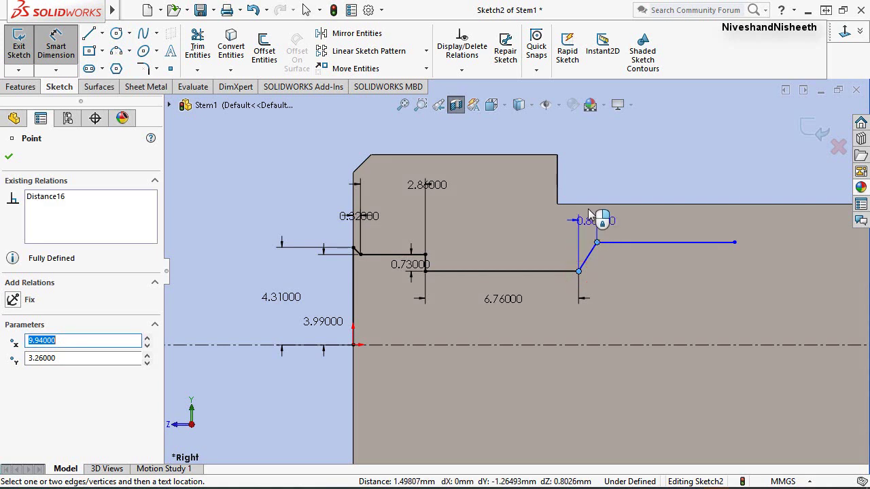
pyautogui.click(587, 155)
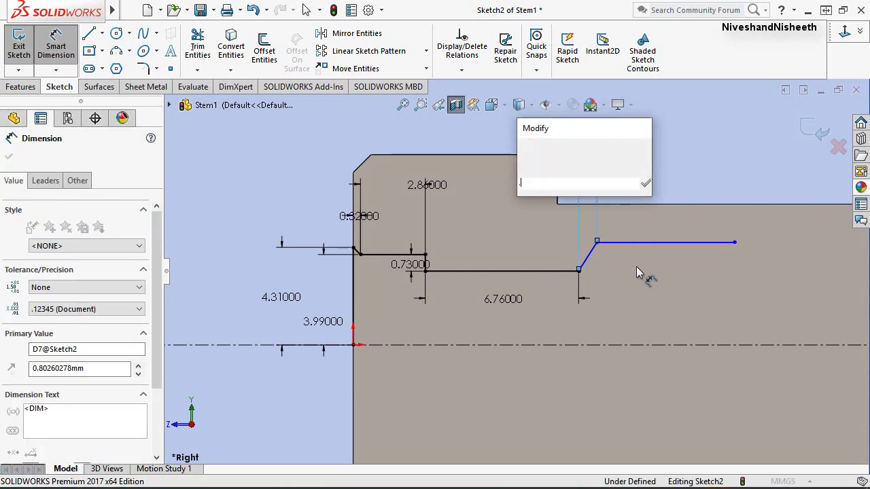
pyautogui.write('.41')
pyautogui.press('Return')
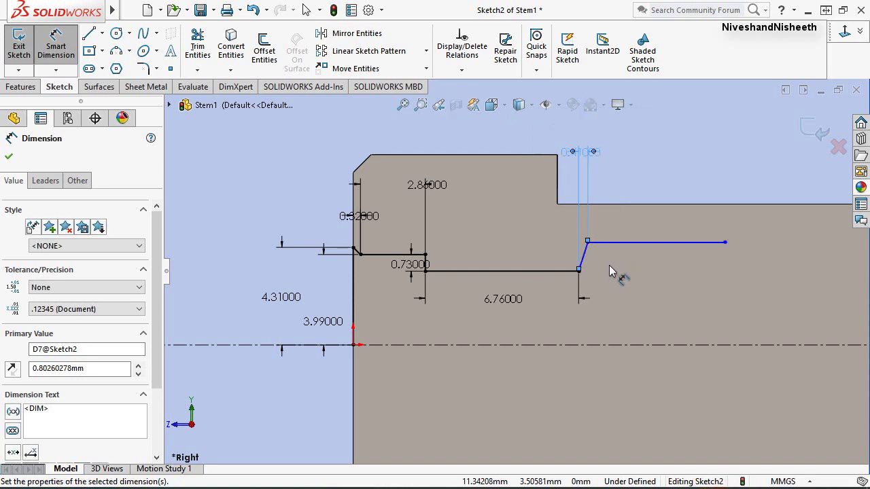
# Set the vertical distance between the two horizontal lines to 0.72.
pyautogui.click(600, 243)
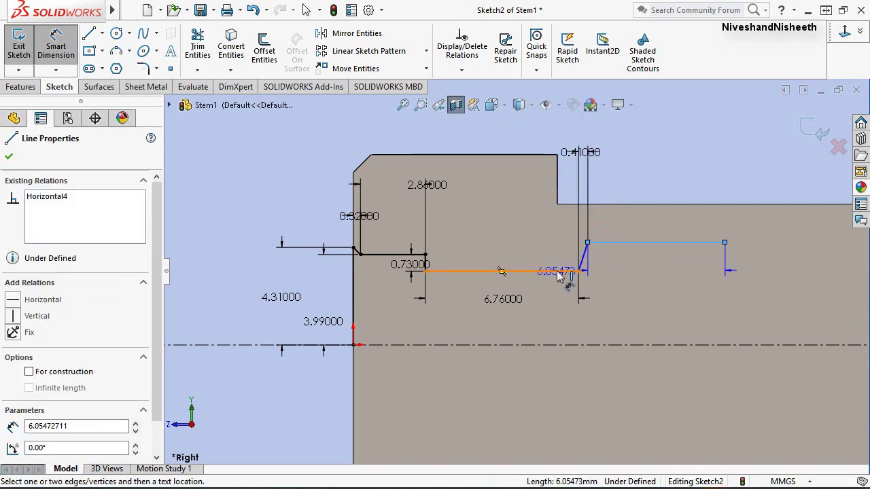
pyautogui.click(550, 271)
pyautogui.click(547, 263)
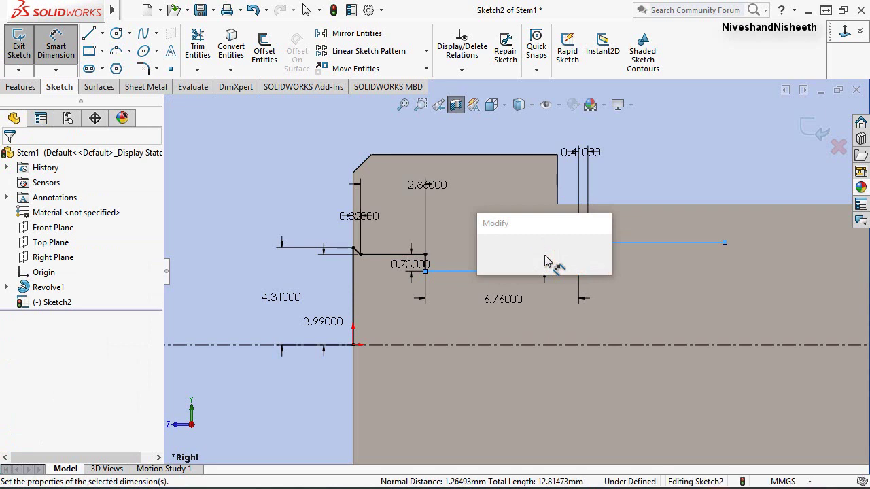
pyautogui.write('.72')
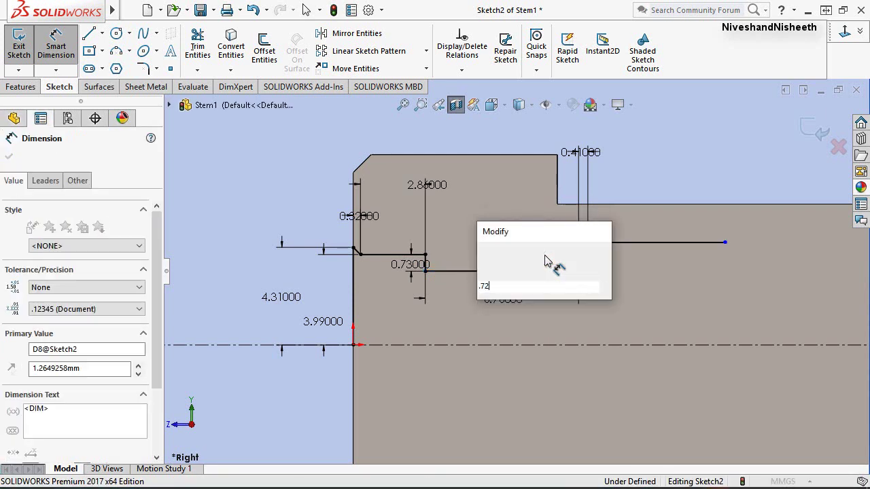
pyautogui.press('Return')
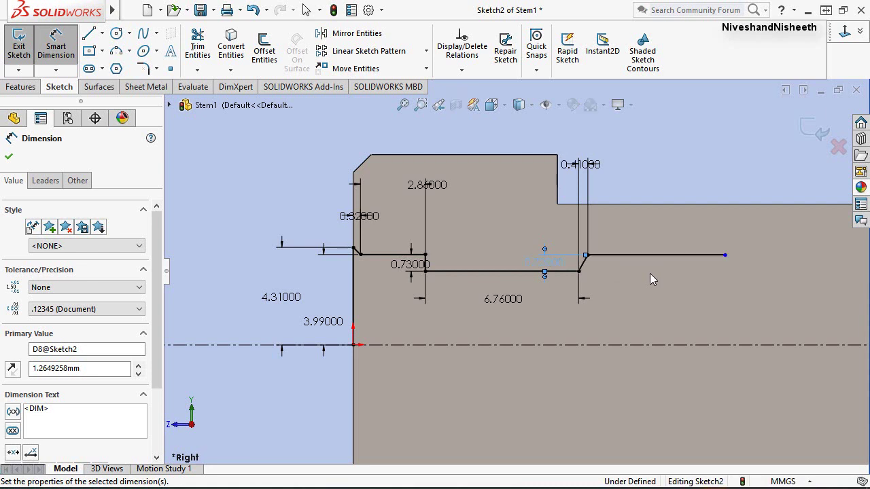
pyautogui.click(651, 171)
pyautogui.press('Escape')
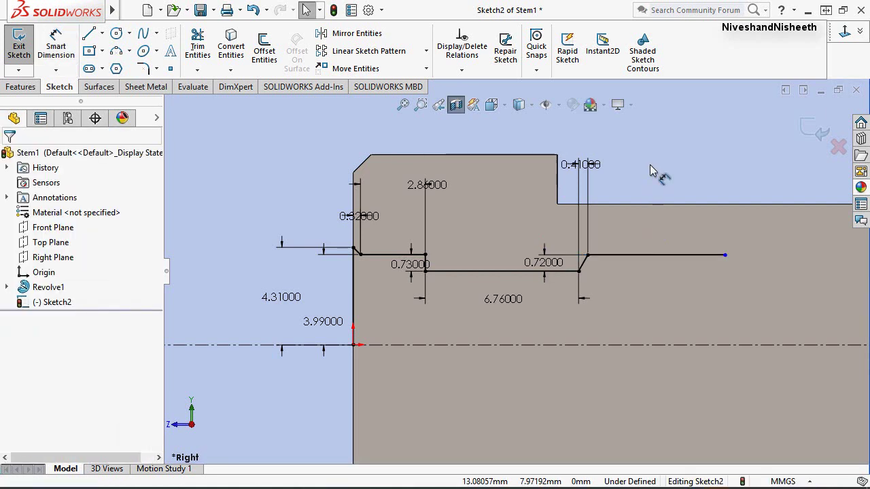
# Set the upper horizontal line's length to 24.89.
pyautogui.scroll(2, 306, 219)
pyautogui.scroll(-1, 398, 270)
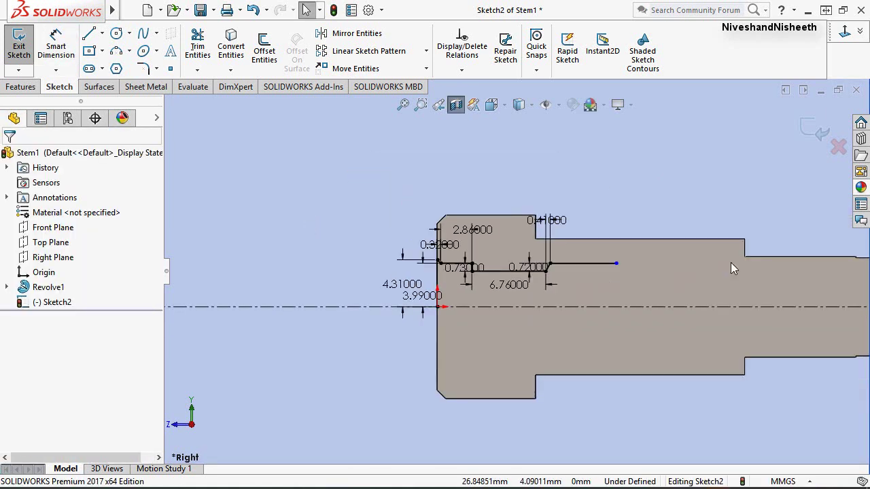
pyautogui.scroll(-2, 573, 167)
pyautogui.rightClick(589, 152)
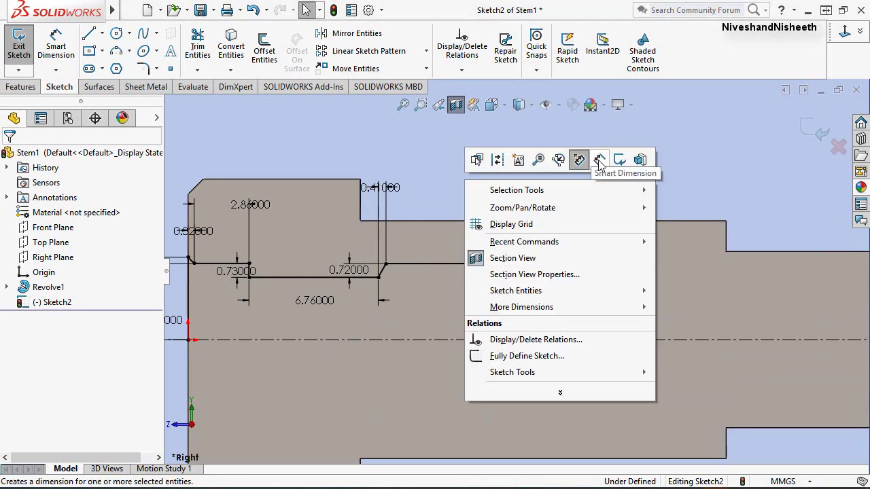
pyautogui.click(578, 156)
pyautogui.click(448, 257)
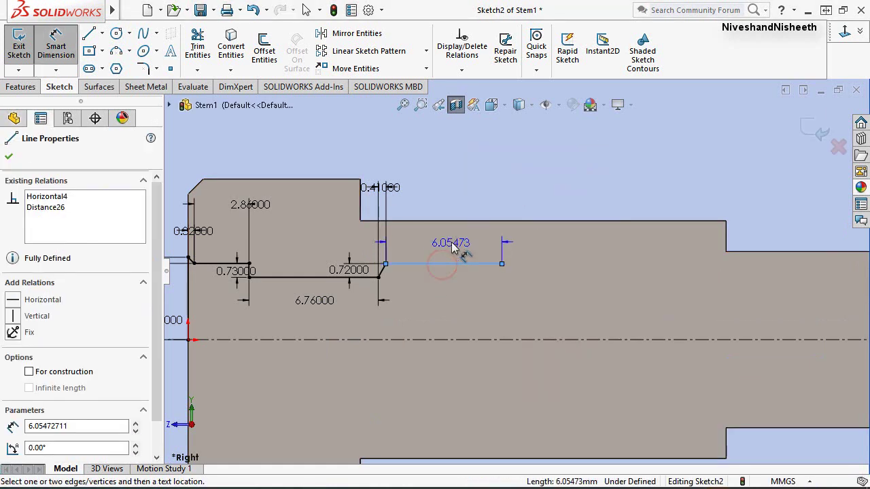
pyautogui.click(450, 246)
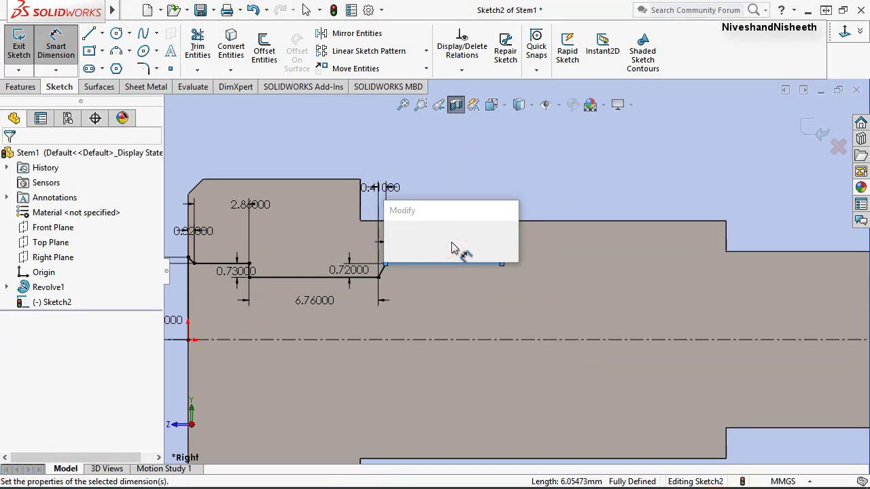
pyautogui.write('24.05')
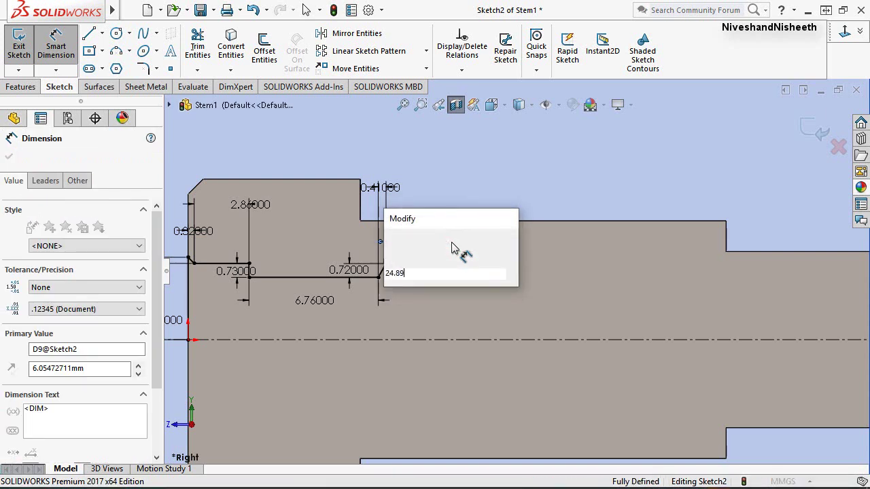
pyautogui.press('Return')
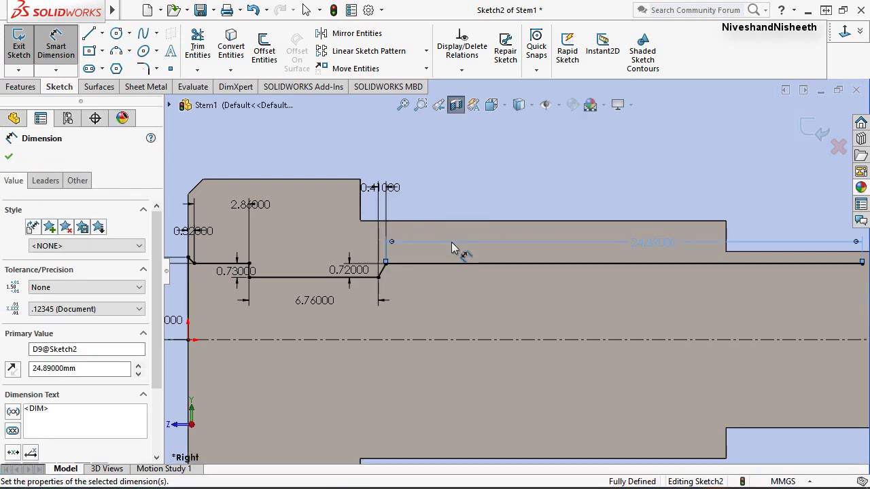
pyautogui.click(564, 161)
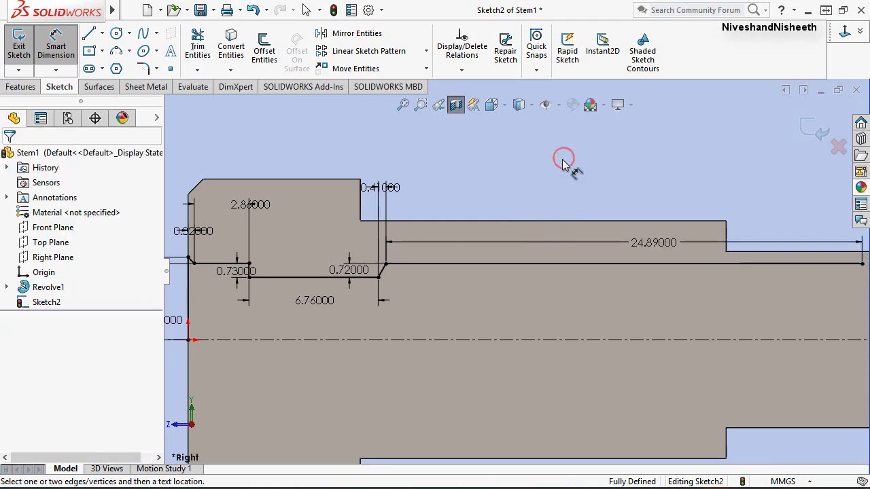
pyautogui.scroll(5, 463, 214)
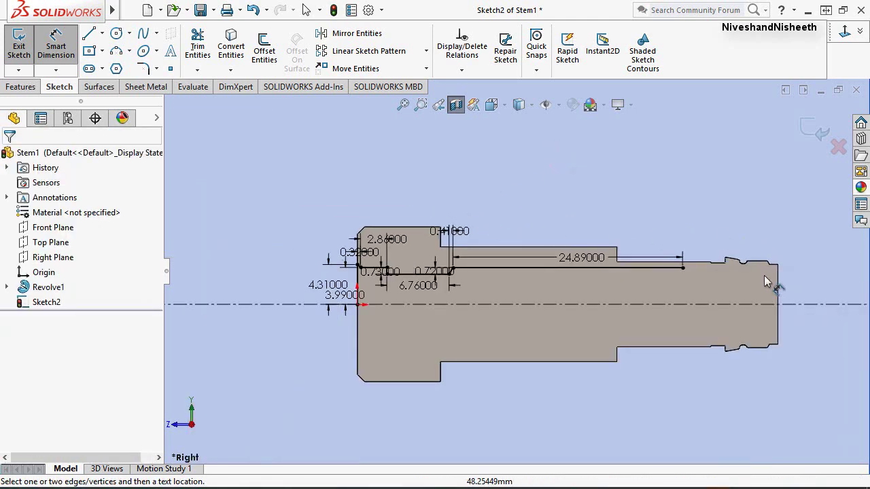
pyautogui.scroll(-5, 775, 280)
pyautogui.scroll(1, 466, 198)
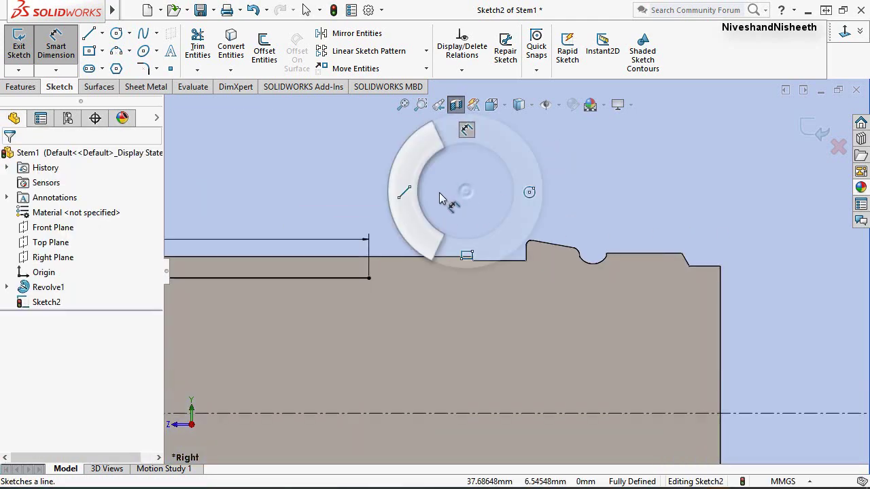
# Draw the remaining profile: a short slanted segment, a horizontal line, a vertical drop to the centerline, and a closing line.
pyautogui.moveTo(466, 198); pyautogui.dragTo(401, 197, button='right')
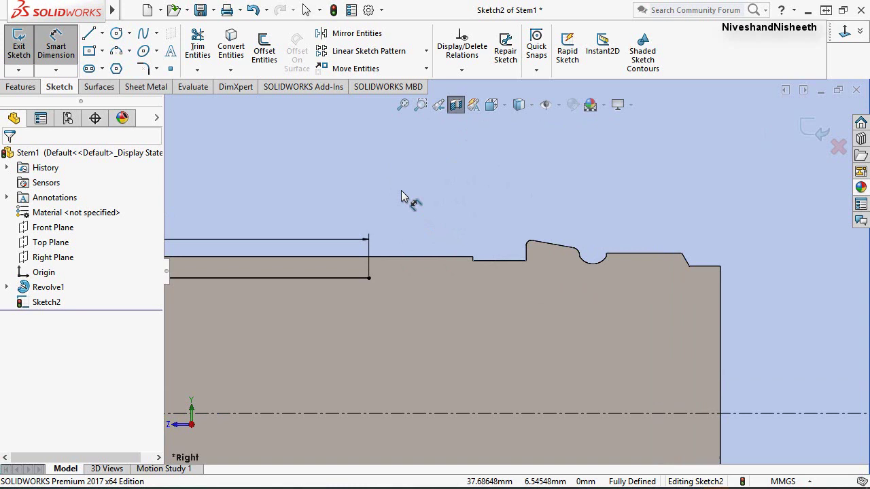
pyautogui.click(369, 279)
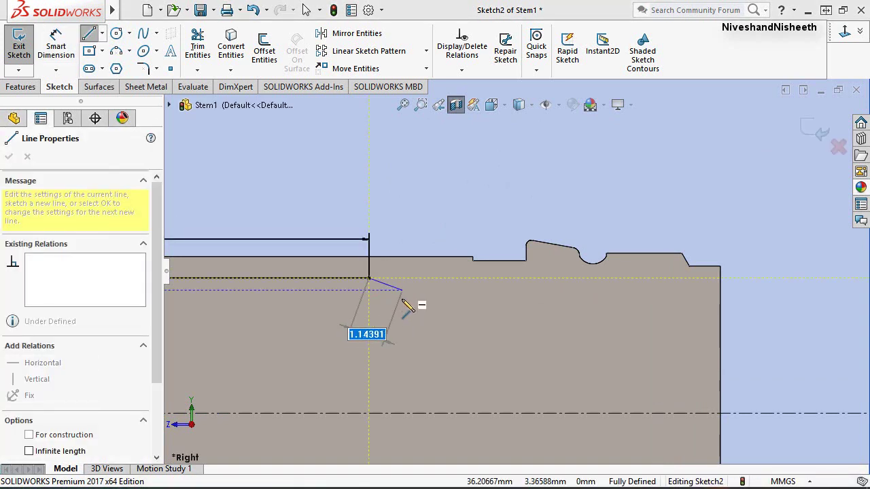
pyautogui.click(405, 290)
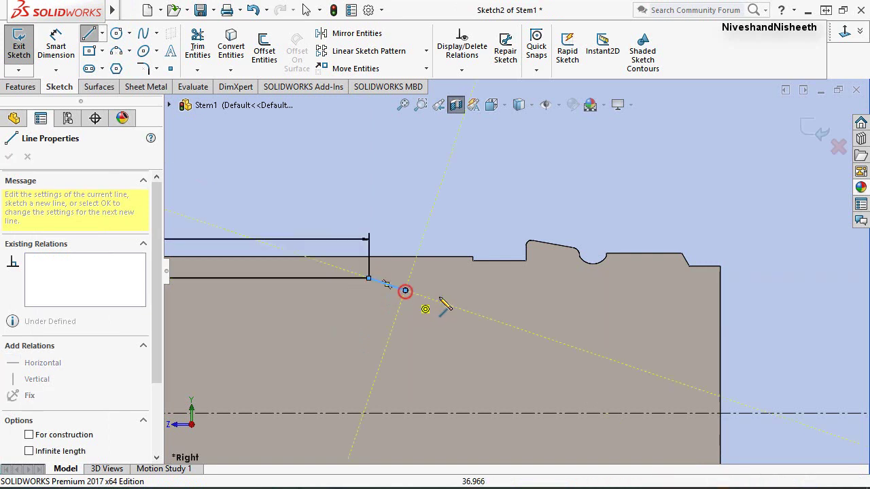
pyautogui.click(593, 291)
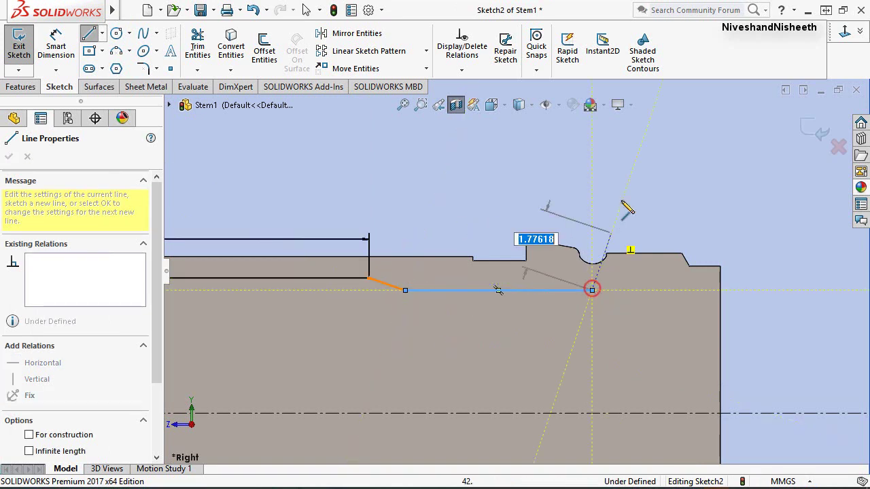
pyautogui.click(592, 414)
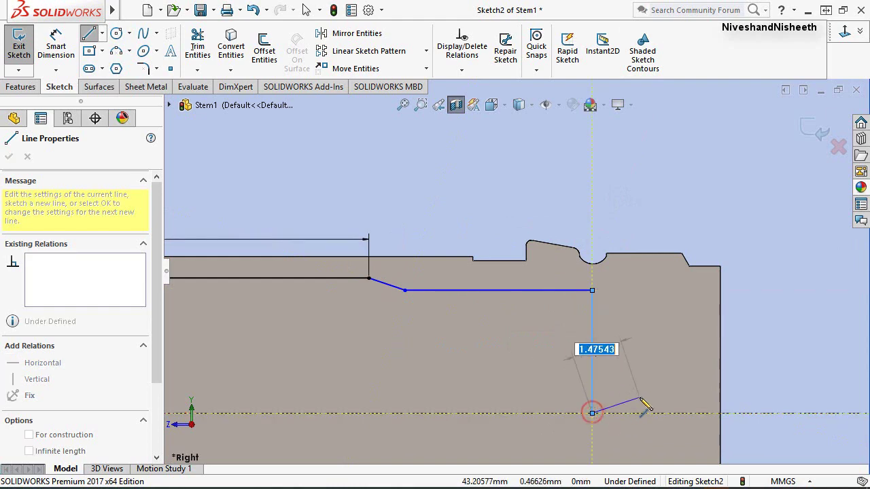
pyautogui.scroll(2, 632, 401)
pyautogui.scroll(2, 577, 395)
pyautogui.scroll(2, 517, 389)
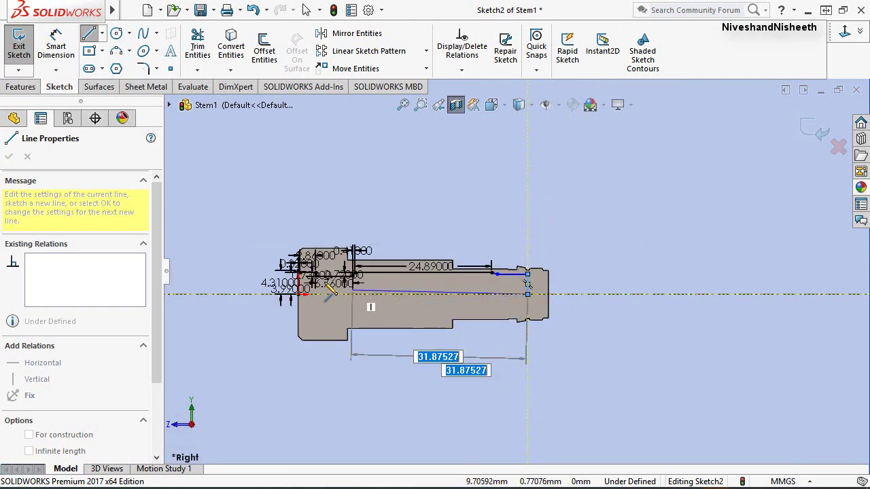
pyautogui.scroll(-2, 317, 293)
pyautogui.scroll(-2, 333, 319)
pyautogui.scroll(-2, 367, 313)
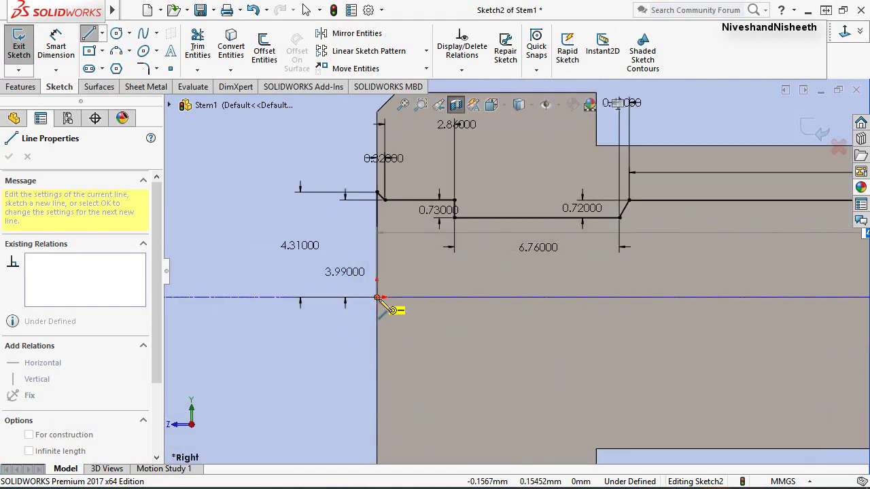
pyautogui.click(378, 297)
pyautogui.rightClick(350, 322)
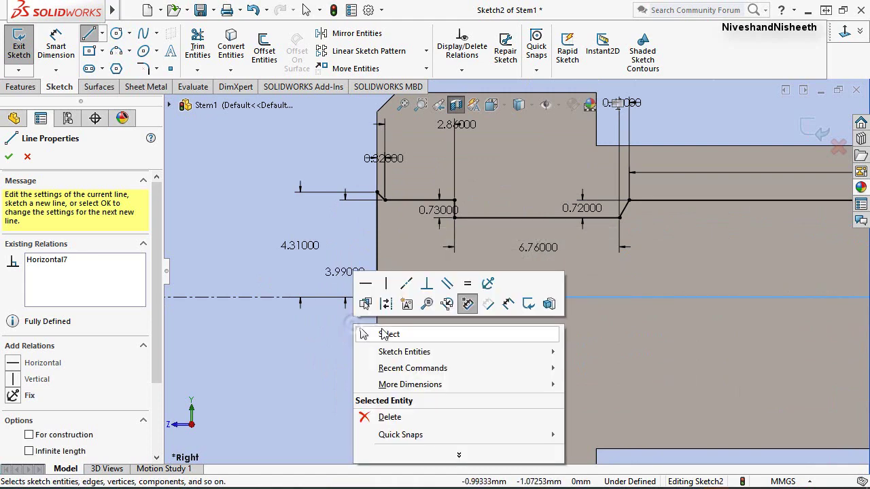
pyautogui.click(379, 332)
# Dimension the vertical line to 3.73.
pyautogui.scroll(2, 292, 285)
pyautogui.scroll(2, 685, 270)
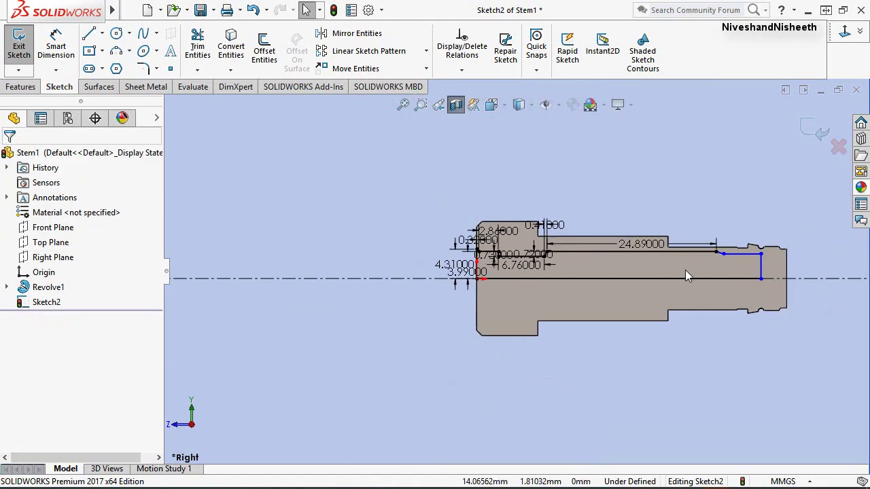
pyautogui.scroll(-1, 792, 269)
pyautogui.scroll(-2, 792, 269)
pyautogui.scroll(-2, 707, 251)
pyautogui.rightClick(611, 165)
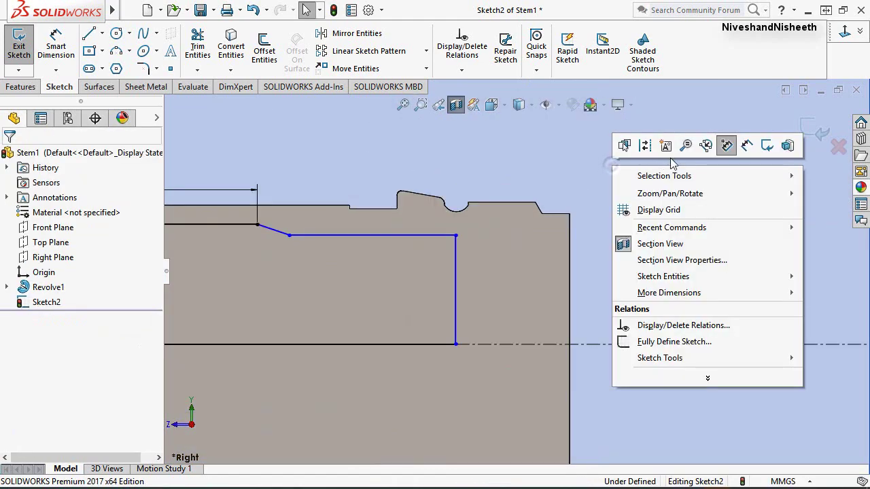
pyautogui.click(741, 147)
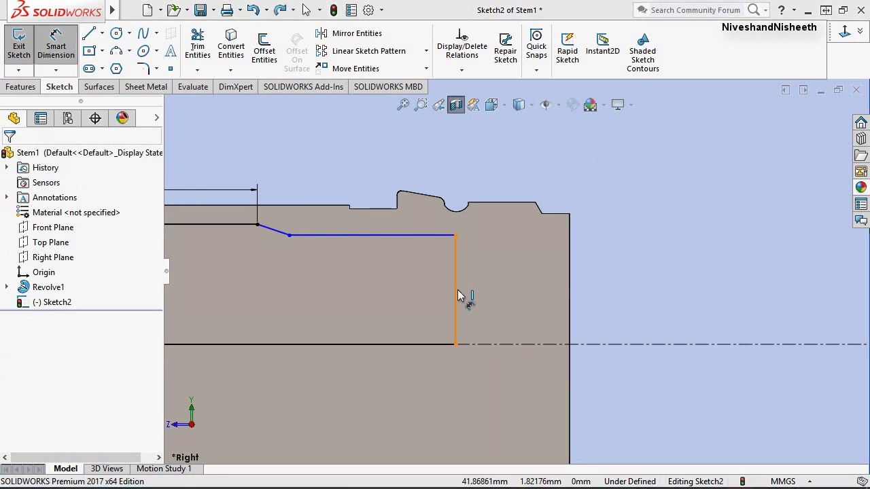
pyautogui.click(512, 296)
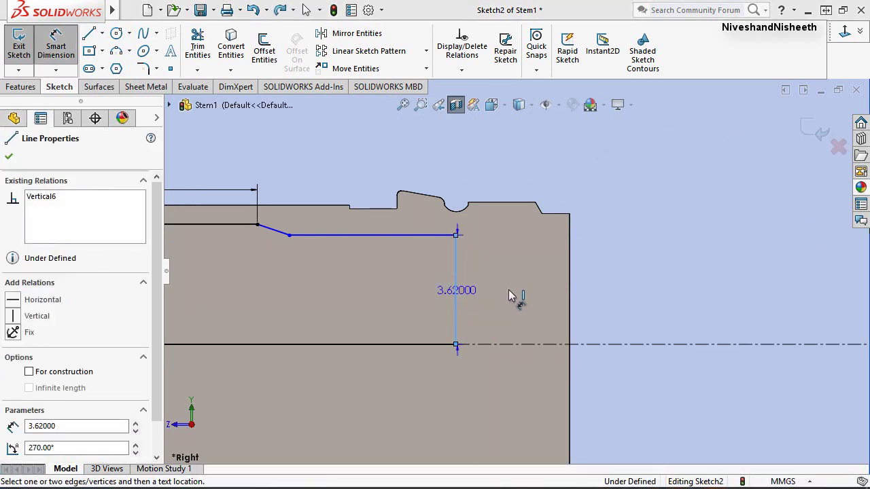
pyautogui.click(508, 290)
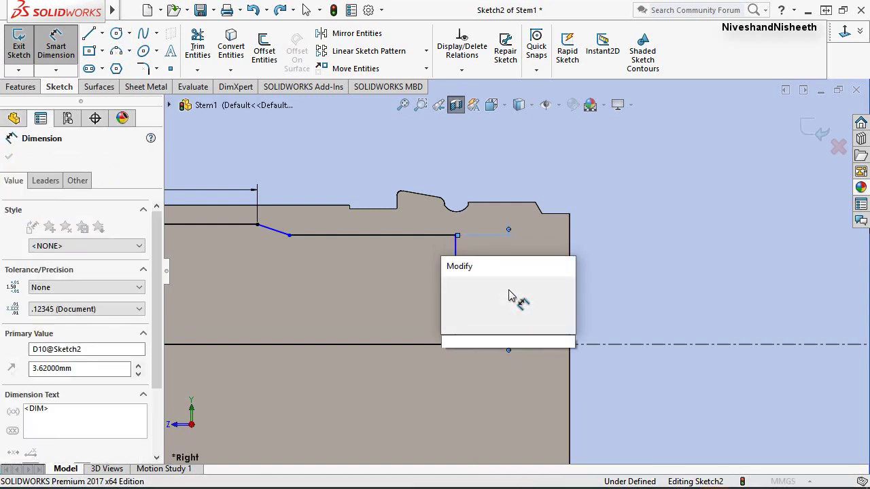
pyautogui.write('3.73')
pyautogui.press('Return')
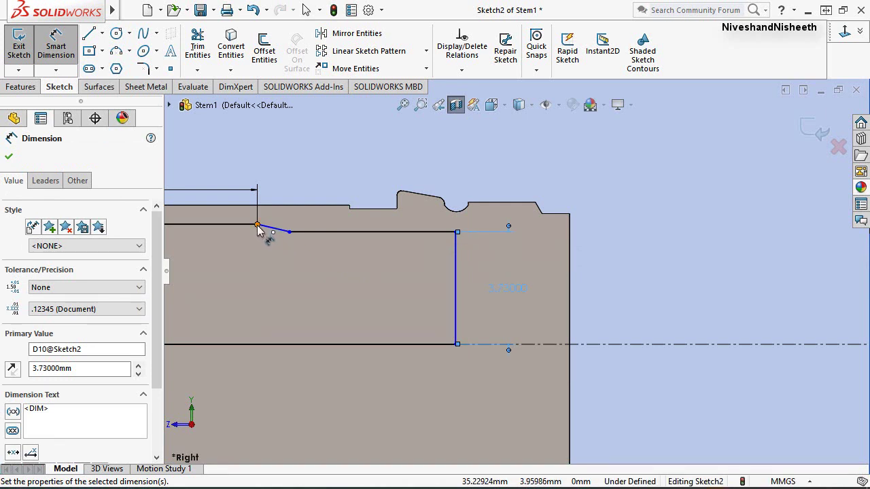
# Dimension the small step near the top to 0.42.
pyautogui.click(289, 234)
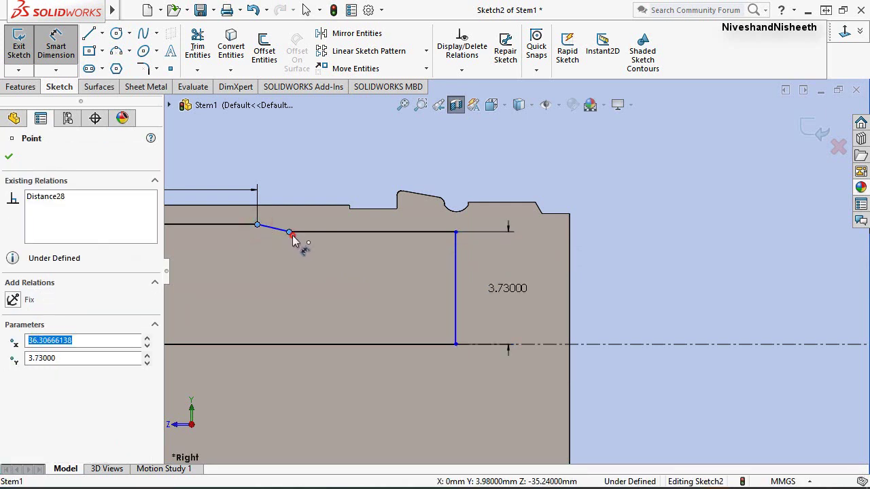
pyautogui.click(278, 165)
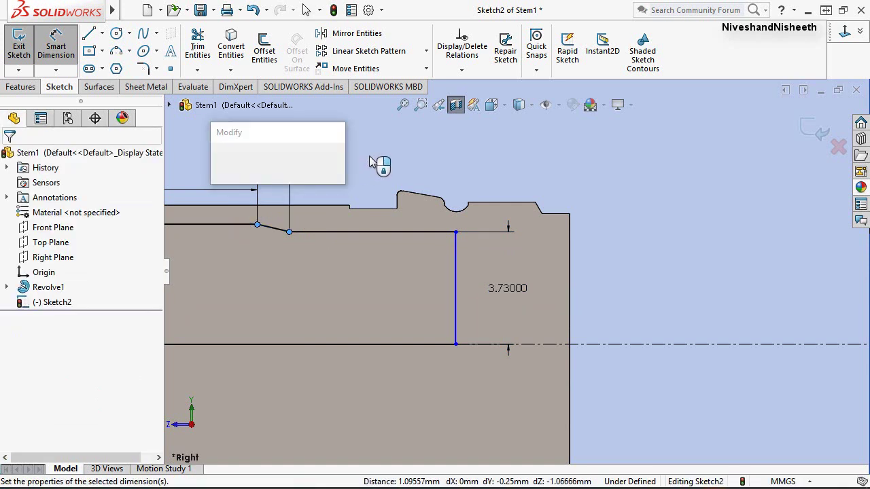
pyautogui.write('.42')
pyautogui.press('Return')
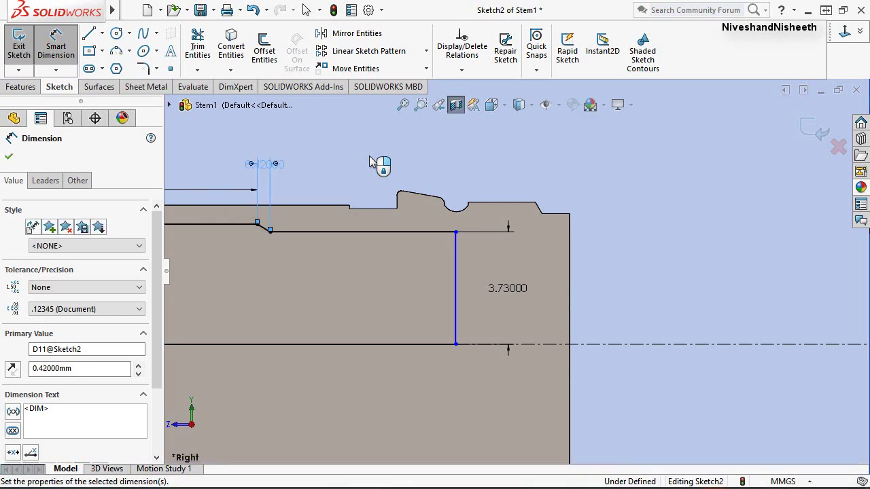
pyautogui.rightClick(371, 162)
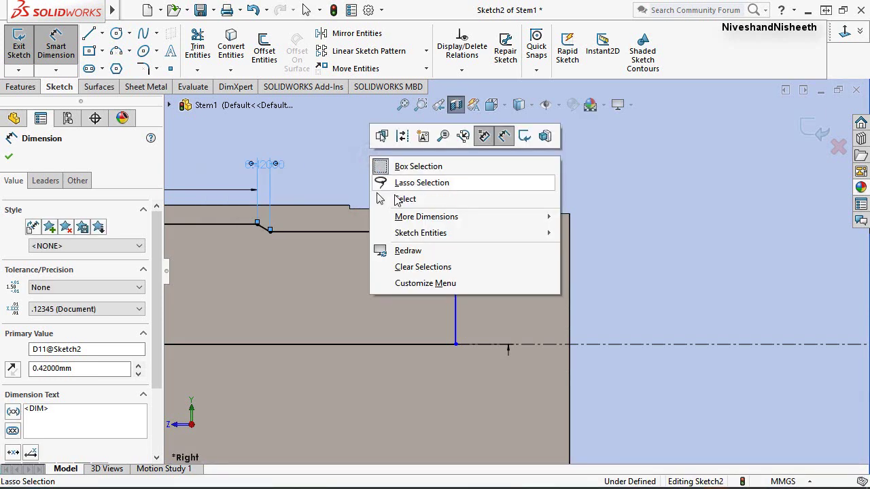
pyautogui.click(397, 197)
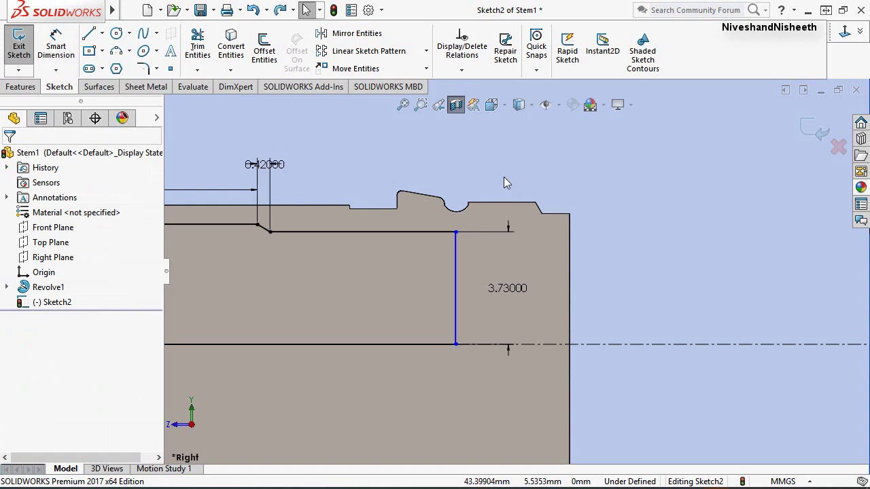
# Convert the stem's right end edge into a sketch line.
pyautogui.click(224, 51)
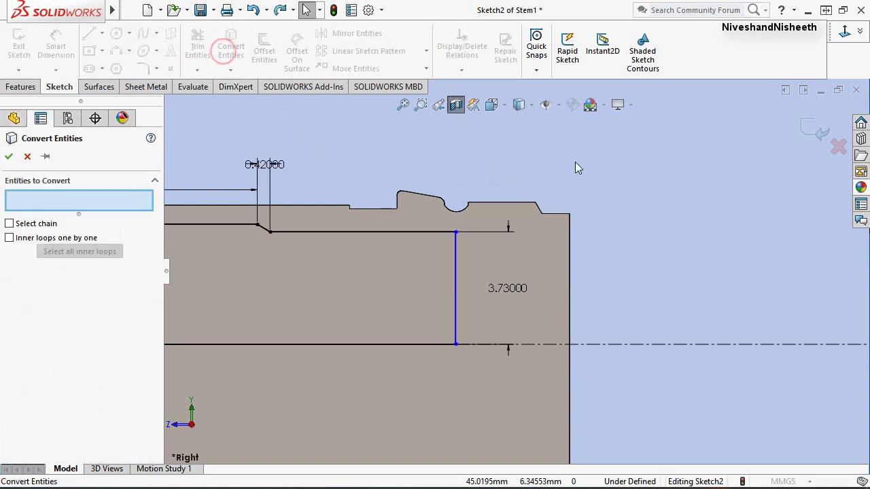
pyautogui.click(570, 250)
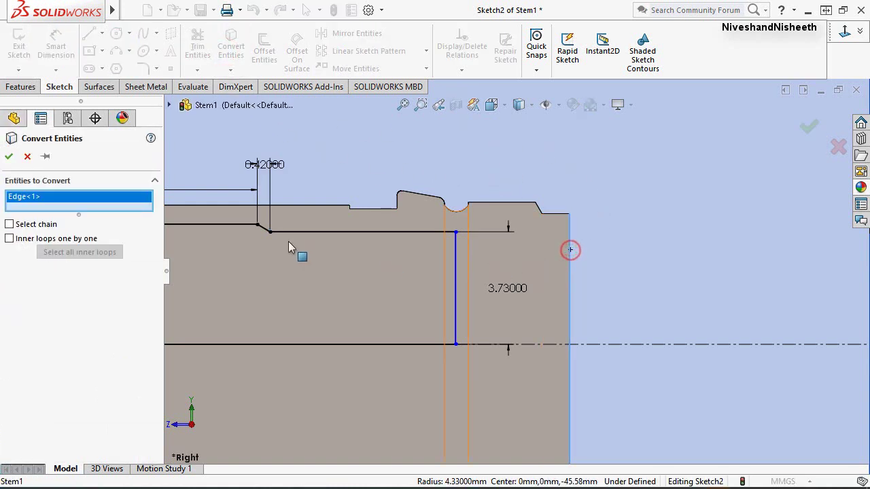
pyautogui.press('Return')
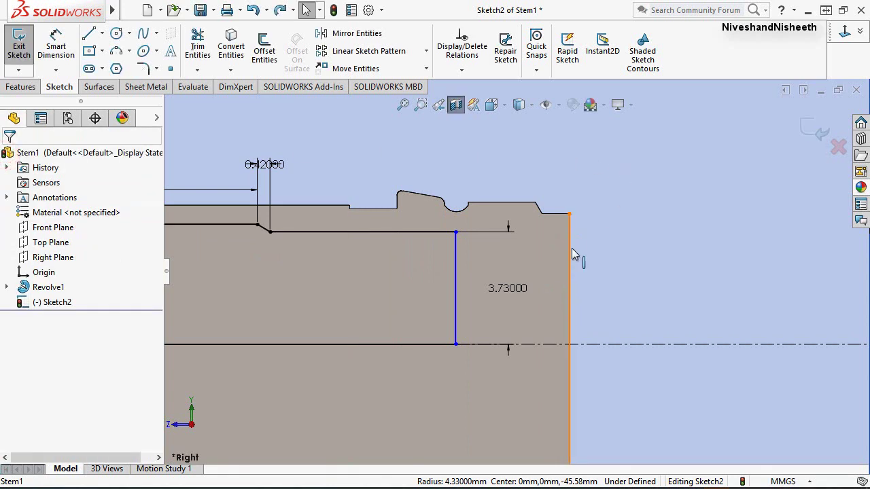
pyautogui.click(571, 248)
pyautogui.click(631, 211)
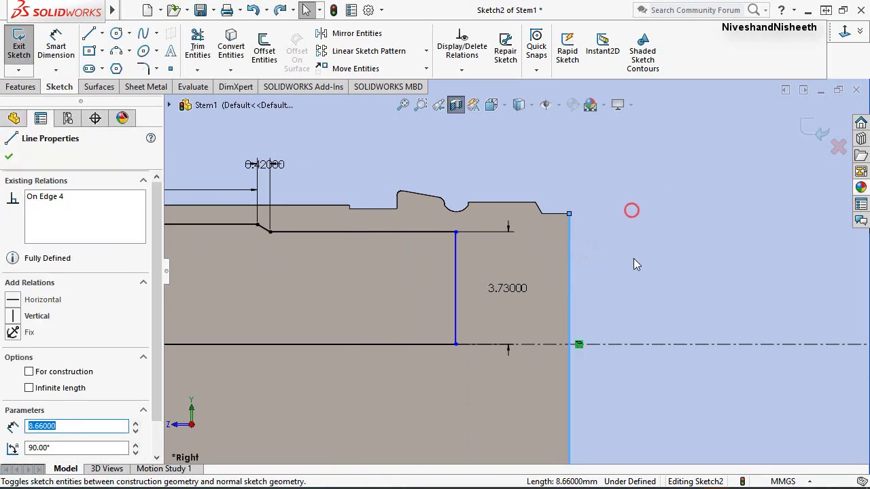
pyautogui.click(634, 258)
pyautogui.click(607, 253)
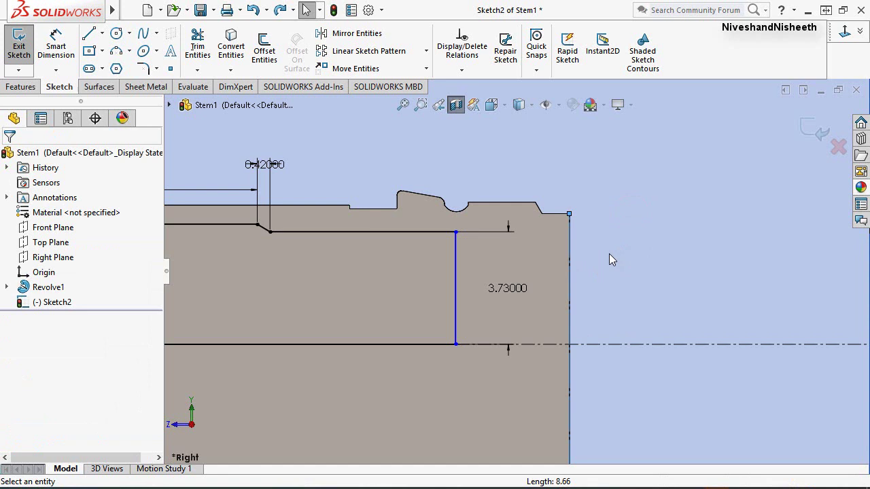
# Make the 3.73 line collinear with the converted end edge and zoom to fit.
pyautogui.click(570, 264)
pyautogui.click(454, 267)
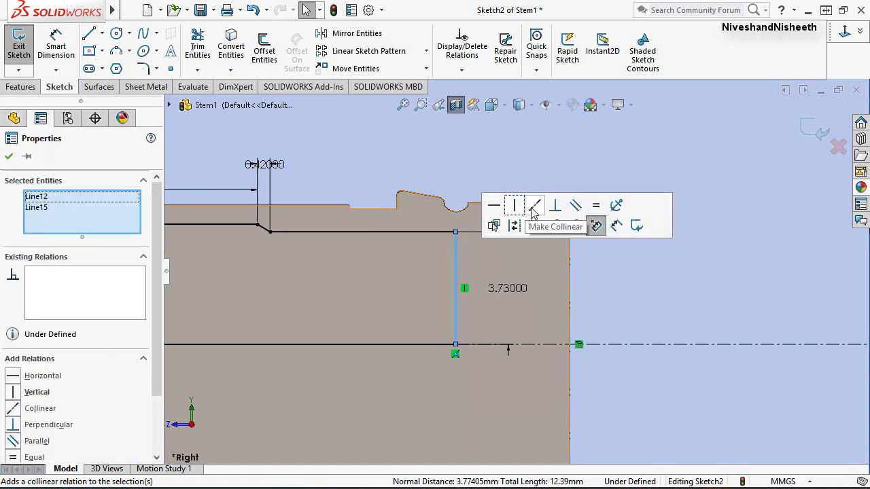
pyautogui.click(596, 226)
pyautogui.click(726, 263)
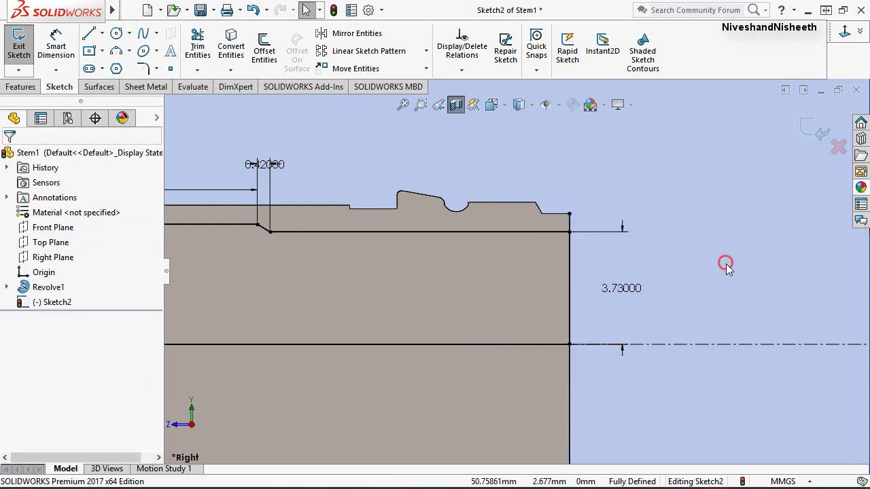
pyautogui.press('f')
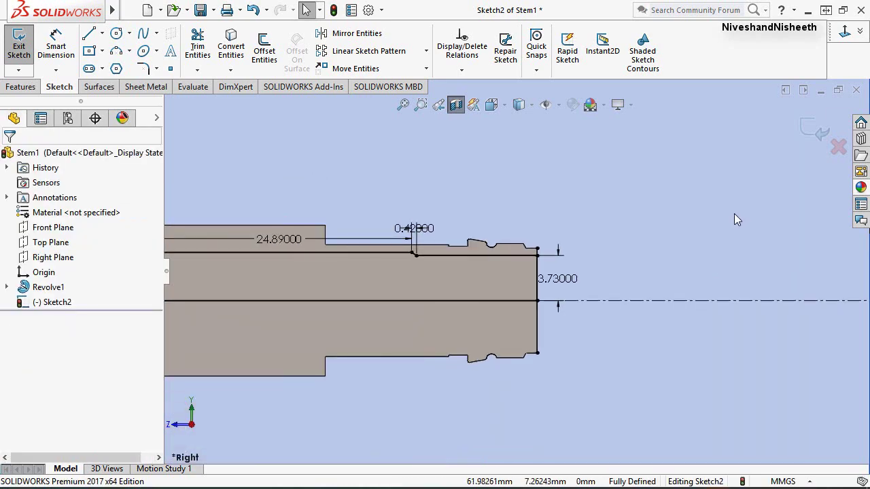
# Exit Sketch2 and revolve-cut it 360° about Line1 to bore out the stem's end.
pyautogui.click(456, 111)
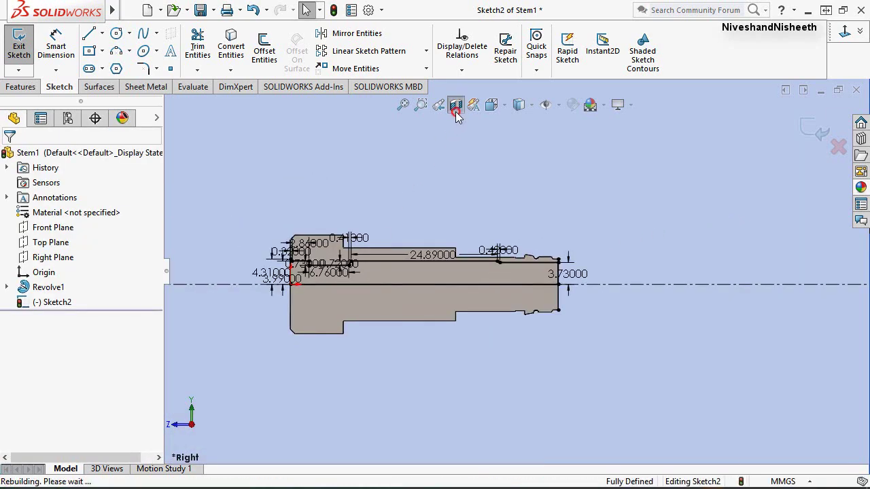
pyautogui.click(821, 140)
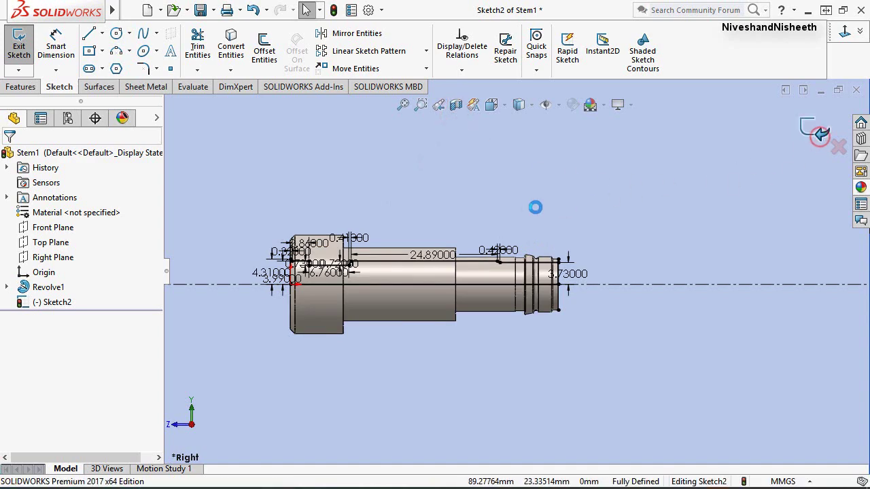
pyautogui.click(439, 104)
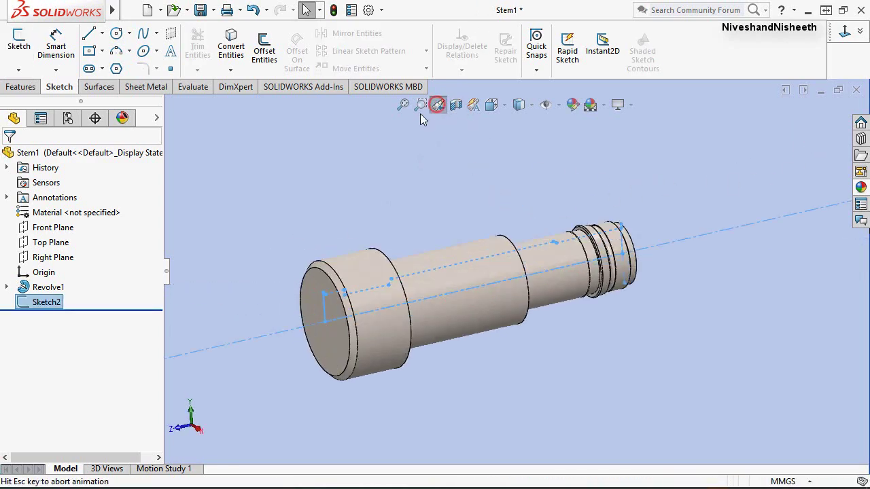
pyautogui.click(21, 87)
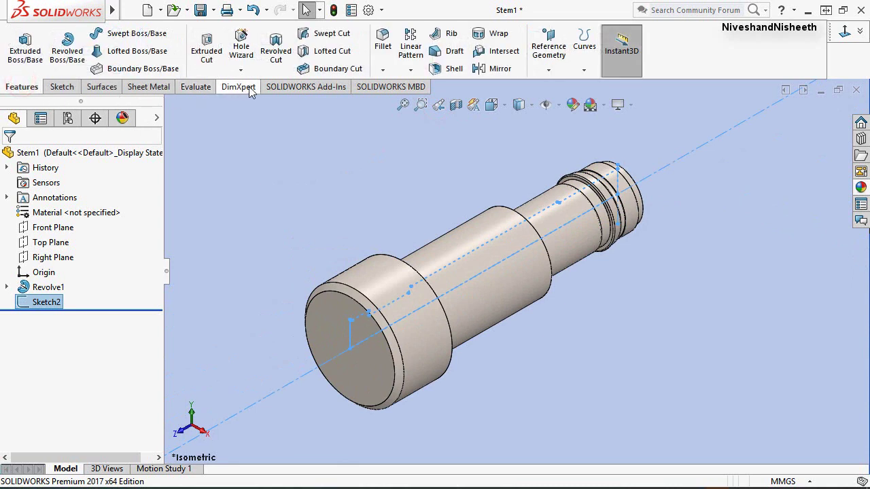
pyautogui.click(278, 57)
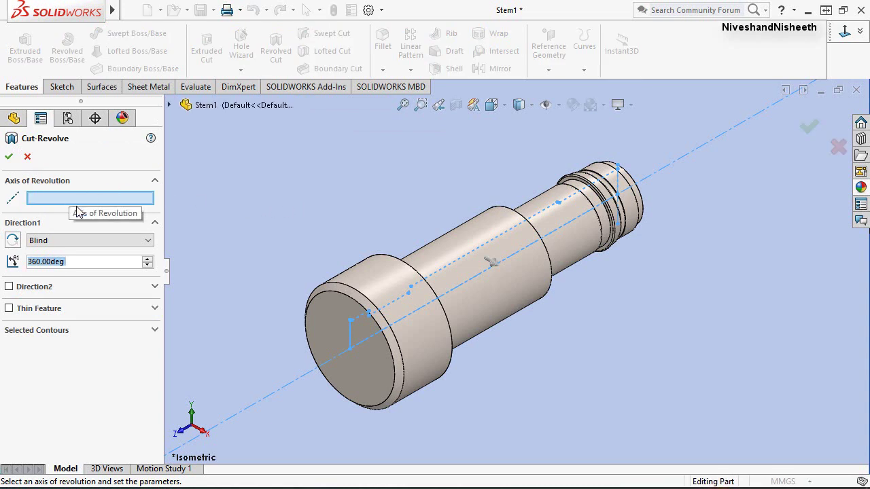
pyautogui.click(282, 390)
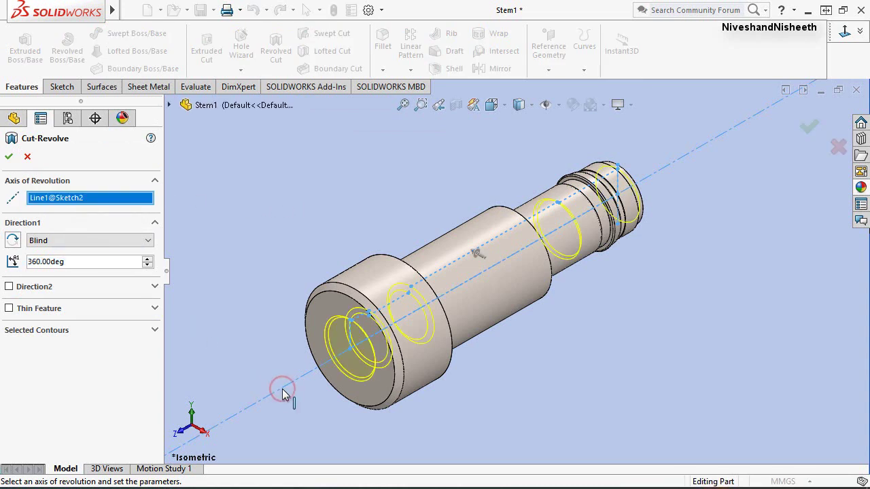
pyautogui.click(11, 157)
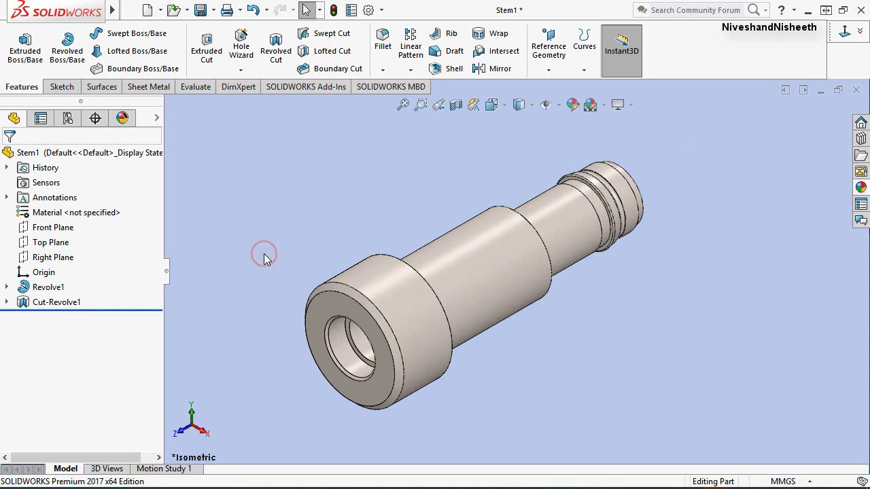
pyautogui.click(264, 254)
pyautogui.click(54, 258)
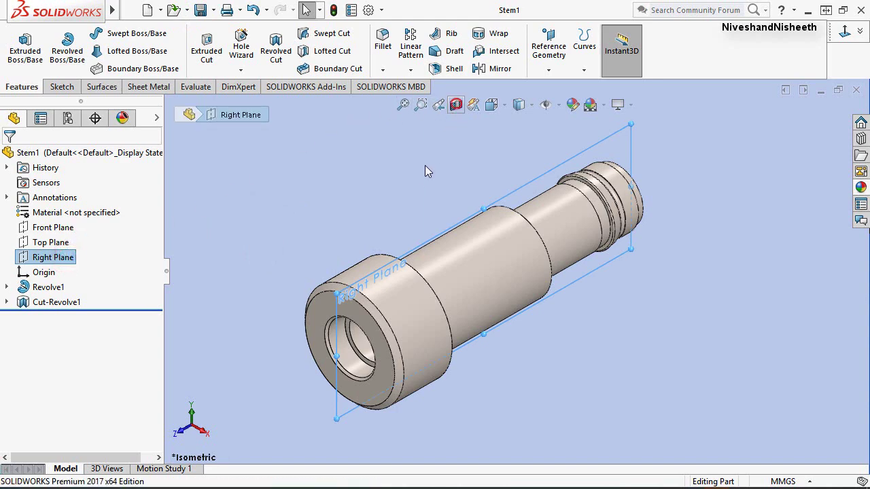
pyautogui.click(9, 156)
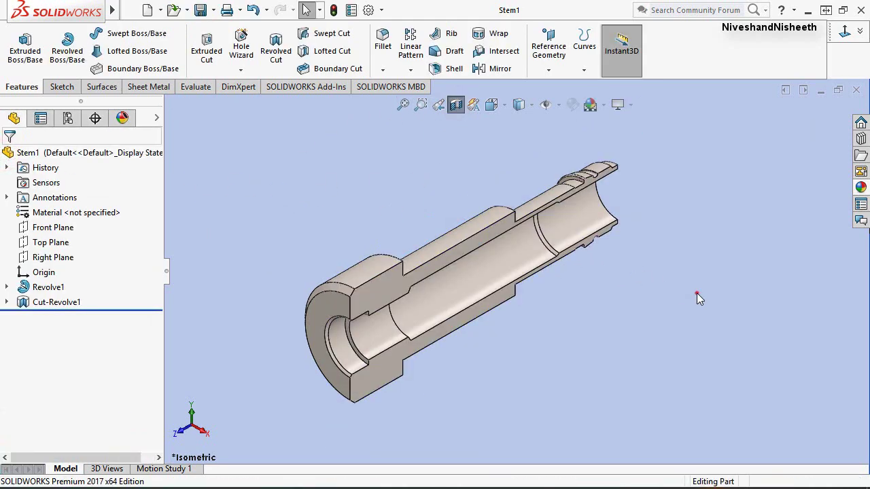
pyautogui.click(696, 294)
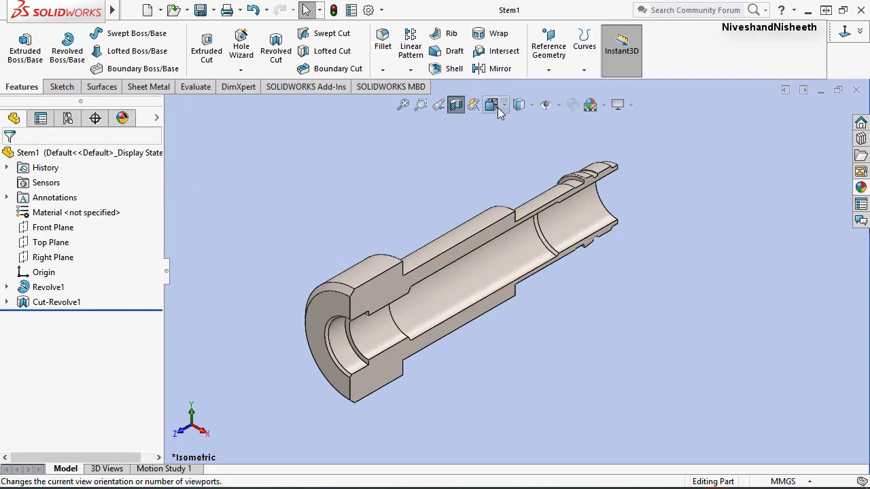
pyautogui.click(495, 106)
pyautogui.click(563, 309)
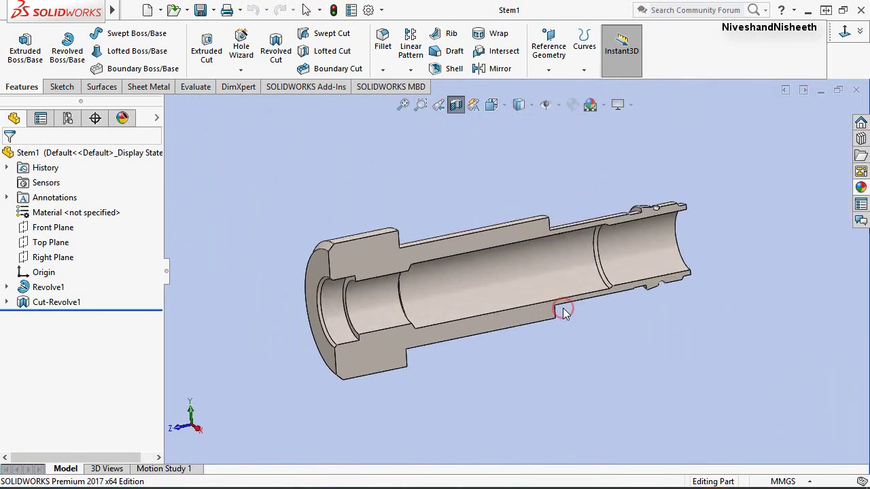
pyautogui.scroll(-2, 412, 270)
pyautogui.scroll(3, 411, 270)
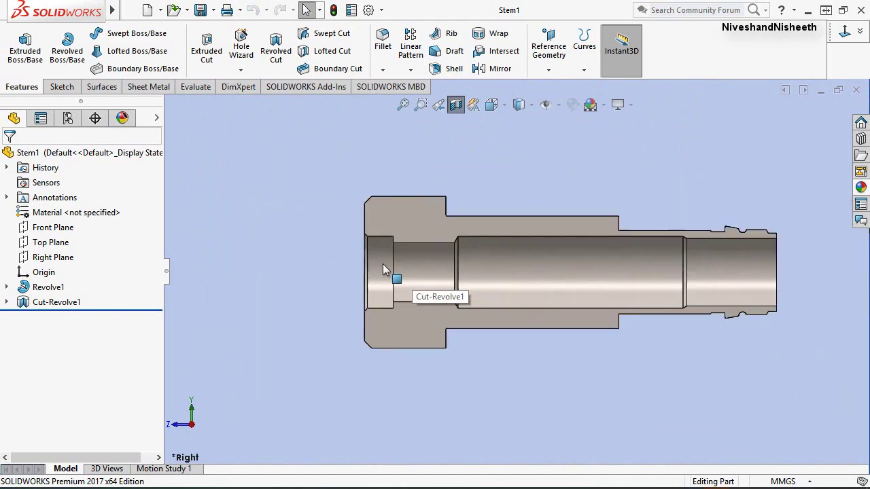
pyautogui.scroll(-4, 783, 270)
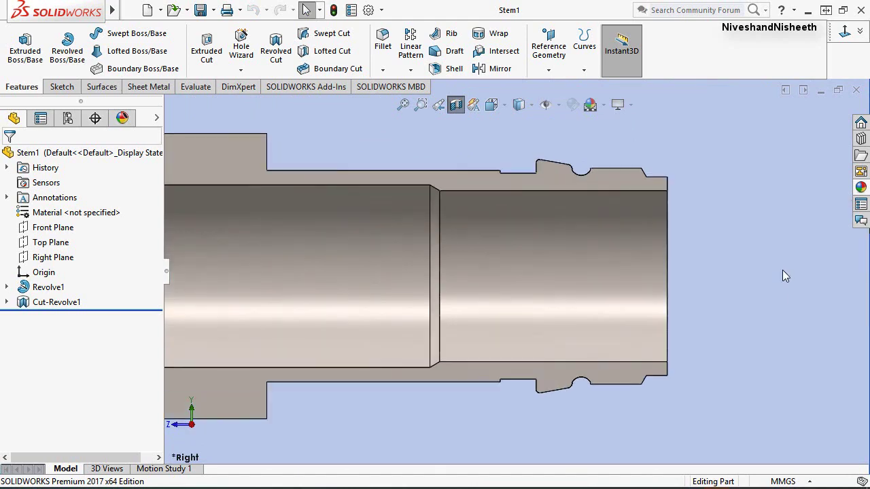
pyautogui.click(455, 104)
pyautogui.click(438, 107)
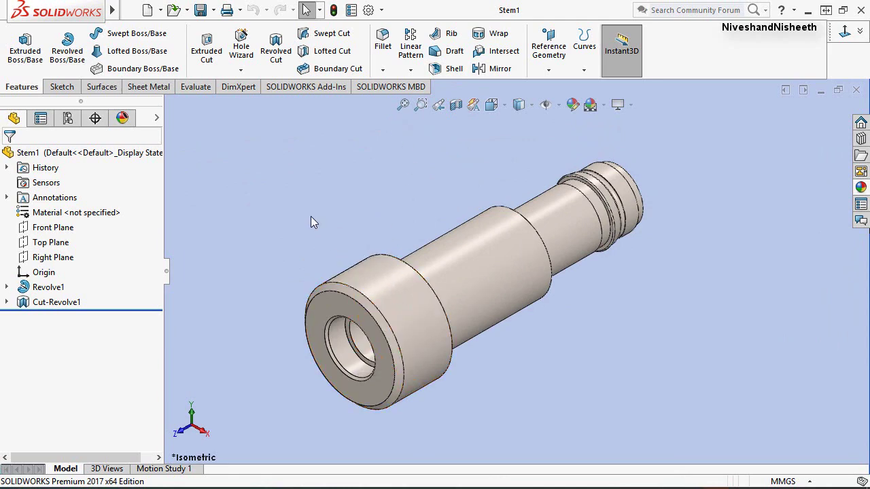
pyautogui.moveTo(499, 245)
pyautogui.mouseDown(button='middle')
pyautogui.moveTo(444, 256)
pyautogui.moveTo(330, 307)
pyautogui.moveTo(320, 320)
pyautogui.moveTo(366, 349)
pyautogui.moveTo(442, 361)
pyautogui.moveTo(502, 400)
pyautogui.mouseUp(button='middle')
pyautogui.click(439, 106)
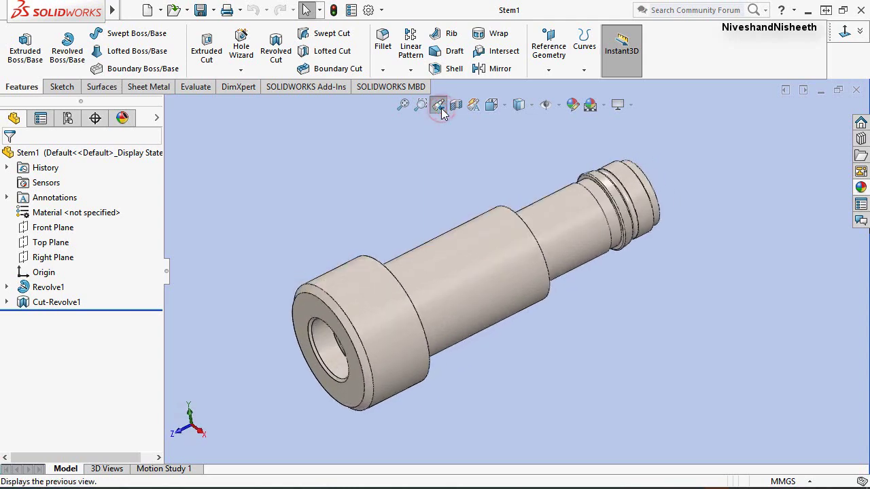
pyautogui.click(439, 106)
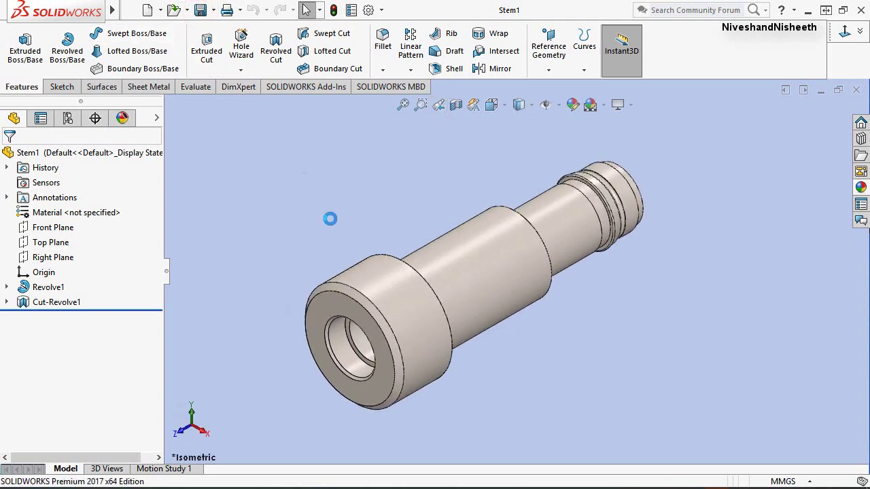
pyautogui.click(326, 196)
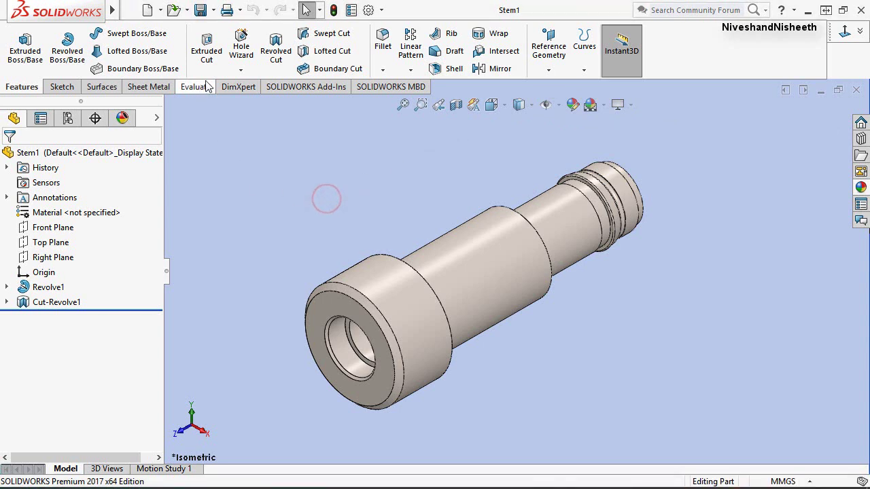
# Start a cut sketch on the Right Plane and generate intersection curves with the Stem1 body.
pyautogui.click(275, 44)
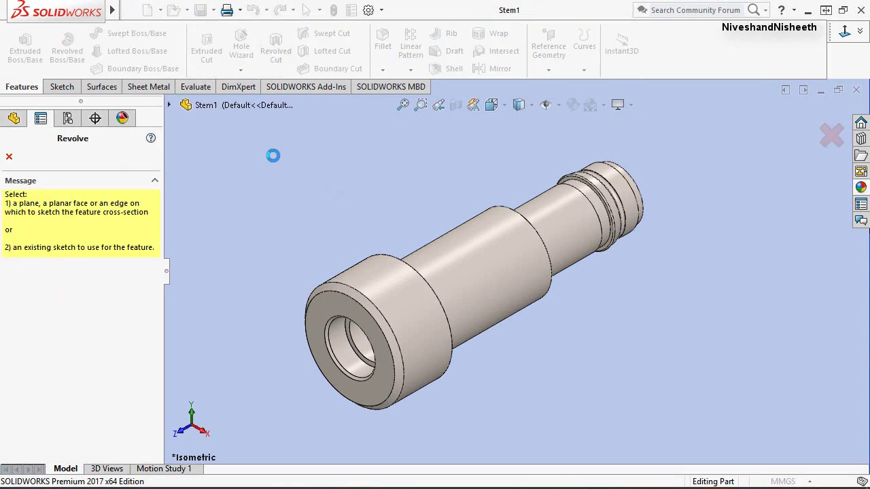
pyautogui.click(168, 105)
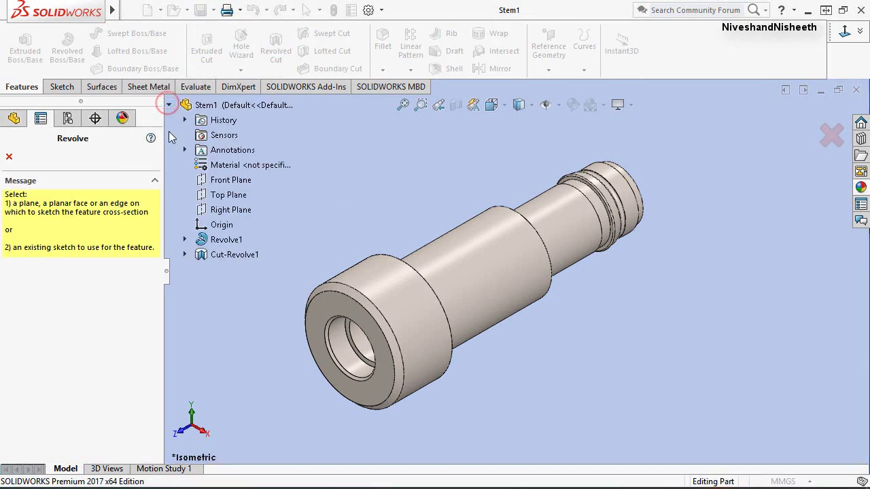
pyautogui.click(215, 211)
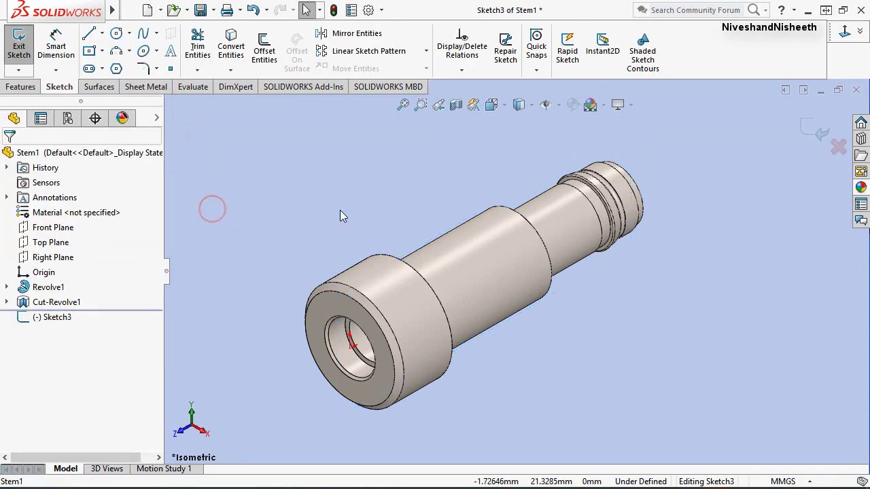
pyautogui.click(230, 70)
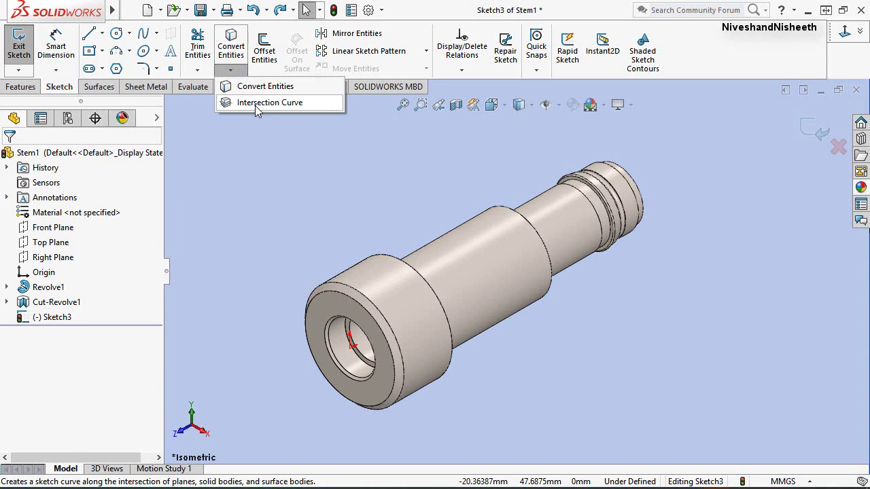
pyautogui.click(255, 102)
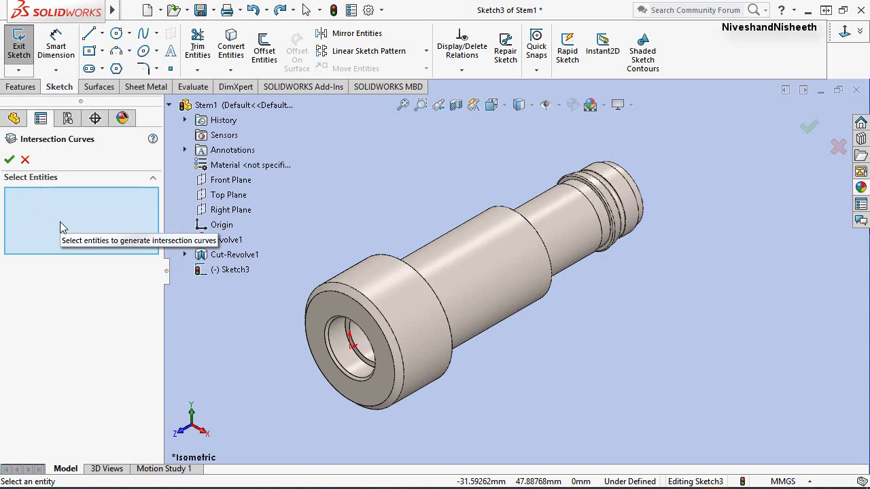
pyautogui.click(185, 109)
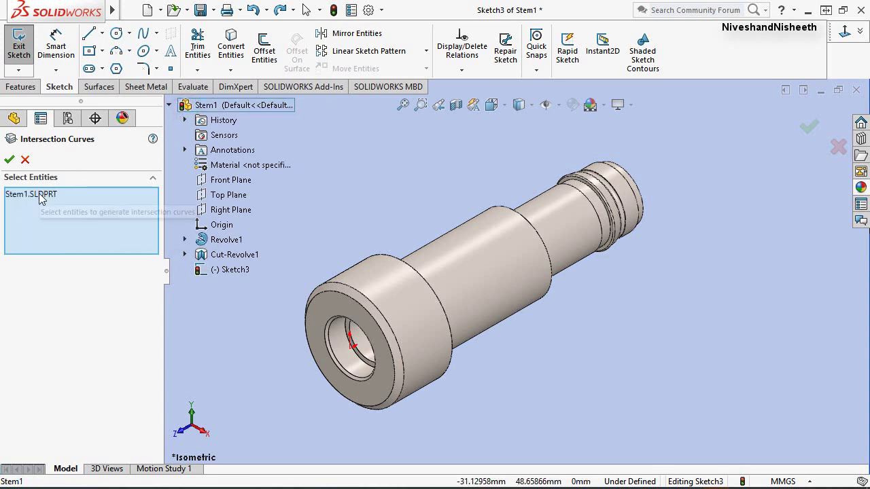
pyautogui.click(8, 162)
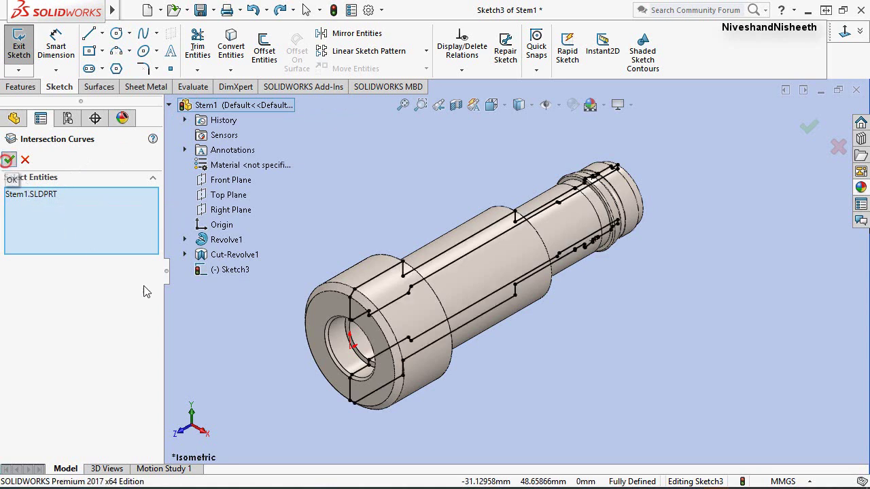
pyautogui.click(12, 162)
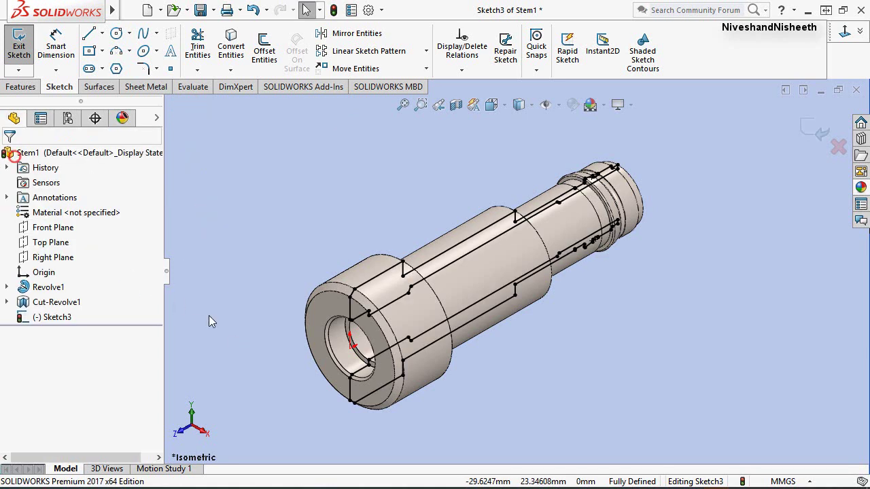
# Convert all intersection curves to construction lines and view the sketch from the Right.
pyautogui.moveTo(255, 106); pyautogui.dragTo(704, 461)
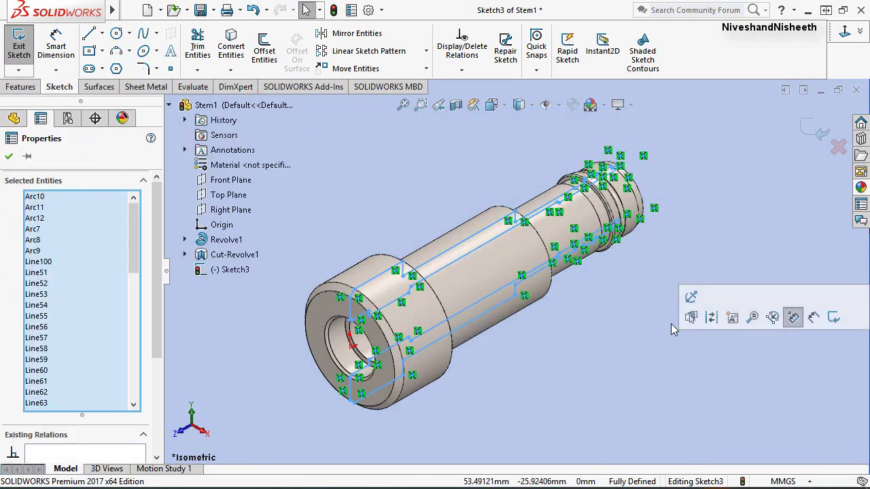
pyautogui.click(712, 318)
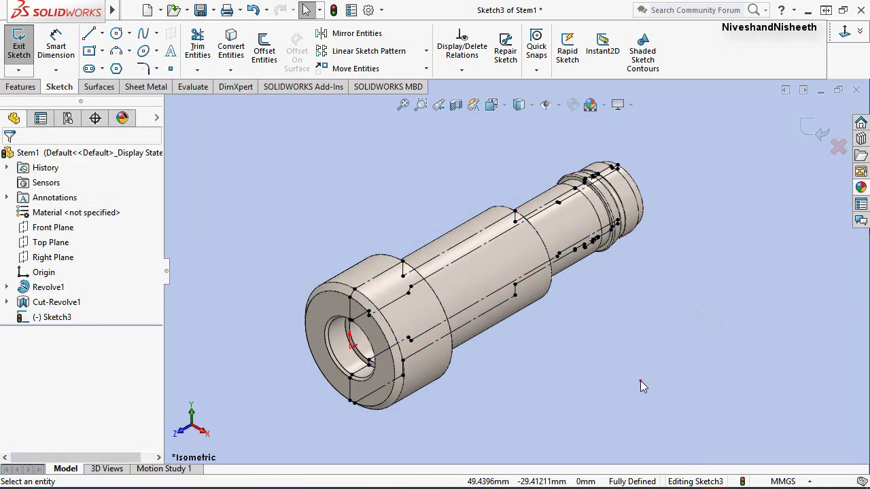
pyautogui.click(639, 379)
pyautogui.click(506, 111)
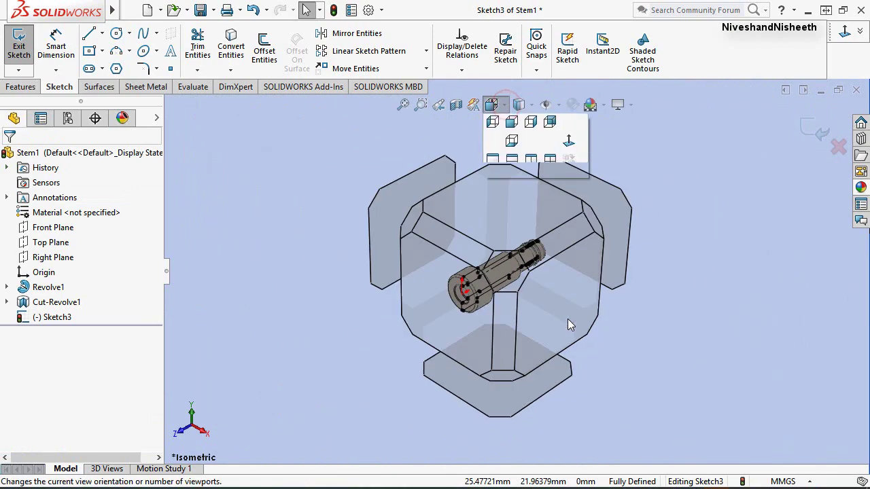
pyautogui.click(564, 311)
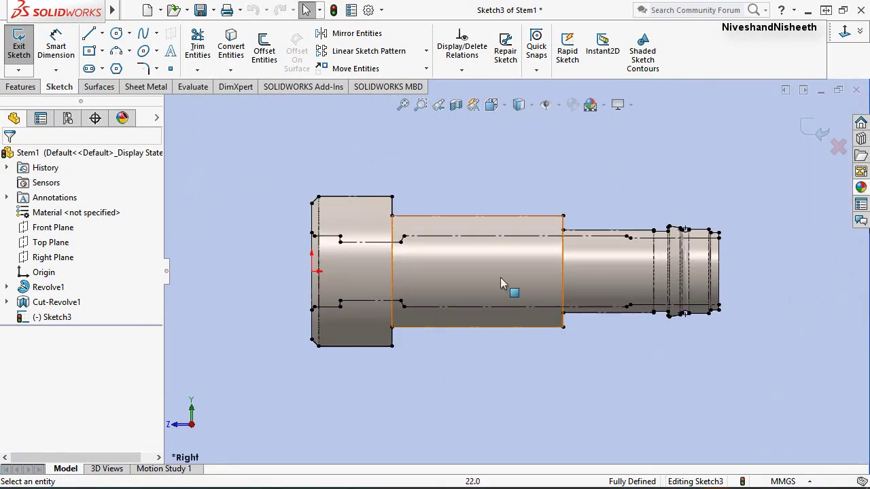
pyautogui.scroll(-2, 454, 252)
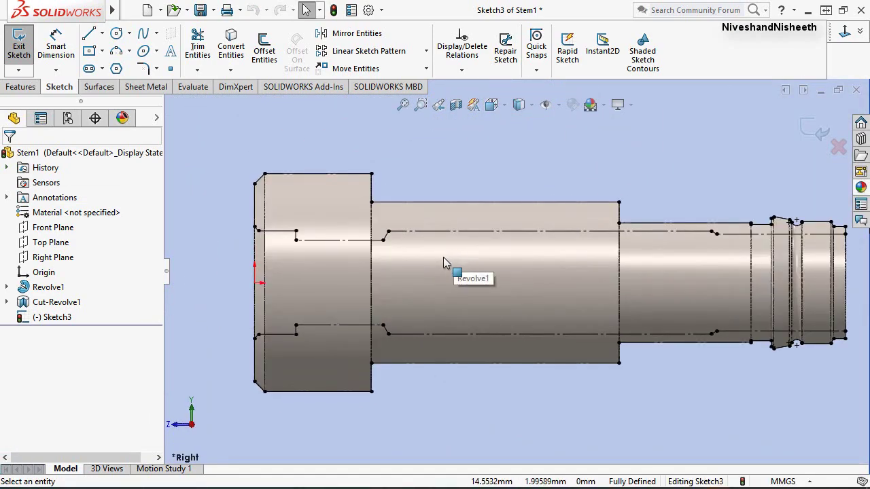
pyautogui.scroll(-1, 443, 257)
pyautogui.scroll(-1, 409, 202)
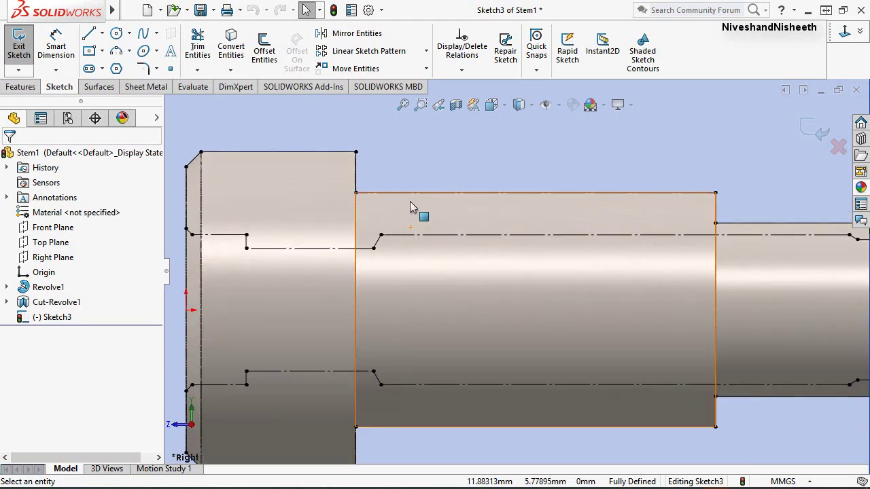
# Draw a small corner rectangle against the top edge of the stem's middle step.
pyautogui.click(101, 50)
pyautogui.click(119, 68)
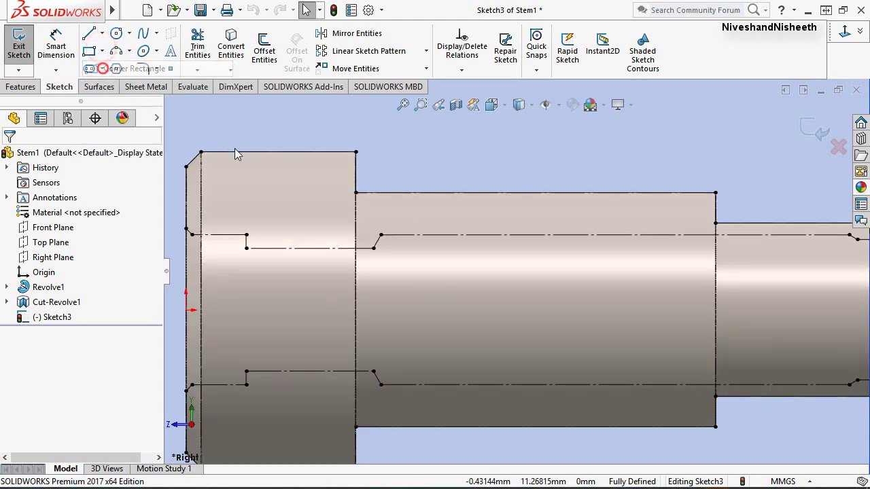
pyautogui.click(418, 196)
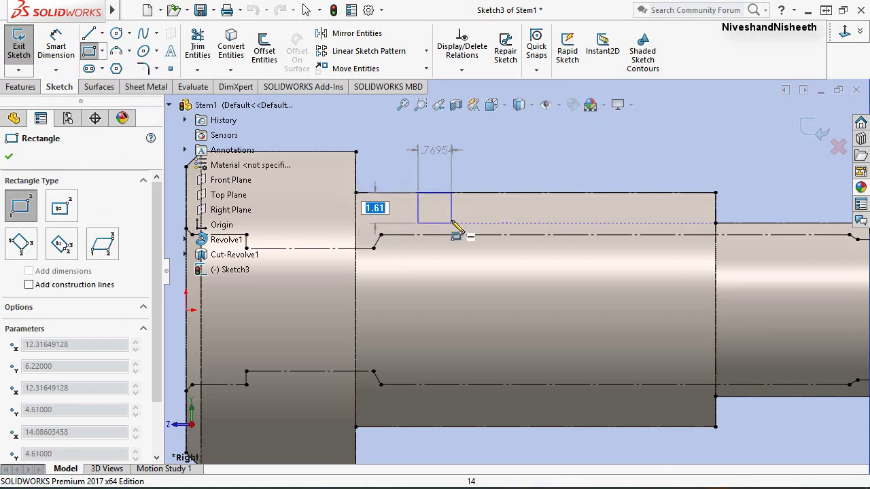
pyautogui.click(452, 216)
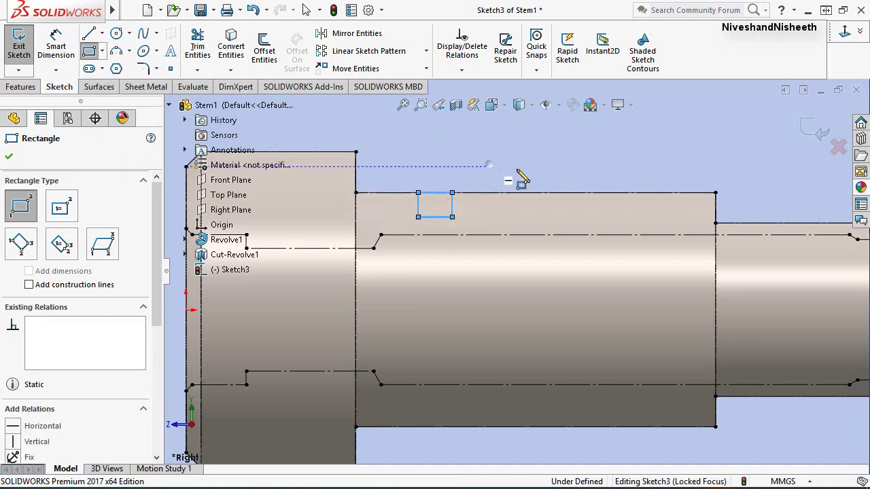
pyautogui.rightClick(491, 170)
pyautogui.click(537, 175)
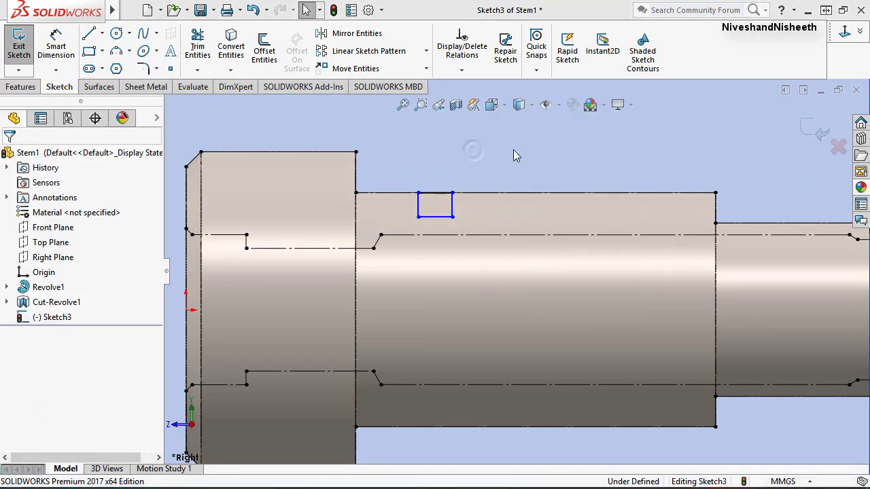
pyautogui.rightClick(474, 151)
pyautogui.click(609, 134)
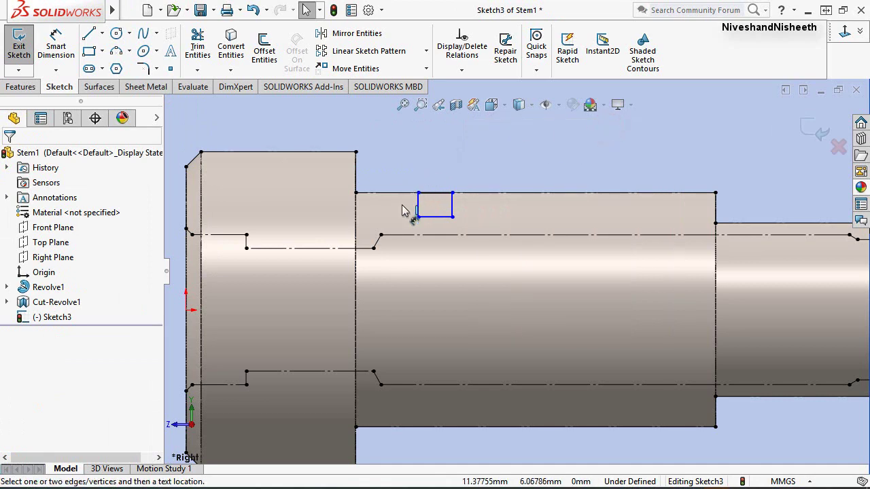
# Dimension the rectangle 1.18 mm wide and 0.67 mm high.
pyautogui.click(441, 219)
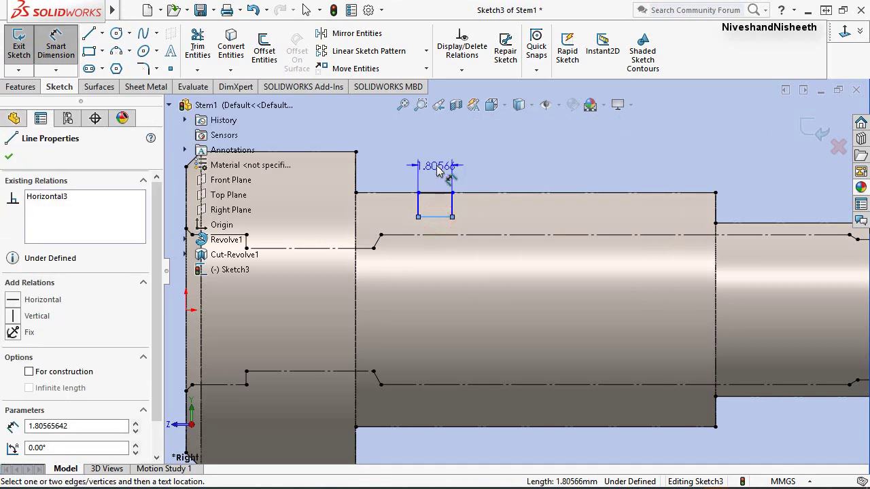
pyautogui.click(439, 170)
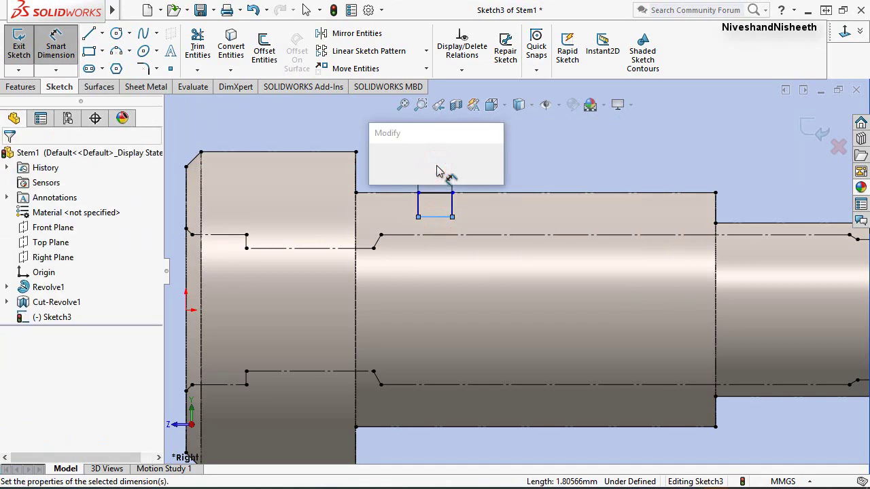
pyautogui.write('1.18')
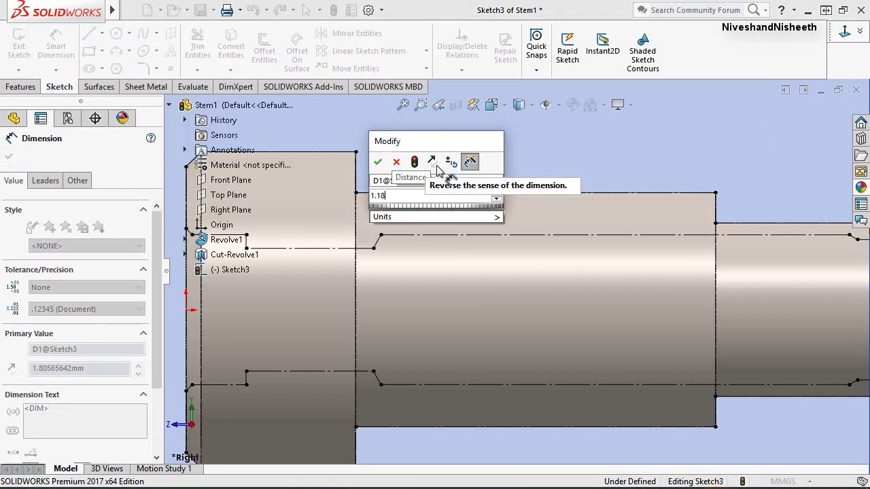
pyautogui.press('Return')
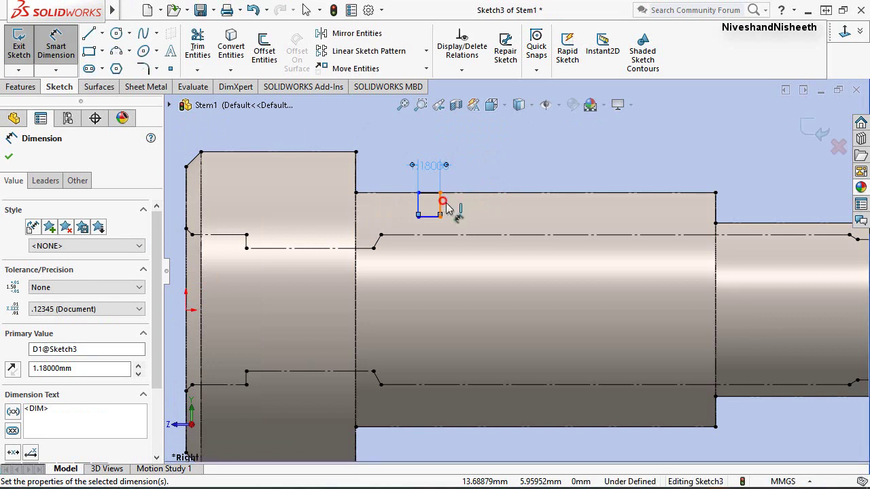
pyautogui.click(440, 204)
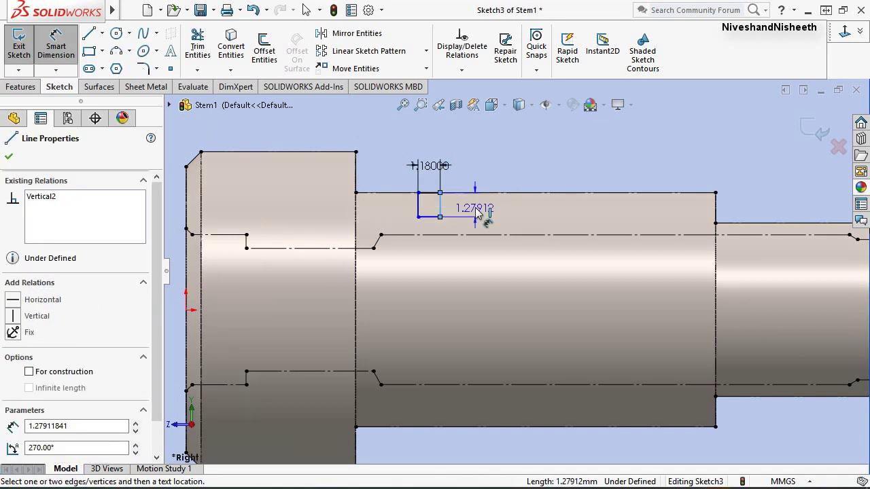
pyautogui.click(476, 213)
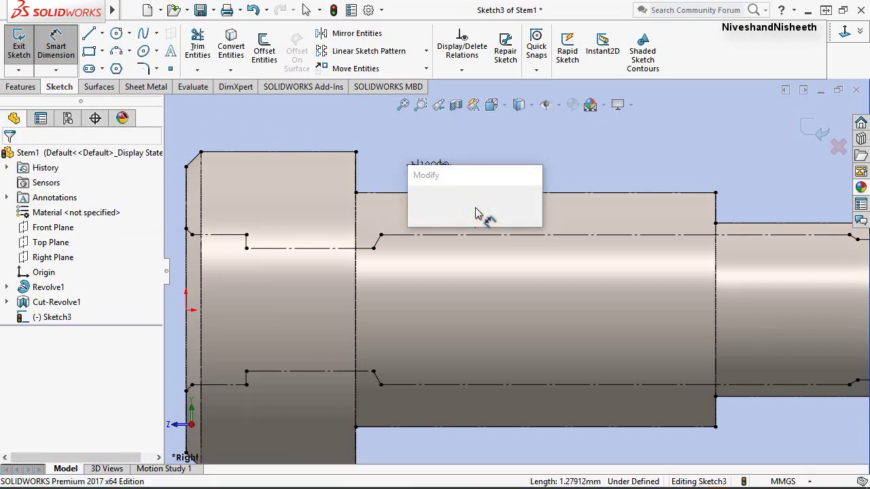
pyautogui.write('.67')
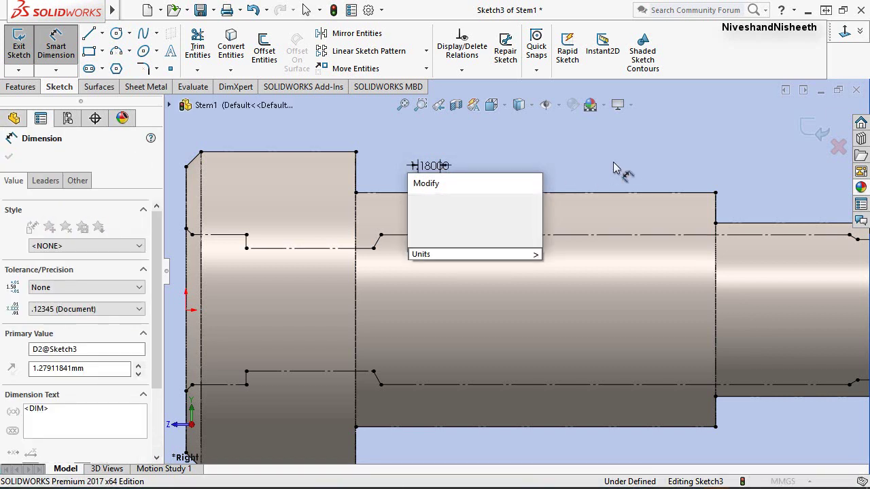
pyautogui.press('Escape')
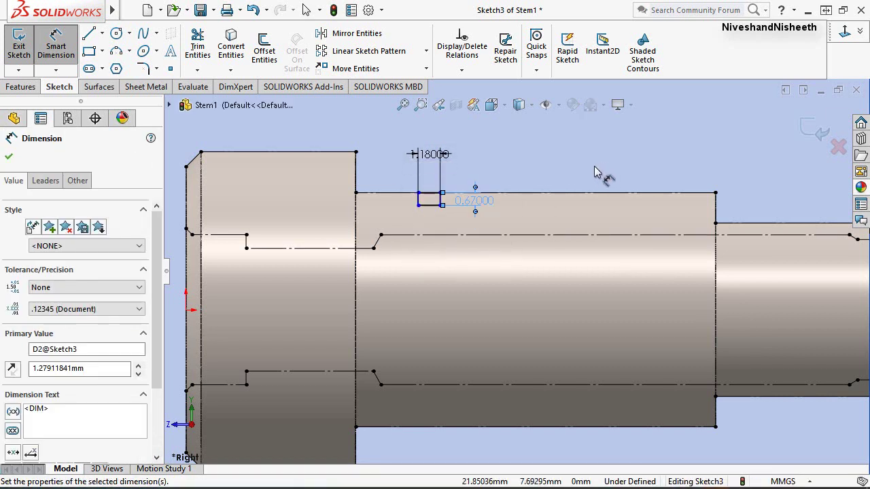
# Locate the rectangle 4.71 mm from the shoulder step.
pyautogui.click(418, 205)
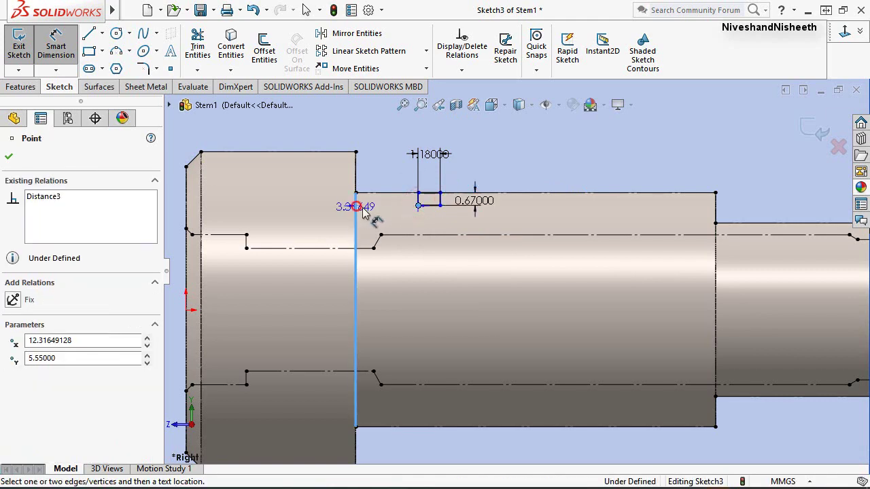
pyautogui.click(391, 227)
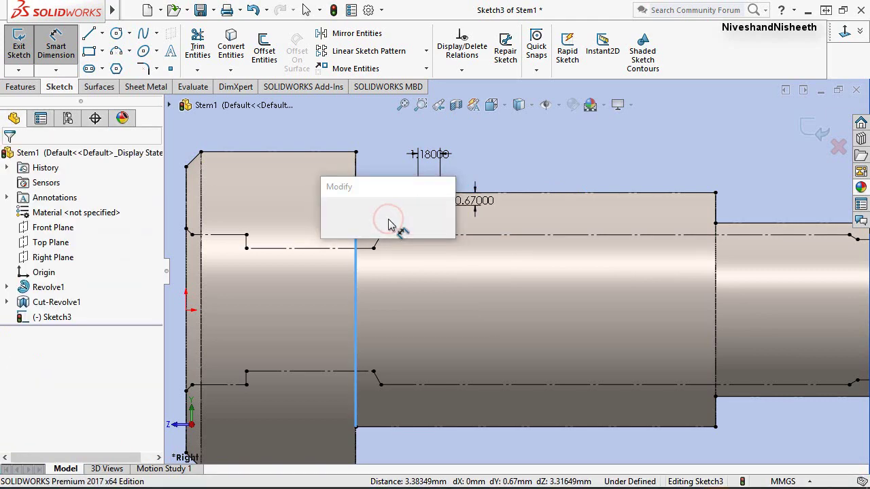
pyautogui.write('4.71')
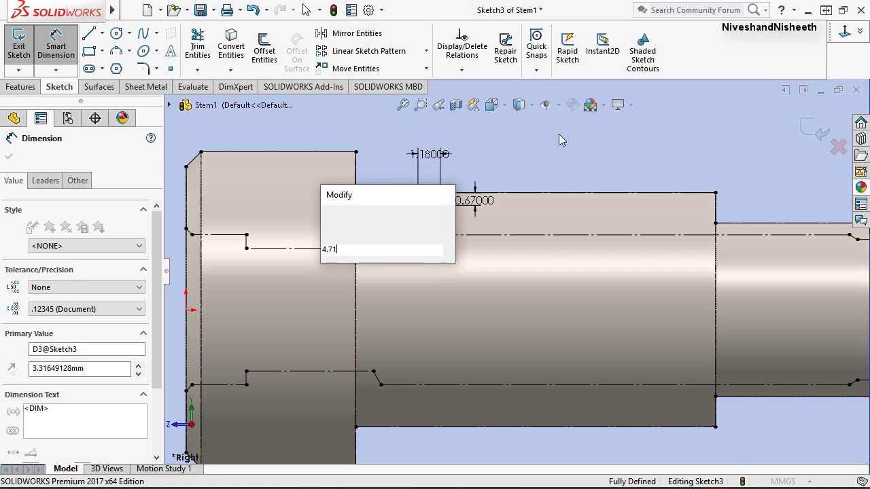
pyautogui.press('Return')
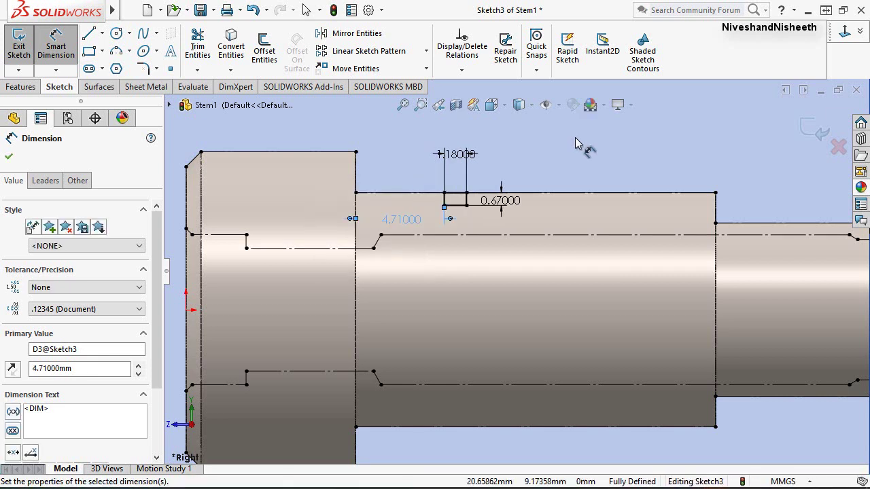
pyautogui.click(10, 157)
pyautogui.press('Escape')
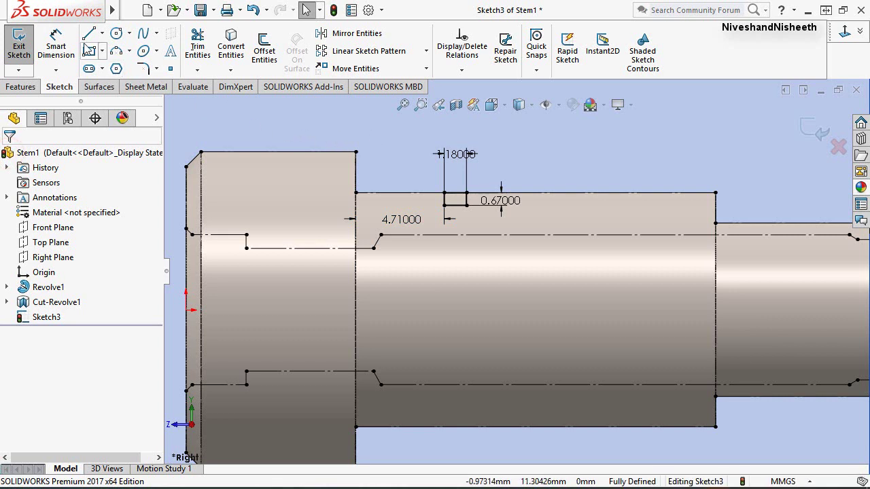
# Draw an infinite-length horizontal line through the origin as the stem's axis.
pyautogui.click(89, 35)
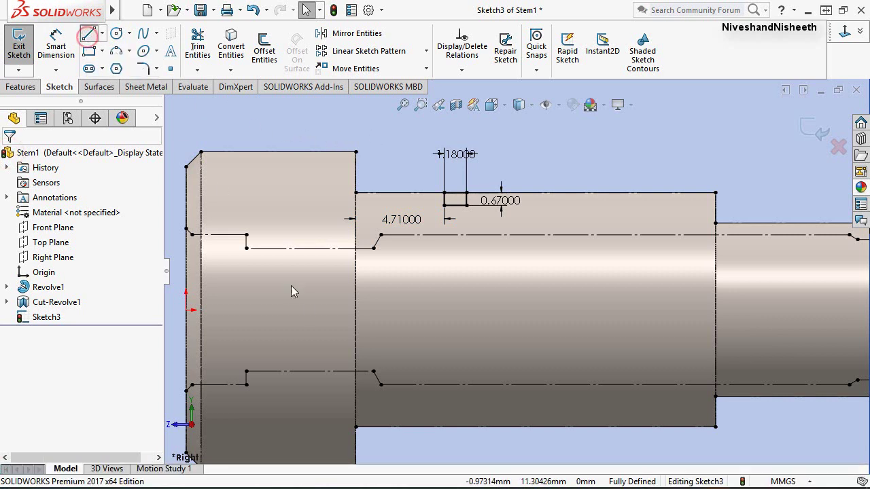
pyautogui.press('z')
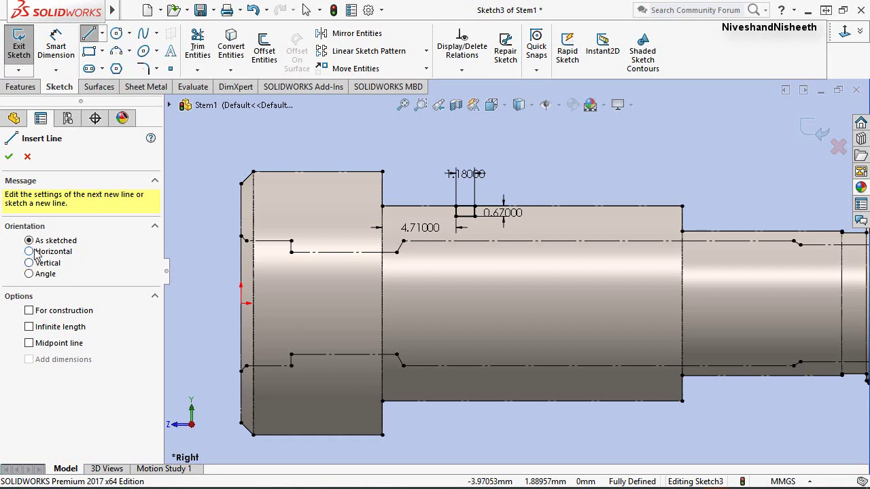
pyautogui.click(30, 251)
pyautogui.click(29, 327)
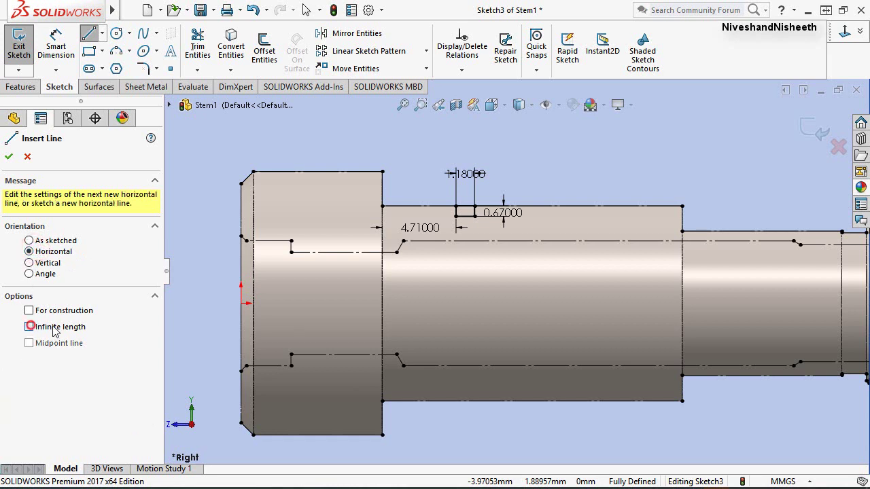
pyautogui.click(242, 304)
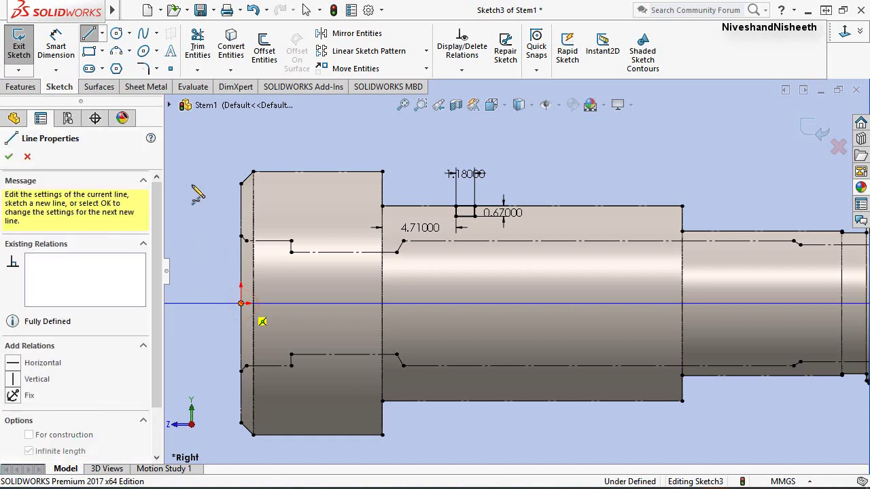
pyautogui.click(8, 159)
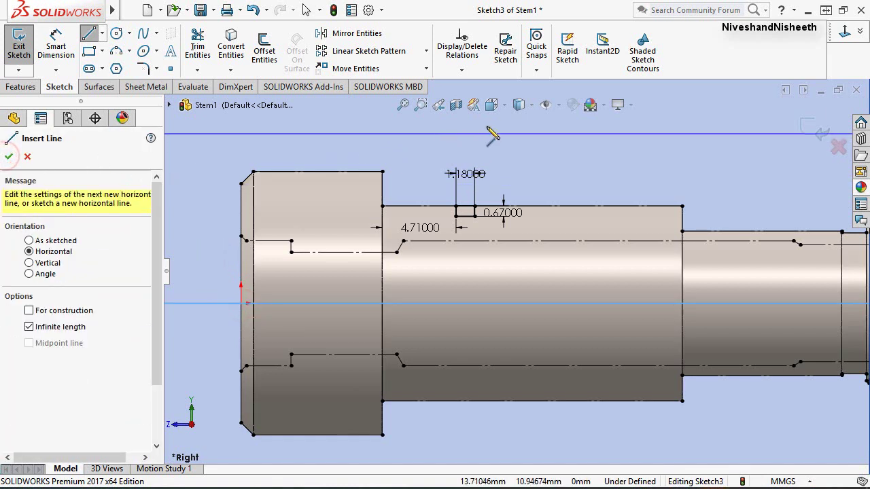
pyautogui.click(8, 157)
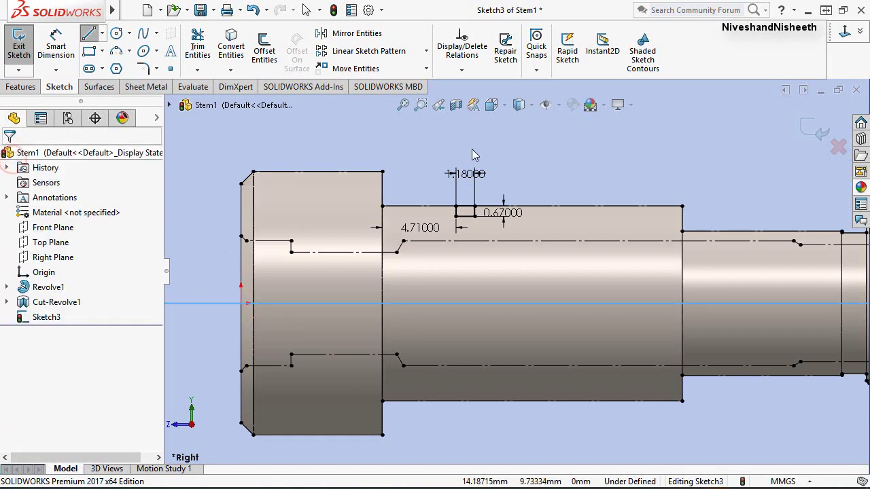
pyautogui.click(629, 172)
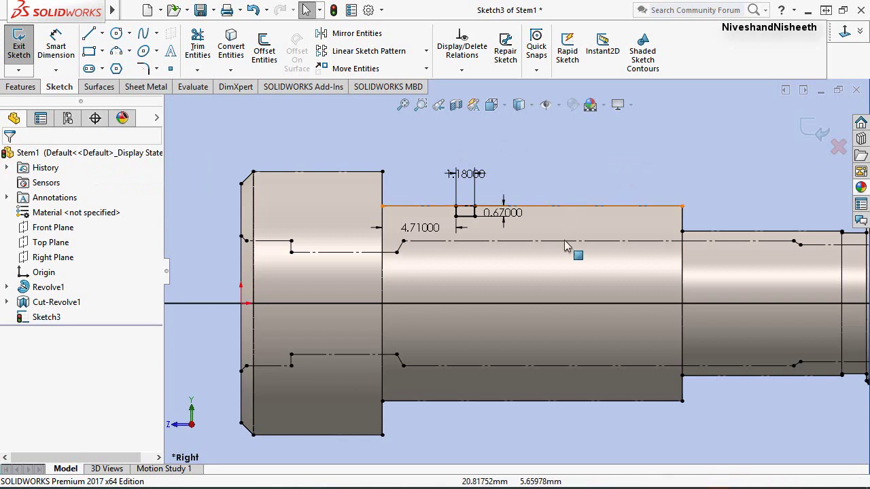
pyautogui.click(553, 303)
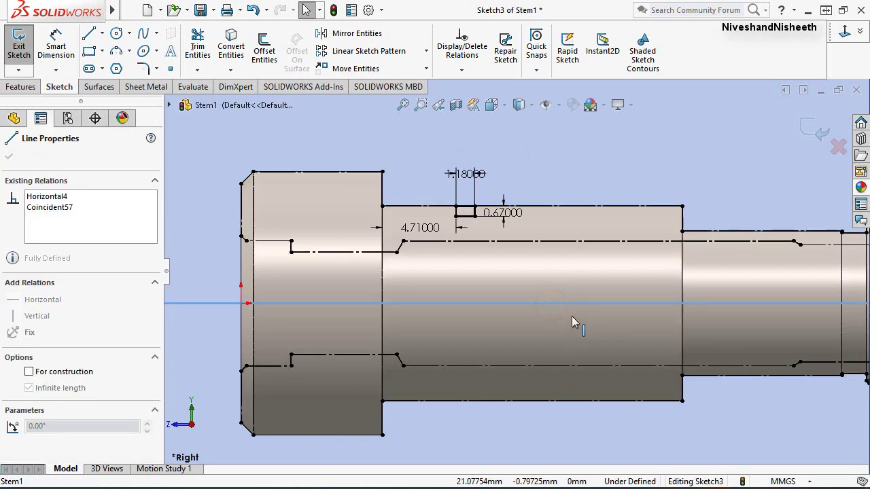
pyautogui.click(619, 150)
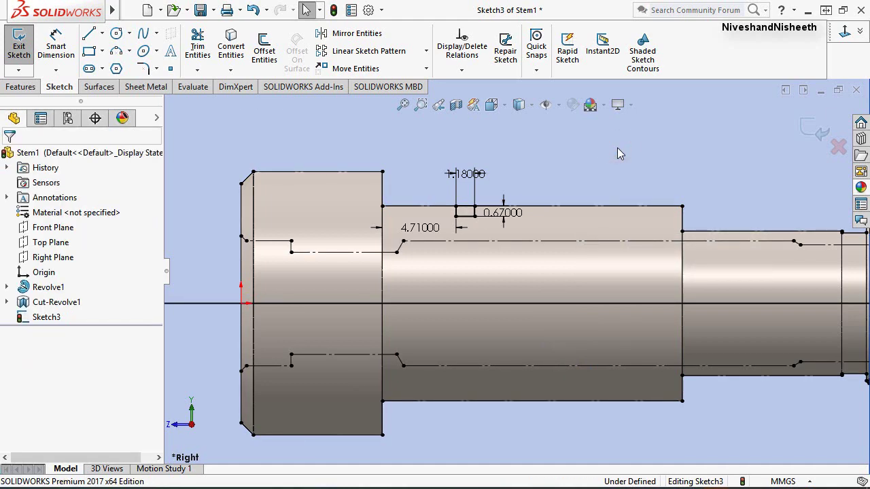
pyautogui.scroll(3, 327, 276)
pyautogui.scroll(-2, 561, 222)
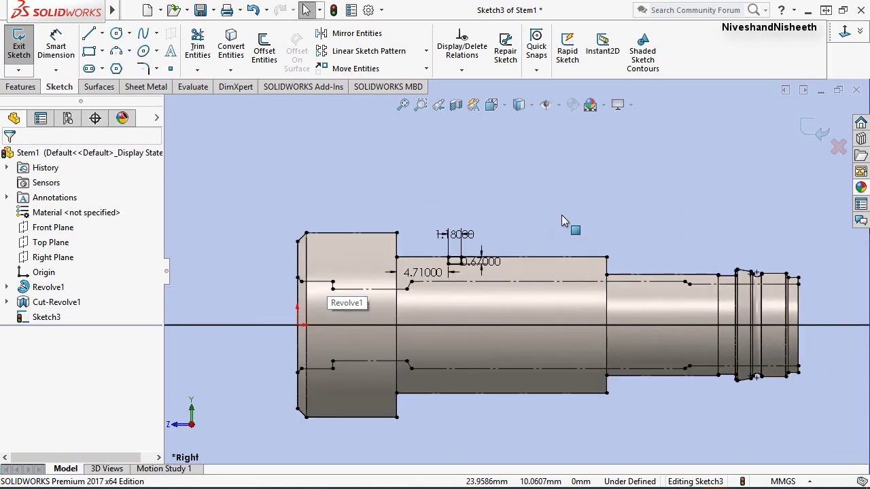
# Exit Sketch3 and revolve-cut its rectangle 360° around the horizontal Line106 axis.
pyautogui.click(812, 131)
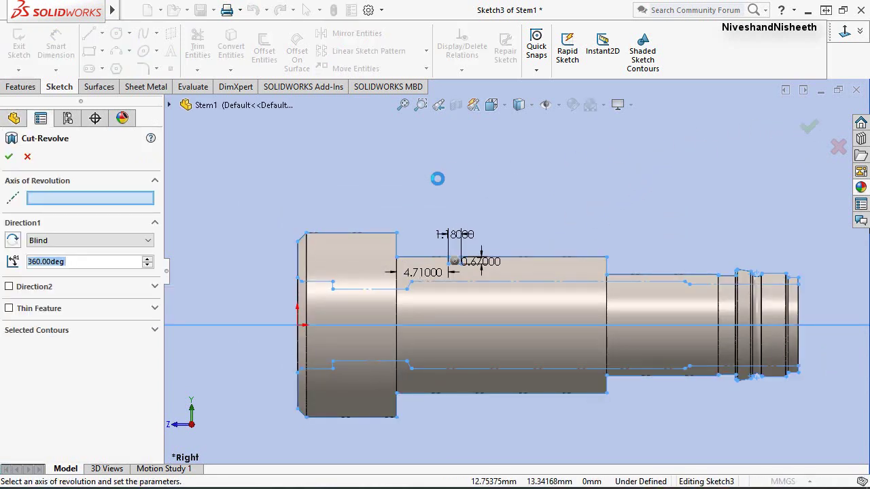
pyautogui.click(256, 326)
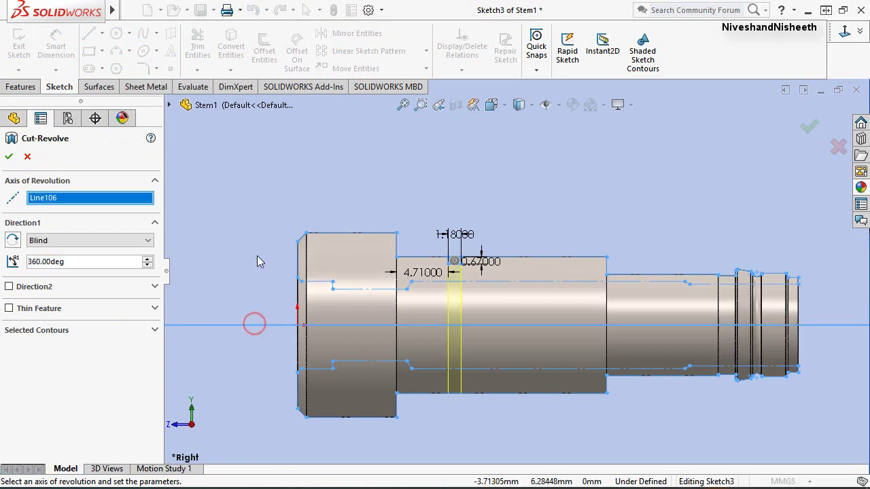
pyautogui.click(10, 157)
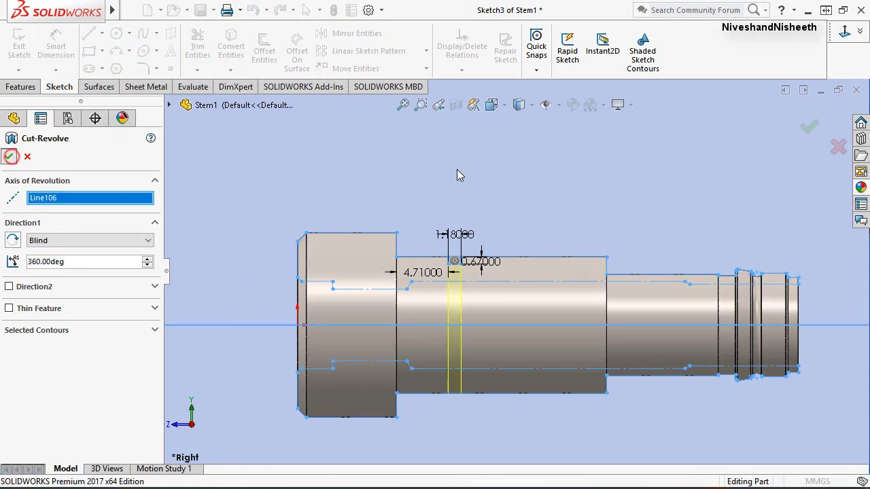
pyautogui.click(509, 159)
pyautogui.scroll(-3, 446, 305)
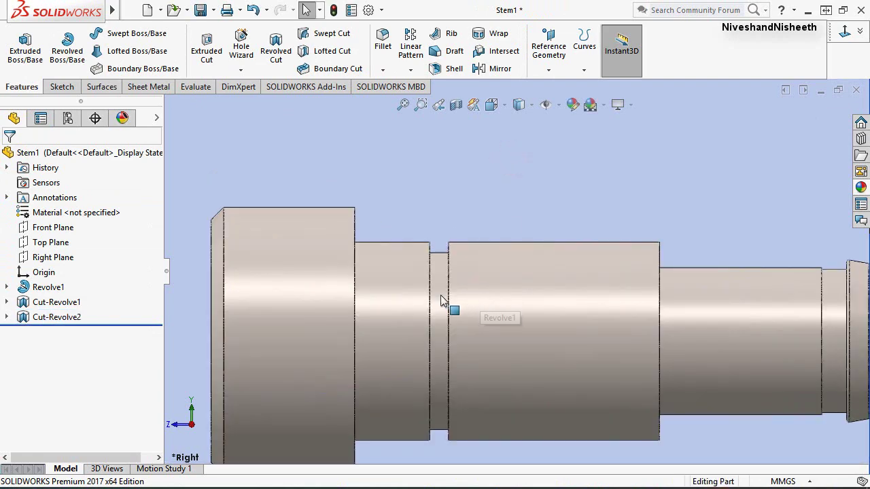
pyautogui.moveTo(442, 307)
pyautogui.mouseDown(button='middle')
pyautogui.moveTo(400, 311)
pyautogui.moveTo(389, 345)
pyautogui.moveTo(408, 340)
pyautogui.mouseUp(button='middle')
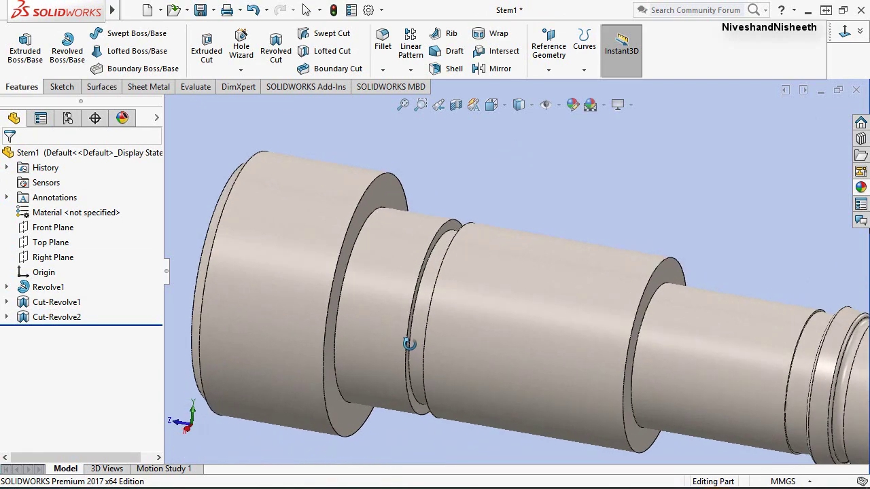
pyautogui.click(439, 106)
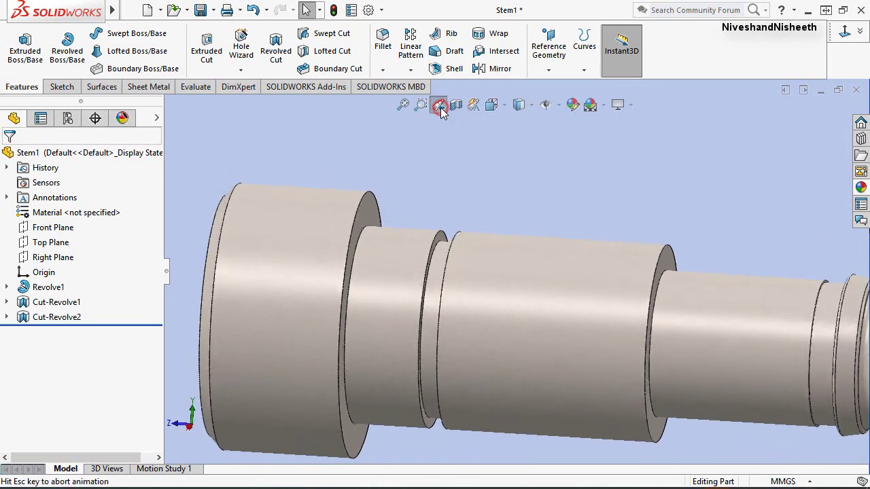
# Zoom to fit and save the Stem1 part.
pyautogui.click(403, 105)
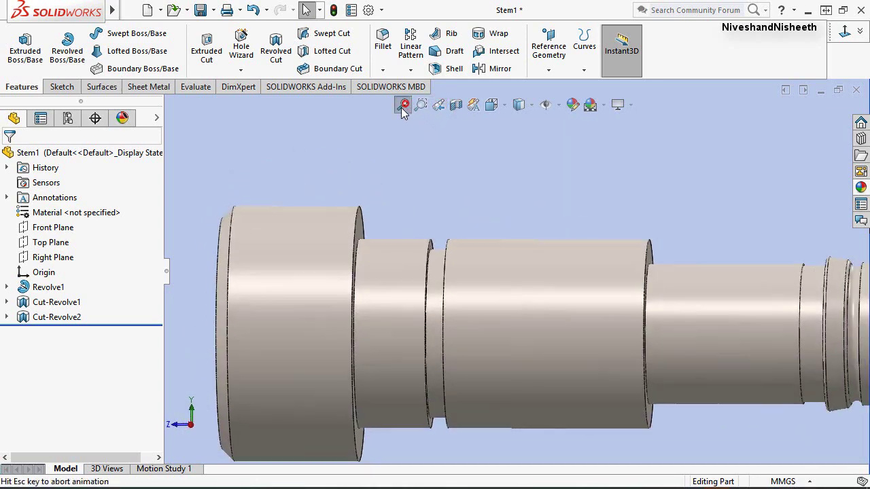
pyautogui.moveTo(113, 9)
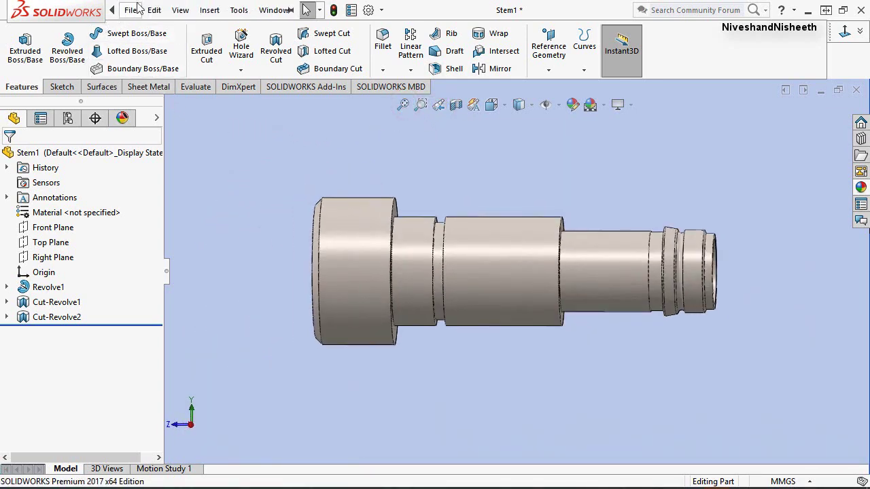
pyautogui.click(130, 9)
pyautogui.click(148, 143)
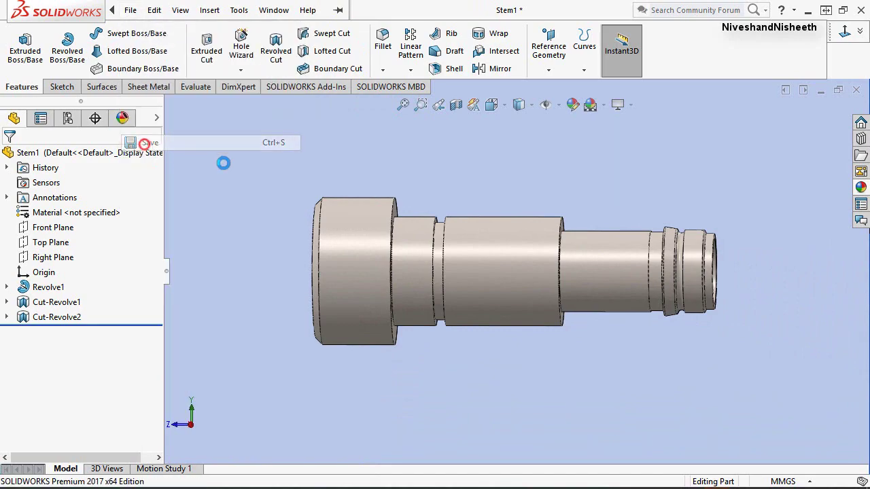
# Turn to an isometric view and show Sketch3 under Cut-Revolve2.
pyautogui.click(492, 105)
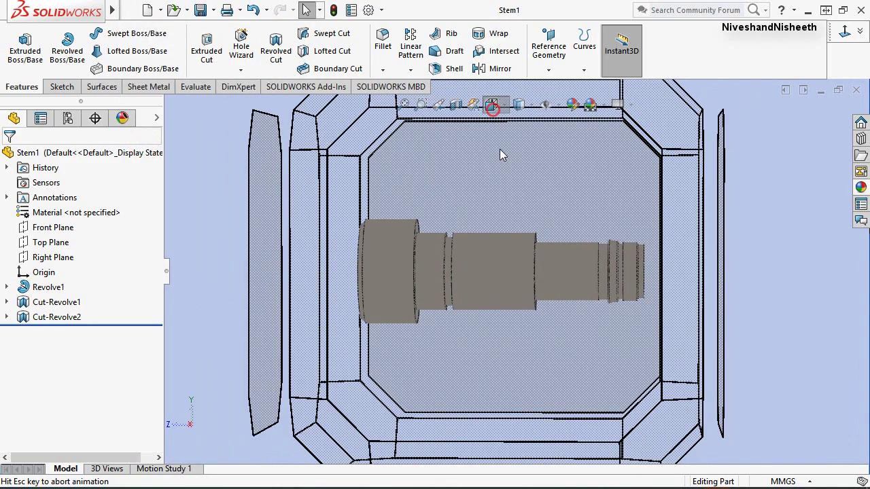
pyautogui.click(509, 249)
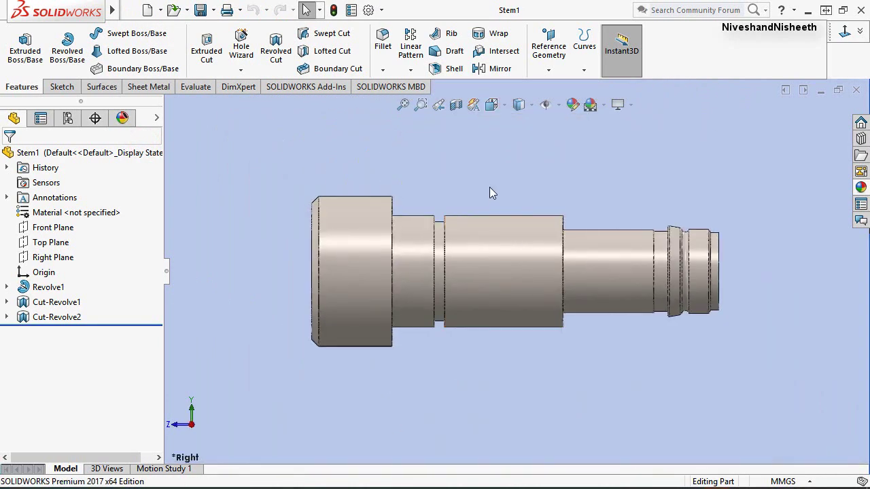
pyautogui.click(433, 194)
pyautogui.click(859, 32)
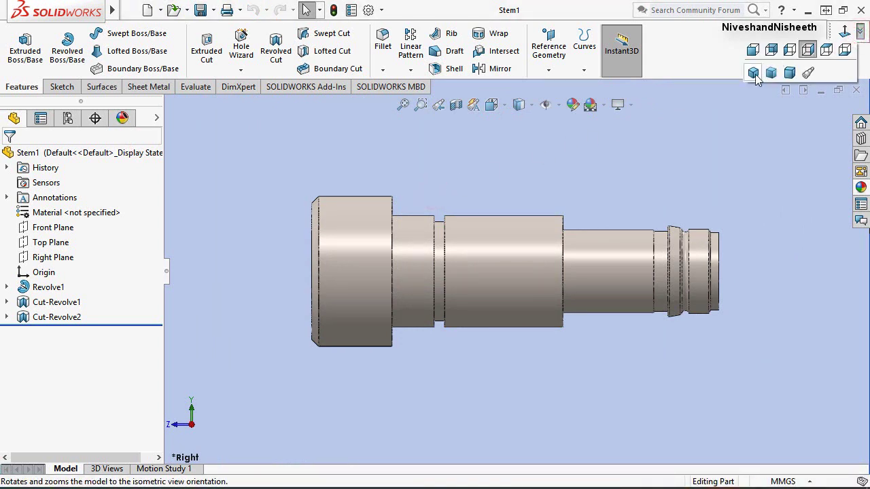
pyautogui.click(755, 75)
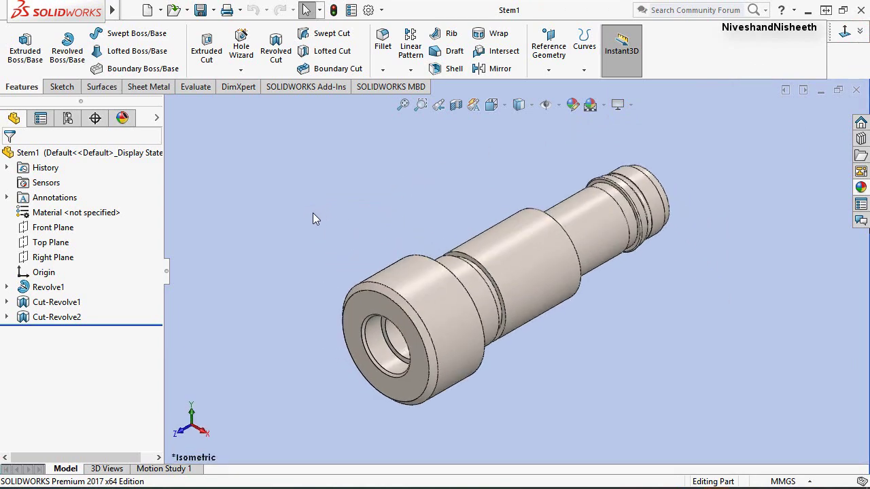
pyautogui.click(7, 318)
pyautogui.click(68, 332)
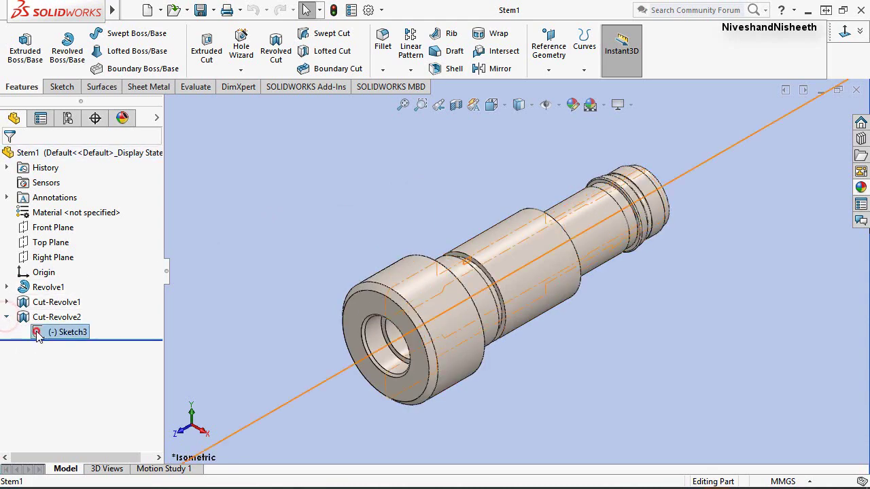
pyautogui.click(46, 313)
pyautogui.click(265, 231)
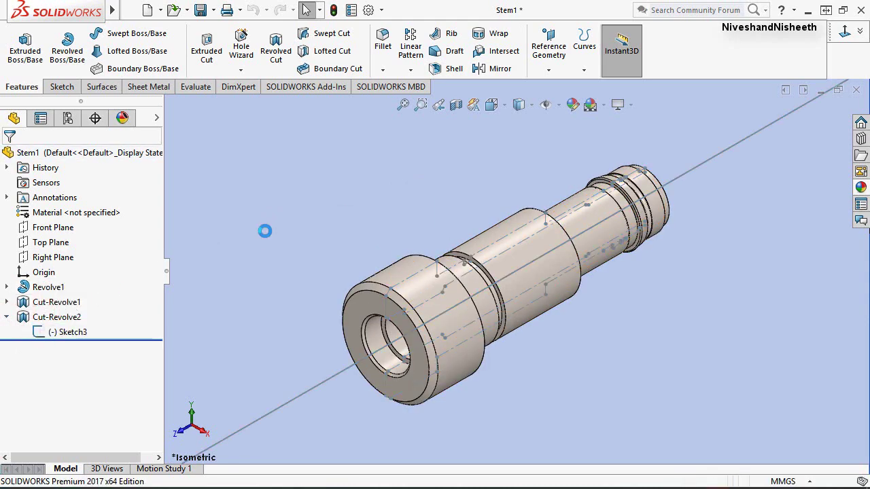
pyautogui.scroll(-2, 402, 231)
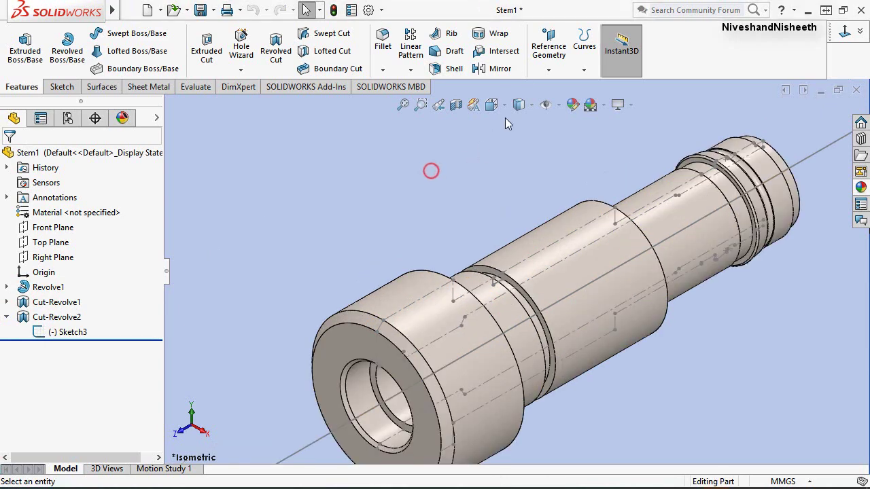
# Create Plane1 through a Sketch3 point at the groove, parallel to the Top Plane.
pyautogui.click(542, 39)
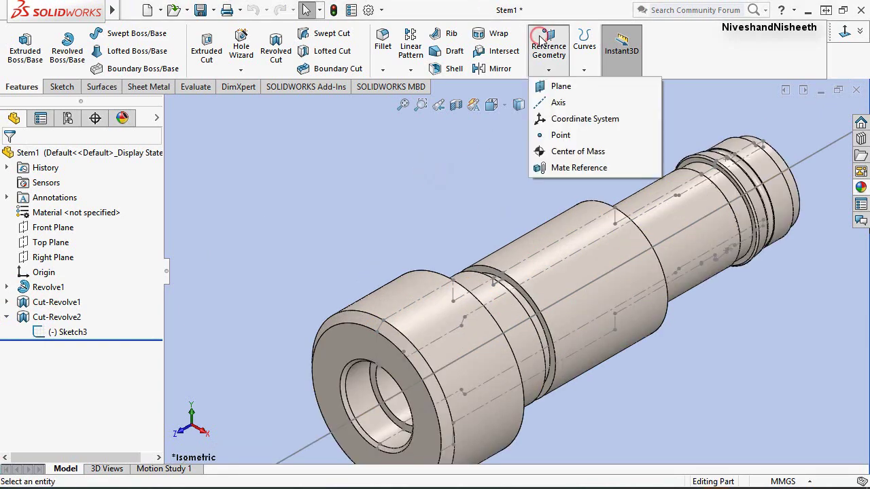
pyautogui.click(561, 84)
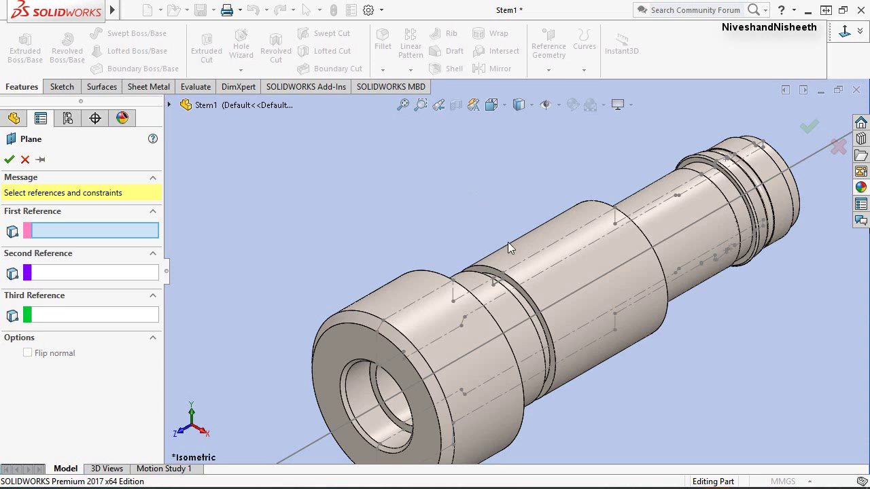
pyautogui.click(503, 274)
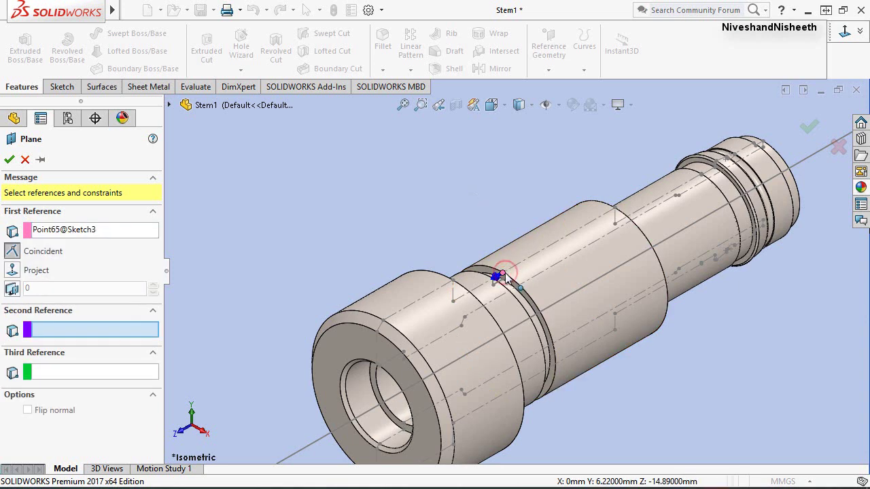
pyautogui.click(169, 105)
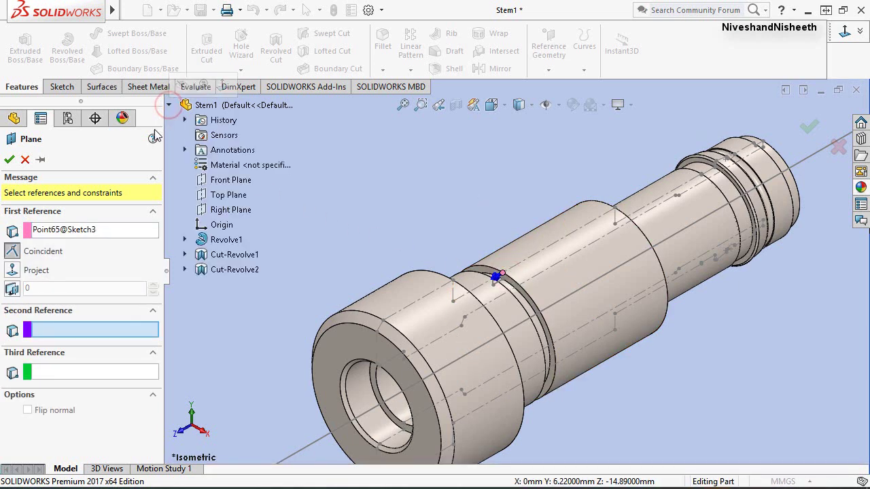
pyautogui.click(228, 198)
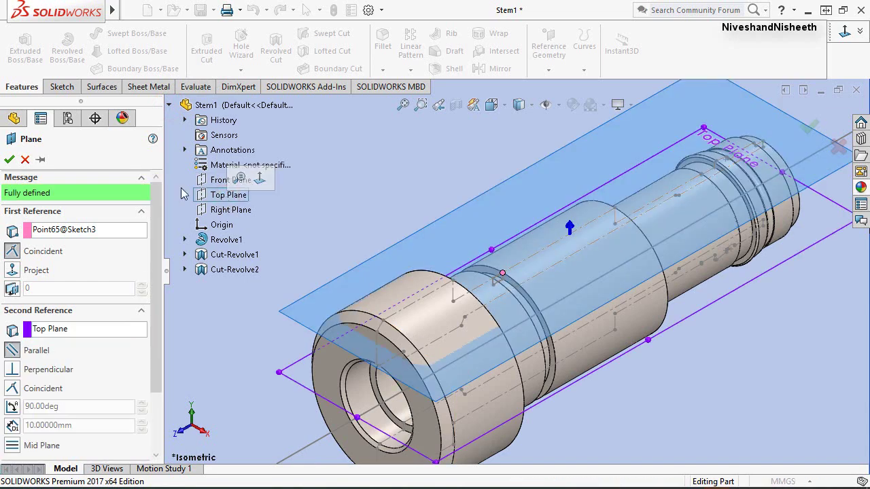
pyautogui.click(9, 159)
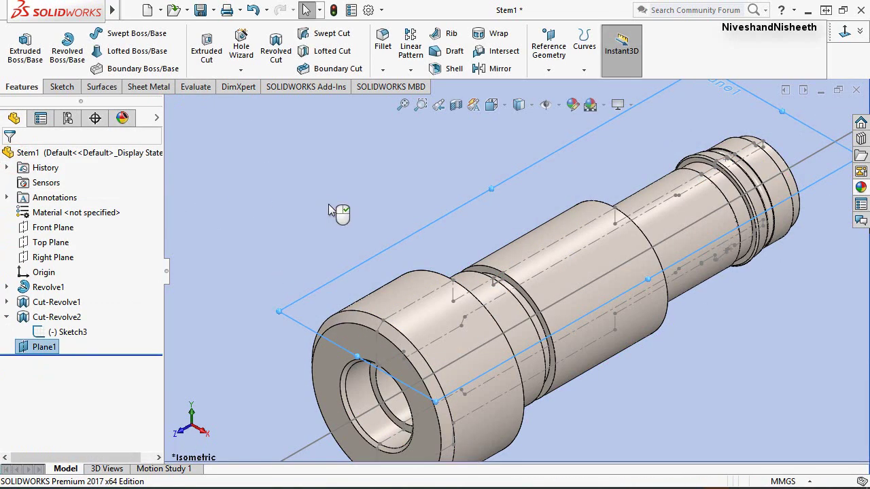
pyautogui.click(494, 105)
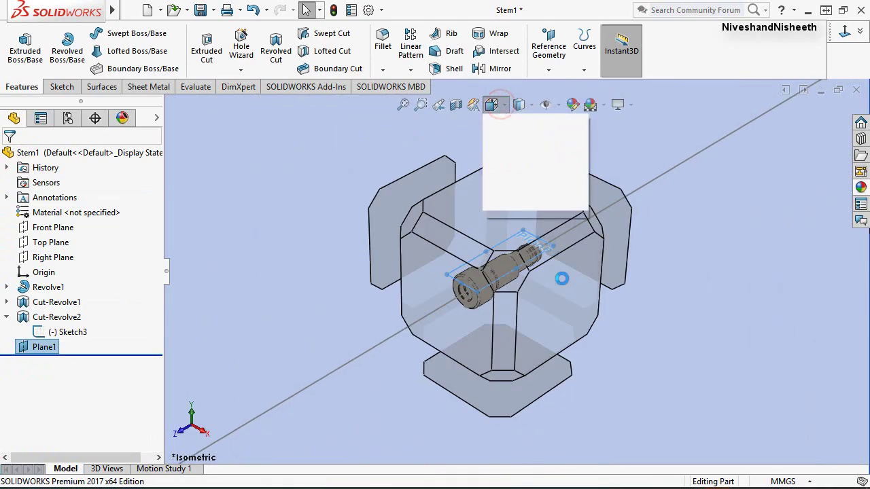
pyautogui.click(558, 281)
pyautogui.scroll(-2, 525, 224)
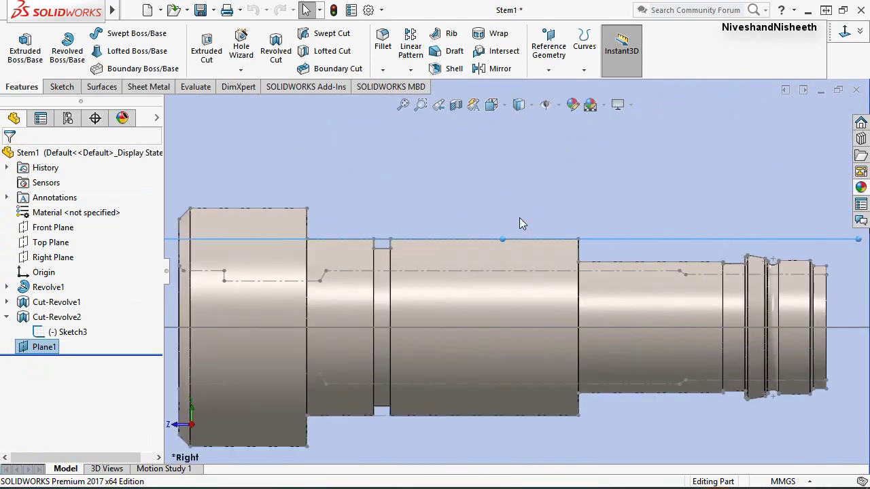
pyautogui.scroll(-2, 519, 221)
pyautogui.scroll(2, 500, 238)
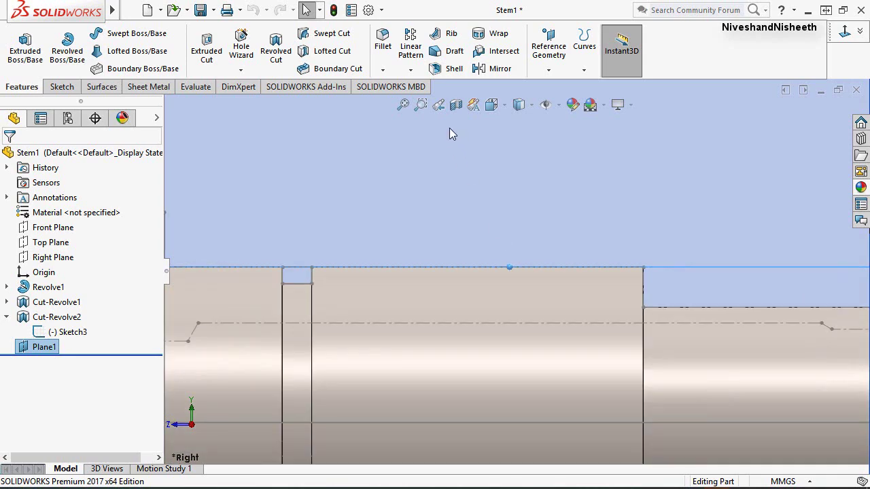
pyautogui.click(438, 106)
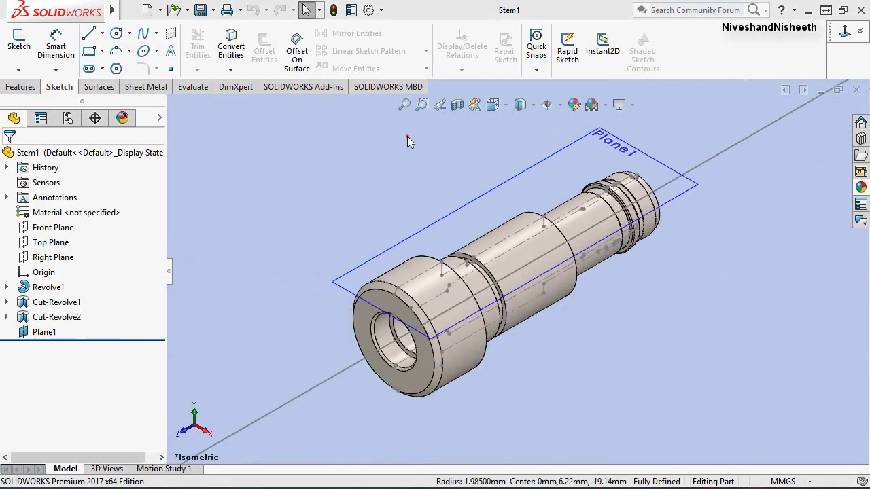
# Start an extruded cut sketched on Plane1, viewed Normal To the plane.
pyautogui.click(408, 136)
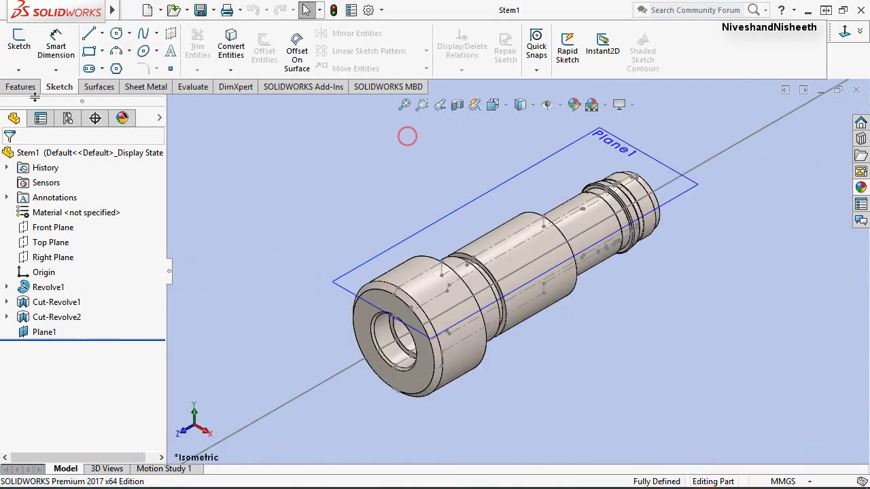
pyautogui.click(21, 87)
pyautogui.click(402, 183)
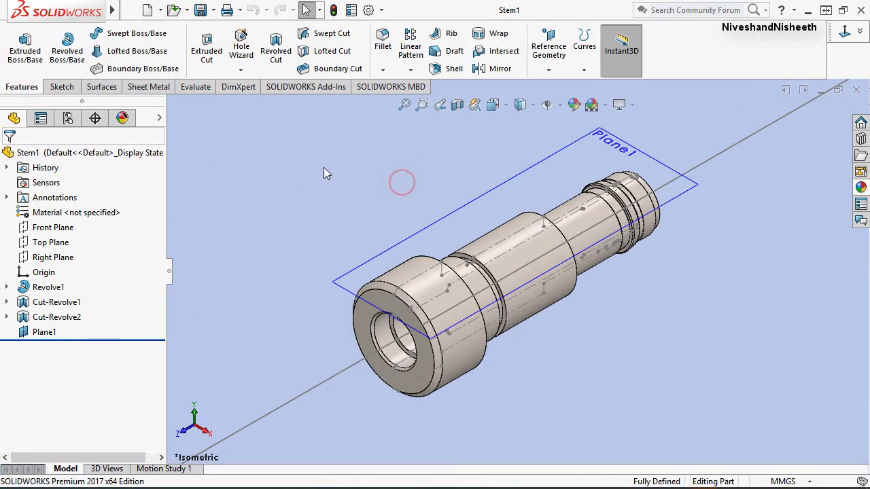
pyautogui.click(203, 49)
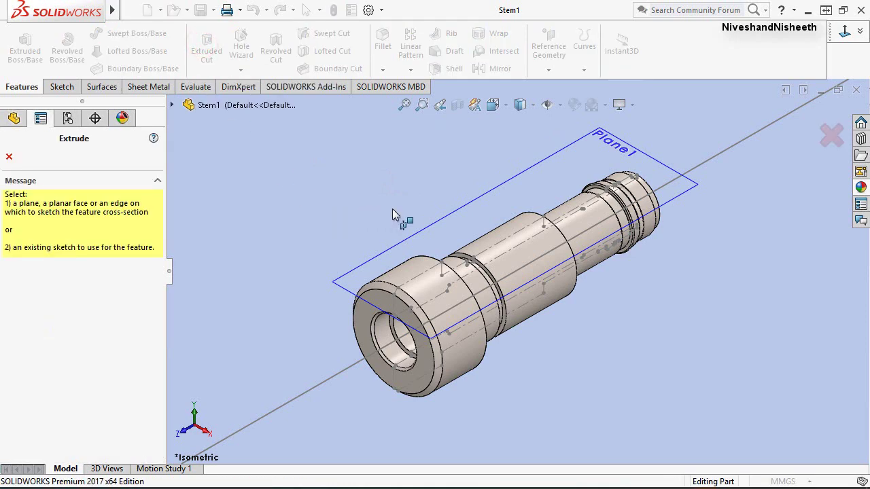
pyautogui.click(429, 227)
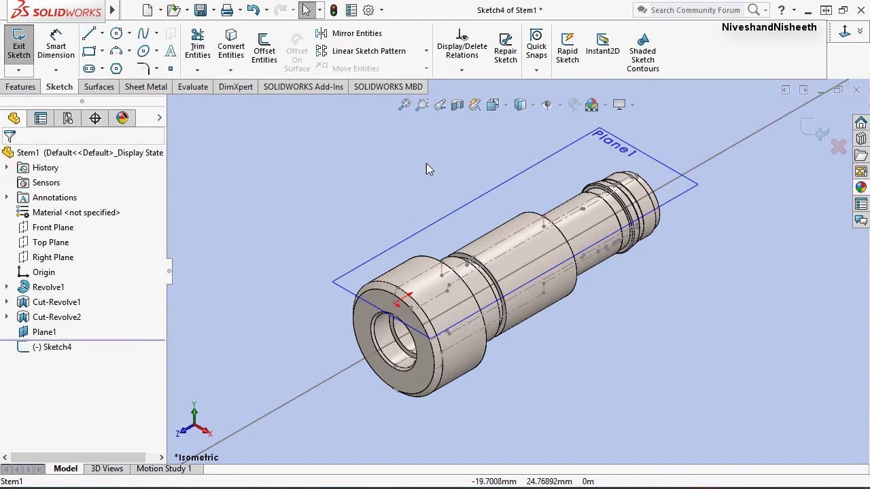
pyautogui.click(497, 108)
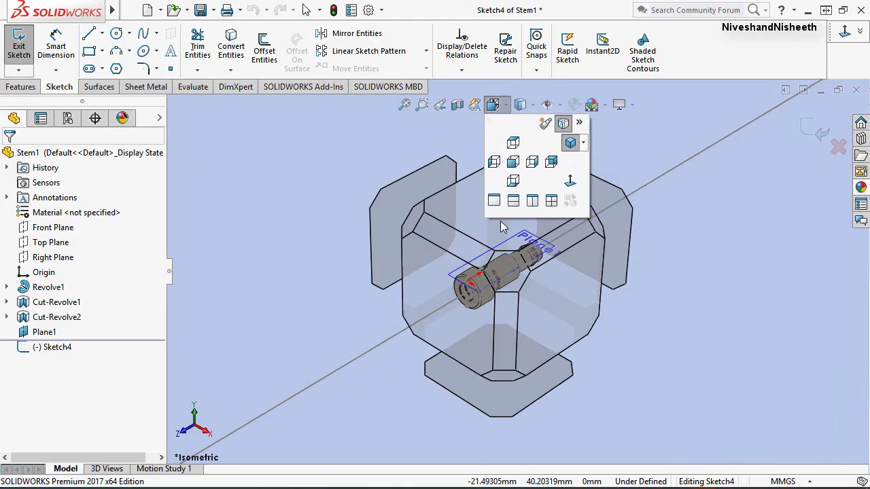
pyautogui.click(499, 233)
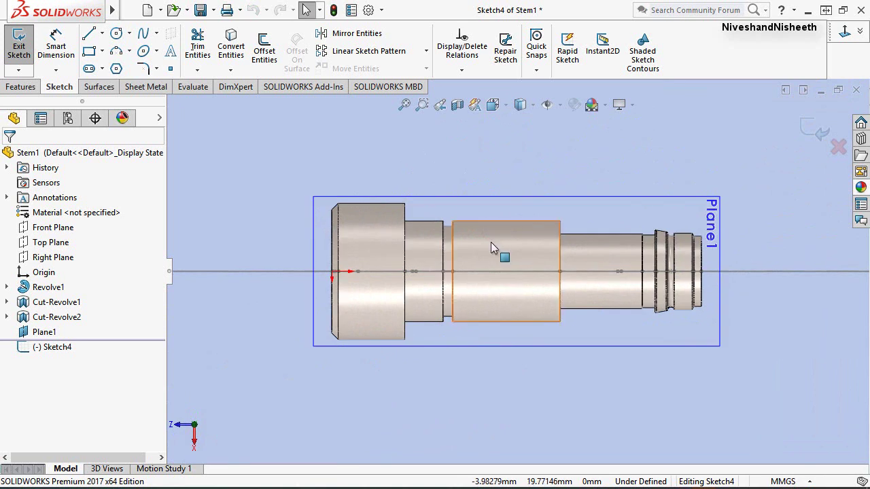
pyautogui.scroll(-1, 479, 254)
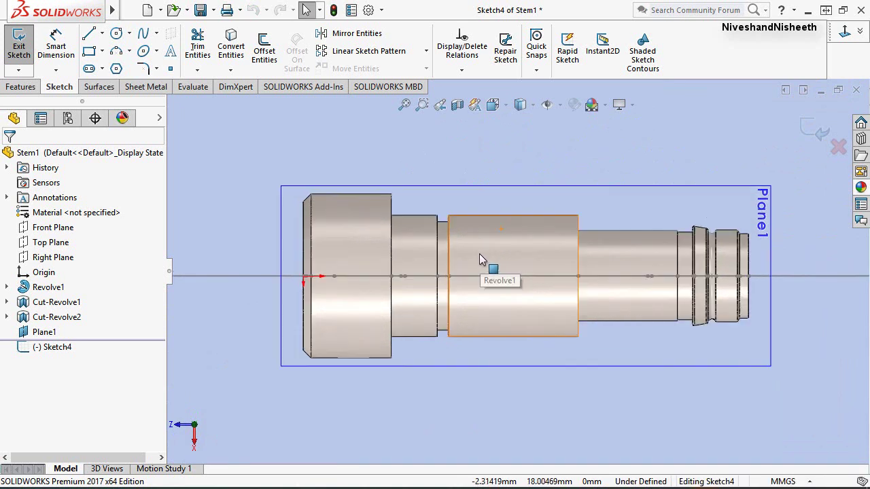
# Hide Sketch3 under Cut-Revolve2 again.
pyautogui.click(6, 317)
pyautogui.click(61, 332)
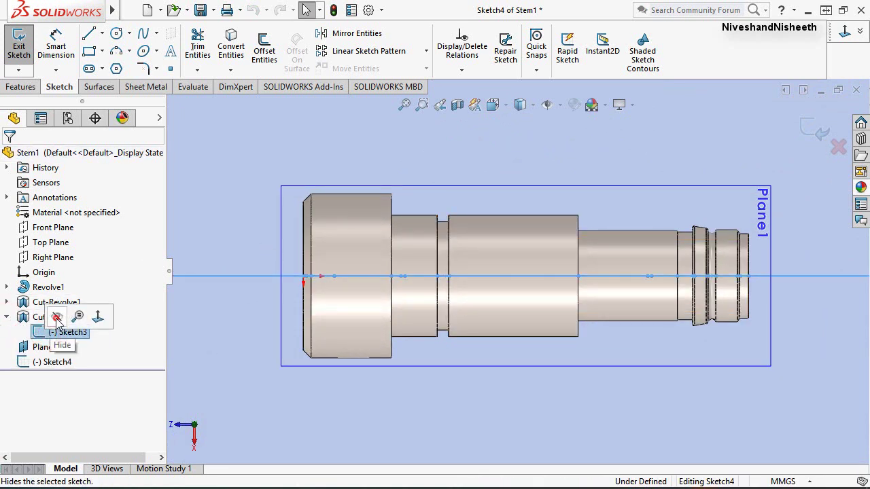
pyautogui.click(57, 318)
pyautogui.click(6, 318)
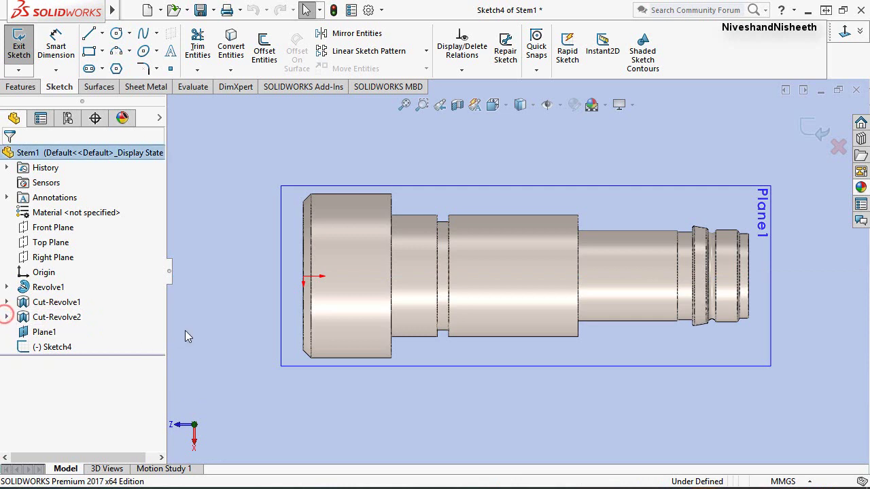
pyautogui.click(206, 246)
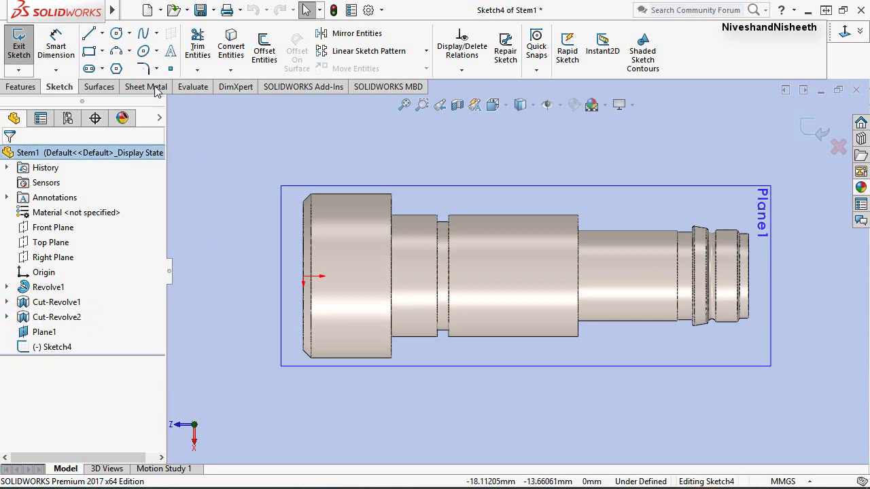
# Draw a horizontal straight slot along the stem's middle section in Sketch4.
pyautogui.click(89, 70)
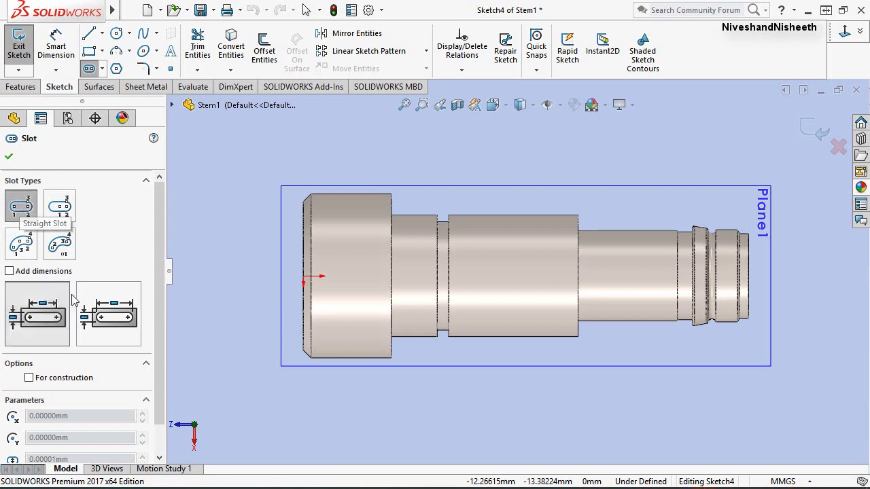
pyautogui.click(513, 279)
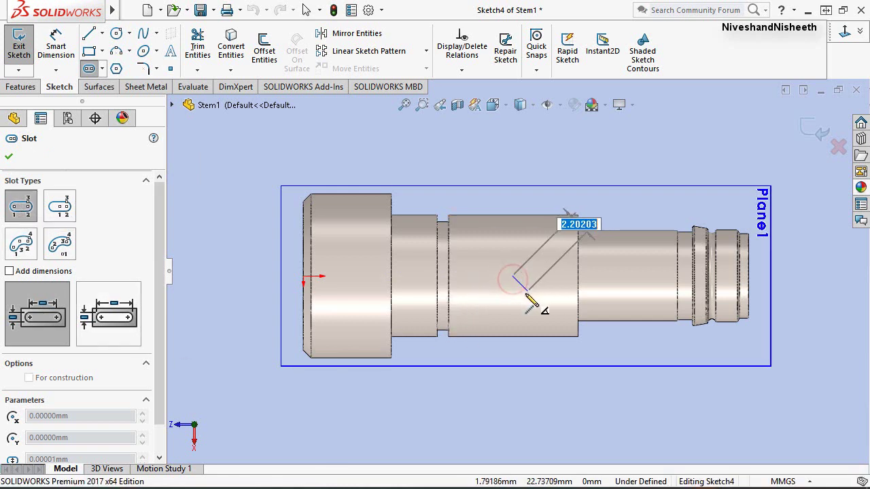
pyautogui.click(552, 276)
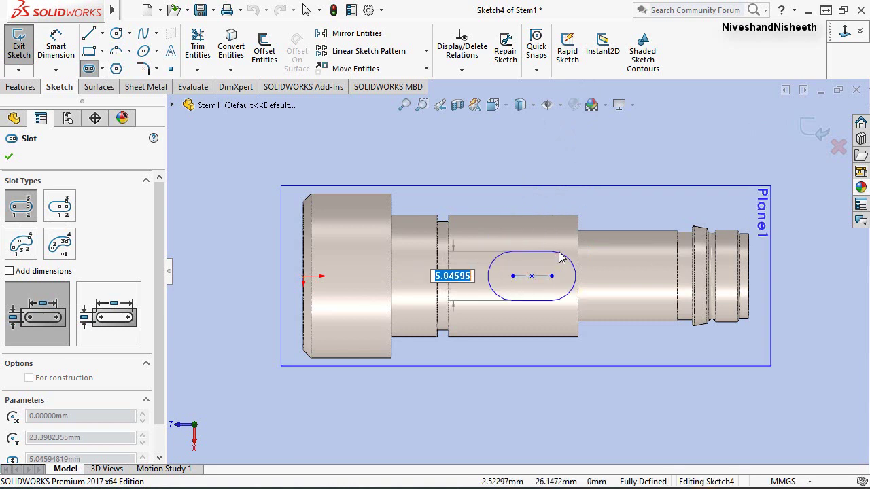
pyautogui.click(558, 260)
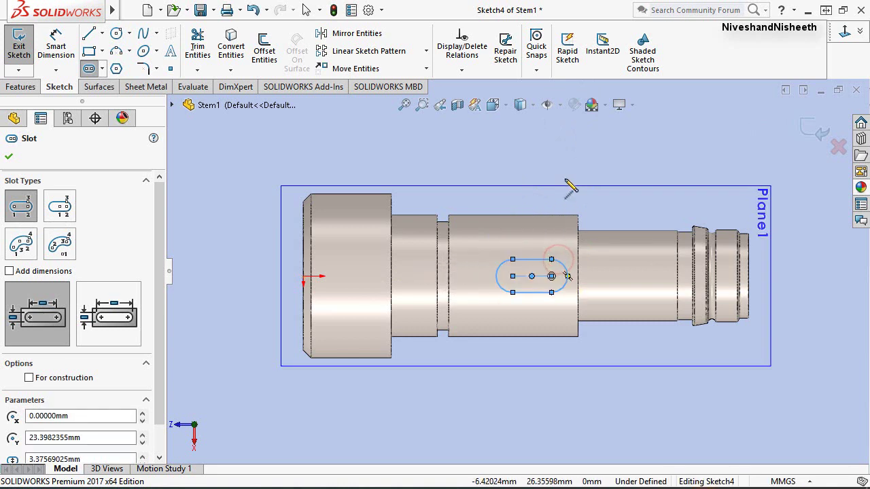
pyautogui.rightClick(550, 142)
pyautogui.click(562, 145)
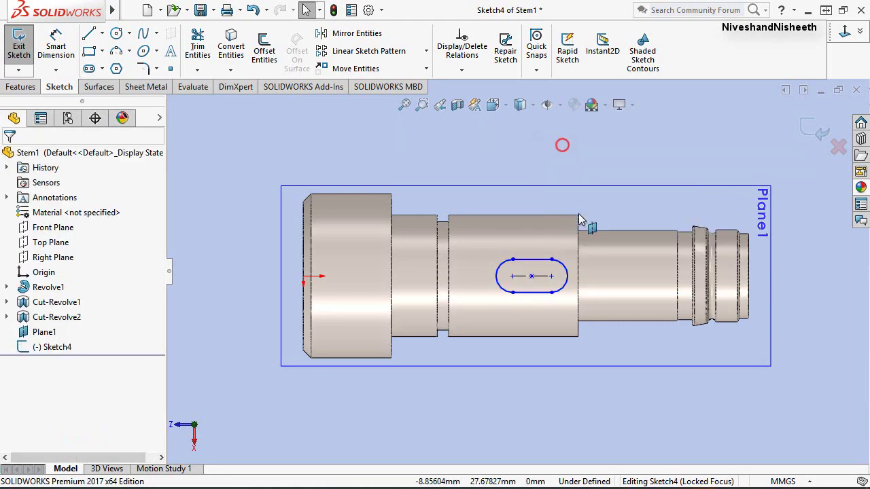
pyautogui.scroll(-1, 583, 275)
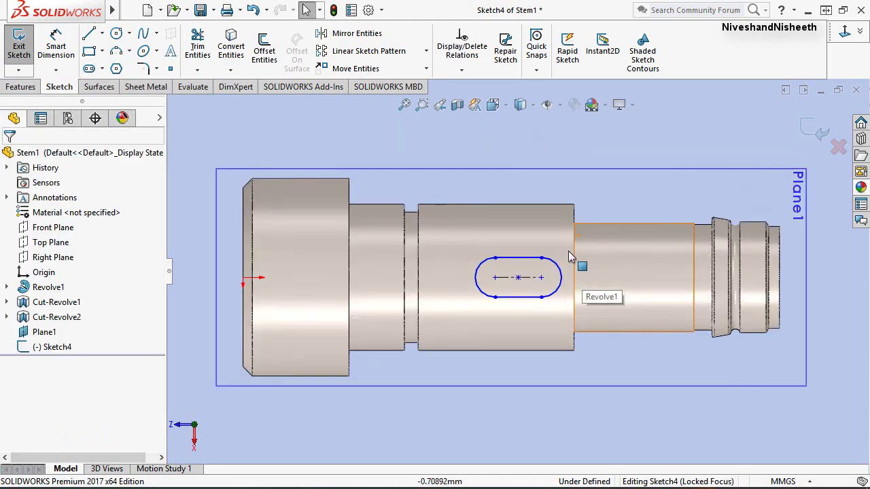
pyautogui.rightClick(365, 127)
# Dimension the slot 6.32 mm long and 3.97 mm wide.
pyautogui.click(500, 106)
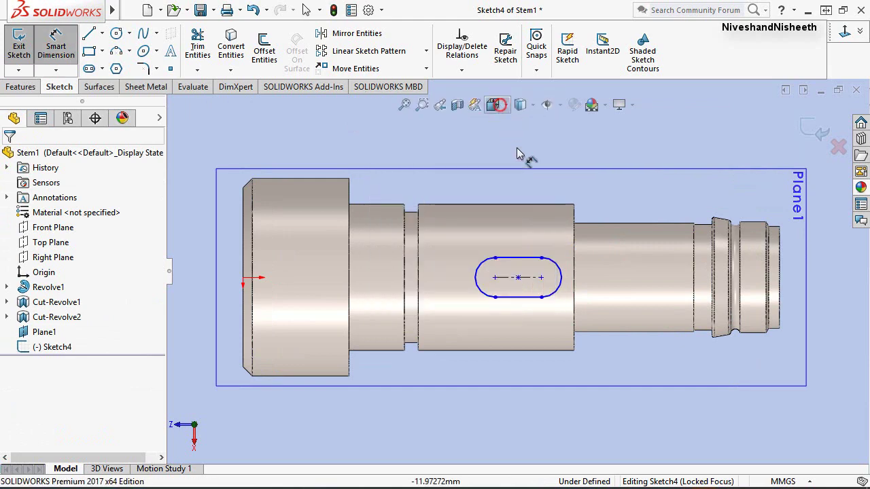
pyautogui.click(529, 283)
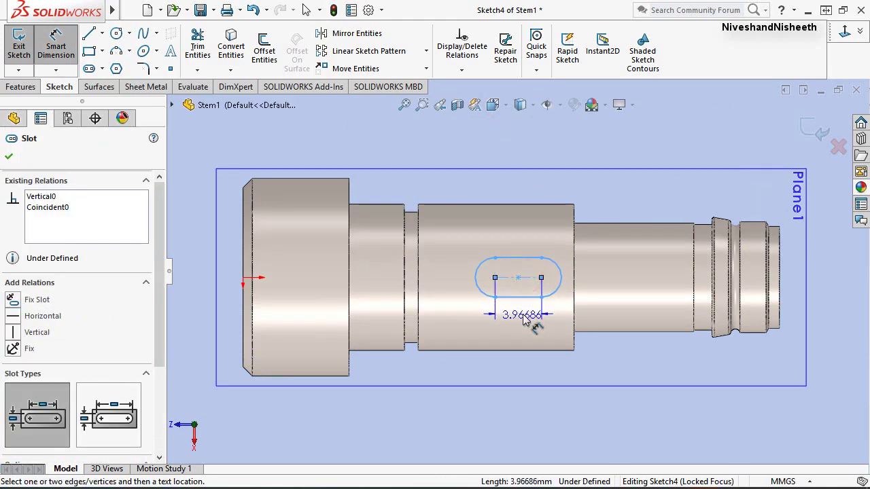
pyautogui.click(524, 319)
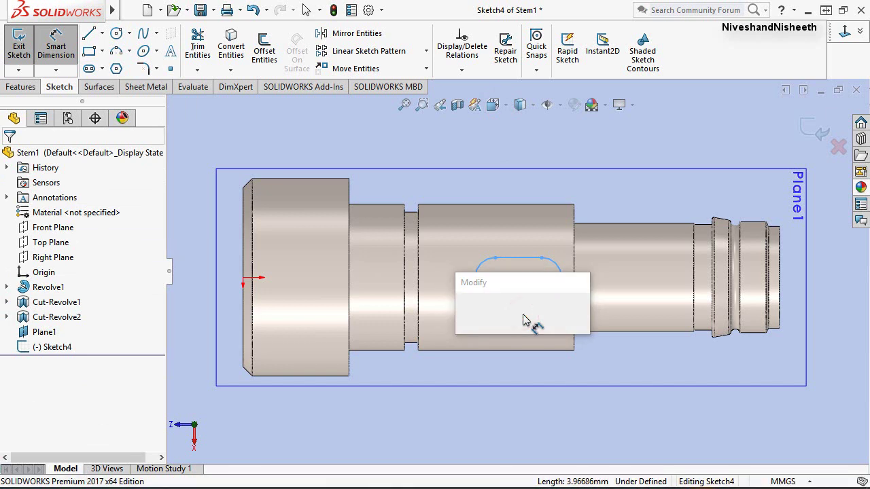
pyautogui.write('6.32')
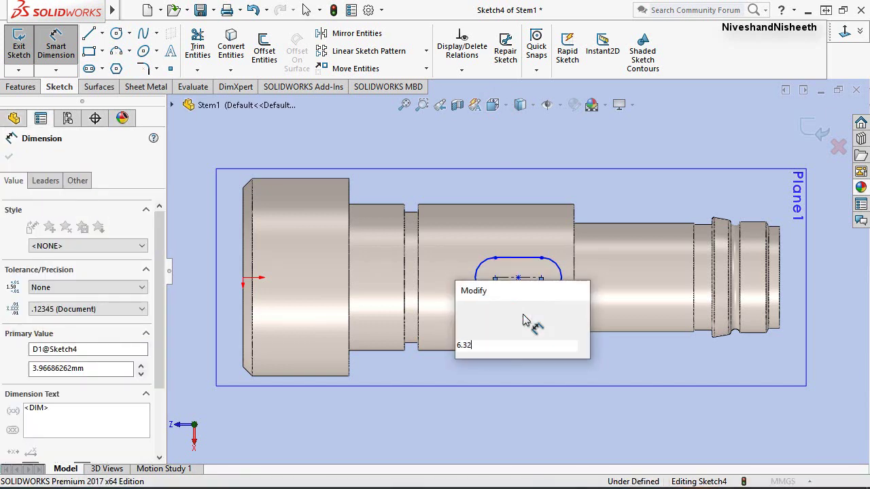
pyautogui.press('Return')
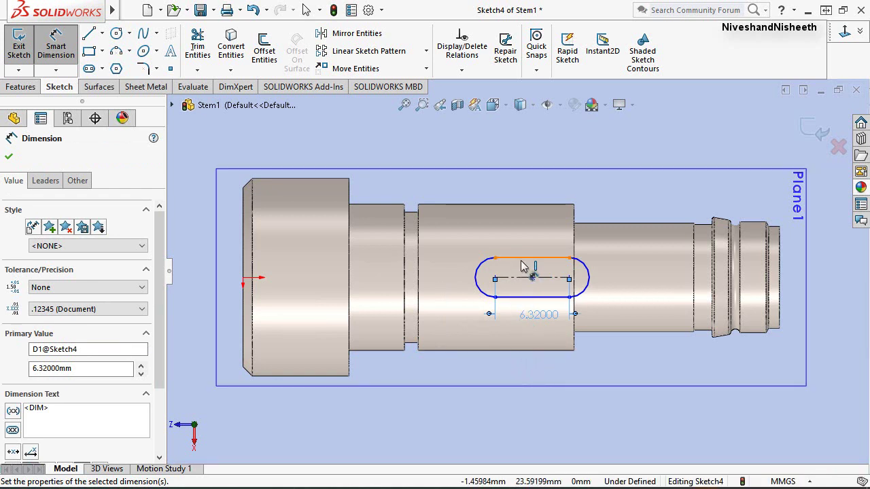
pyautogui.click(524, 305)
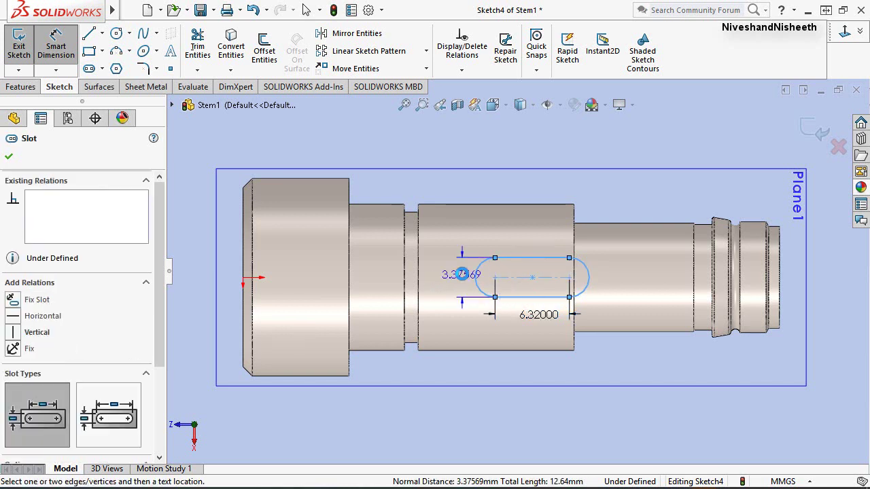
pyautogui.click(452, 276)
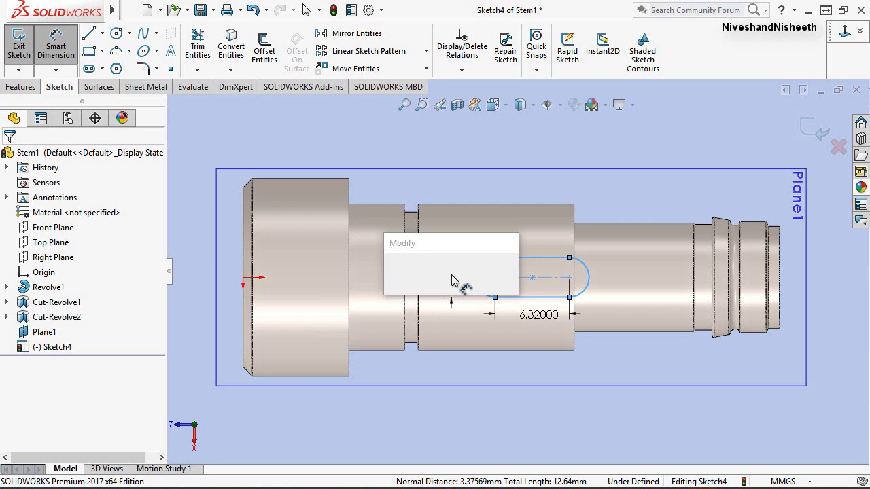
pyautogui.write('3.')
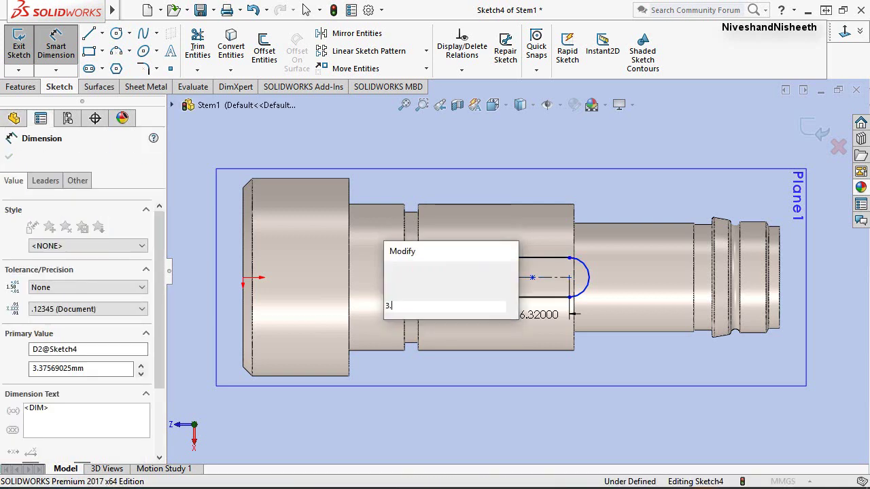
pyautogui.write('37')
pyautogui.press('Return')
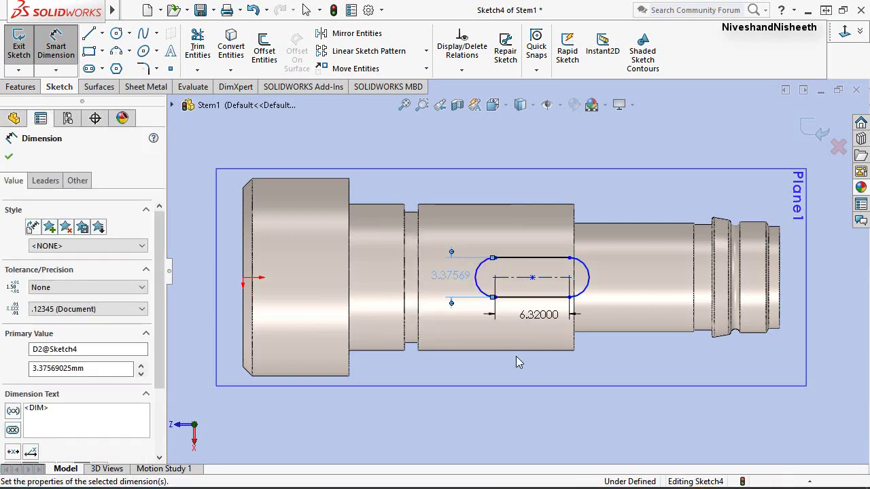
# Locate the slot end 20.12 mm from the stem's right end.
pyautogui.click(571, 281)
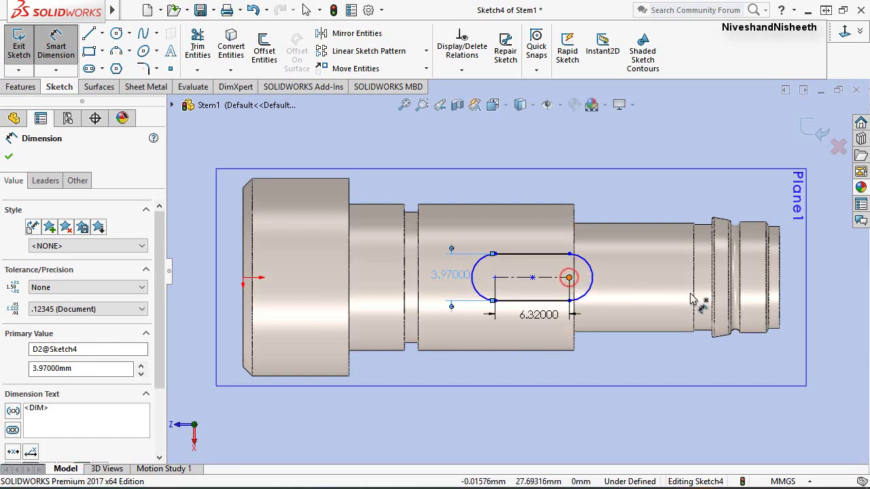
pyautogui.click(782, 287)
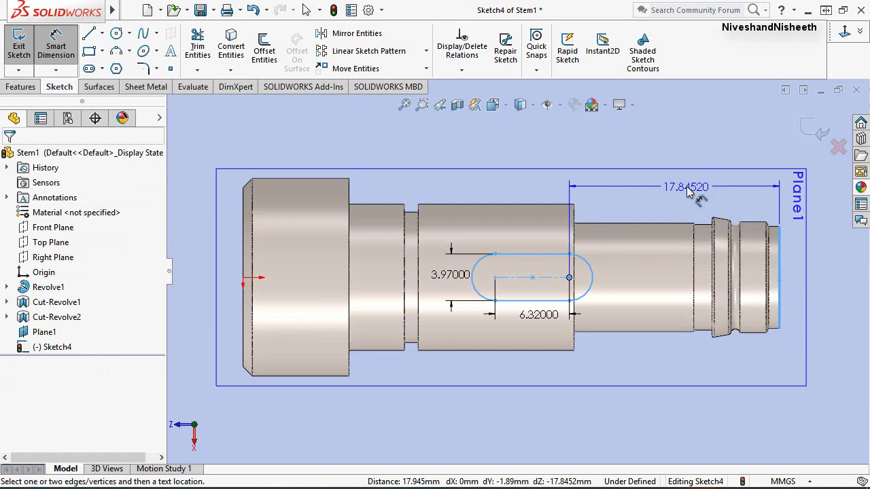
pyautogui.click(688, 190)
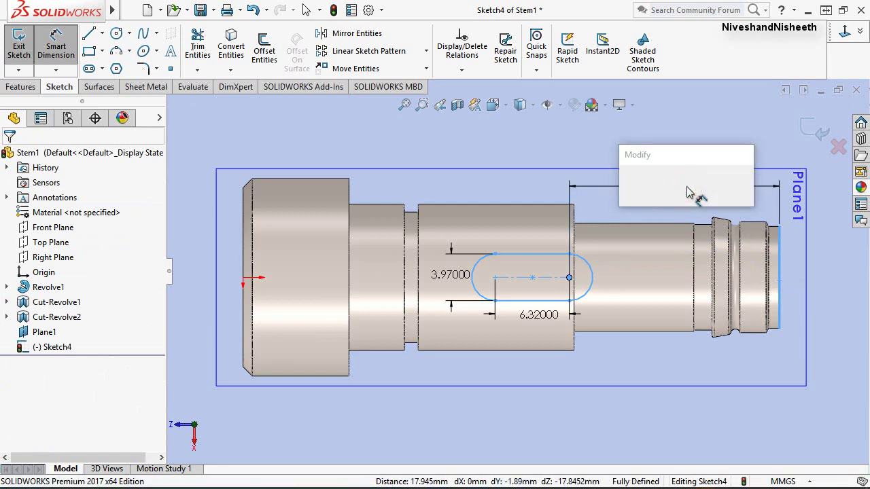
pyautogui.write('20.')
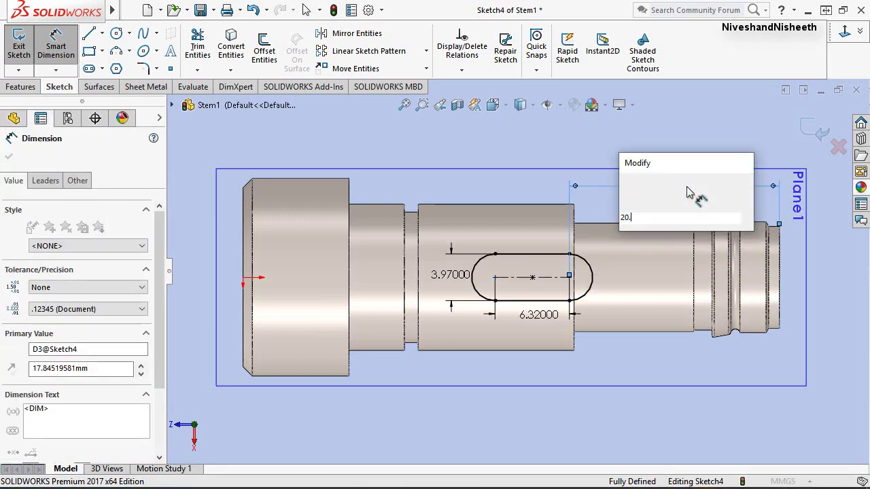
pyautogui.write('12')
pyautogui.press('Return')
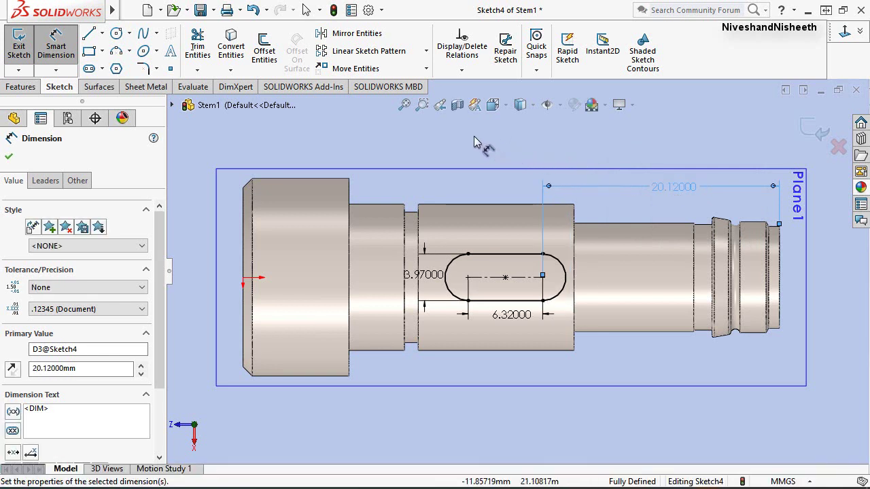
pyautogui.click(9, 159)
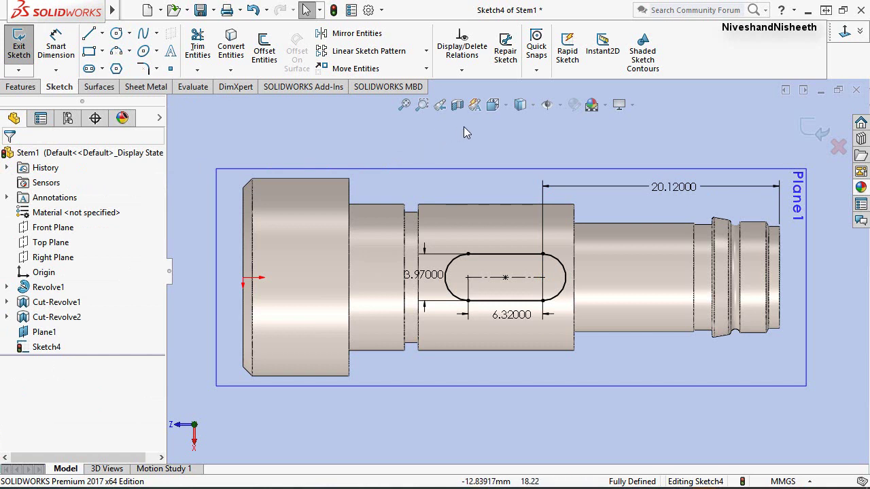
# Switch to an isometric view and hide Plane1.
pyautogui.click(860, 32)
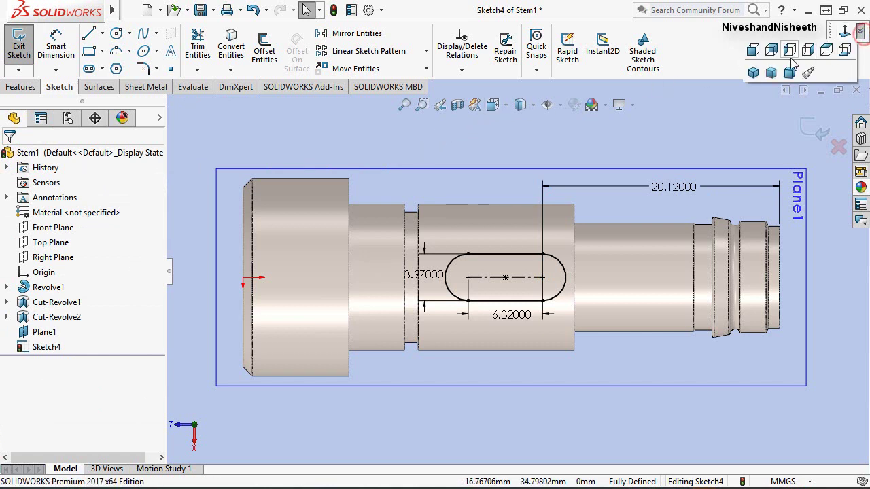
pyautogui.click(755, 74)
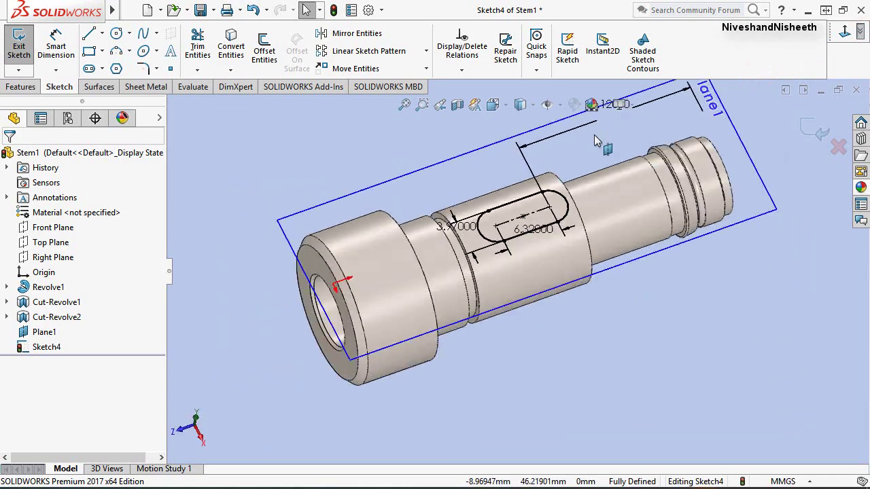
pyautogui.click(43, 332)
pyautogui.click(73, 311)
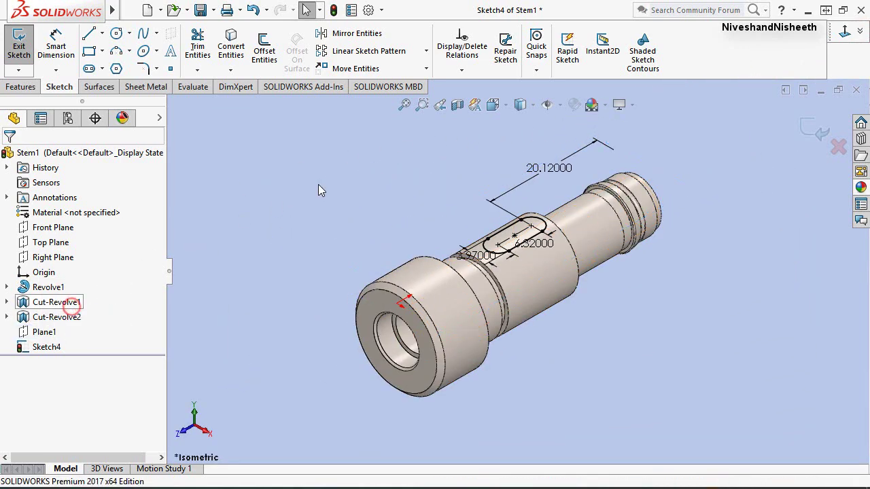
# Extrude-cut the slot sketch Blind to a depth of 0.965 mm.
pyautogui.click(412, 185)
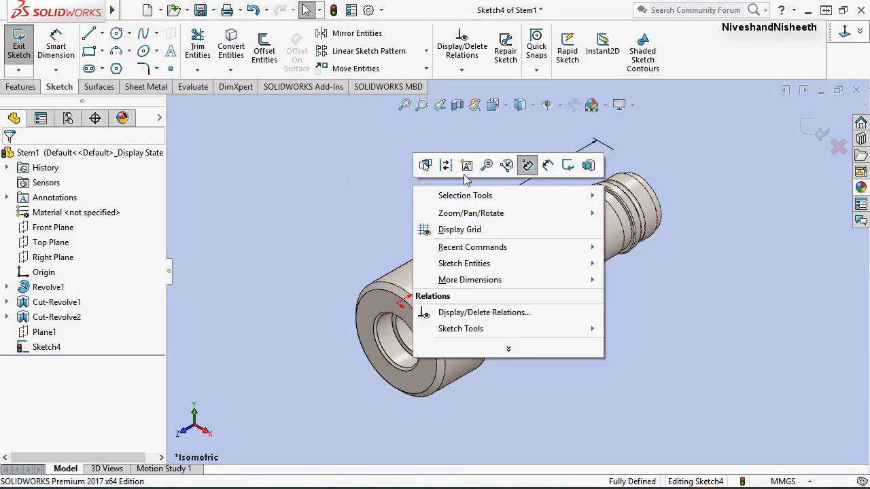
pyautogui.click(563, 167)
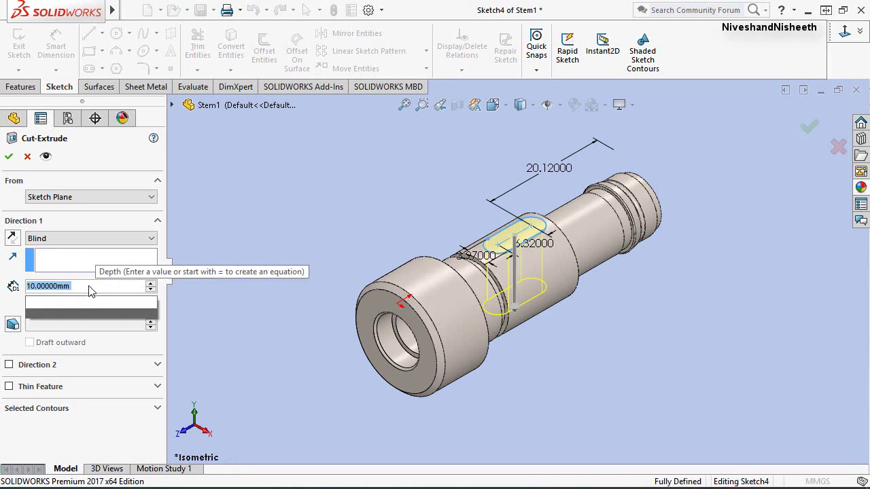
pyautogui.write('0.965')
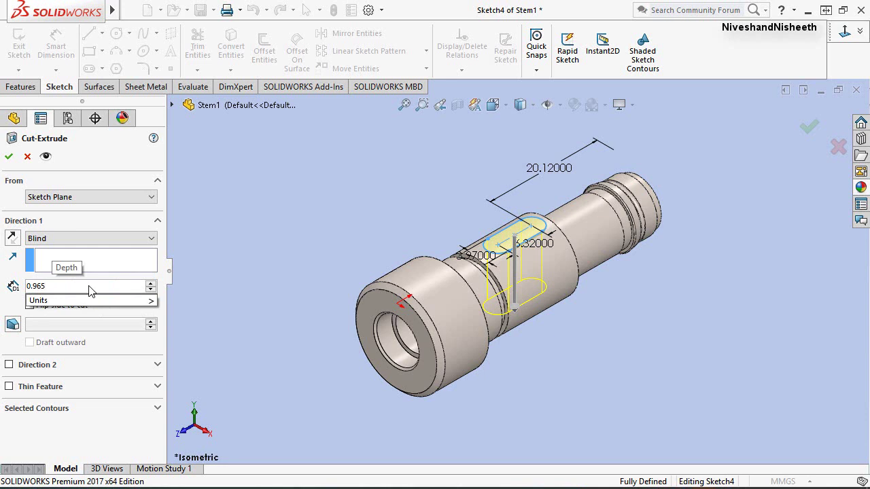
pyautogui.press('Return')
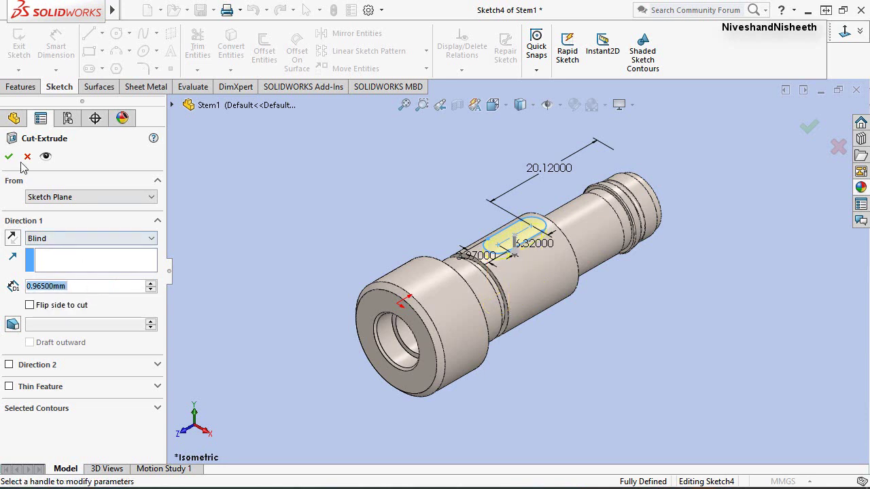
pyautogui.click(9, 157)
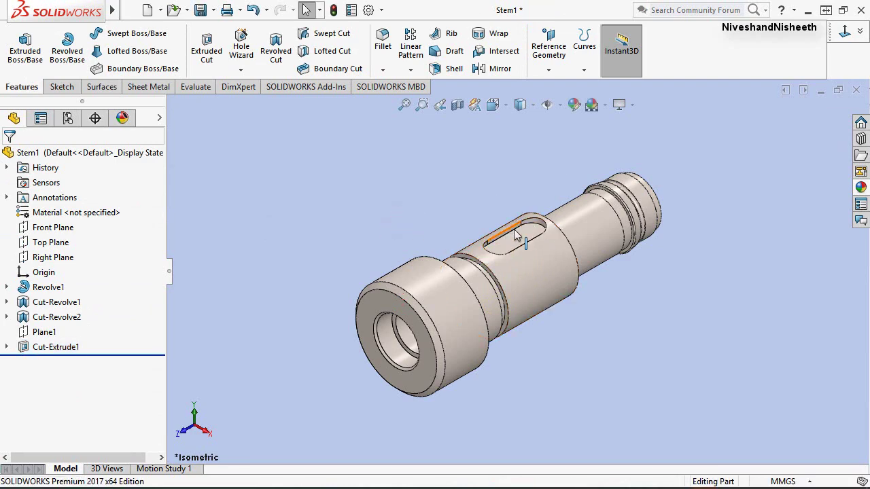
# Zoom to fit the whole shaft and reorient the view to inspect the cut.
pyautogui.scroll(-3, 517, 234)
pyautogui.scroll(-2, 530, 228)
pyautogui.scroll(2, 501, 173)
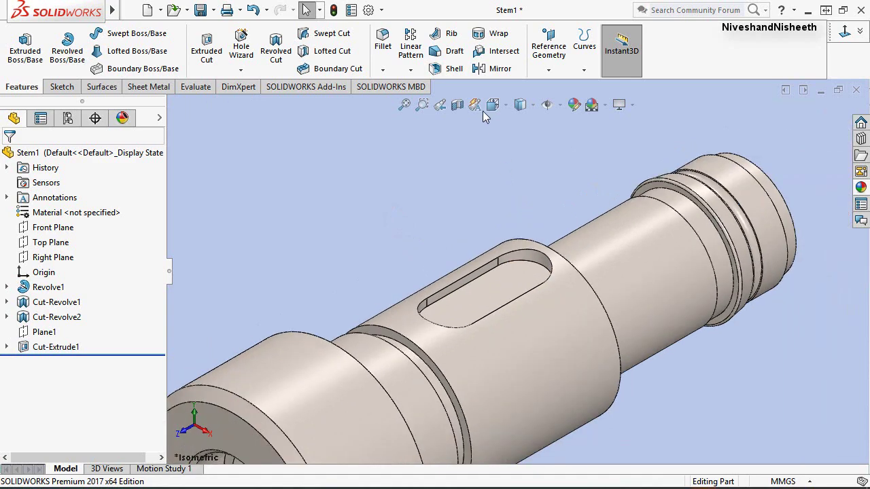
pyautogui.click(421, 104)
pyautogui.click(201, 10)
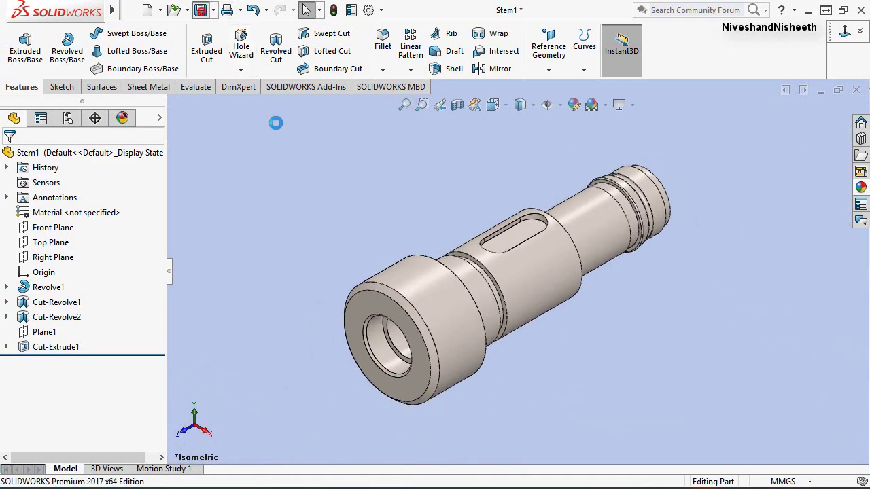
pyautogui.click(506, 110)
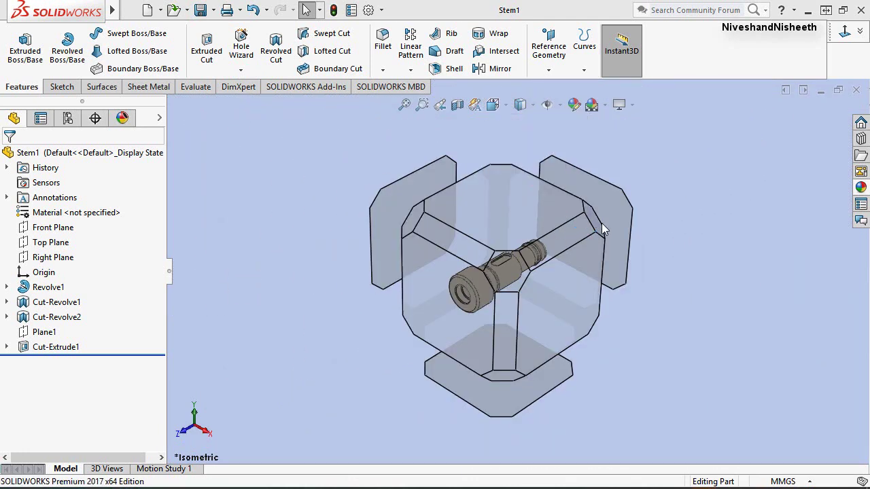
pyautogui.click(594, 227)
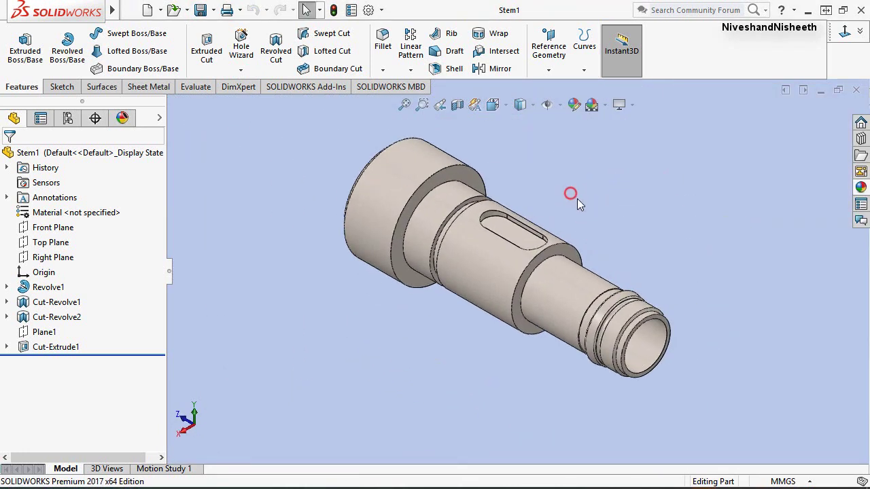
pyautogui.scroll(-2, 574, 197)
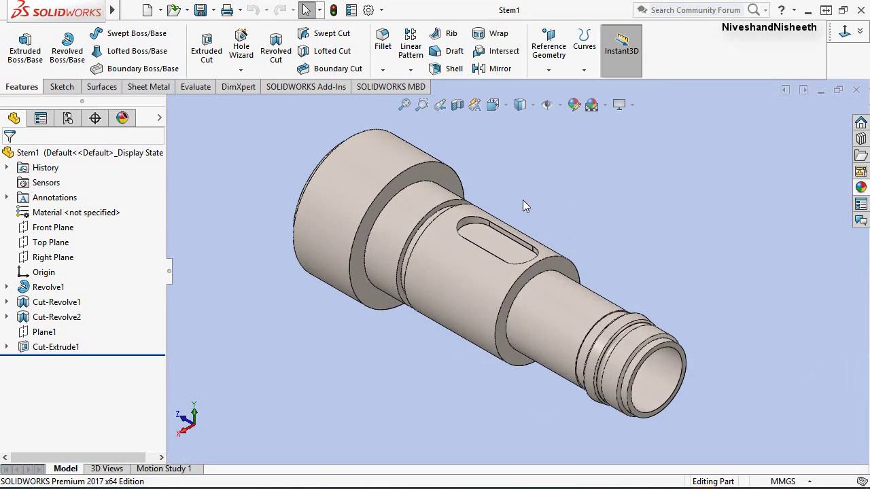
# Start a new sketch on the Top Plane, view it normal-to, and section the part through it.
pyautogui.click(61, 245)
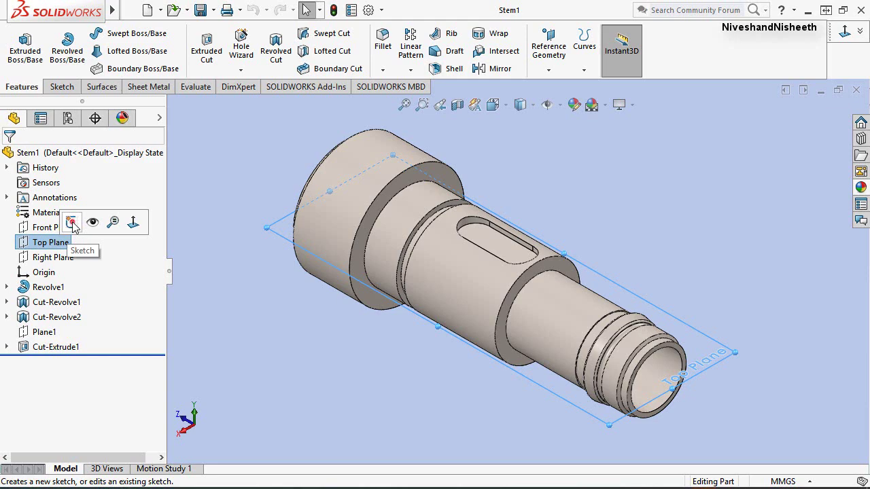
pyautogui.click(72, 223)
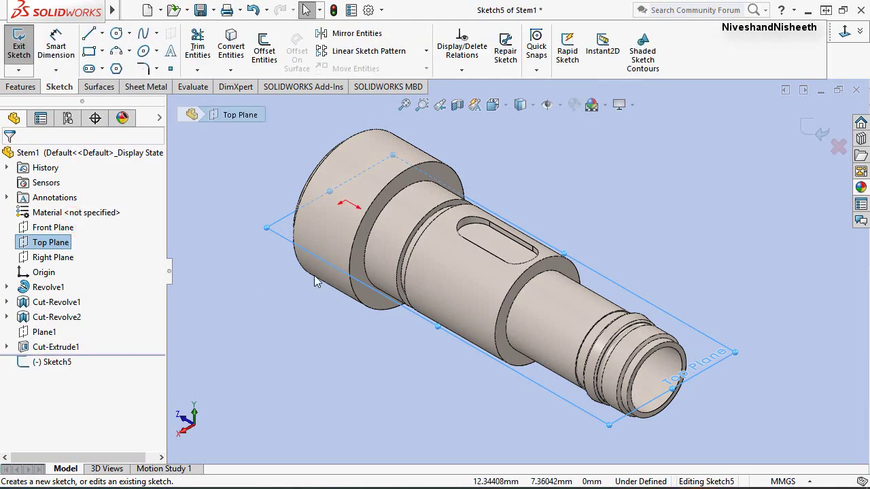
pyautogui.click(63, 242)
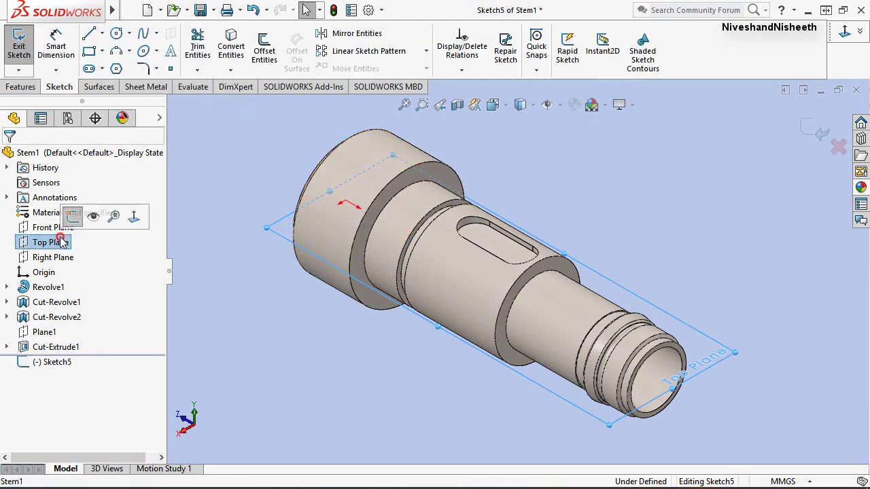
pyautogui.click(189, 245)
pyautogui.click(67, 244)
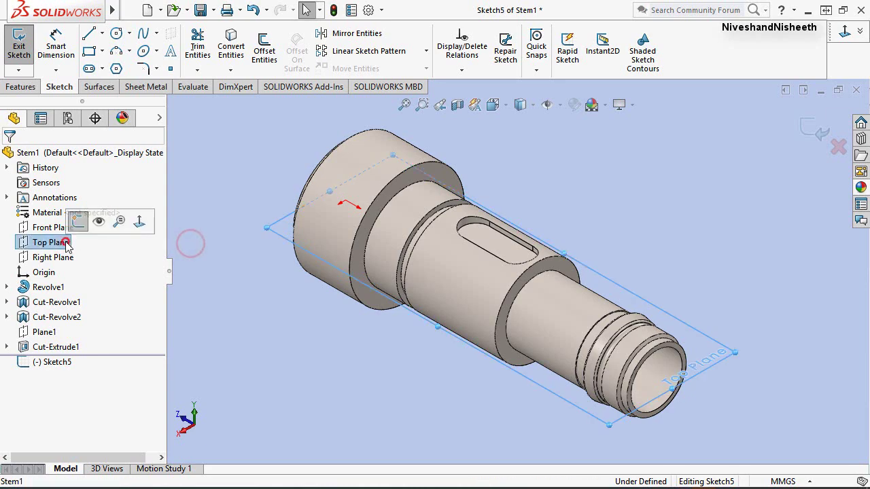
pyautogui.click(138, 223)
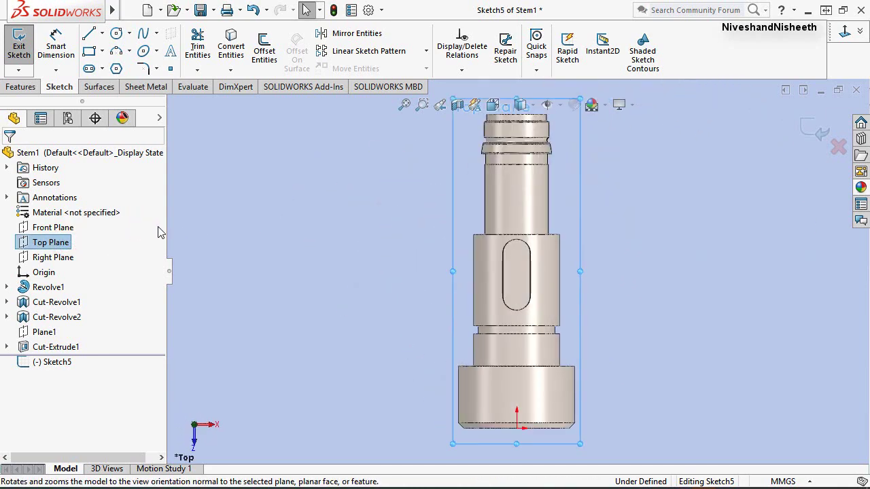
pyautogui.click(458, 106)
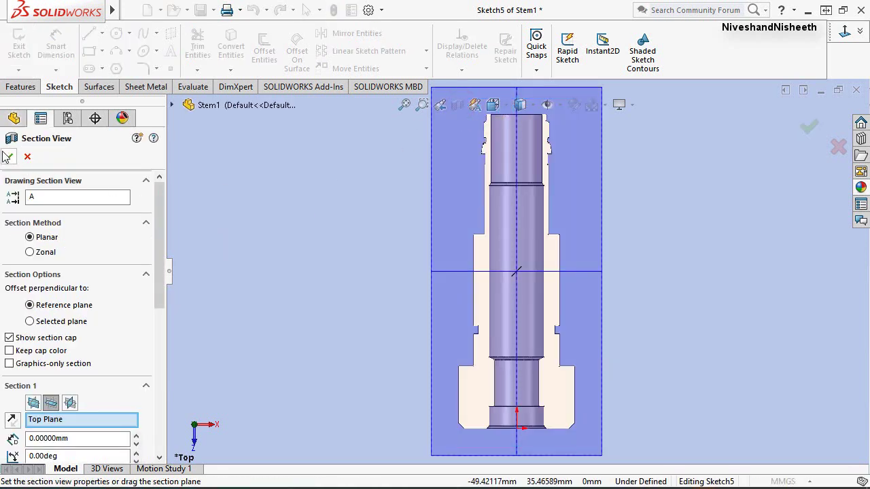
pyautogui.click(9, 157)
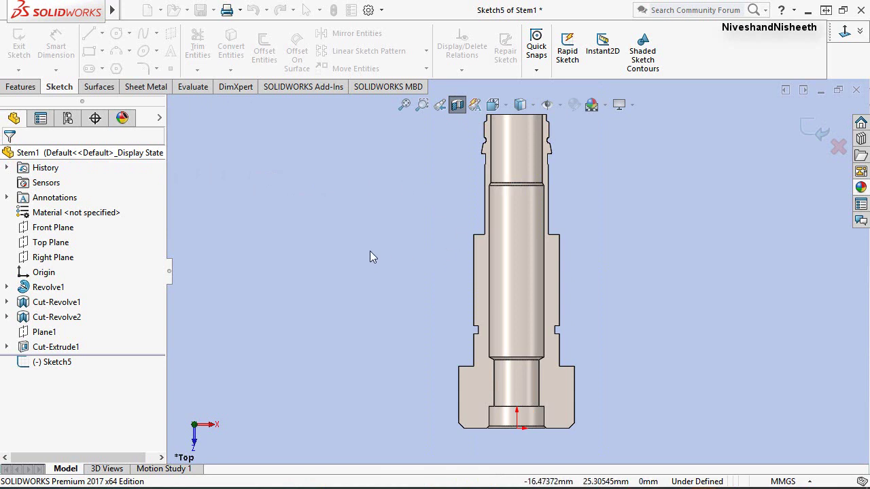
# Place an infinite vertical centerline through the origin along the stem's axis.
pyautogui.click(101, 34)
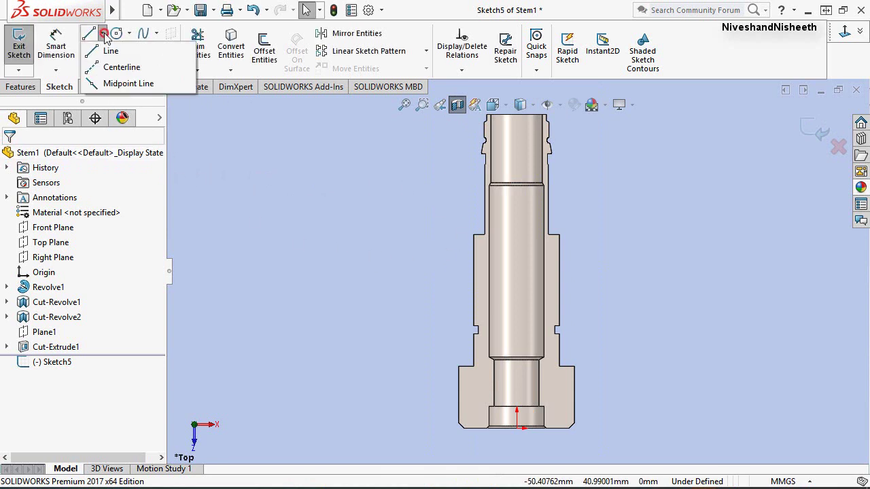
pyautogui.click(113, 69)
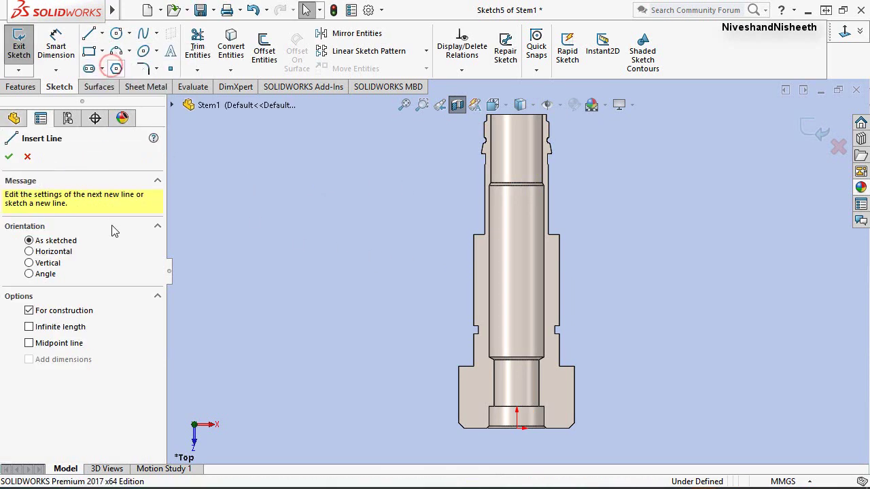
pyautogui.click(29, 252)
pyautogui.click(29, 327)
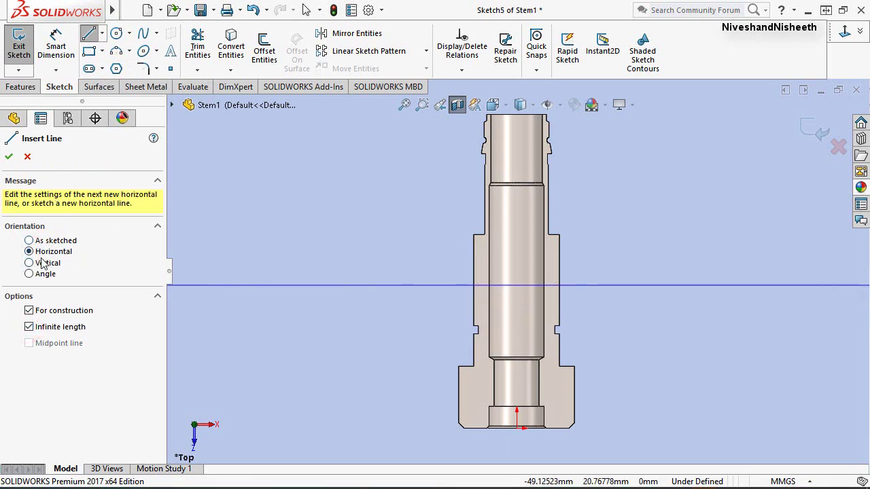
pyautogui.click(29, 263)
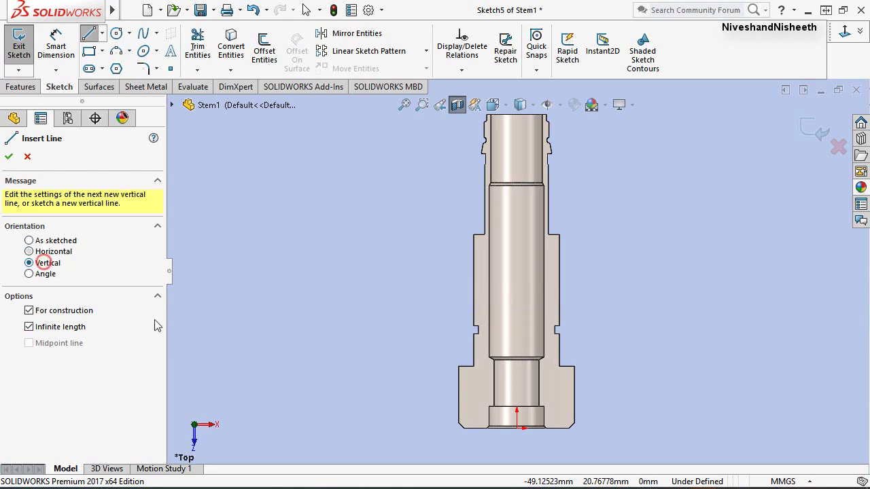
pyautogui.click(519, 431)
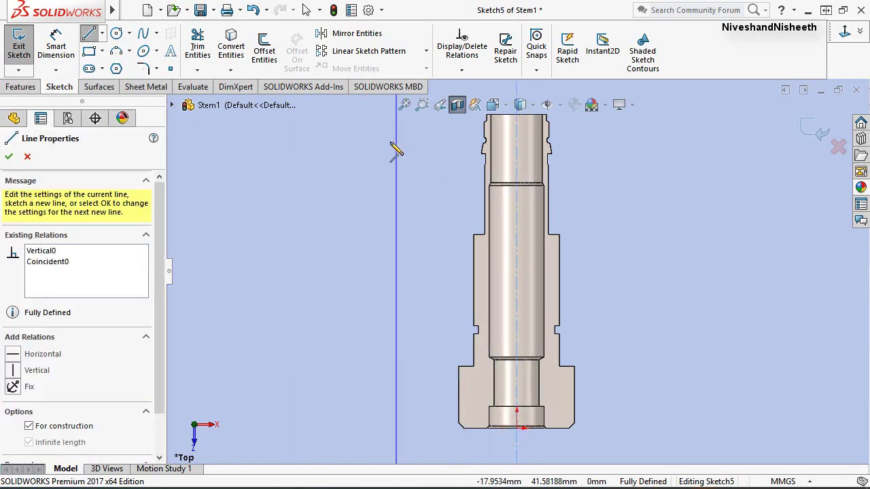
pyautogui.rightClick(393, 146)
pyautogui.click(416, 152)
pyautogui.click(408, 191)
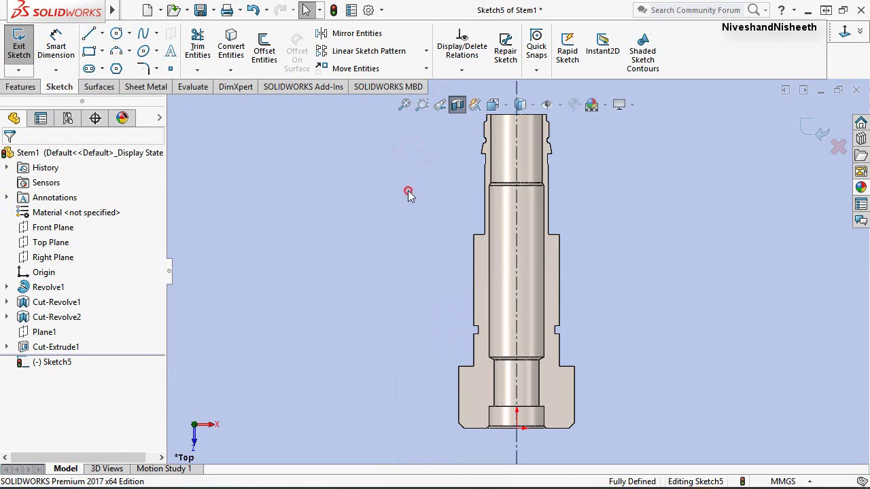
pyautogui.press('f')
pyautogui.scroll(-2, 527, 187)
pyautogui.scroll(-2, 528, 187)
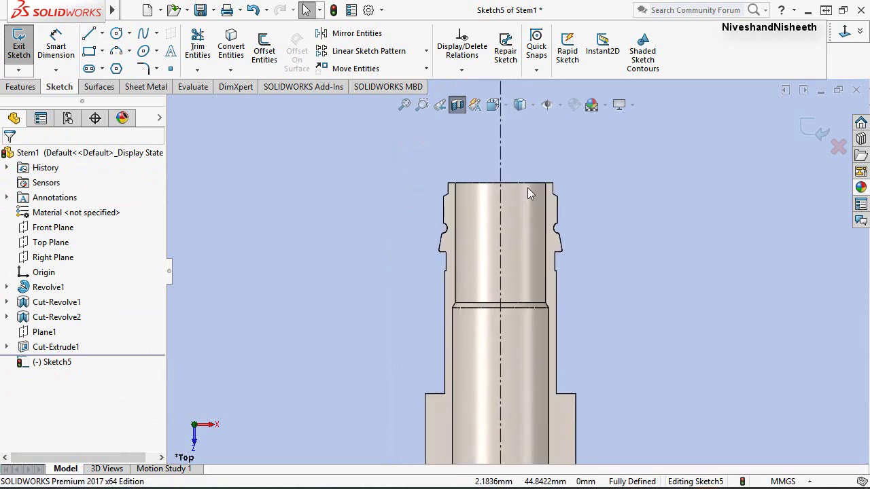
# Draw a corner rectangle on the stem, its top edge 2.37 mm below the stem's top.
pyautogui.click(89, 53)
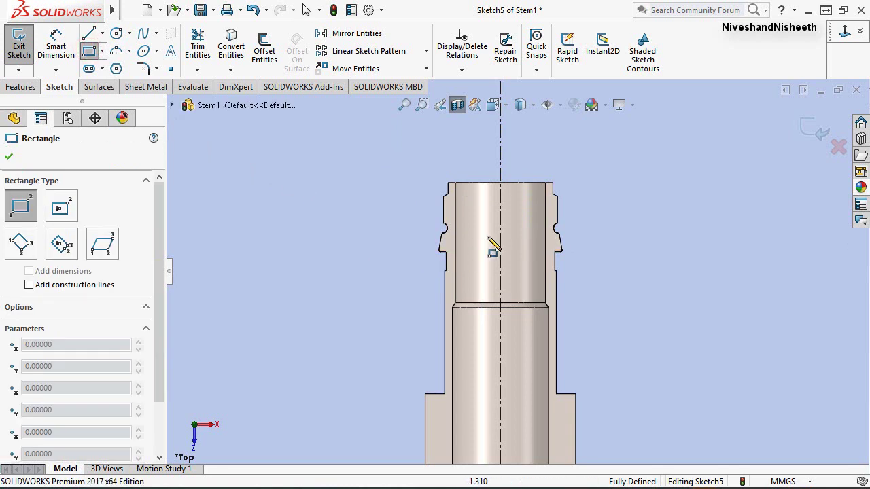
pyautogui.click(501, 228)
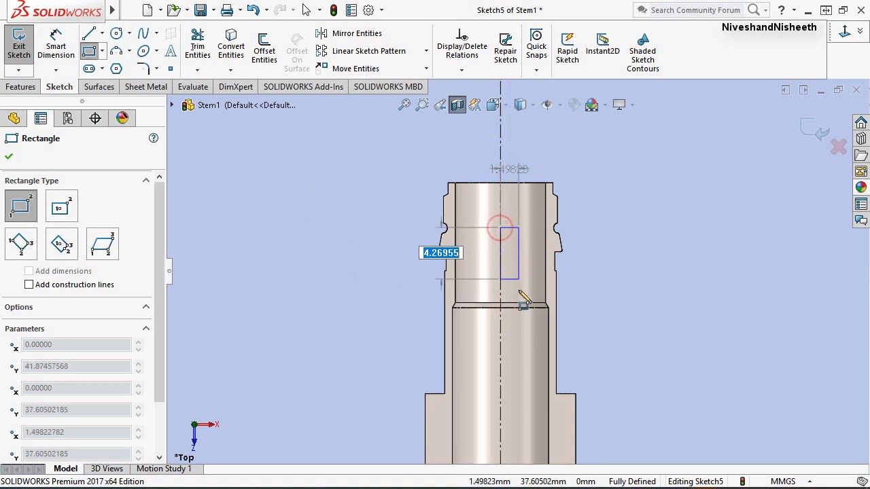
pyautogui.click(515, 335)
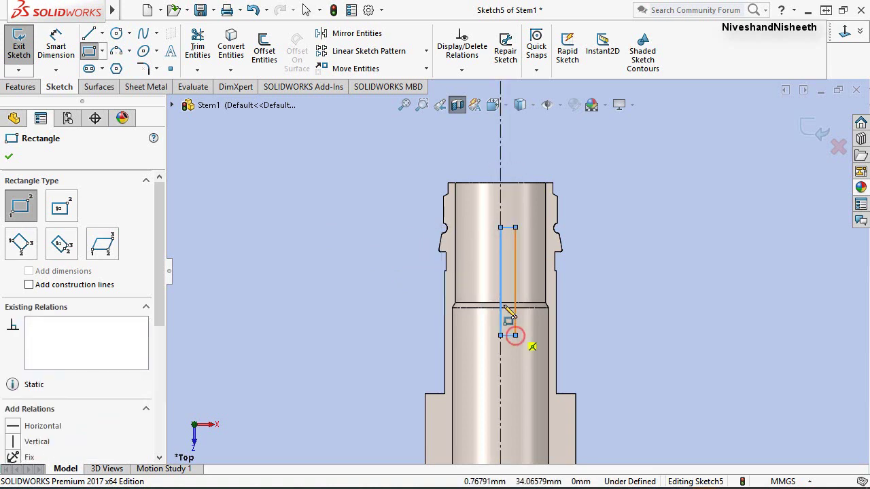
pyautogui.click(56, 48)
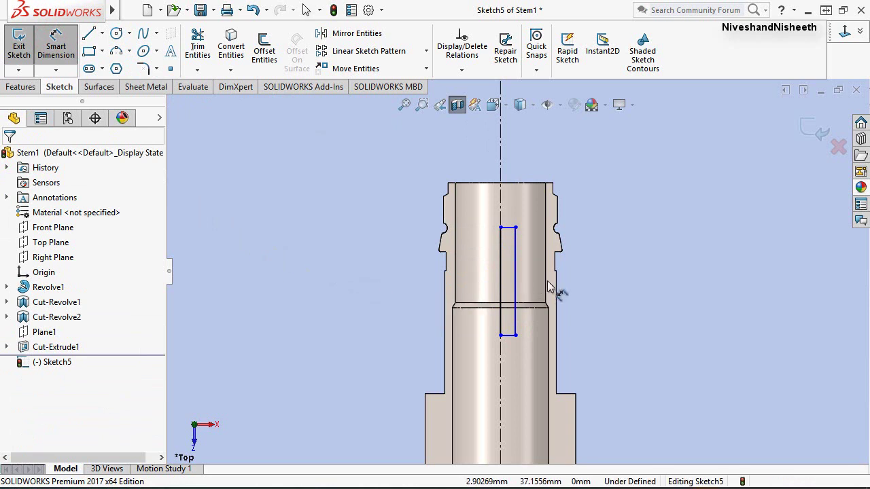
pyautogui.click(510, 228)
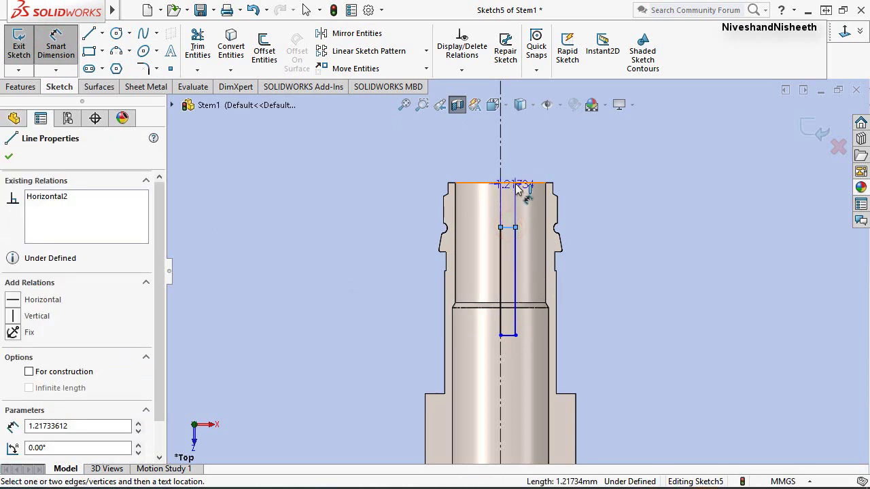
pyautogui.click(517, 183)
pyautogui.click(383, 217)
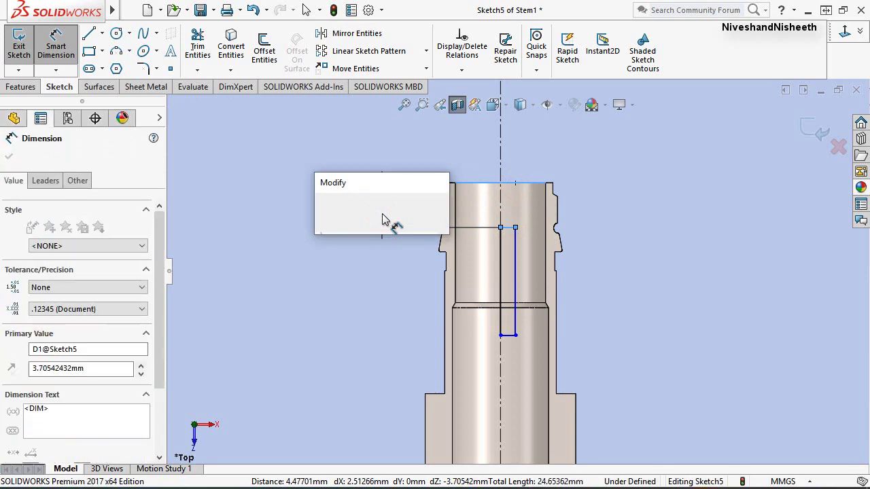
pyautogui.write('2.37')
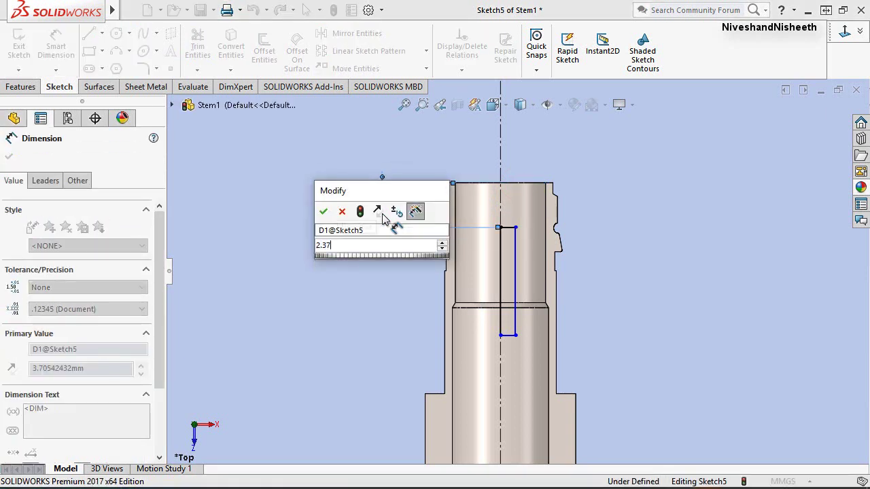
pyautogui.press('Return')
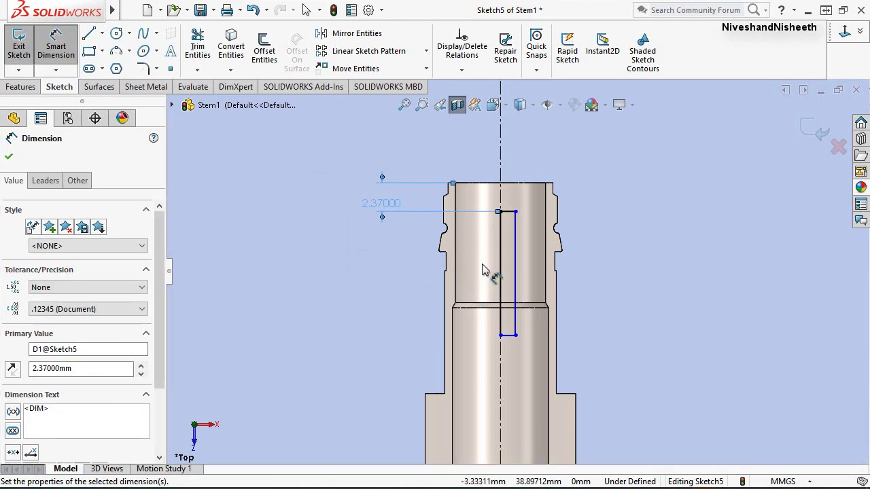
# Dimension the rectangle to 16.67 mm long and 0.51 mm wide.
pyautogui.click(515, 269)
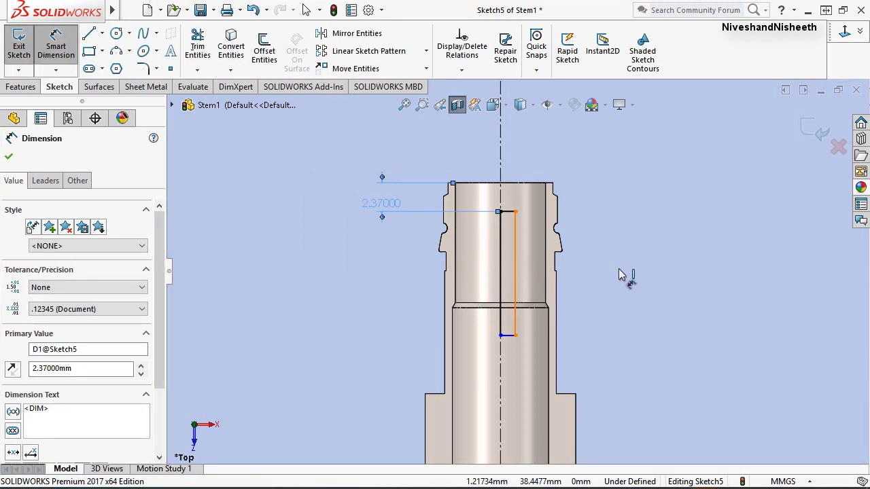
pyautogui.click(603, 255)
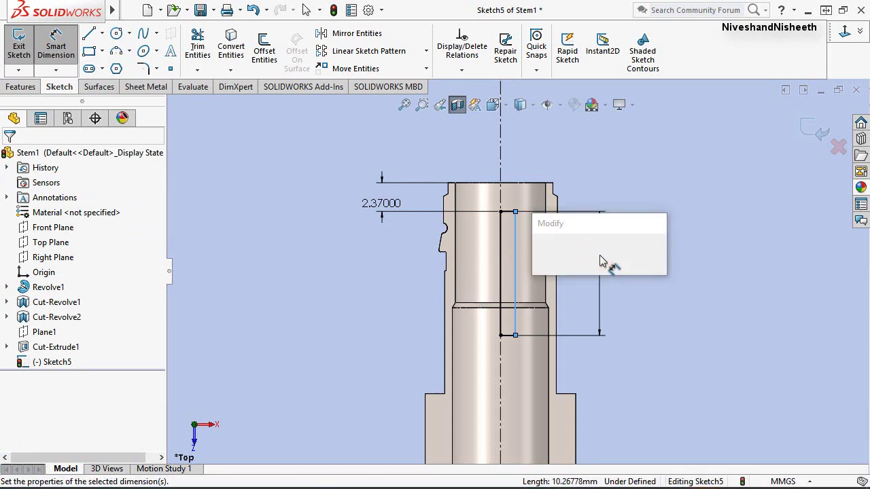
pyautogui.write('16.67')
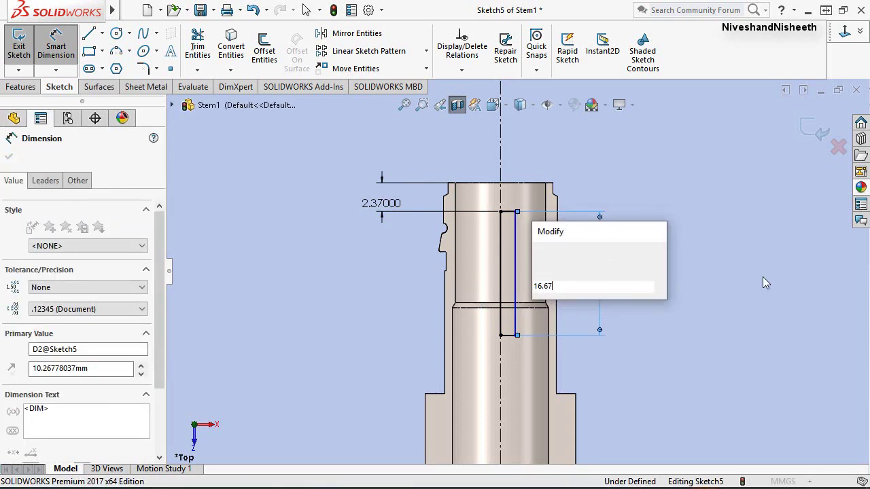
pyautogui.press('Escape')
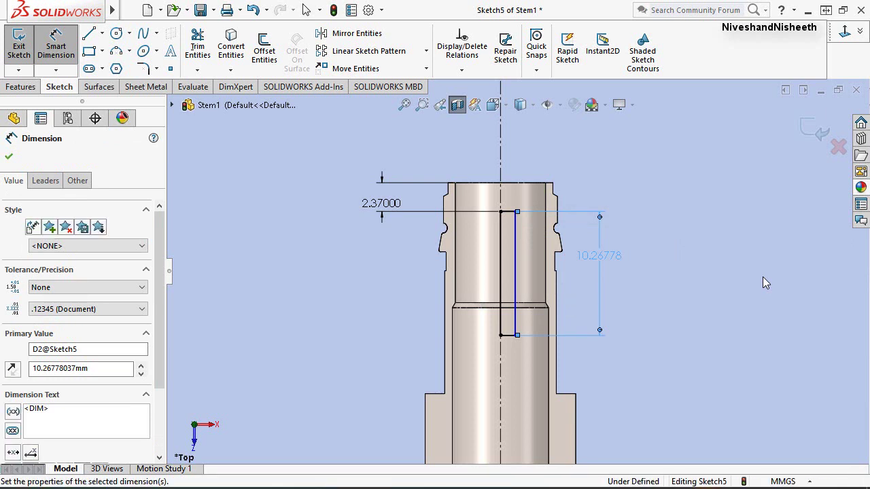
pyautogui.write('16.67')
pyautogui.press('Return')
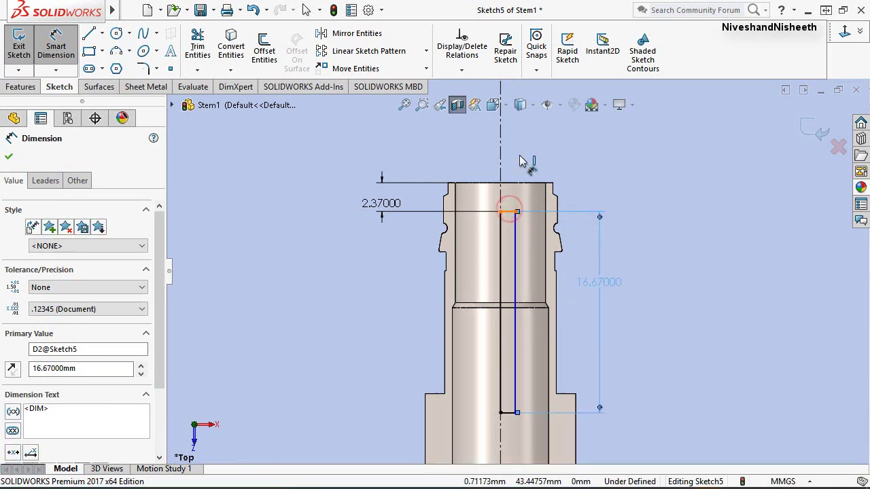
pyautogui.click(508, 211)
pyautogui.click(517, 155)
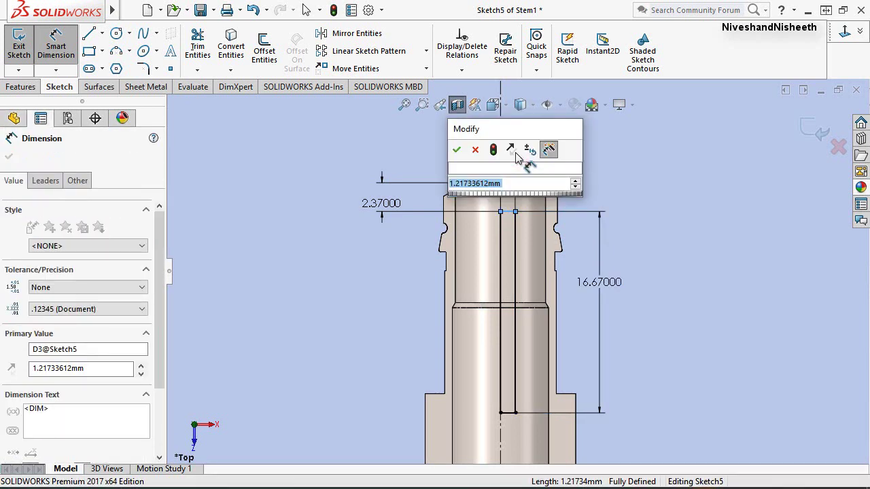
pyautogui.write('.51')
pyautogui.press('Return')
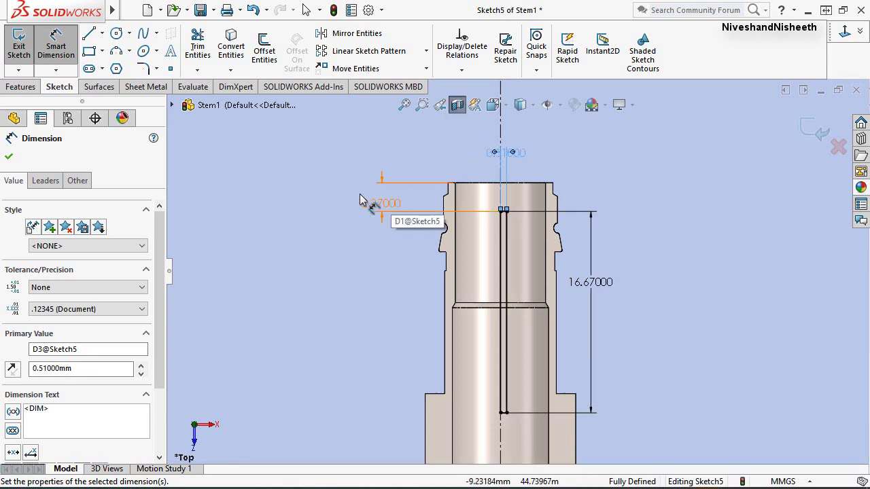
# Exit the sketch, turn off the section view, and return to the previous view.
pyautogui.click(9, 159)
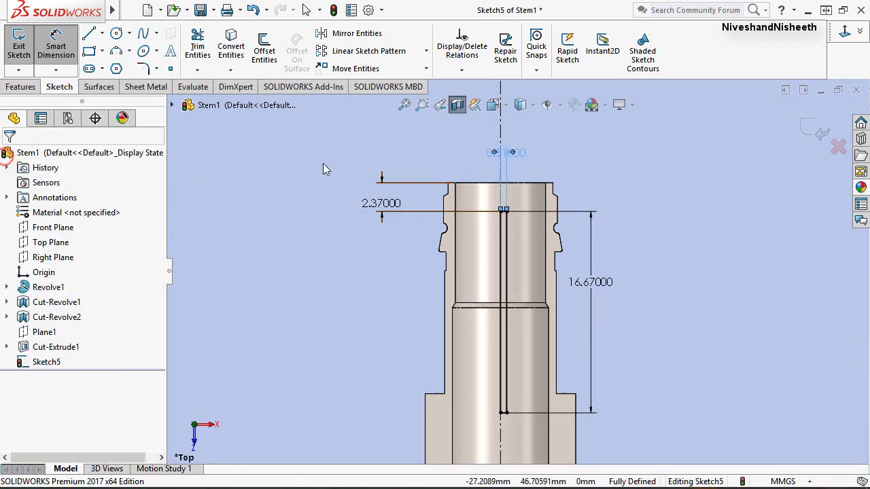
pyautogui.press('Escape')
pyautogui.click(674, 179)
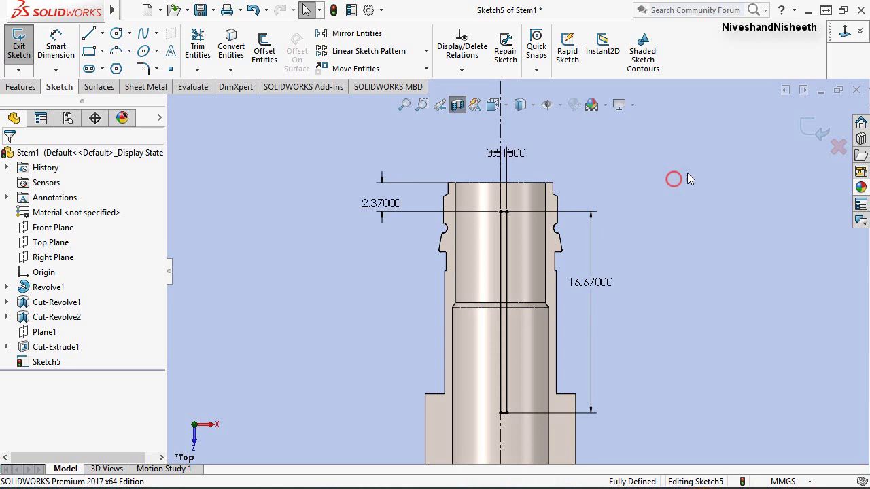
pyautogui.click(822, 136)
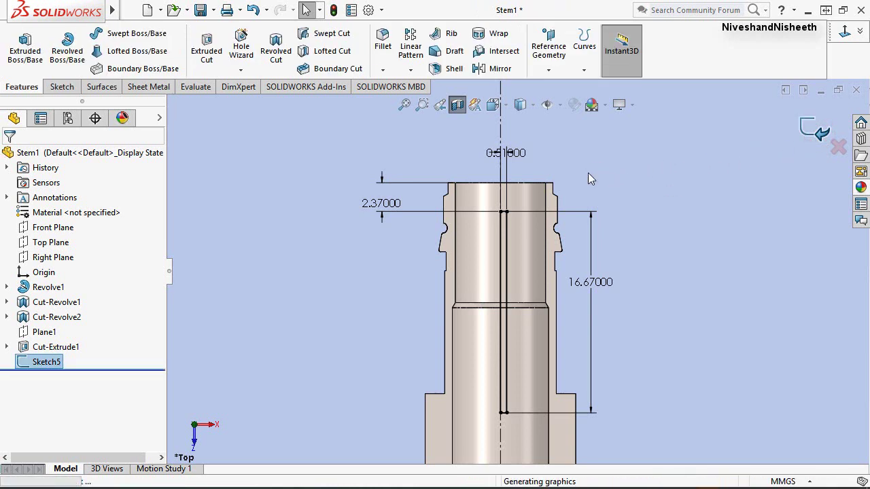
pyautogui.click(457, 106)
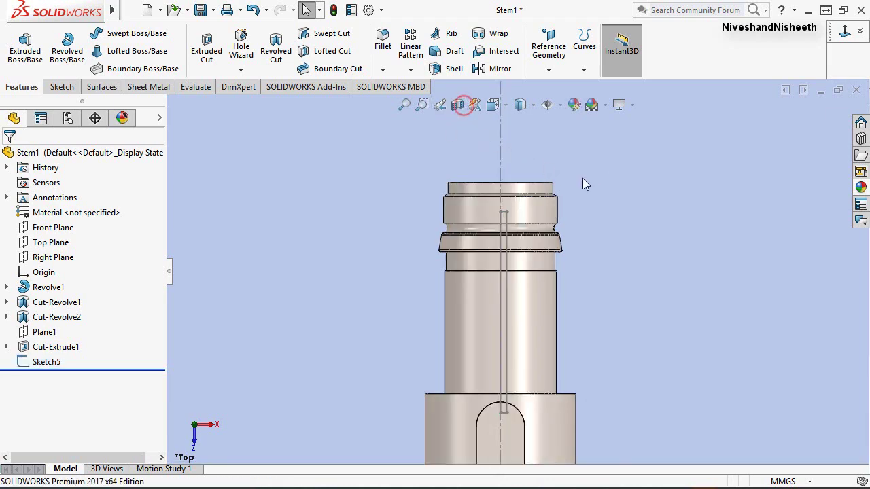
pyautogui.click(439, 105)
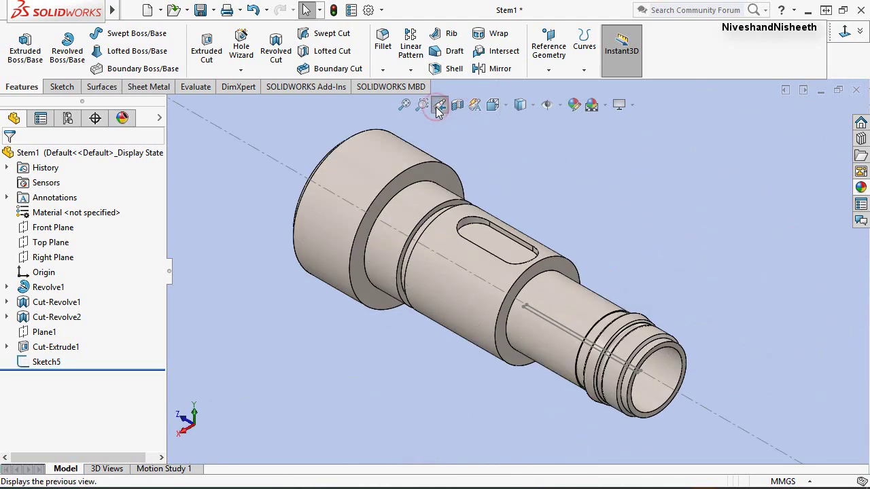
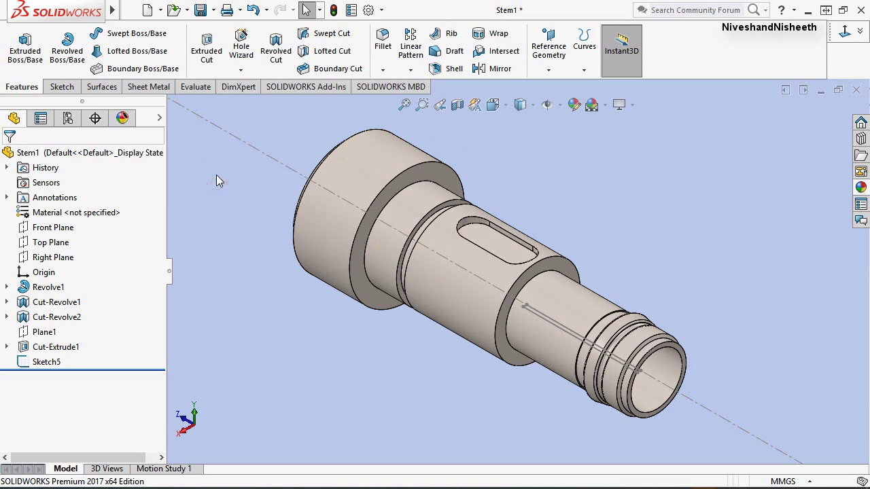
# Cut Sketch5 Through All to make a thin slot at the shaft's narrow end.
pyautogui.click(207, 51)
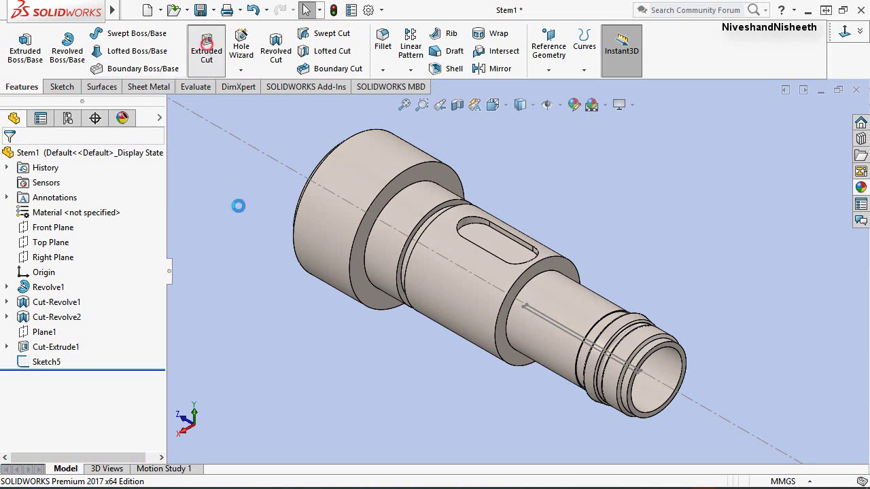
pyautogui.click(538, 316)
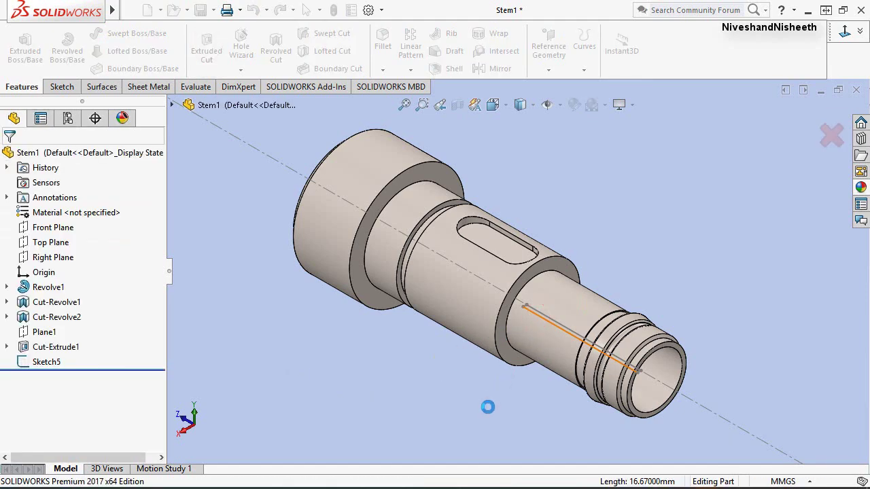
pyautogui.click(100, 238)
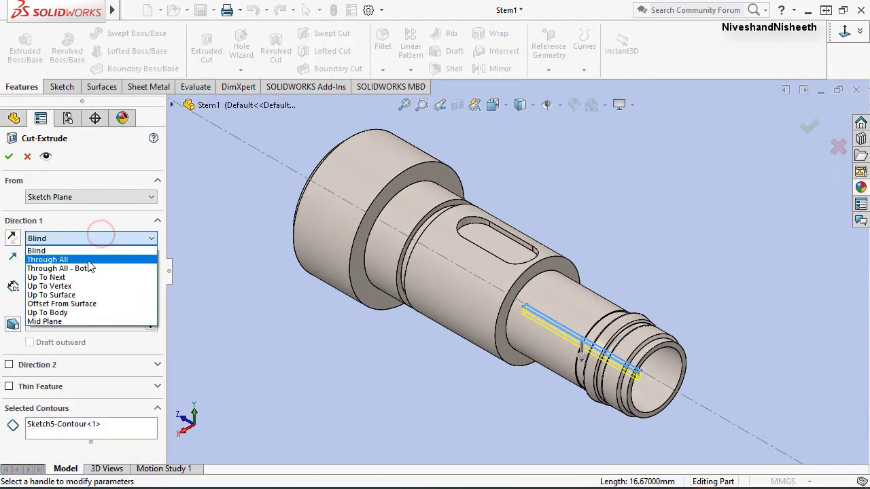
pyautogui.click(92, 259)
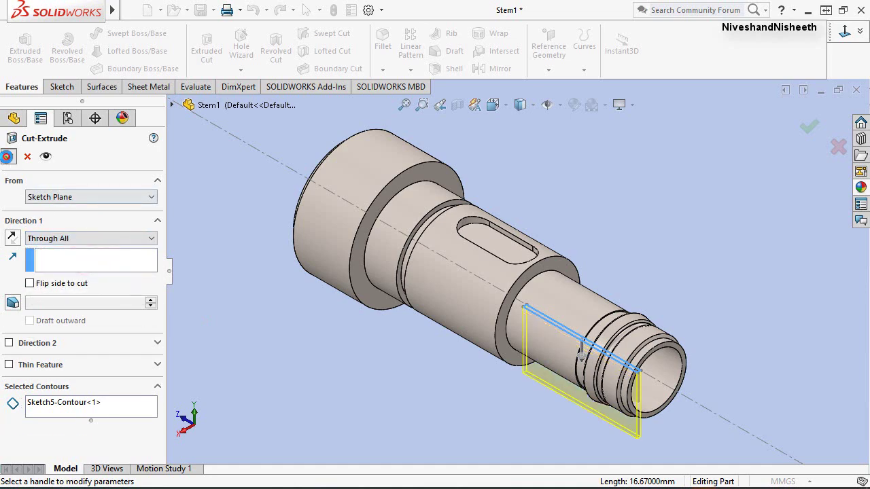
pyautogui.click(6, 156)
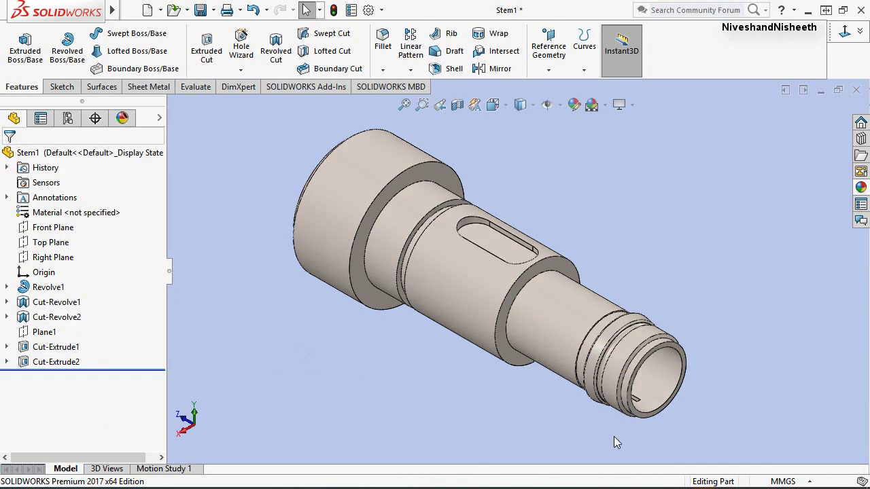
# Orbit to inspect the new slot, then save the part.
pyautogui.moveTo(611, 378)
pyautogui.mouseDown(button='middle')
pyautogui.moveTo(512, 211)
pyautogui.moveTo(617, 285)
pyautogui.moveTo(670, 293)
pyautogui.mouseUp(button='middle')
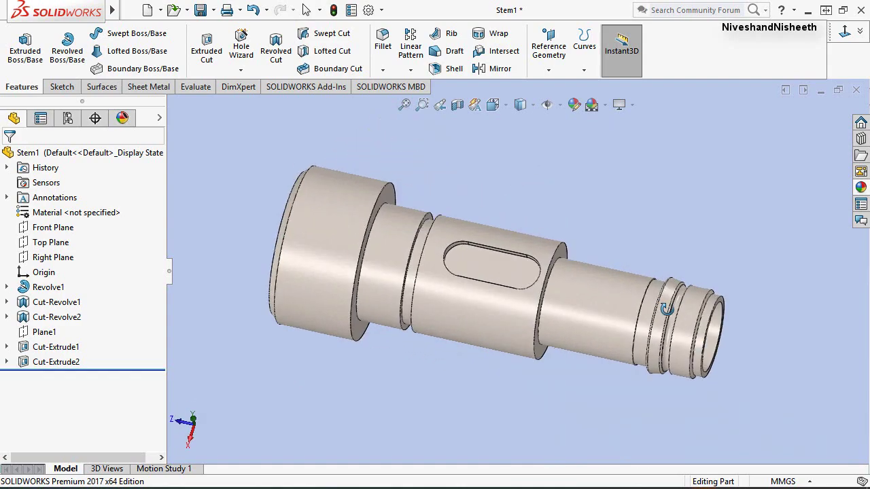
pyautogui.click(440, 106)
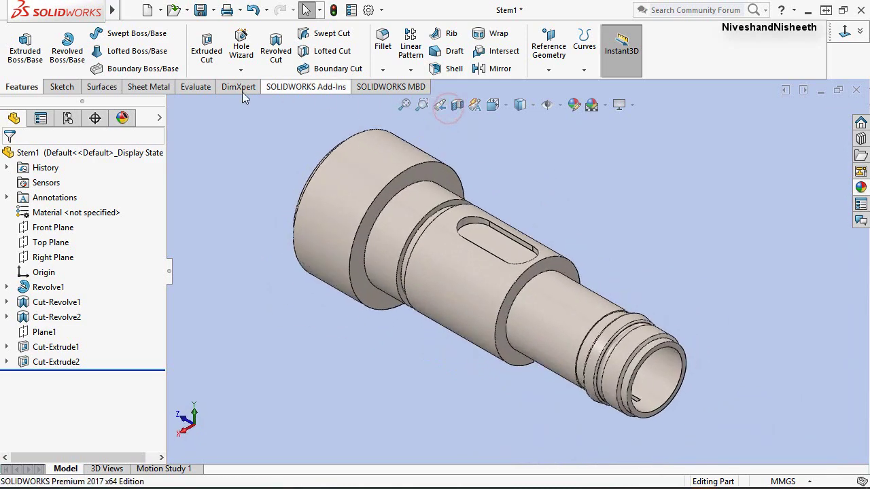
pyautogui.click(203, 10)
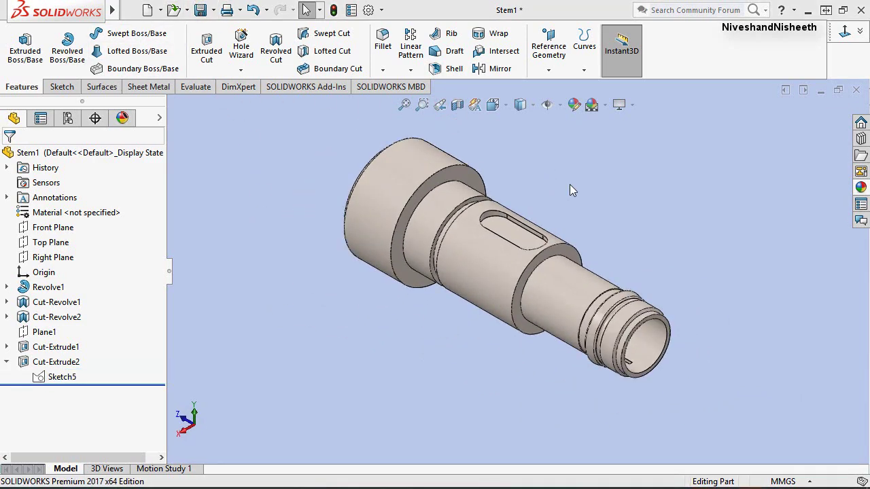
pyautogui.click(570, 184)
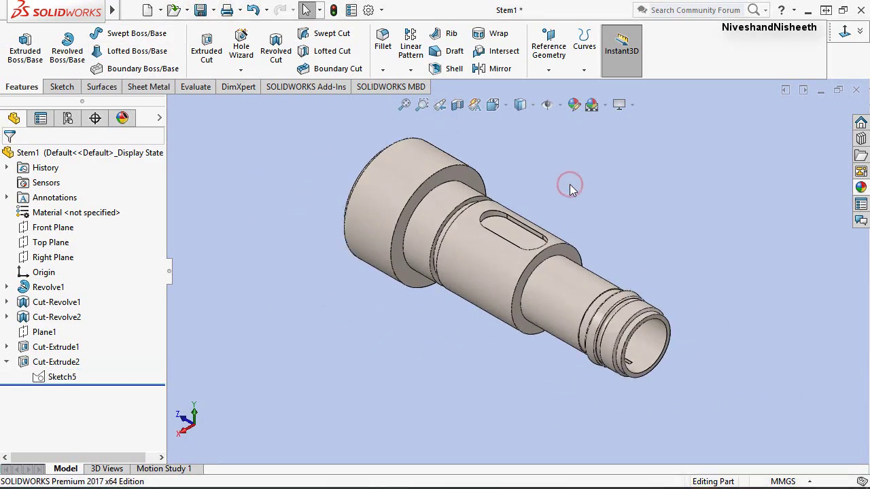
# Circular-pattern Cut-Extrude2 as 3 instances around temporary Axis<1>, shown via View Temporary Axes.
pyautogui.click(411, 71)
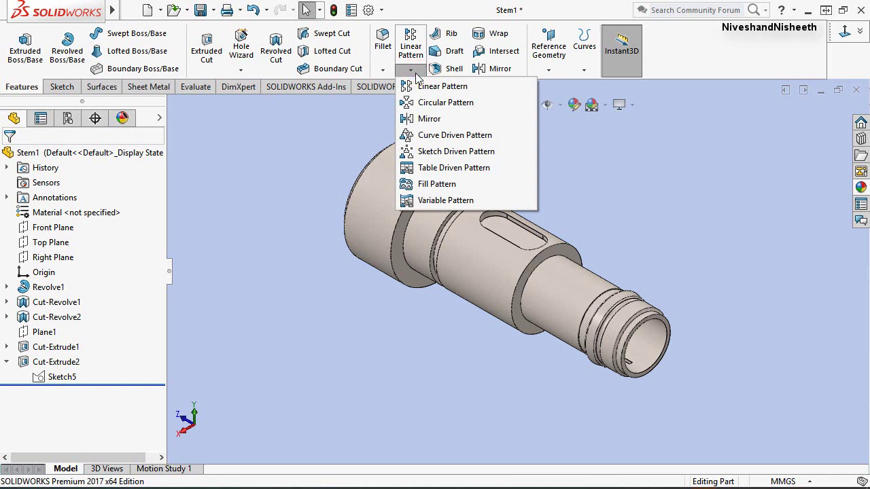
pyautogui.click(432, 104)
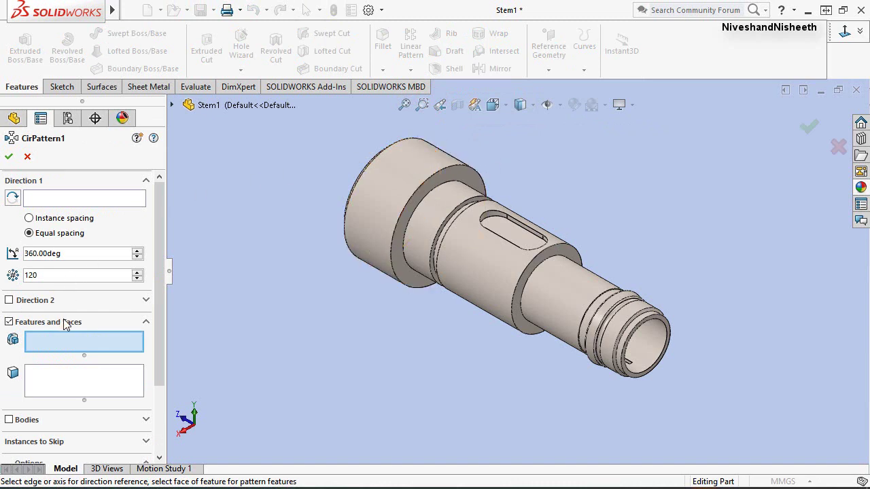
pyautogui.click(174, 106)
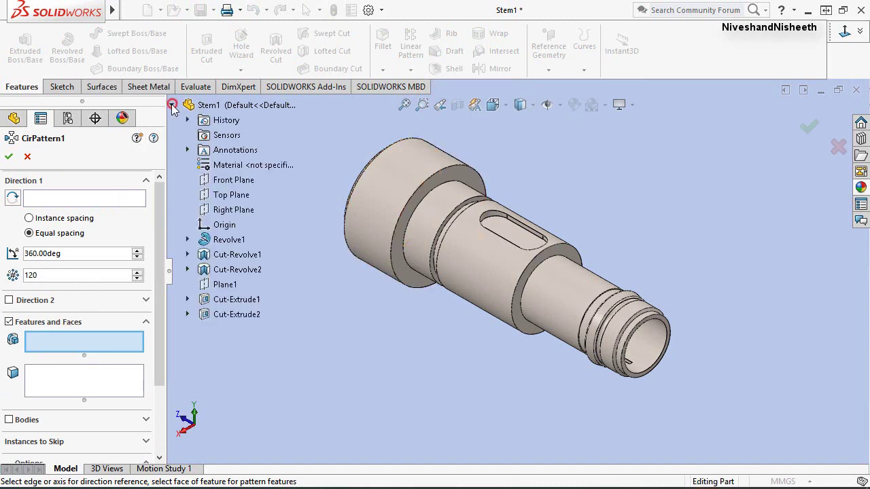
pyautogui.click(215, 315)
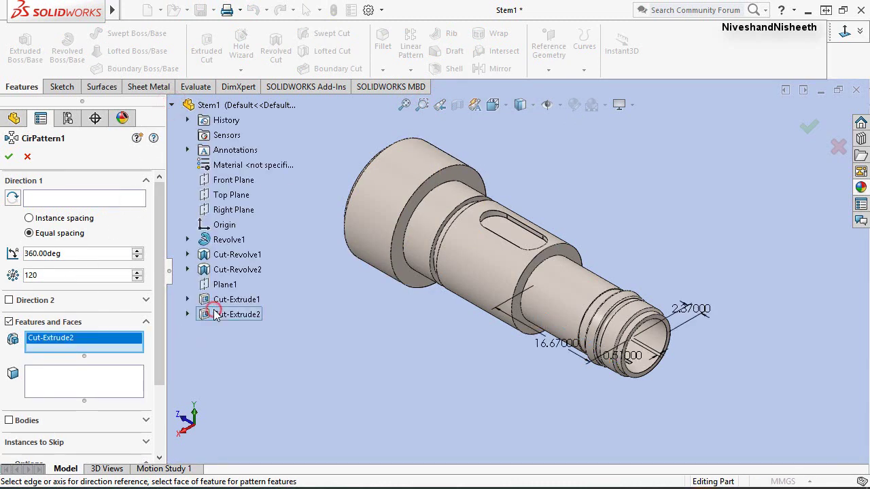
pyautogui.click(84, 198)
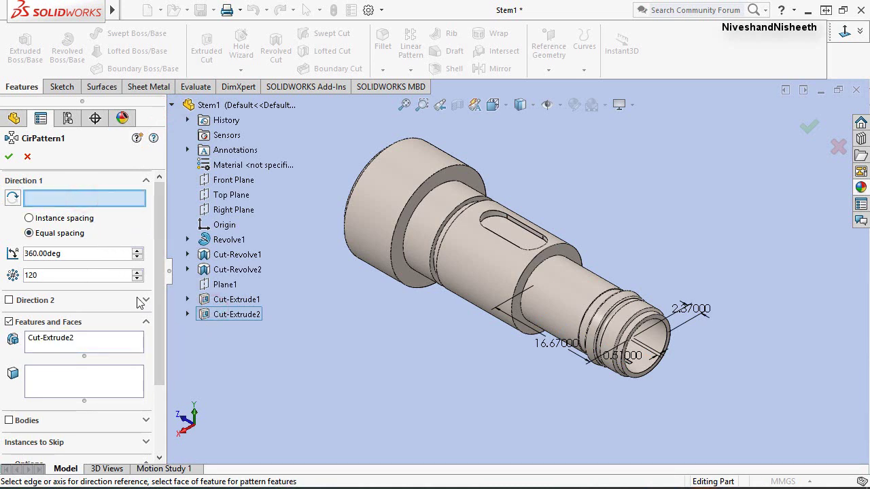
pyautogui.click(559, 106)
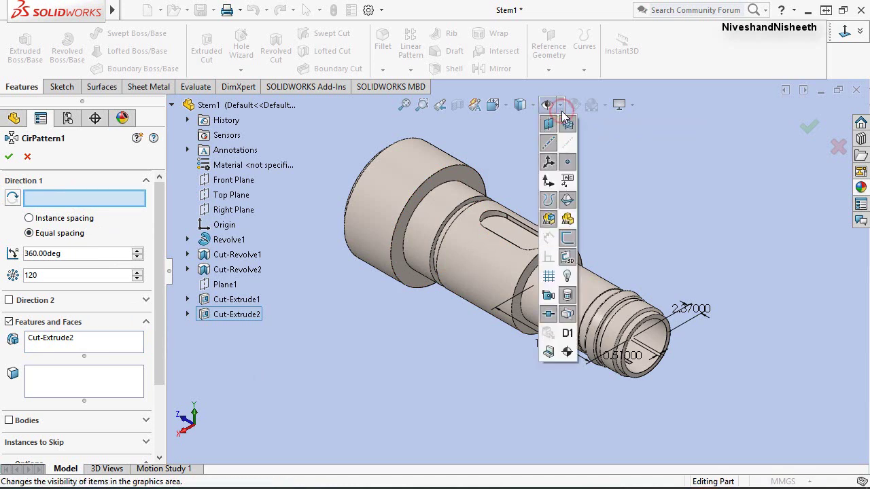
pyautogui.click(547, 150)
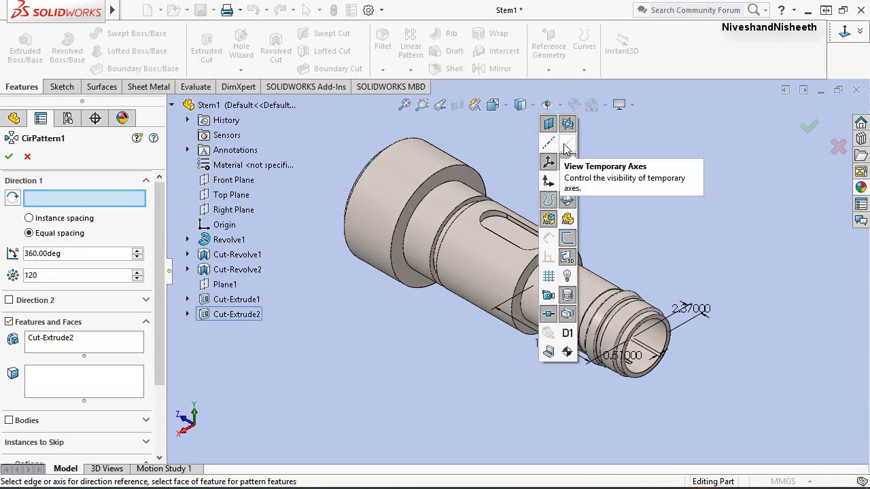
pyautogui.click(566, 148)
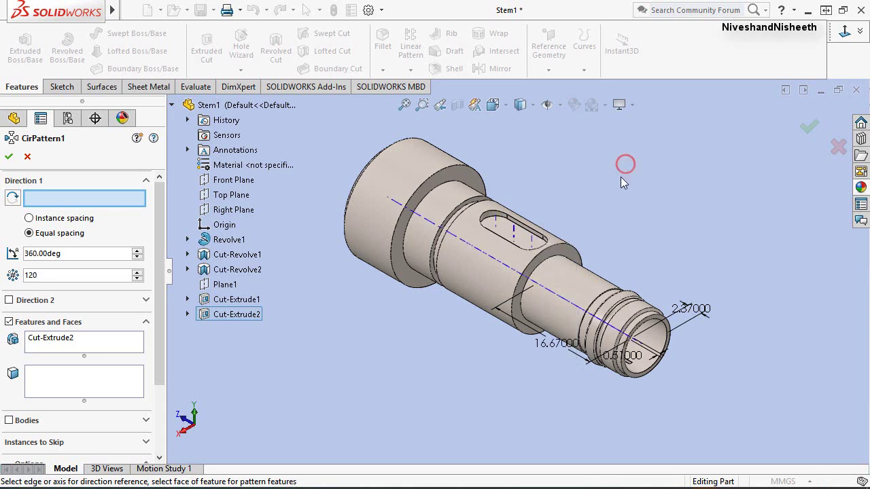
pyautogui.click(554, 297)
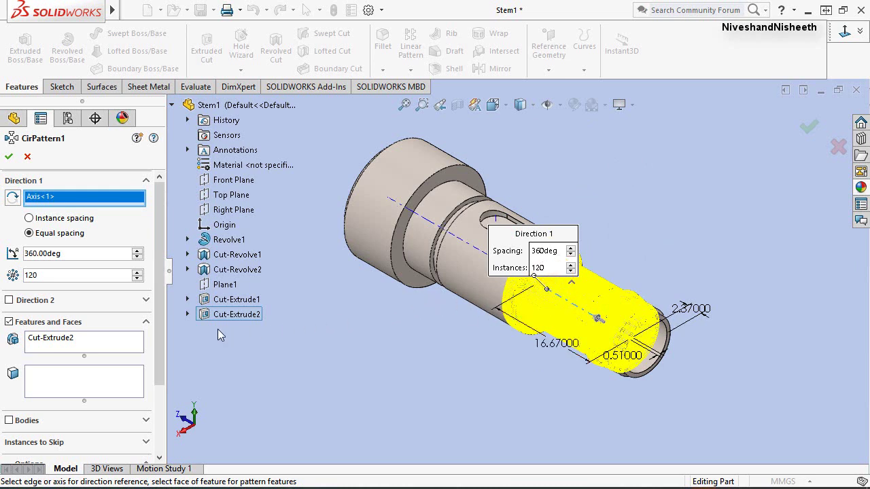
pyautogui.doubleClick(61, 276)
pyautogui.write('3')
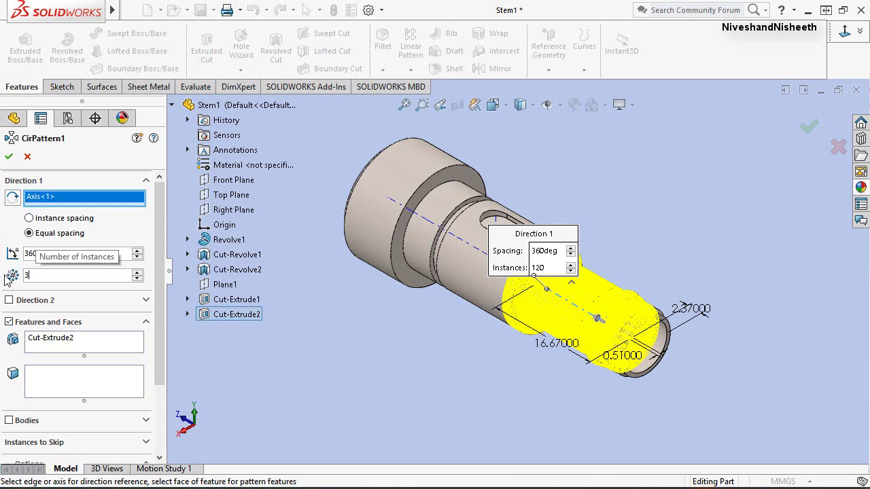
pyautogui.press('Return')
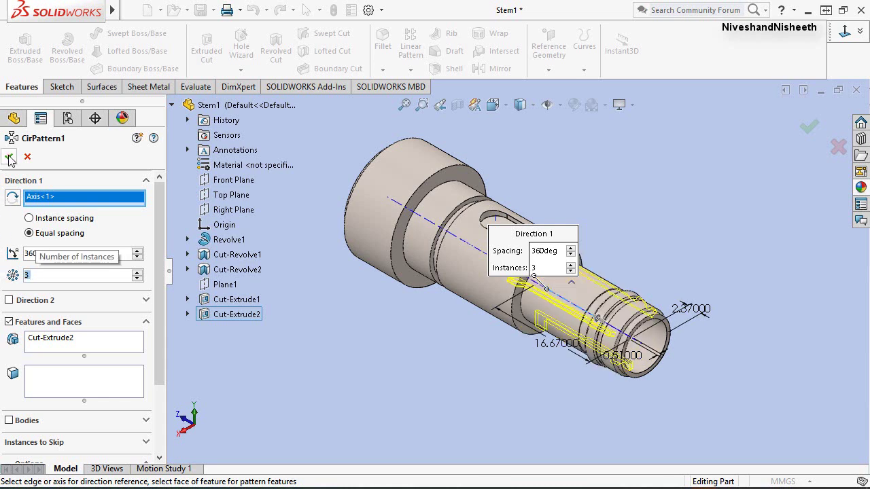
pyautogui.click(9, 158)
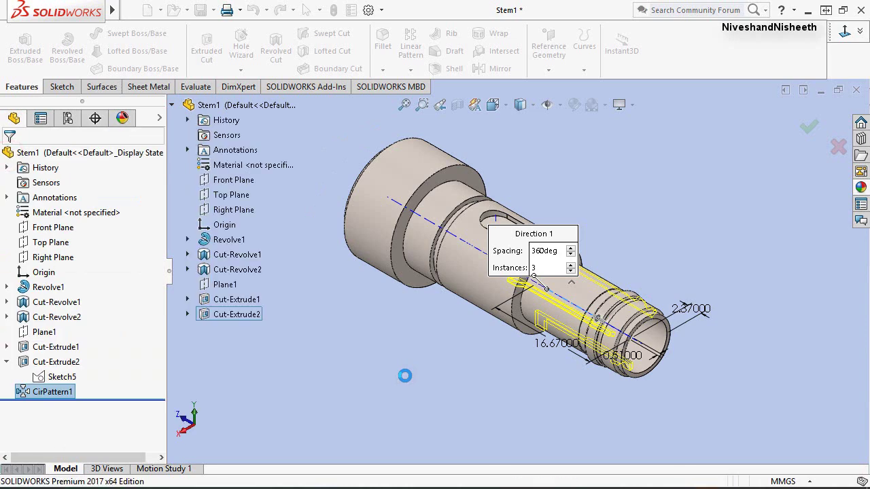
# Hide the temporary axes and zoom and rotate to inspect the three slits.
pyautogui.click(551, 105)
pyautogui.click(568, 146)
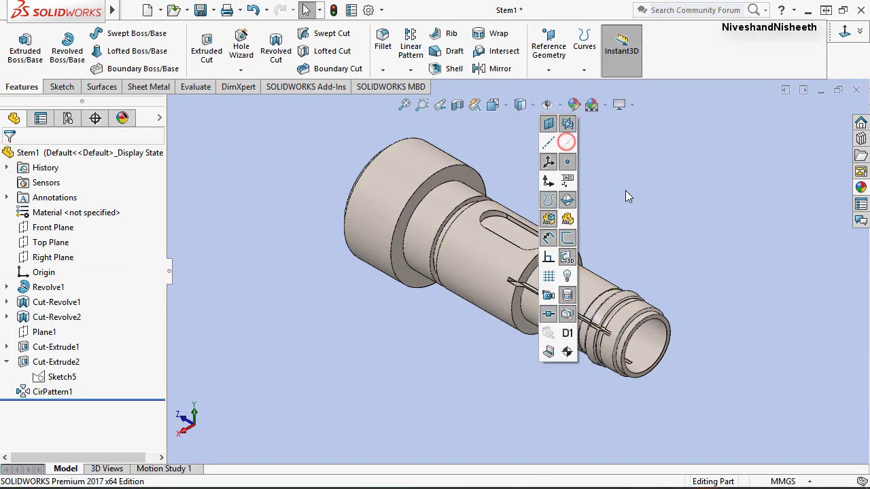
pyautogui.scroll(-3, 636, 333)
pyautogui.scroll(-3, 636, 333)
pyautogui.scroll(-2, 571, 289)
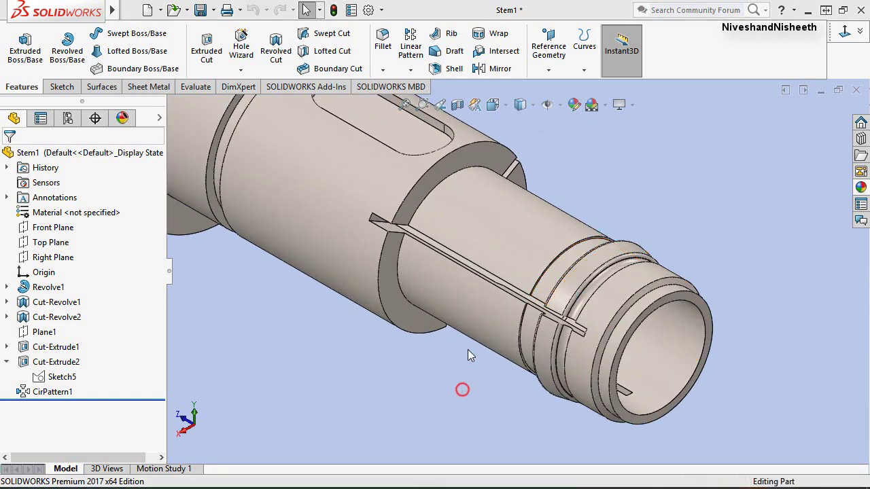
pyautogui.moveTo(514, 295)
pyautogui.mouseDown(button='middle')
pyautogui.moveTo(469, 264)
pyautogui.moveTo(460, 241)
pyautogui.moveTo(424, 241)
pyautogui.moveTo(401, 227)
pyautogui.moveTo(360, 170)
pyautogui.moveTo(450, 257)
pyautogui.moveTo(492, 274)
pyautogui.mouseUp(button='middle')
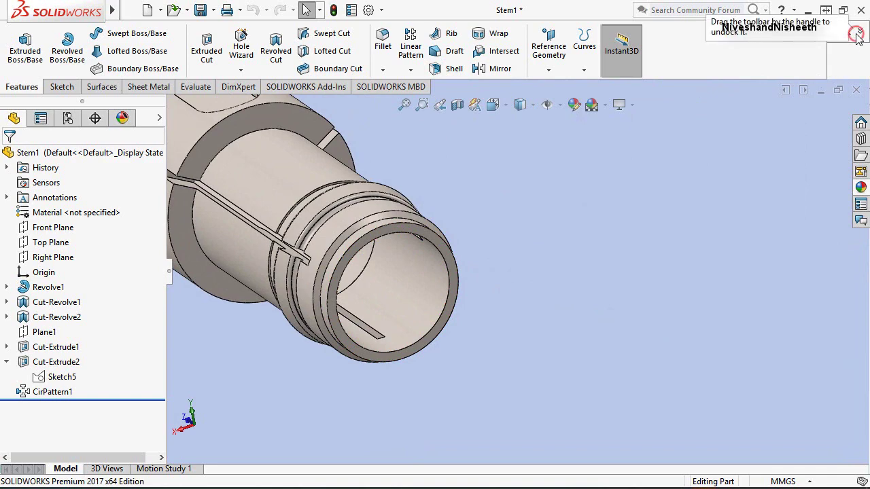
pyautogui.click(859, 32)
pyautogui.click(752, 72)
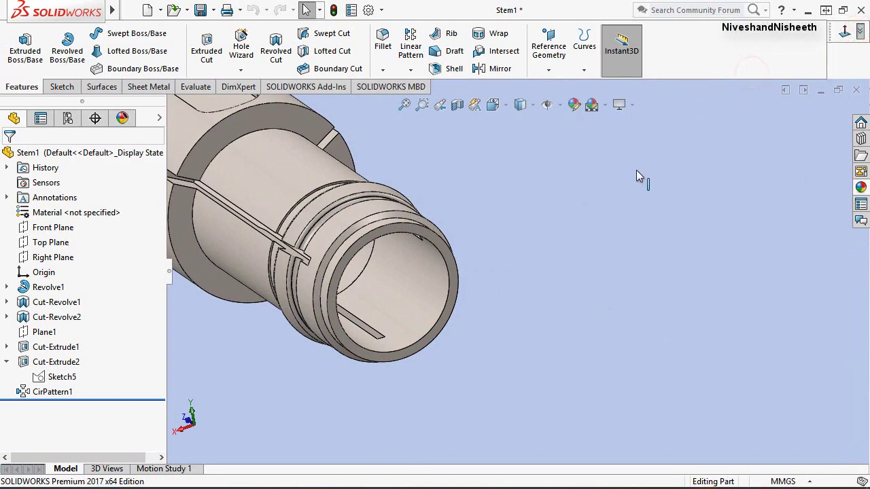
# Return to the isometric view, save the part, and reorient the shaft view.
pyautogui.hotkey('ctrl', '7')
pyautogui.click(404, 196)
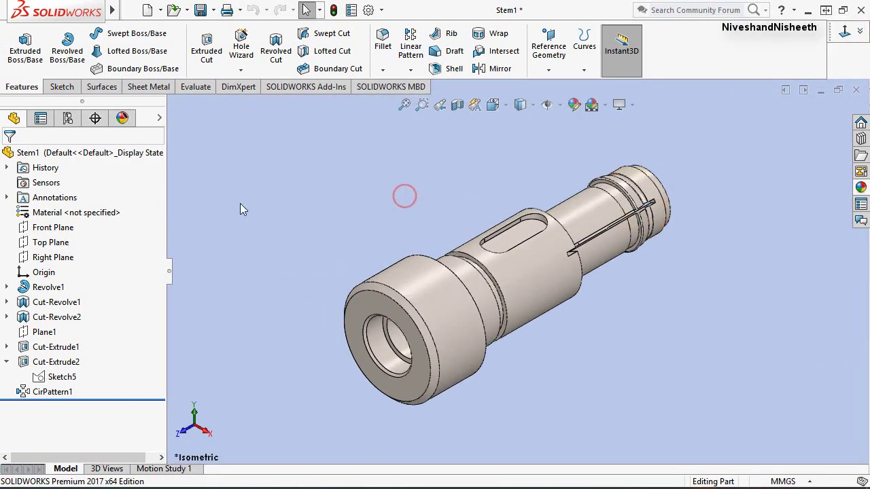
pyautogui.click(7, 362)
pyautogui.click(200, 10)
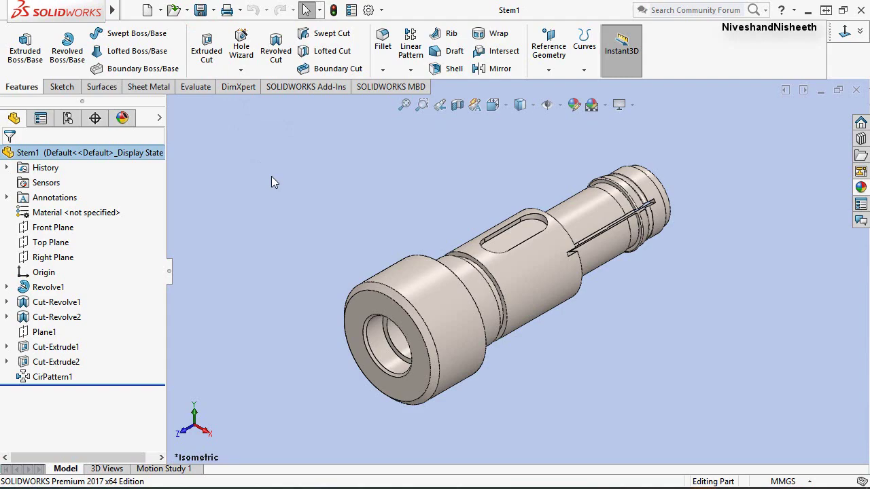
pyautogui.click(507, 105)
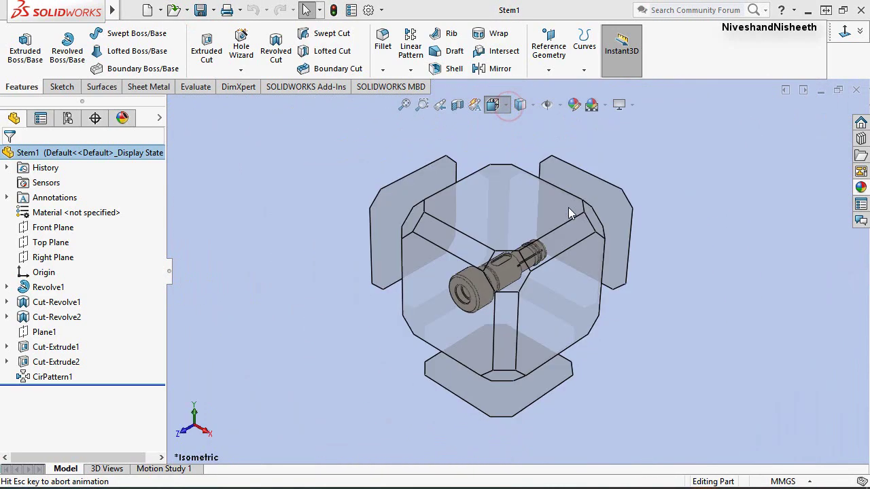
pyautogui.click(592, 226)
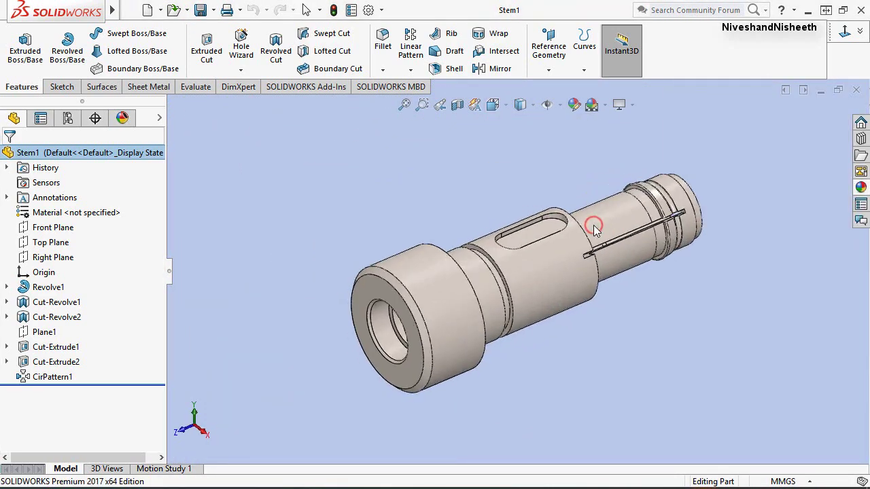
# Create Chamfer1 on the large collar's circular step edge: 0.791 mm distance, 45° angle.
pyautogui.click(382, 70)
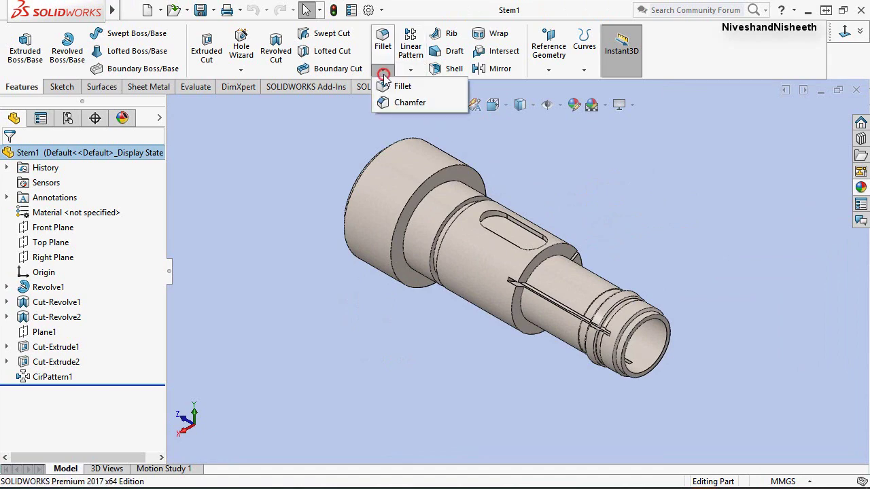
pyautogui.click(401, 102)
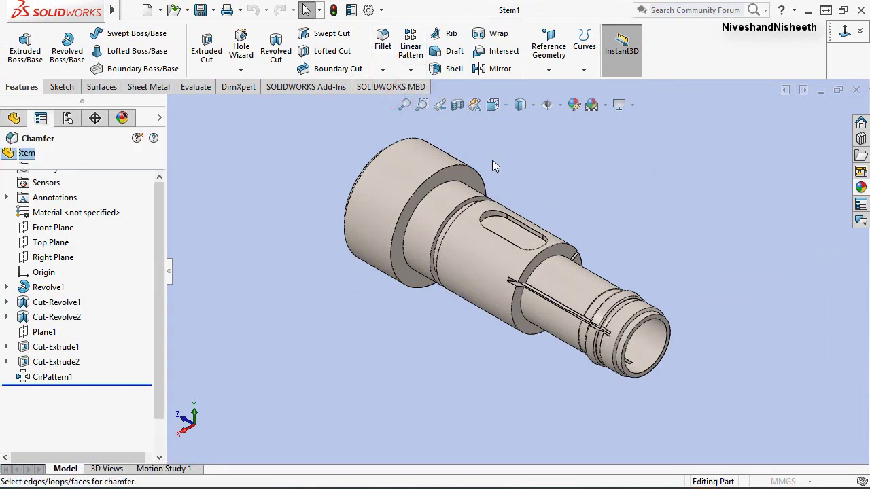
pyautogui.scroll(-2, 454, 166)
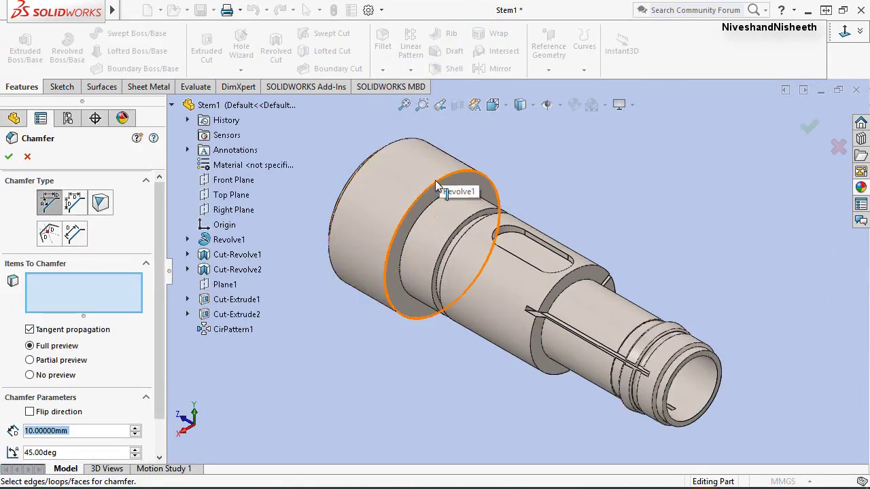
pyautogui.click(434, 184)
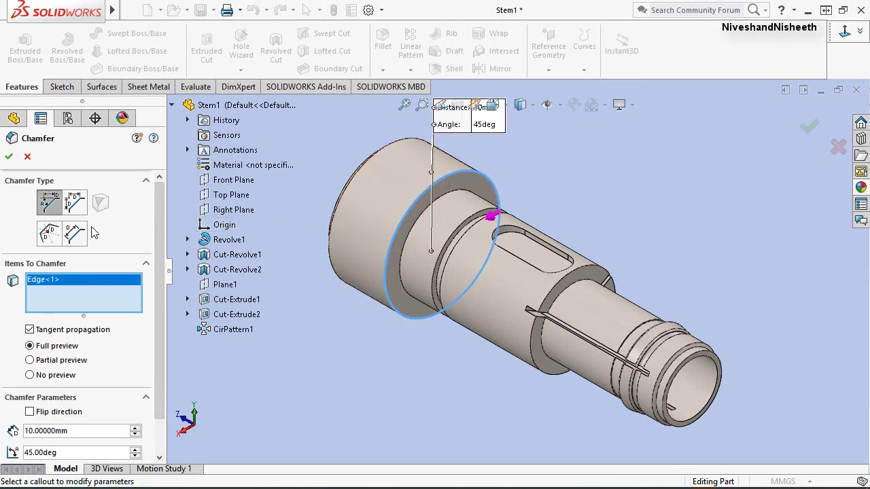
pyautogui.scroll(-1, 121, 349)
pyautogui.doubleClick(76, 391)
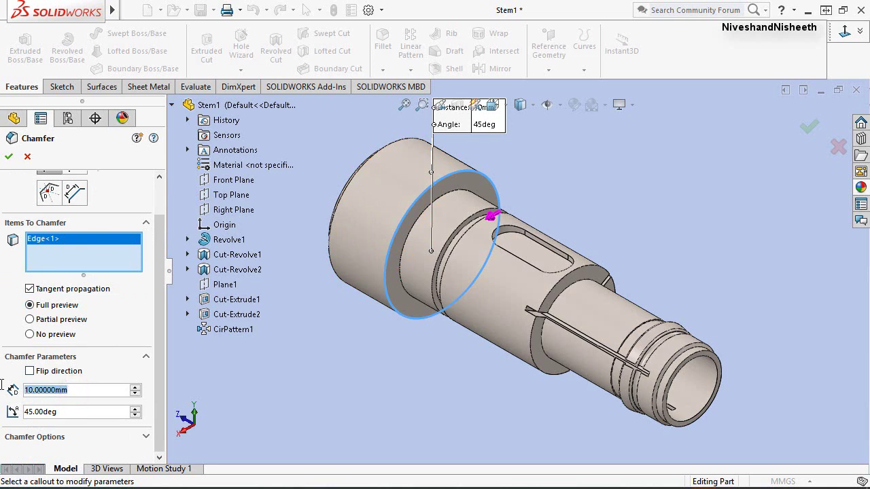
pyautogui.write('0.79')
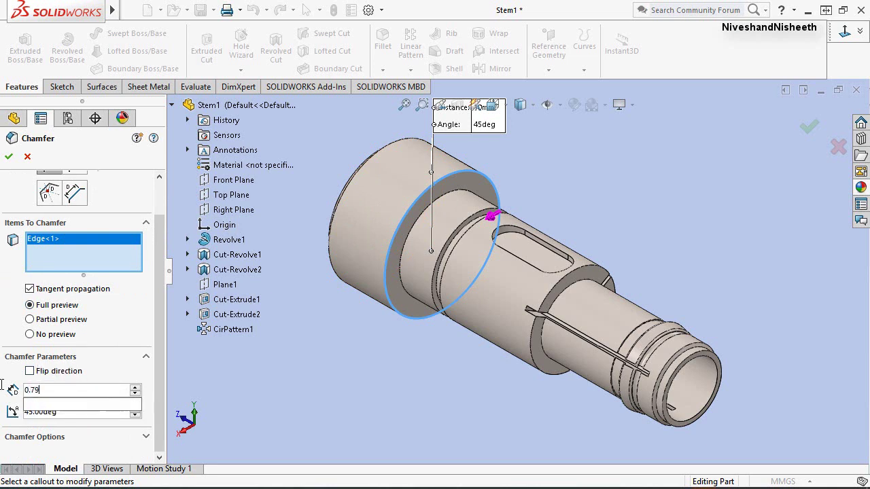
pyautogui.write('1')
pyautogui.moveTo(54, 405)
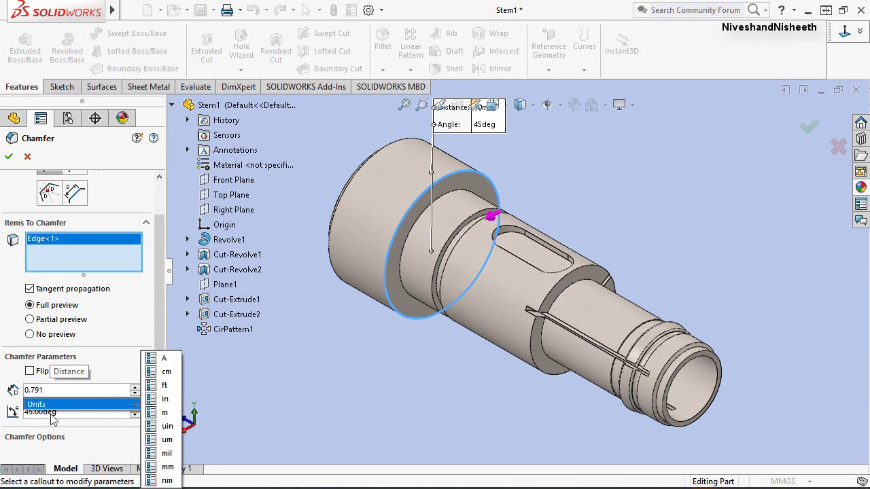
pyautogui.press('Return')
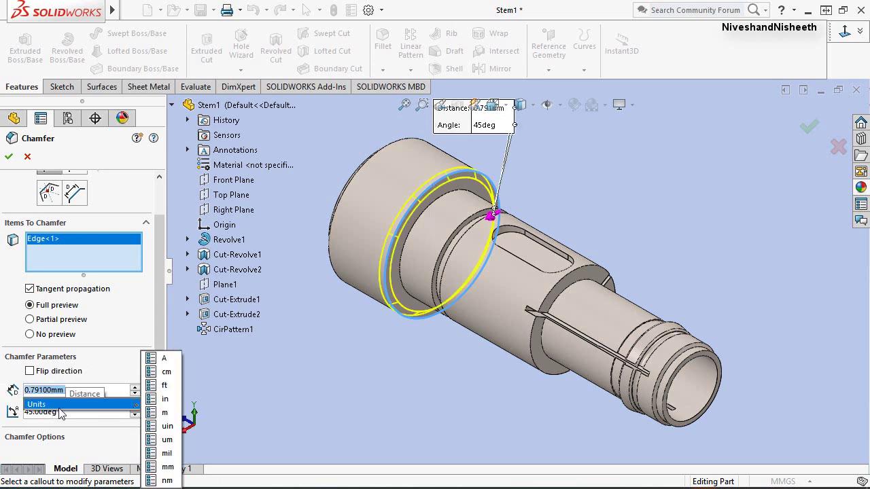
pyautogui.click(6, 157)
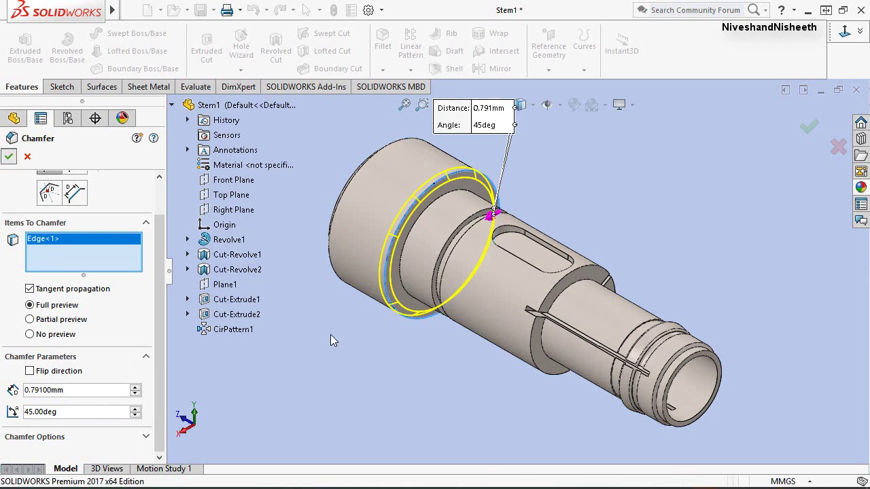
pyautogui.click(9, 157)
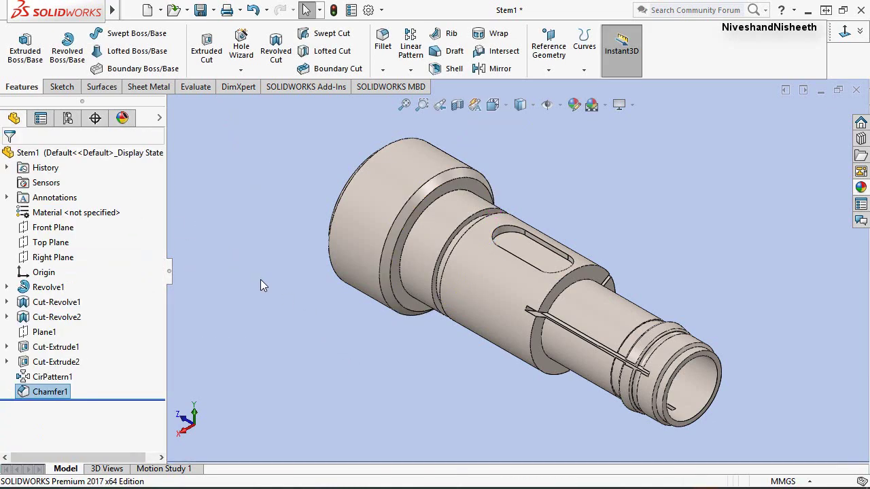
# Create Chamfer2 on the three edges at the narrow step with a 0.397 mm distance.
pyautogui.click(303, 342)
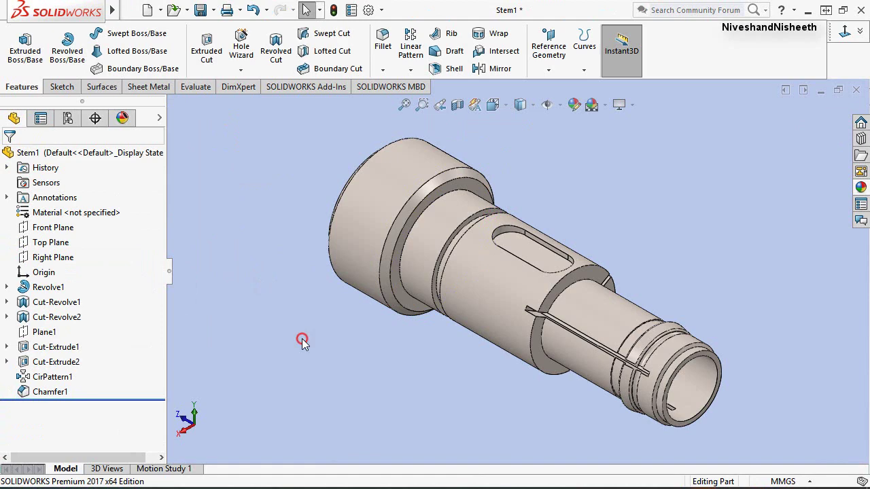
pyautogui.click(383, 69)
pyautogui.click(407, 103)
pyautogui.click(600, 277)
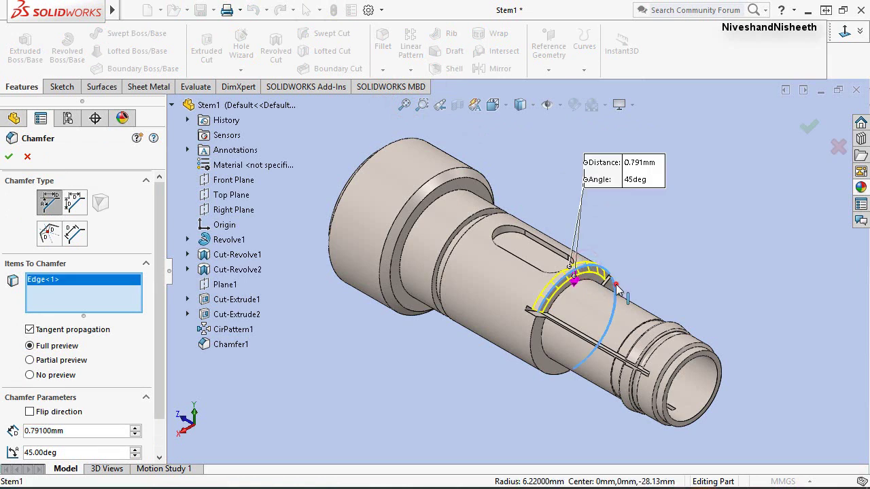
pyautogui.click(551, 376)
pyautogui.click(542, 377)
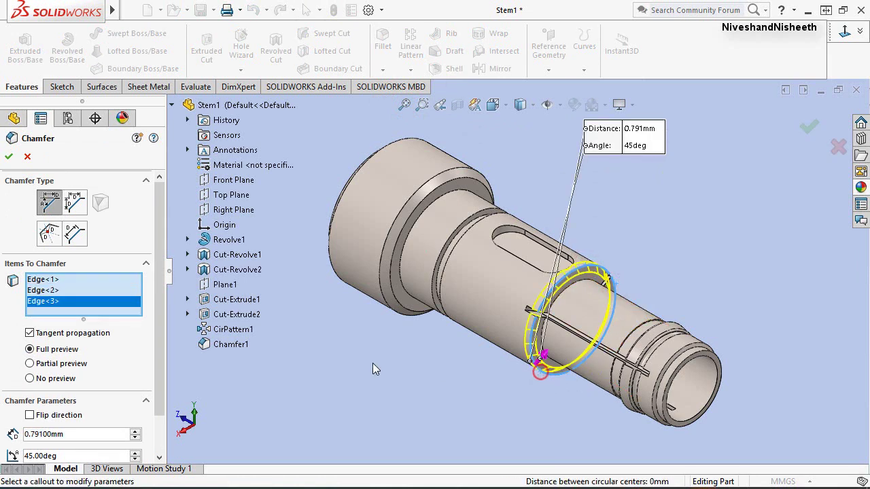
pyautogui.click(80, 434)
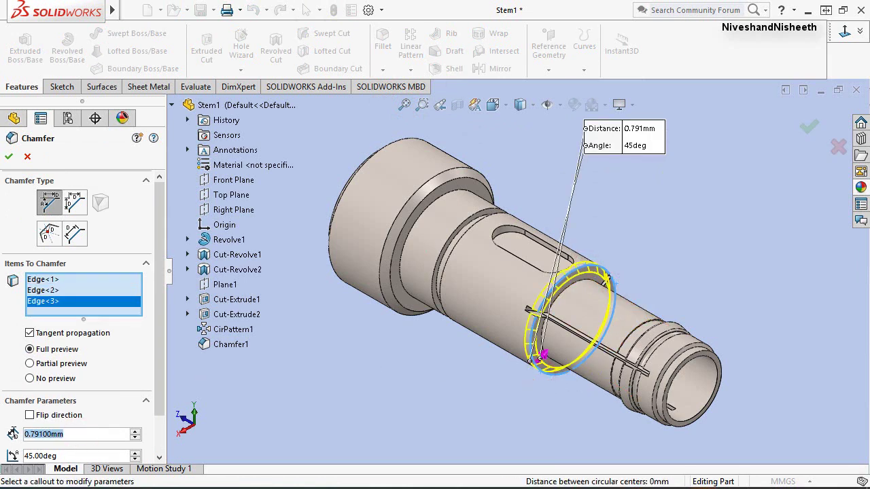
pyautogui.write('39')
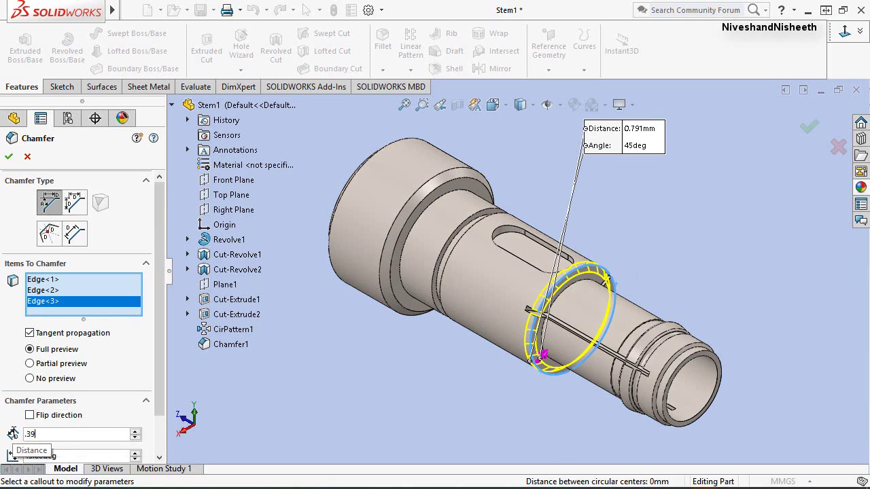
pyautogui.write('7')
pyautogui.press('Return')
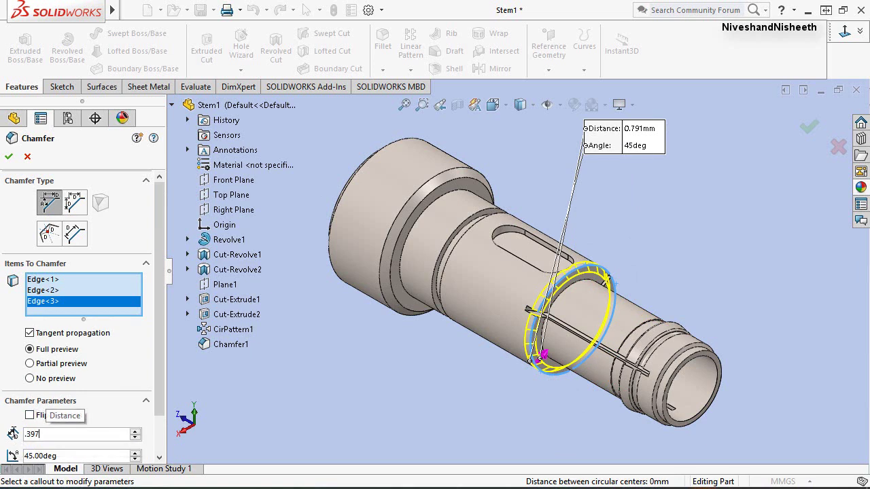
pyautogui.click(9, 157)
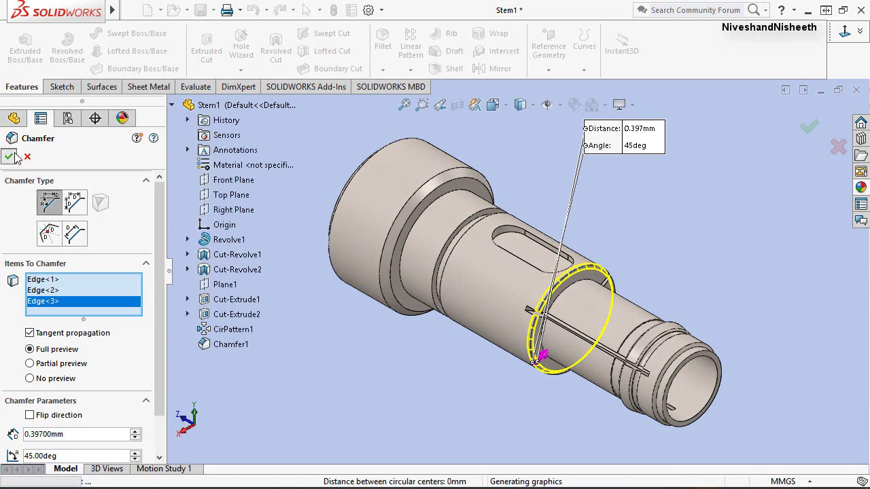
pyautogui.click(7, 158)
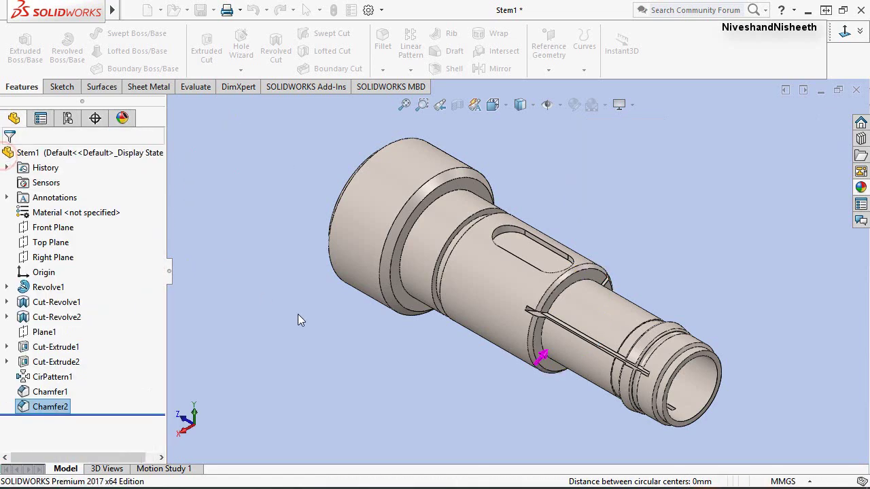
pyautogui.click(359, 320)
# Create Chamfer3 on both groove edge loops with a 0.19 mm distance at 45°.
pyautogui.click(387, 70)
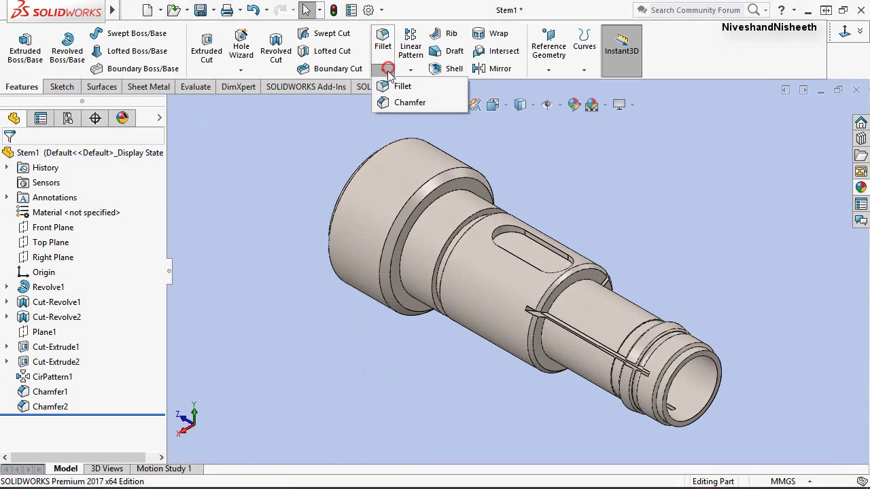
pyautogui.click(399, 101)
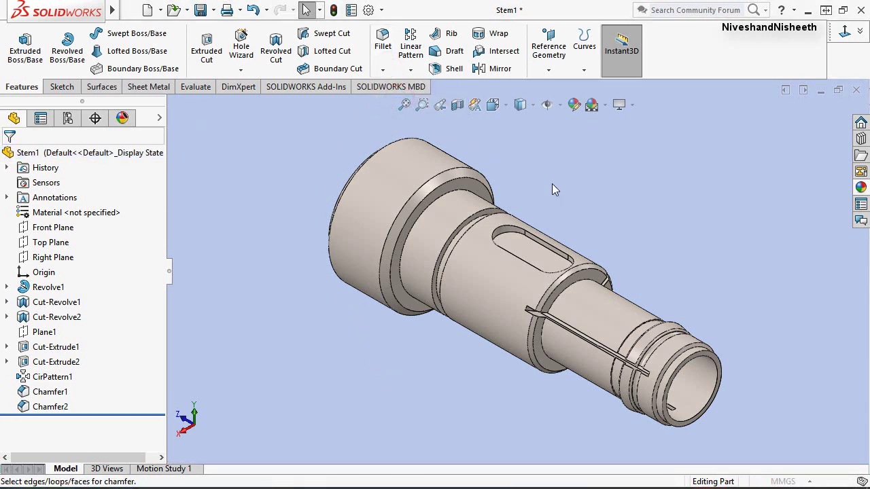
pyautogui.scroll(-3, 469, 223)
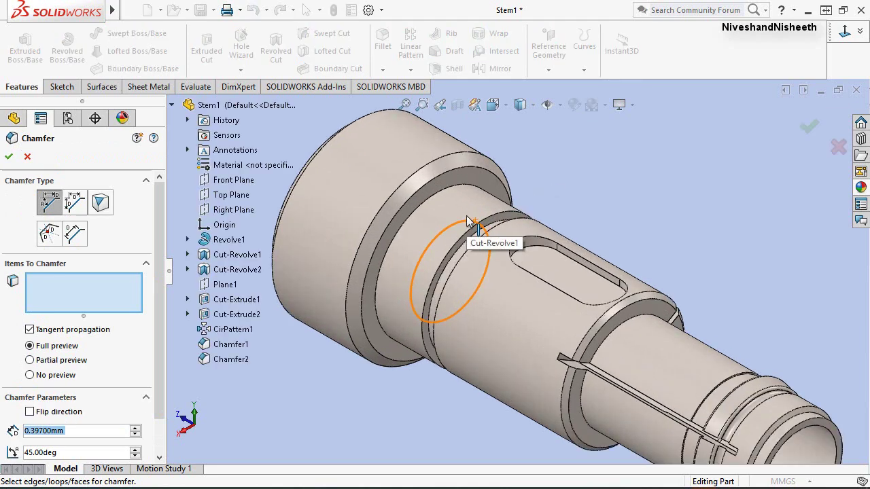
pyautogui.scroll(-2, 467, 231)
pyautogui.click(516, 221)
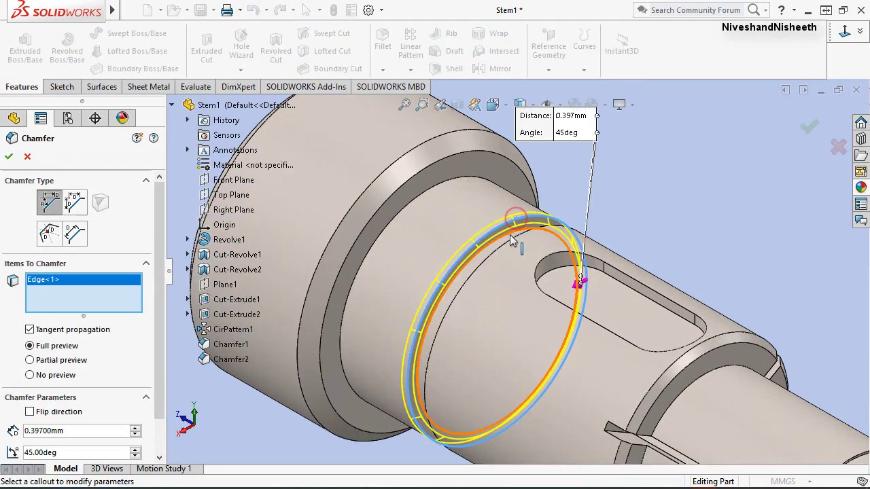
pyautogui.click(503, 245)
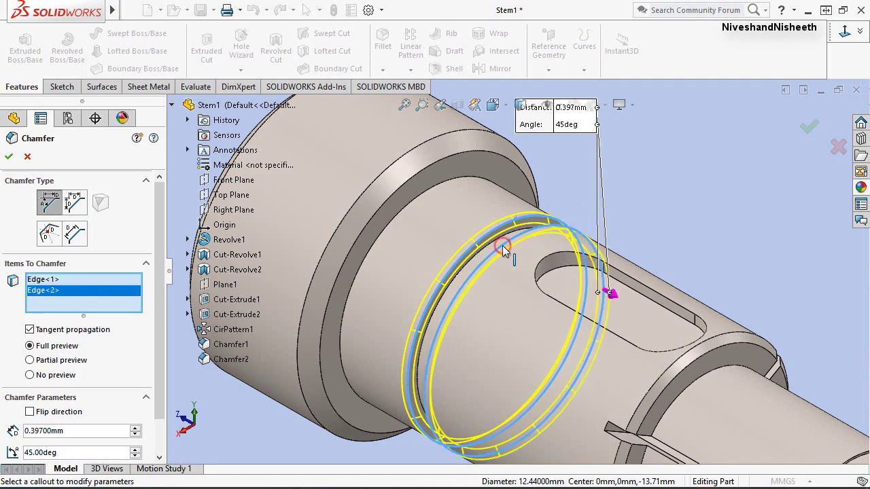
pyautogui.moveTo(24, 431); pyautogui.dragTo(12, 431)
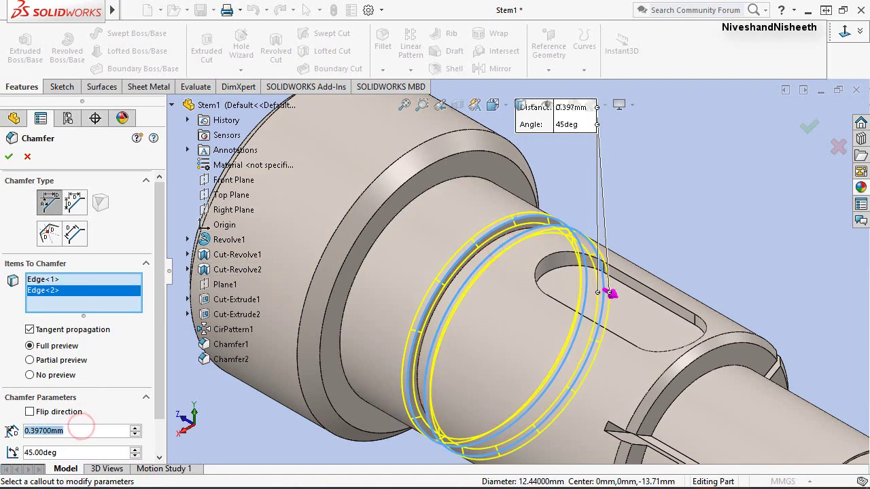
pyautogui.write('0.')
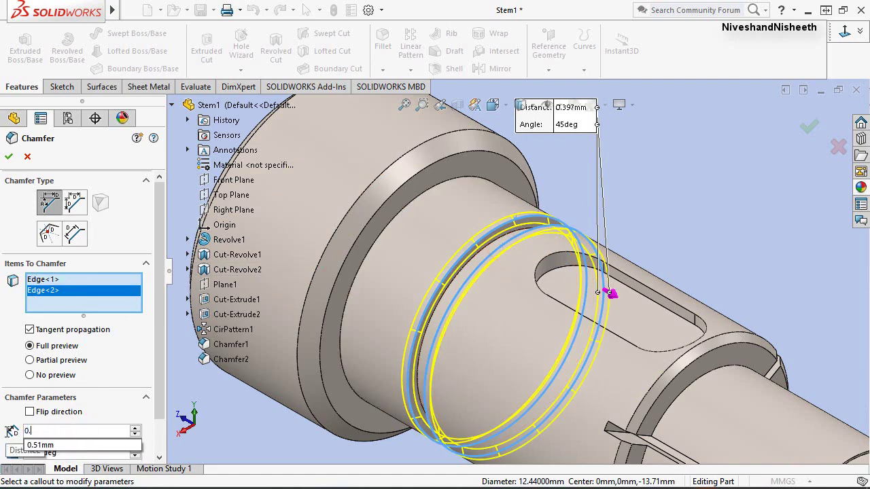
pyautogui.write('19')
pyautogui.press('Return')
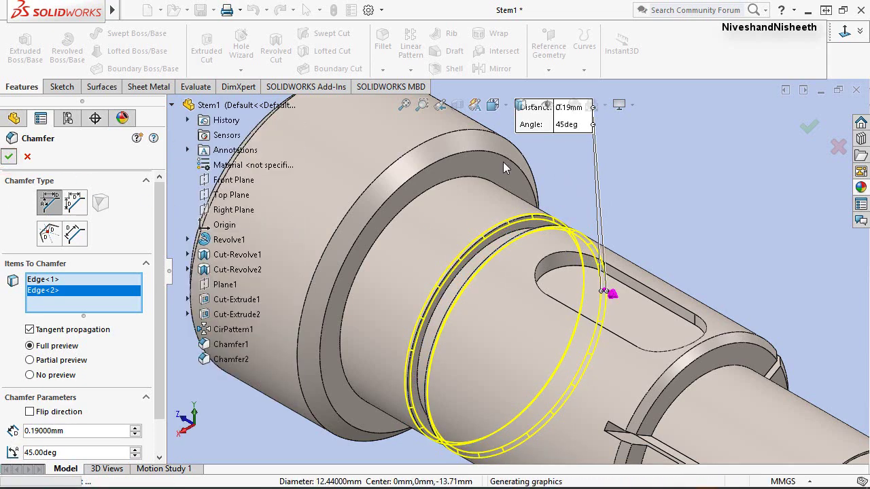
pyautogui.click(9, 156)
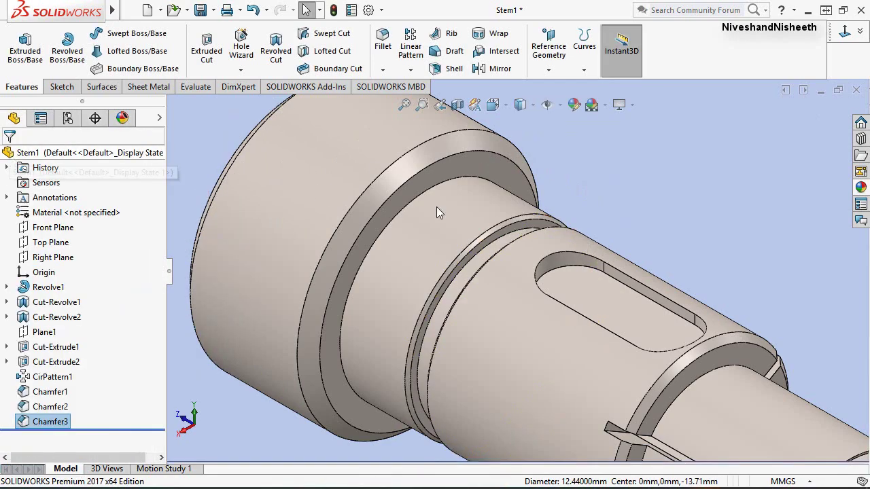
# Inspect the groove chamfers, then save and close the Stem1 part.
pyautogui.scroll(-2, 520, 269)
pyautogui.scroll(-2, 488, 258)
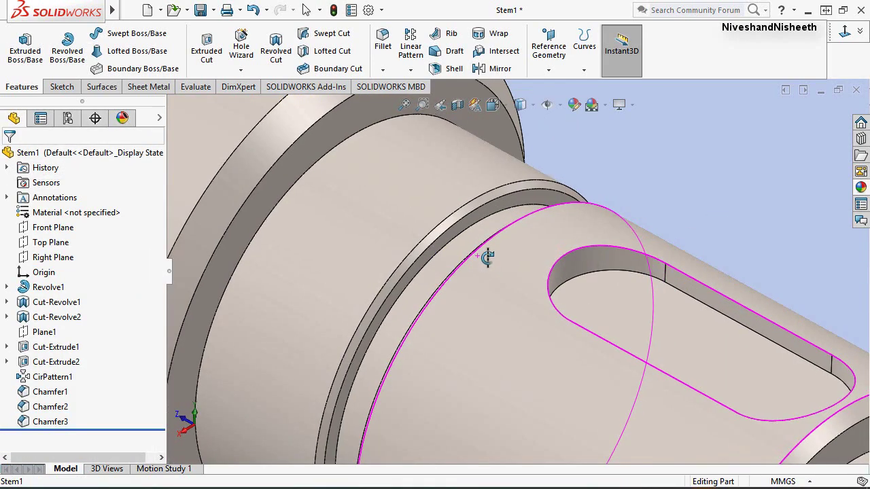
pyautogui.moveTo(488, 257)
pyautogui.mouseDown(button='middle')
pyautogui.moveTo(557, 305)
pyautogui.moveTo(521, 292)
pyautogui.mouseUp(button='middle')
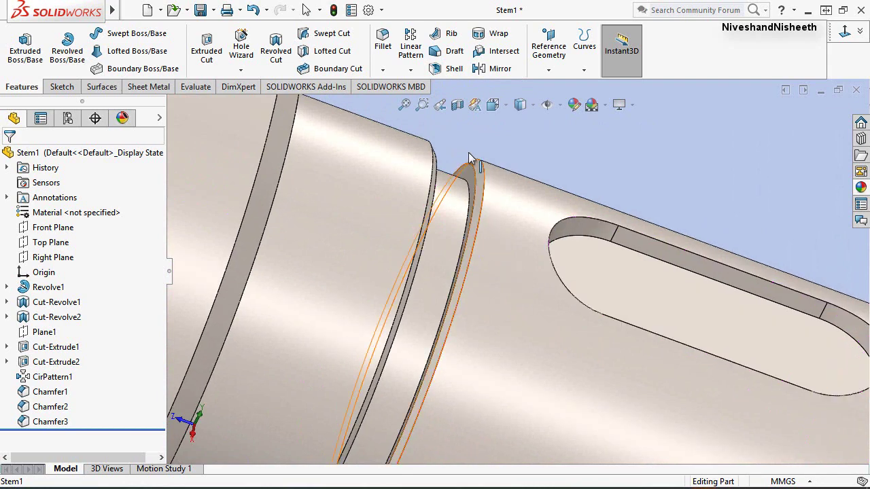
pyautogui.click(862, 34)
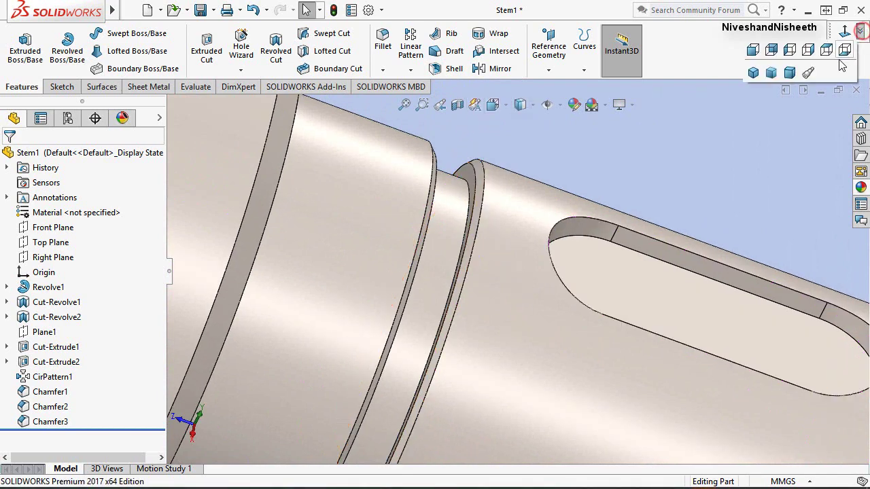
pyautogui.click(757, 76)
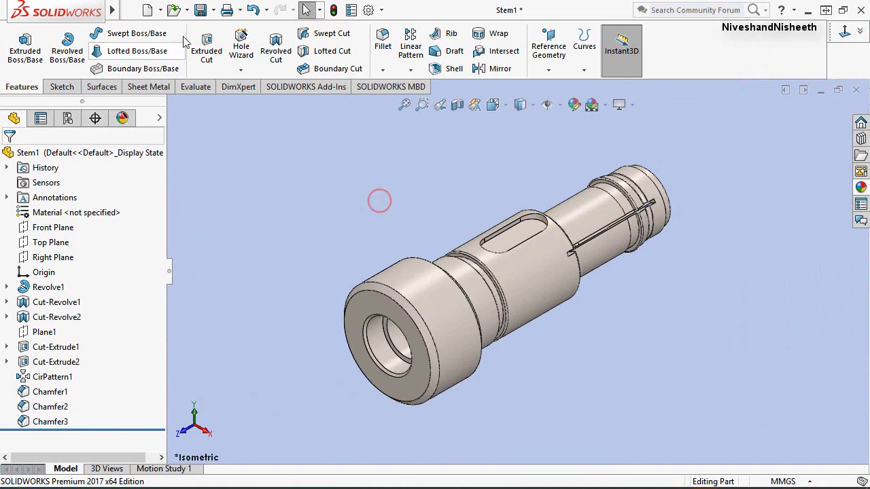
pyautogui.click(200, 9)
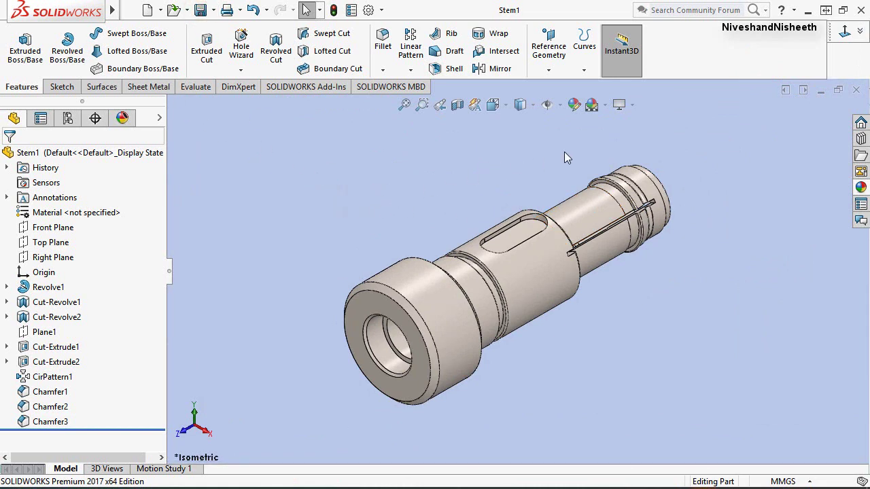
pyautogui.click(859, 91)
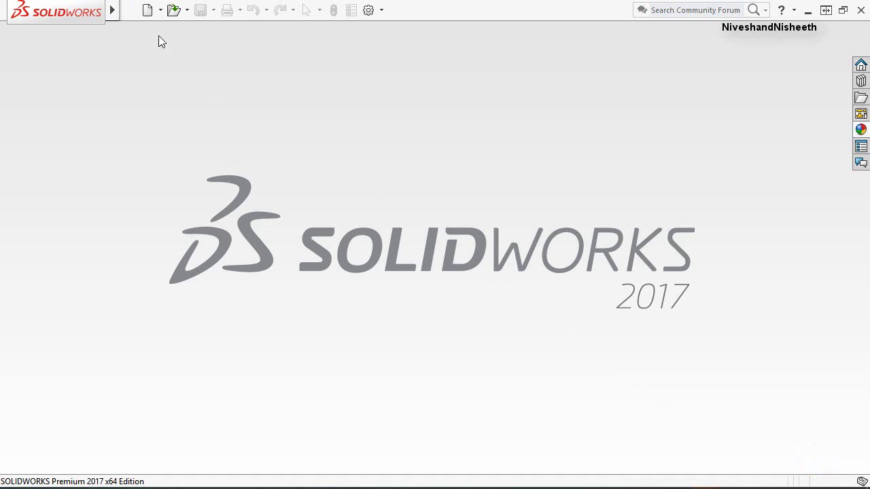
# Create a new Part document and switch its units from IPS to MMGS.
pyautogui.click(148, 12)
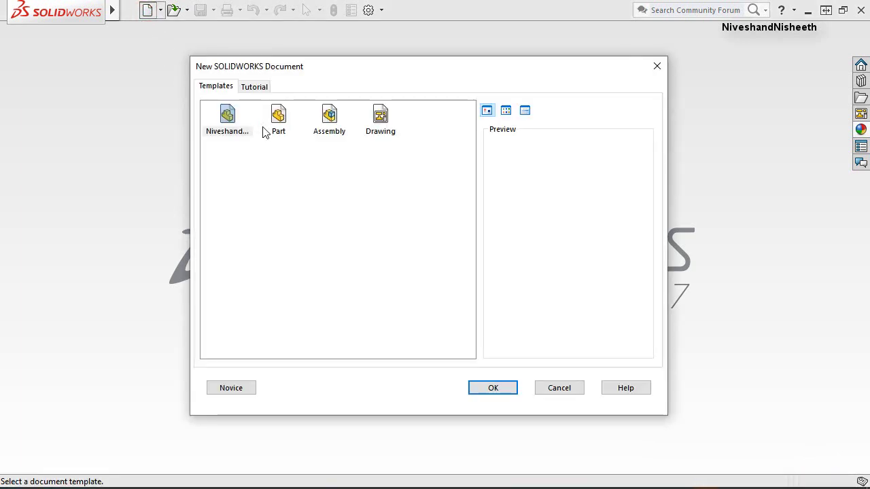
pyautogui.click(284, 117)
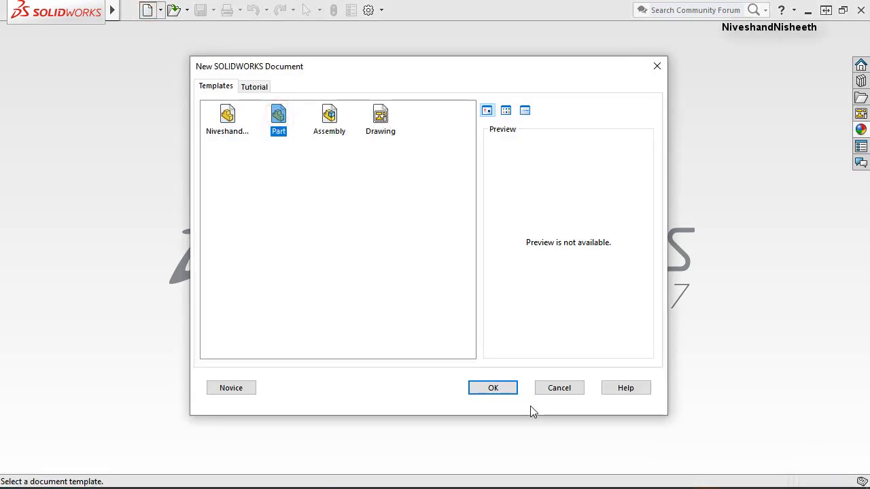
pyautogui.click(507, 393)
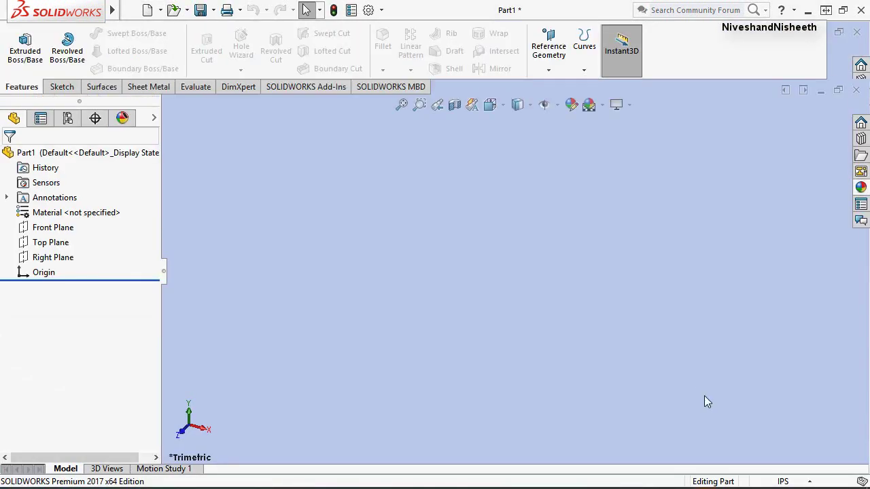
pyautogui.click(801, 481)
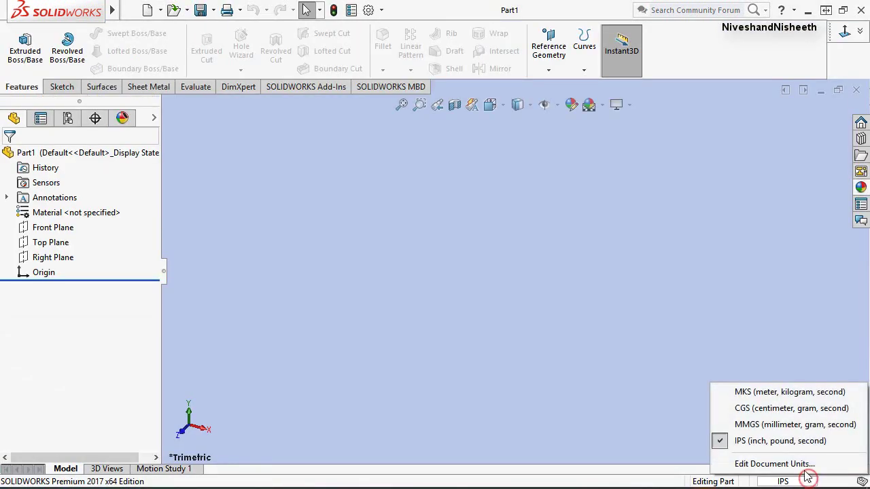
pyautogui.click(761, 427)
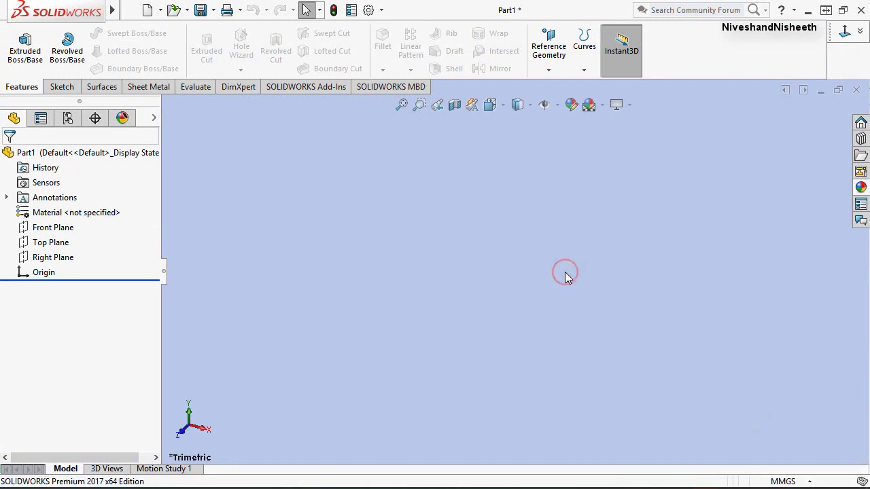
# Sketch an 18.86 mm diameter circle centred on the origin on the Right Plane.
pyautogui.click(26, 46)
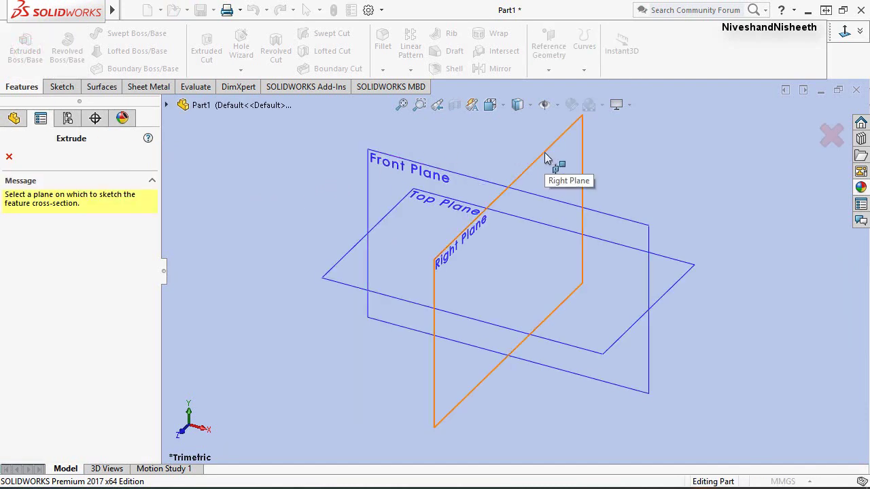
pyautogui.click(545, 152)
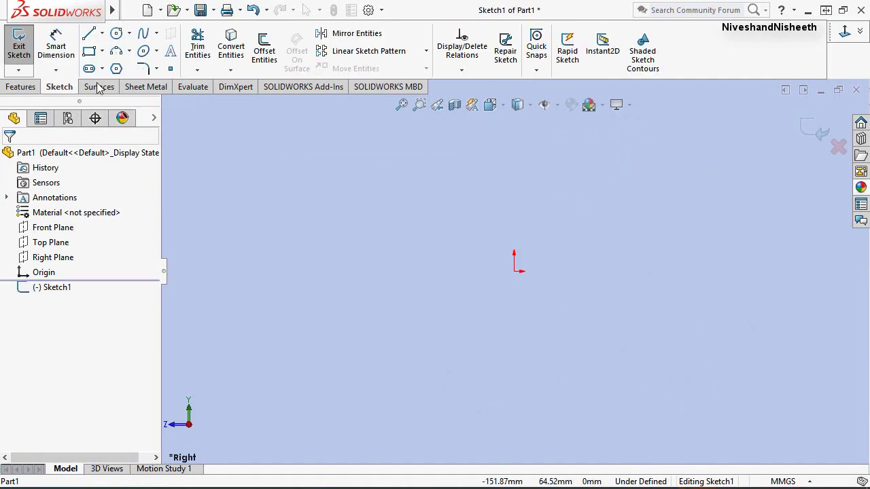
pyautogui.click(116, 32)
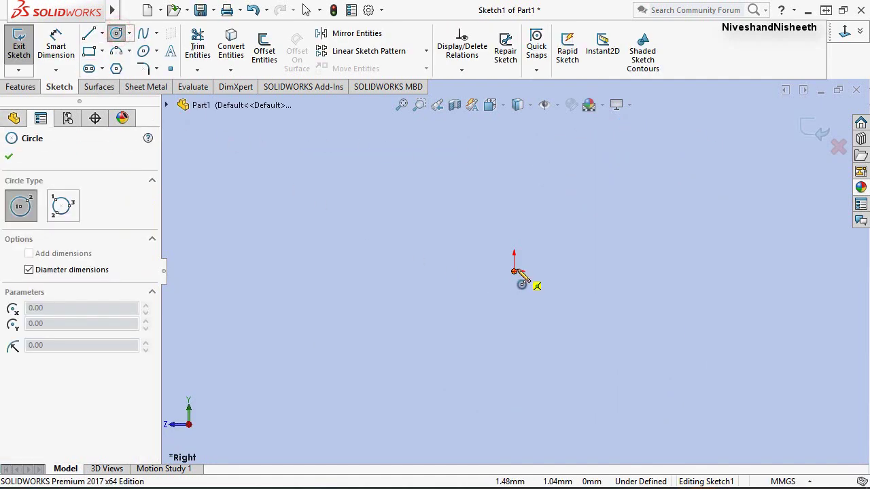
pyautogui.click(515, 271)
pyautogui.write('18.86')
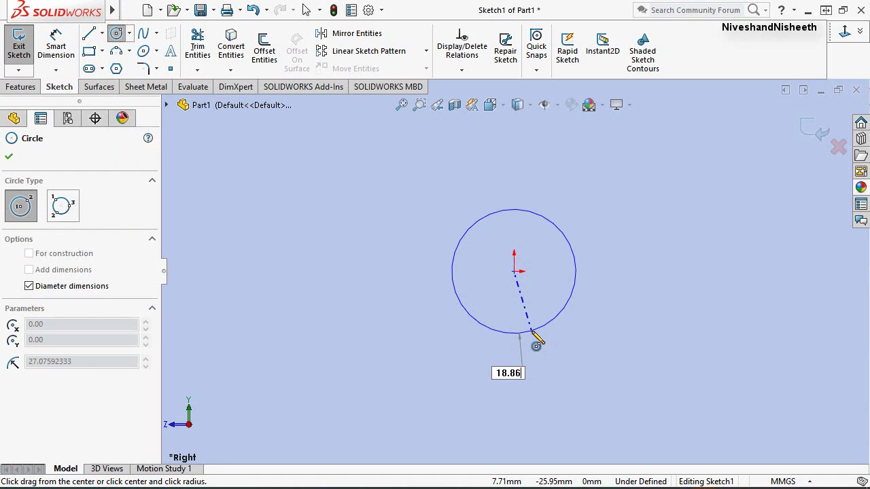
pyautogui.press('Return')
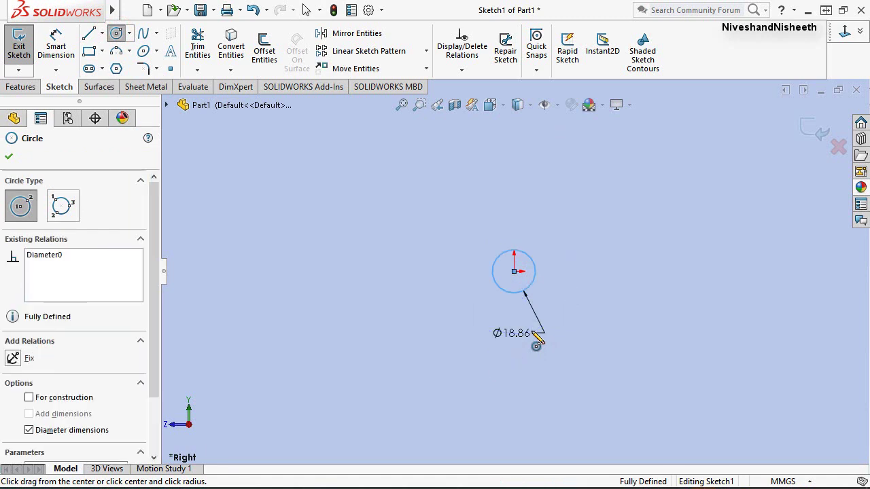
pyautogui.click(9, 157)
pyautogui.rightClick(419, 219)
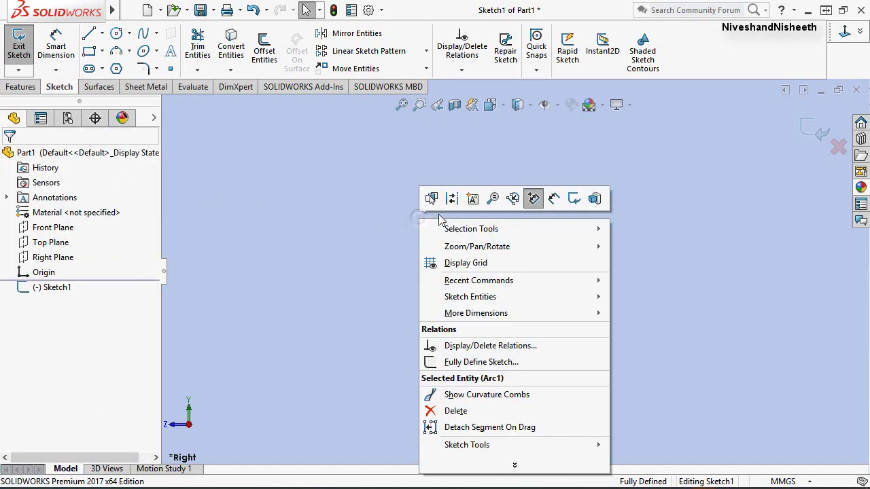
pyautogui.click(574, 199)
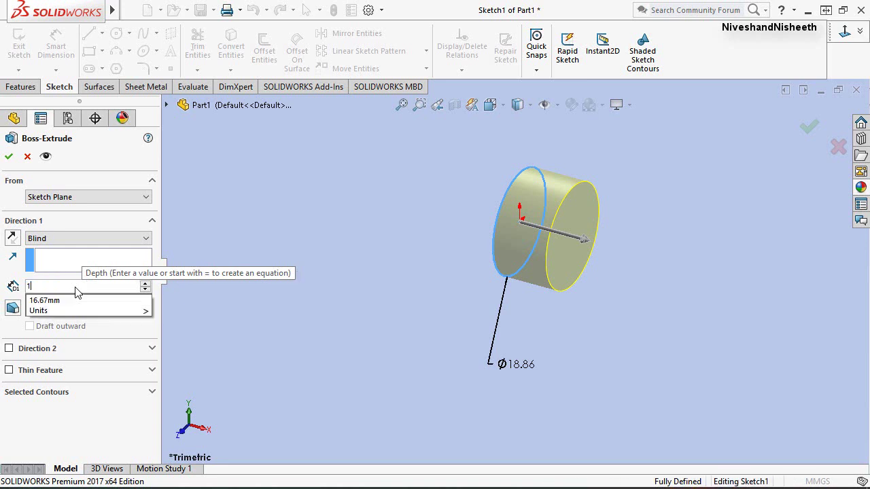
# Extrude the circle 1.72 mm deep as Boss-Extrude1.
pyautogui.write('1.7')
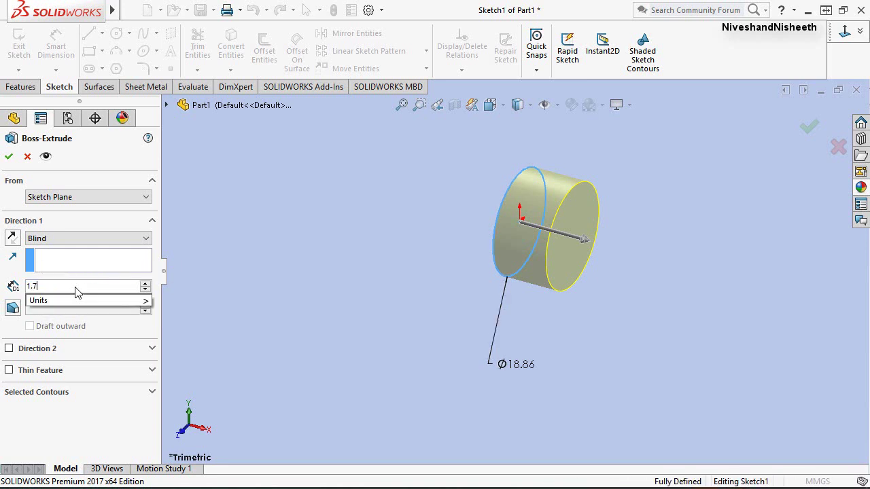
pyautogui.write('2')
pyautogui.press('Return')
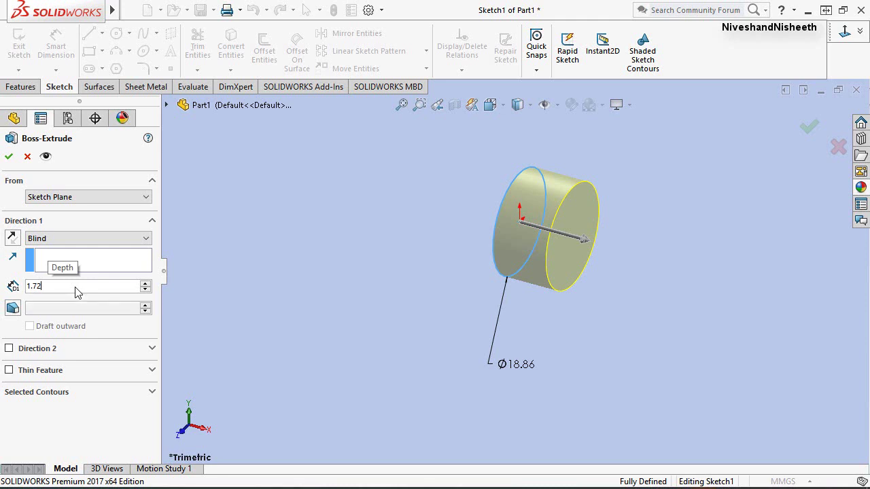
pyautogui.click(9, 157)
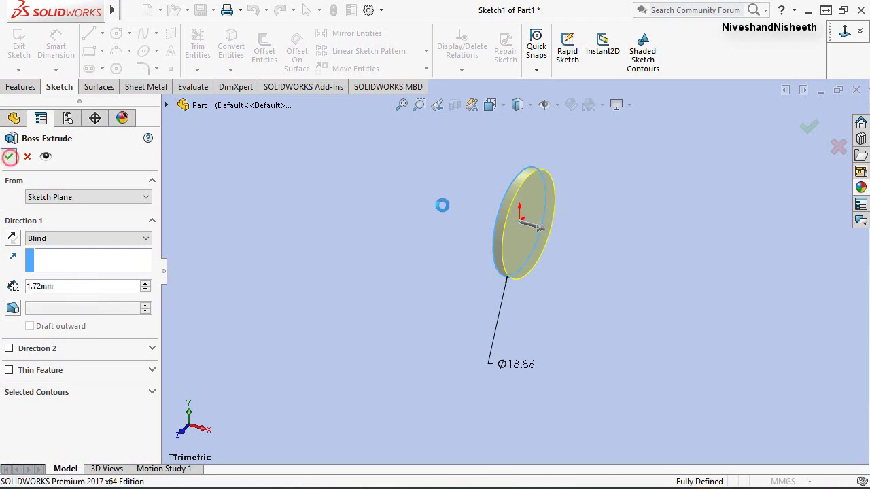
# Switch the view to isometric.
pyautogui.click(454, 143)
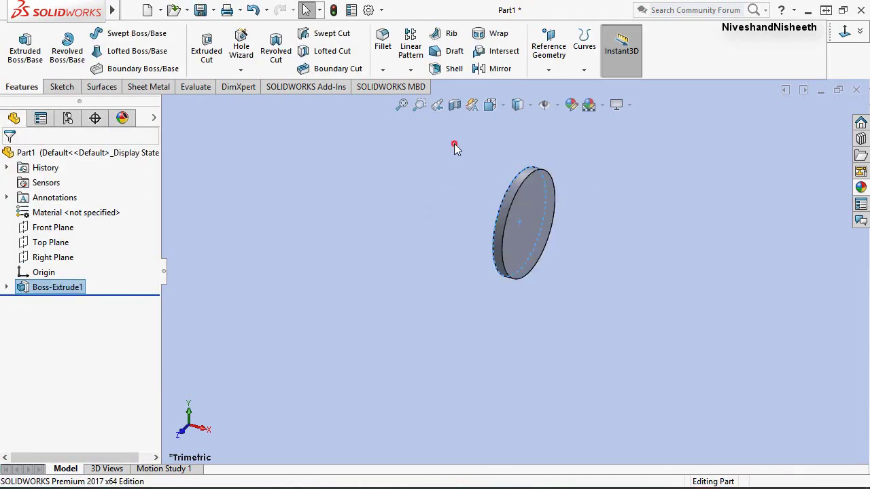
pyautogui.click(501, 103)
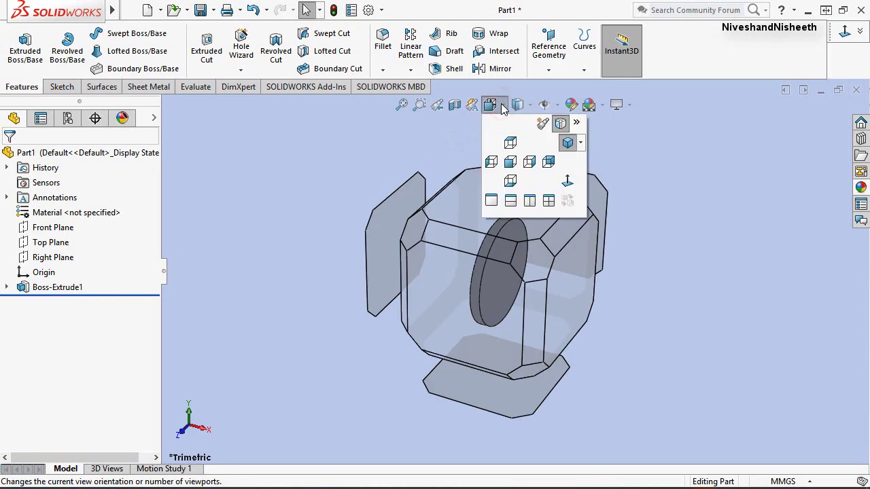
pyautogui.click(582, 147)
pyautogui.moveTo(568, 143)
pyautogui.click(593, 164)
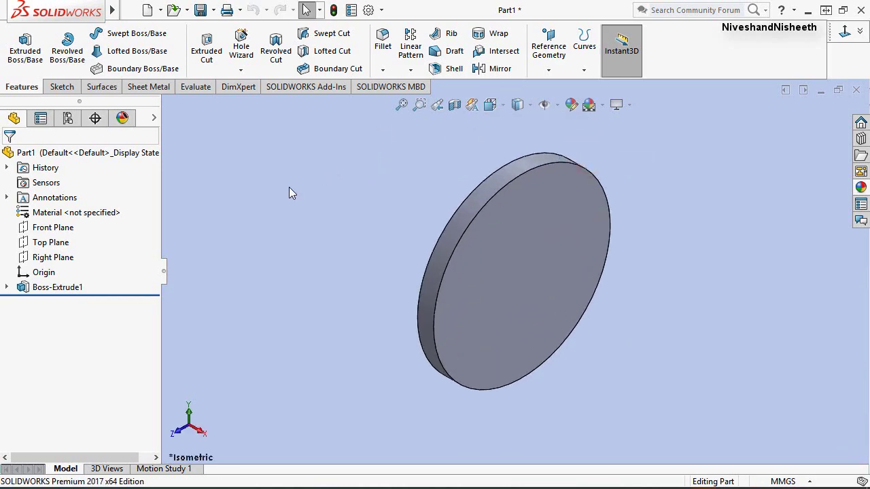
# Apply the Metal > Brass polished brass appearance to Part1.
pyautogui.click(8, 153)
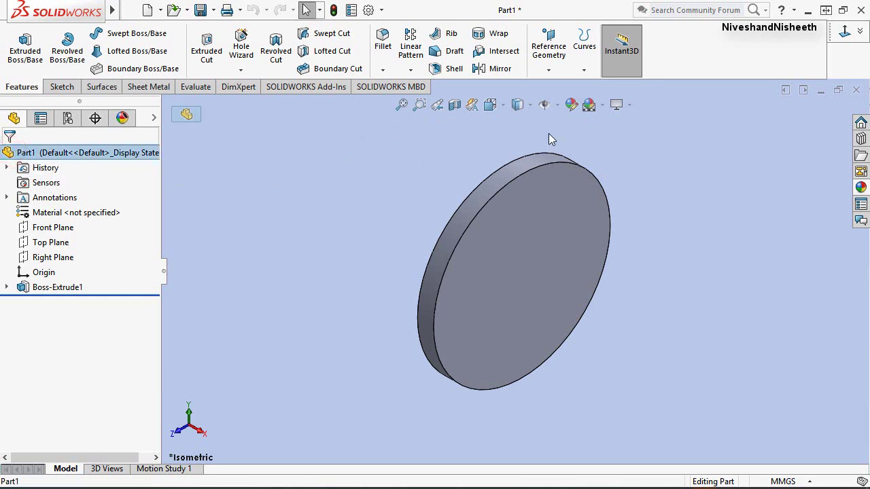
pyautogui.click(571, 104)
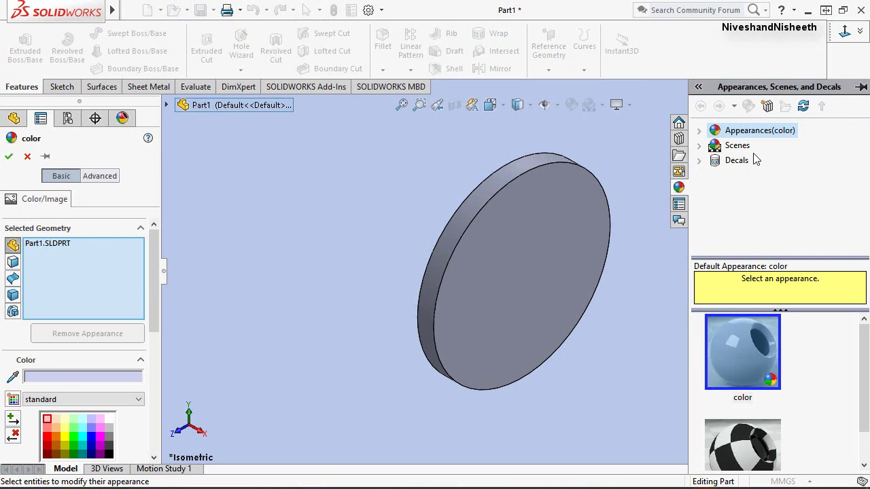
pyautogui.click(701, 132)
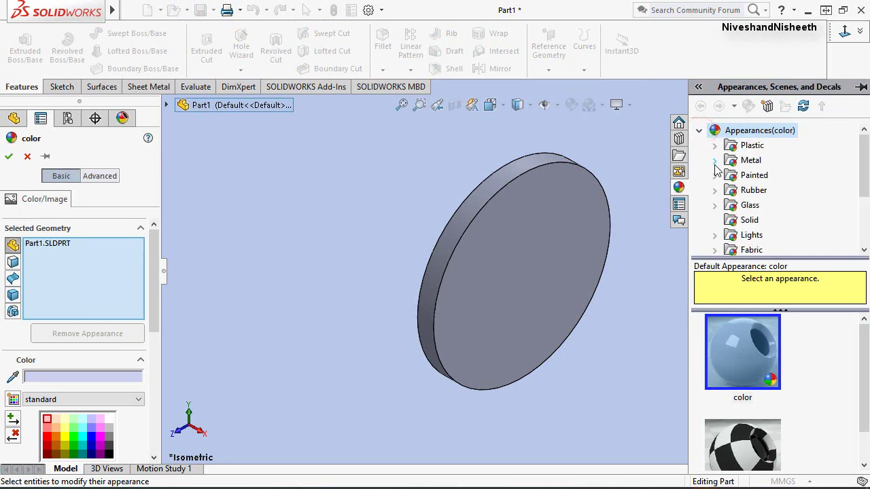
pyautogui.click(715, 160)
pyautogui.click(766, 206)
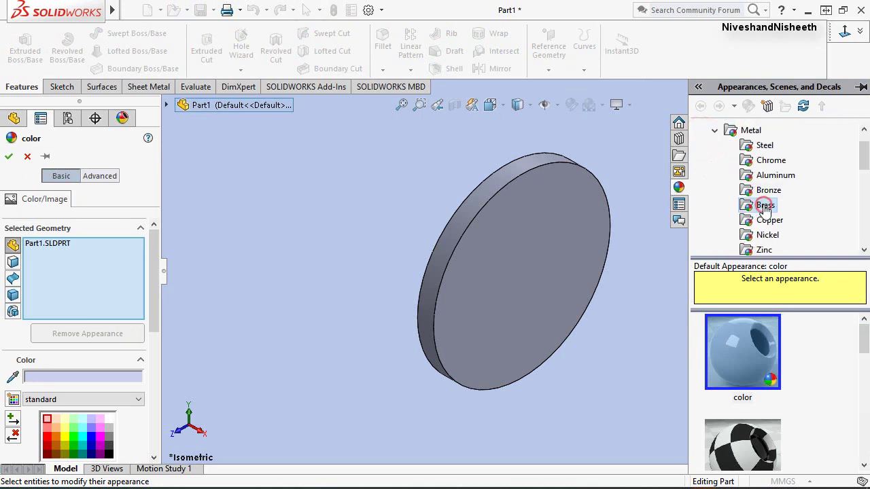
pyautogui.click(735, 357)
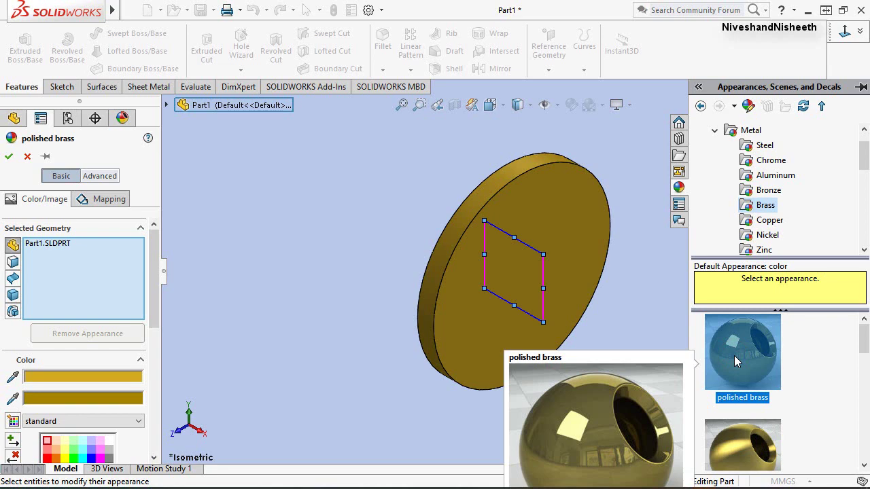
pyautogui.press('Return')
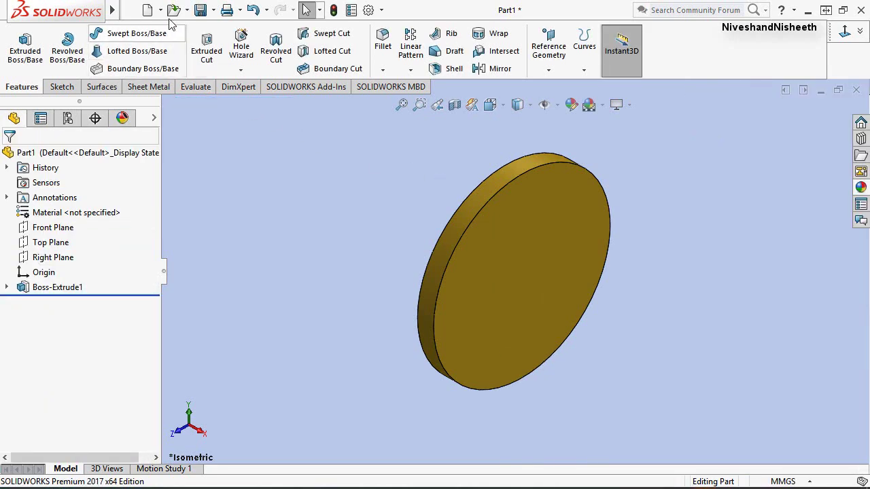
# Save the brass disc as Plate1 in the Screw Gauge folder.
pyautogui.click(200, 11)
pyautogui.write('Plate1')
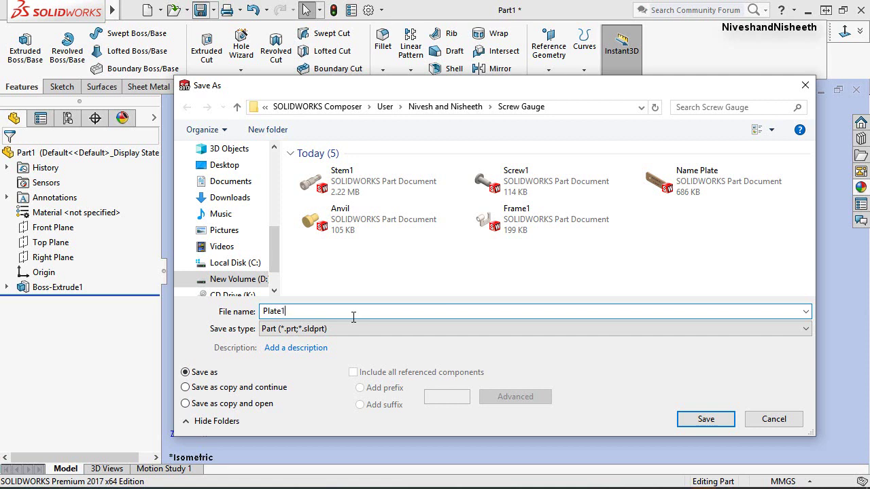
pyautogui.click(718, 417)
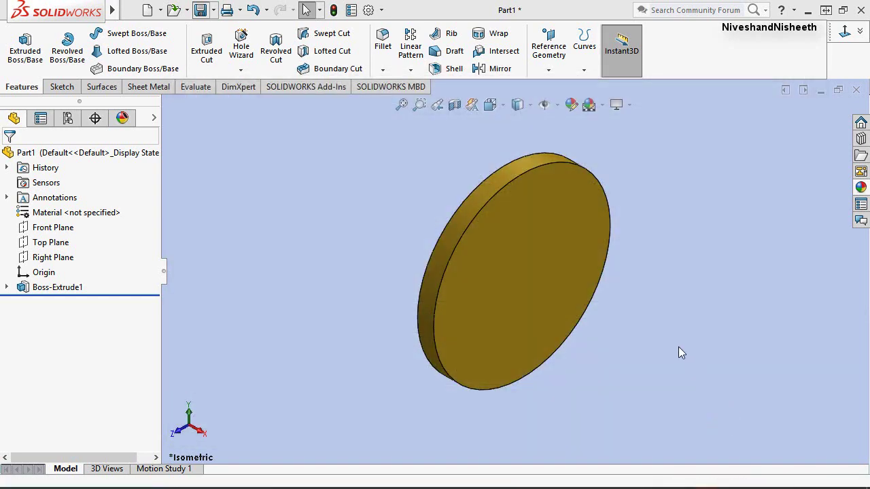
pyautogui.click(748, 433)
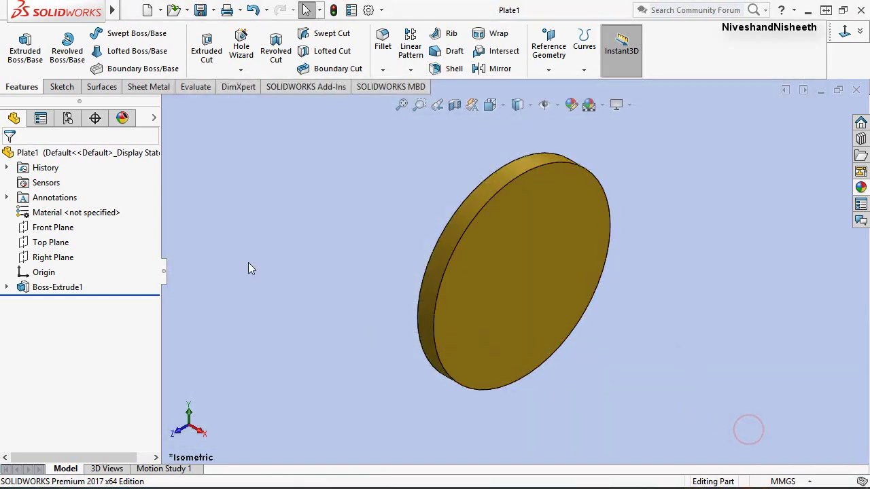
pyautogui.click(379, 311)
# Cut a Ø12.44 mm circle centred on the origin through the disc face, creating Cut-Extrude1.
pyautogui.click(207, 49)
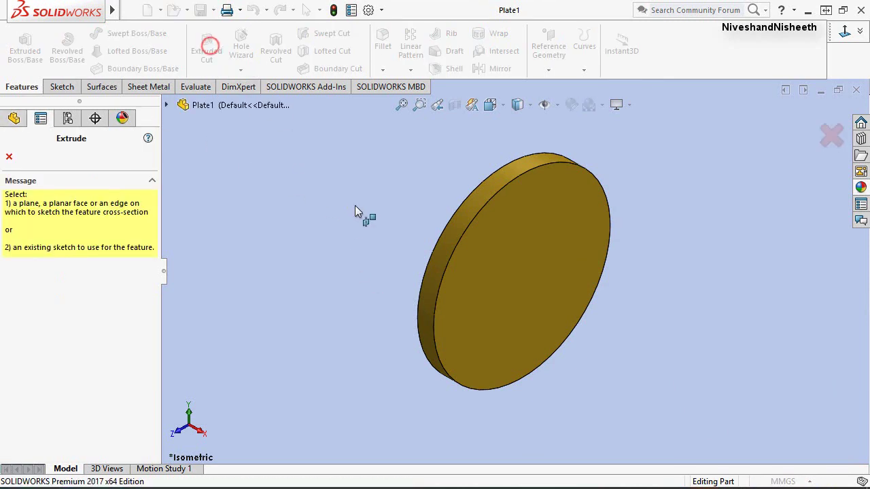
pyautogui.click(512, 274)
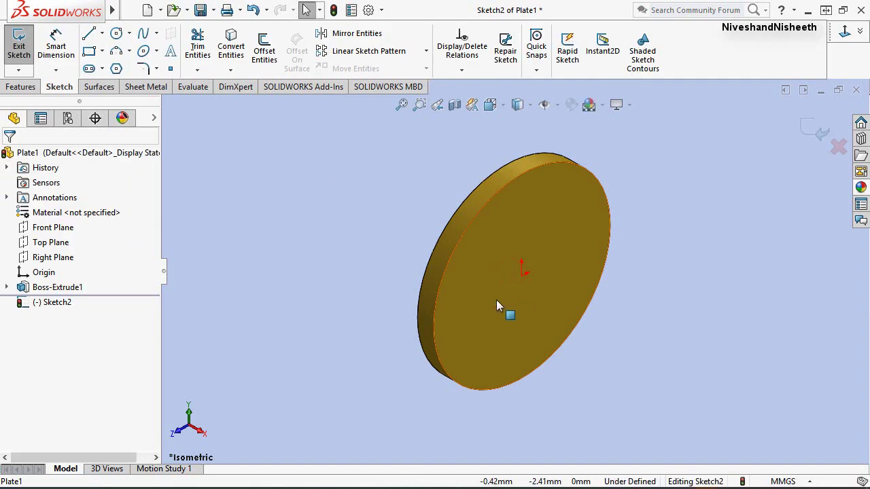
pyautogui.click(116, 34)
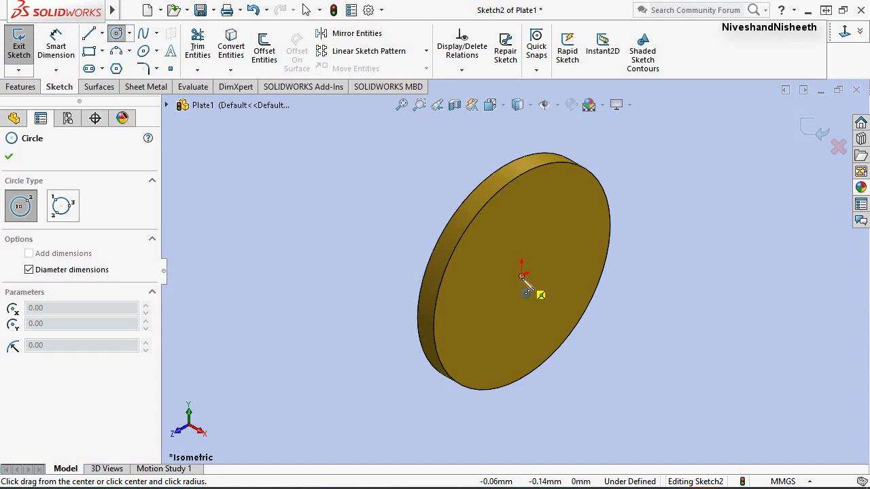
pyautogui.click(521, 275)
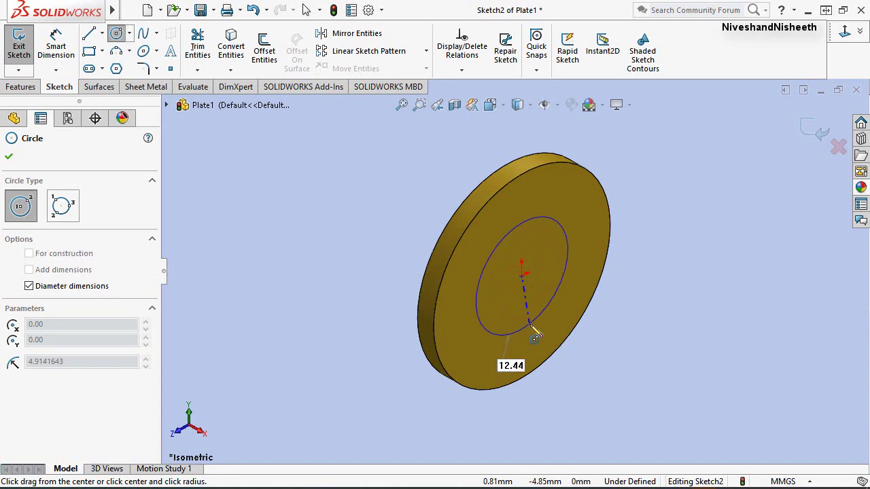
pyautogui.click(535, 334)
pyautogui.rightClick(323, 240)
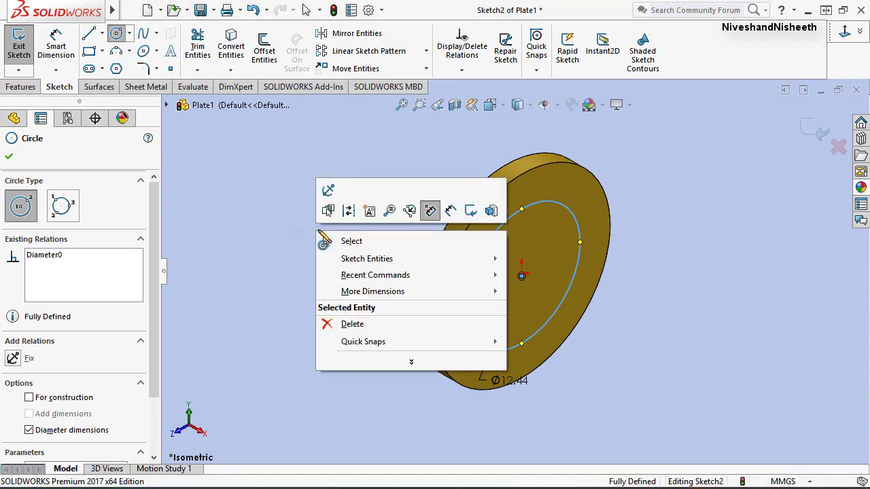
pyautogui.click(470, 210)
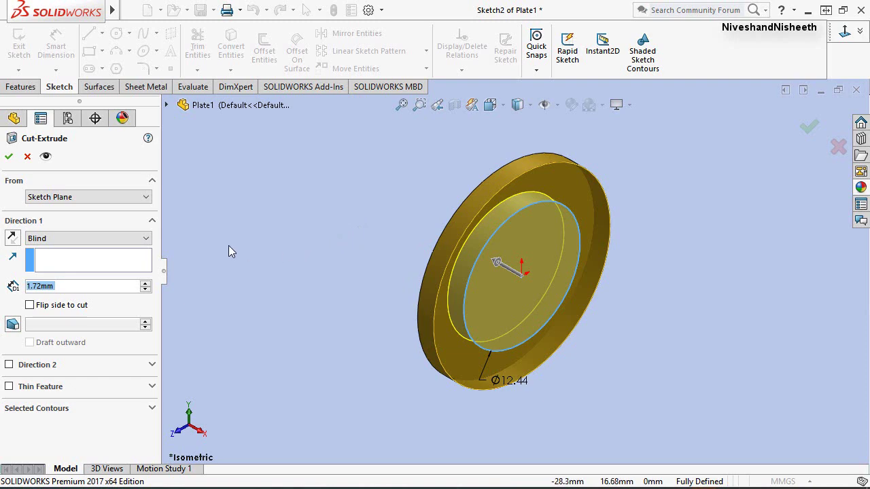
pyautogui.click(9, 157)
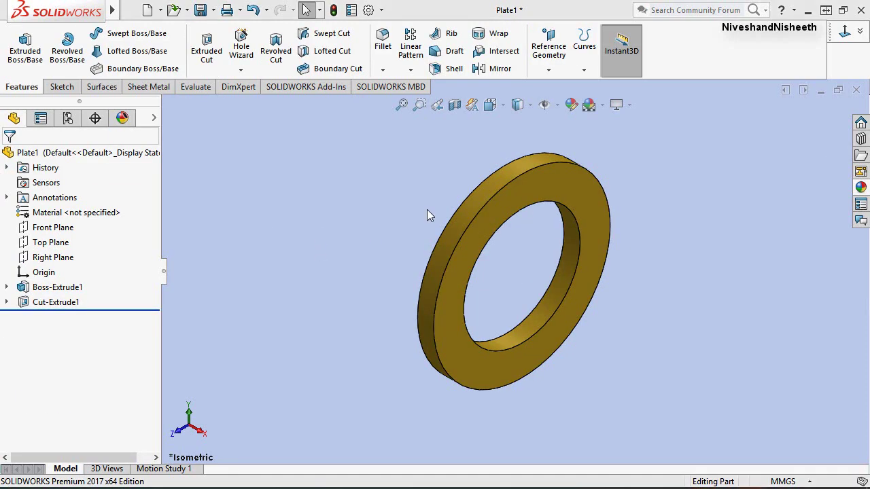
# Add a symmetric 0.5 mm chamfer to the ring's outer edge and save Plate1.
pyautogui.click(478, 218)
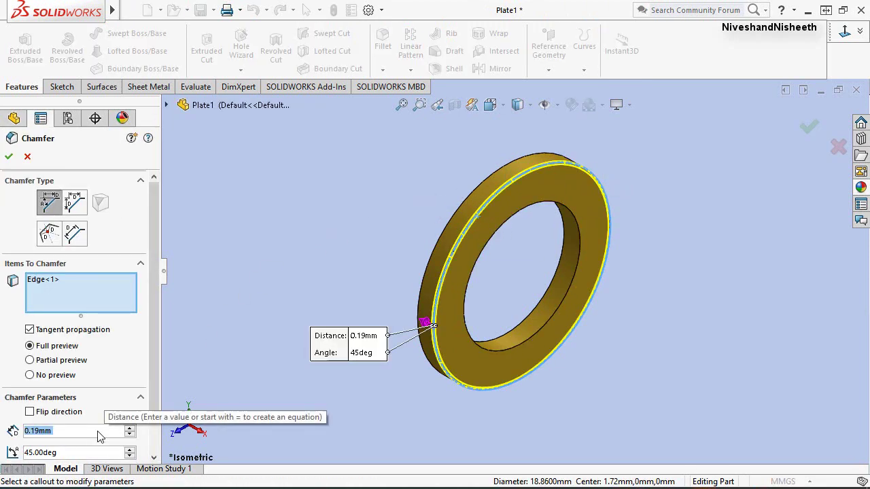
pyautogui.click(76, 208)
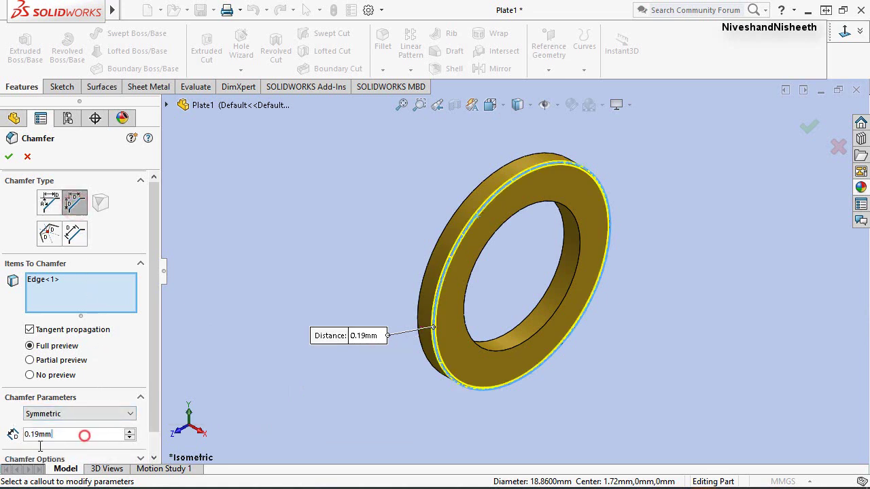
pyautogui.moveTo(40, 446); pyautogui.dragTo(2, 440)
pyautogui.write('0.5')
pyautogui.press('Return')
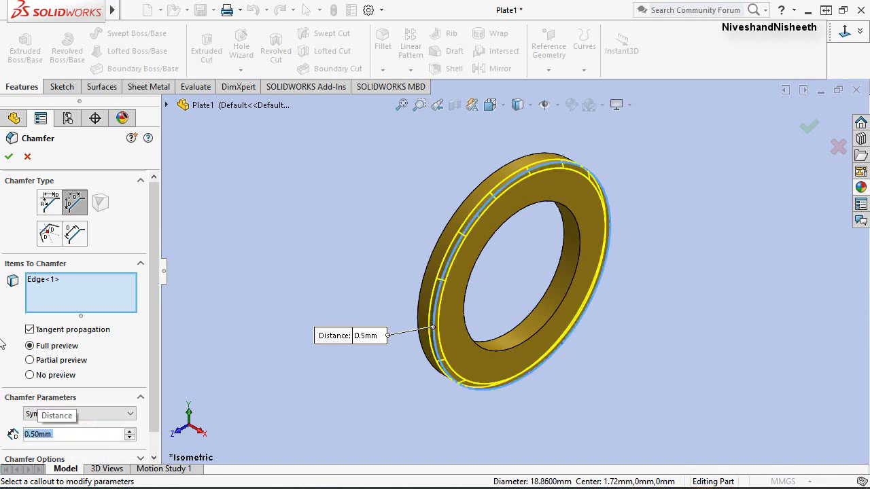
pyautogui.click(304, 217)
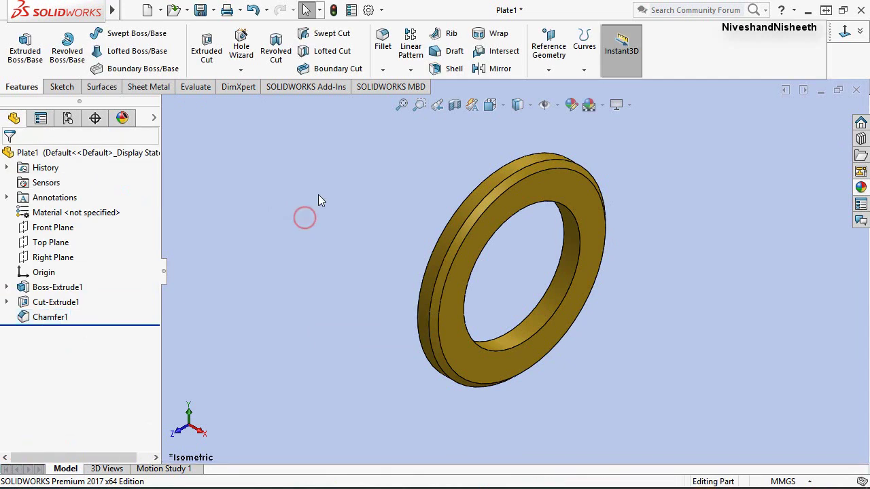
pyautogui.click(200, 9)
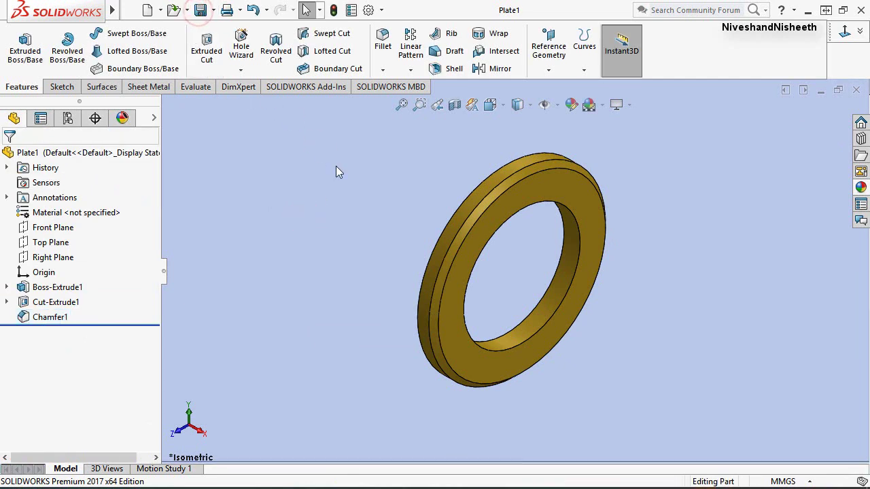
# Close Plate1 and create a new blank part from the Part template.
pyautogui.click(856, 90)
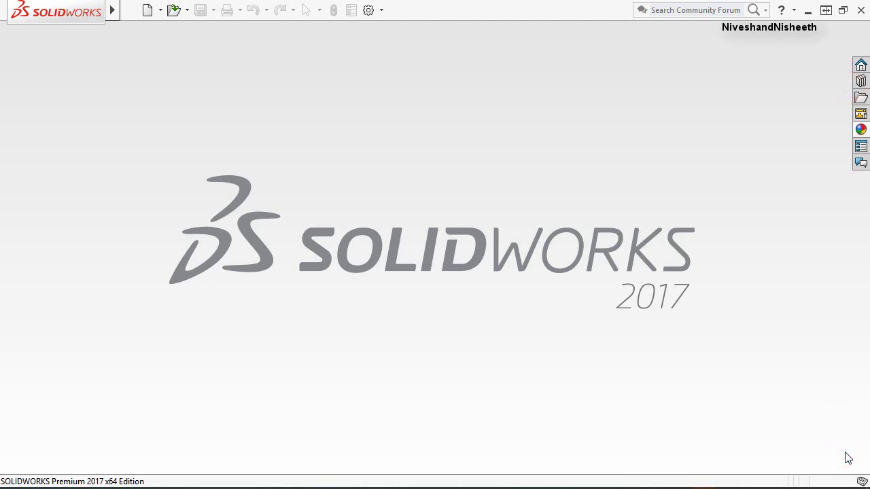
pyautogui.click(823, 451)
pyautogui.click(147, 12)
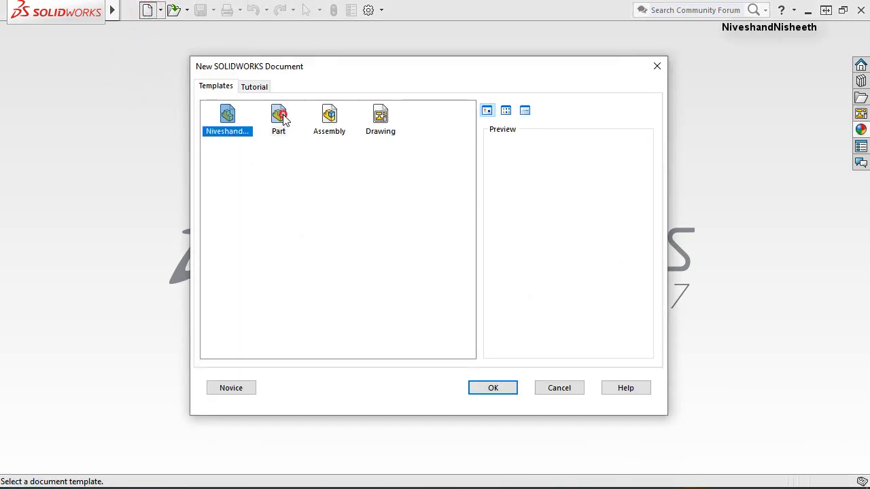
pyautogui.click(278, 126)
pyautogui.doubleClick(281, 114)
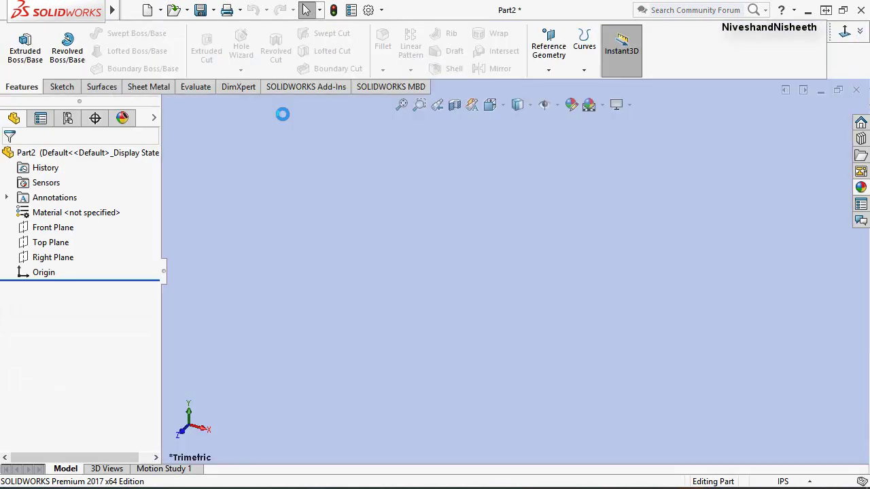
# Switch the new part's units to MMGS and start a new sketch.
pyautogui.click(810, 482)
pyautogui.click(745, 426)
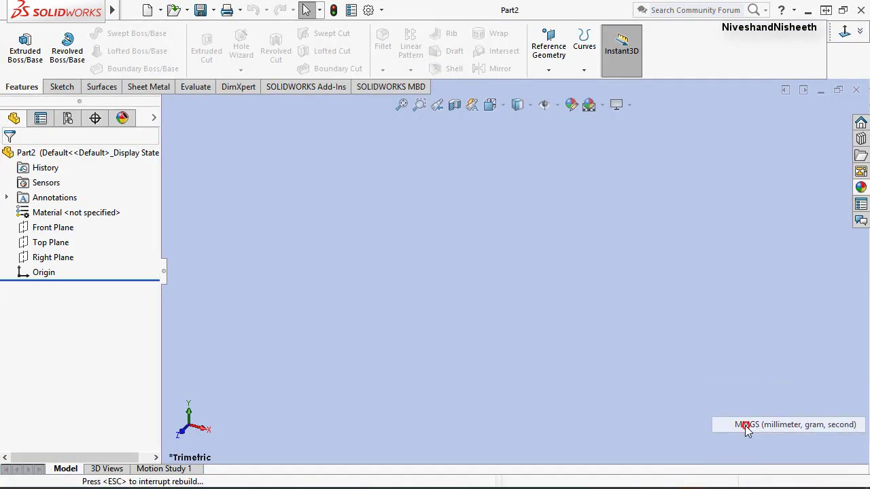
pyautogui.click(61, 86)
pyautogui.click(19, 44)
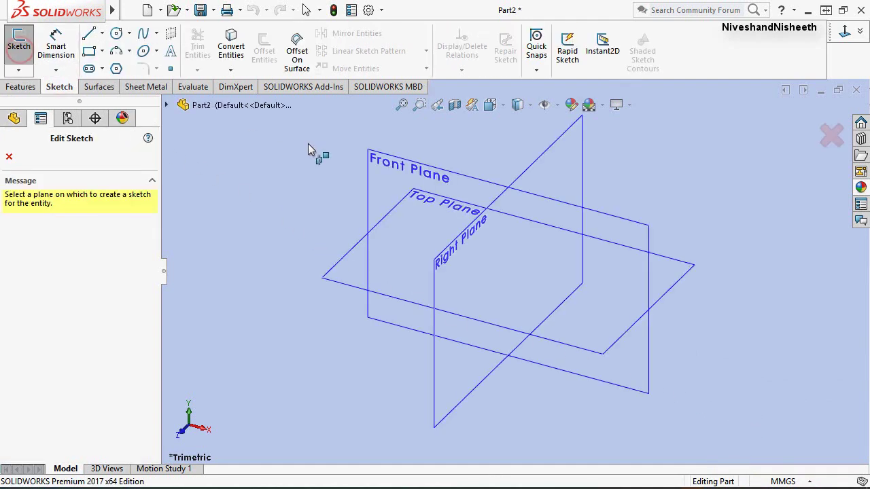
# Draw a Ø12.44 mm circle at the origin on the Right Plane, exit the sketch, and fit the view.
pyautogui.click(547, 167)
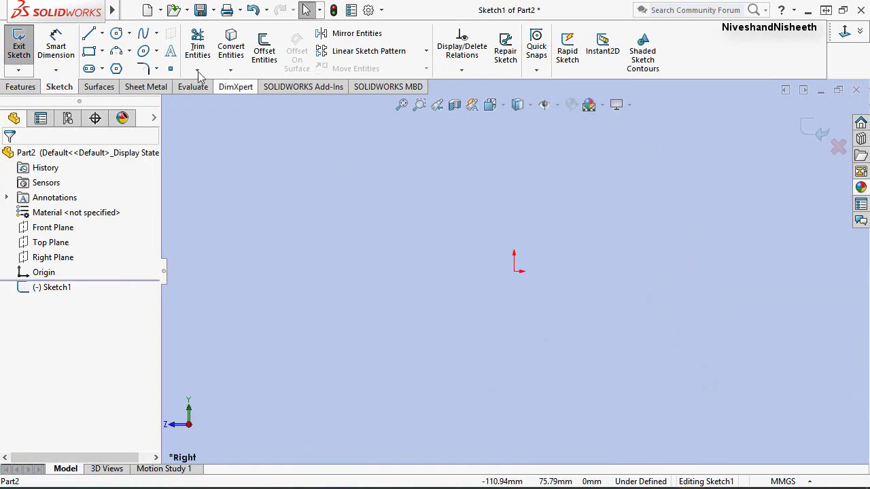
pyautogui.click(116, 33)
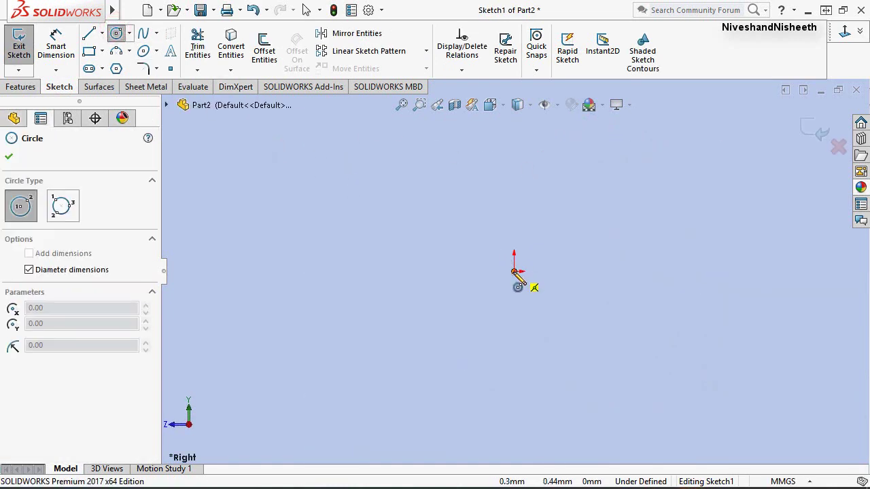
pyautogui.moveTo(514, 272); pyautogui.dragTo(521, 303)
pyautogui.write('12.44')
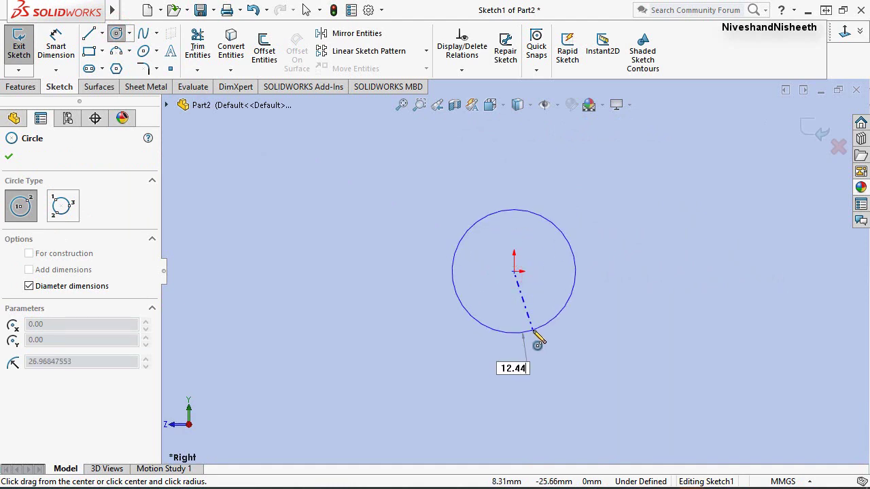
pyautogui.press('Return')
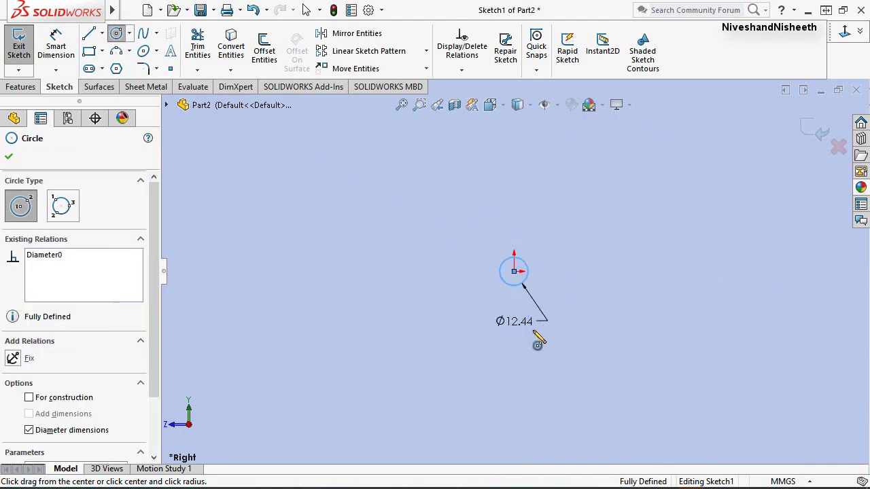
pyautogui.rightClick(576, 219)
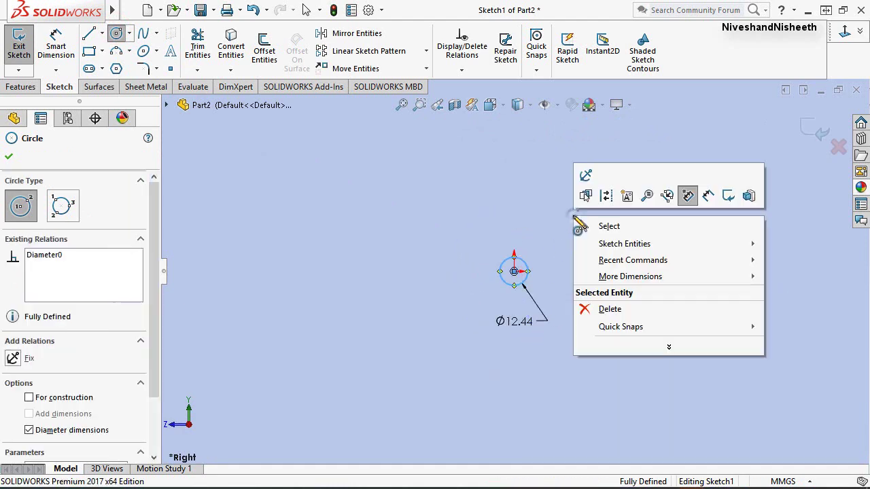
pyautogui.click(728, 195)
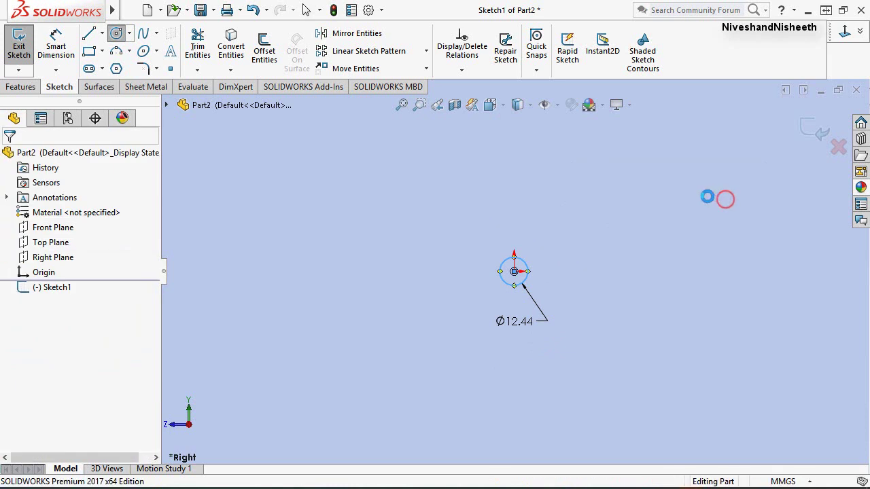
pyautogui.click(440, 112)
pyautogui.click(402, 105)
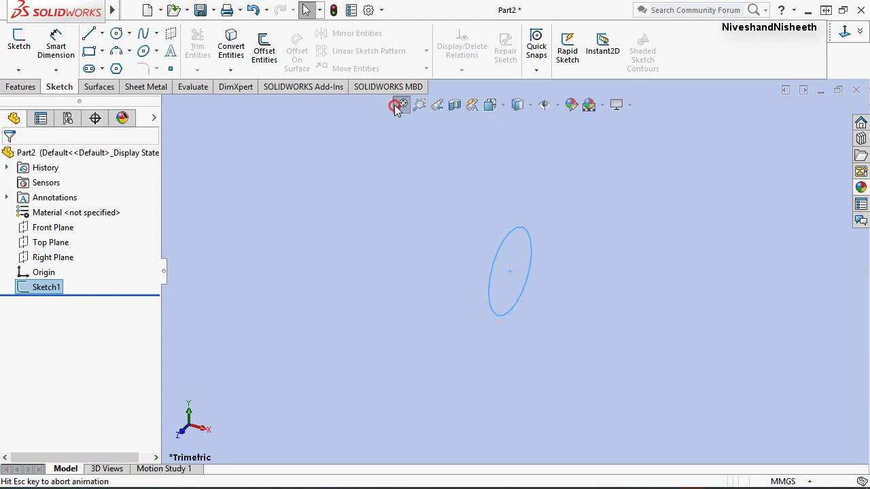
# Extrude the circle 5.83 mm into a solid cylinder.
pyautogui.click(19, 87)
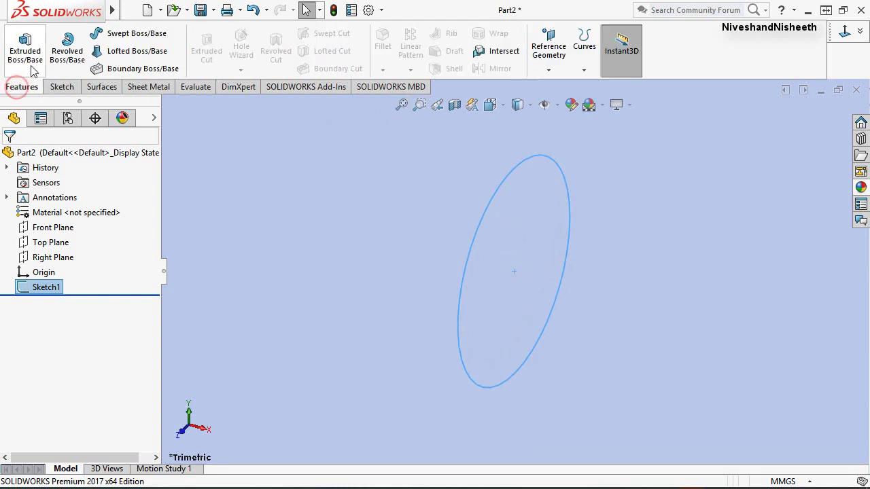
pyautogui.click(25, 49)
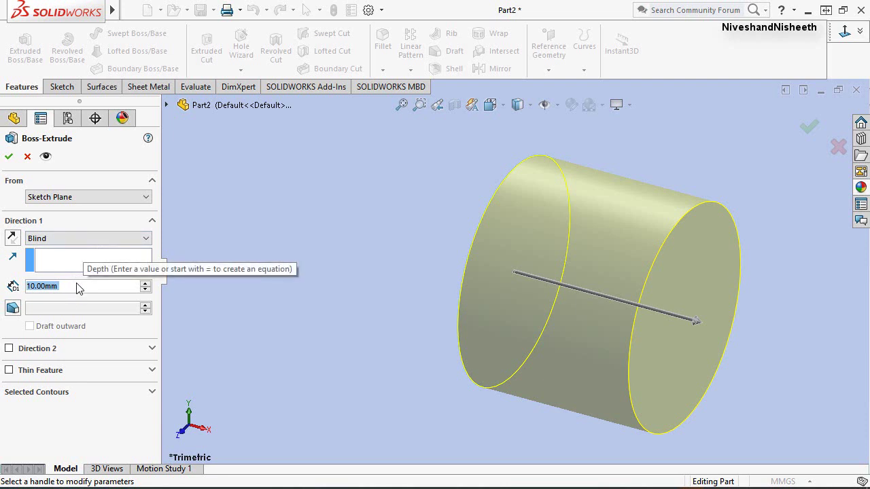
pyautogui.write('5.83')
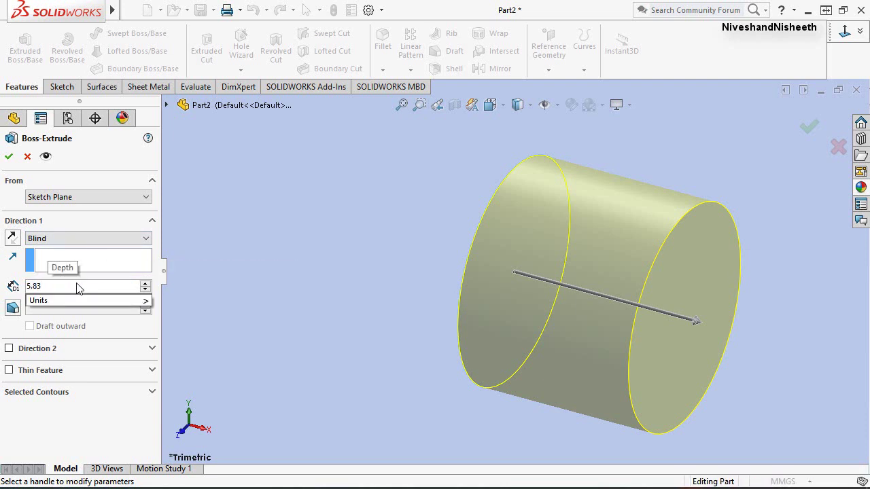
pyautogui.press('Return')
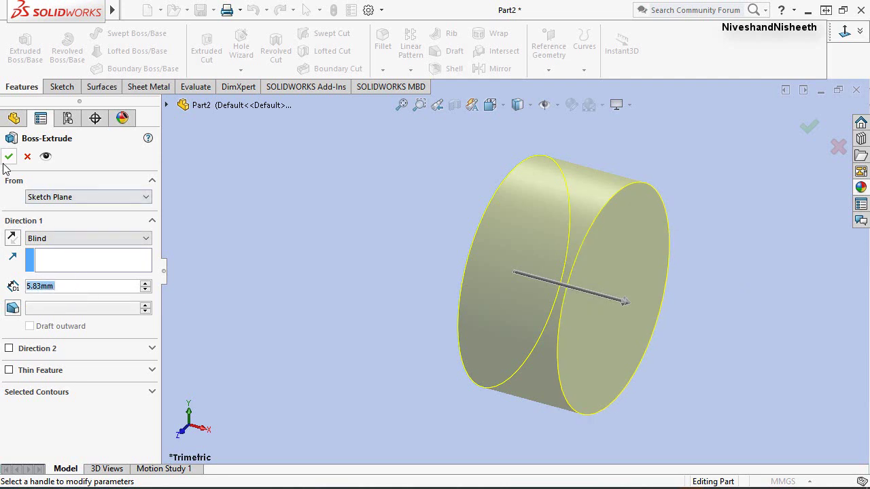
pyautogui.click(8, 157)
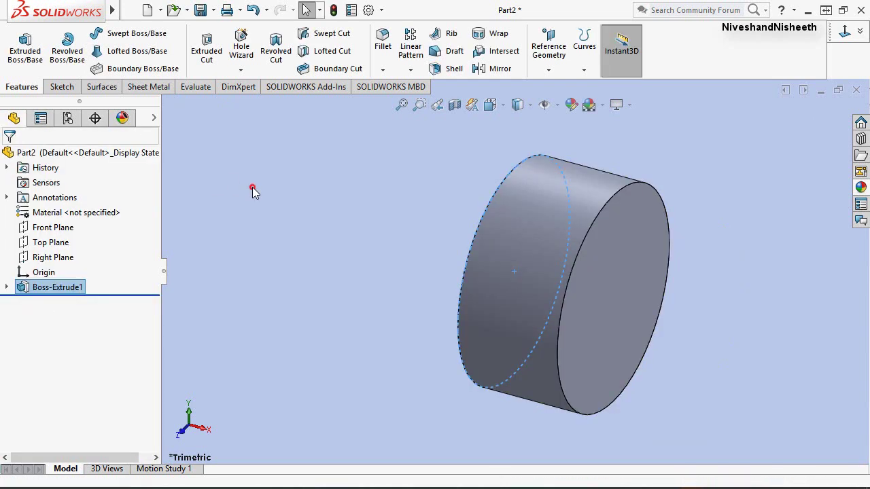
# View the cylinder isometrically and bring up the save dialog.
pyautogui.click(252, 187)
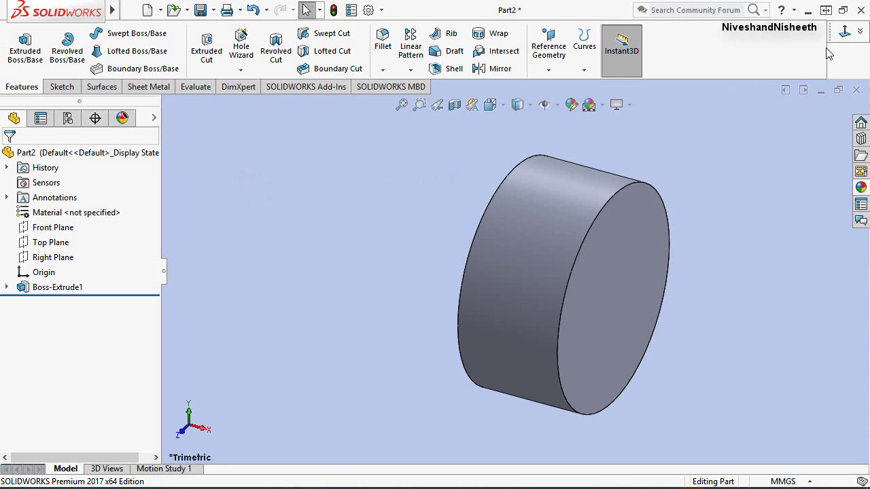
pyautogui.click(858, 35)
pyautogui.click(750, 76)
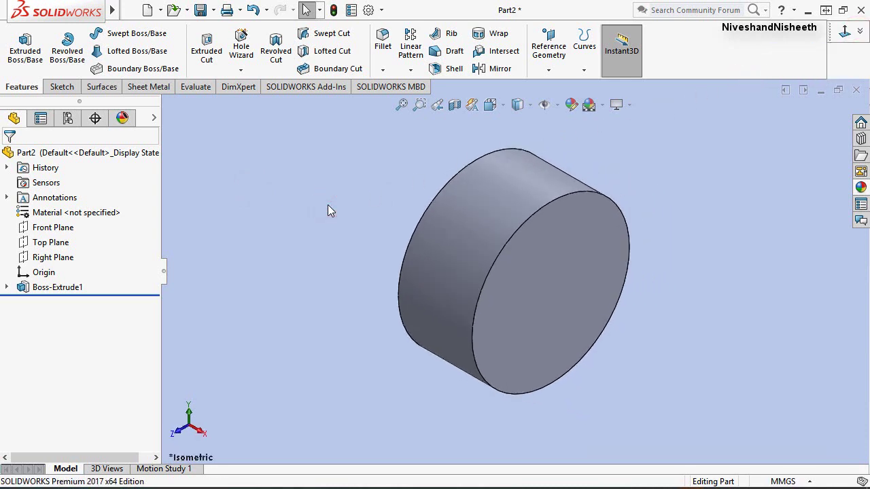
pyautogui.click(200, 9)
pyautogui.write('Binder1')
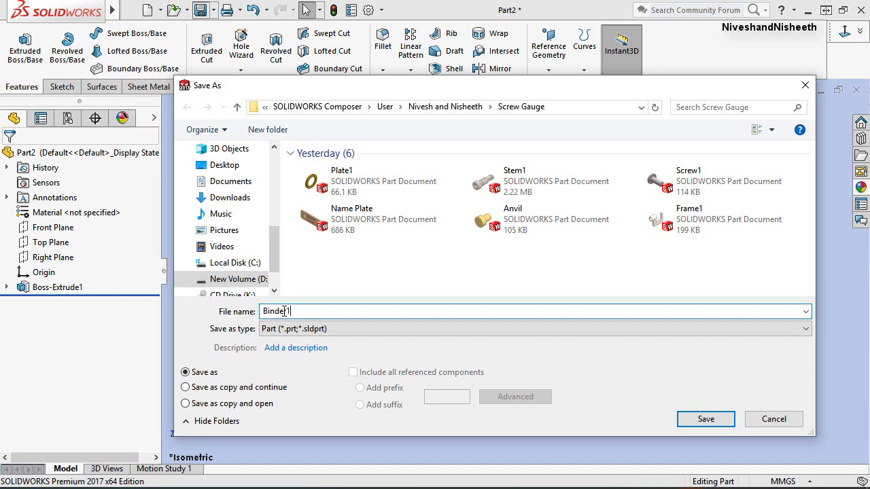
# Save the cylinder as Binder1 and box-select the whole cylinder.
pyautogui.click(710, 419)
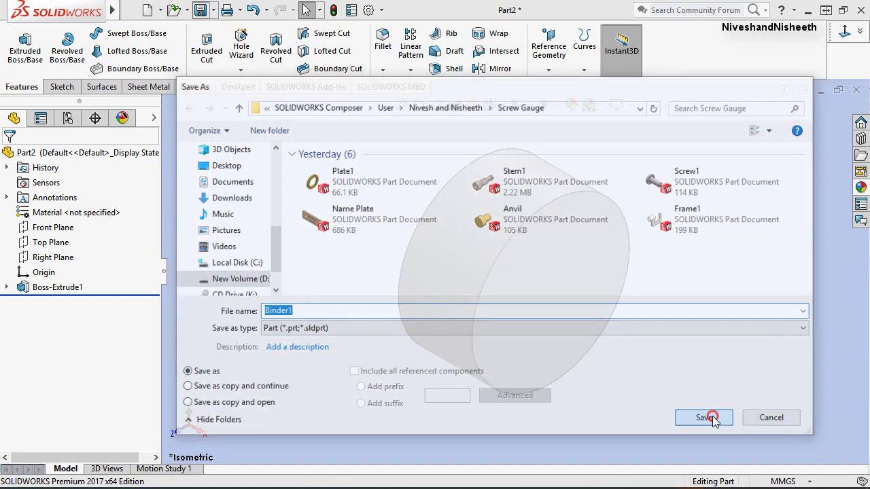
pyautogui.moveTo(345, 128); pyautogui.dragTo(684, 437)
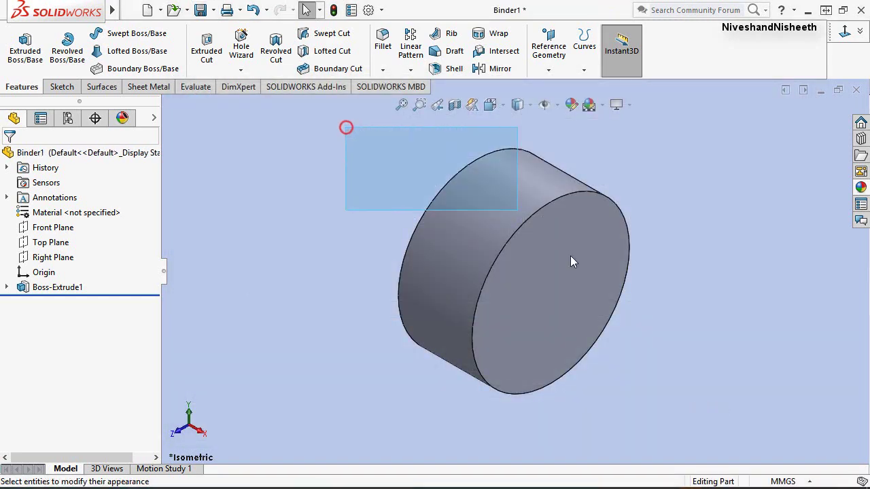
# Apply the brushed steel metal appearance to the cylinder and list the part's appearances.
pyautogui.click(861, 188)
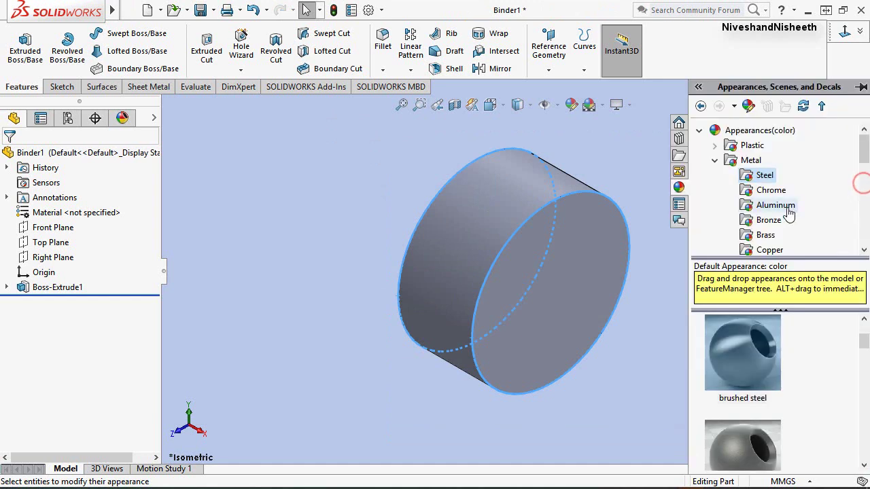
pyautogui.click(747, 361)
pyautogui.doubleClick(747, 361)
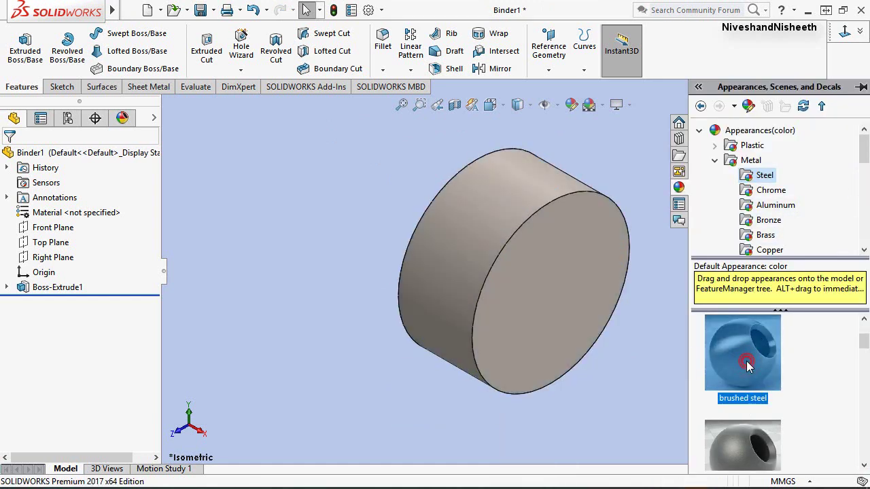
pyautogui.click(353, 208)
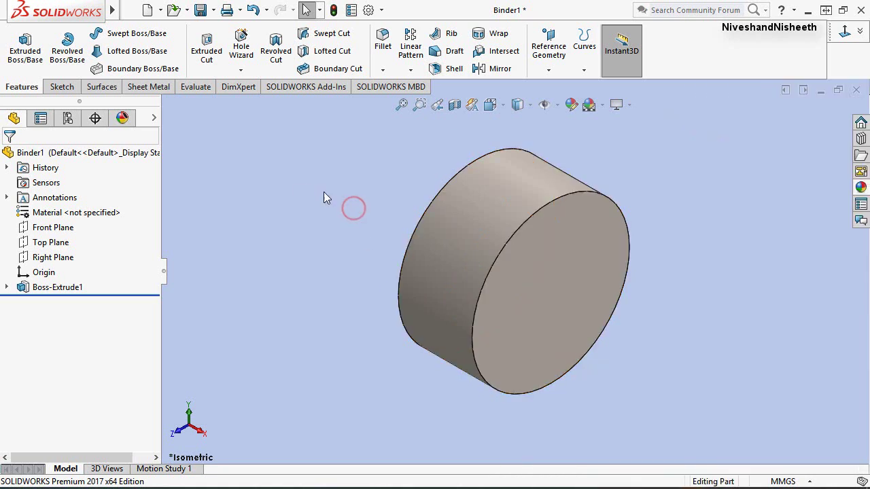
pyautogui.click(122, 120)
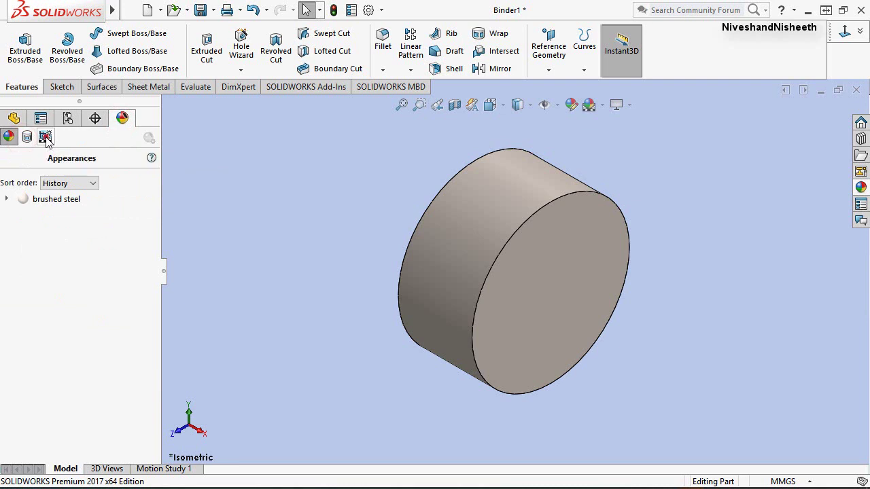
# Add a directional light at 0.31 brightness to the scene and save Binder1.
pyautogui.click(45, 137)
pyautogui.click(6, 199)
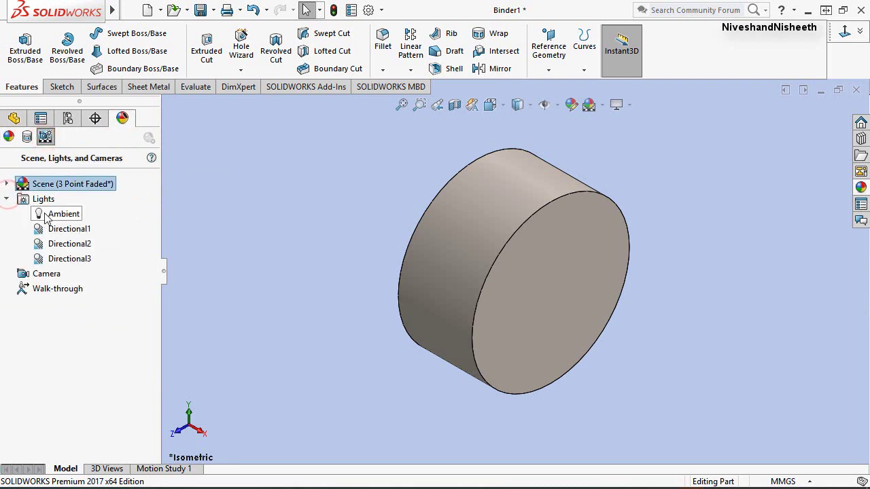
pyautogui.rightClick(39, 199)
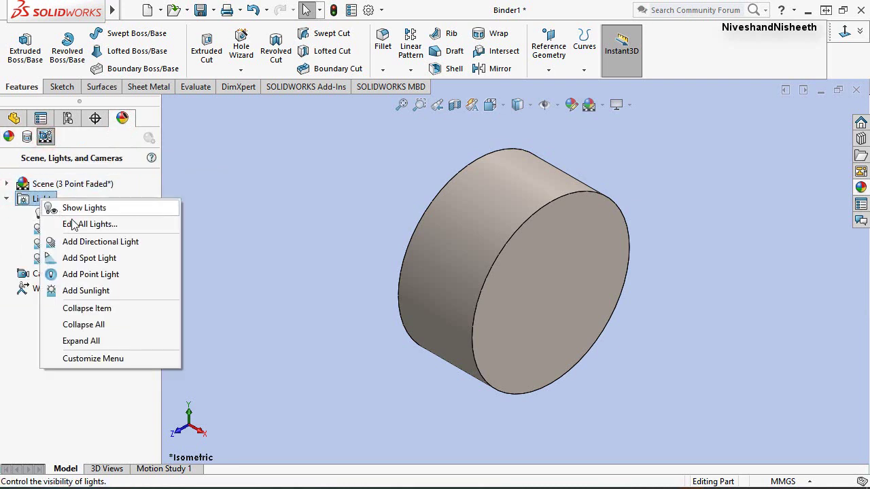
pyautogui.click(100, 242)
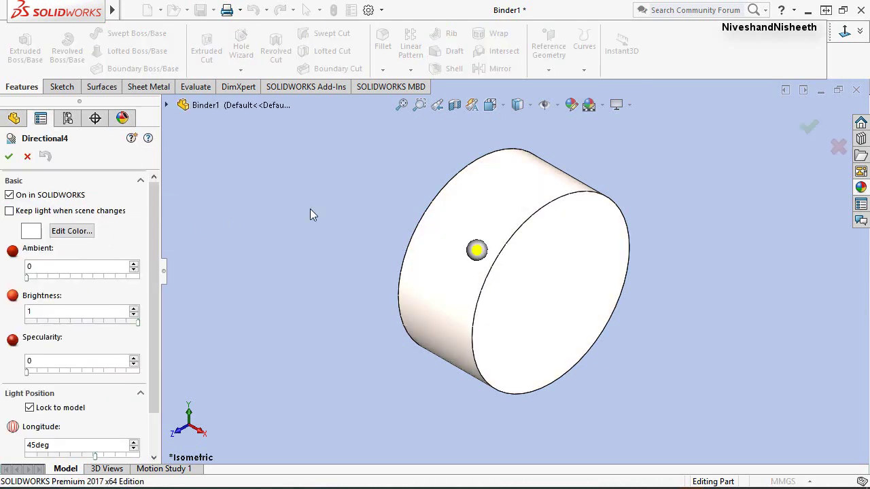
pyautogui.moveTo(136, 322); pyautogui.dragTo(60, 314)
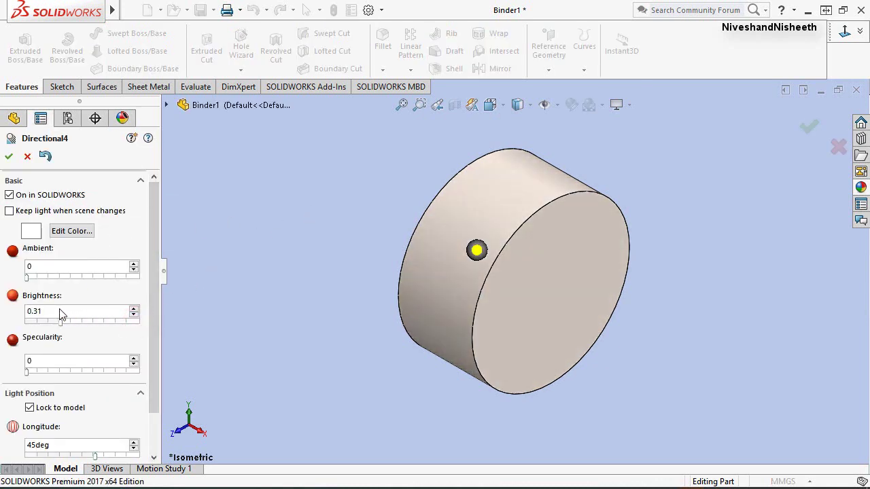
pyautogui.click(9, 156)
pyautogui.click(14, 118)
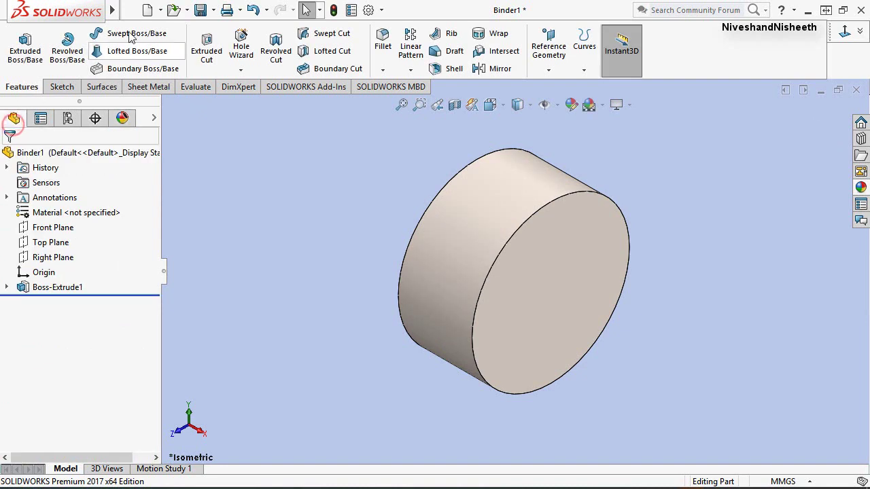
pyautogui.click(200, 11)
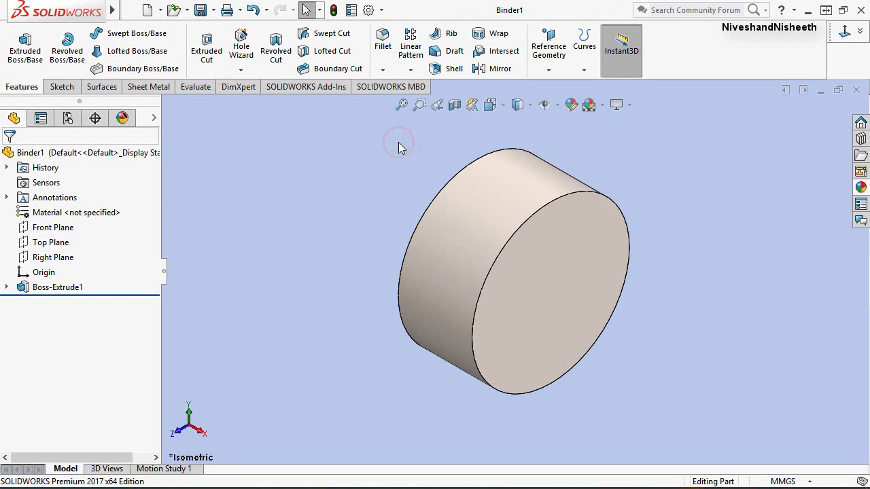
# Start a revolved cut sketch on Top Plane, viewed from the front.
pyautogui.click(275, 48)
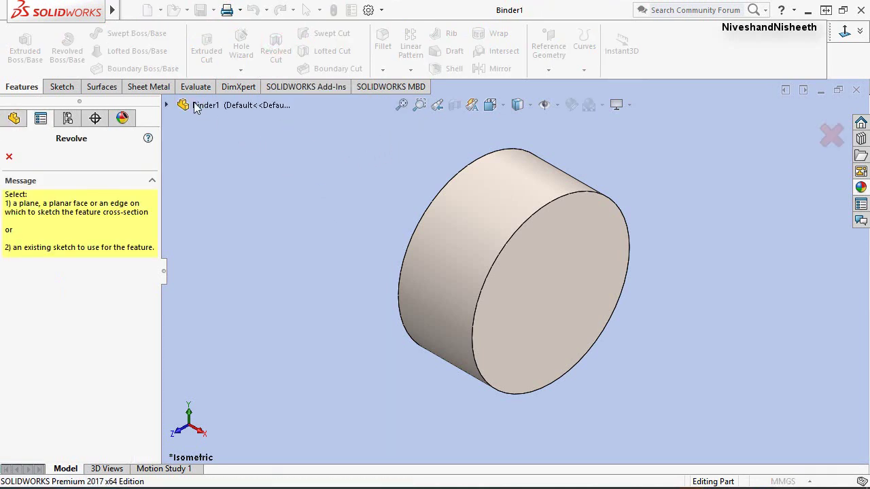
pyautogui.click(166, 105)
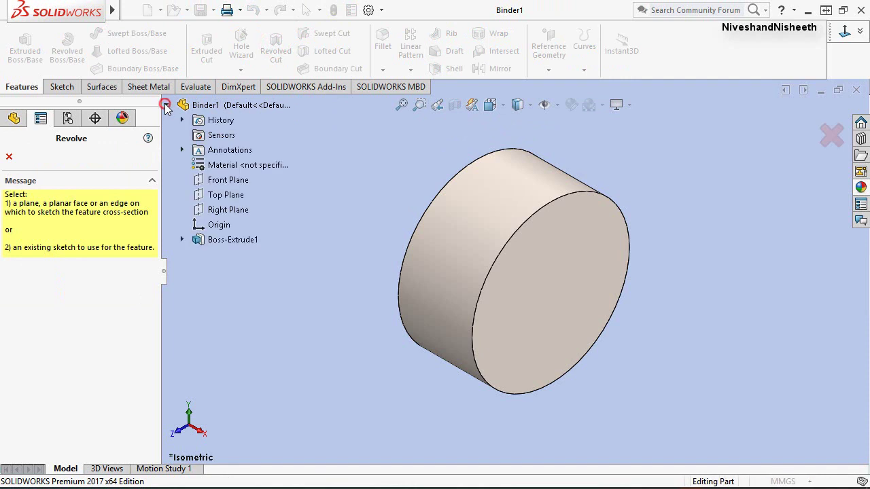
pyautogui.click(226, 180)
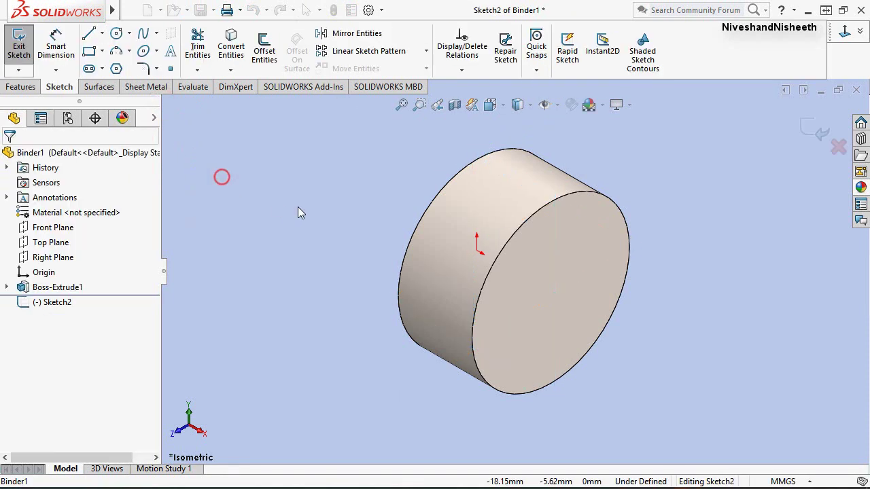
pyautogui.click(489, 104)
pyautogui.click(442, 302)
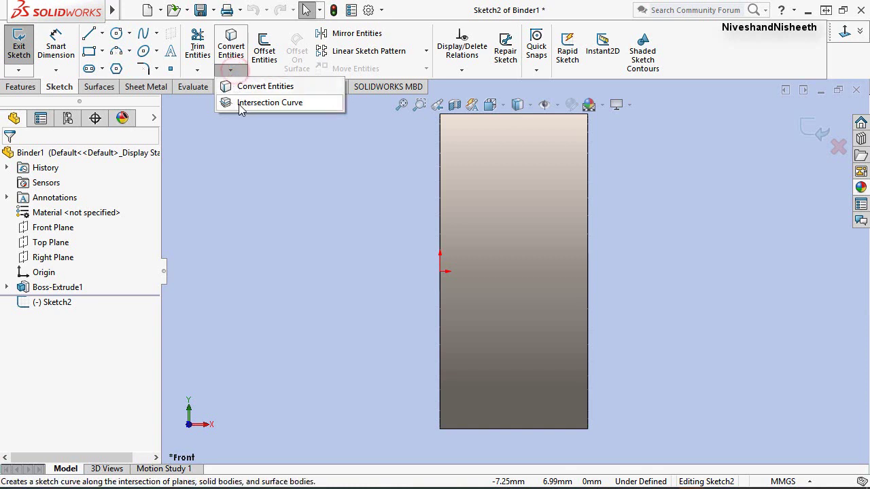
# Create intersection curves from Binder1 tracing its rectangular section and select the four lines.
pyautogui.click(239, 103)
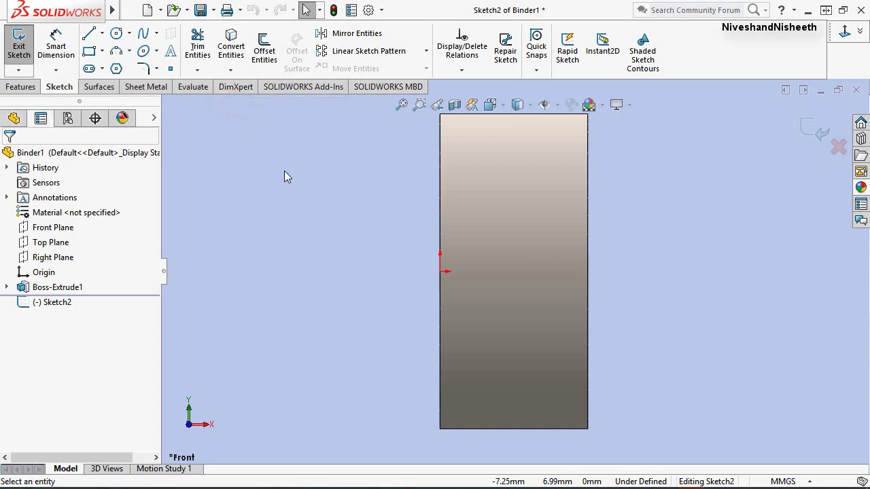
pyautogui.click(186, 106)
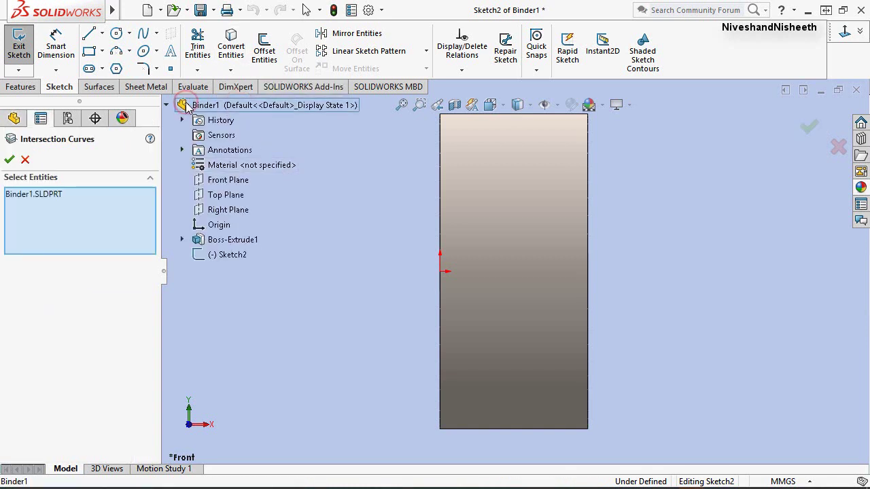
pyautogui.click(10, 161)
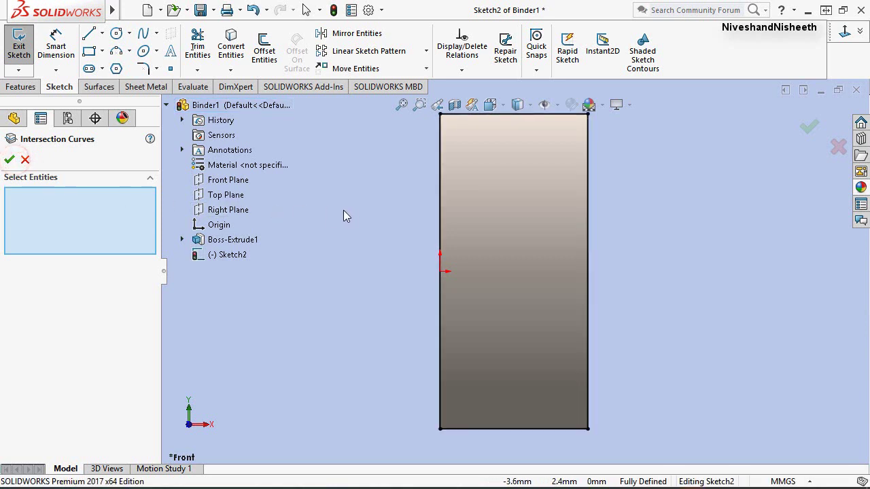
pyautogui.click(10, 161)
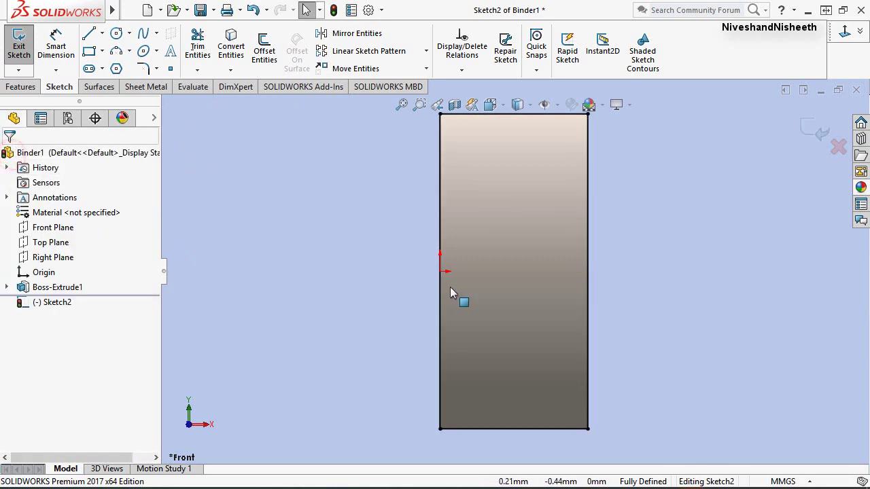
pyautogui.press('f')
pyautogui.moveTo(416, 117); pyautogui.dragTo(620, 435)
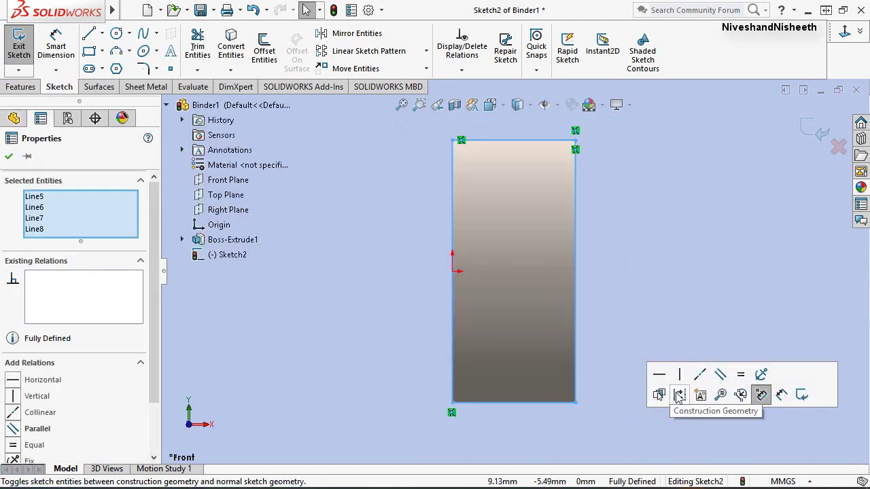
# Draw a horizontal construction centreline from the origin to the section's right edge.
pyautogui.click(761, 394)
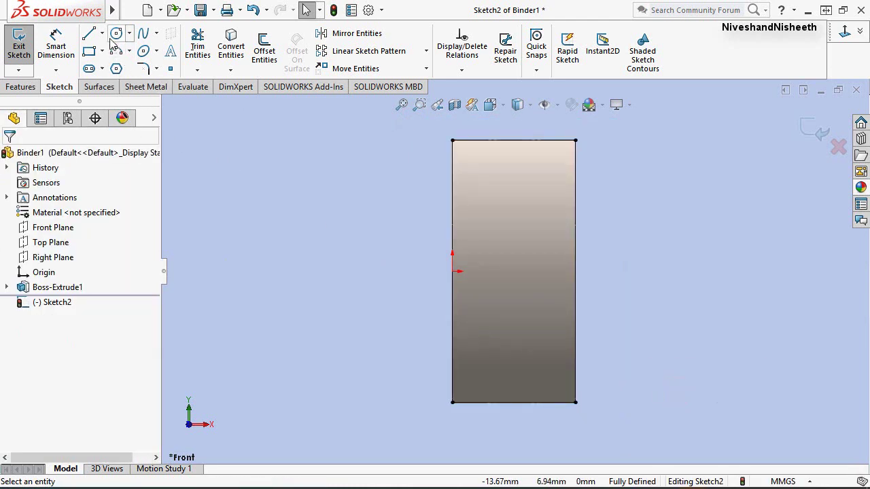
pyautogui.click(88, 36)
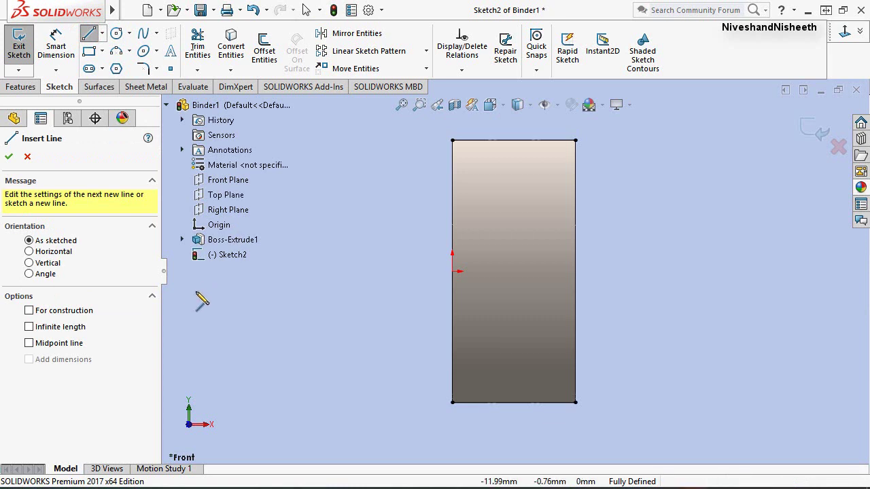
pyautogui.click(30, 312)
pyautogui.click(452, 272)
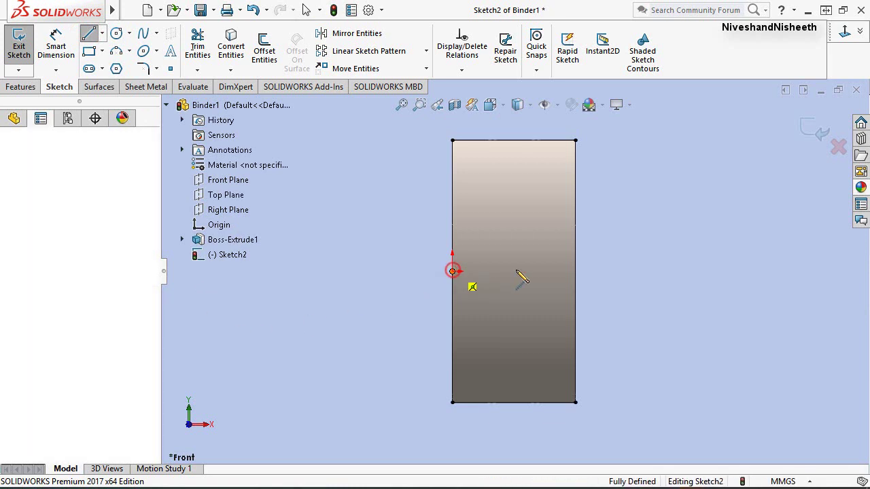
pyautogui.click(575, 271)
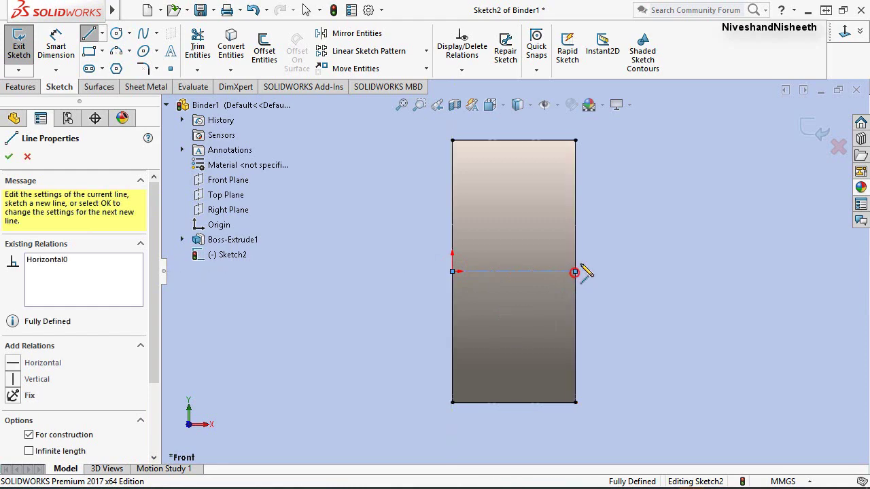
pyautogui.rightClick(629, 206)
pyautogui.click(659, 210)
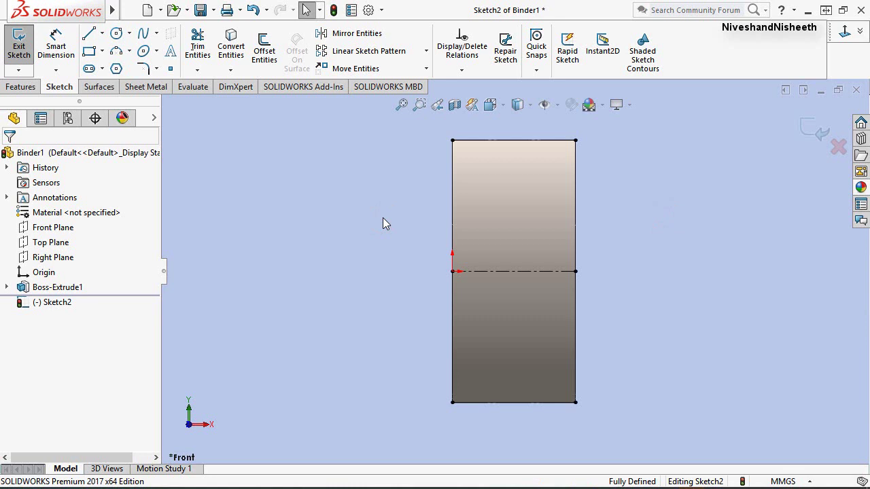
# Sketch the closed profile: up the left edge, a short slope, flat across, down, and back along the centreline.
pyautogui.click(91, 33)
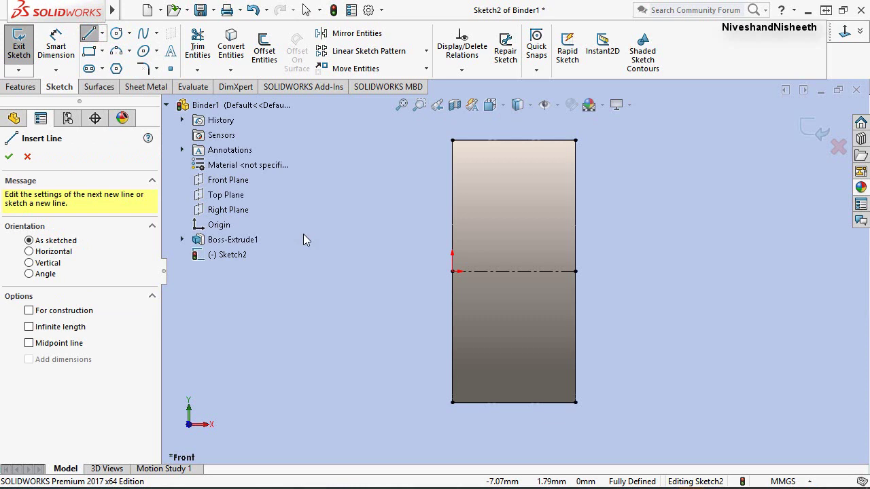
pyautogui.click(452, 272)
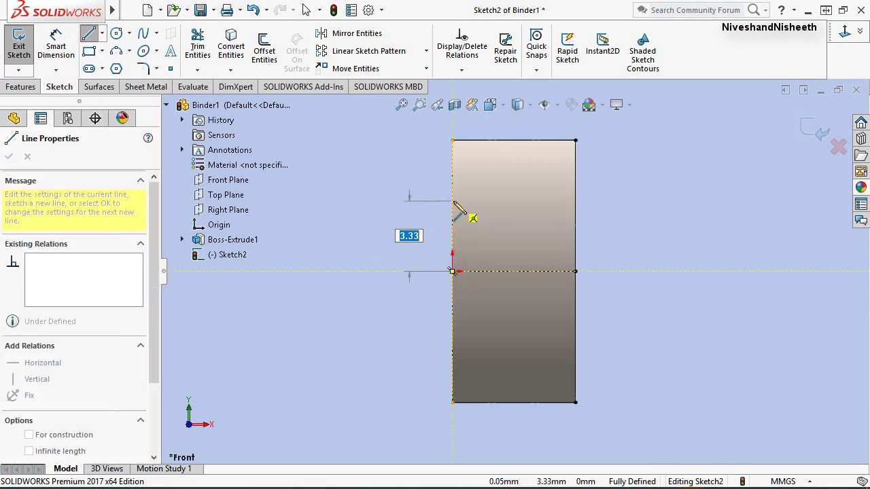
pyautogui.click(452, 202)
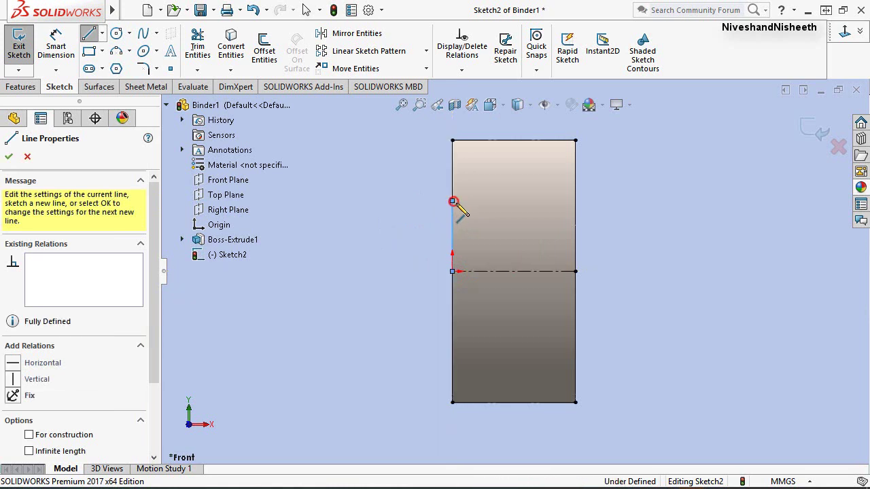
pyautogui.click(481, 214)
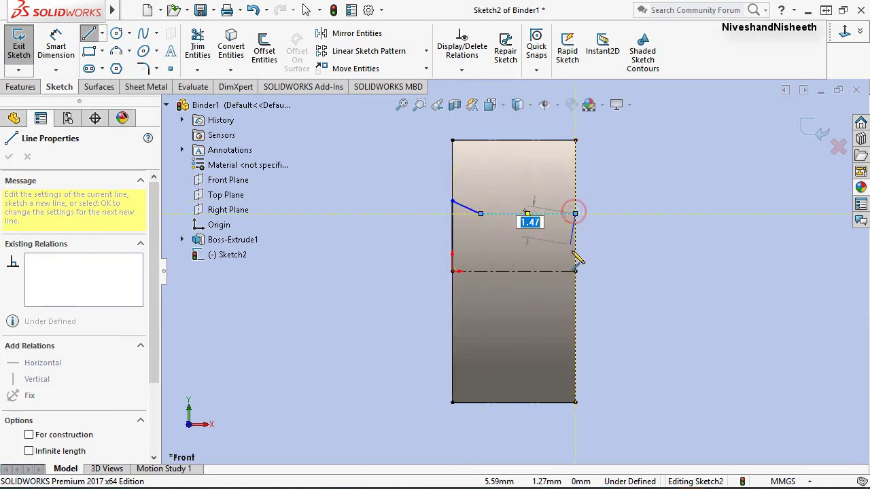
pyautogui.click(575, 214)
pyautogui.click(575, 272)
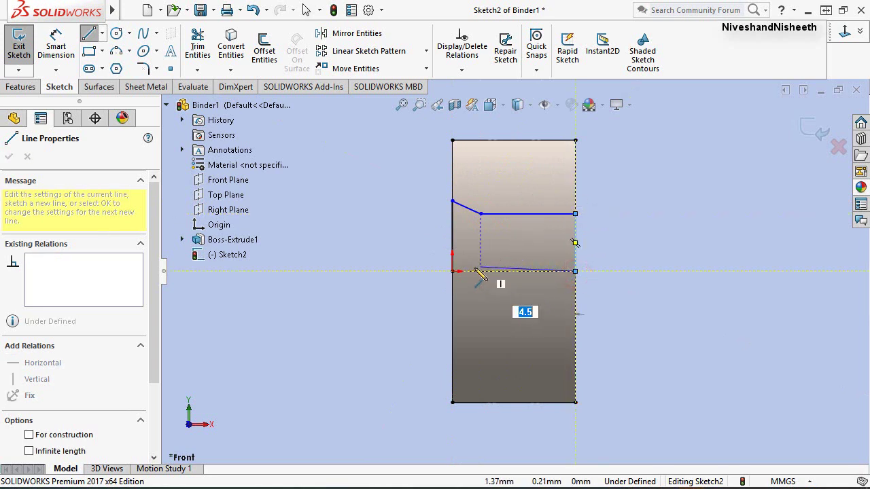
pyautogui.click(452, 271)
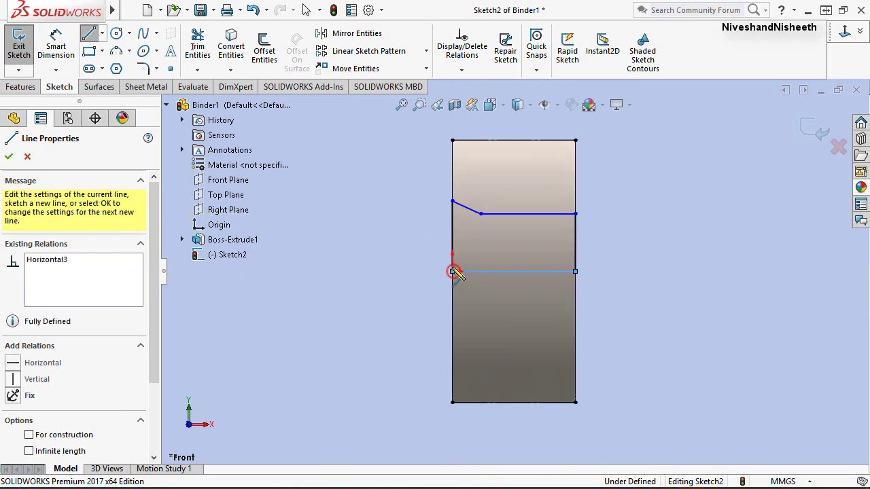
pyautogui.rightClick(416, 202)
pyautogui.click(549, 184)
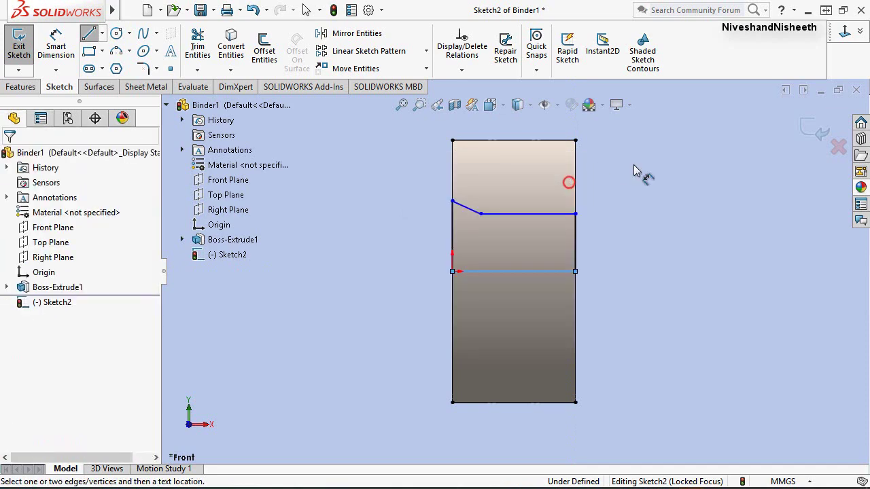
# Dimension the left edge height as 5.12 and the right edge height as 4.71.
pyautogui.click(452, 202)
pyautogui.click(453, 272)
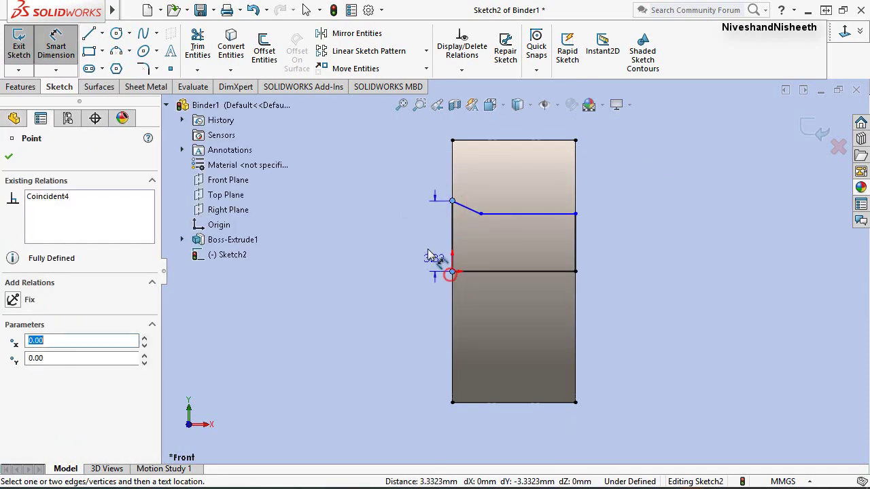
pyautogui.click(403, 242)
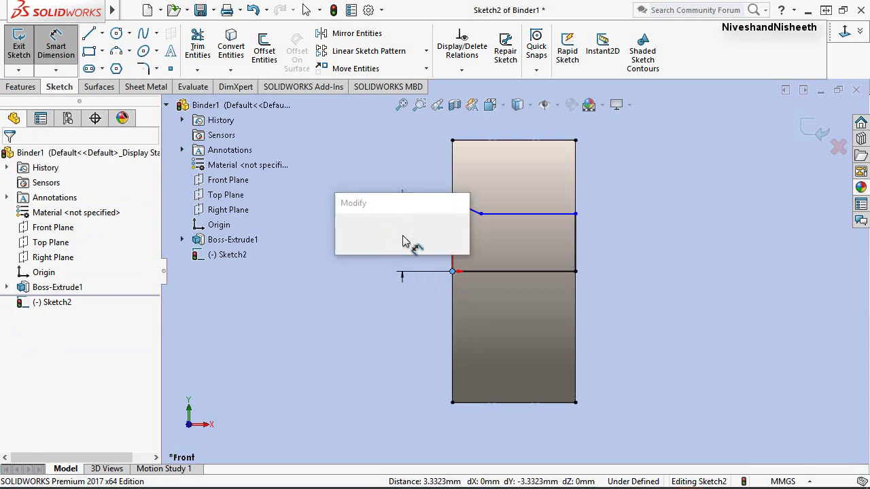
pyautogui.write('5.1')
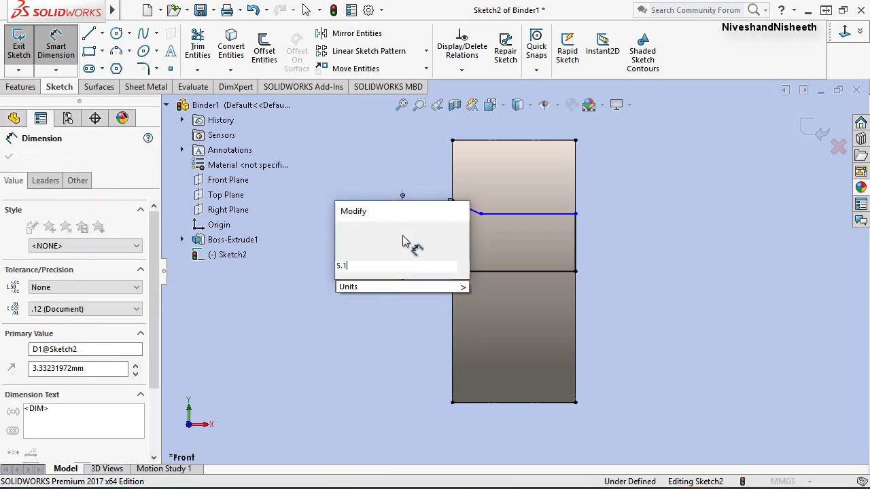
pyautogui.write('2')
pyautogui.press('Return')
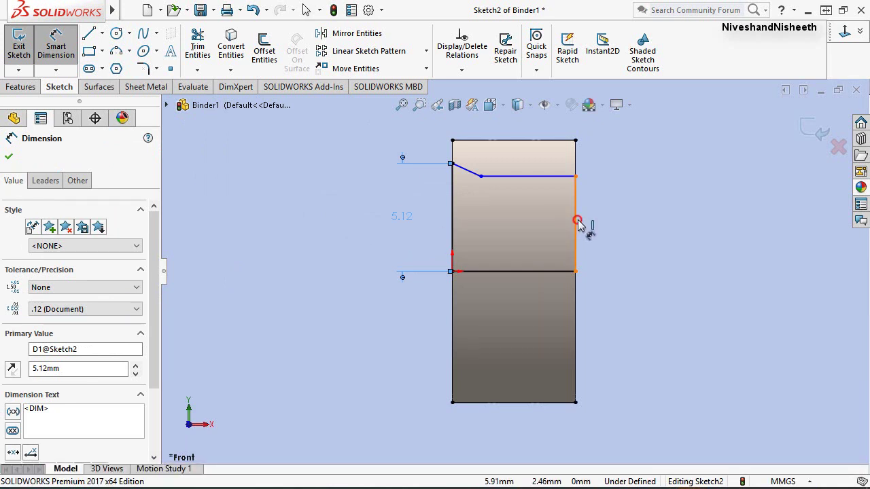
pyautogui.click(610, 229)
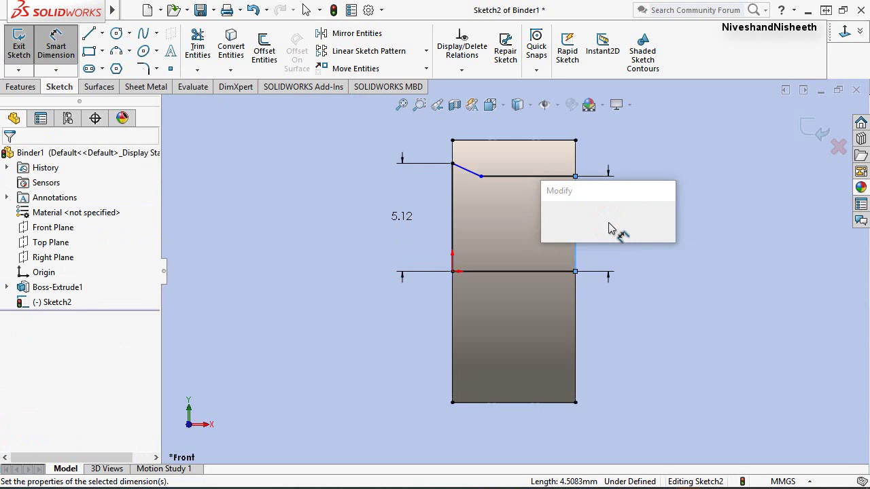
pyautogui.write('4.71')
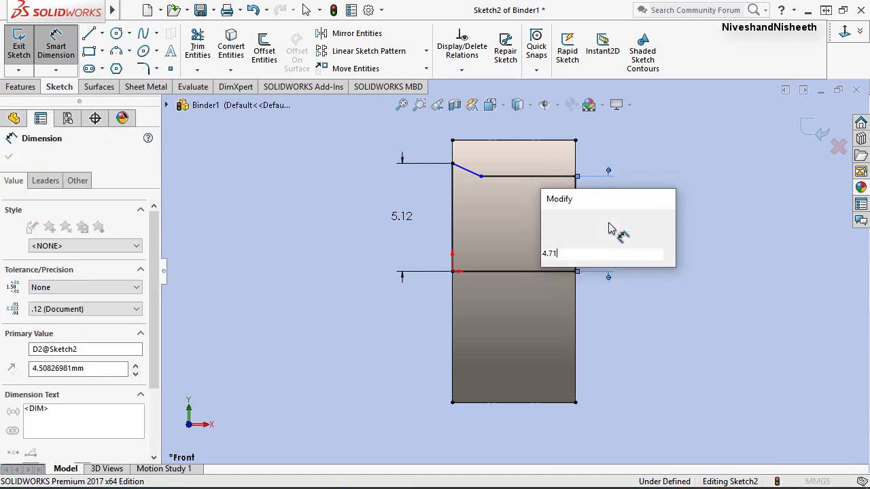
pyautogui.press('Return')
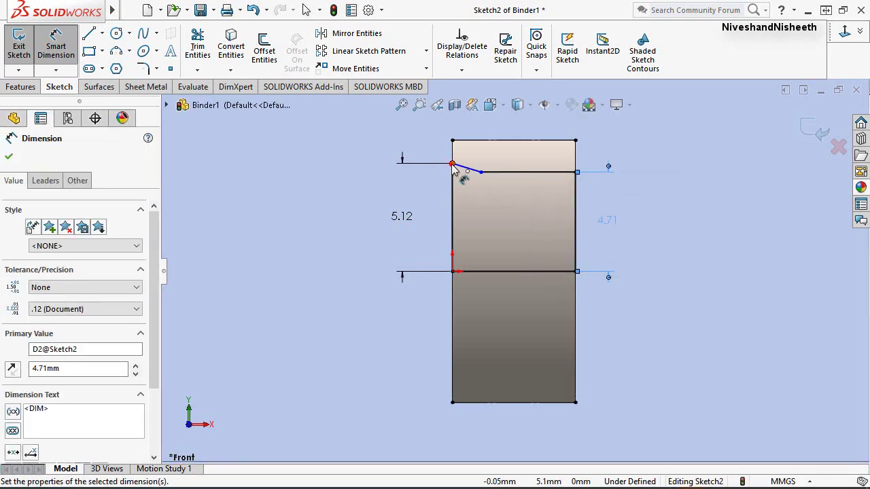
# Dimension the slope's horizontal width as 2.30 to fully define the profile.
pyautogui.click(480, 171)
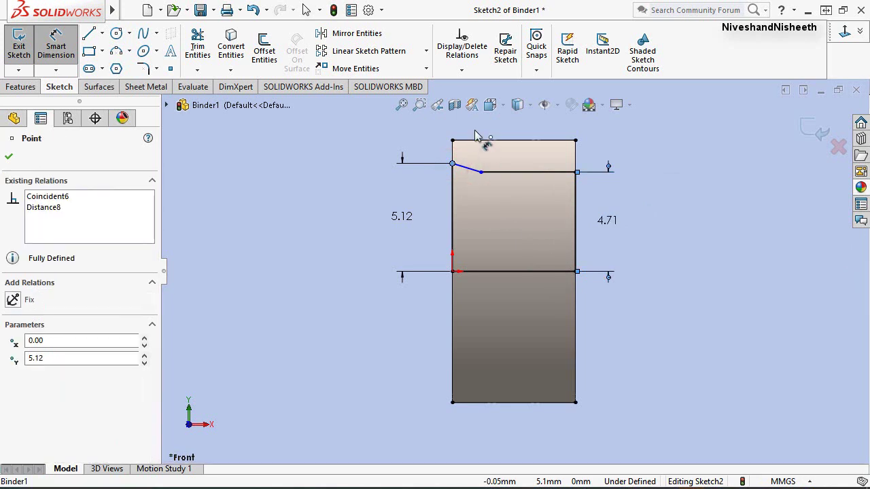
pyautogui.click(474, 128)
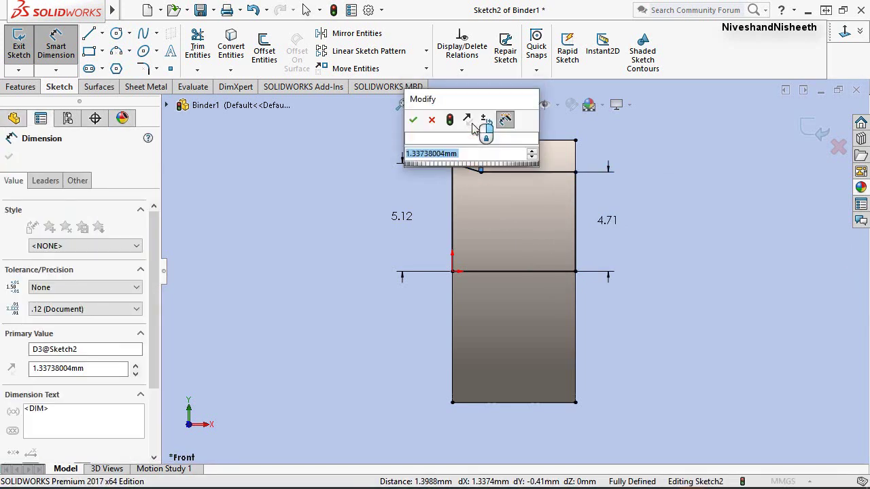
pyautogui.write('2.3')
pyautogui.press('Return')
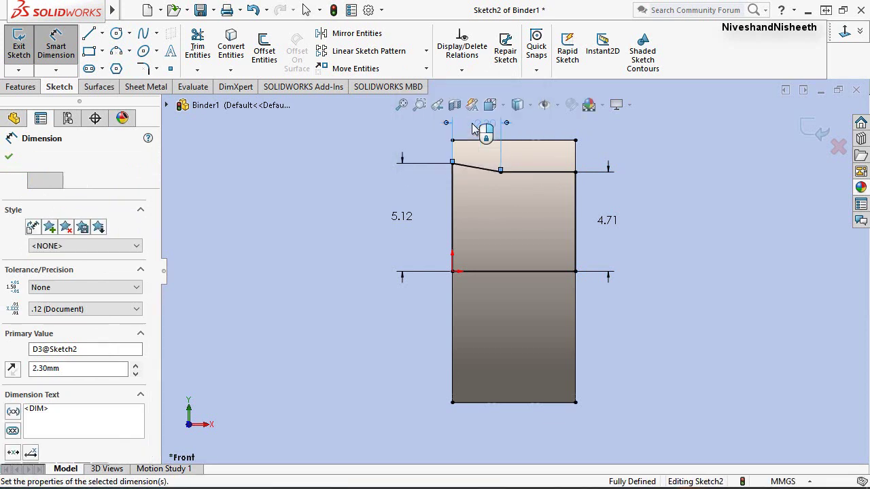
pyautogui.rightClick(229, 199)
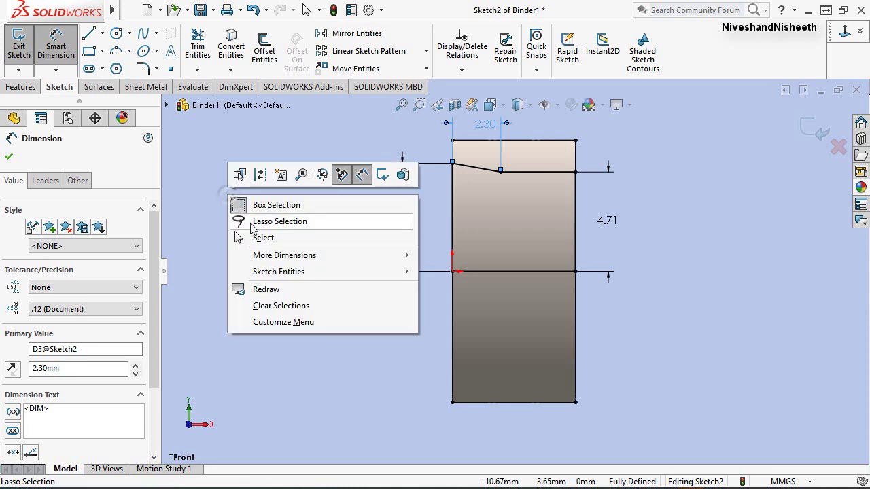
pyautogui.click(292, 231)
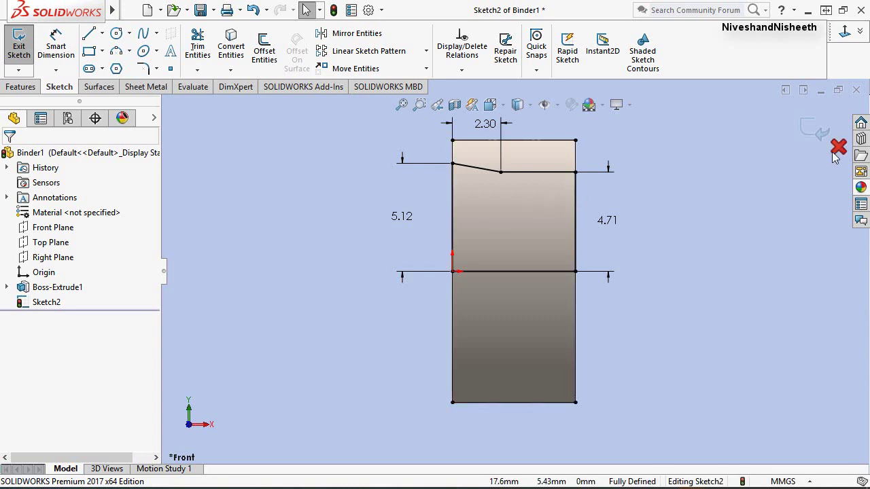
pyautogui.press('r')
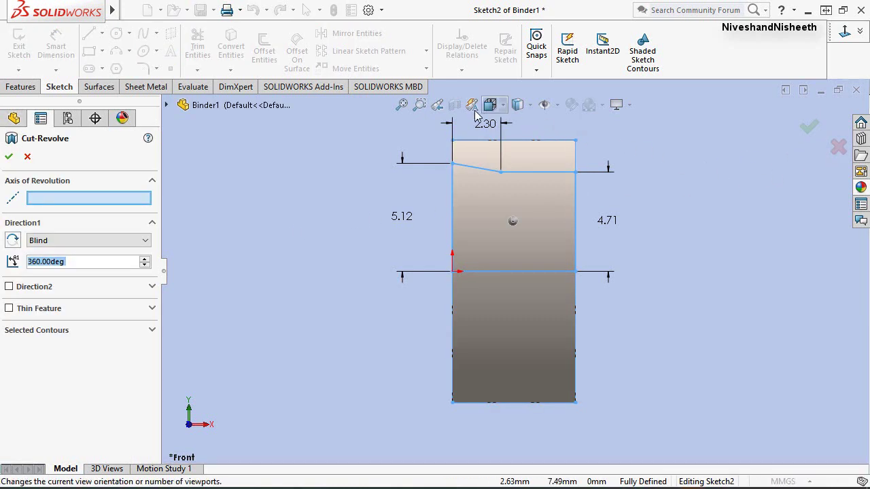
# Revolve-cut the profile 360° about the centreline, viewed isometrically, to create the tapered bore.
pyautogui.click(437, 106)
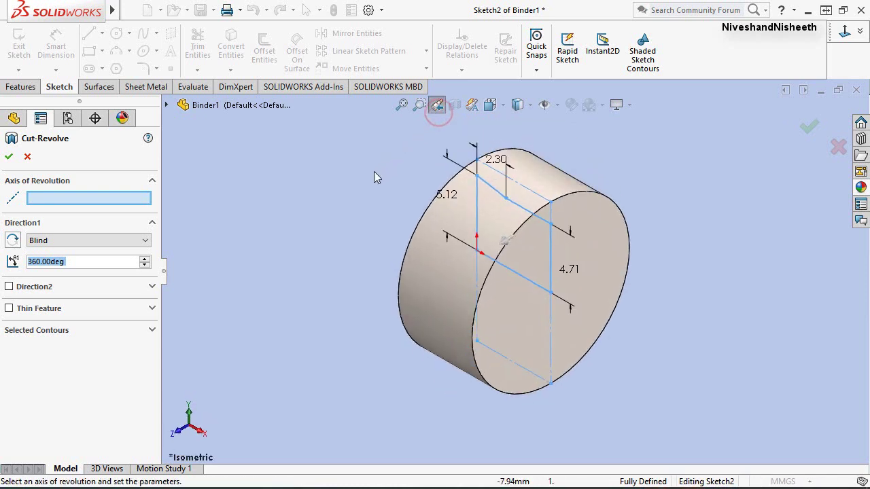
pyautogui.click(528, 284)
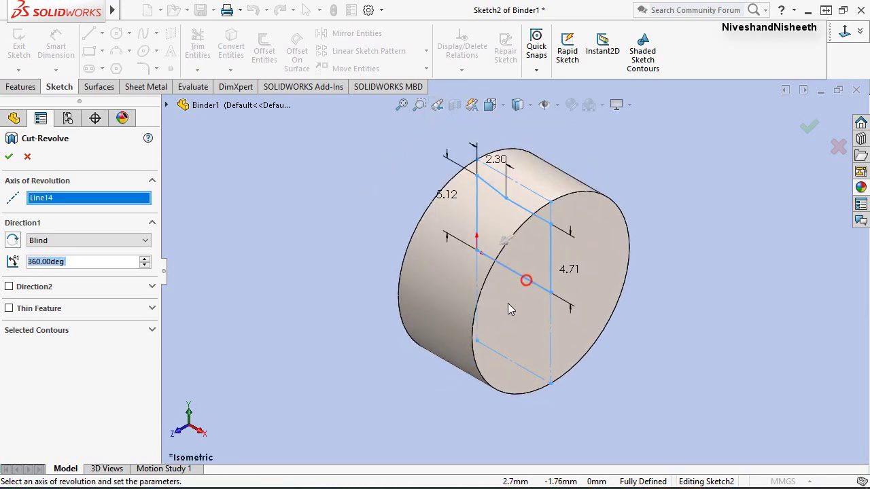
pyautogui.click(8, 158)
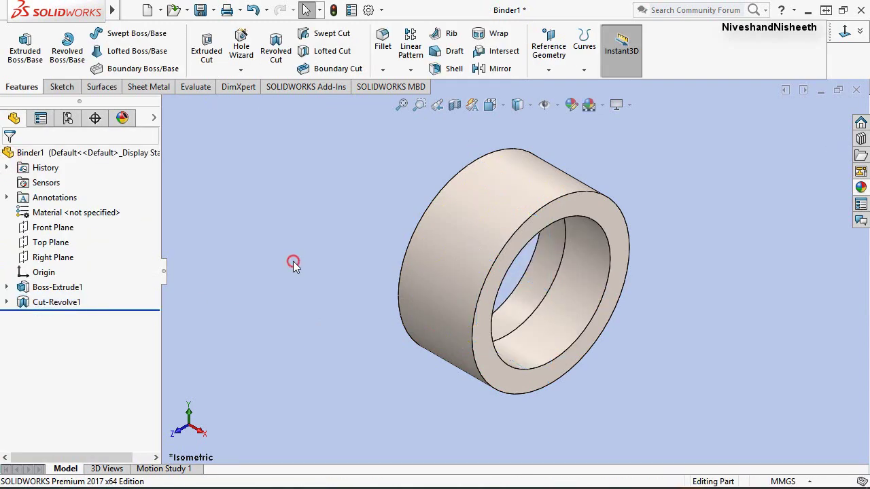
# Inspect the hollow bore, return to the isometric view, and save Binder1.
pyautogui.moveTo(479, 276)
pyautogui.mouseDown(button='middle')
pyautogui.moveTo(452, 252)
pyautogui.moveTo(545, 304)
pyautogui.moveTo(625, 402)
pyautogui.mouseUp(button='middle')
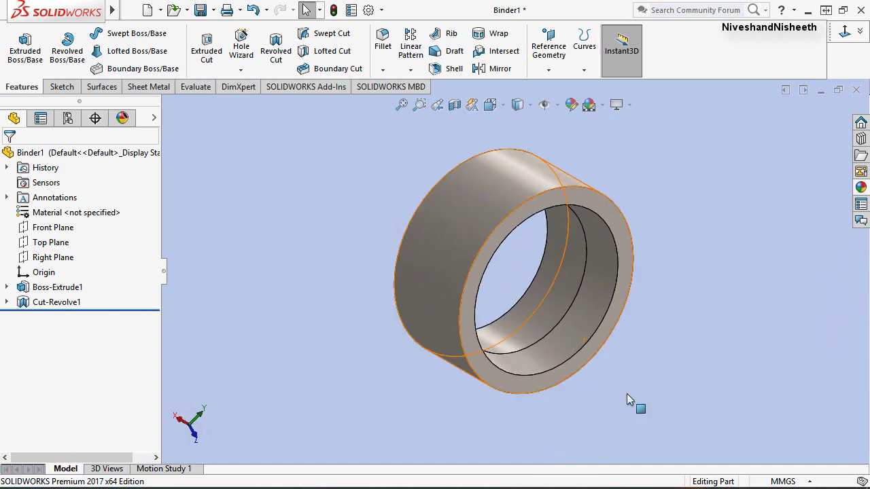
pyautogui.click(433, 107)
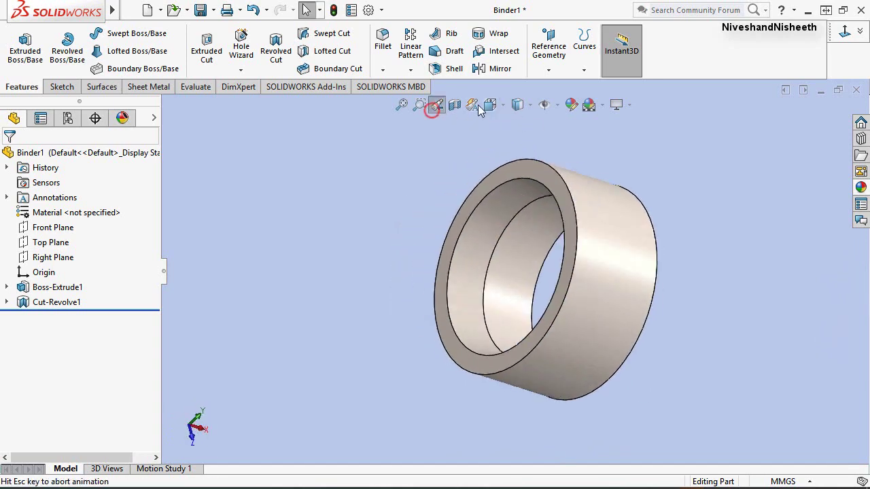
pyautogui.click(860, 34)
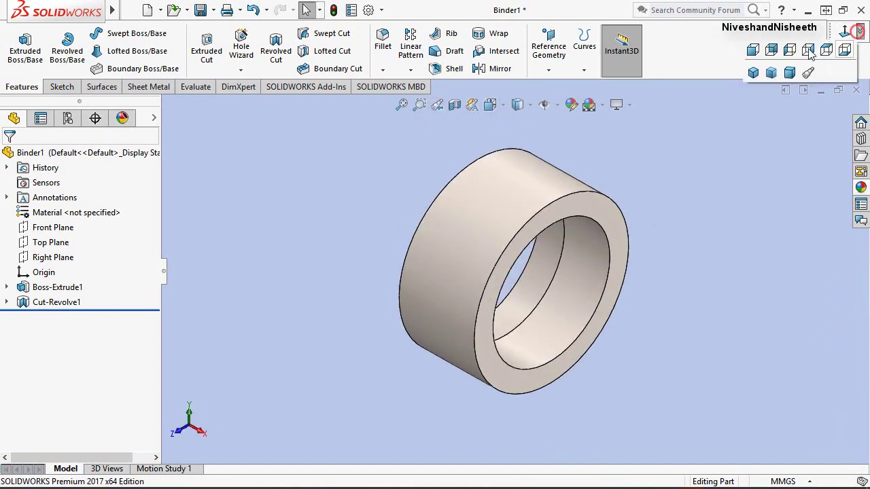
pyautogui.click(750, 72)
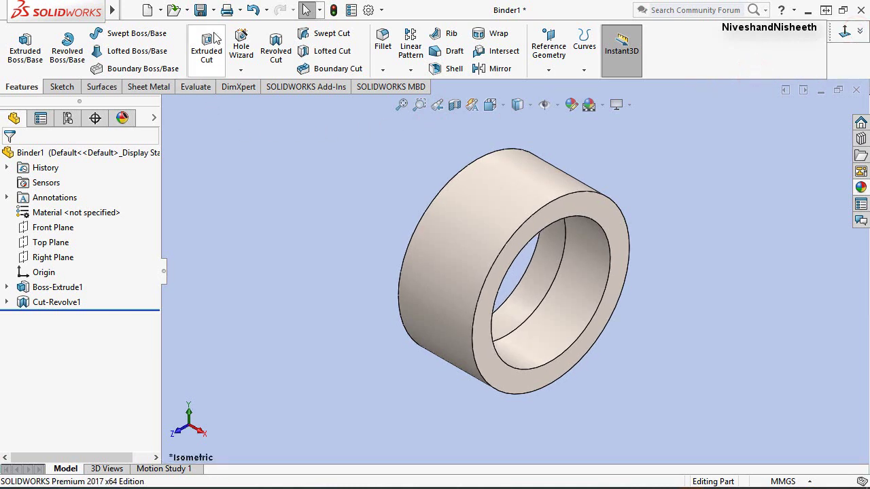
pyautogui.click(200, 9)
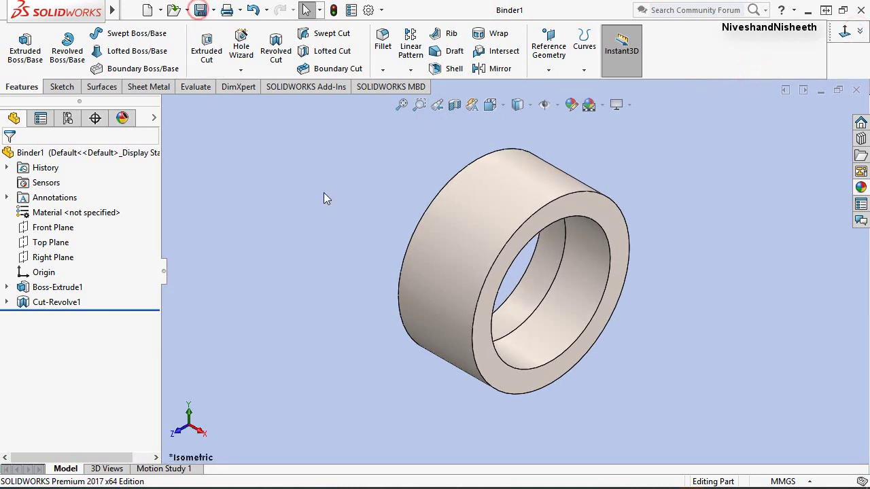
pyautogui.rightClick(387, 181)
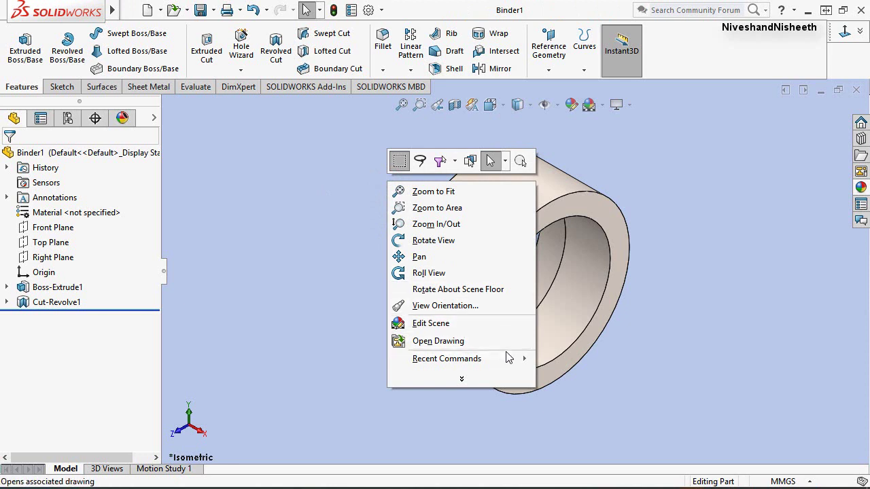
pyautogui.moveTo(447, 359)
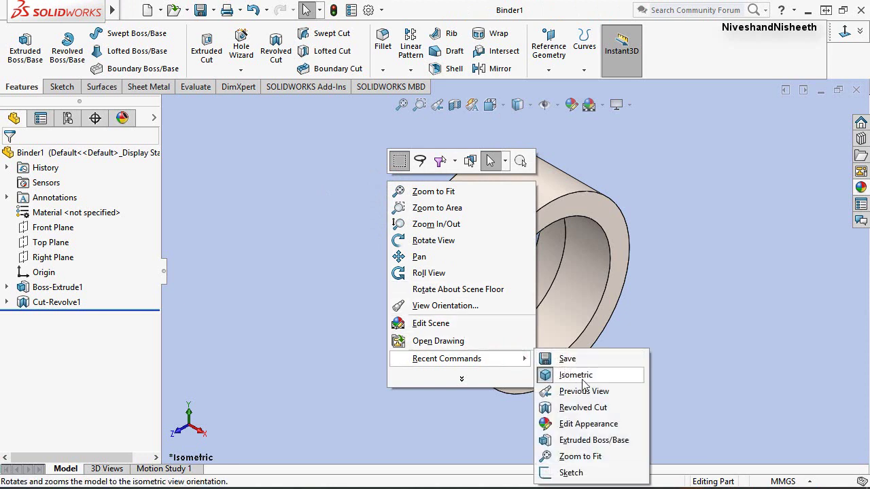
# Start a sketch on the Front Plane and trace Binder1's intersection curves into it.
pyautogui.click(604, 407)
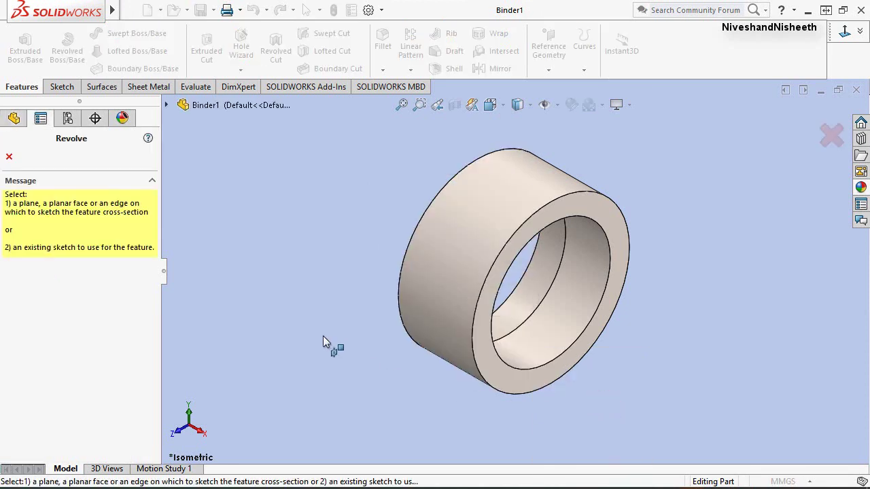
pyautogui.click(167, 106)
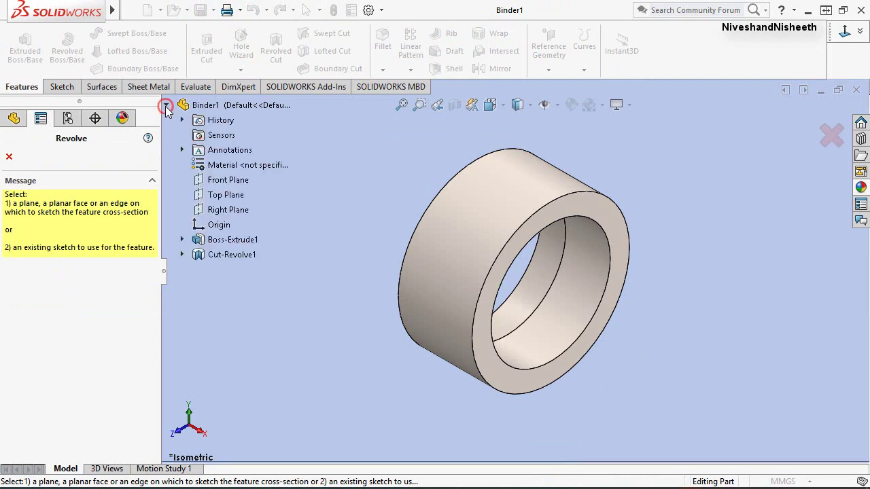
pyautogui.click(229, 183)
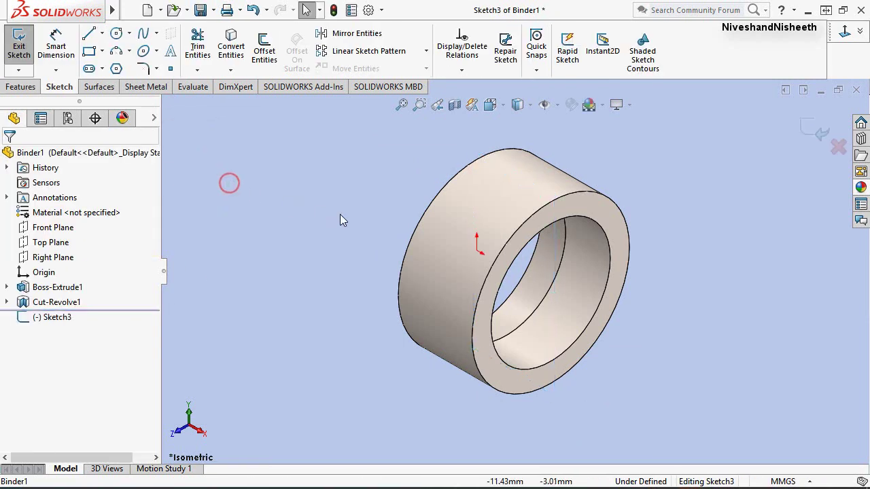
pyautogui.click(231, 70)
pyautogui.click(269, 101)
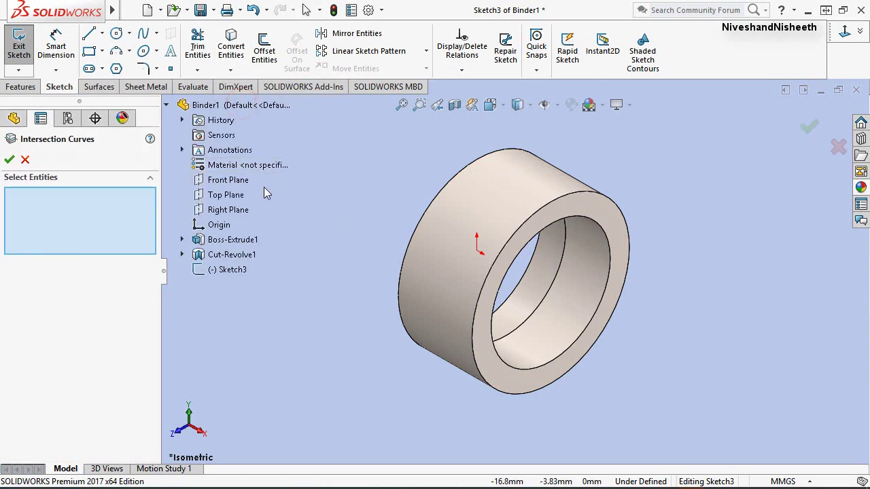
pyautogui.click(202, 102)
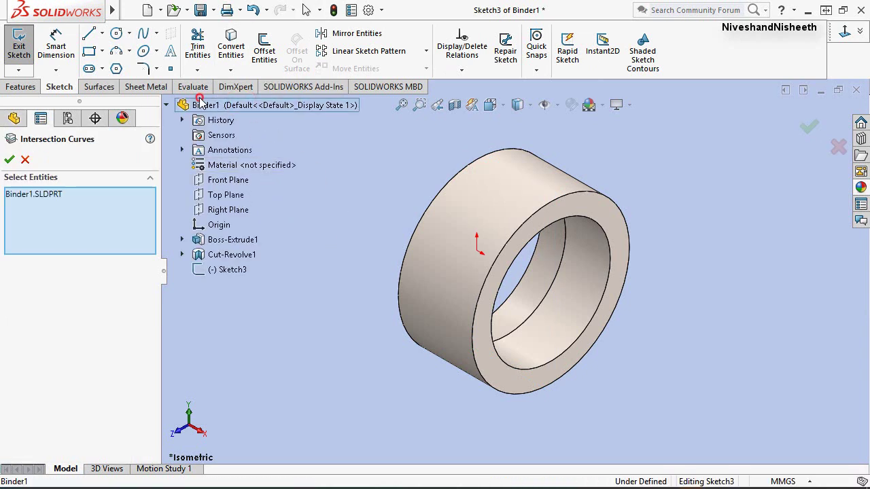
pyautogui.click(10, 160)
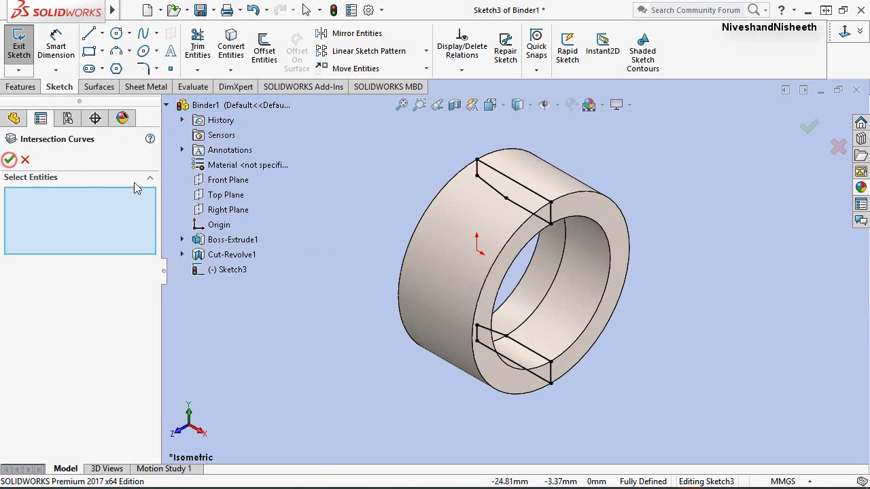
pyautogui.click(10, 160)
# Convert the traced section lines to construction geometry and view the part from the front.
pyautogui.moveTo(391, 126); pyautogui.dragTo(636, 439)
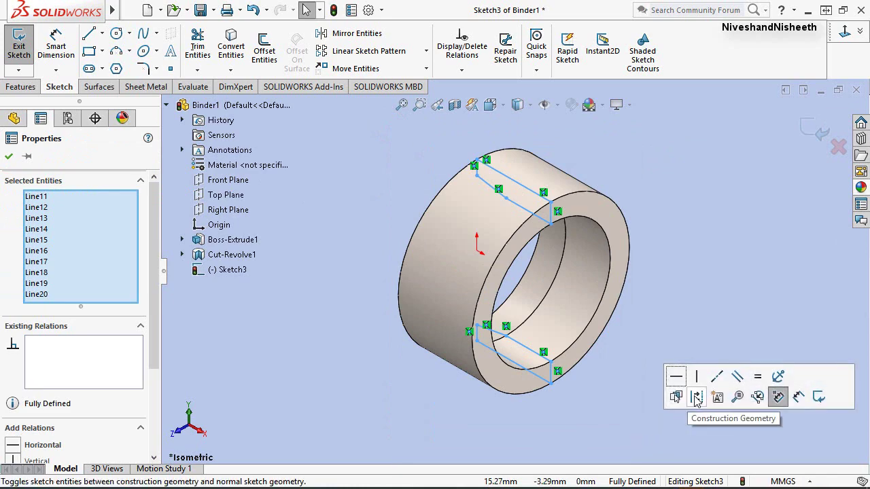
pyautogui.click(695, 397)
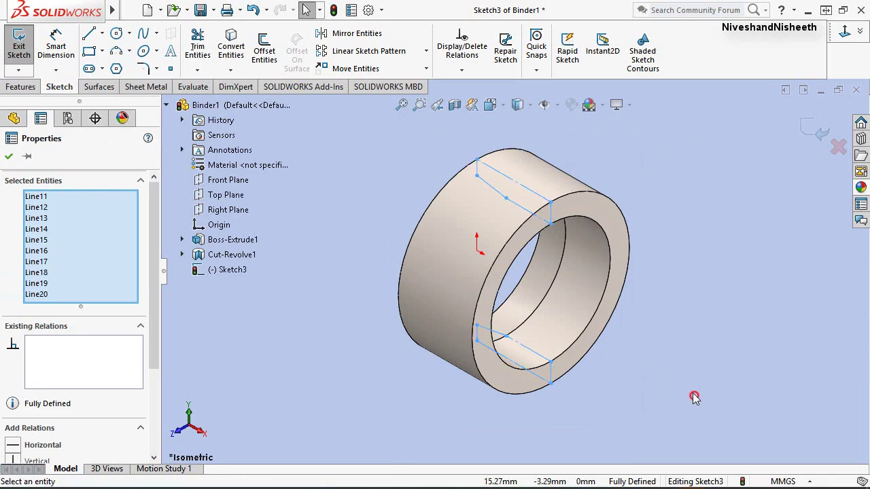
pyautogui.click(490, 105)
pyautogui.click(455, 278)
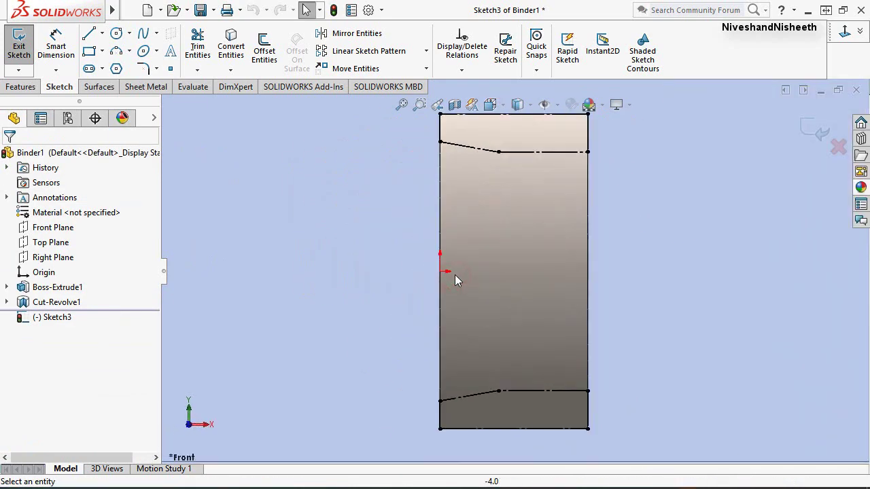
# Draw a horizontal construction line from the origin on the left edge to the right edge.
pyautogui.click(87, 36)
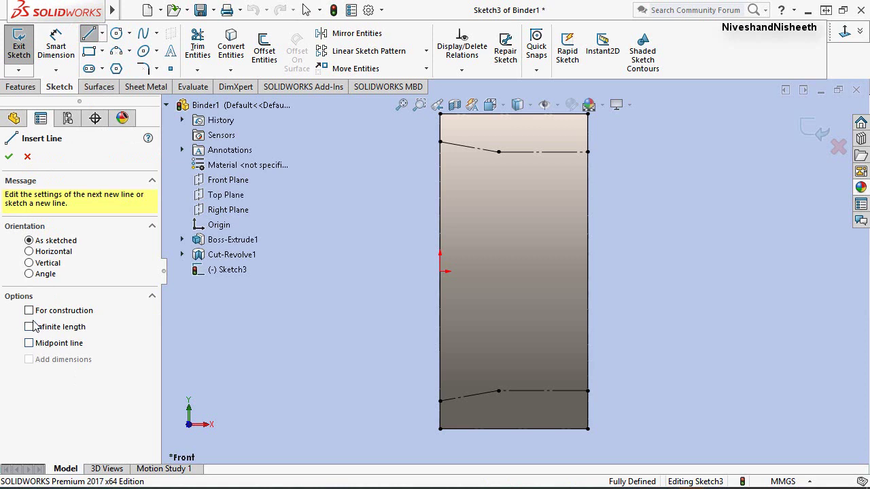
pyautogui.click(440, 271)
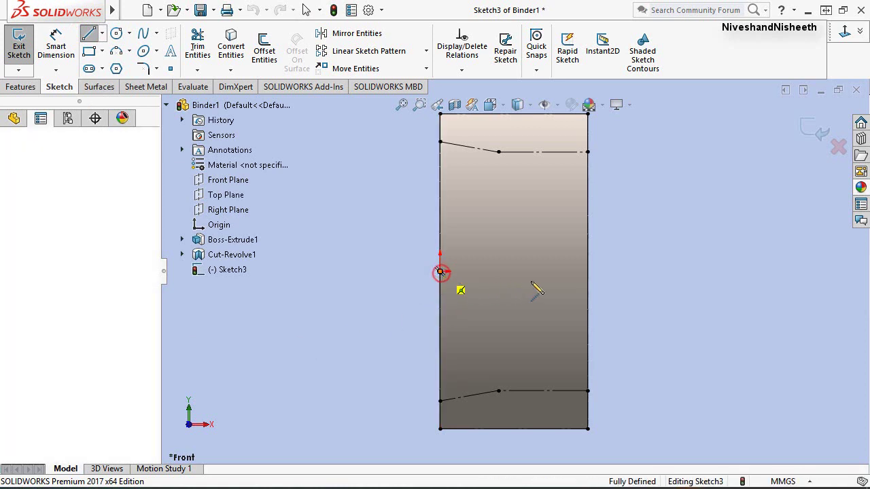
pyautogui.click(588, 271)
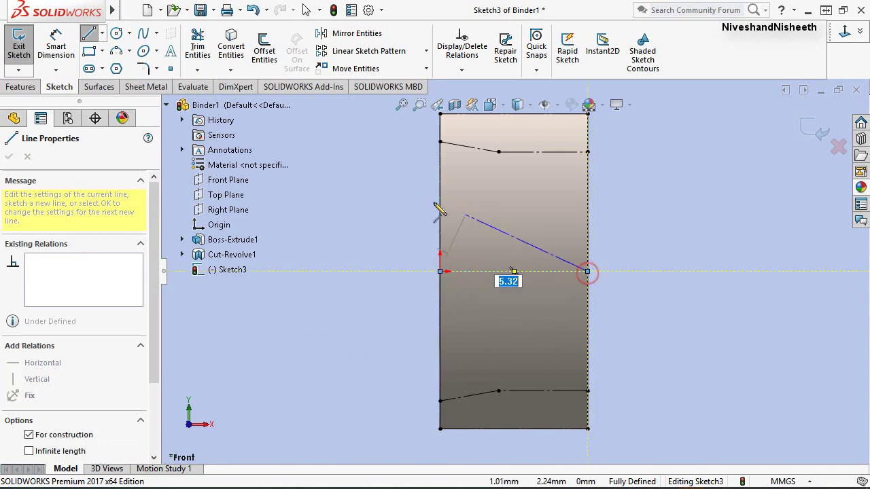
pyautogui.rightClick(384, 187)
pyautogui.click(418, 195)
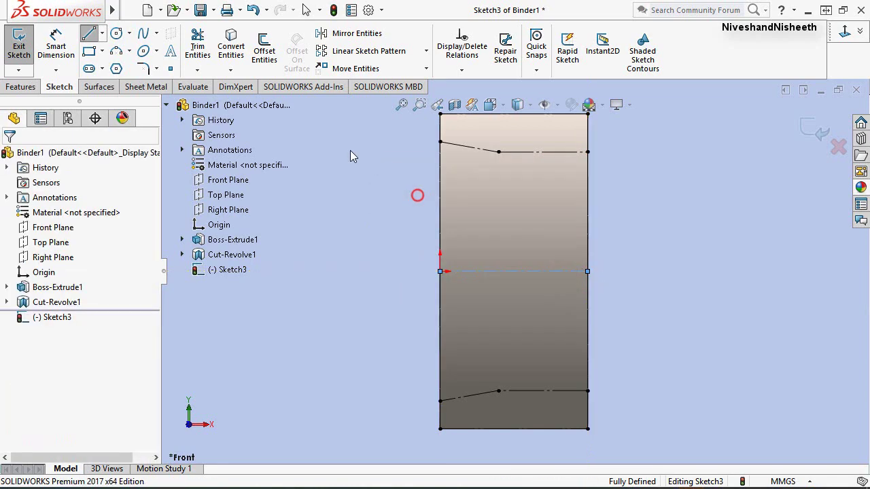
# Draw a 1.18 by 0.66 corner rectangle anchored on the part's top edge.
pyautogui.click(89, 53)
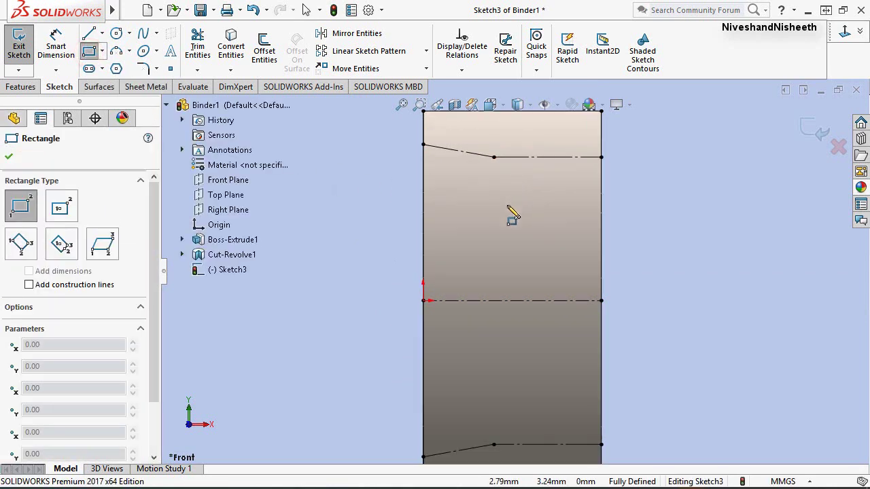
pyautogui.scroll(-1, 505, 171)
pyautogui.scroll(-1, 515, 136)
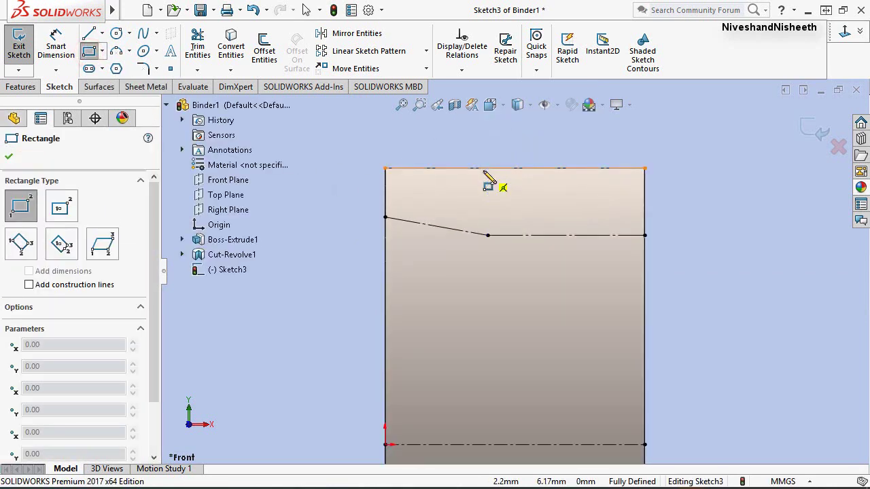
pyautogui.click(483, 169)
pyautogui.write('.66')
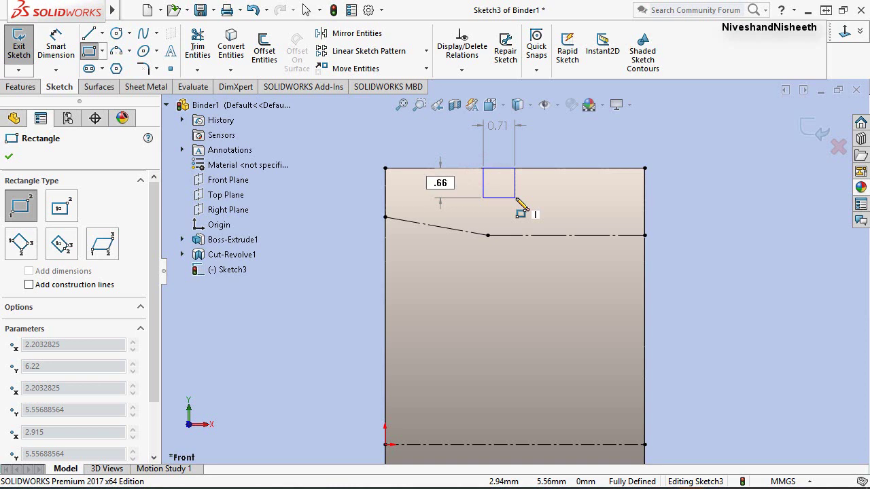
pyautogui.press('Tab')
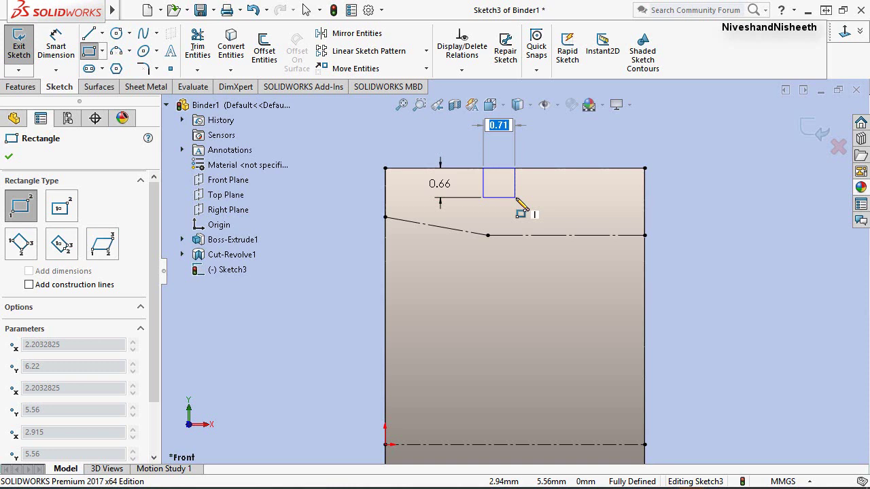
pyautogui.write('1.18')
pyautogui.press('Return')
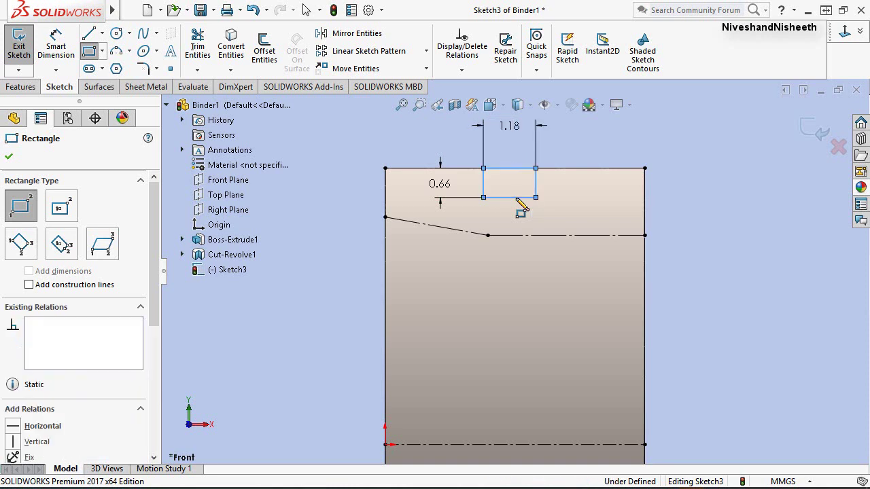
# Locate the rectangle 1.79 from the part's left edge and finish the sketch.
pyautogui.rightClick(666, 124)
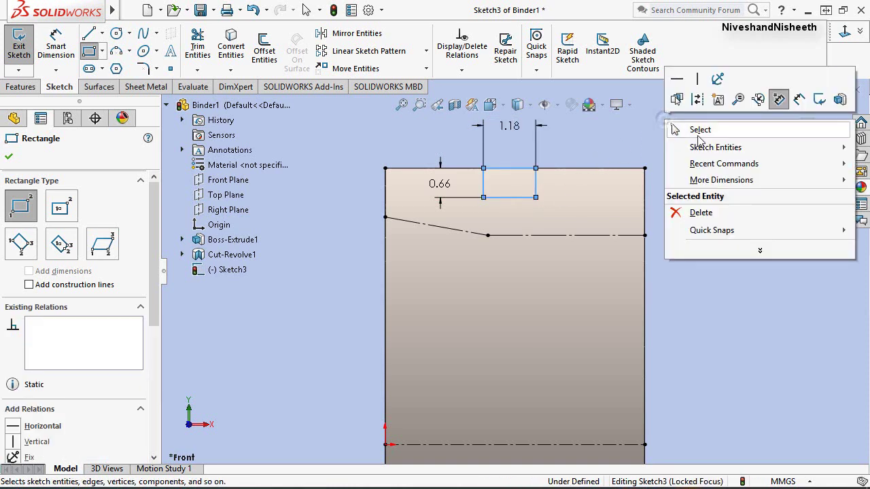
pyautogui.click(778, 97)
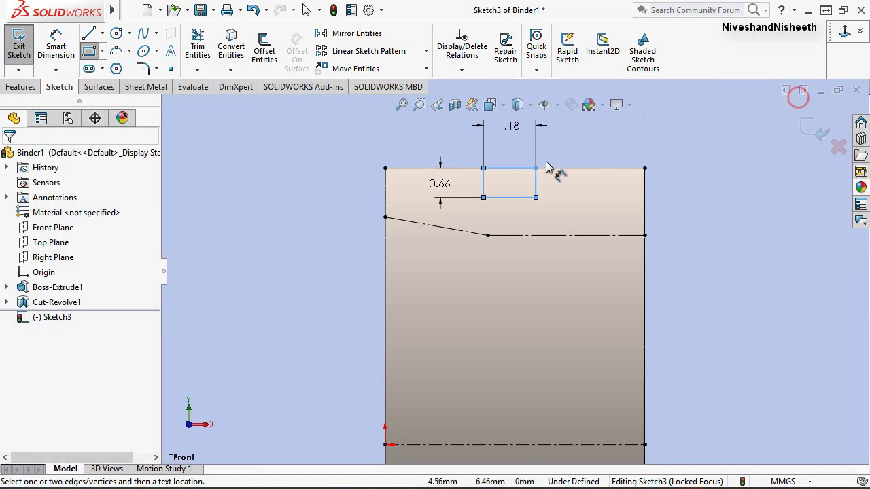
pyautogui.click(486, 190)
pyautogui.click(387, 183)
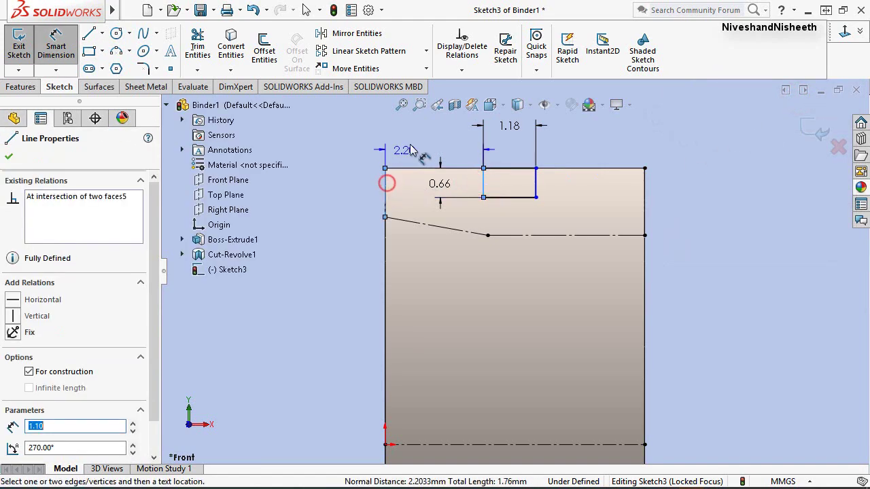
pyautogui.click(416, 144)
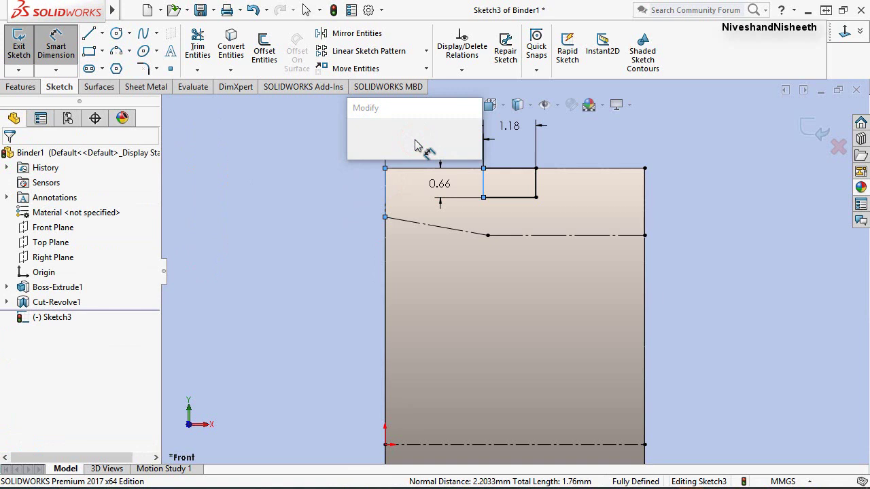
pyautogui.write('1.79')
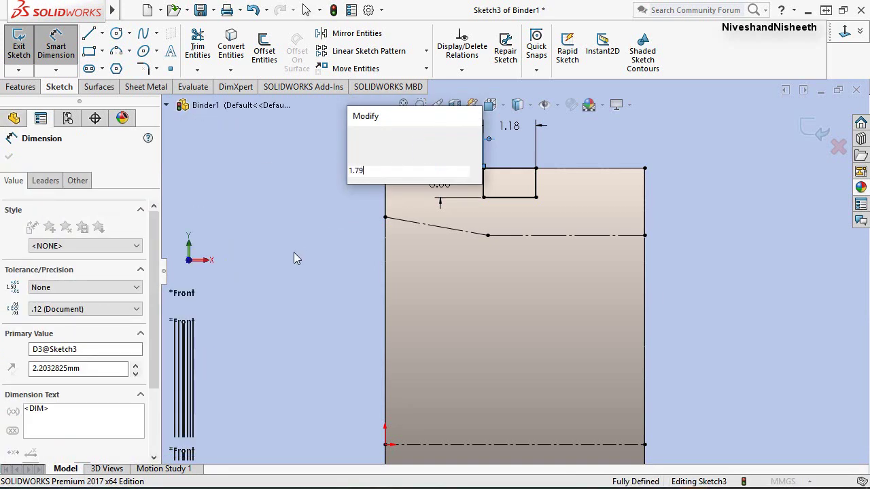
pyautogui.press('Return')
pyautogui.rightClick(309, 228)
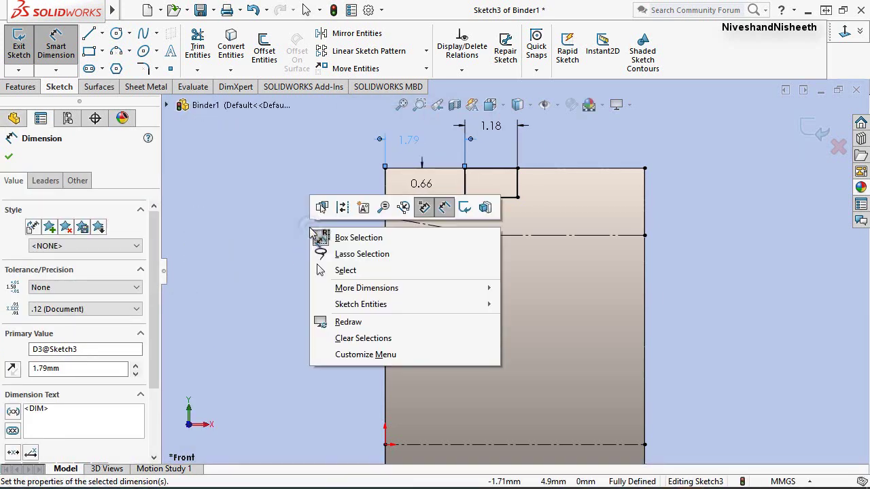
pyautogui.click(464, 207)
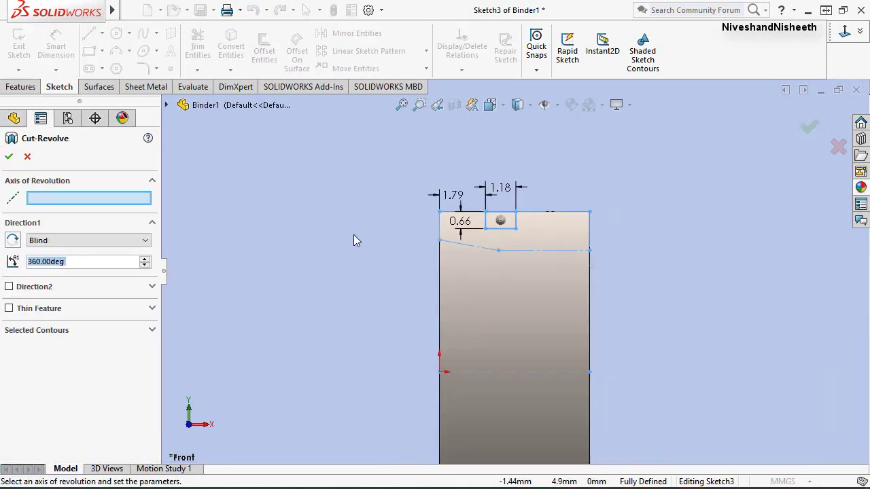
# Revolve-cut the rectangle 360° around the horizontal centre line to form the outer groove.
pyautogui.click(482, 375)
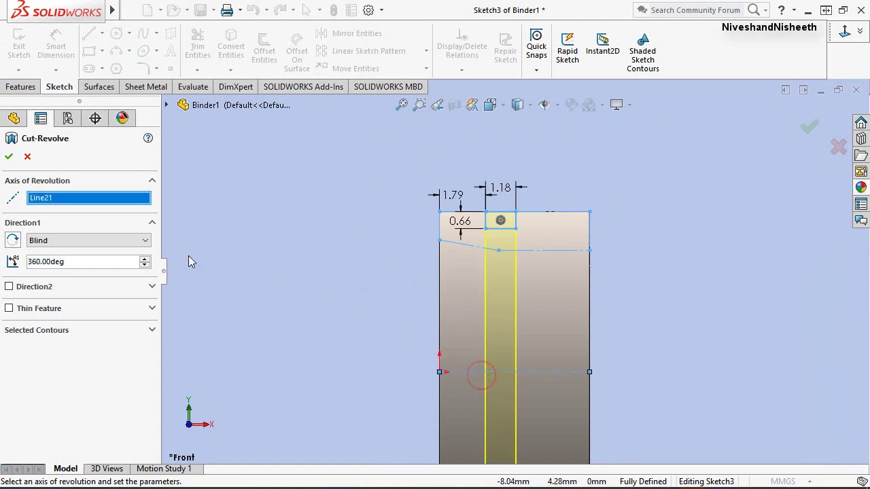
pyautogui.click(8, 157)
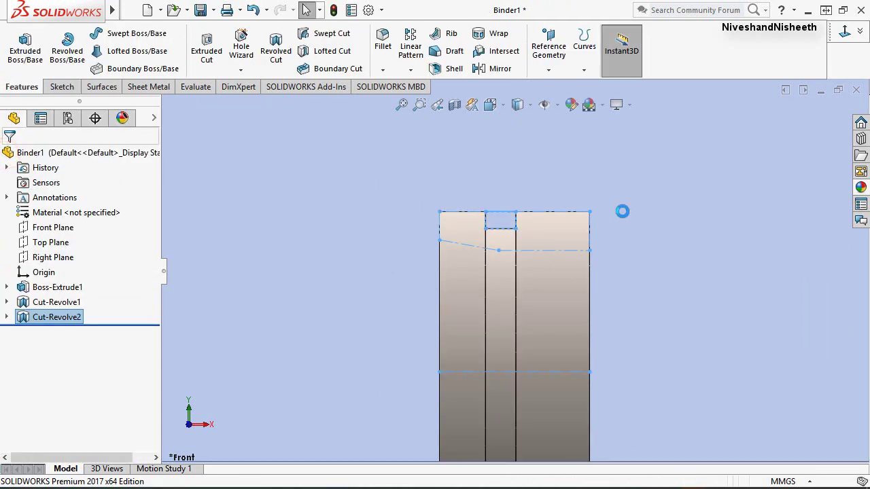
pyautogui.scroll(-1, 583, 293)
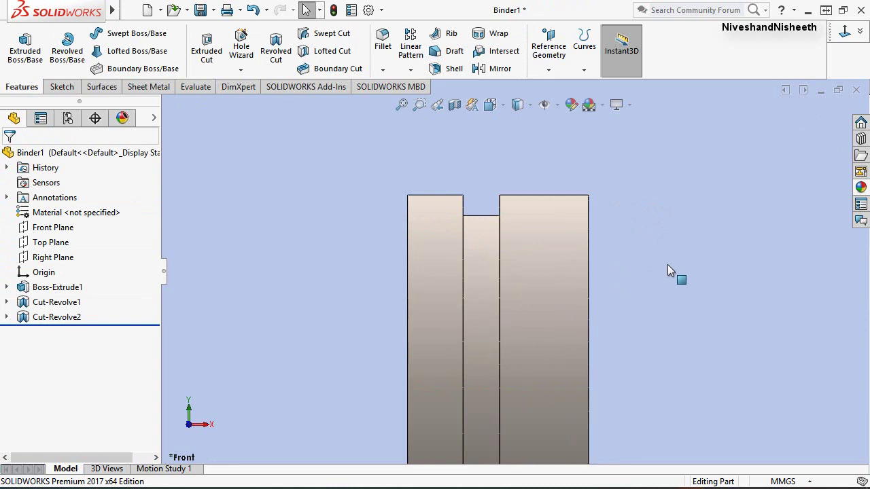
# Switch to the isometric view and save the part with Ctrl+S.
pyautogui.click(860, 32)
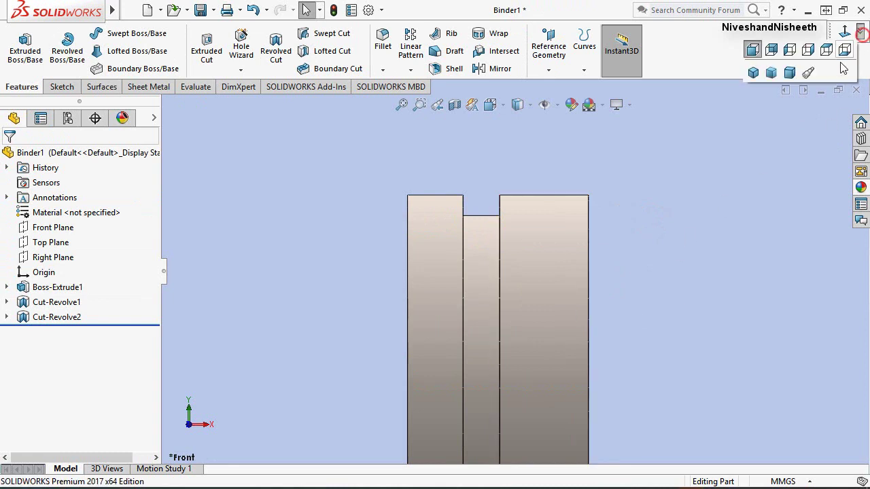
pyautogui.click(752, 76)
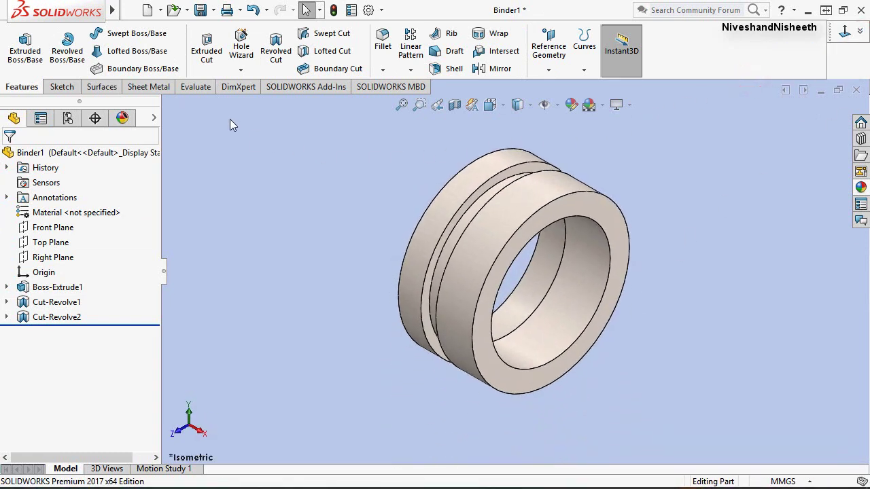
pyautogui.hotkey('ctrl', 's')
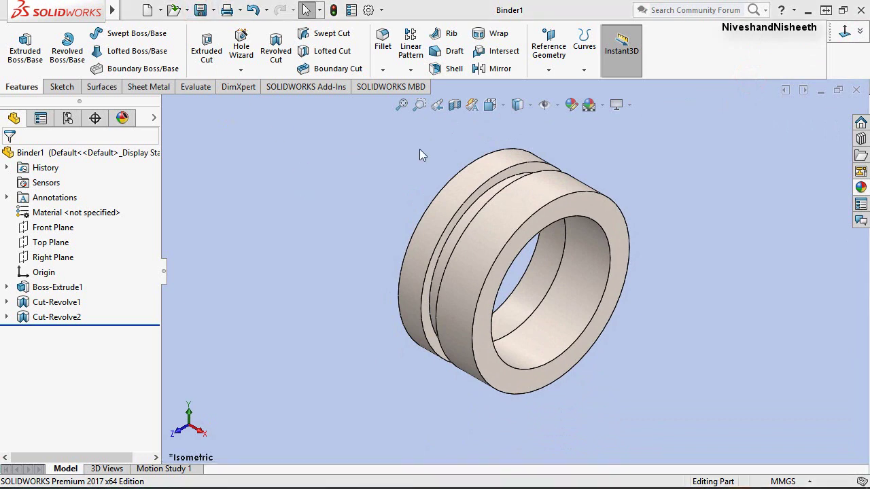
pyautogui.click(420, 149)
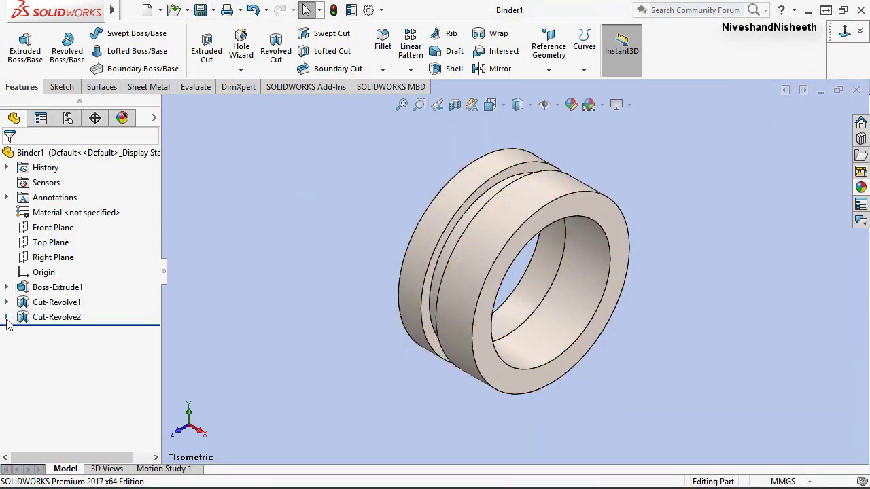
pyautogui.click(7, 318)
# Show Sketch3 and start a new reference plane through its sketch point.
pyautogui.click(41, 334)
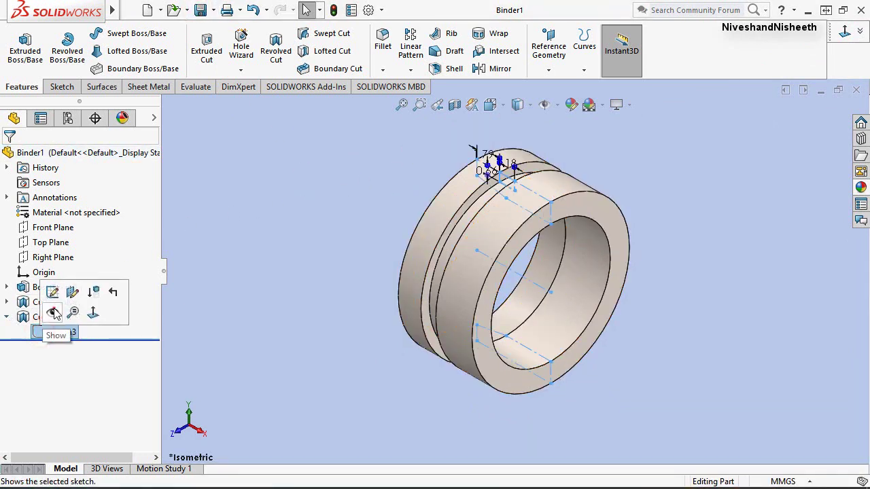
pyautogui.click(53, 312)
pyautogui.click(556, 64)
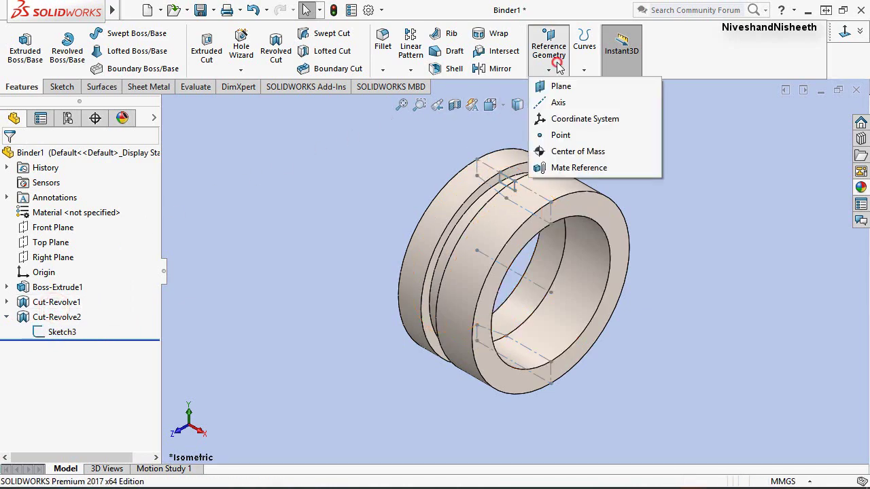
pyautogui.click(562, 87)
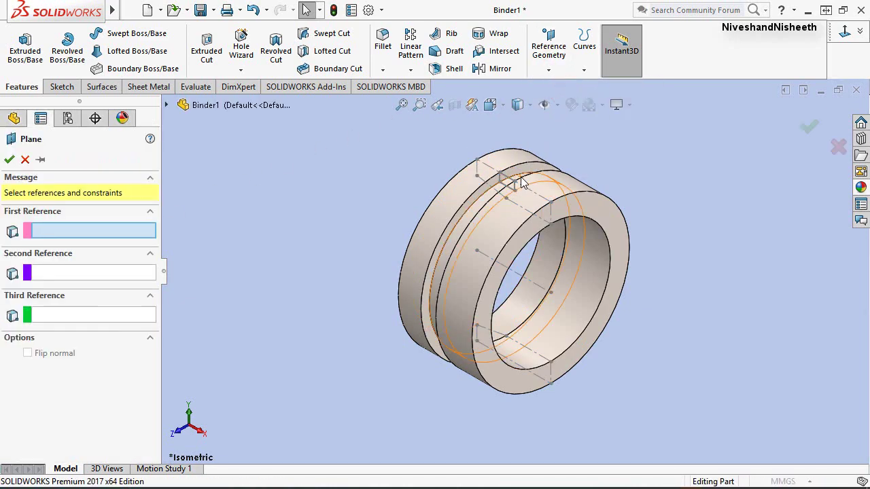
pyautogui.scroll(-1, 522, 183)
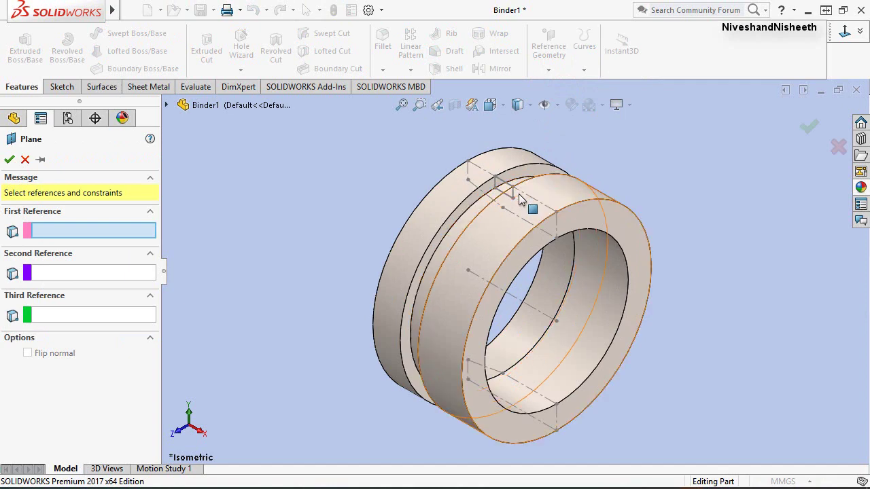
pyautogui.scroll(-1, 520, 190)
pyautogui.scroll(-1, 518, 196)
pyautogui.click(506, 196)
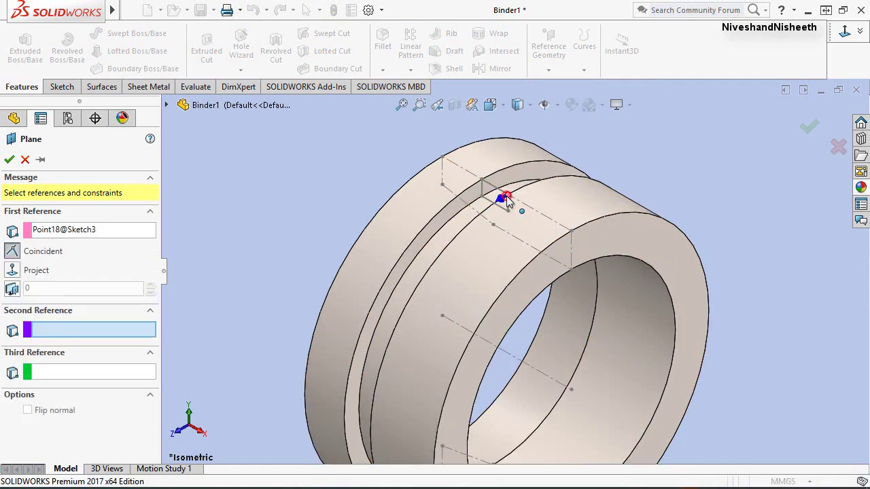
# Make Plane1 parallel to Top Plane, then hide Sketch3.
pyautogui.click(166, 105)
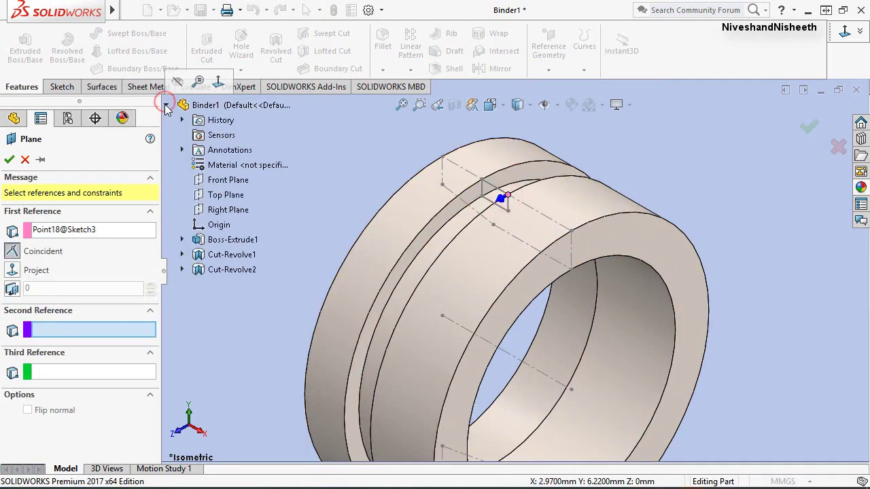
pyautogui.click(219, 196)
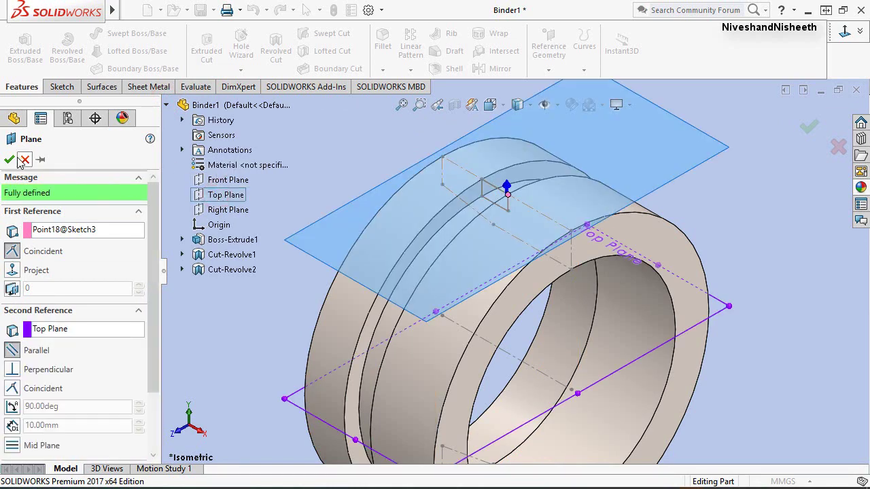
pyautogui.rightClick(318, 164)
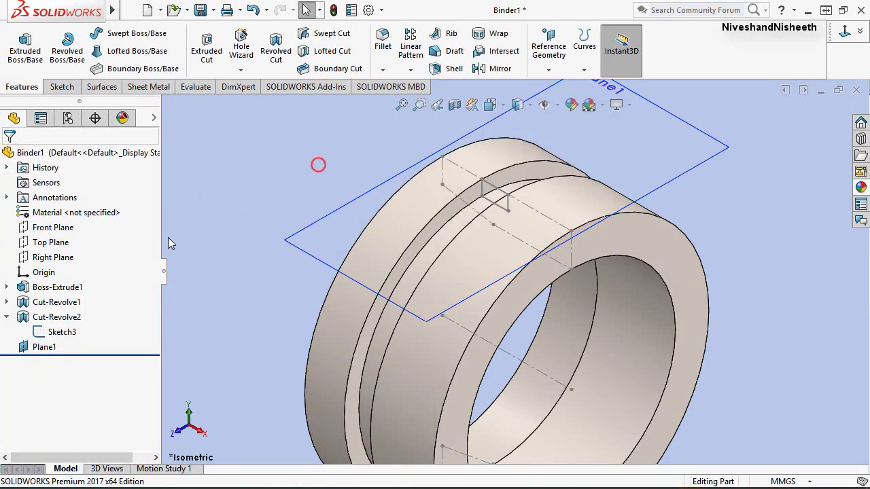
pyautogui.click(61, 331)
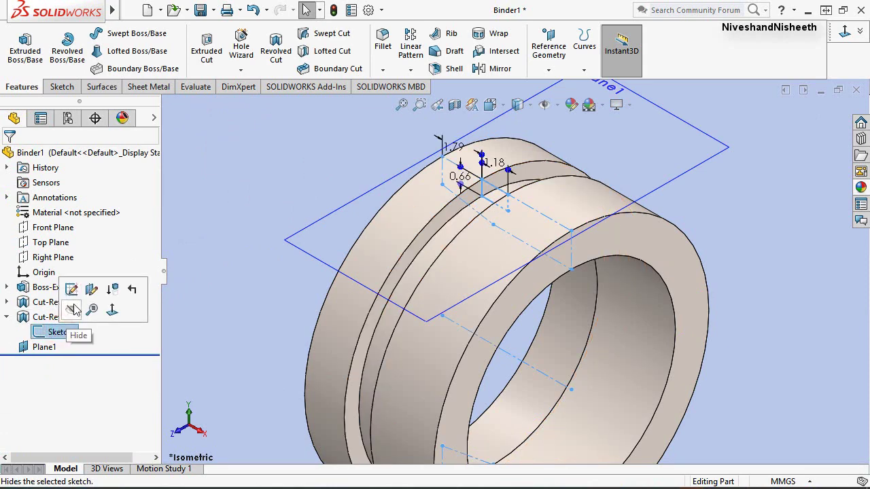
pyautogui.click(72, 312)
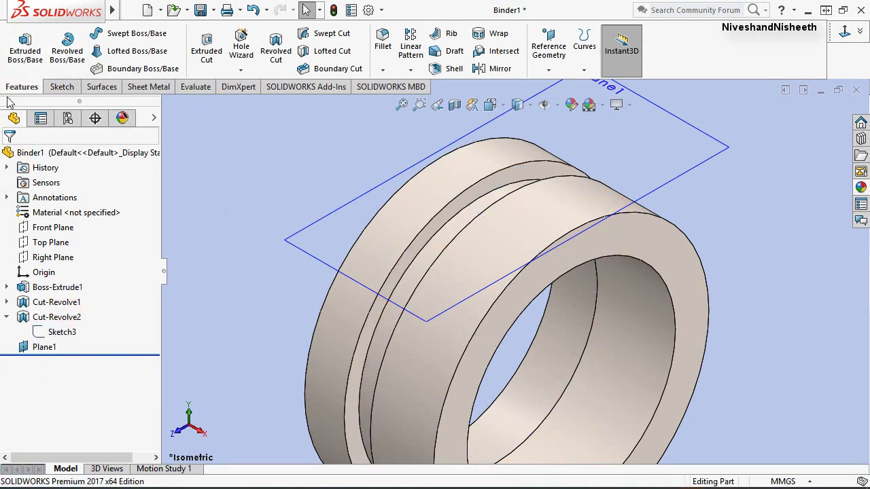
# Open a new sketch on Plane1 and view it normal to the plane.
pyautogui.click(61, 86)
pyautogui.click(19, 42)
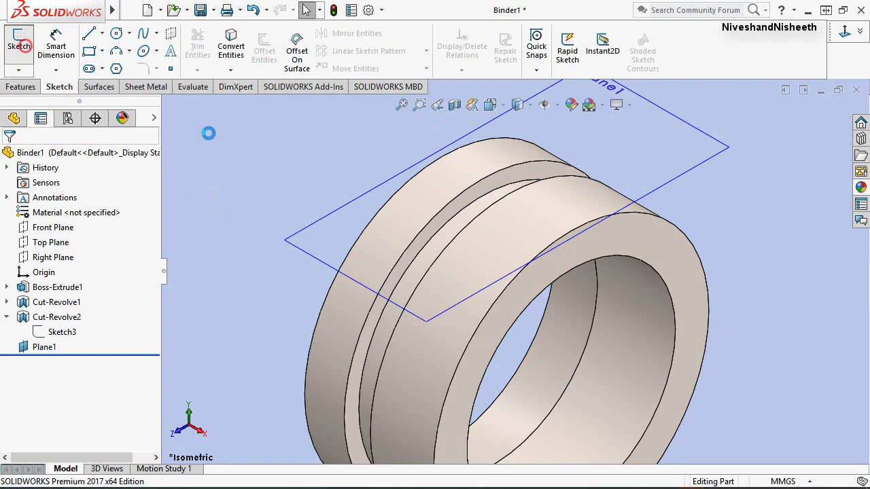
pyautogui.click(361, 193)
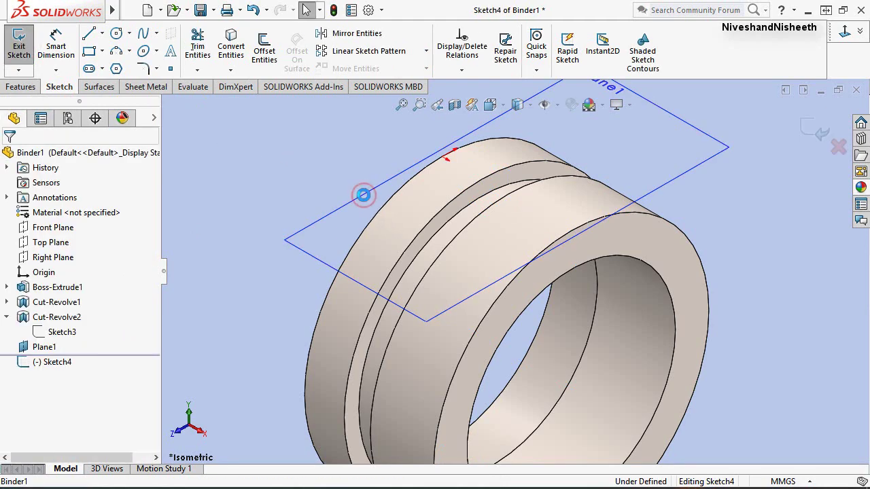
pyautogui.click(46, 351)
pyautogui.click(117, 325)
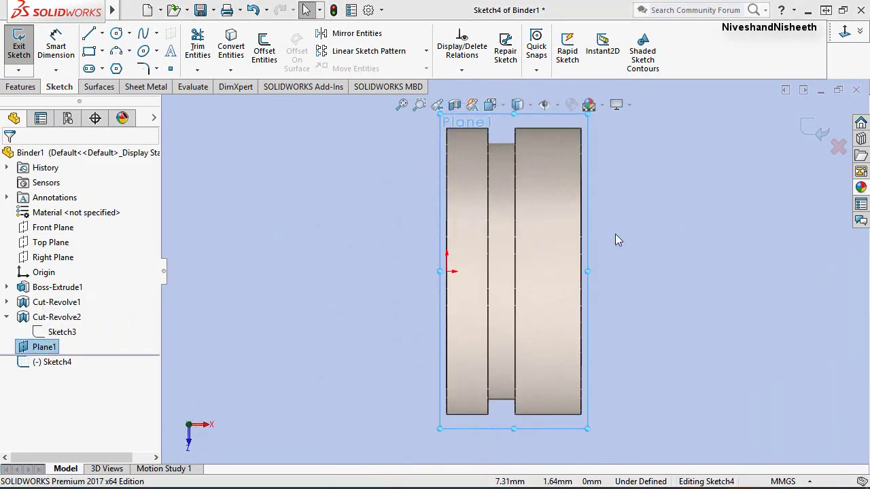
pyautogui.click(615, 234)
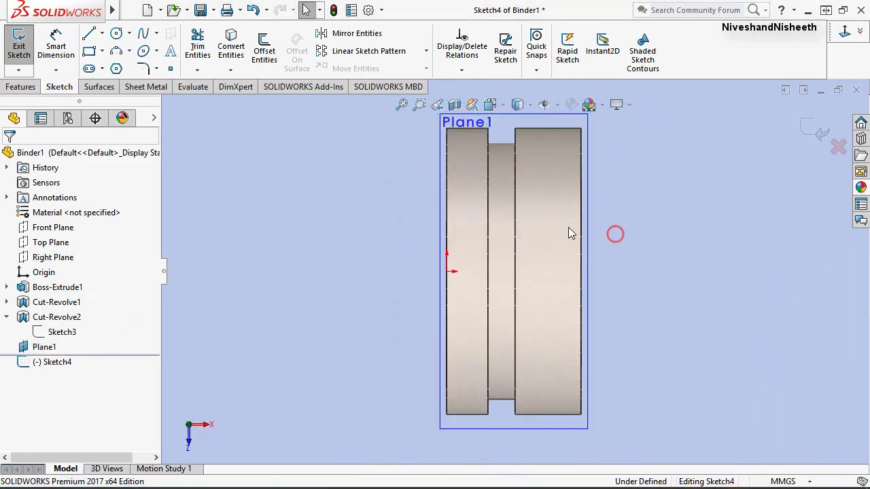
# Add Binder1's intersection curves and convert both lines to construction geometry.
pyautogui.click(231, 70)
pyautogui.click(234, 105)
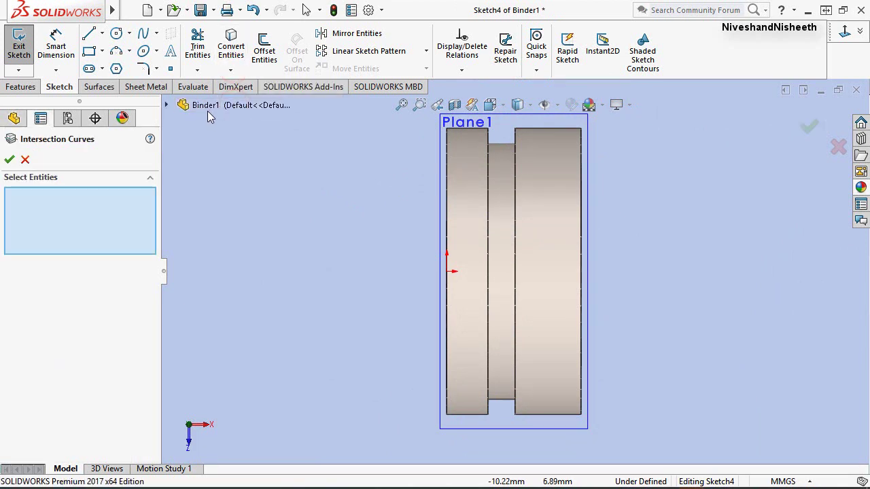
pyautogui.click(168, 105)
pyautogui.click(9, 161)
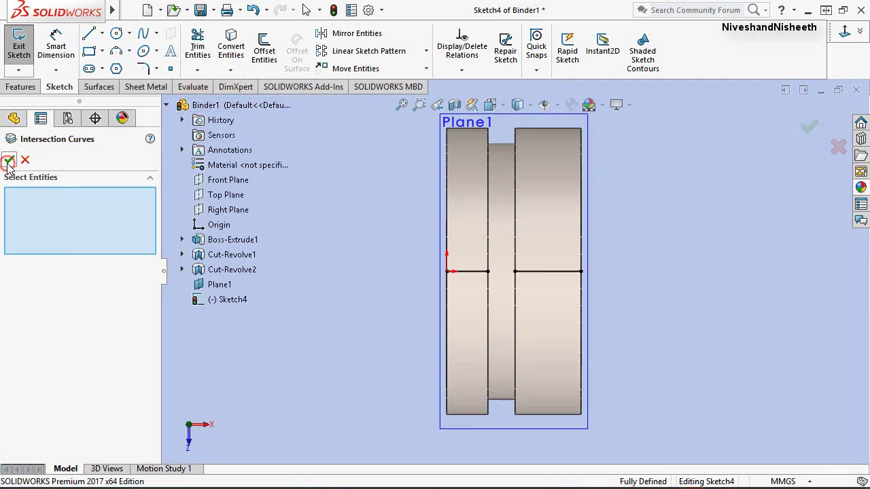
pyautogui.click(9, 160)
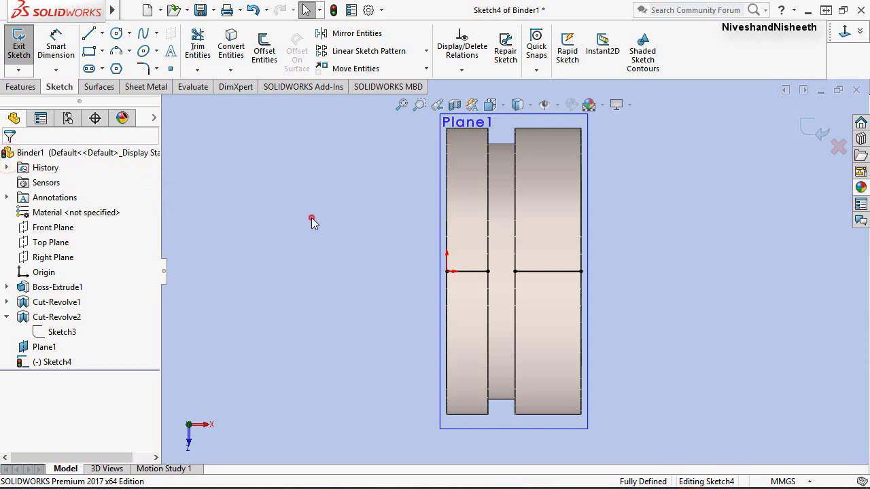
pyautogui.moveTo(404, 182); pyautogui.dragTo(656, 340)
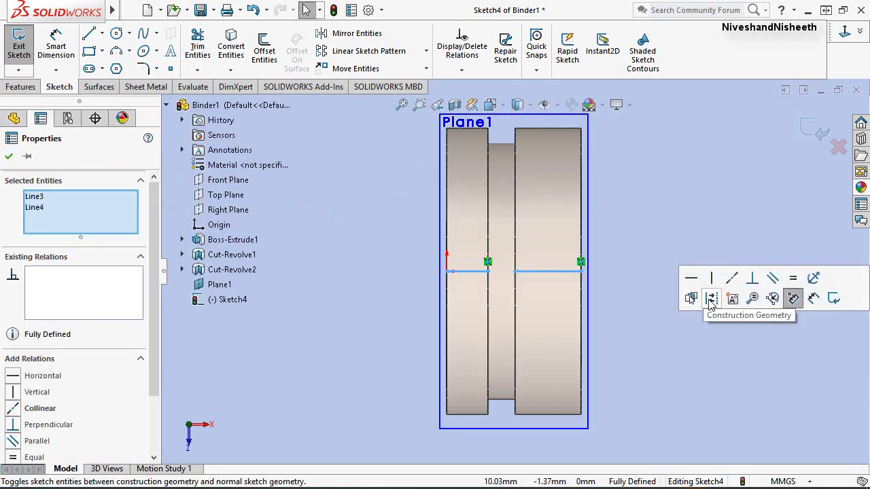
pyautogui.click(710, 299)
pyautogui.click(701, 257)
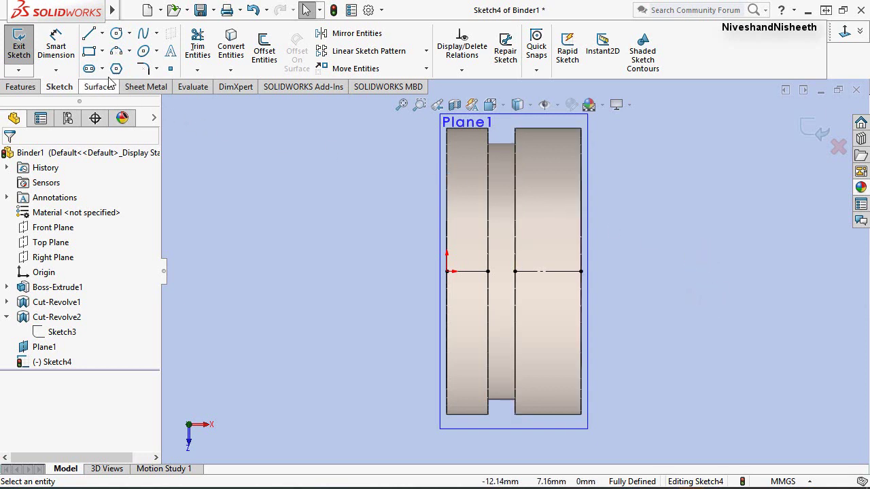
# Draw a rectangle starting at the part's right edge.
pyautogui.click(89, 52)
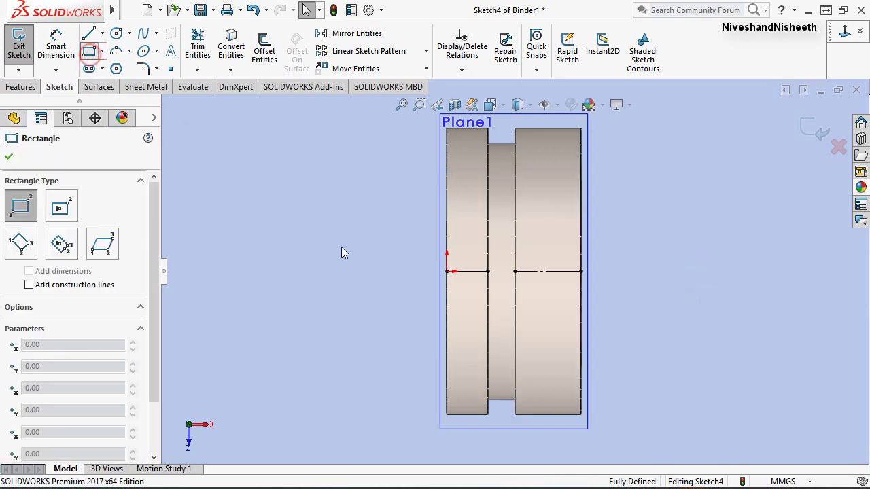
pyautogui.scroll(-2, 584, 306)
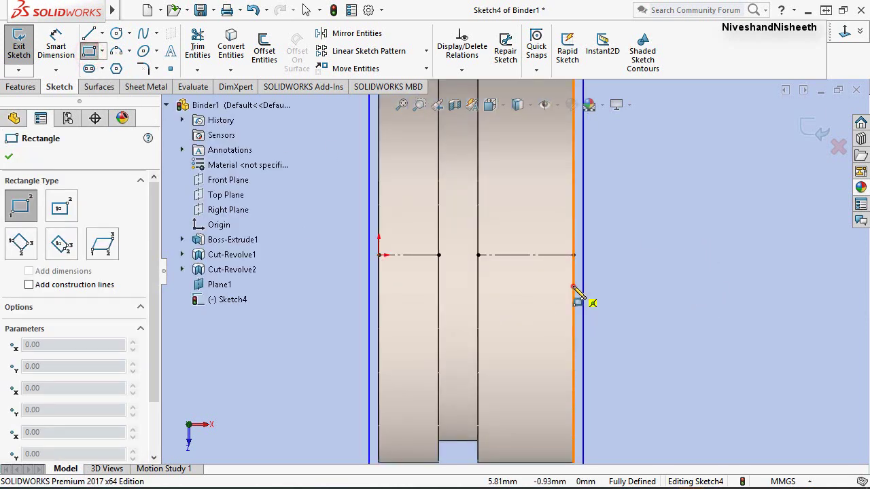
pyautogui.click(574, 287)
pyautogui.click(518, 213)
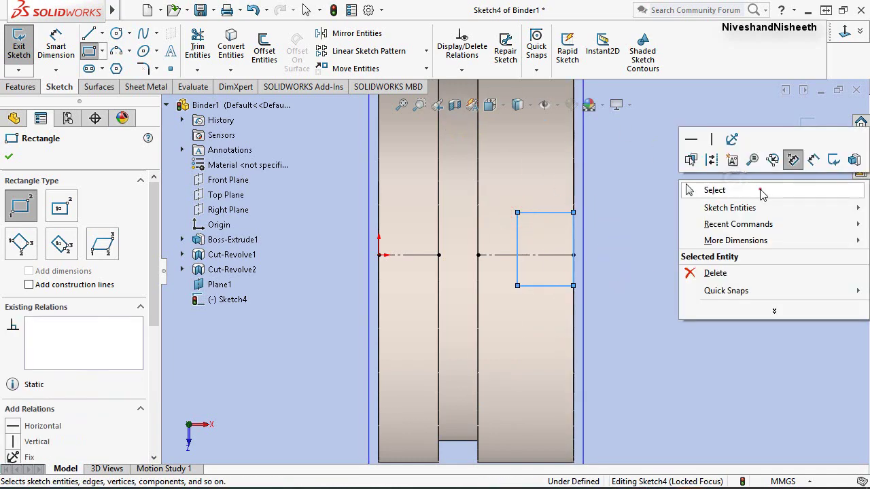
pyautogui.click(759, 190)
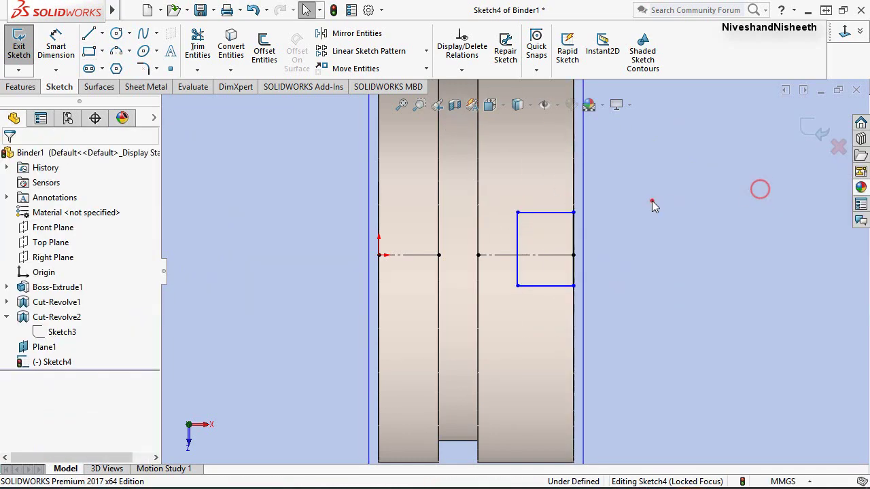
# Centre the rectangle on the centerline using its left edge's midpoint.
pyautogui.click(518, 252)
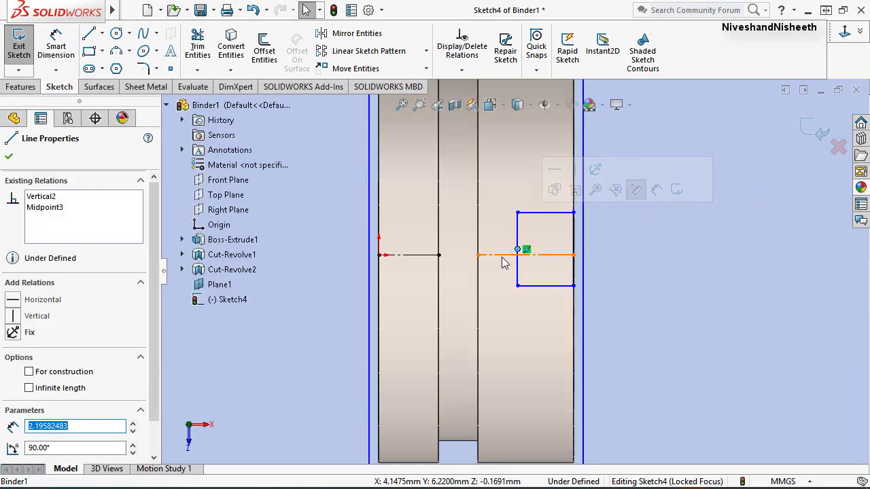
pyautogui.click(503, 255)
pyautogui.keyDown('ctrl'); pyautogui.click(517, 250); pyautogui.keyUp('ctrl')
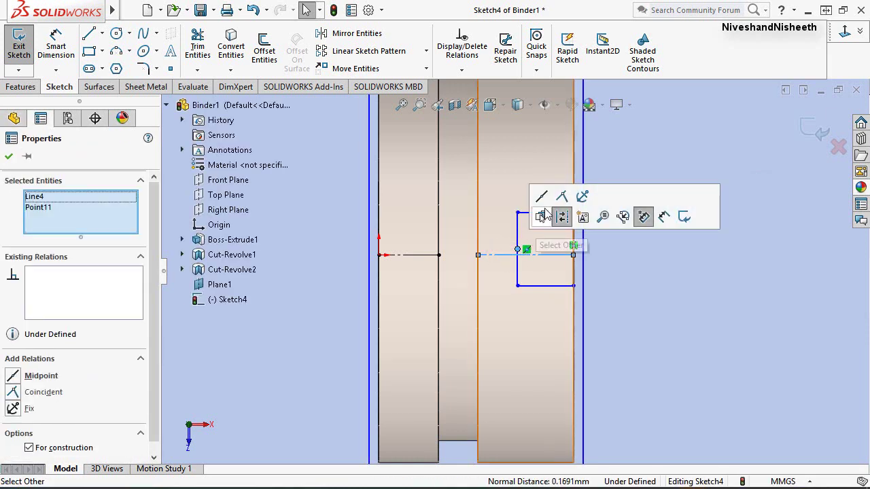
pyautogui.click(542, 216)
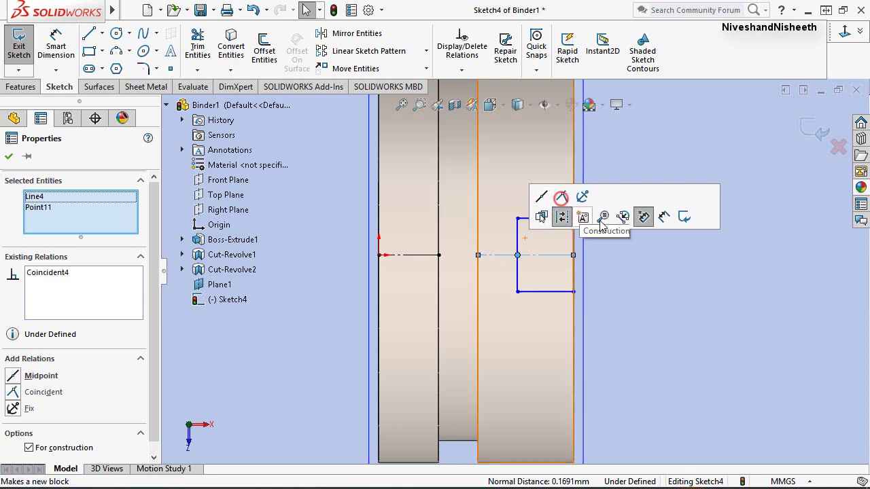
pyautogui.click(663, 146)
# Dimension the rectangle 1.25 mm wide and 1.57 mm tall.
pyautogui.rightClick(661, 147)
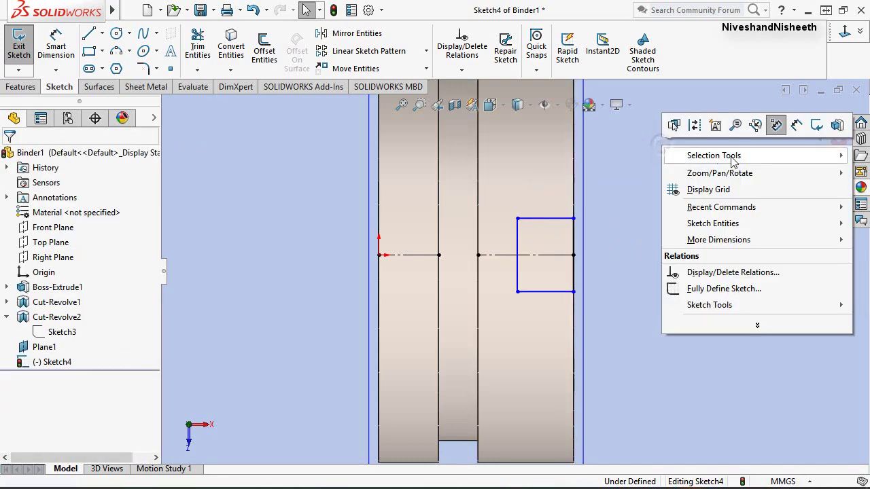
pyautogui.click(795, 127)
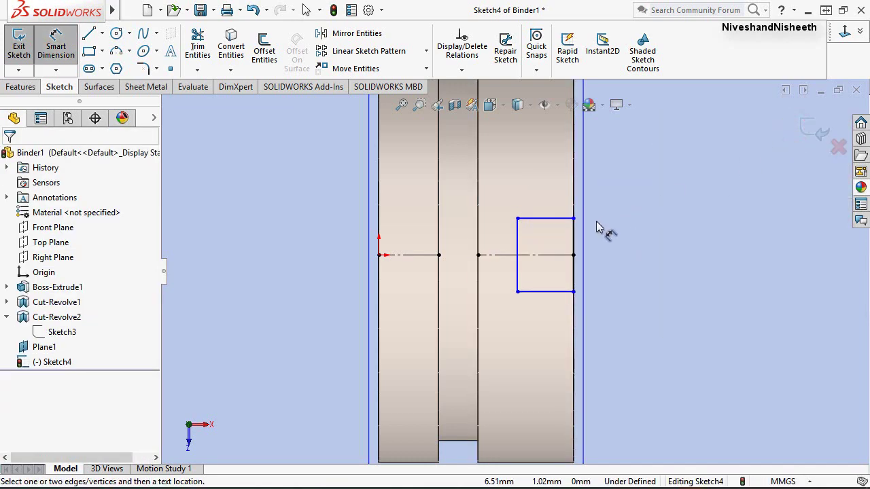
pyautogui.click(546, 292)
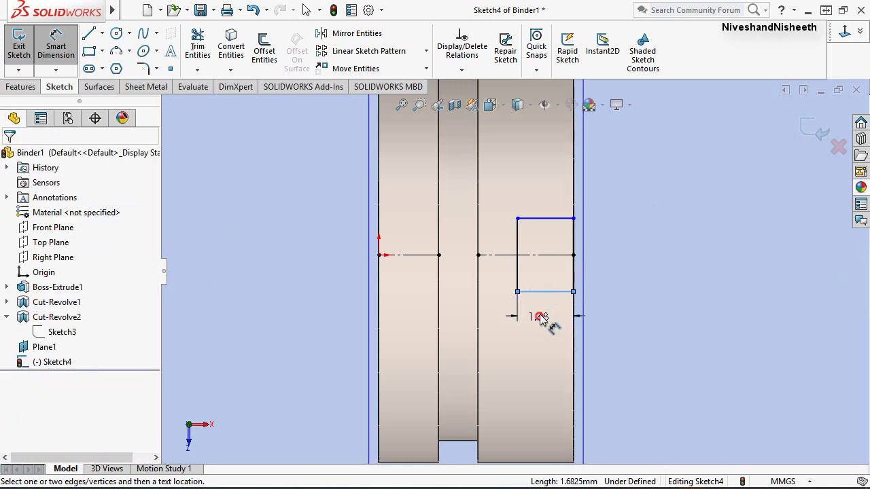
pyautogui.click(541, 319)
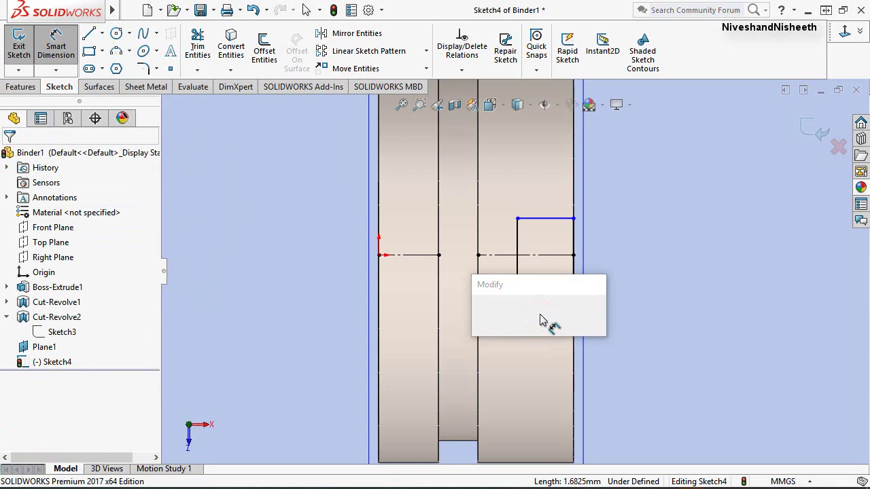
pyautogui.write('1.2')
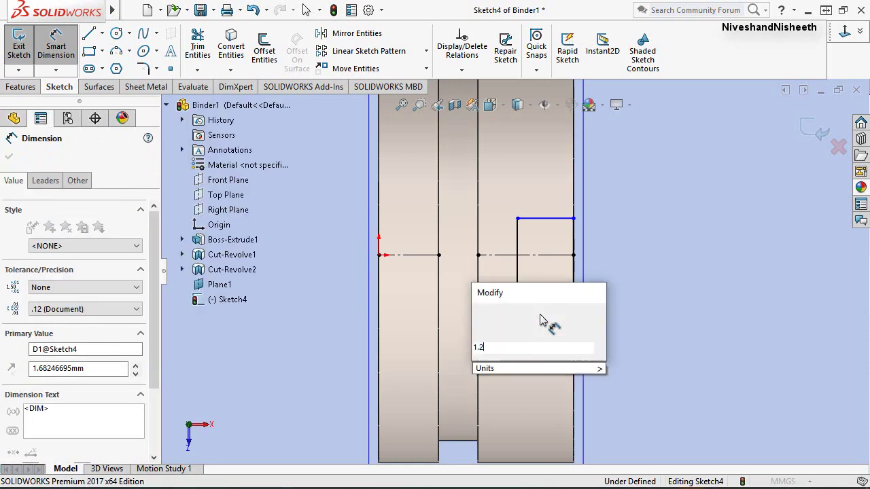
pyautogui.write('5')
pyautogui.press('Return')
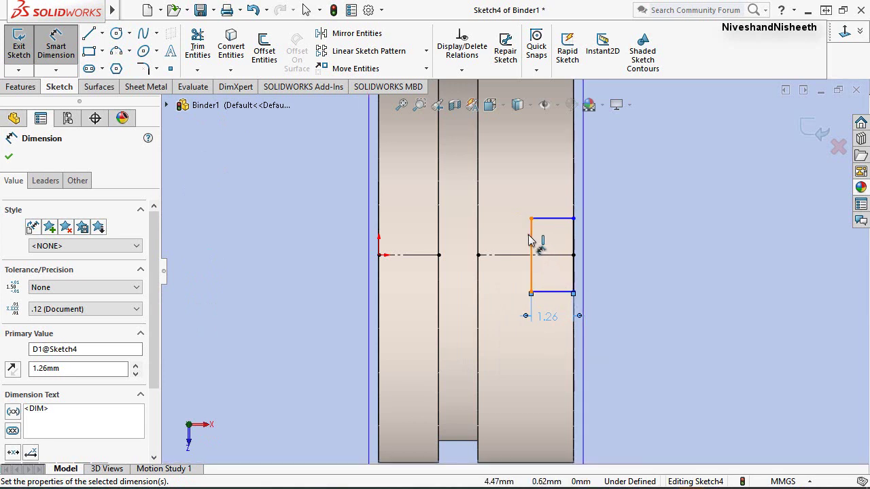
pyautogui.click(495, 246)
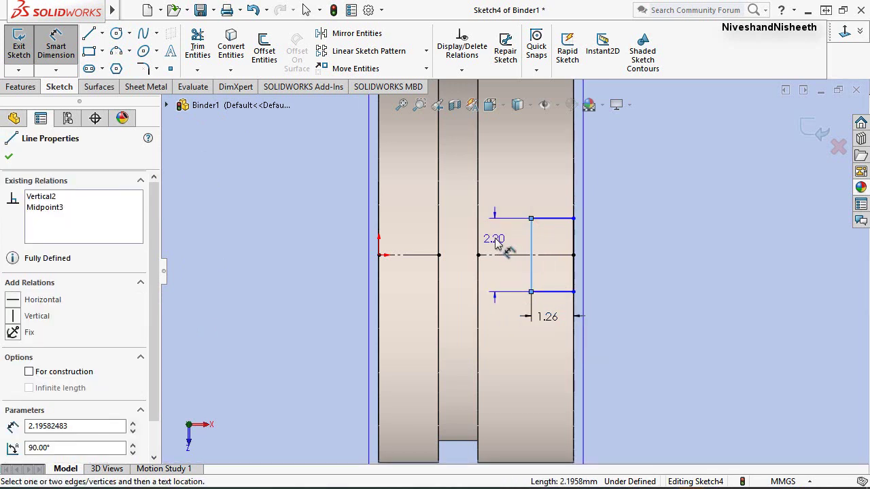
pyautogui.click(496, 243)
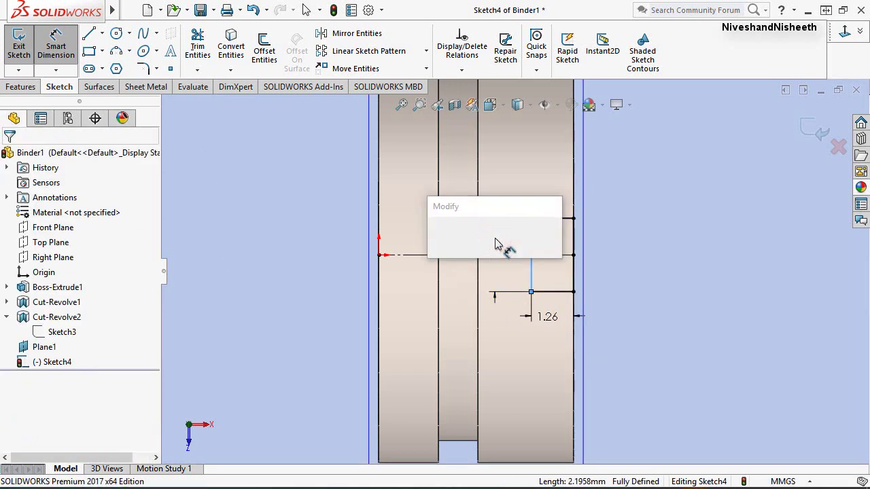
pyautogui.write('1.57')
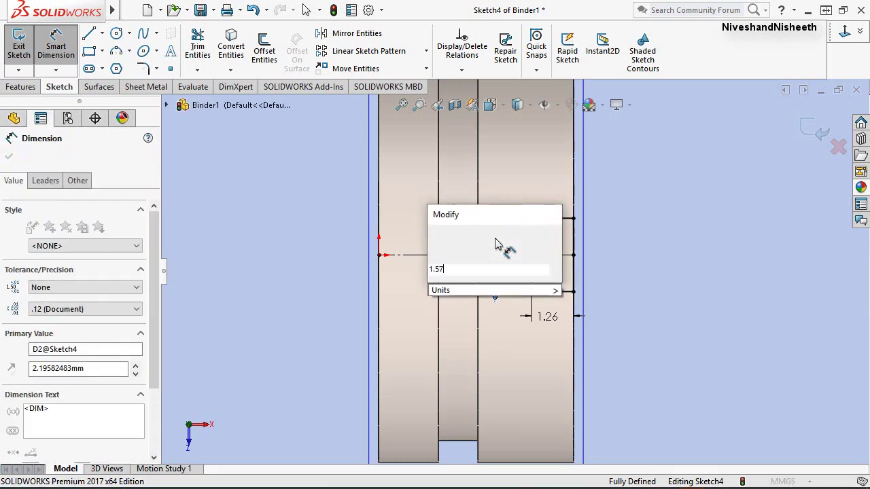
pyautogui.press('Return')
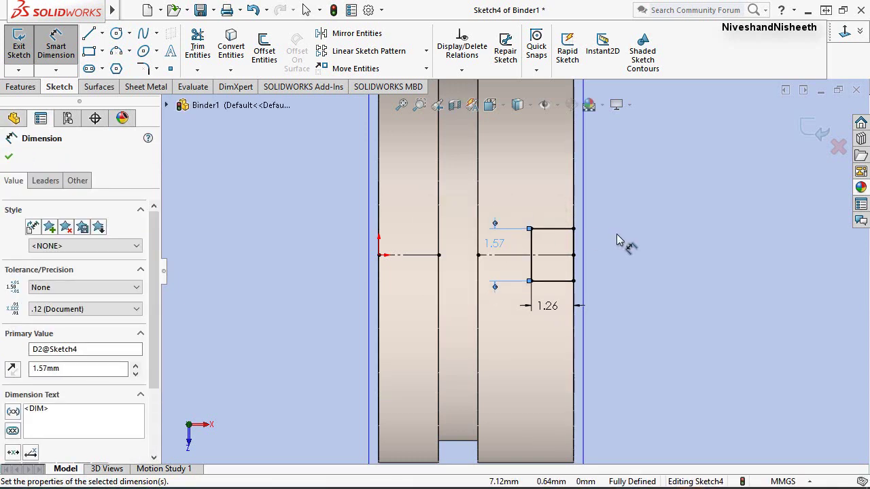
# Convert the rectangle's left vertical edge to construction geometry.
pyautogui.rightClick(624, 226)
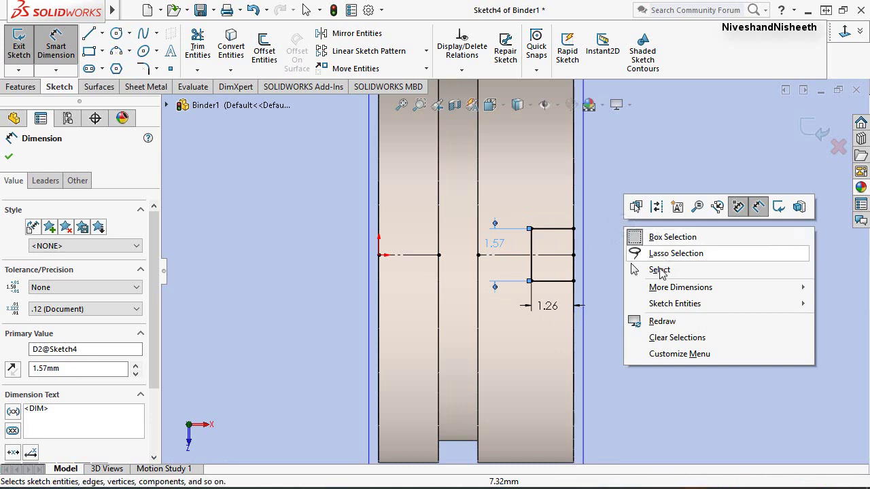
pyautogui.click(659, 270)
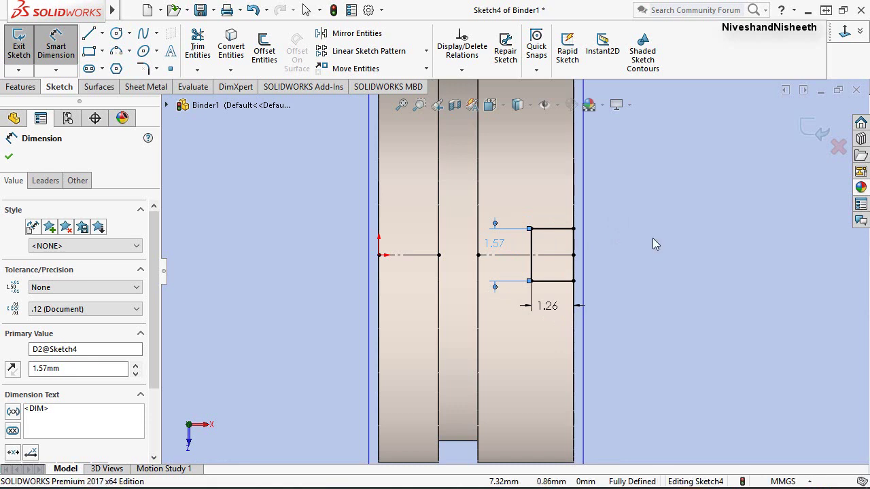
pyautogui.click(533, 246)
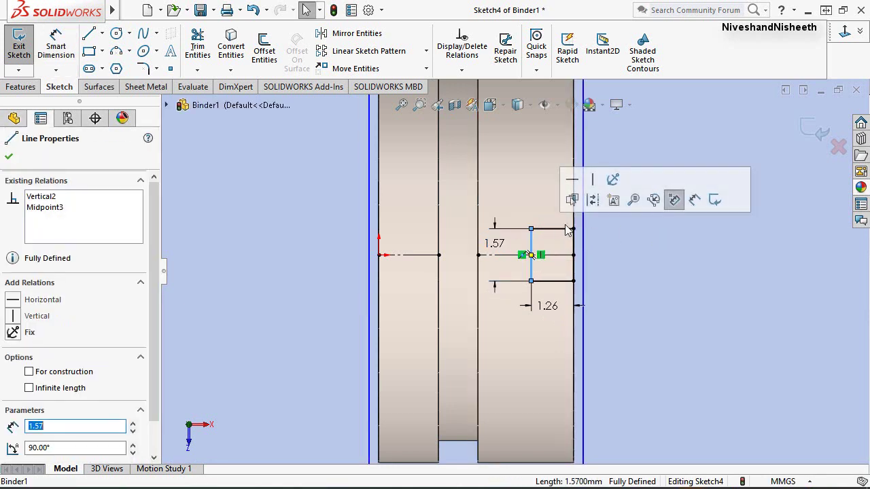
pyautogui.click(671, 198)
pyautogui.click(664, 264)
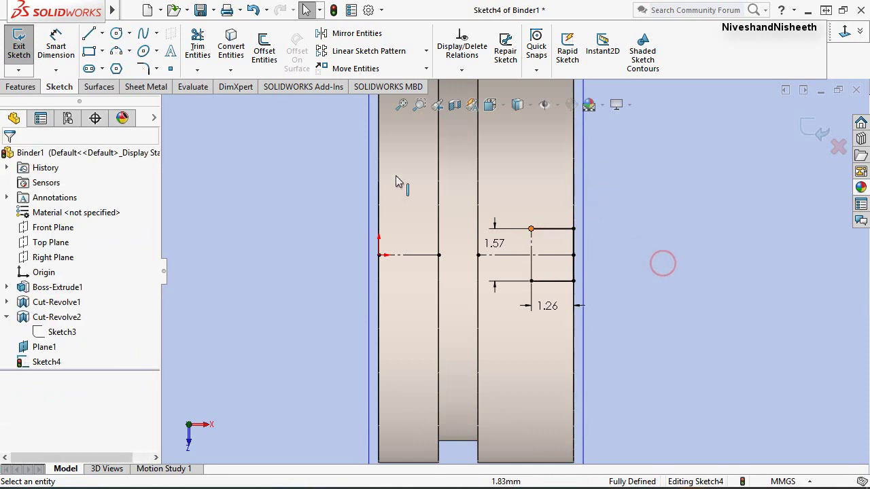
# Draw a 3-point arc from the top-left to bottom-left corner, bulging left.
pyautogui.click(117, 51)
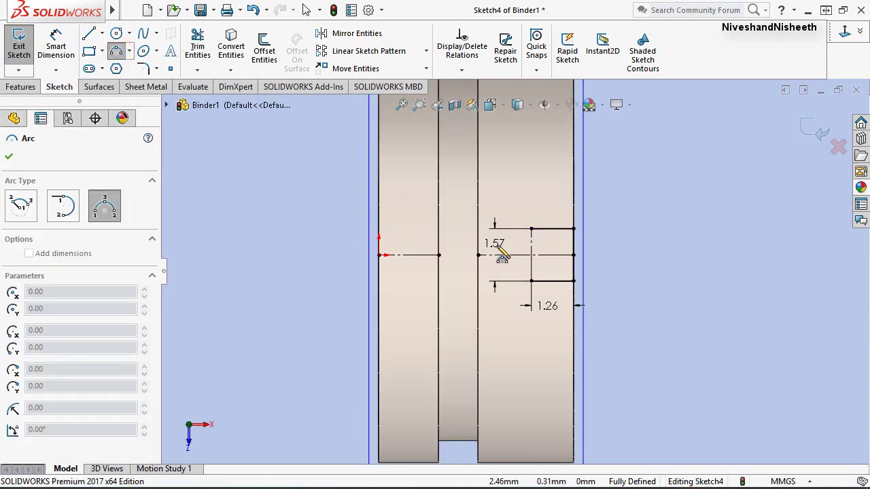
pyautogui.click(531, 229)
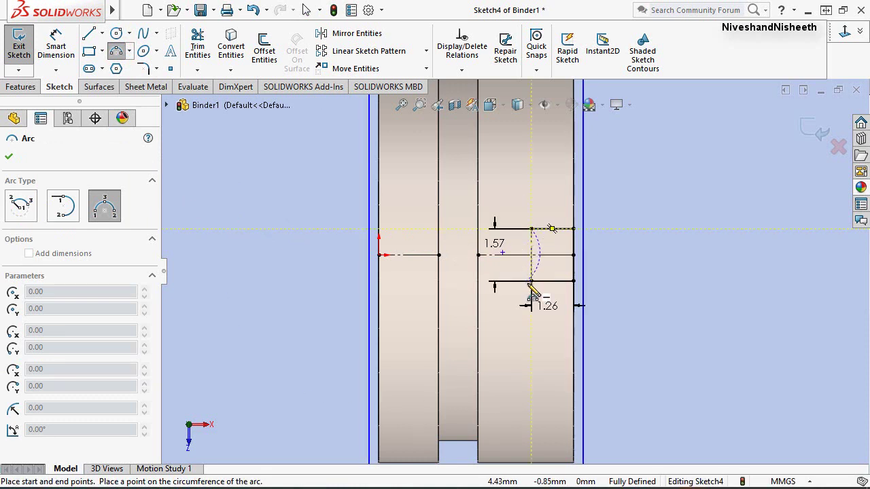
pyautogui.click(531, 281)
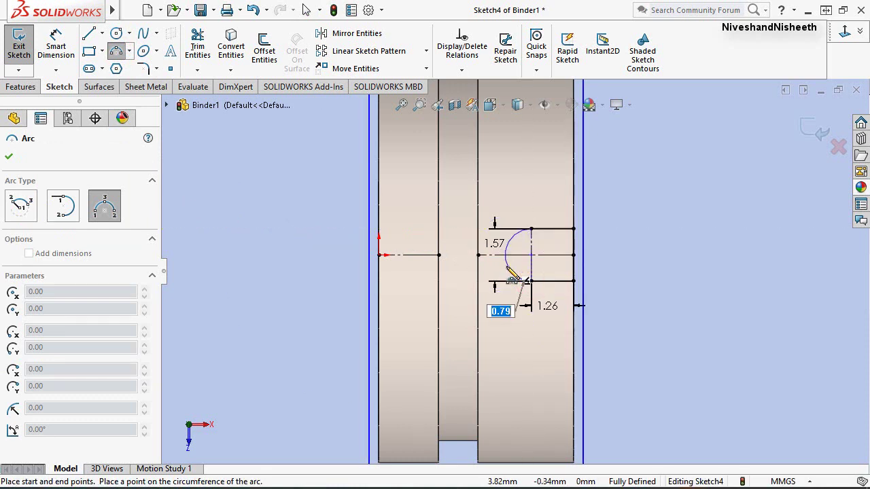
pyautogui.click(507, 269)
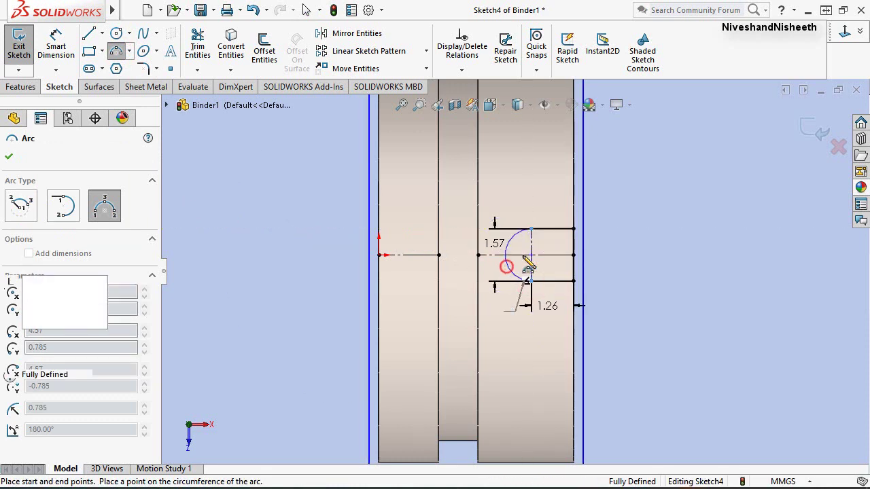
pyautogui.rightClick(644, 221)
pyautogui.click(672, 221)
# Review the sketch relations and check the arc against the slot's top edge.
pyautogui.scroll(-2, 591, 228)
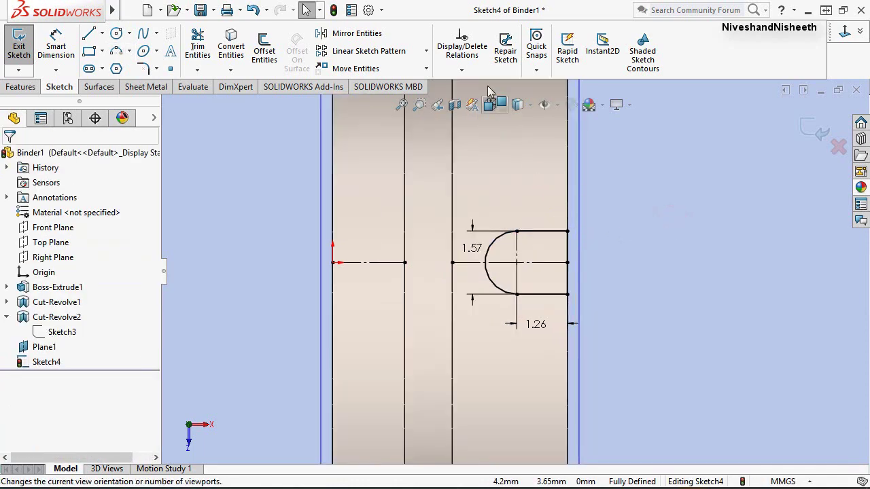
pyautogui.click(463, 48)
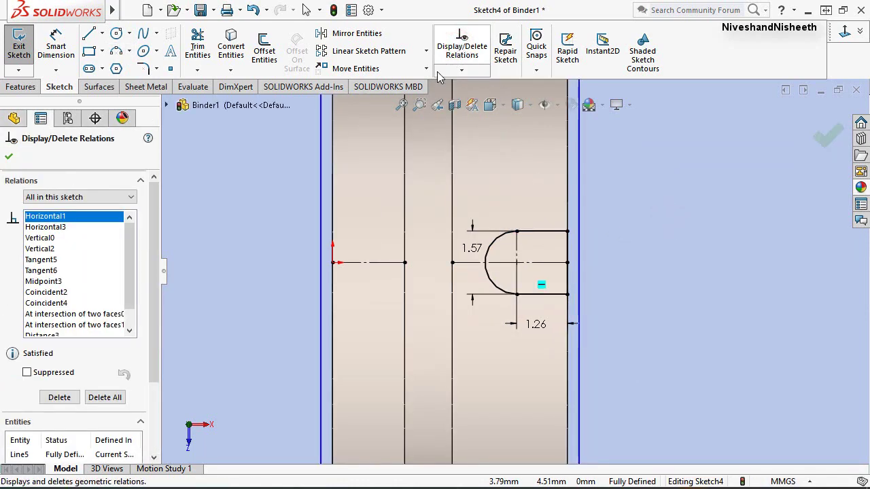
pyautogui.click(8, 159)
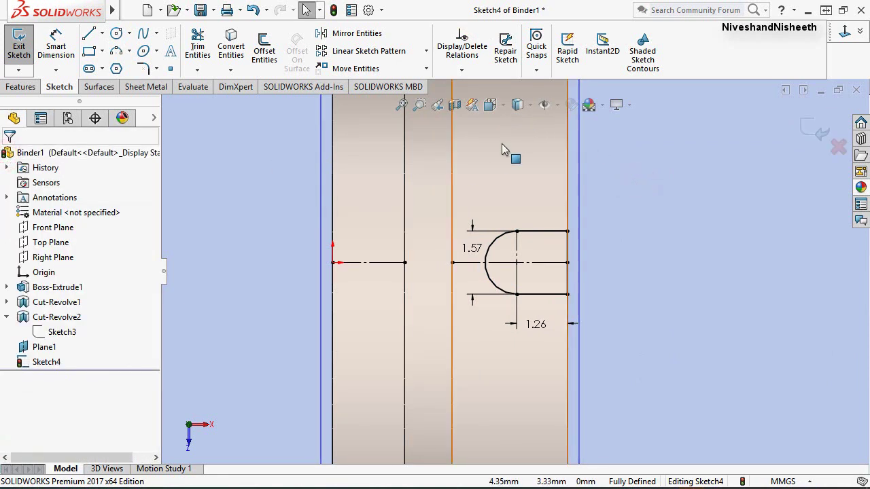
pyautogui.click(499, 249)
pyautogui.click(542, 232)
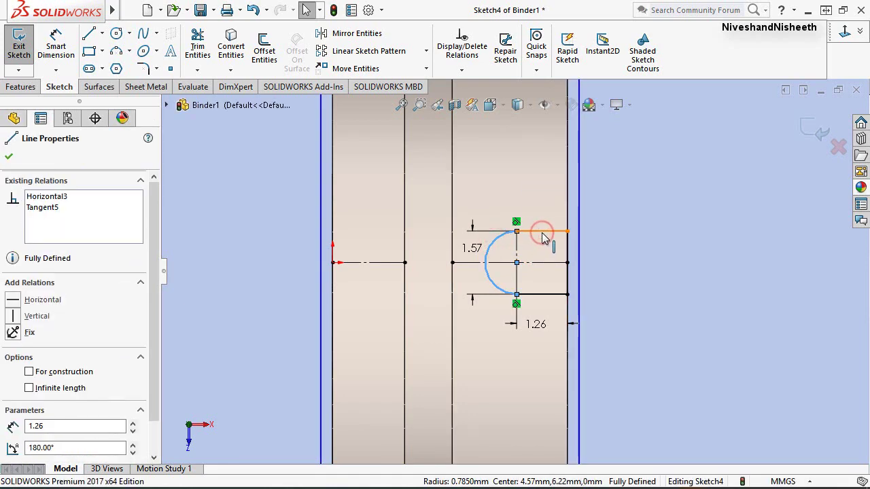
pyautogui.keyDown('ctrl'); pyautogui.click(543, 232); pyautogui.keyUp('ctrl')
pyautogui.click(630, 254)
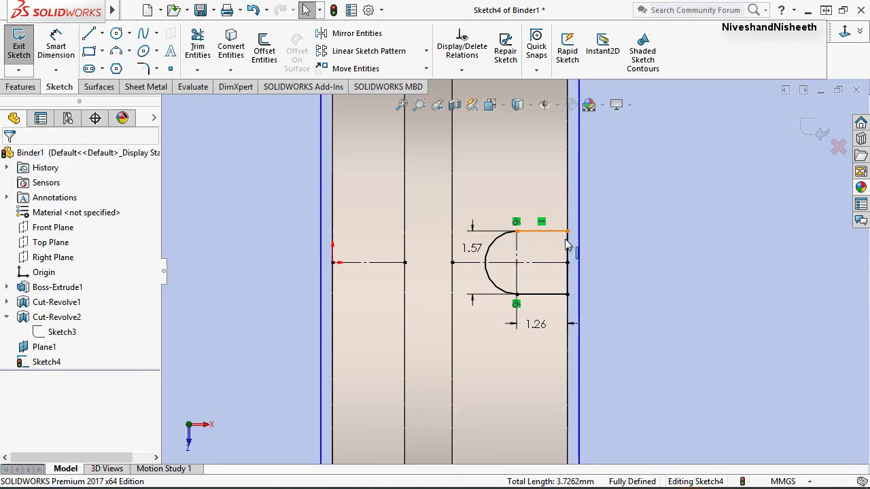
pyautogui.rightClick(631, 257)
pyautogui.moveTo(688, 278)
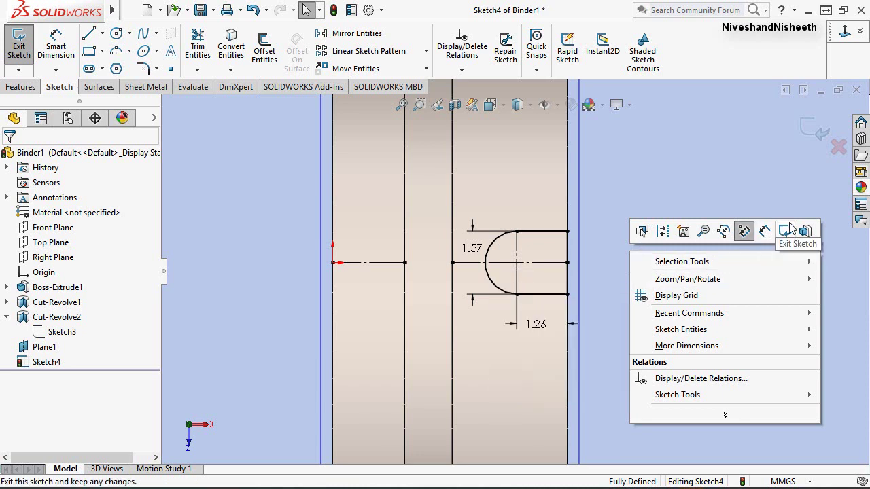
# Exit the sketch, return to the previous 3D view, and hide Plane1.
pyautogui.click(787, 233)
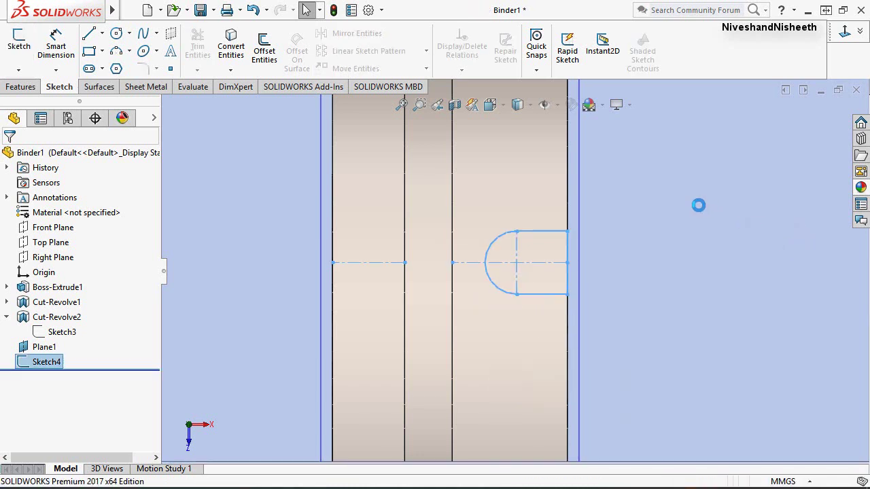
pyautogui.click(437, 104)
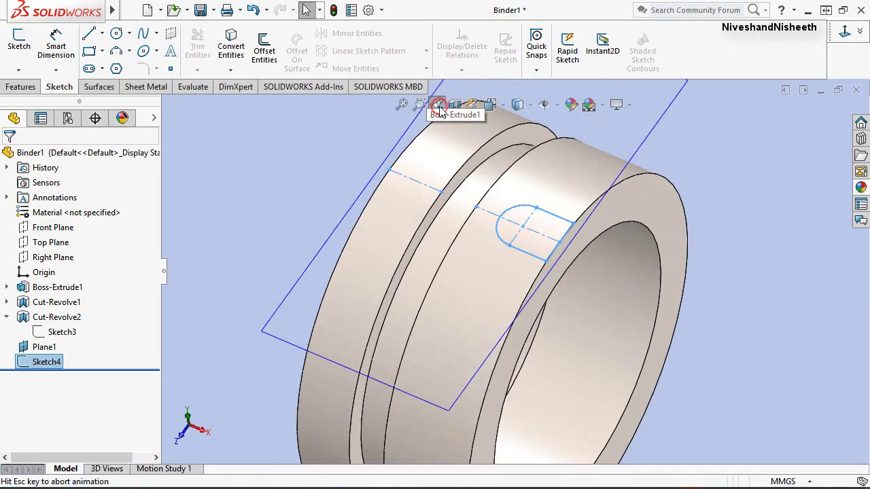
pyautogui.click(713, 223)
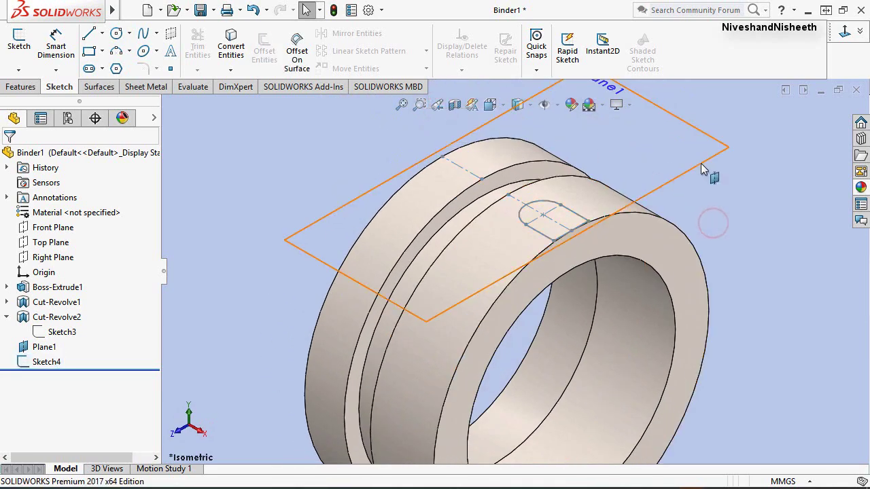
pyautogui.click(703, 167)
pyautogui.click(781, 123)
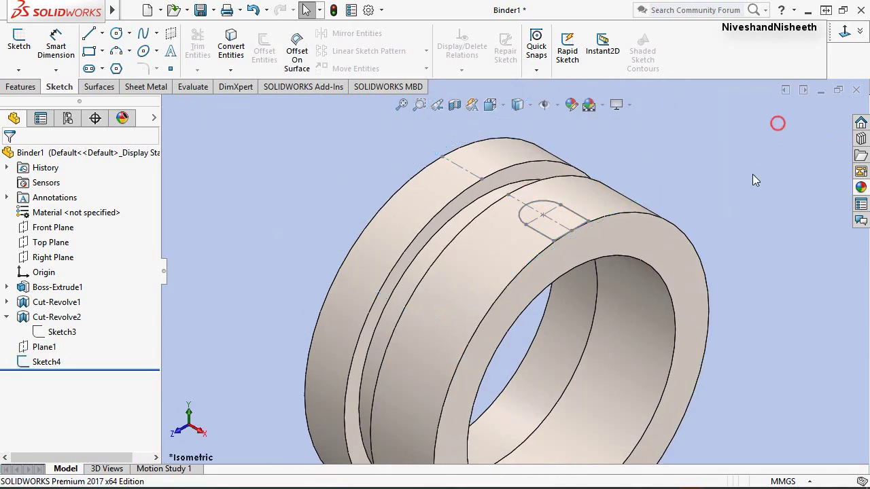
pyautogui.scroll(-3, 639, 190)
pyautogui.click(657, 161)
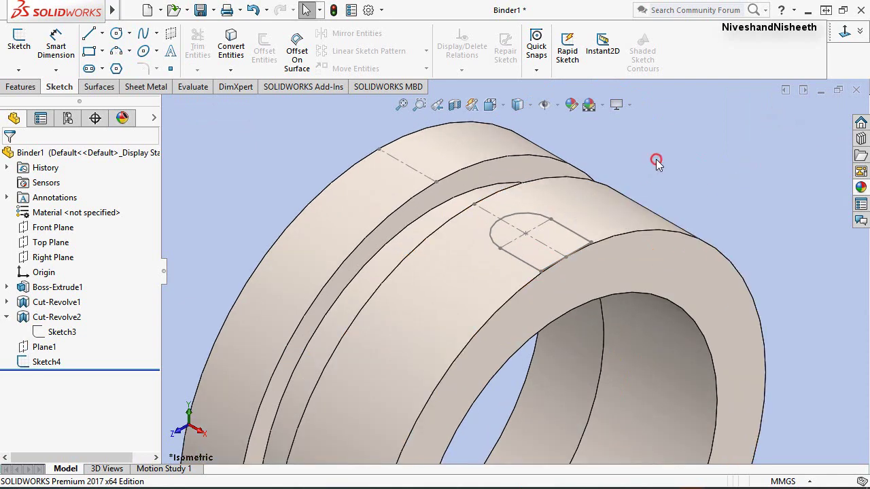
# Start an Extruded Cut using the slot sketch Sketch4 as its profile.
pyautogui.click(21, 87)
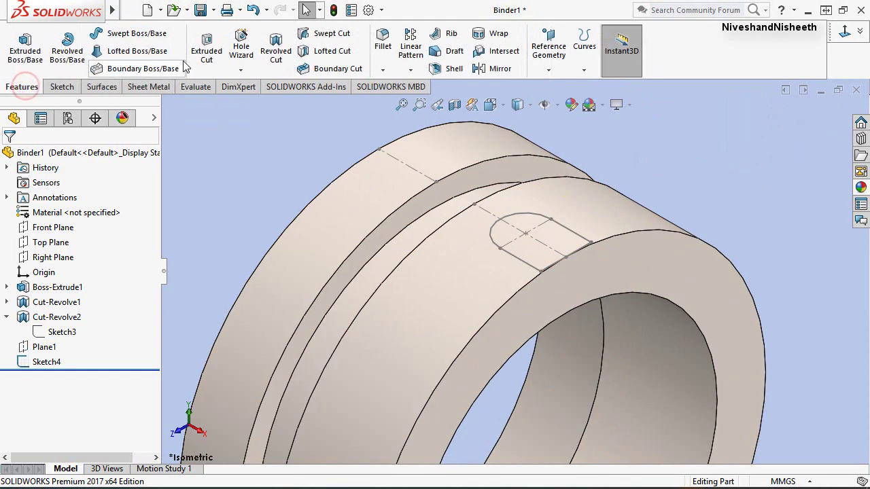
pyautogui.click(216, 54)
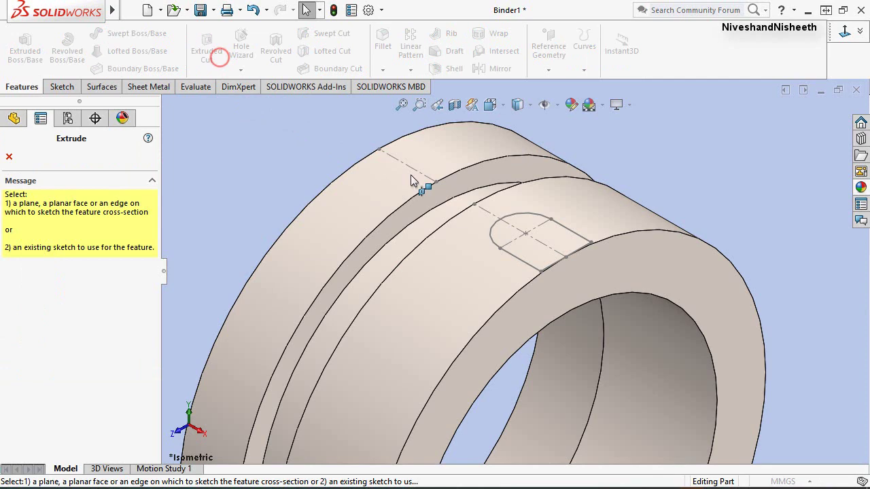
pyautogui.click(568, 231)
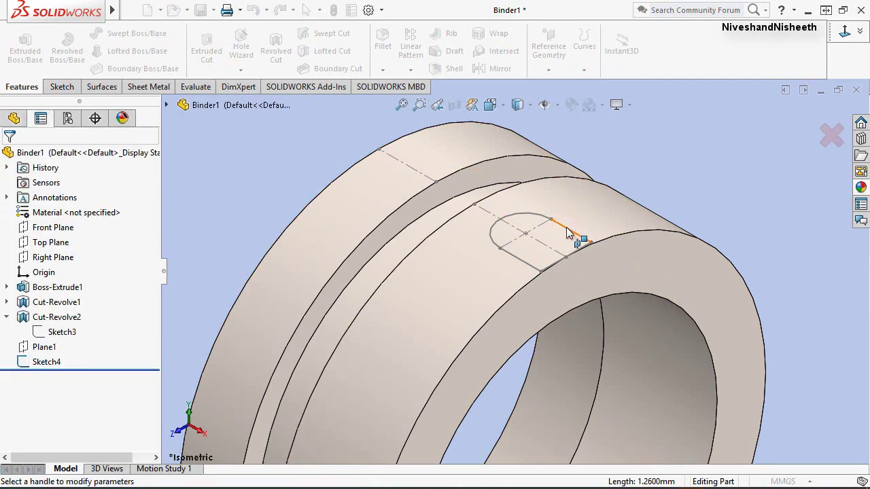
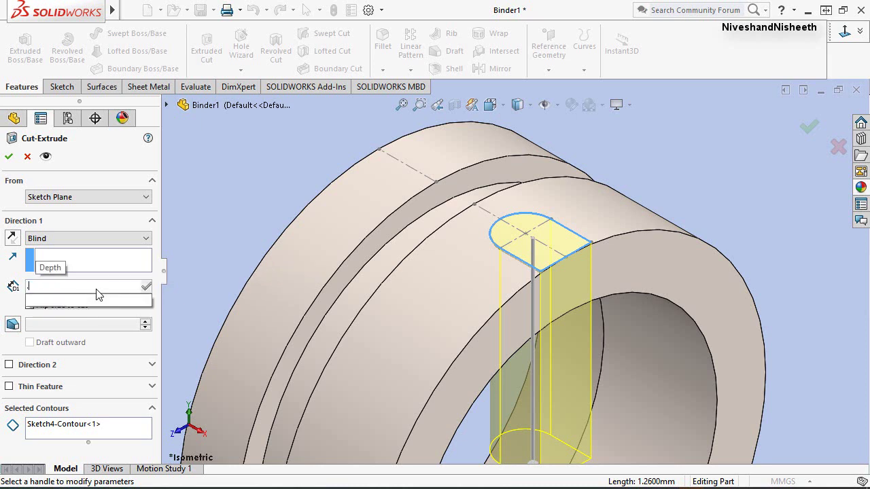
# Cut the rounded slot 0.71 mm deep and zoom to fit the whole ring.
pyautogui.write('71')
pyautogui.press('Return')
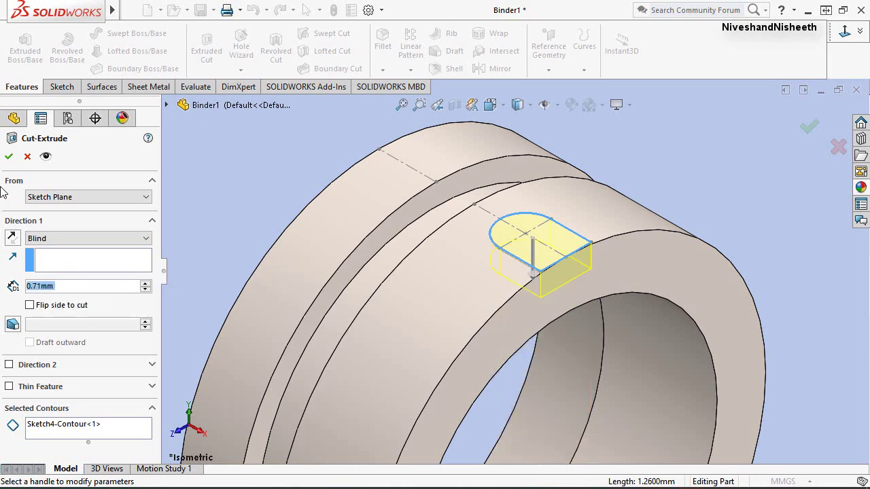
pyautogui.click(8, 157)
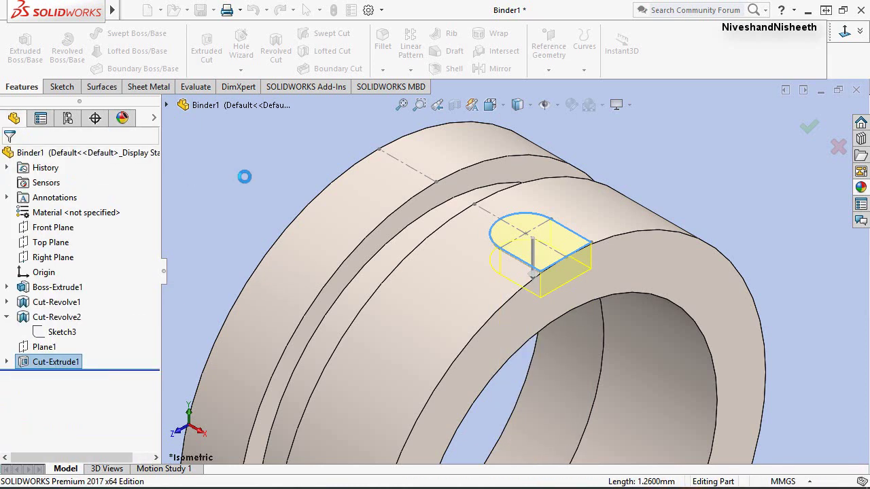
pyautogui.click(245, 178)
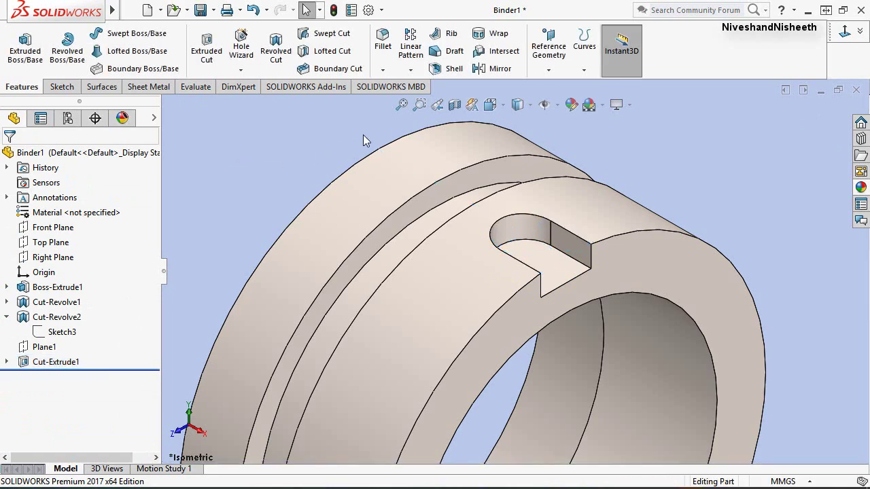
pyautogui.click(402, 104)
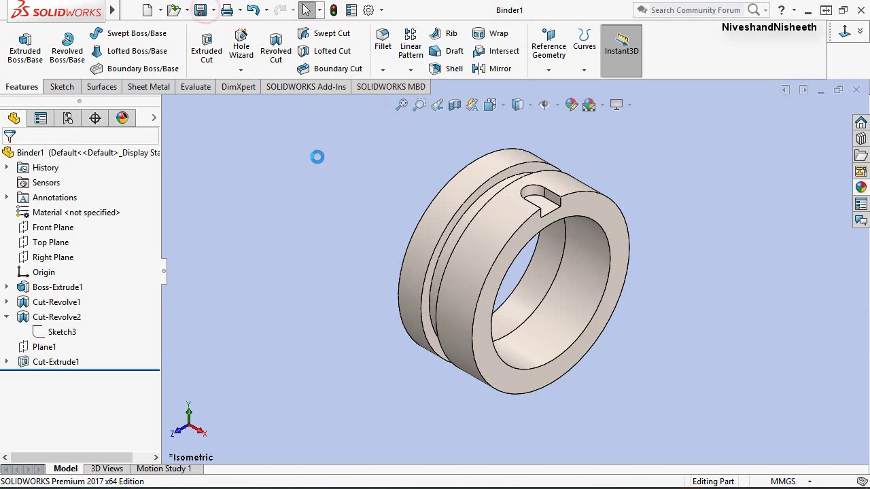
pyautogui.click(411, 70)
# Start a circular pattern of Cut-Extrude1 and show the part's temporary axes.
pyautogui.click(436, 101)
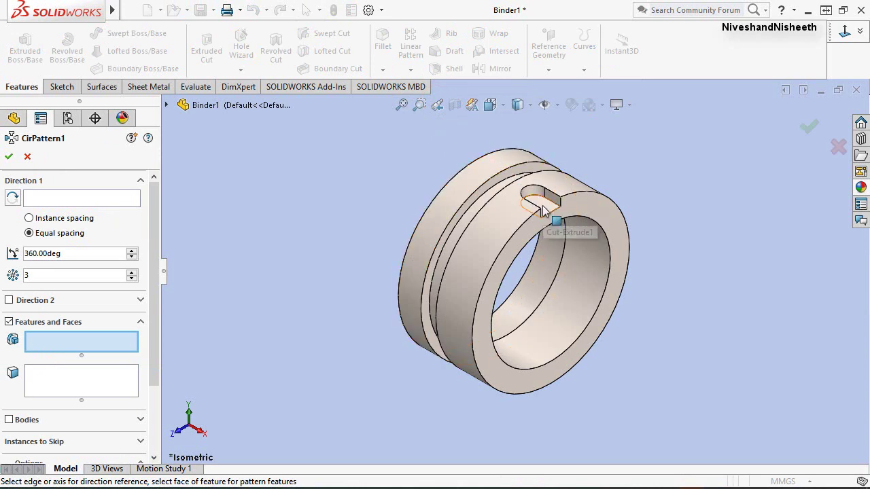
pyautogui.click(166, 105)
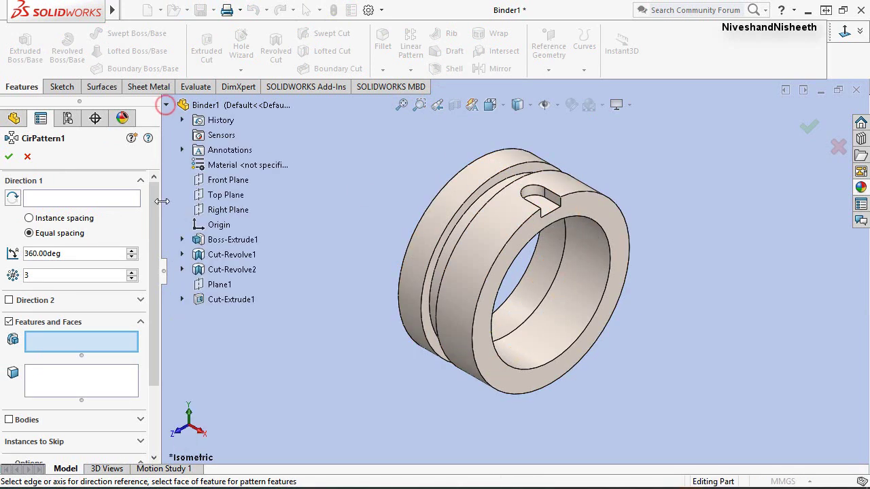
pyautogui.click(219, 301)
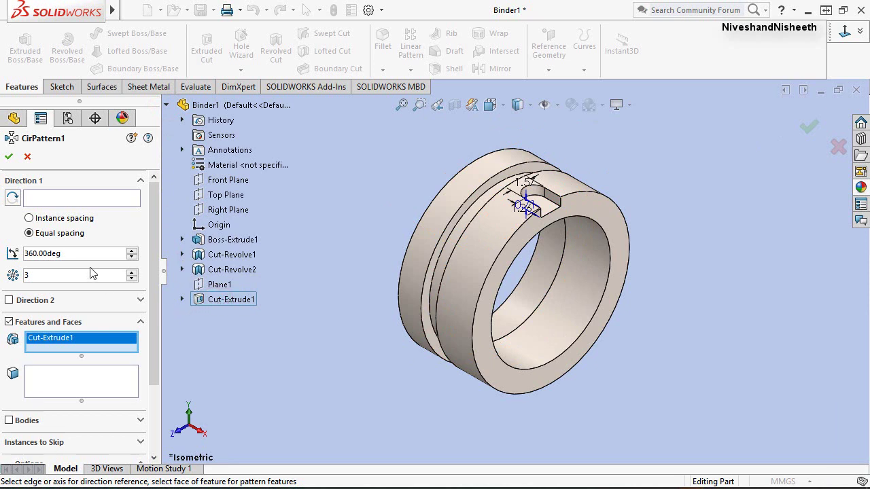
pyautogui.click(51, 200)
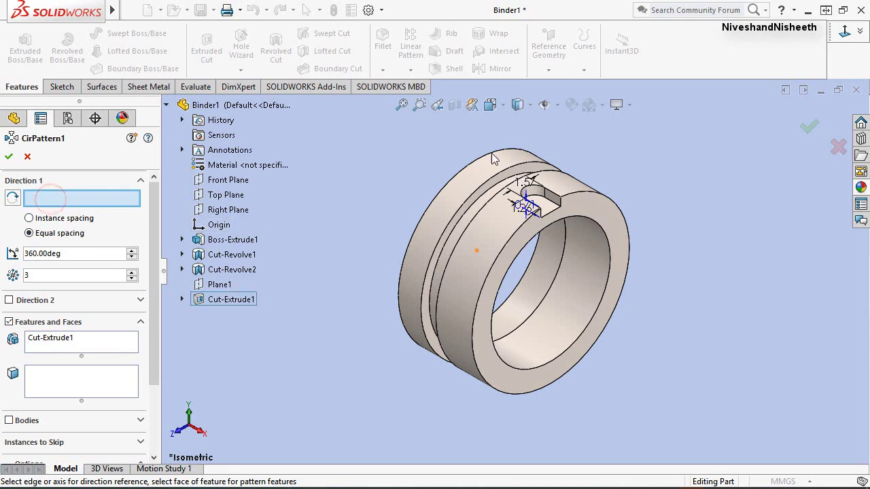
pyautogui.click(559, 106)
pyautogui.click(556, 105)
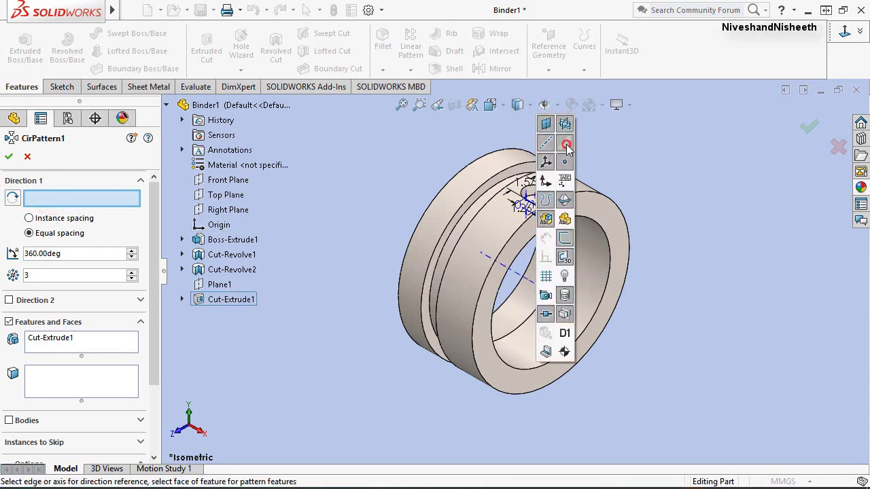
pyautogui.click(748, 239)
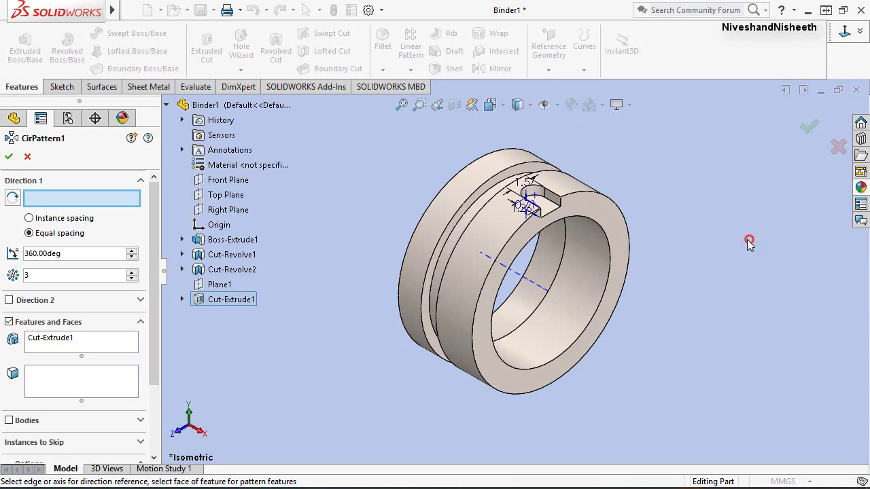
# Pattern the slot around the ring's central axis with 2 equally spaced instances over 360°.
pyautogui.click(516, 276)
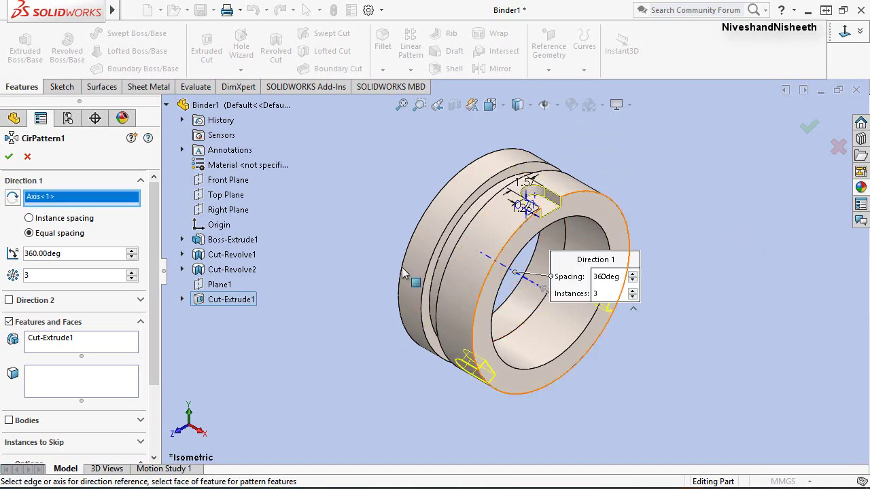
pyautogui.doubleClick(43, 273)
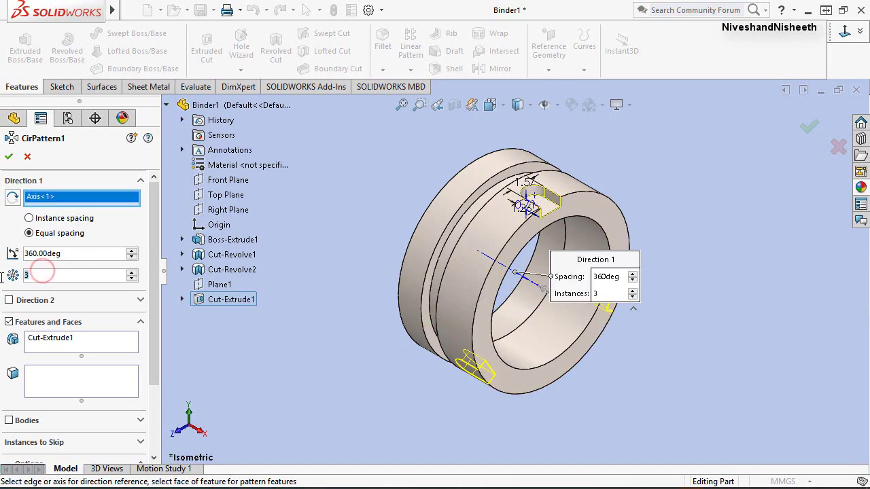
pyautogui.write('2')
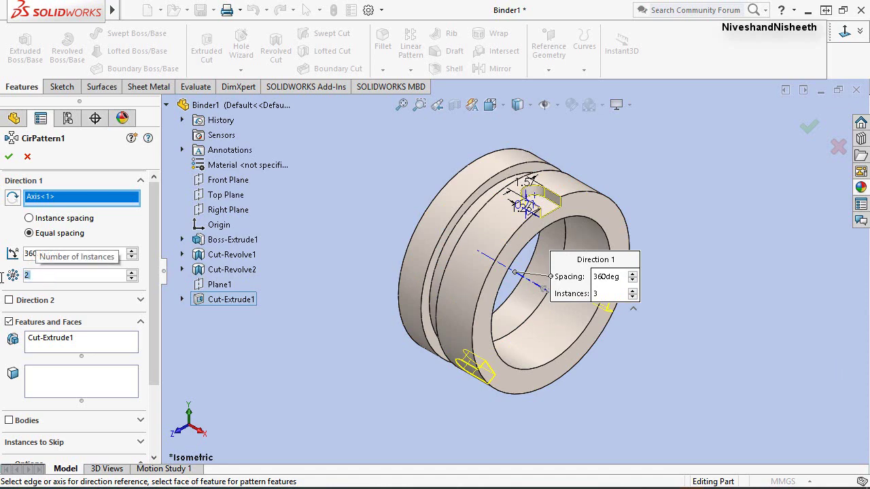
pyautogui.click(8, 158)
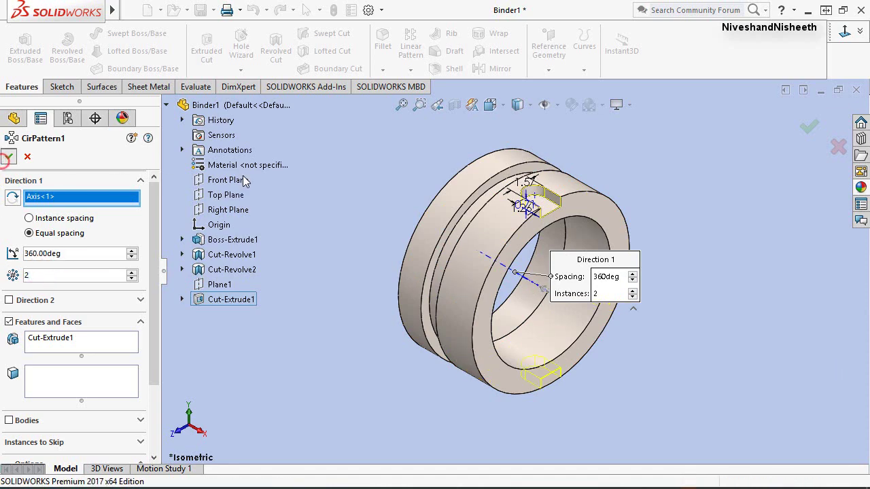
pyautogui.click(392, 166)
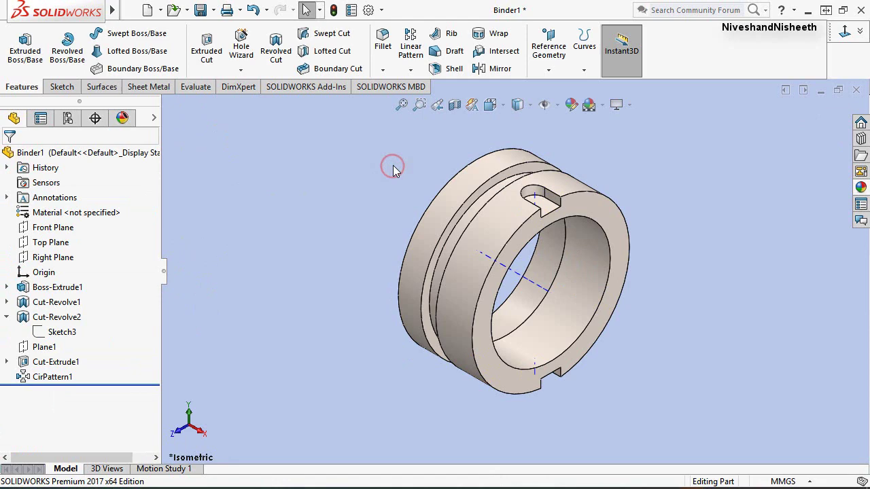
# Hide the temporary axes and orbit the ring to face its front side.
pyautogui.click(556, 104)
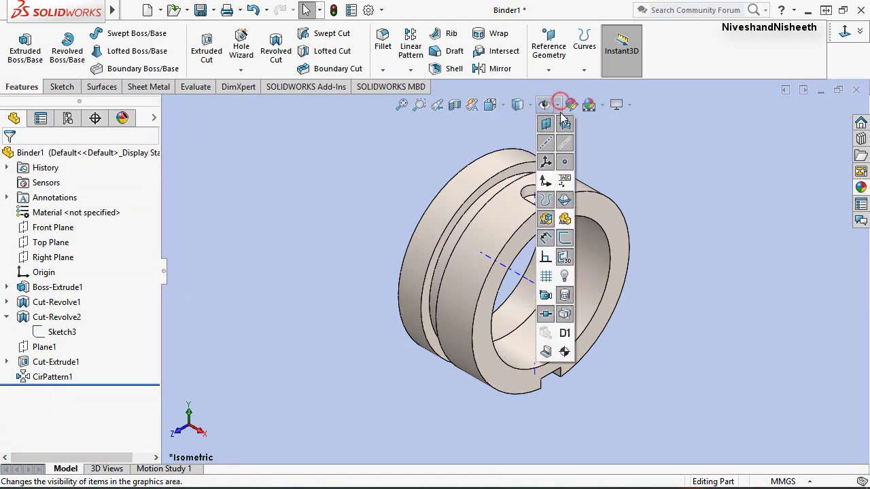
pyautogui.click(657, 157)
pyautogui.moveTo(543, 323)
pyautogui.mouseDown(button='middle')
pyautogui.moveTo(426, 184)
pyautogui.moveTo(399, 103)
pyautogui.moveTo(414, 161)
pyautogui.moveTo(512, 169)
pyautogui.moveTo(561, 200)
pyautogui.moveTo(527, 182)
pyautogui.mouseUp(button='middle')
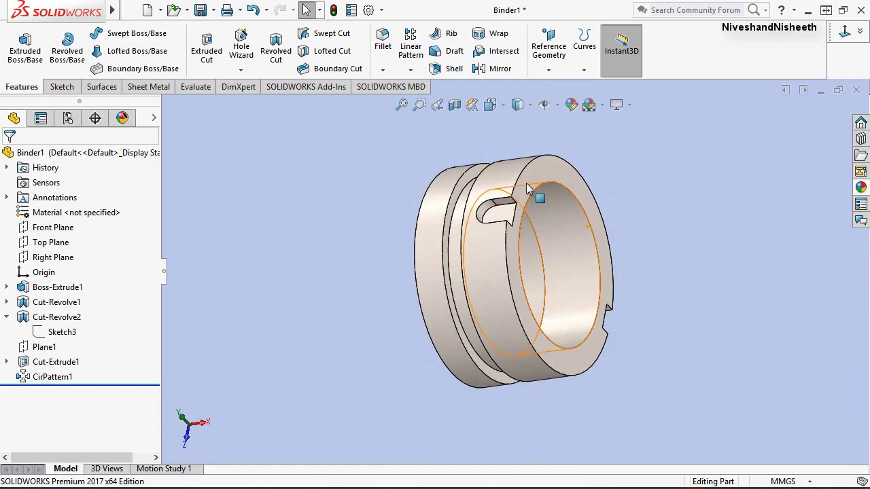
pyautogui.click(442, 107)
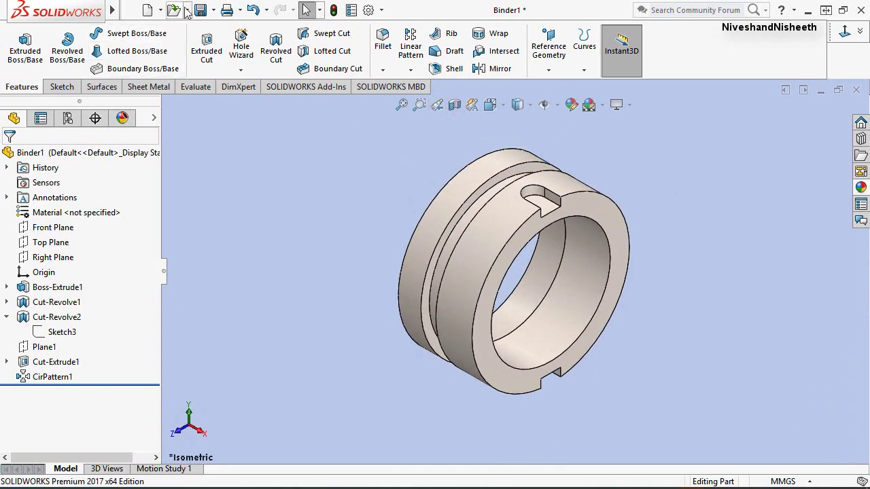
pyautogui.click(642, 182)
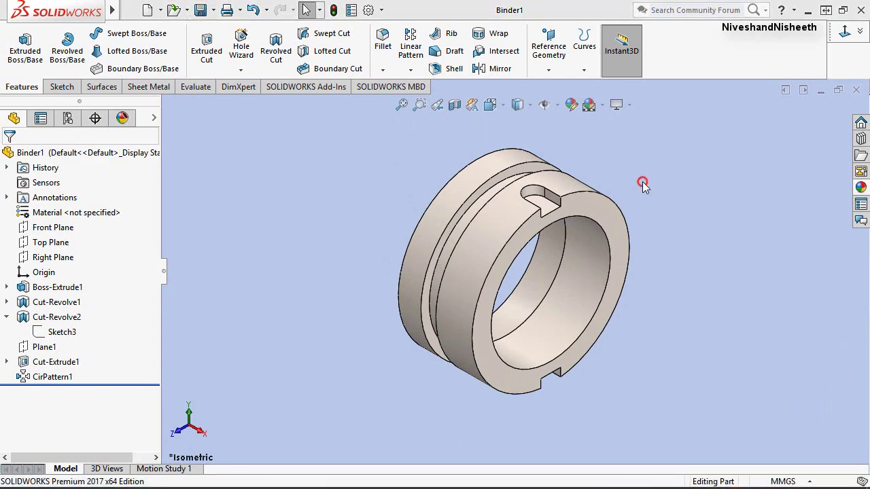
pyautogui.moveTo(455, 170)
pyautogui.mouseDown(button='middle')
pyautogui.moveTo(501, 223)
pyautogui.moveTo(510, 296)
pyautogui.moveTo(471, 201)
pyautogui.mouseUp(button='middle')
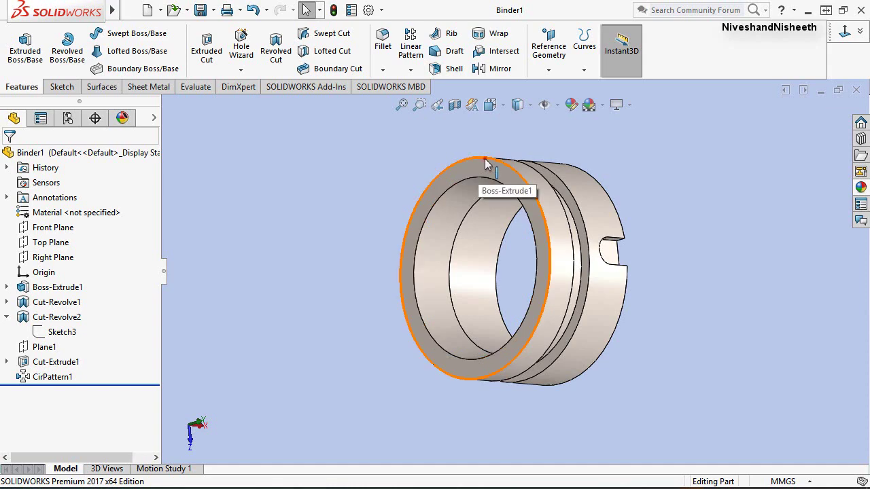
# Fillet the front face's outer circular edge with a 0.152 mm radius.
pyautogui.click(482, 166)
pyautogui.click(610, 119)
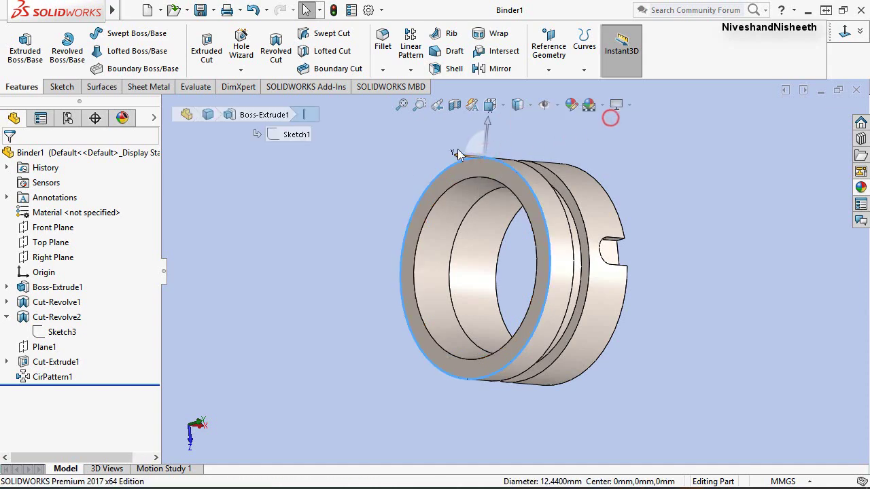
pyautogui.press('BackSpace')
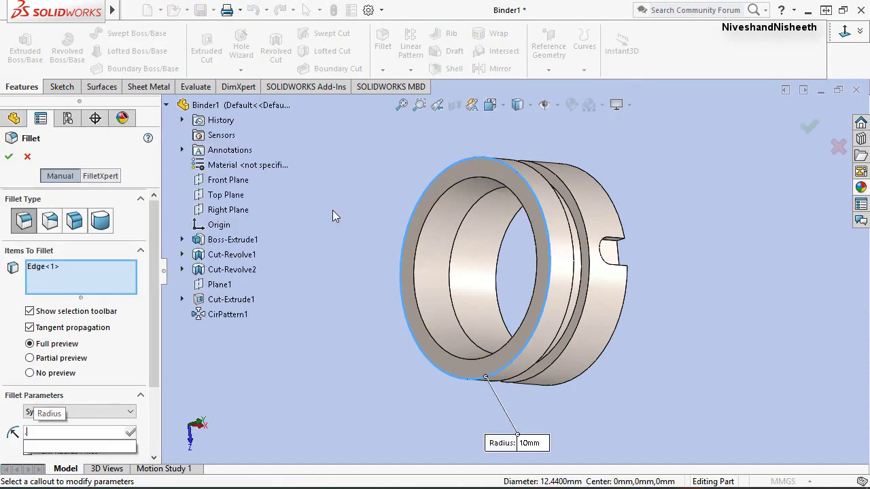
pyautogui.write('.152')
pyautogui.press('Return')
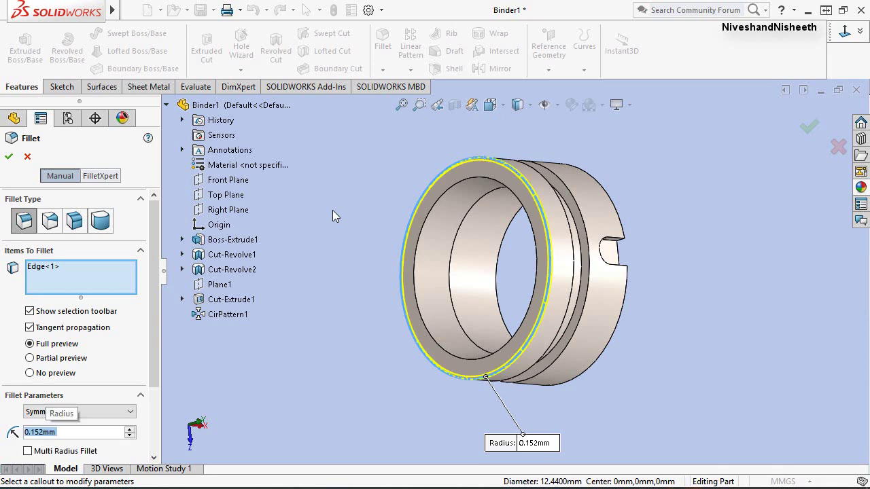
pyautogui.click(9, 156)
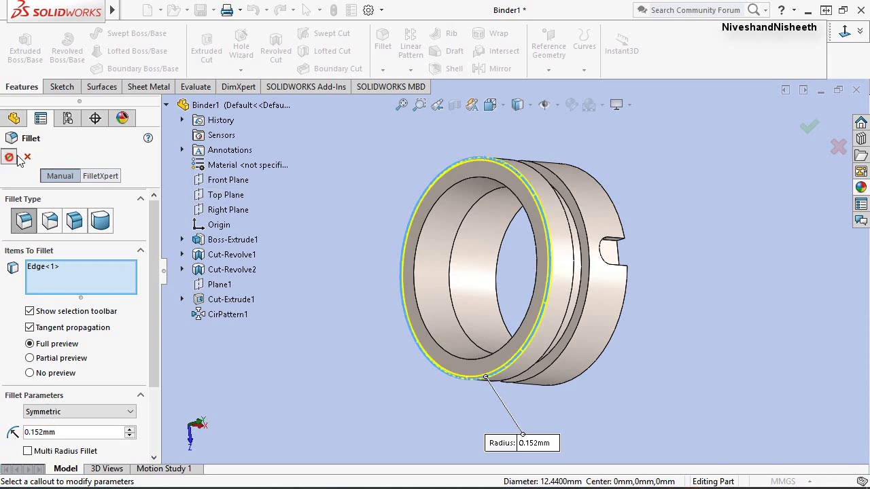
pyautogui.click(367, 158)
# Fillet the inner and outer circular edges of the front face with a 0.533 mm radius.
pyautogui.click(437, 104)
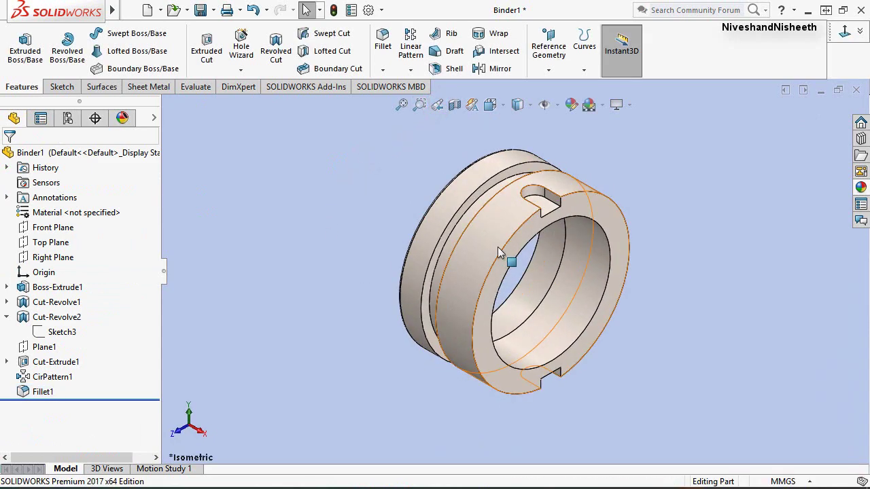
pyautogui.click(502, 249)
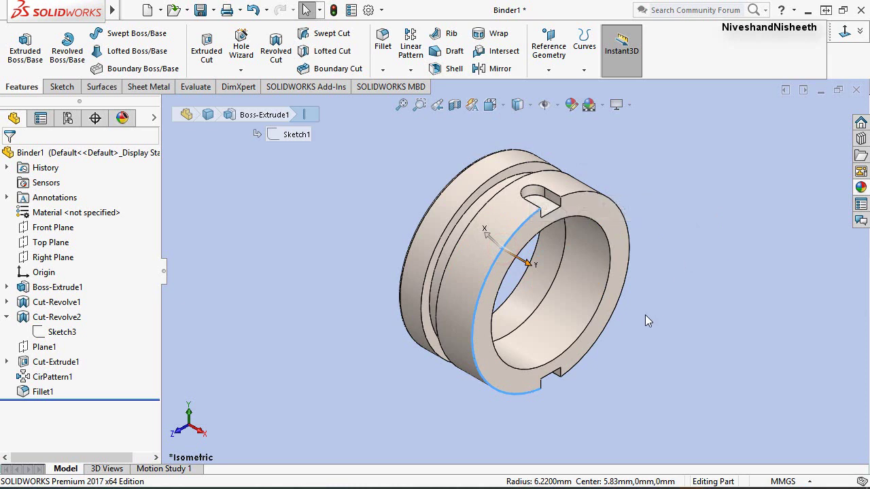
pyautogui.keyDown('ctrl'); pyautogui.click(595, 347); pyautogui.keyUp('ctrl')
pyautogui.click(716, 305)
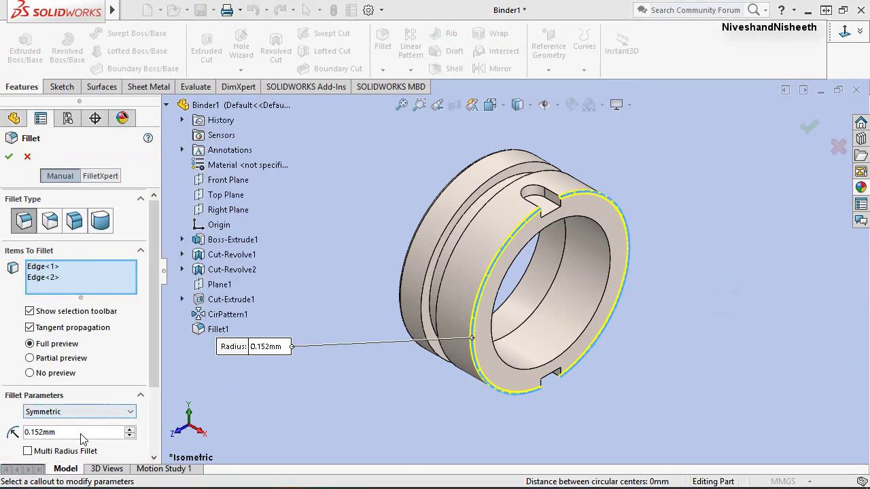
pyautogui.click(80, 433)
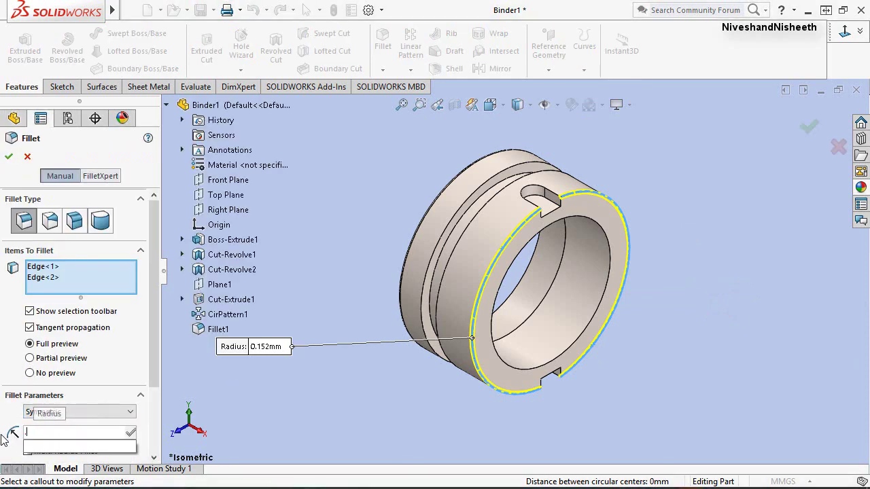
pyautogui.write('533')
pyautogui.press('Return')
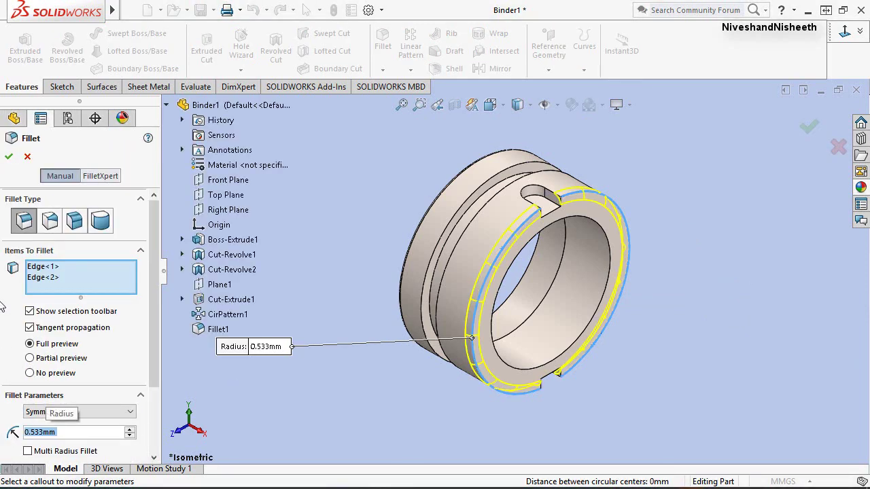
pyautogui.click(8, 157)
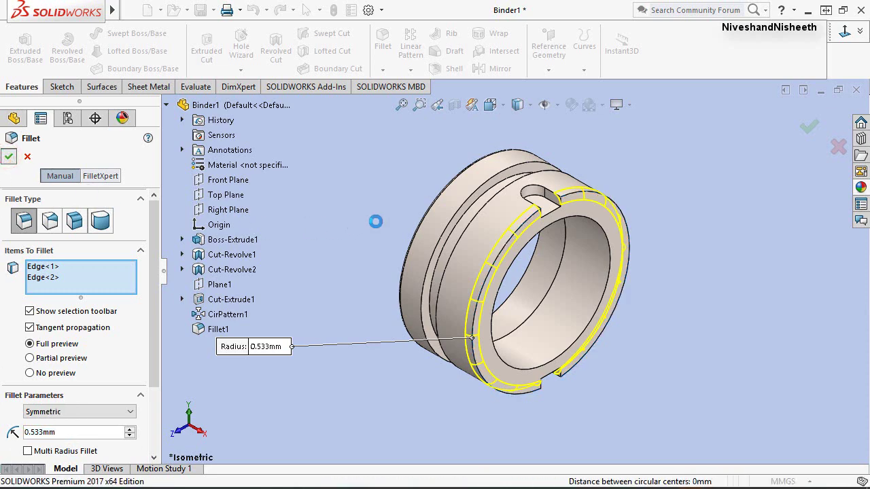
pyautogui.click(638, 364)
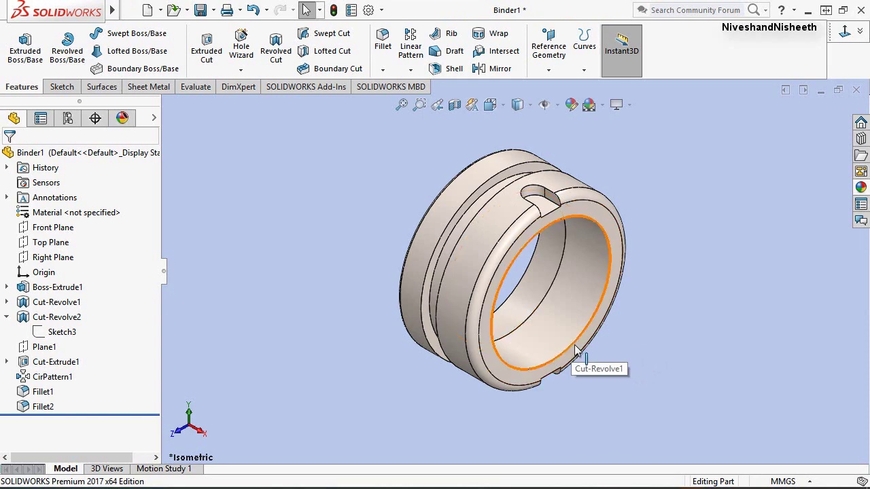
# Chamfer the bore's front edge with an Equal Distance chamfer of 0.381 mm.
pyautogui.click(571, 345)
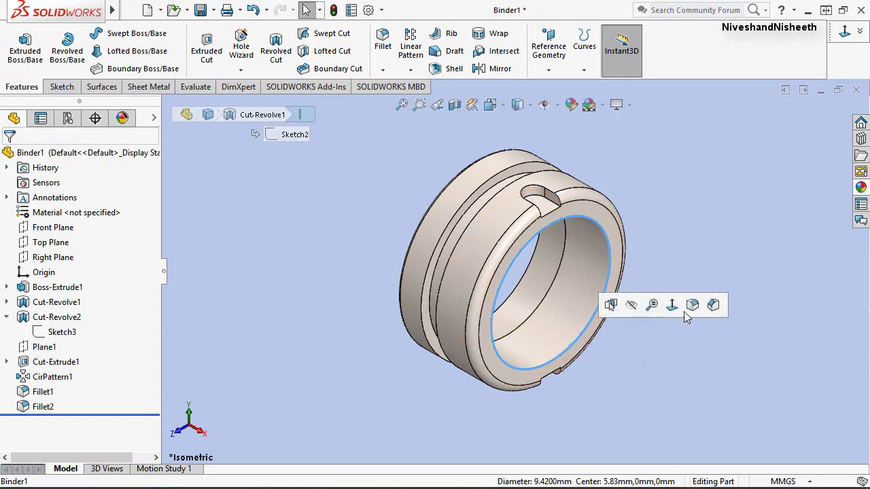
pyautogui.click(712, 305)
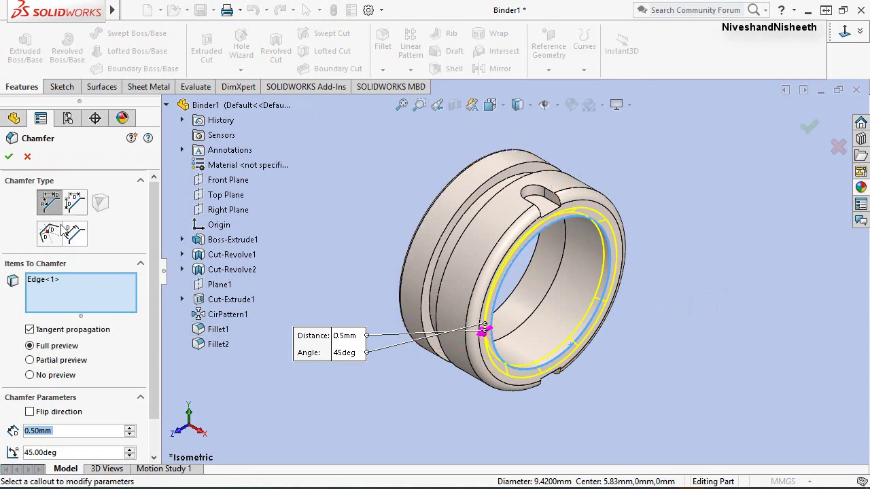
pyautogui.click(75, 202)
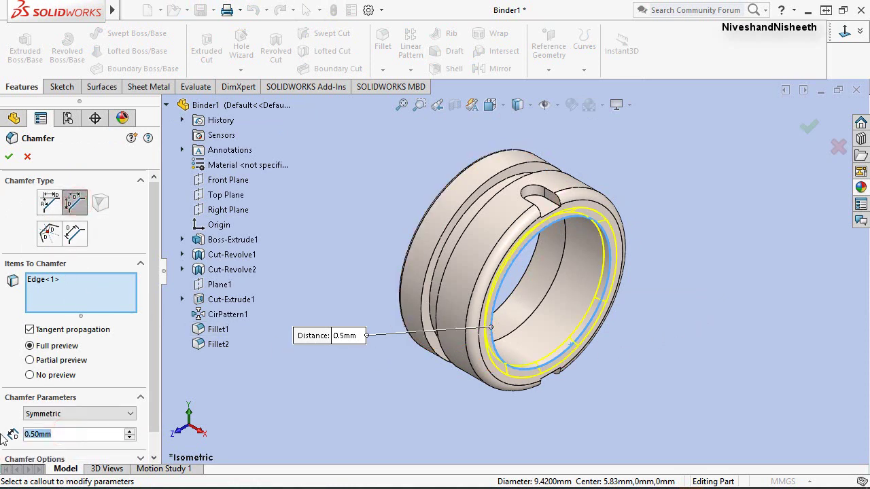
pyautogui.write('.381')
pyautogui.press('Return')
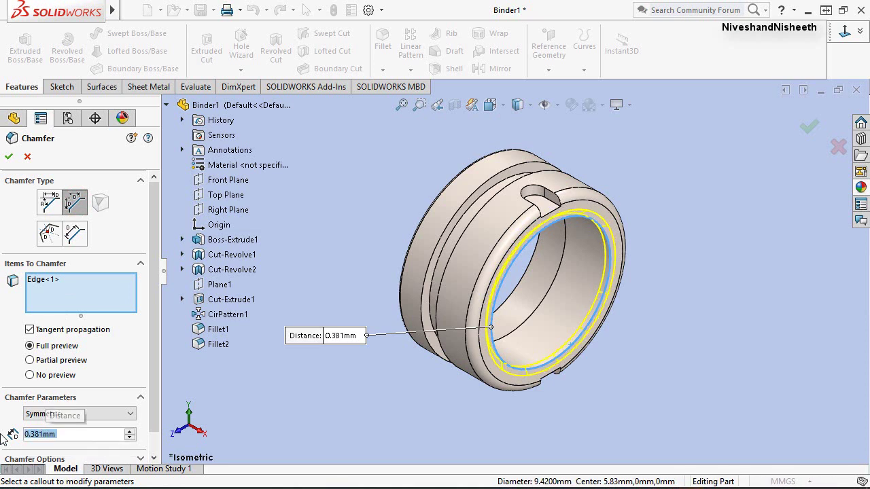
pyautogui.click(8, 157)
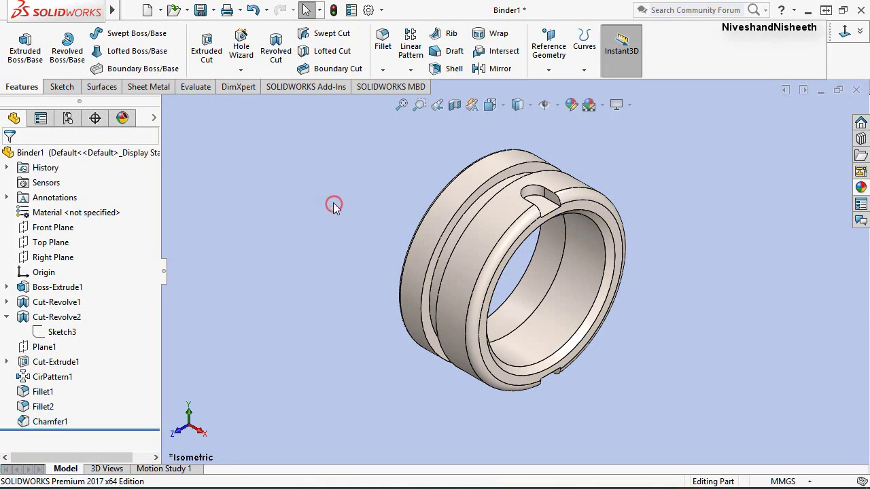
pyautogui.click(416, 173)
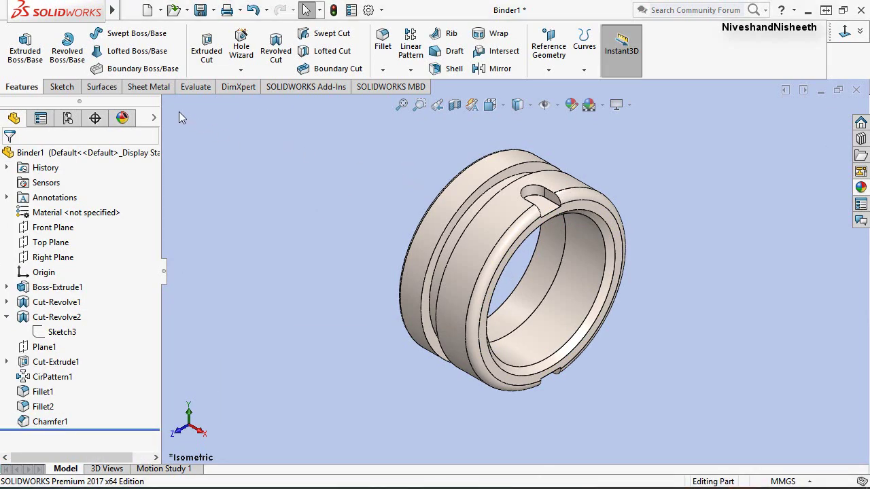
# Start a Revolved Cut sketch on Front Plane holding the part's intersection curves, viewed from Front.
pyautogui.click(280, 62)
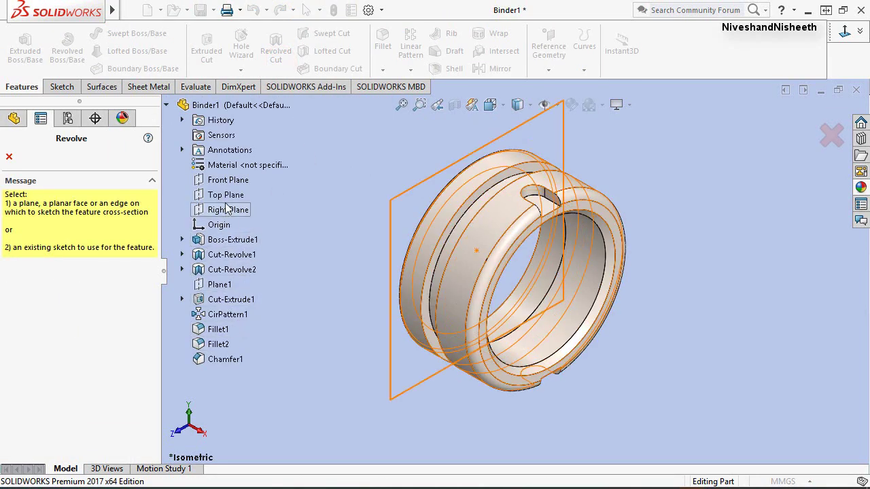
pyautogui.click(228, 181)
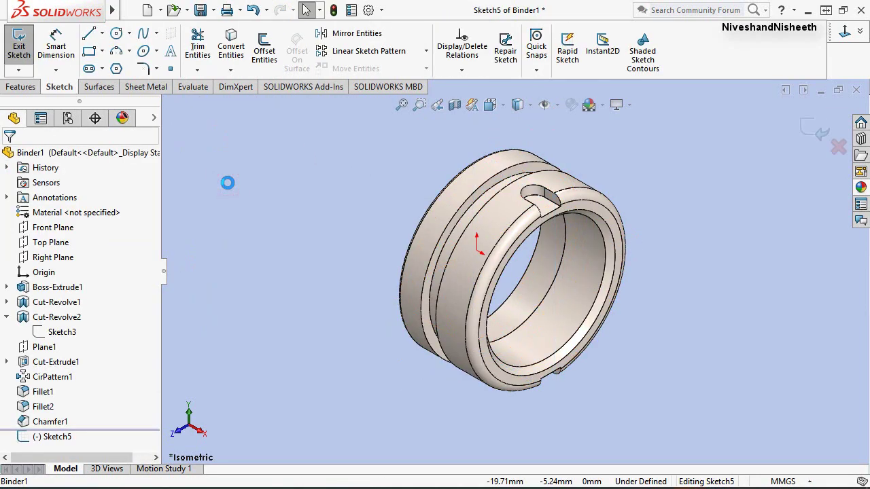
pyautogui.click(230, 70)
pyautogui.click(242, 104)
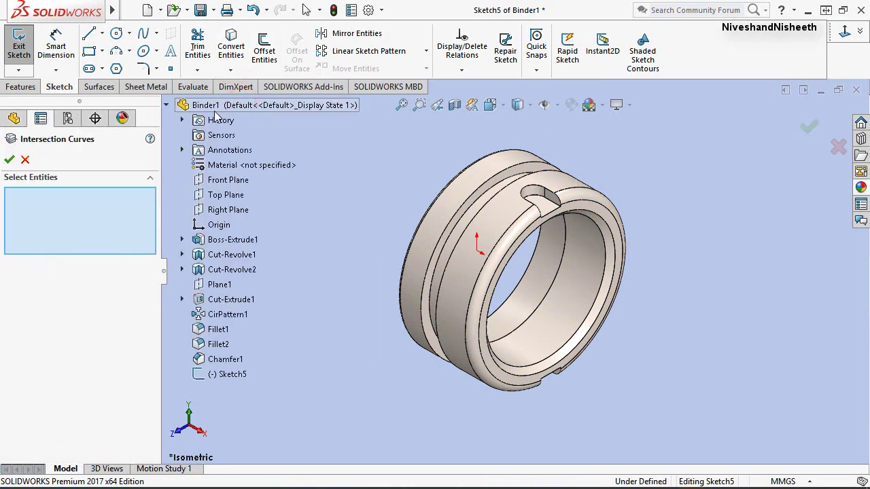
pyautogui.click(204, 105)
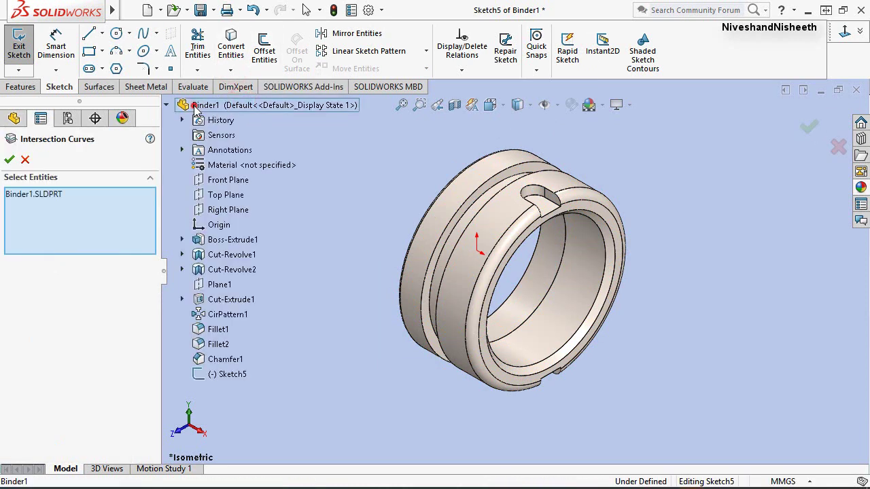
pyautogui.click(9, 162)
pyautogui.click(9, 161)
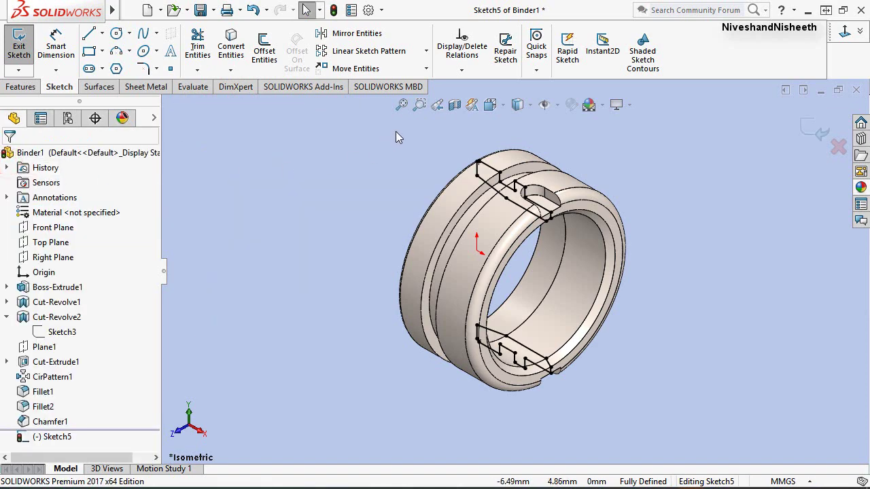
pyautogui.click(491, 105)
pyautogui.click(445, 272)
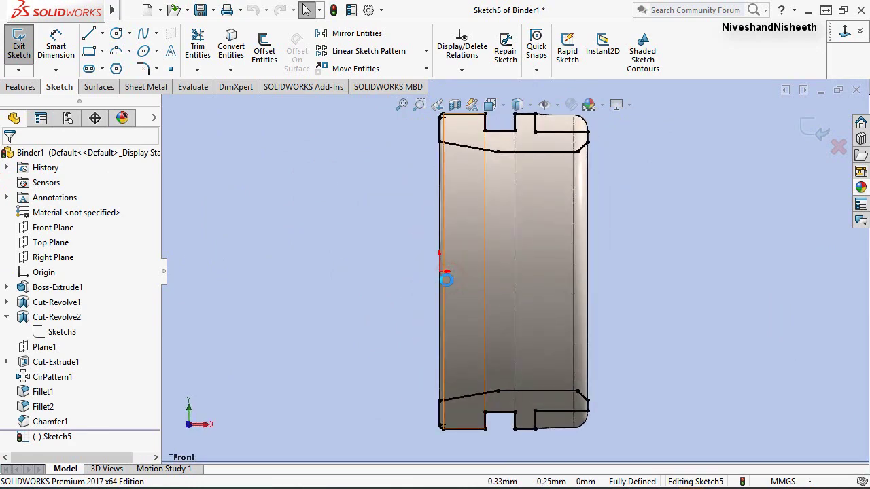
# Turn all the cross-section outline lines into construction geometry.
pyautogui.moveTo(384, 120); pyautogui.dragTo(633, 445)
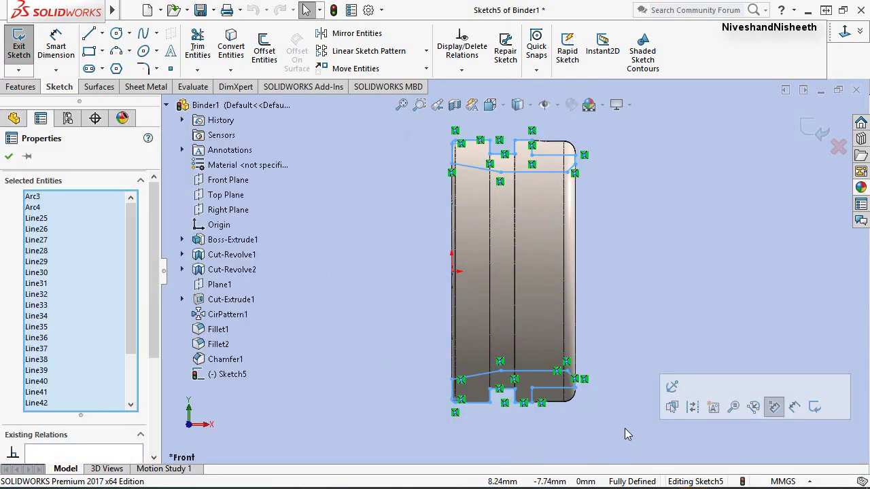
pyautogui.click(692, 408)
pyautogui.scroll(-2, 482, 141)
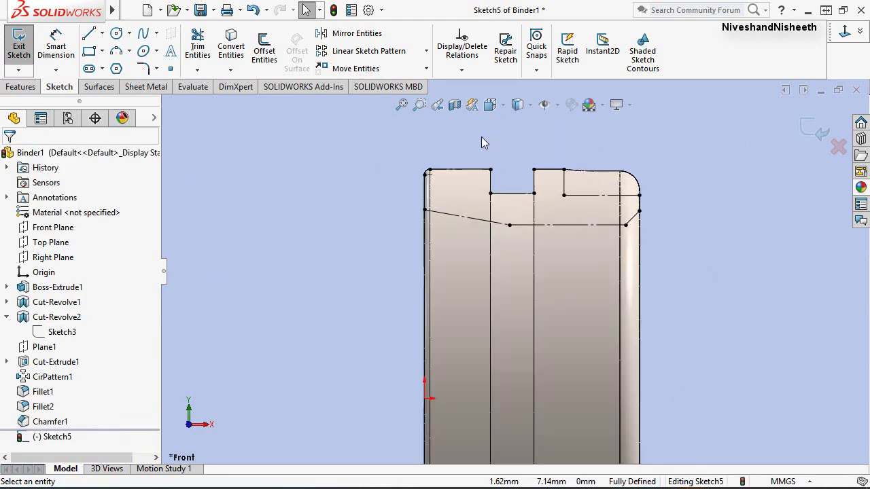
pyautogui.scroll(-2, 447, 221)
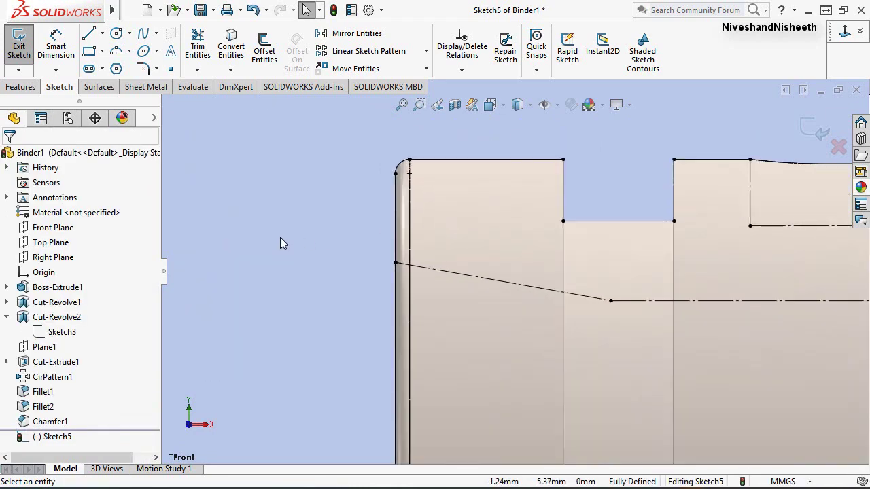
# Draw the small bevel triangle lines at the profile's upper-left bore corner.
pyautogui.click(90, 34)
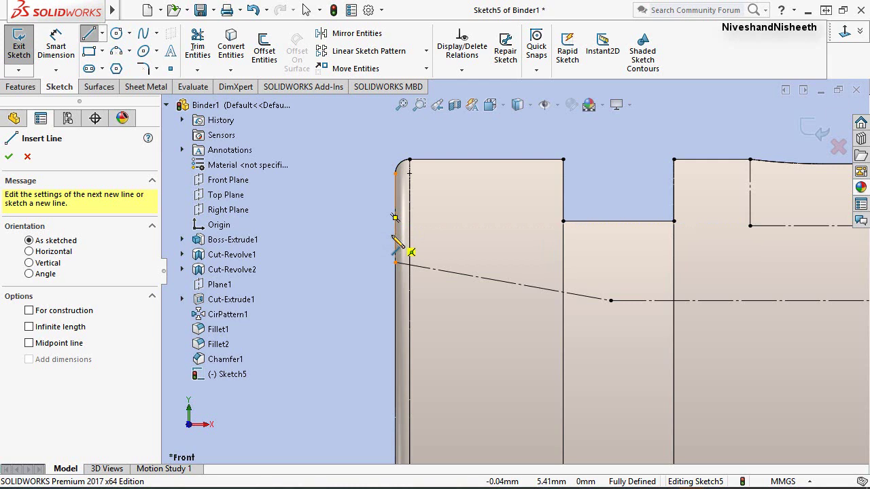
pyautogui.click(393, 236)
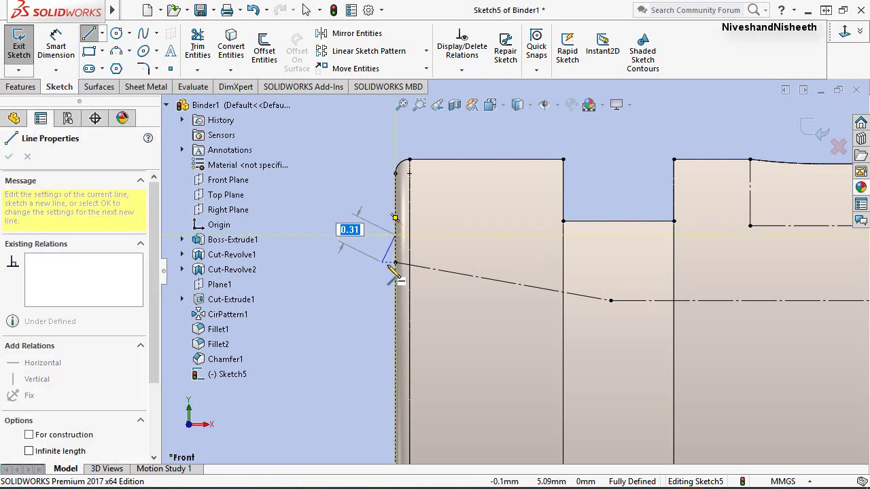
pyautogui.click(395, 263)
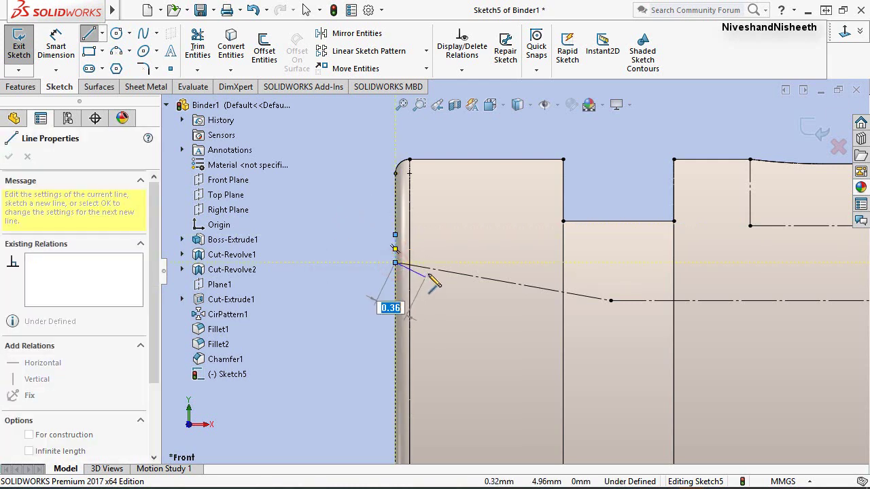
pyautogui.click(431, 270)
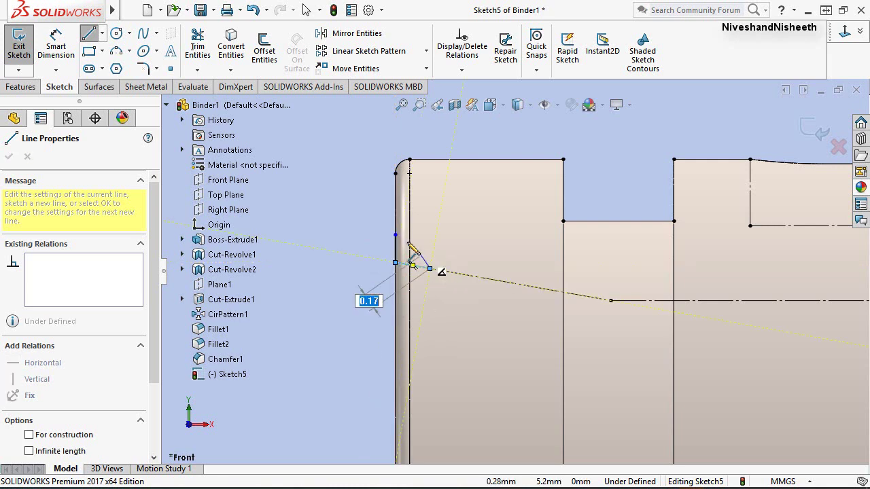
pyautogui.rightClick(361, 180)
pyautogui.click(514, 160)
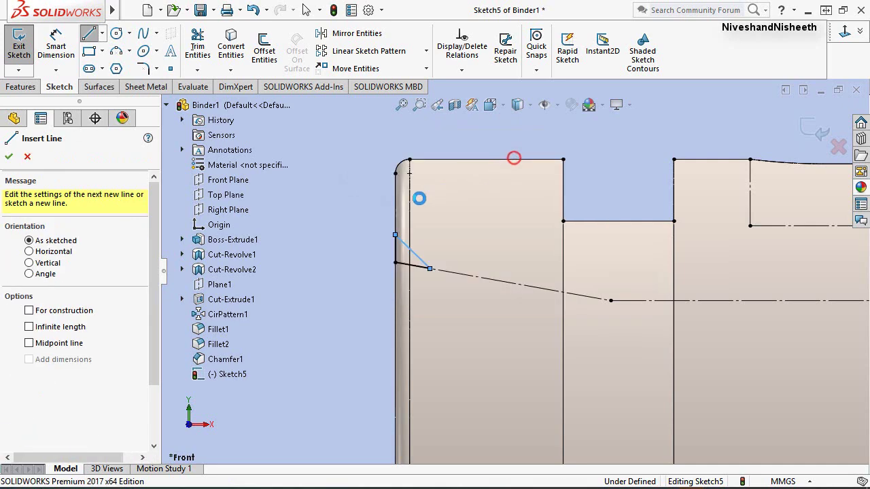
# Dimension the bevel triangle's vertical leg to 0.37 mm and horizontal leg to 0.31 mm.
pyautogui.click(395, 235)
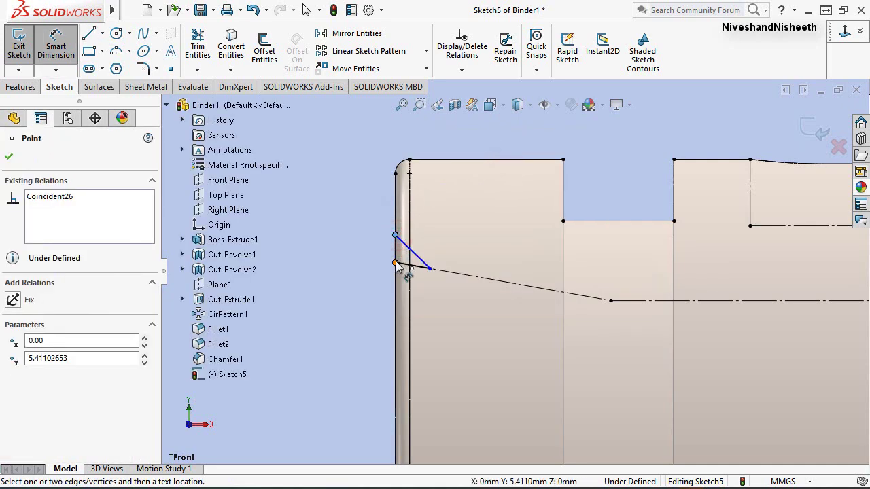
pyautogui.click(395, 262)
pyautogui.click(378, 253)
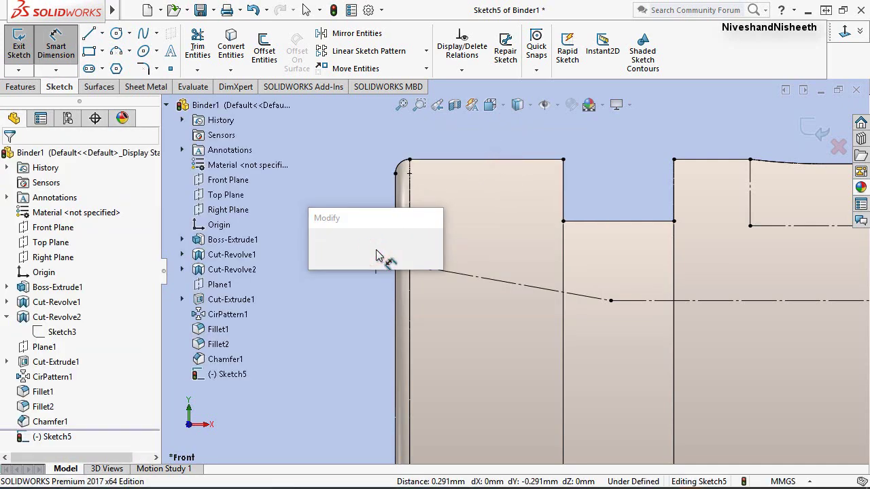
pyautogui.write('0.3')
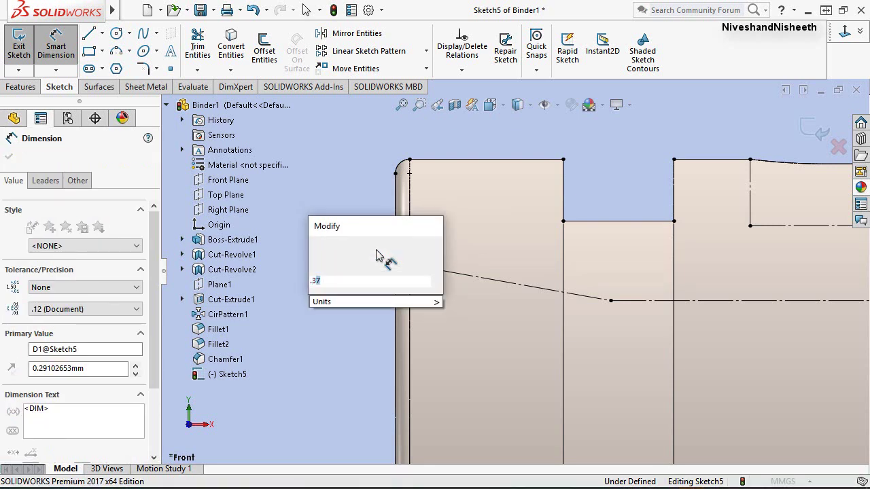
pyautogui.press('Return')
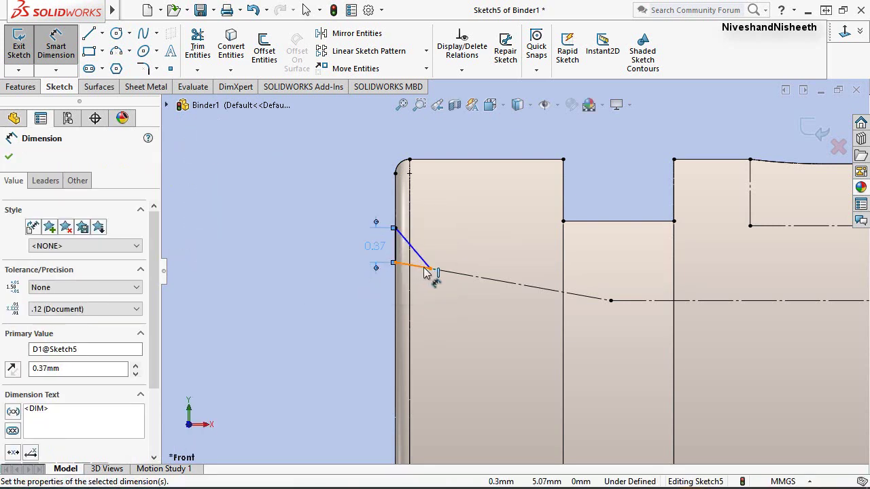
pyautogui.click(418, 267)
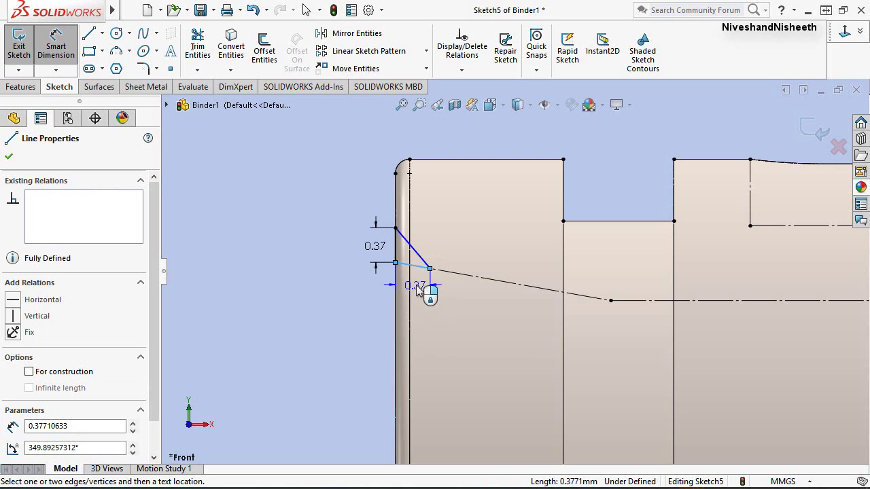
pyautogui.click(417, 288)
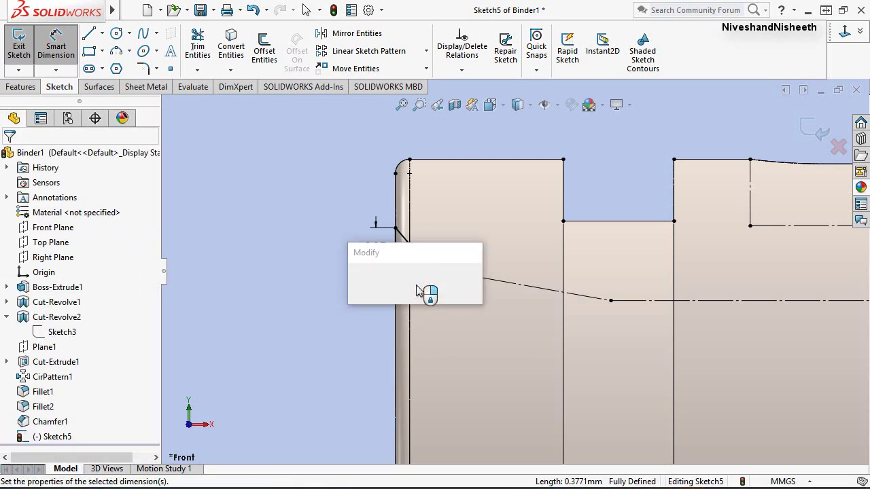
pyautogui.write('.31')
pyautogui.press('Return')
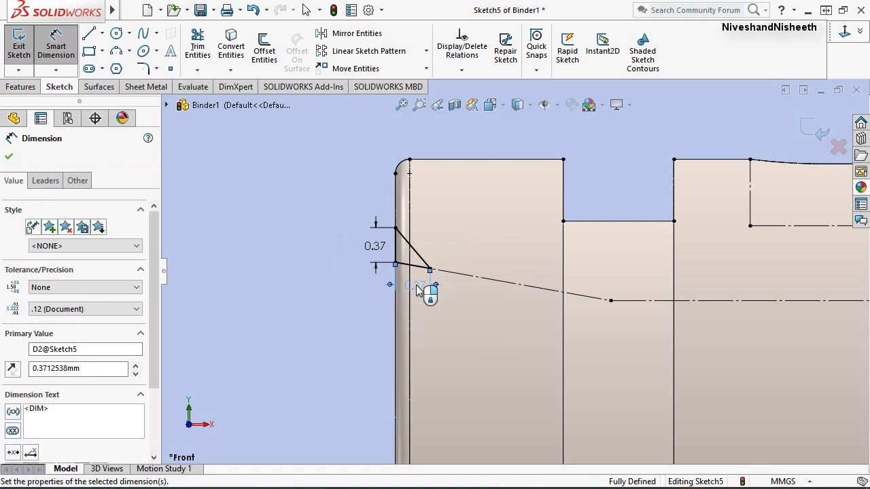
pyautogui.rightClick(307, 168)
pyautogui.click(332, 211)
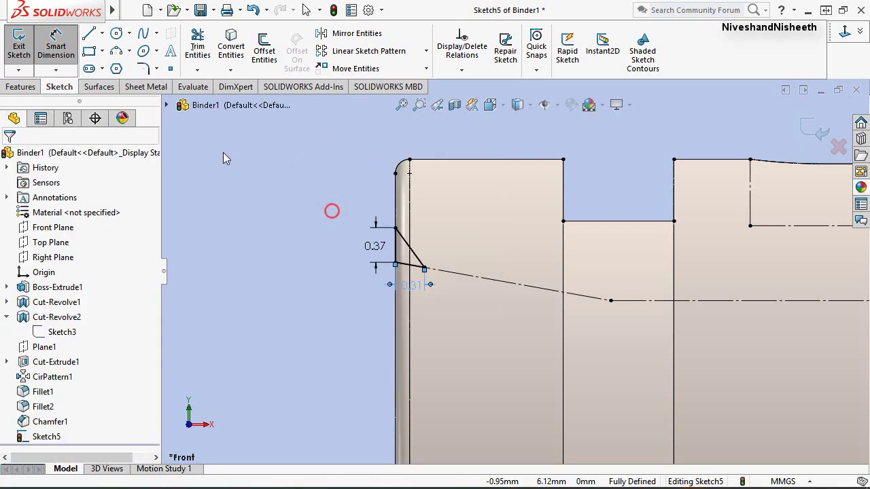
pyautogui.click(89, 33)
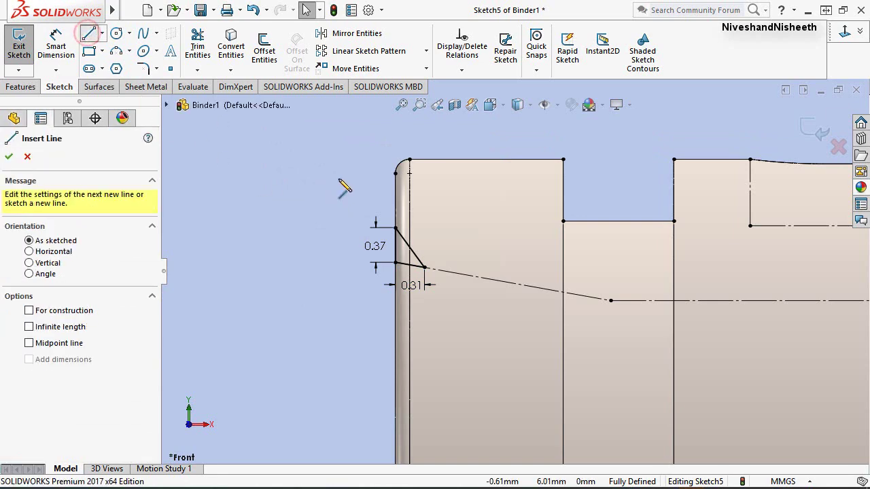
# Draw a horizontal construction line across the part to serve as the revolve axis.
pyautogui.press('f')
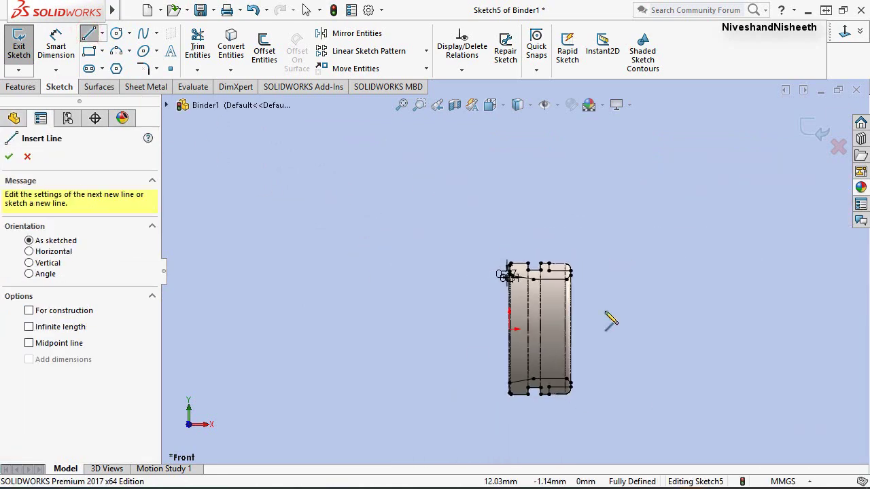
pyautogui.scroll(-3, 610, 320)
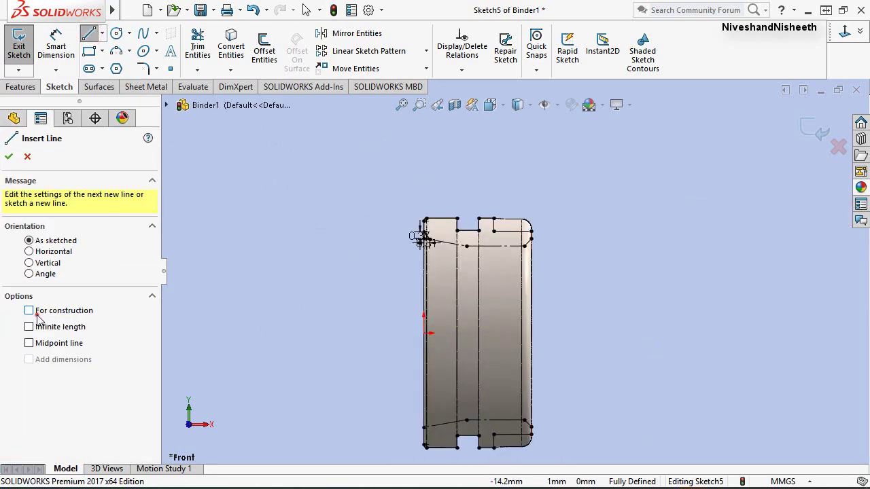
pyautogui.click(438, 340)
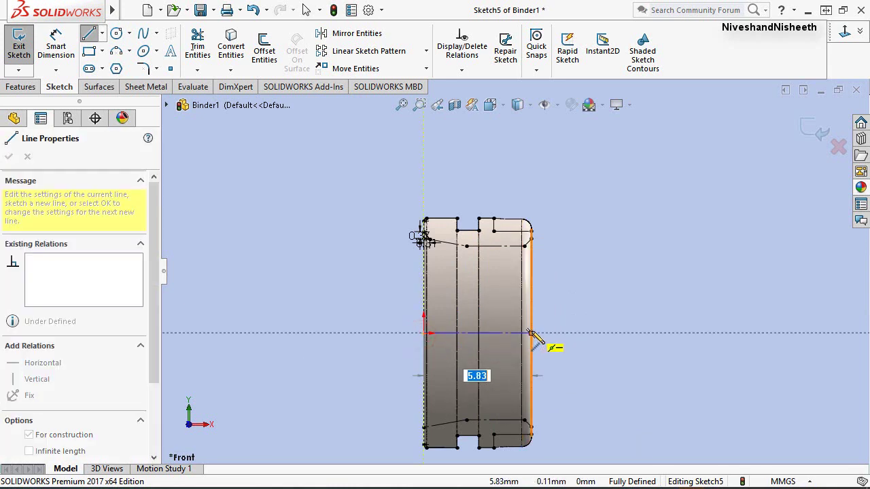
pyautogui.click(531, 332)
pyautogui.rightClick(581, 272)
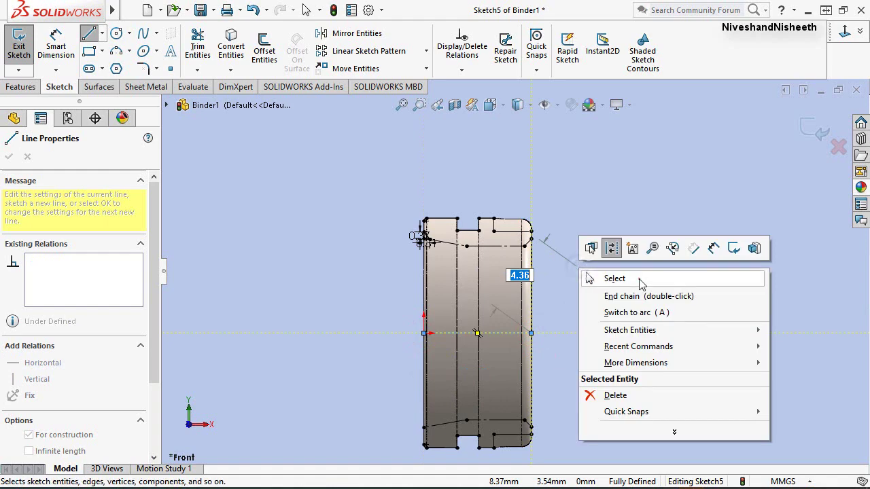
pyautogui.click(640, 281)
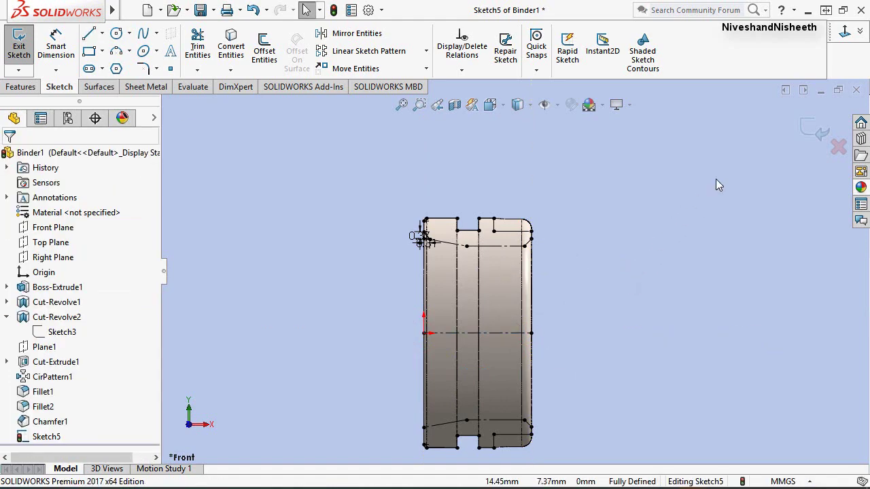
# Revolve the bevel triangle 360° around Line52 to create Cut-Revolve3.
pyautogui.click(811, 131)
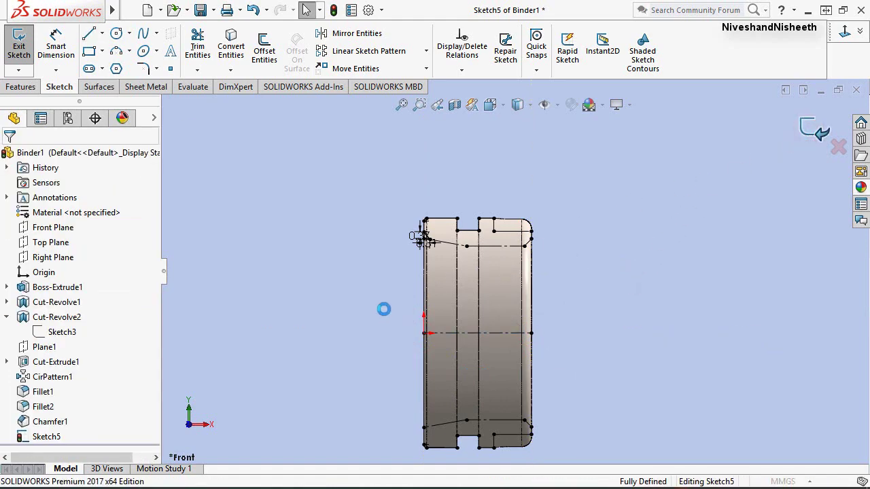
pyautogui.scroll(-3, 409, 272)
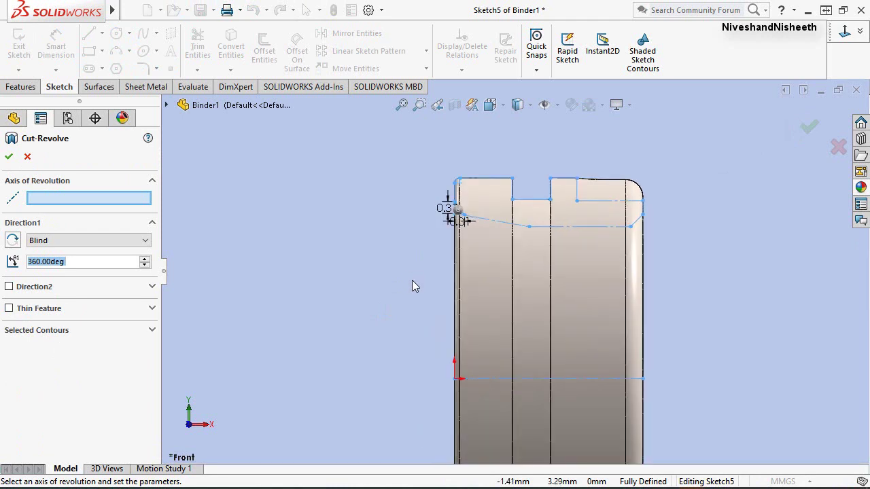
pyautogui.click(497, 382)
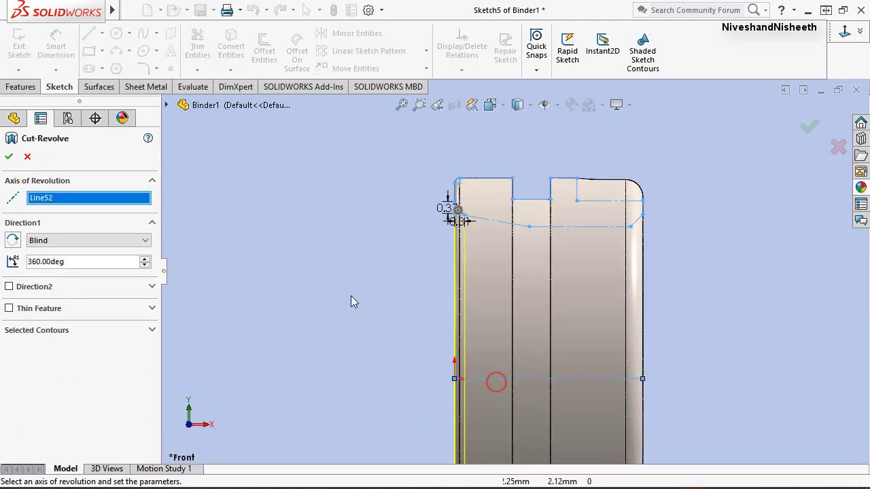
pyautogui.click(7, 157)
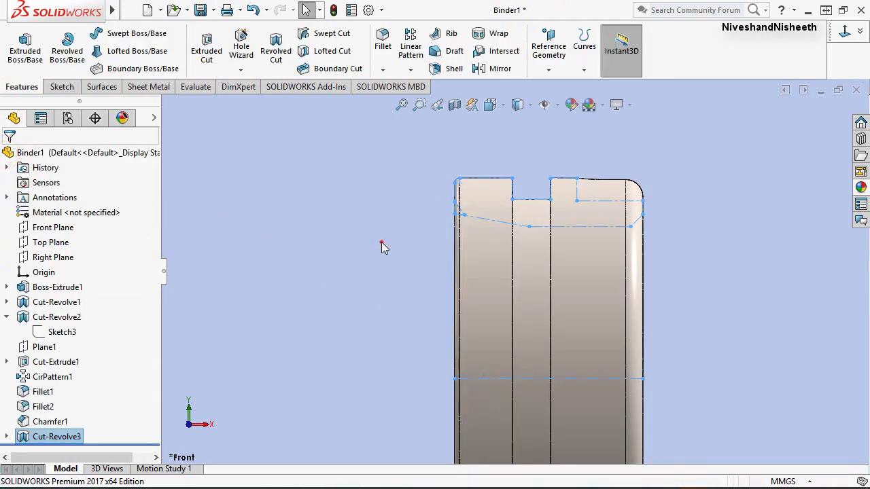
pyautogui.click(382, 242)
# Inspect Cut-Revolve3 on the orbited ring, switch to Isometric view, and save the part.
pyautogui.moveTo(477, 265); pyautogui.dragTo(472, 286, button='middle')
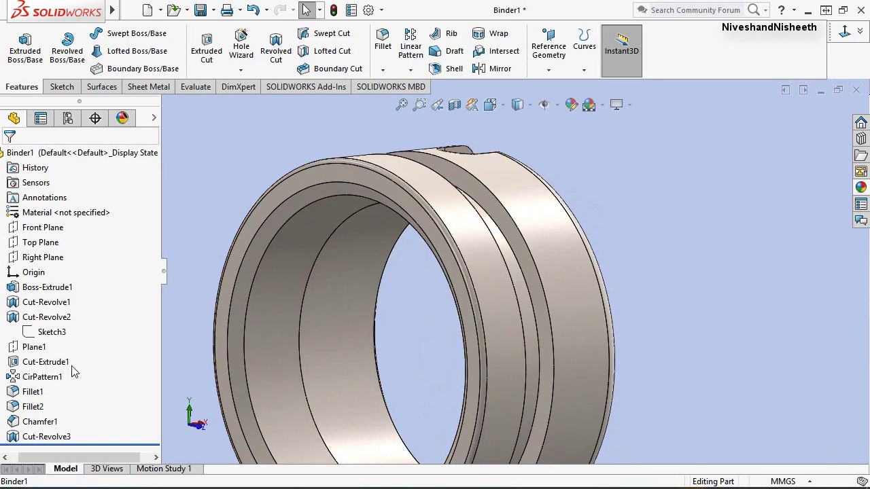
pyautogui.click(10, 440)
pyautogui.click(217, 204)
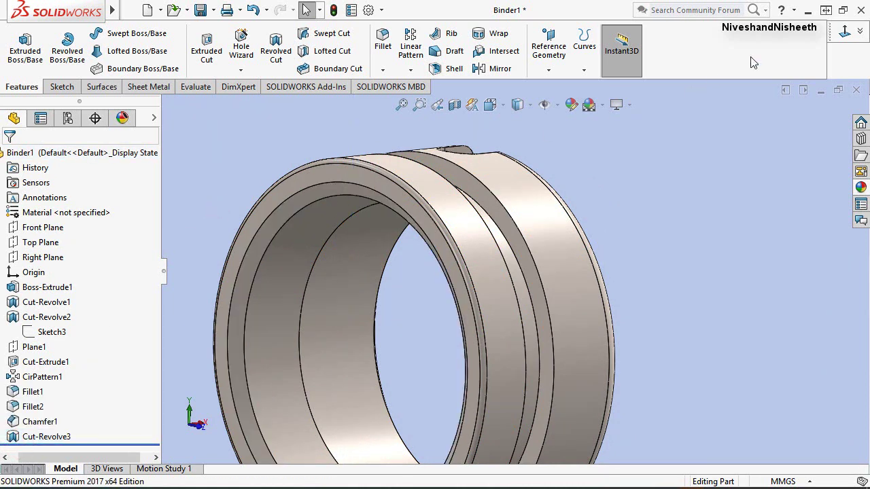
pyautogui.click(860, 34)
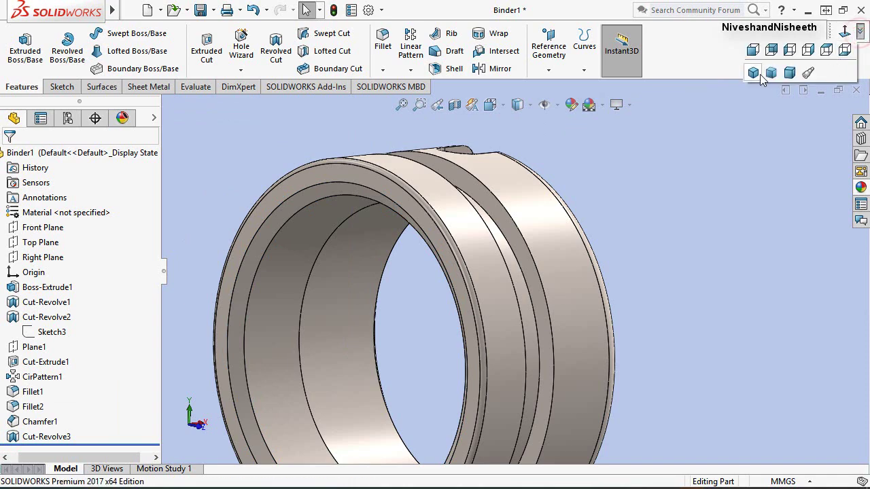
pyautogui.click(753, 73)
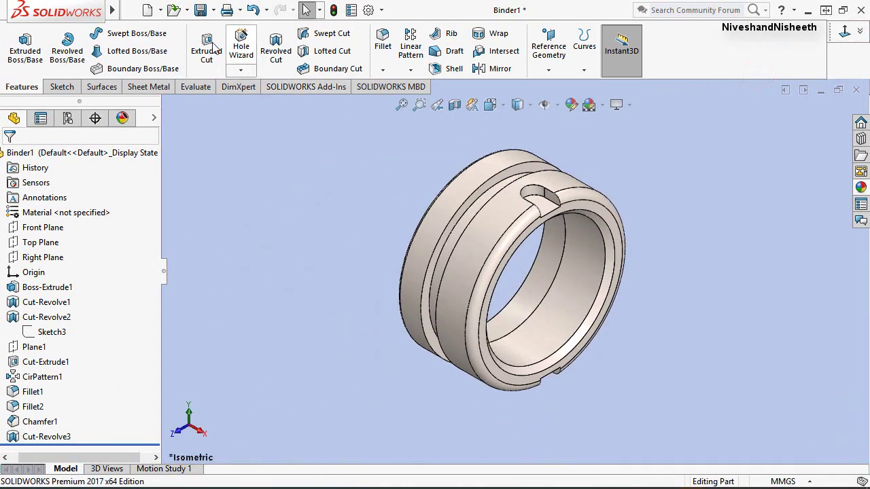
pyautogui.click(202, 10)
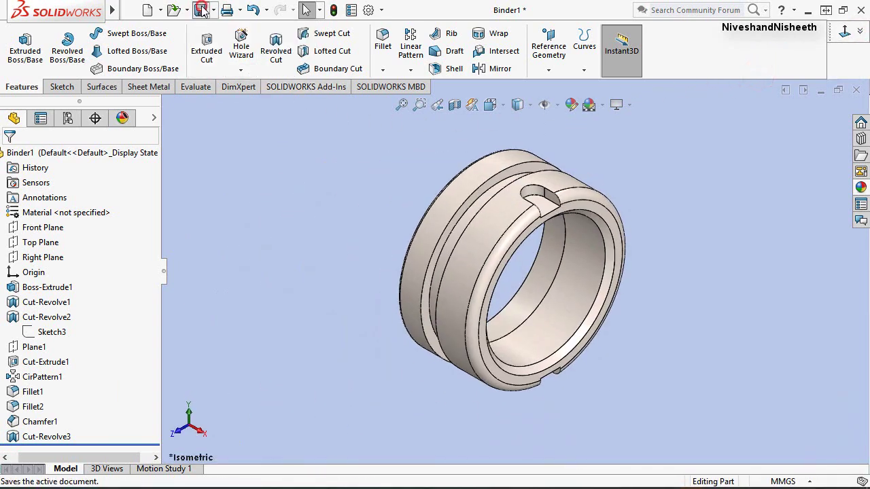